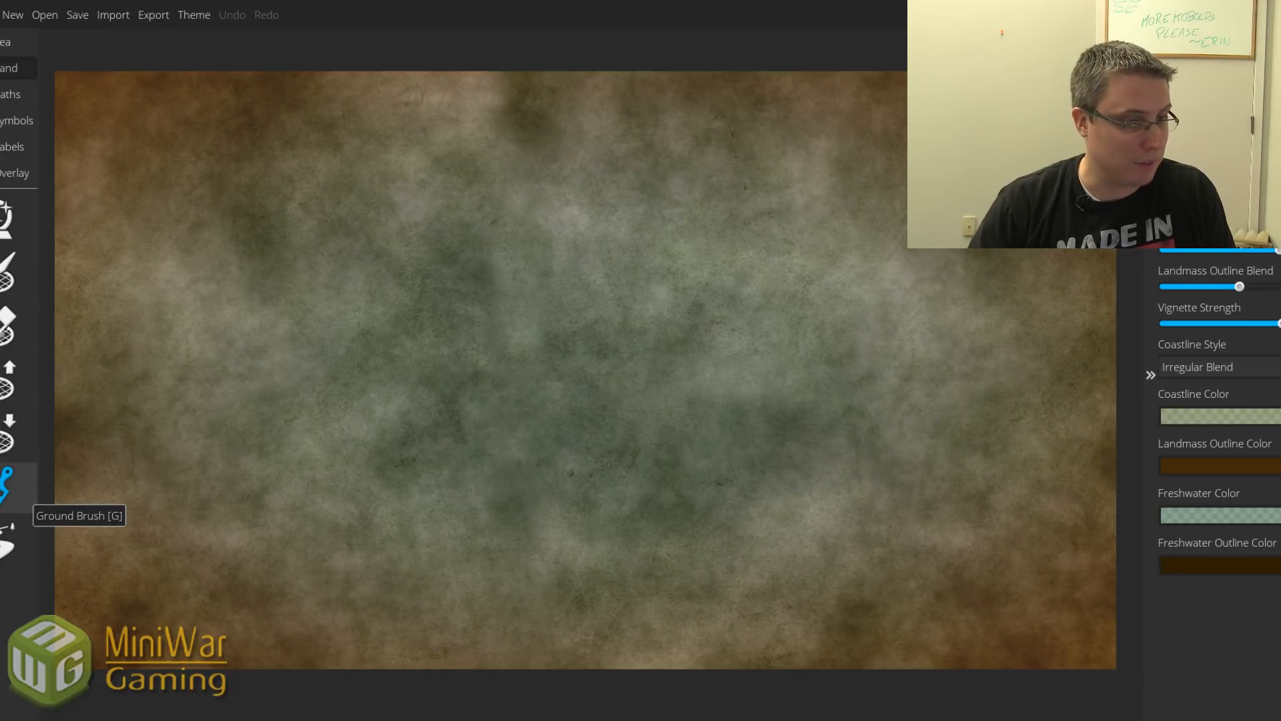
Preview the Red Larch city map and scroll through the D&D city map image results.
{"action": "key", "text": "alt+Tab"}
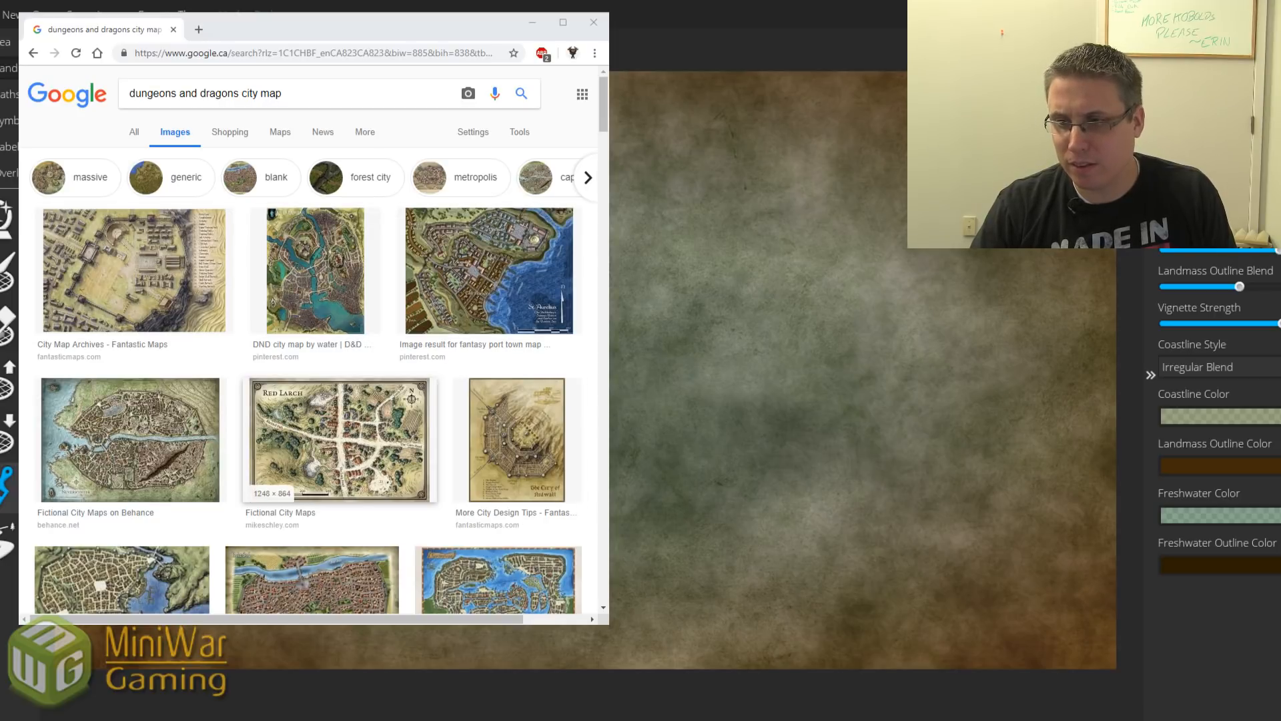
{"action": "left_click", "coordinate": [339, 437]}
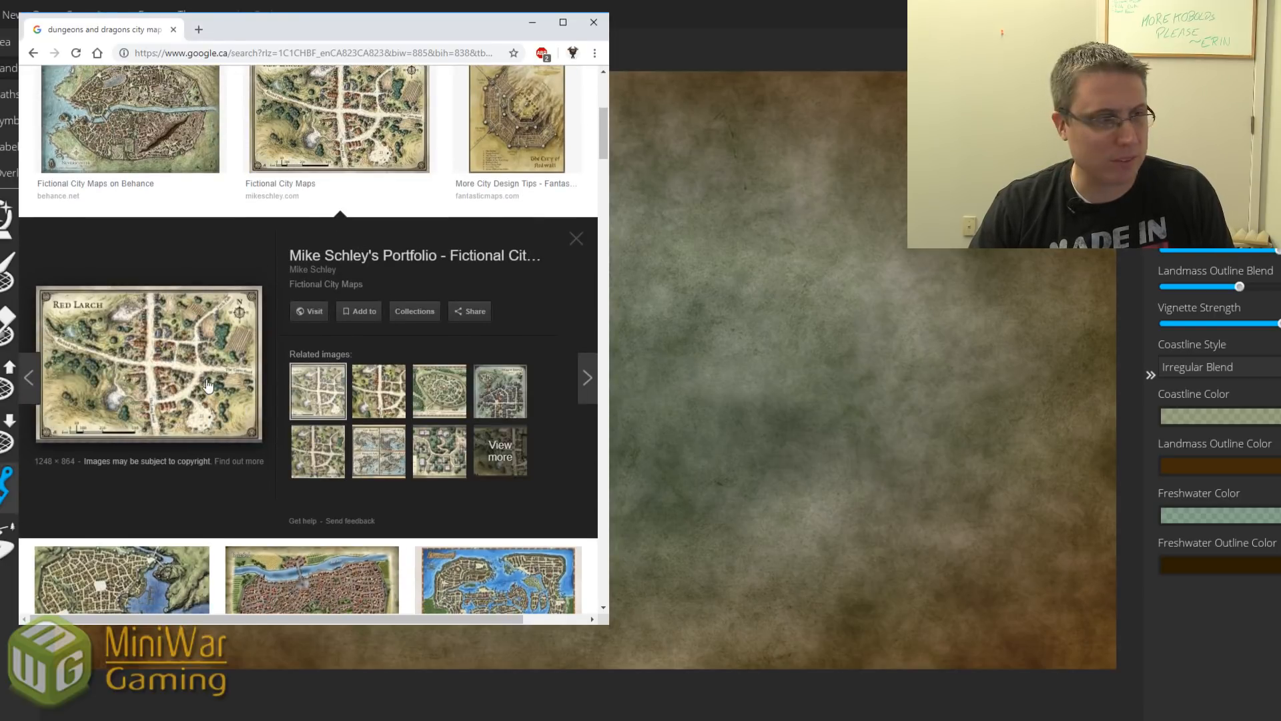
{"action": "scroll", "coordinate": [220, 374], "scroll_direction": "down", "scroll_amount": 6}
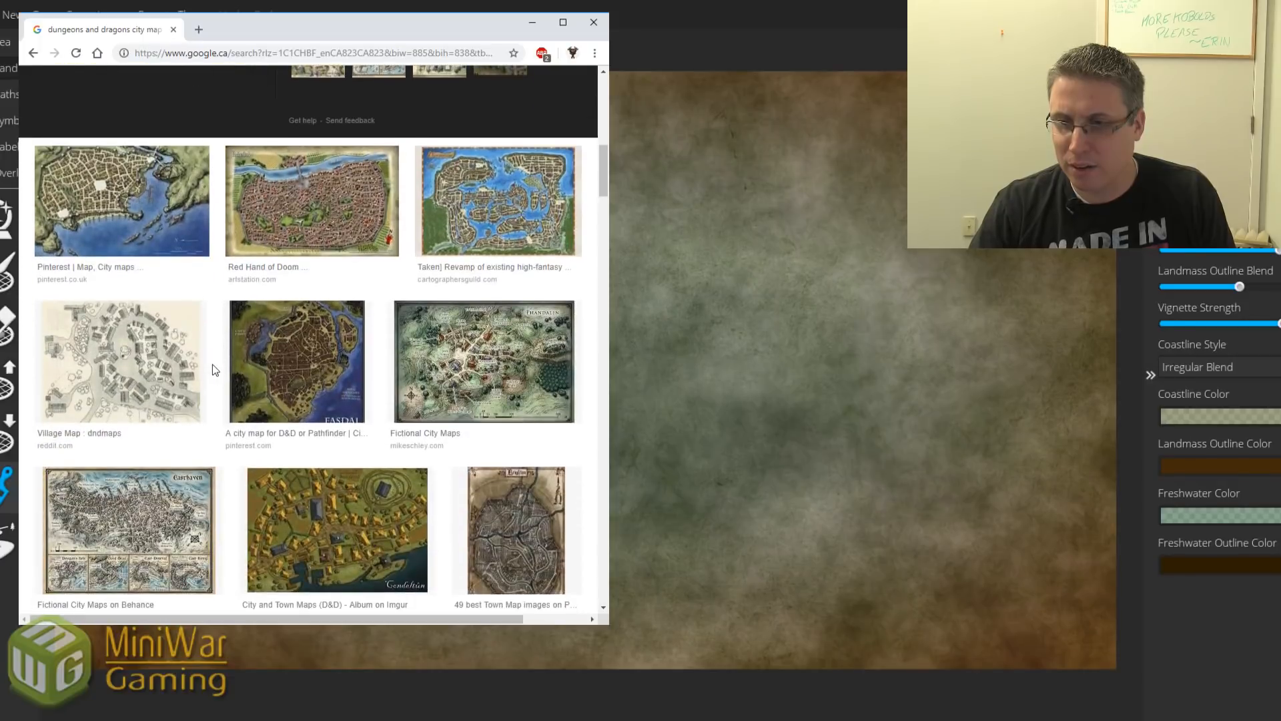
{"action": "scroll", "coordinate": [216, 372], "scroll_direction": "down", "scroll_amount": 6}
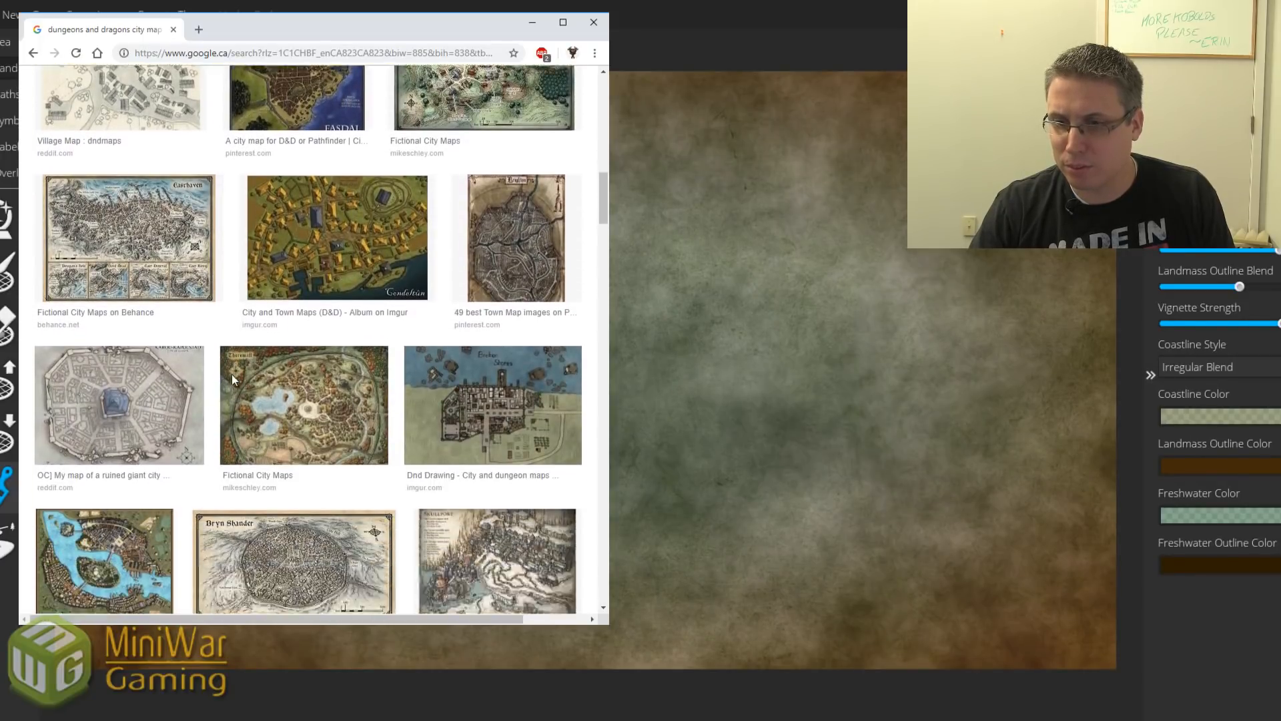
{"action": "scroll", "coordinate": [232, 379], "scroll_direction": "down", "scroll_amount": 3}
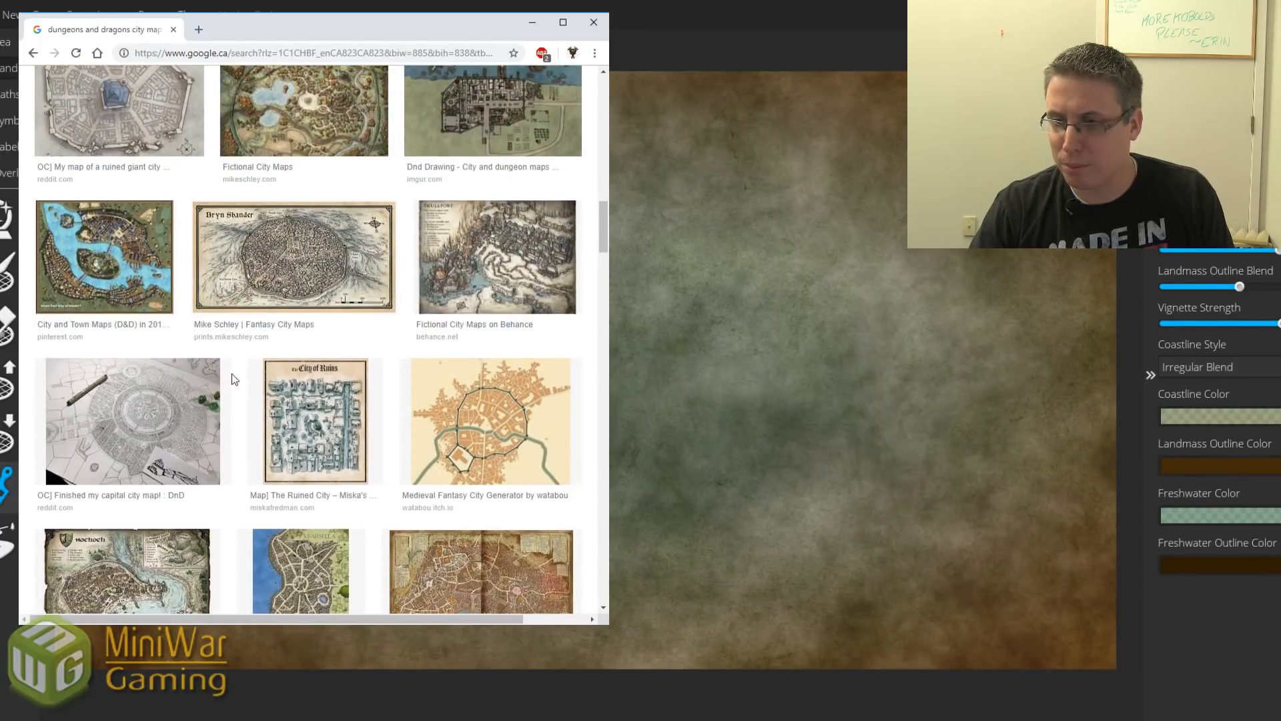
{"action": "scroll", "coordinate": [232, 379], "scroll_direction": "down", "scroll_amount": 3}
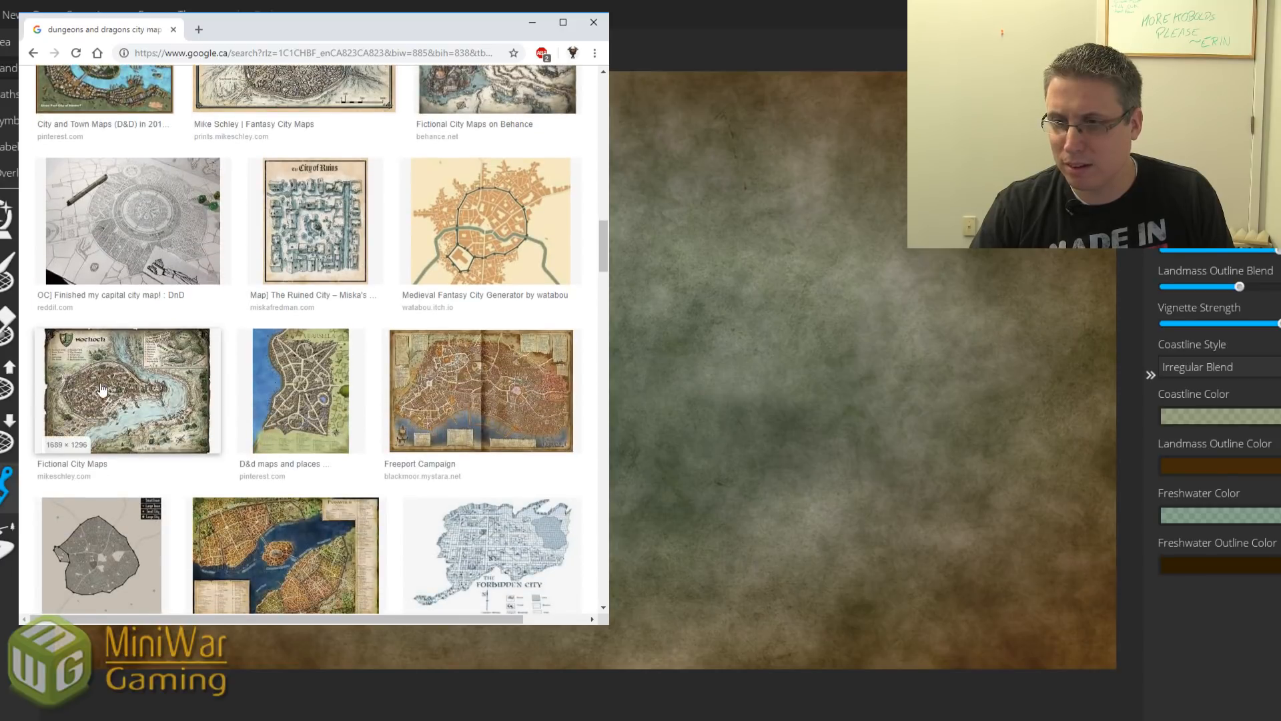
{"action": "scroll", "coordinate": [251, 388], "scroll_direction": "down", "scroll_amount": 3}
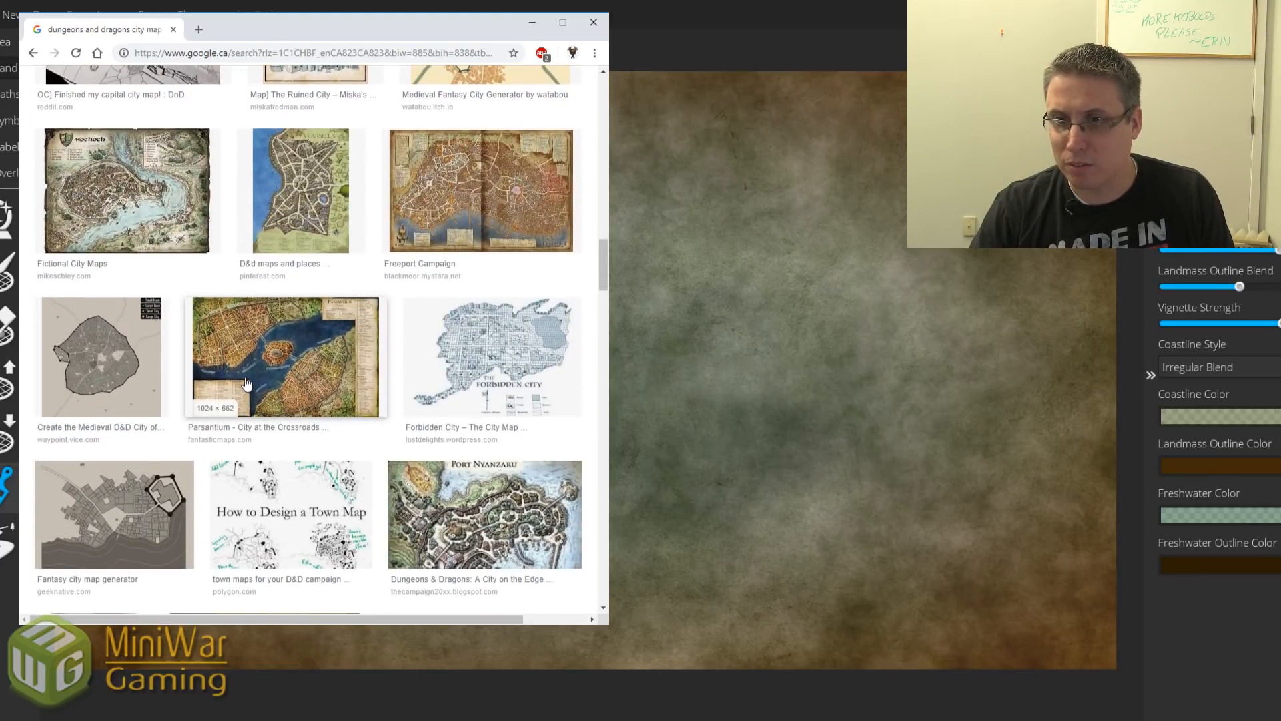
{"action": "scroll", "coordinate": [253, 383], "scroll_direction": "down", "scroll_amount": 3}
{"action": "scroll", "coordinate": [260, 384], "scroll_direction": "up", "scroll_amount": 1}
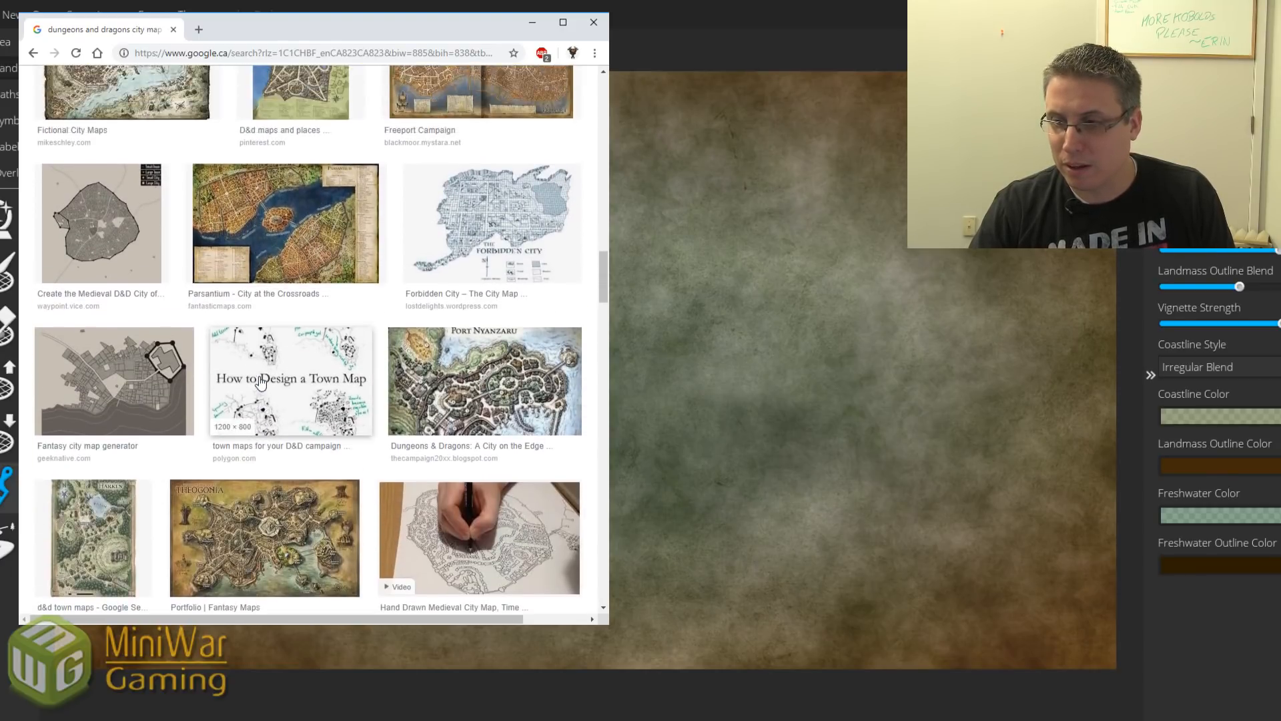
{"action": "scroll", "coordinate": [260, 381], "scroll_direction": "down", "scroll_amount": 1}
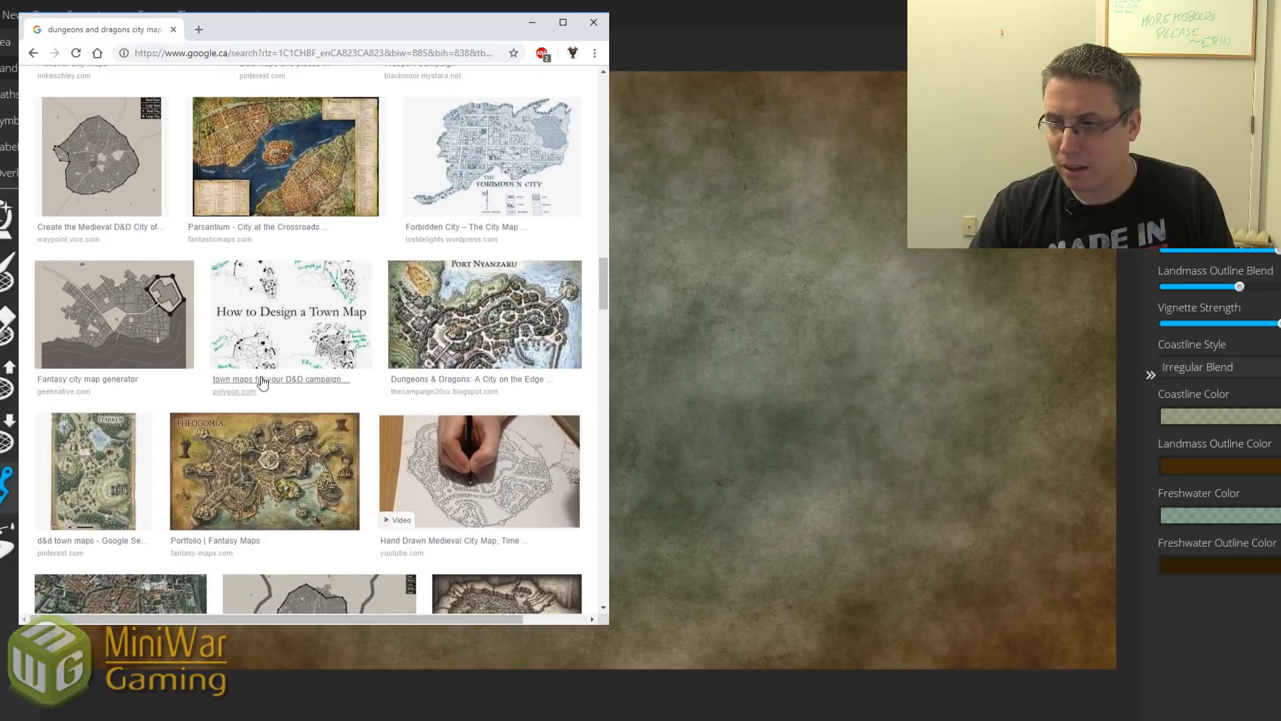
Preview the hand-drawn medieval city map, then open the City of Neverwinter map in a new tab.
{"action": "left_click", "coordinate": [497, 486]}
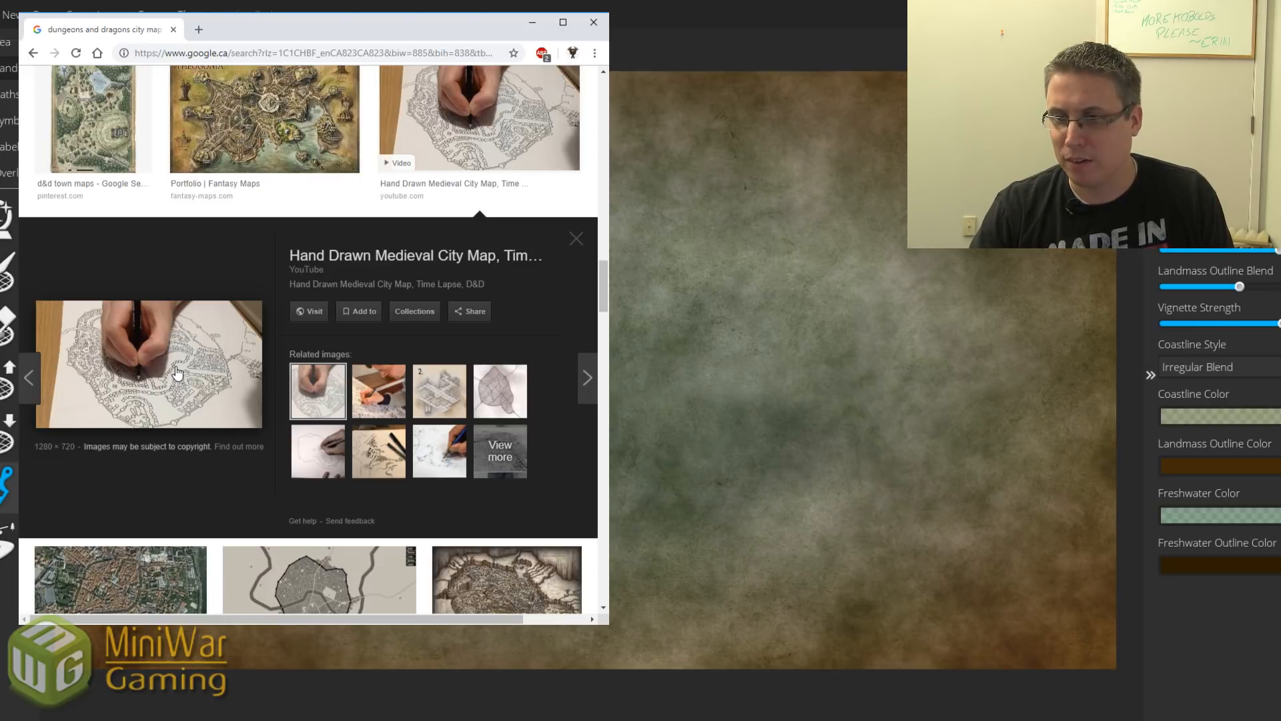
{"action": "scroll", "coordinate": [181, 364], "scroll_direction": "down", "scroll_amount": 4}
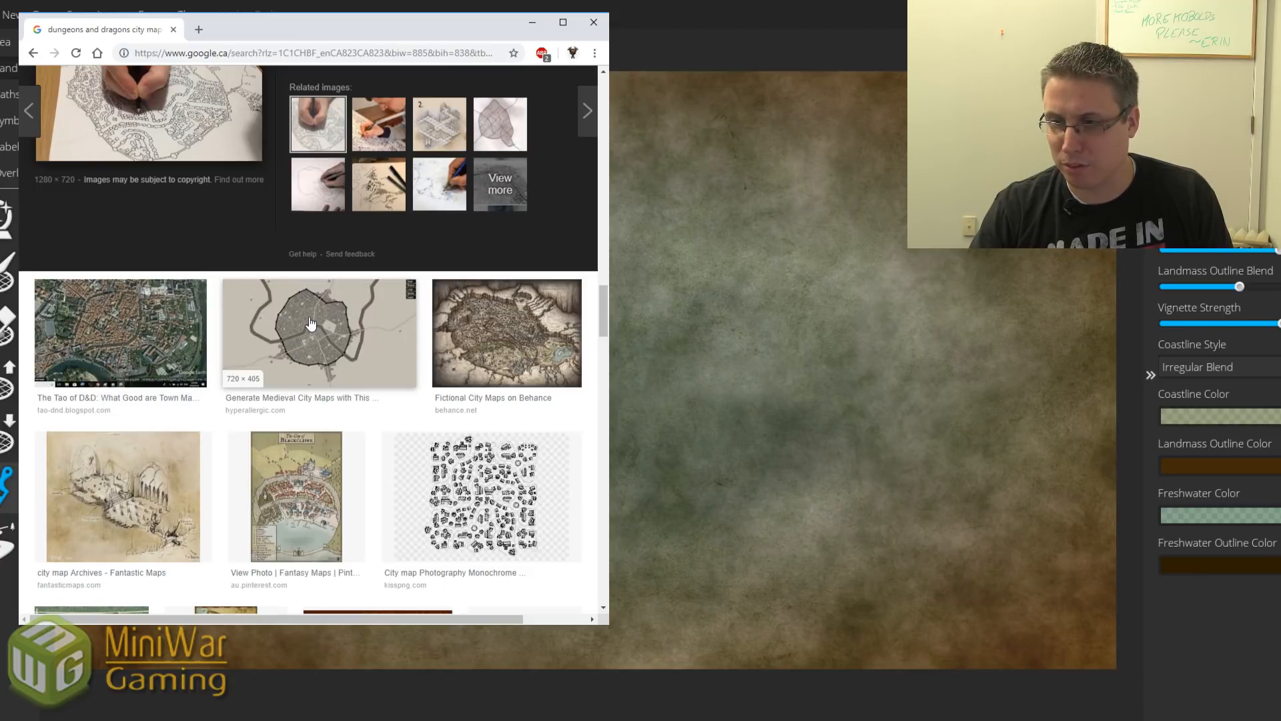
{"action": "scroll", "coordinate": [310, 324], "scroll_direction": "down", "scroll_amount": 6}
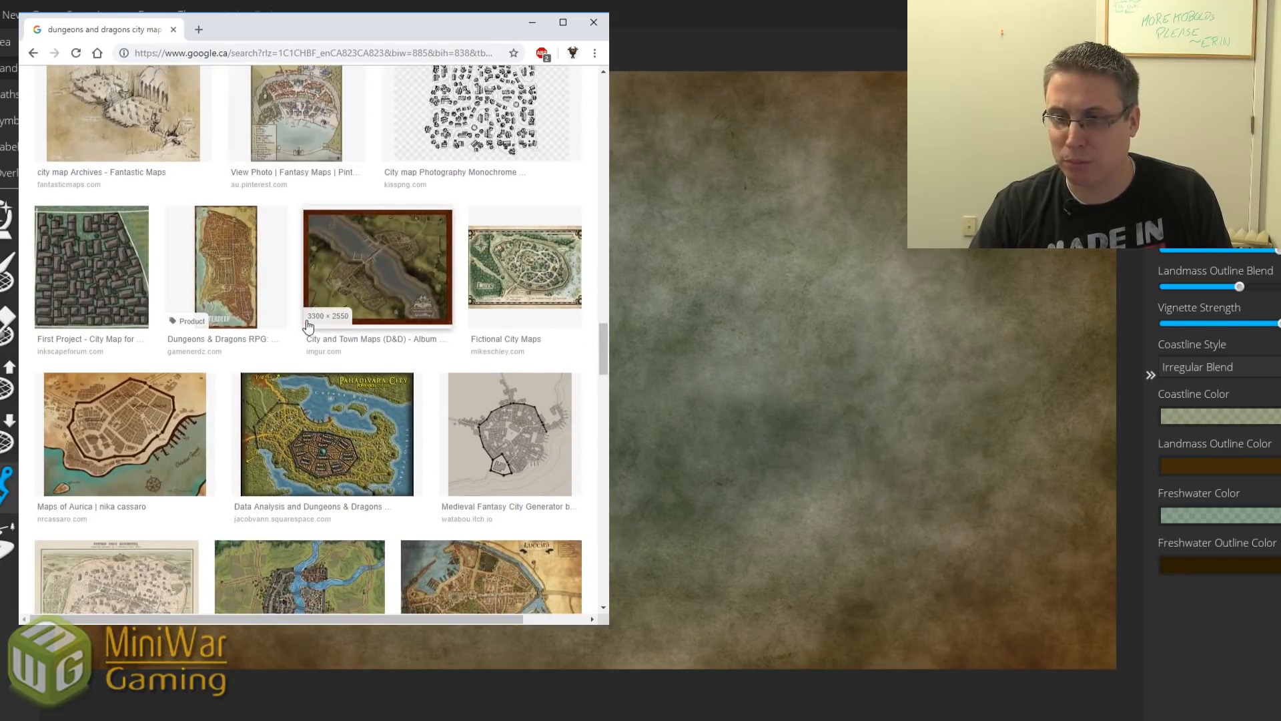
{"action": "scroll", "coordinate": [307, 326], "scroll_direction": "down", "scroll_amount": 6}
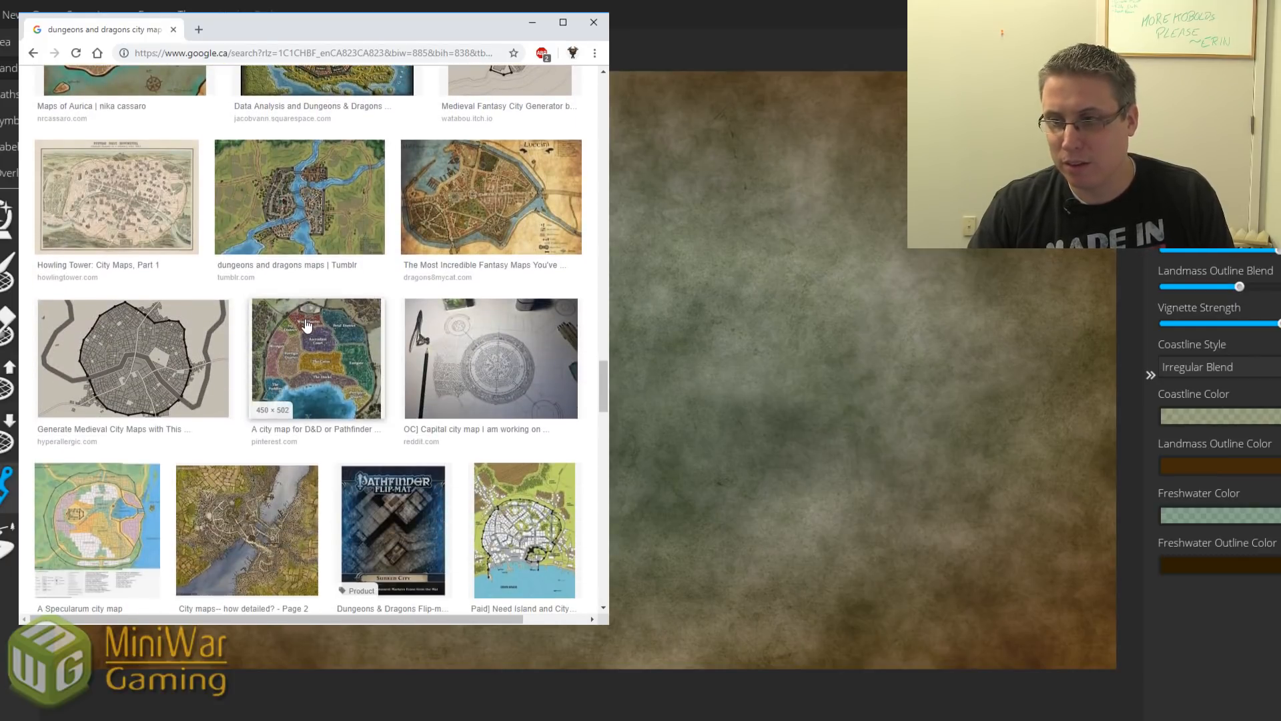
{"action": "scroll", "coordinate": [307, 326], "scroll_direction": "down", "scroll_amount": 3}
{"action": "scroll", "coordinate": [290, 328], "scroll_direction": "down", "scroll_amount": 3}
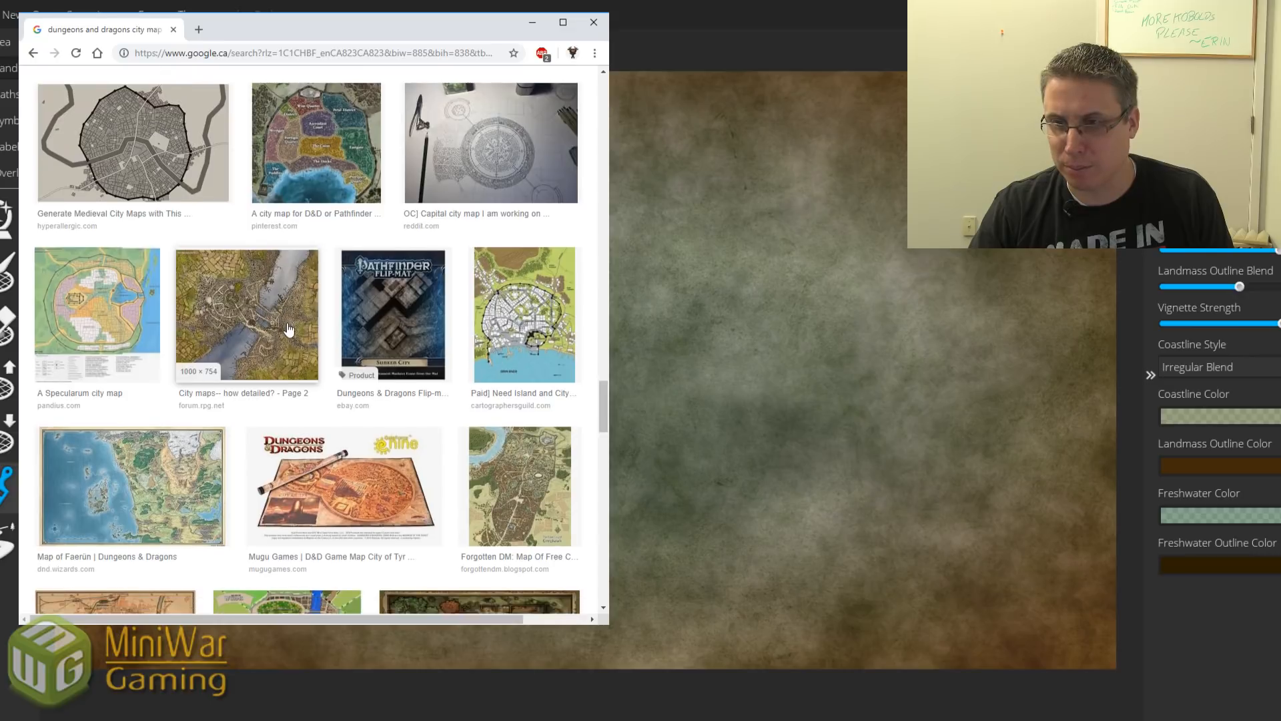
{"action": "scroll", "coordinate": [288, 328], "scroll_direction": "down", "scroll_amount": 3}
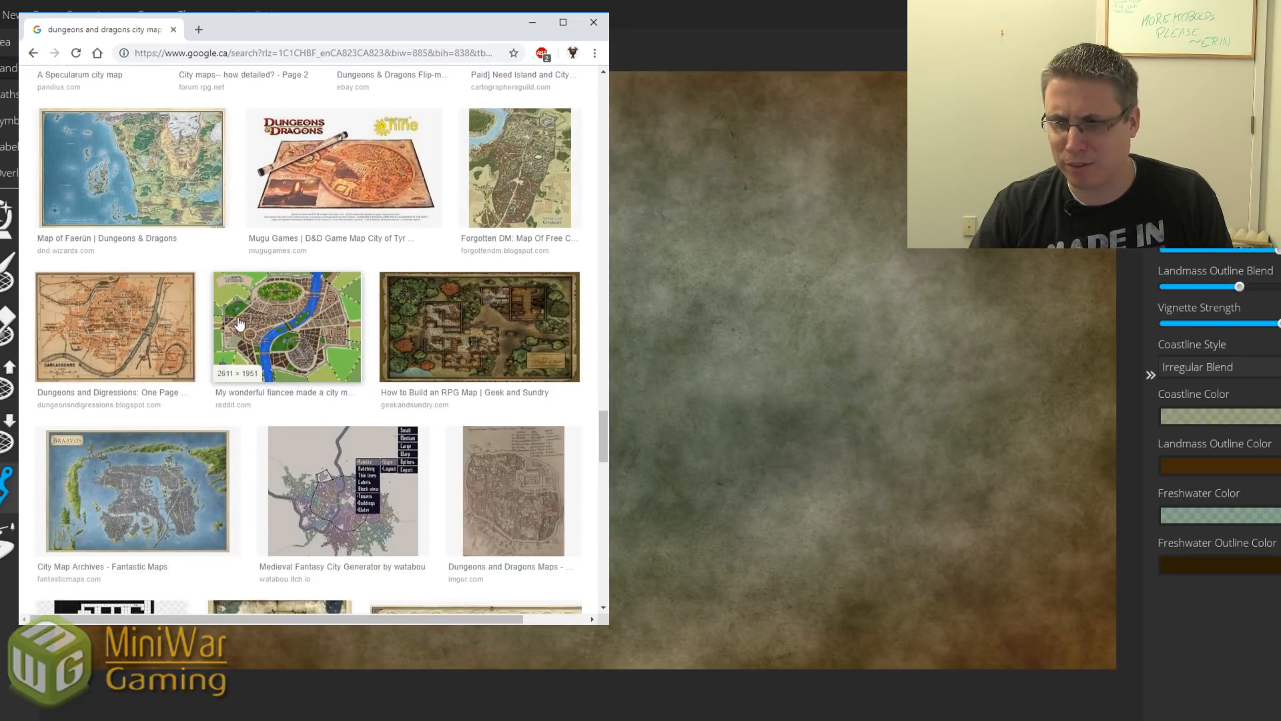
{"action": "scroll", "coordinate": [205, 436], "scroll_direction": "down", "scroll_amount": 3}
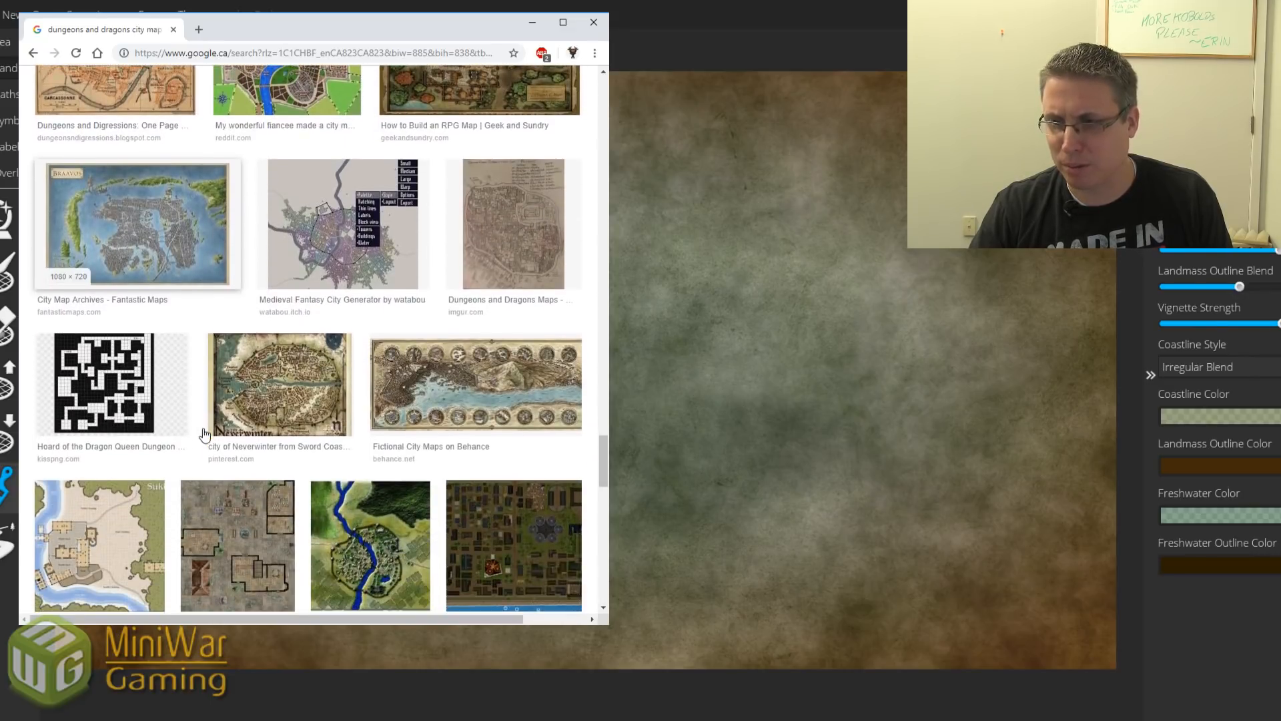
{"action": "left_click", "coordinate": [290, 394]}
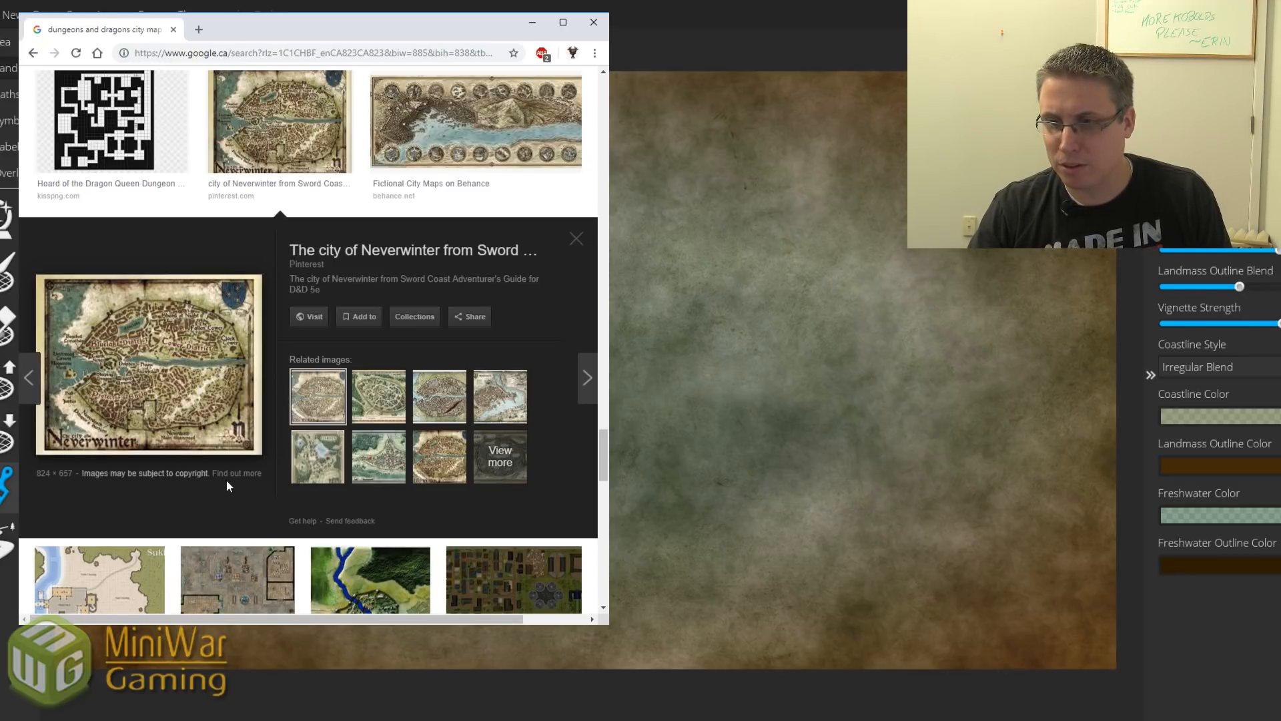
{"action": "middle_click", "coordinate": [220, 450]}
View the full-size Neverwinter map in its own tab, then switch back to Wonderdraft.
{"action": "left_click", "coordinate": [260, 29]}
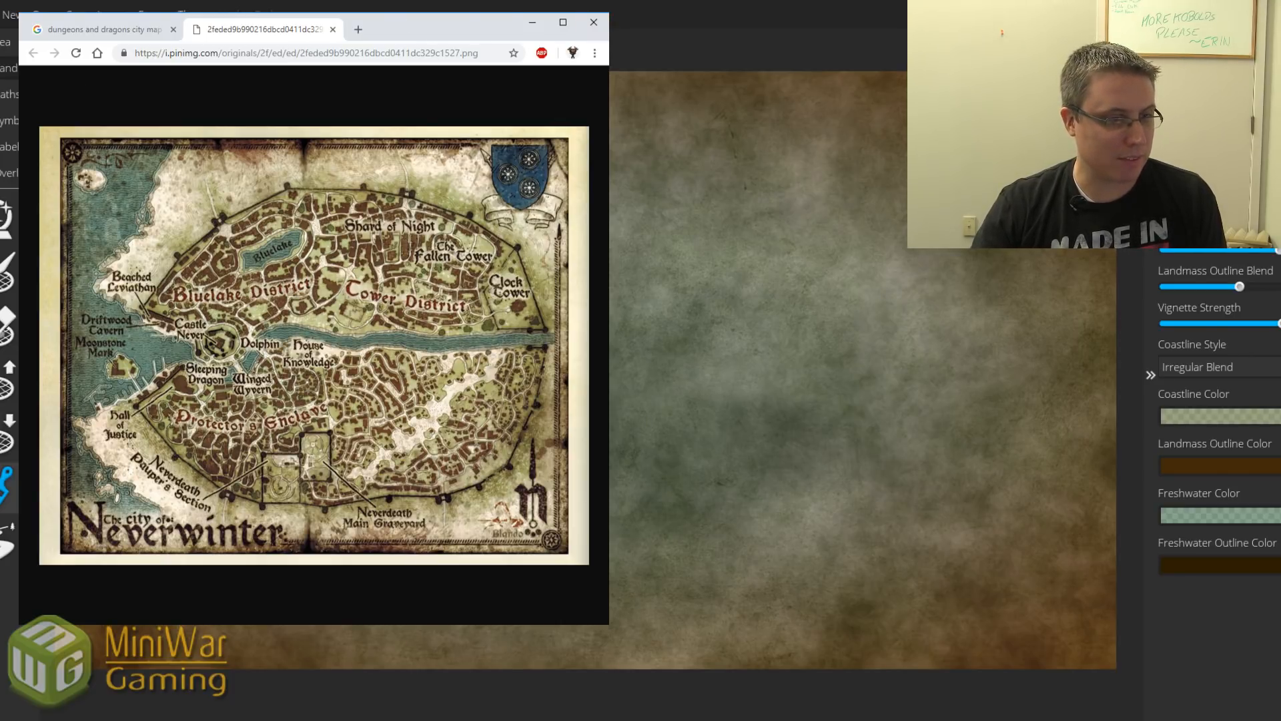
{"action": "key", "text": "alt+Tab"}
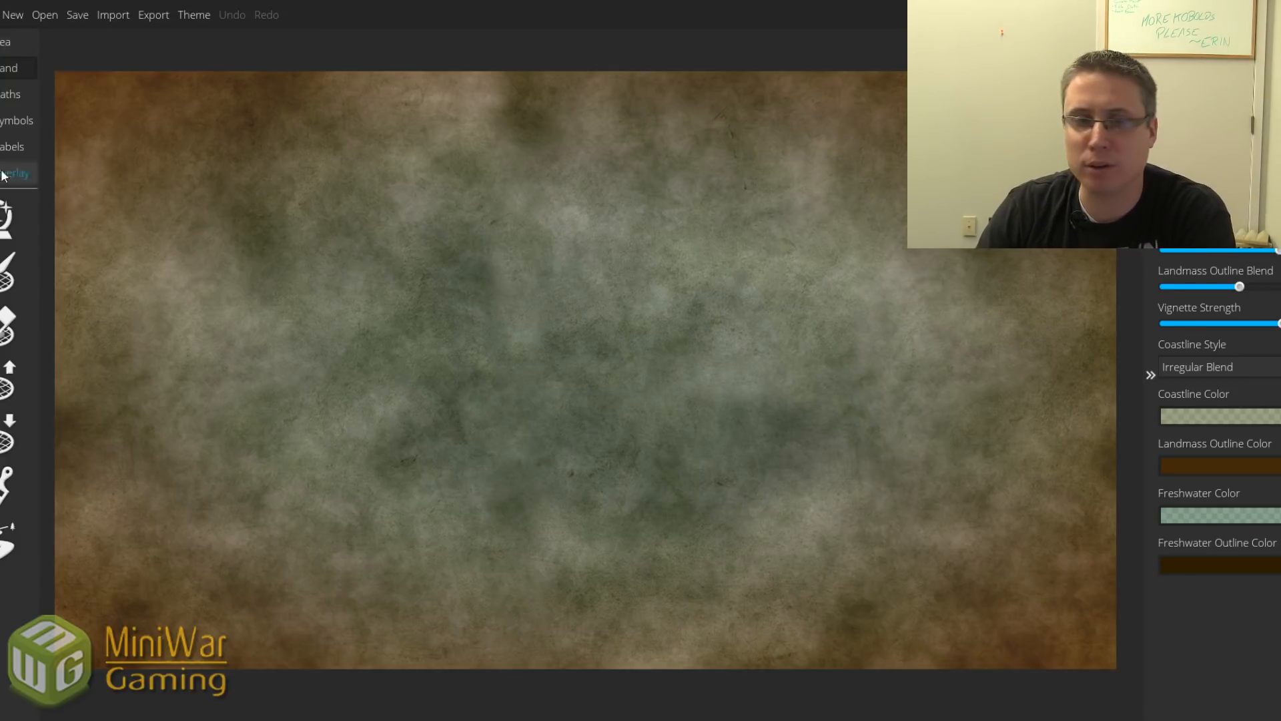
Turn on the random land generation tool and generate a random landmass.
{"action": "left_click", "coordinate": [5, 217]}
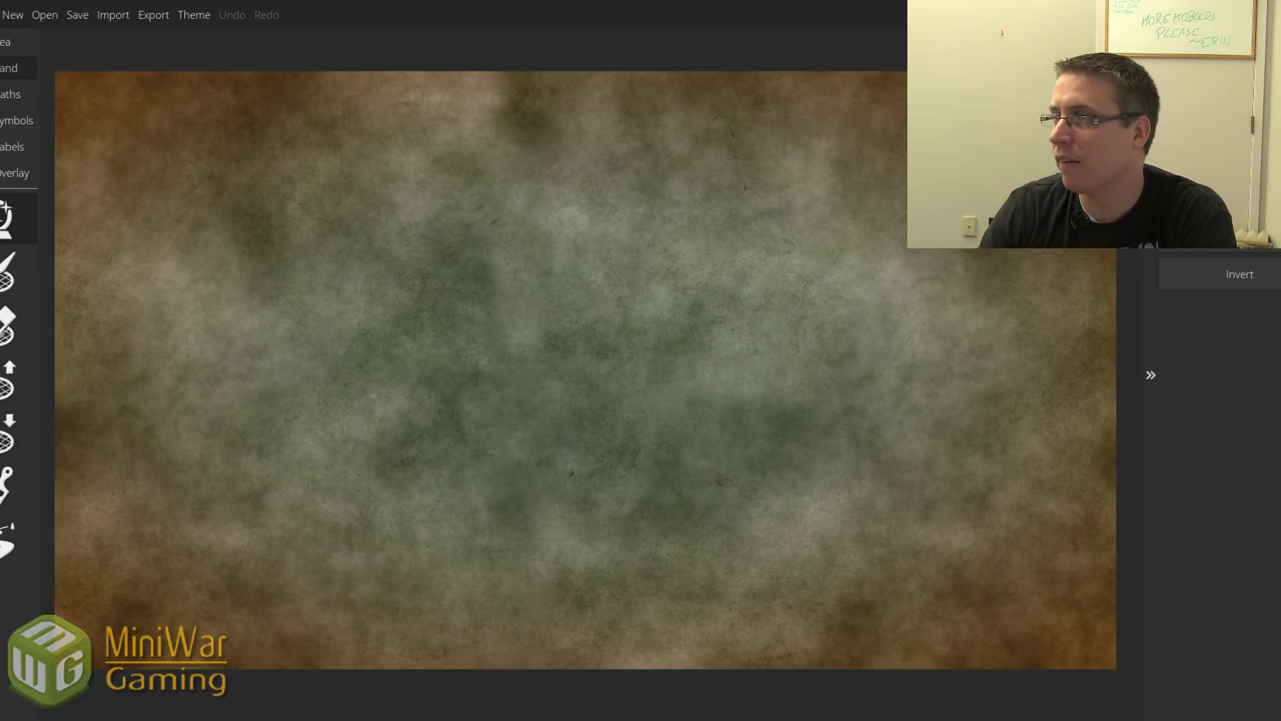
{"action": "left_click", "coordinate": [6, 217]}
{"action": "left_click", "coordinate": [5, 217]}
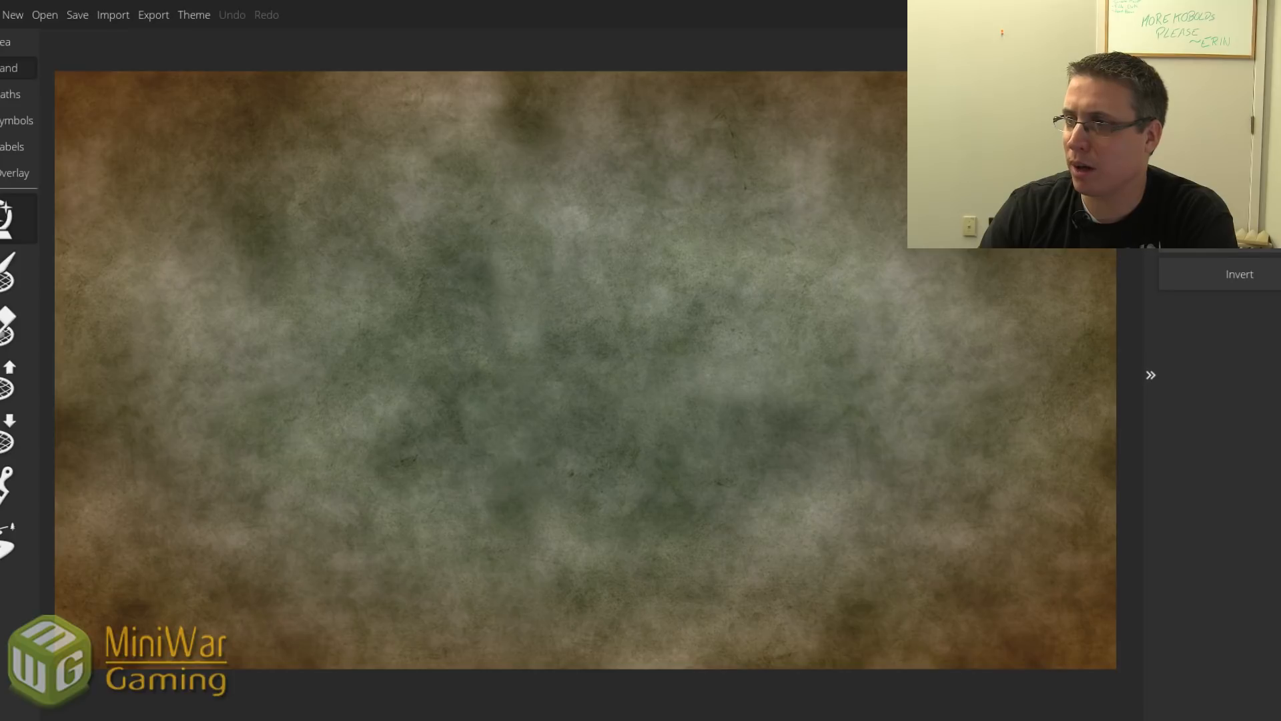
{"action": "left_click", "coordinate": [1159, 248]}
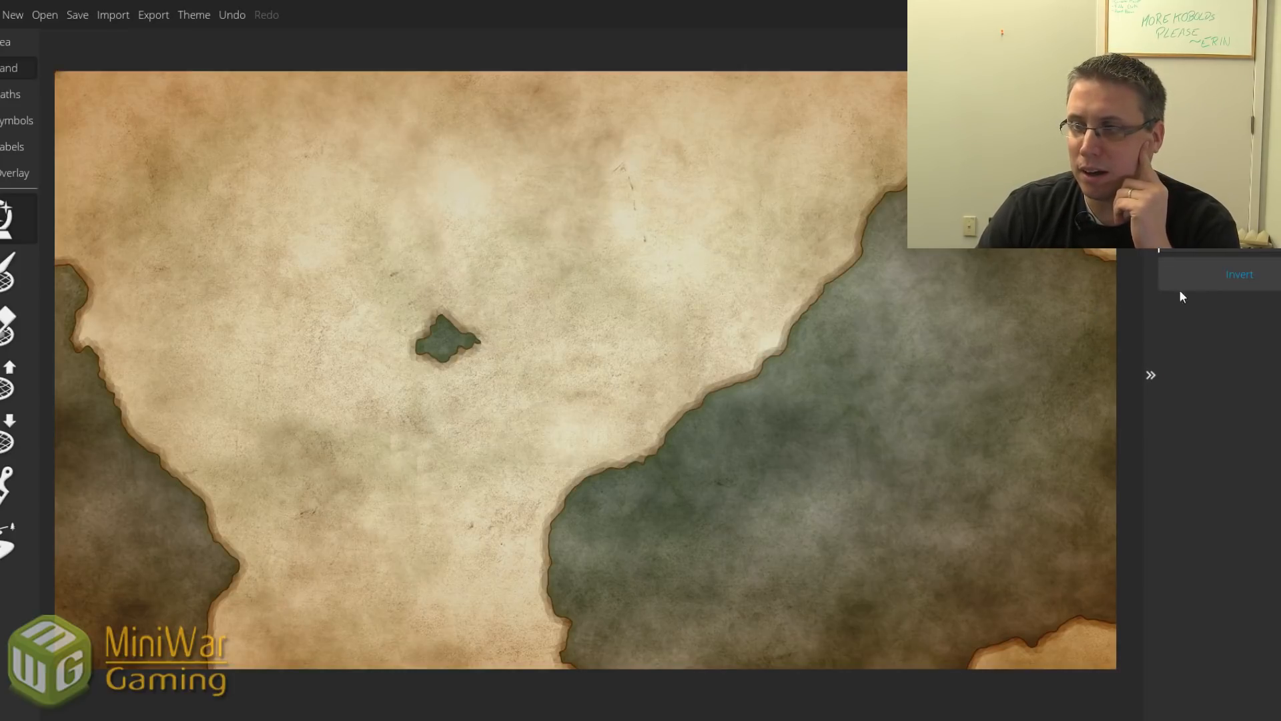
Compare the inverted land and water, then generate a new coastline with a large central sea.
{"action": "left_click", "coordinate": [1215, 272]}
{"action": "left_click", "coordinate": [1215, 272]}
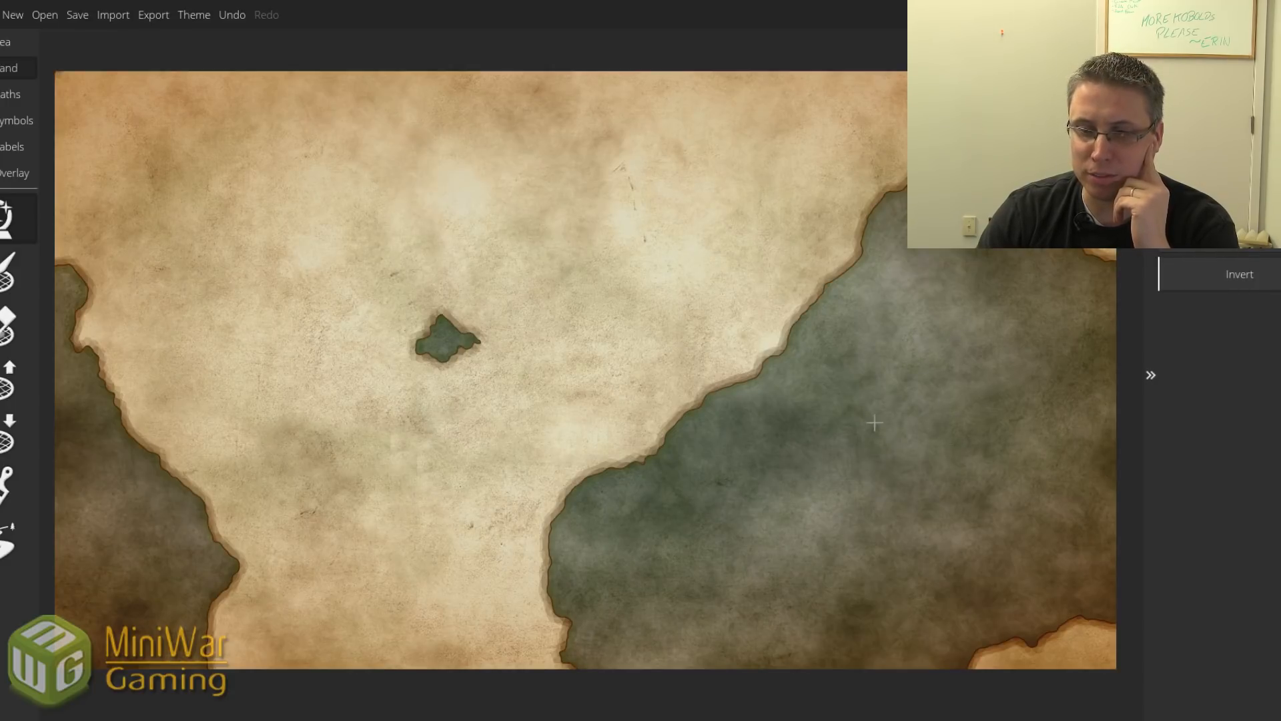
{"action": "left_click", "coordinate": [1211, 279]}
{"action": "left_click", "coordinate": [1210, 277]}
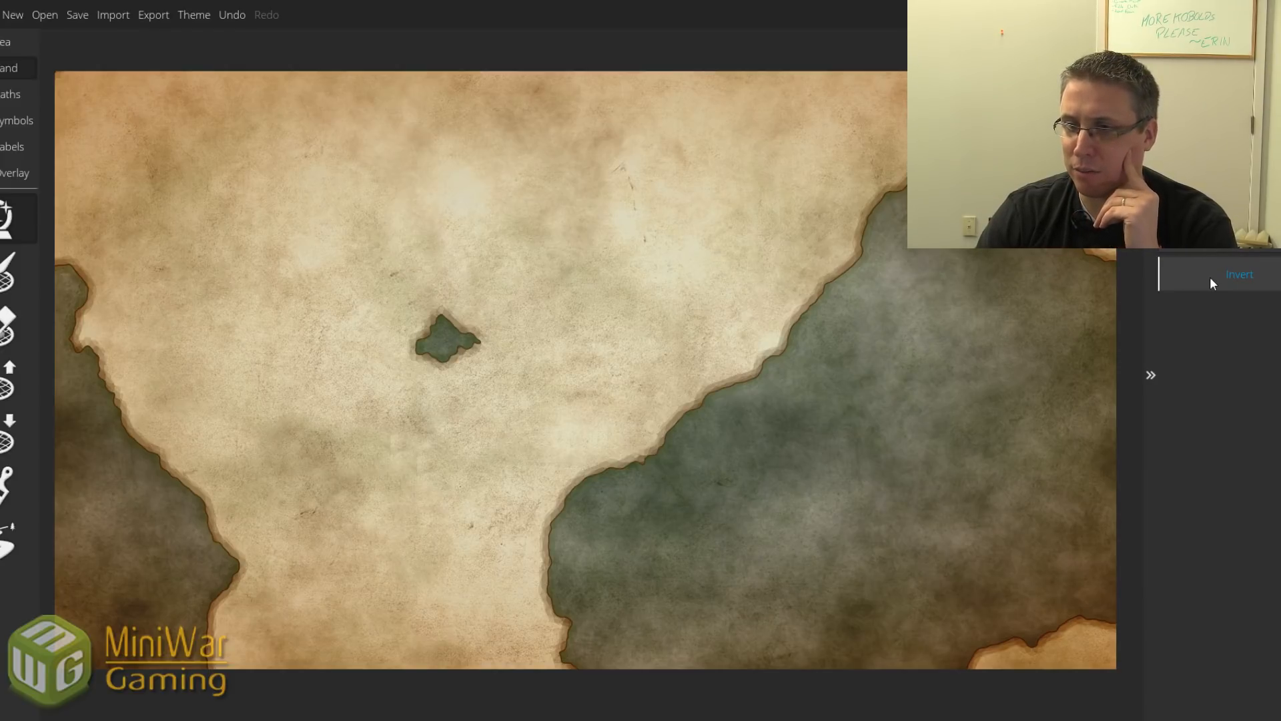
{"action": "left_click", "coordinate": [1199, 238]}
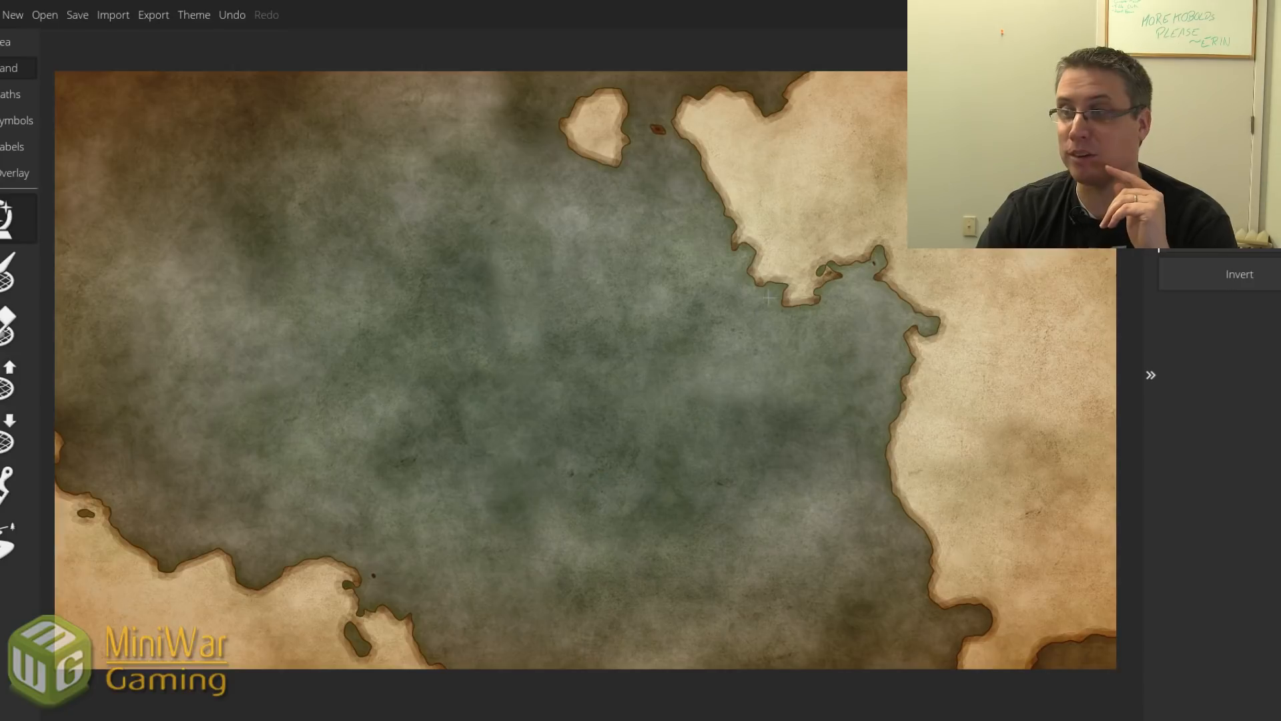
Invert land and water, leaving one big parchment continent with sea on the right and bottom-left.
{"action": "left_click", "coordinate": [1221, 286]}
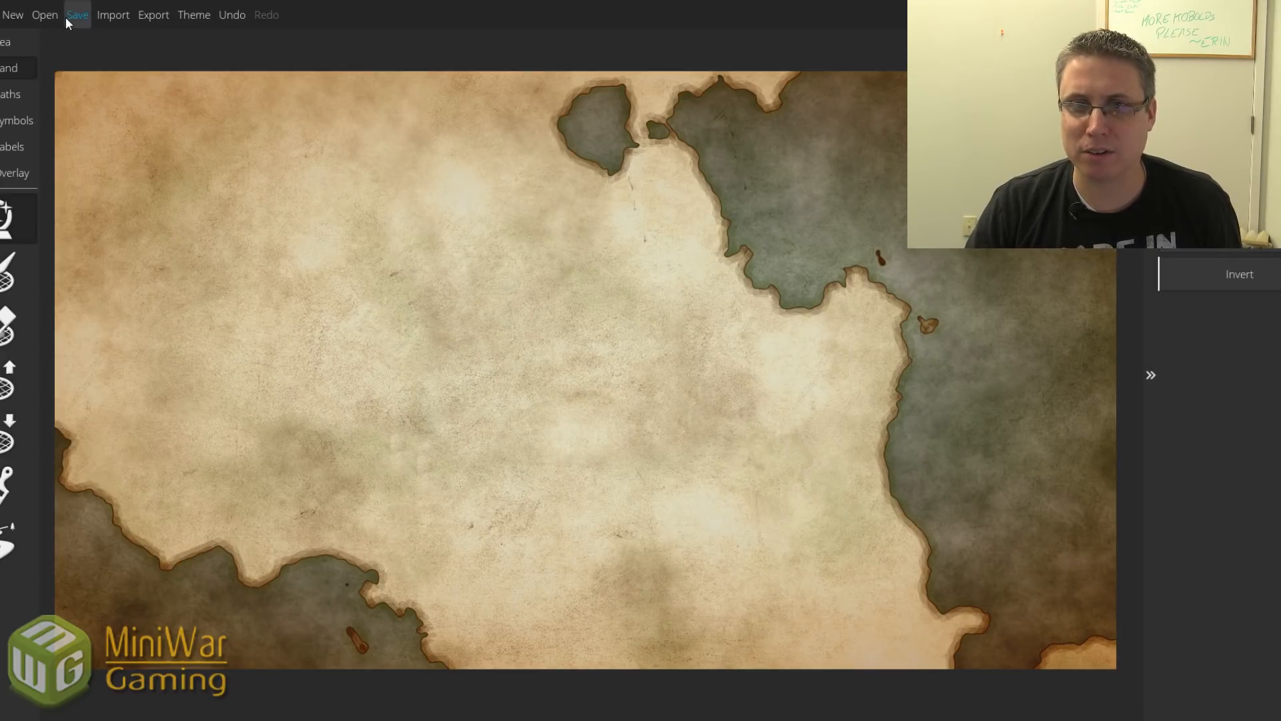
Save the current landmass under the file name potential1.
{"action": "left_click", "coordinate": [73, 16]}
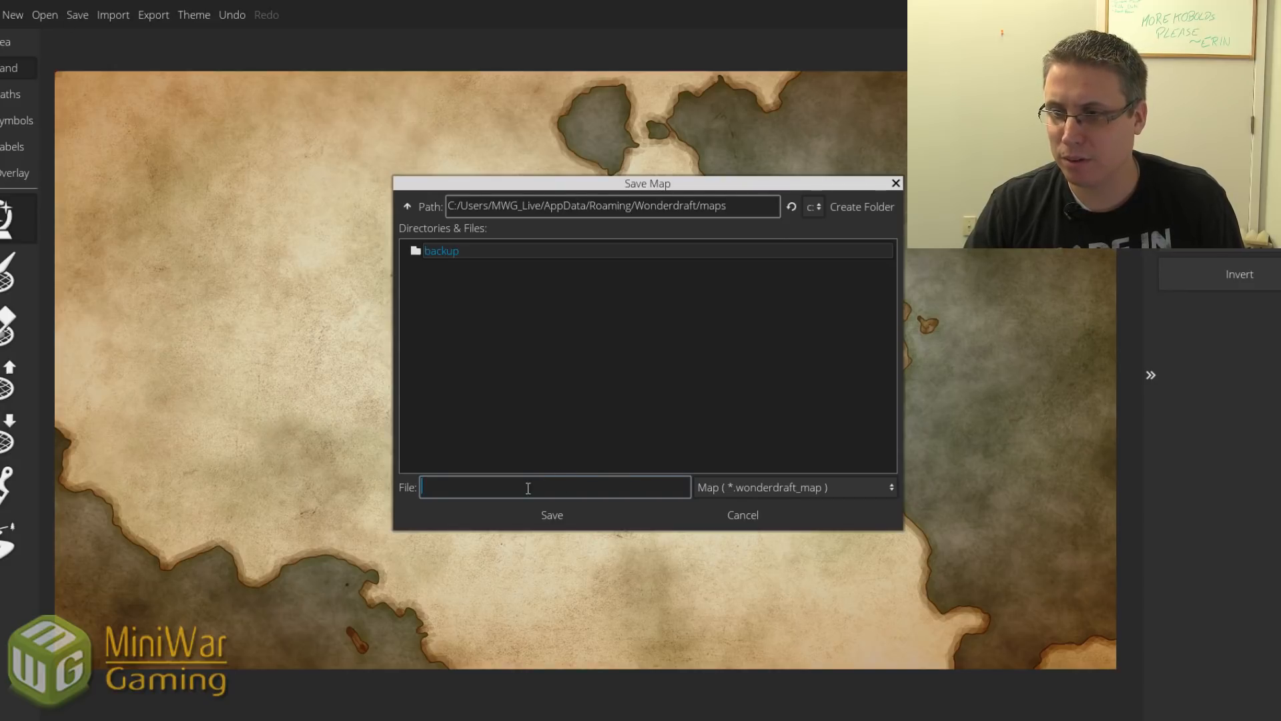
{"action": "type", "text": "potential1"}
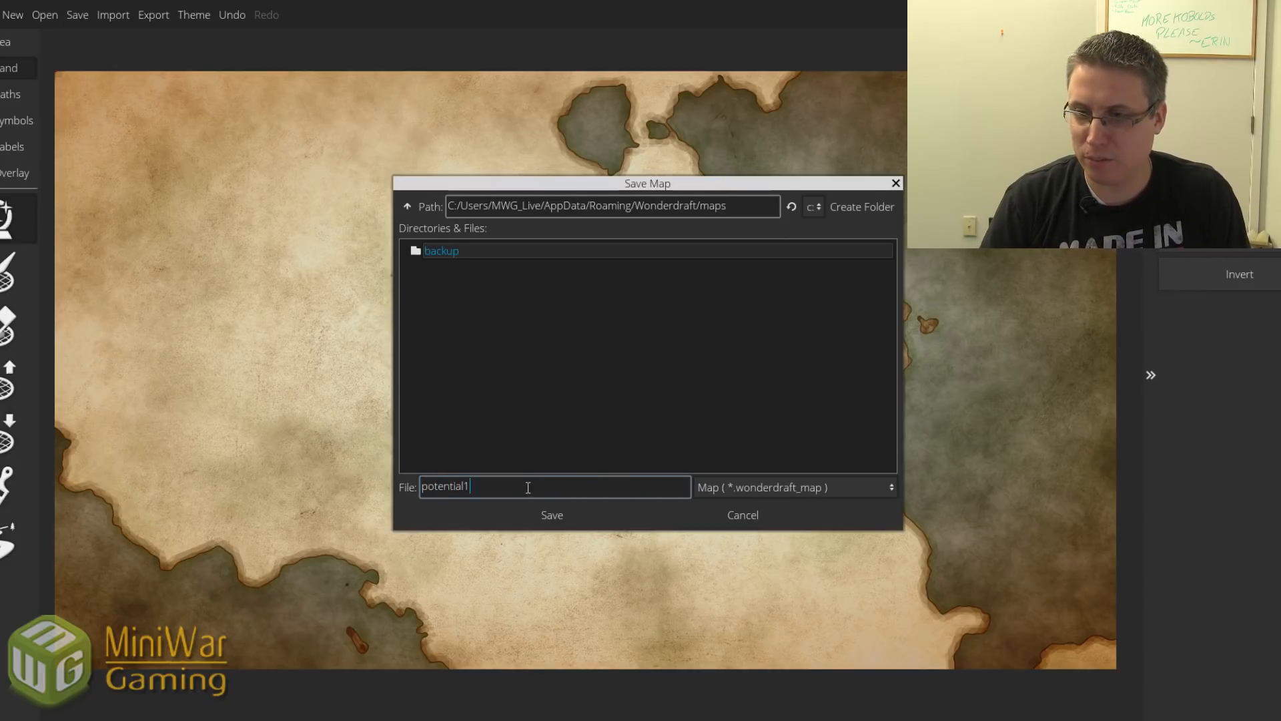
{"action": "key", "text": "Return"}
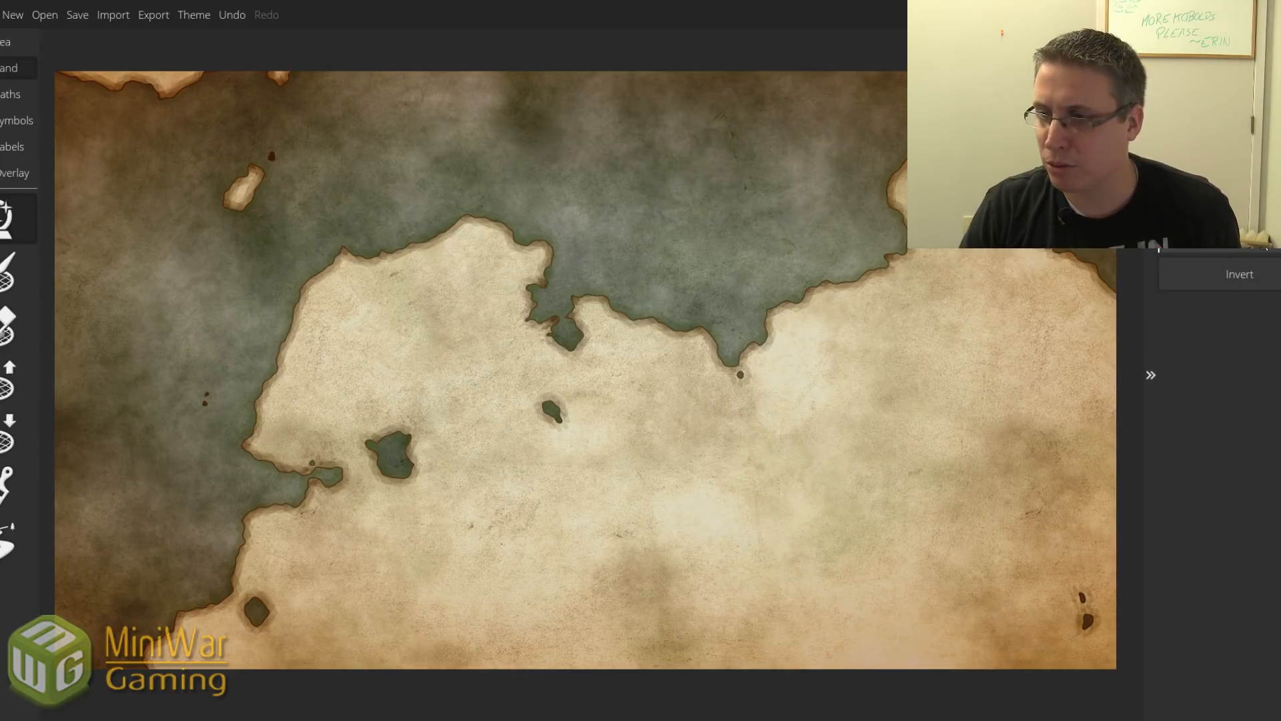
Compare the inverted layout, generate two more random landmasses, and save the map.
{"action": "left_click", "coordinate": [1246, 267]}
{"action": "left_click", "coordinate": [1246, 272]}
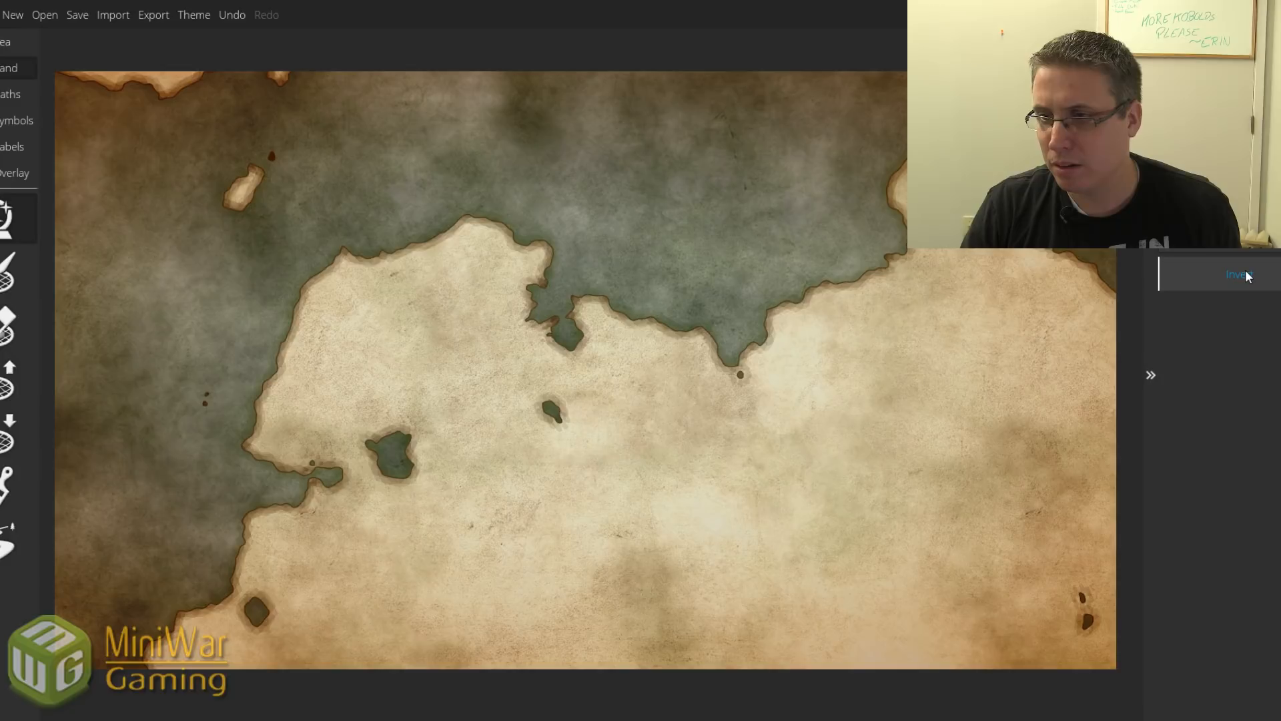
{"action": "left_click", "coordinate": [1204, 266]}
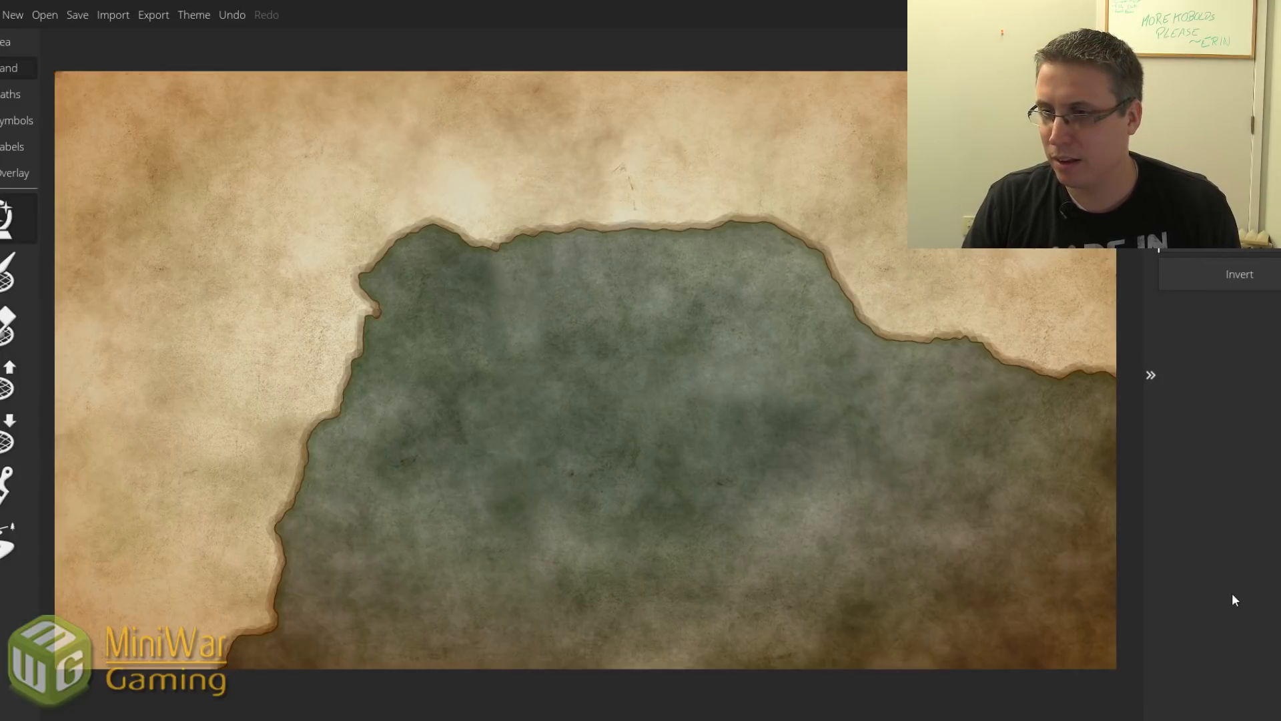
{"action": "left_click", "coordinate": [1236, 283]}
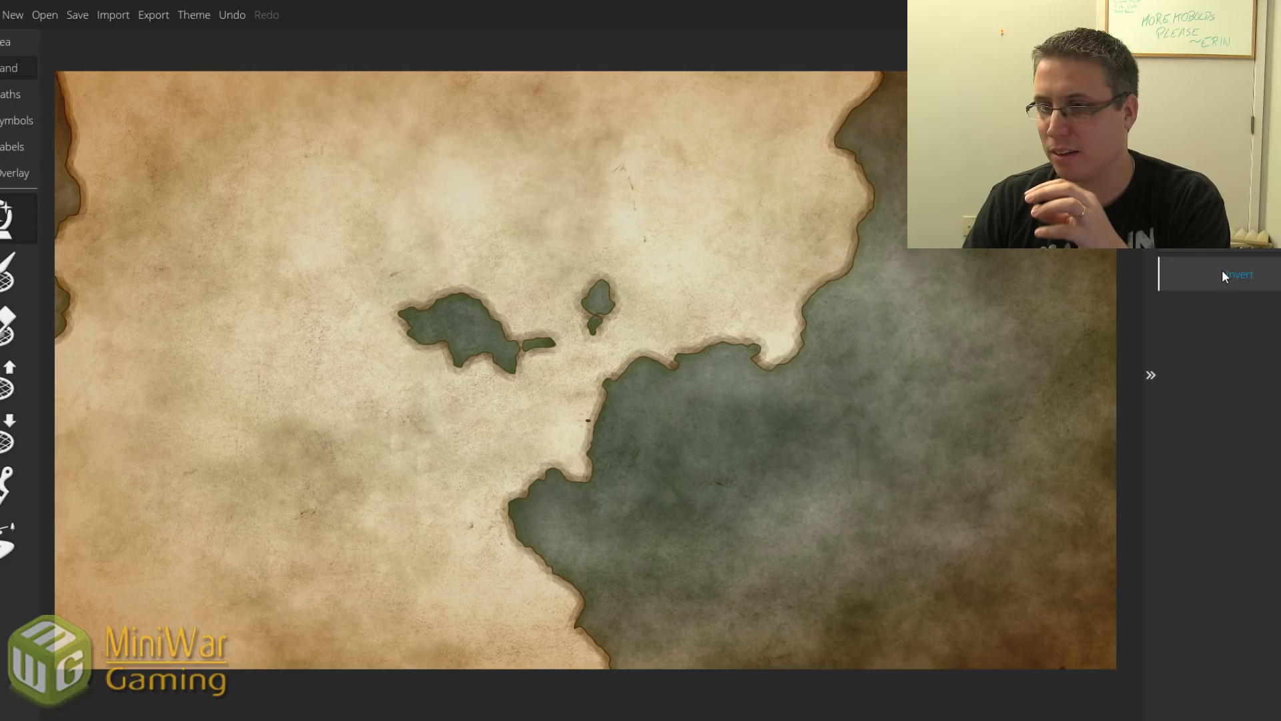
{"action": "left_click", "coordinate": [76, 16]}
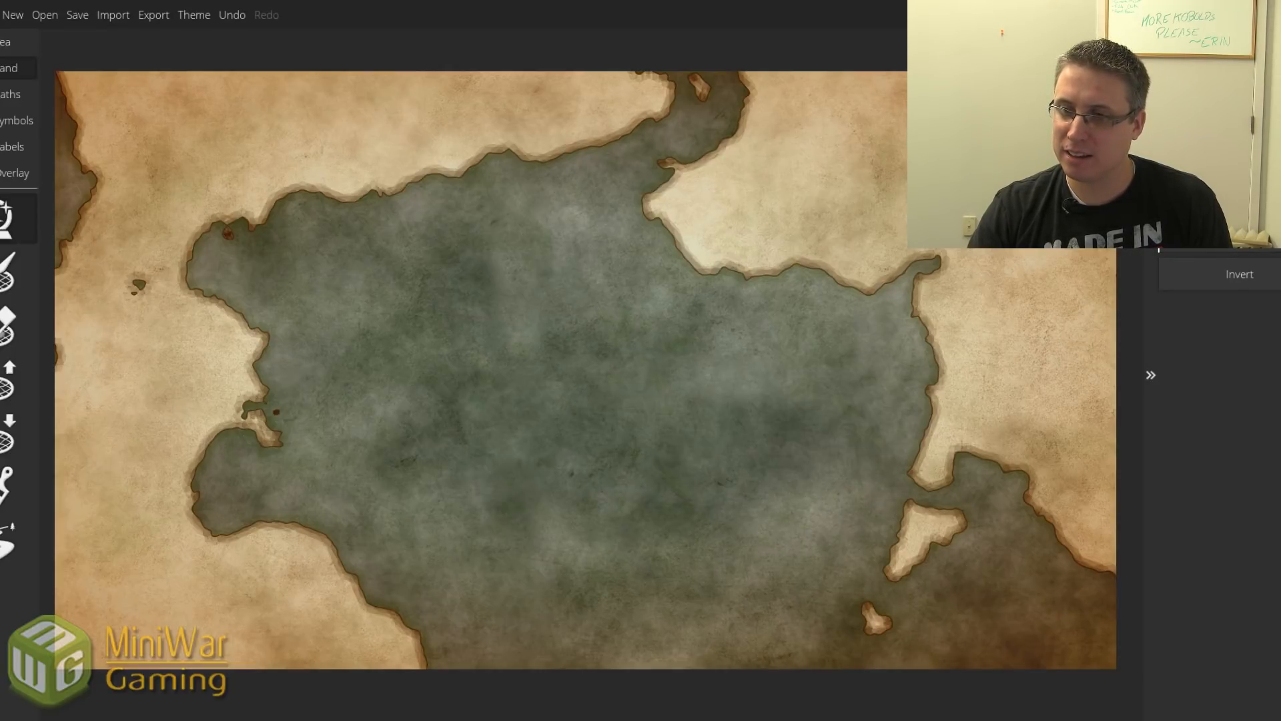
Invert and regenerate the landmass again, then start a new map.
{"action": "left_click", "coordinate": [1178, 282]}
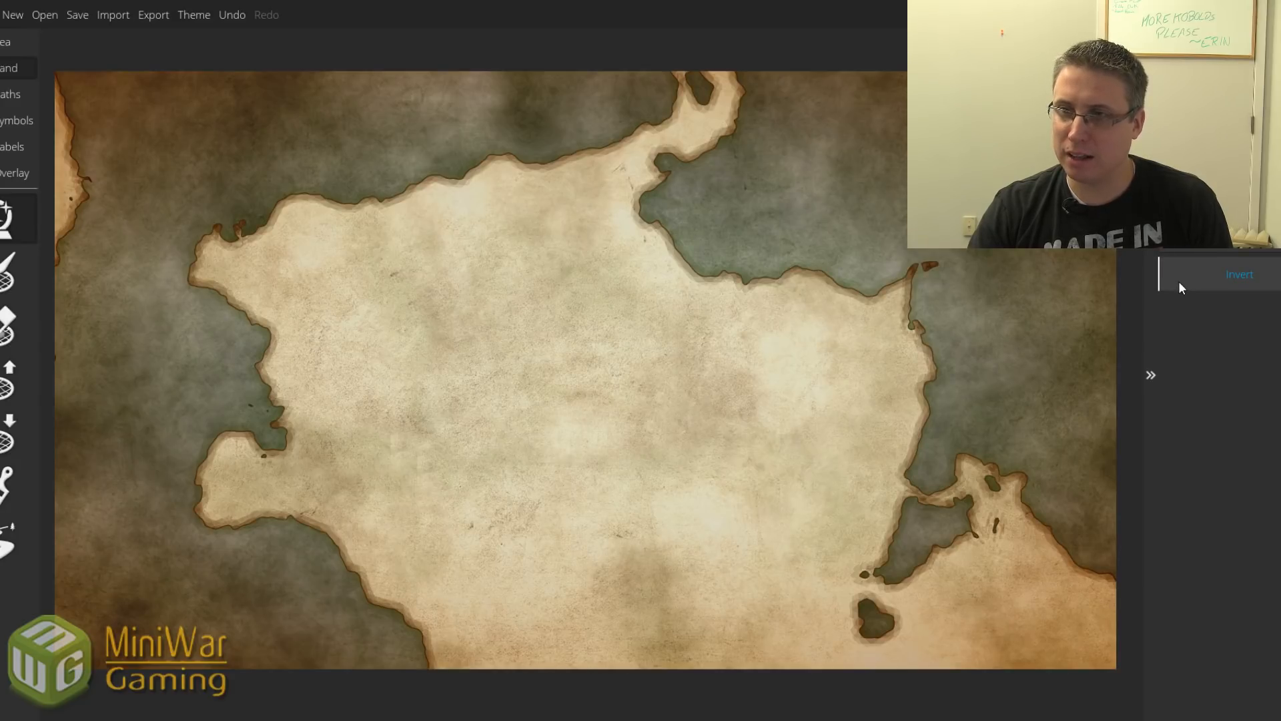
{"action": "left_click", "coordinate": [1178, 282]}
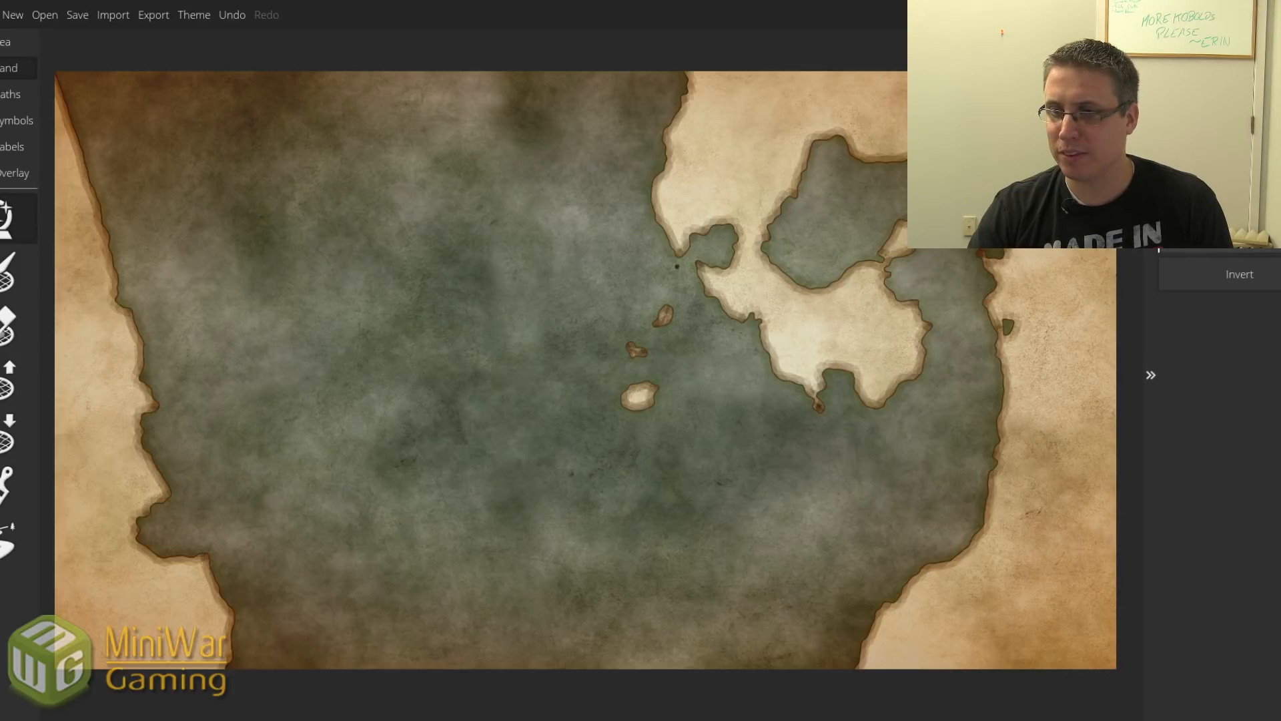
{"action": "left_click", "coordinate": [1183, 262]}
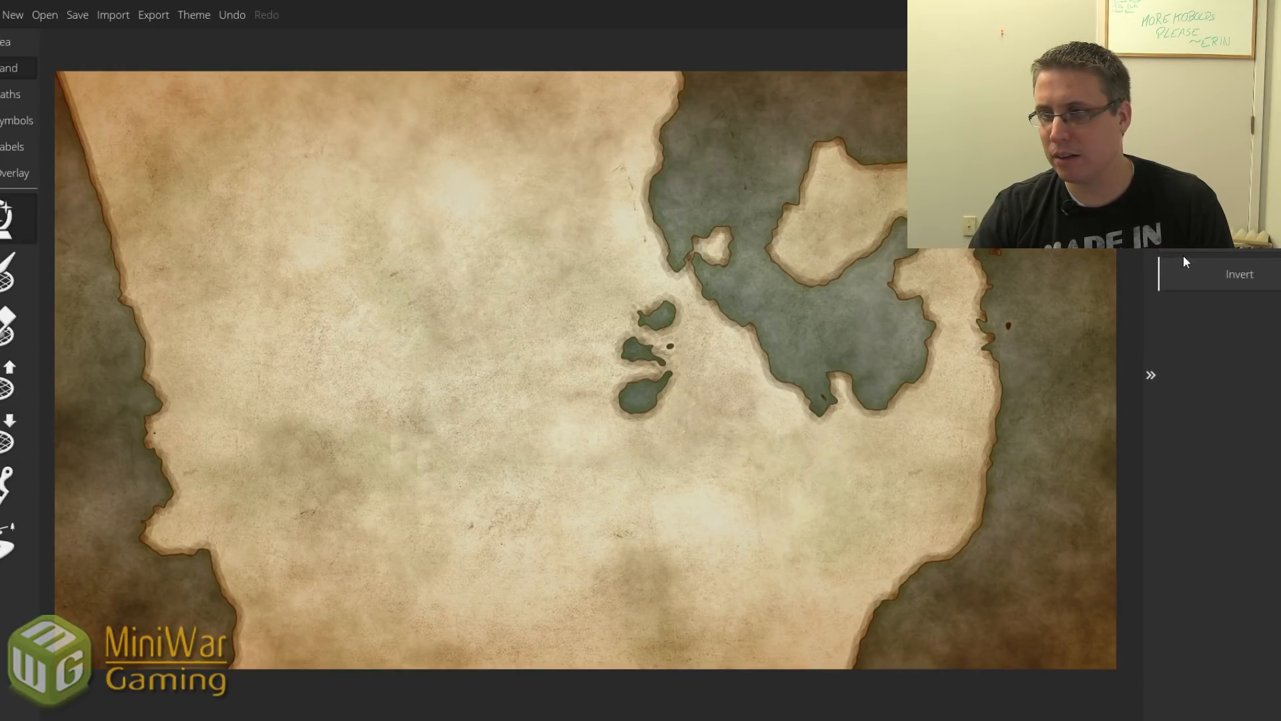
{"action": "left_click", "coordinate": [13, 15]}
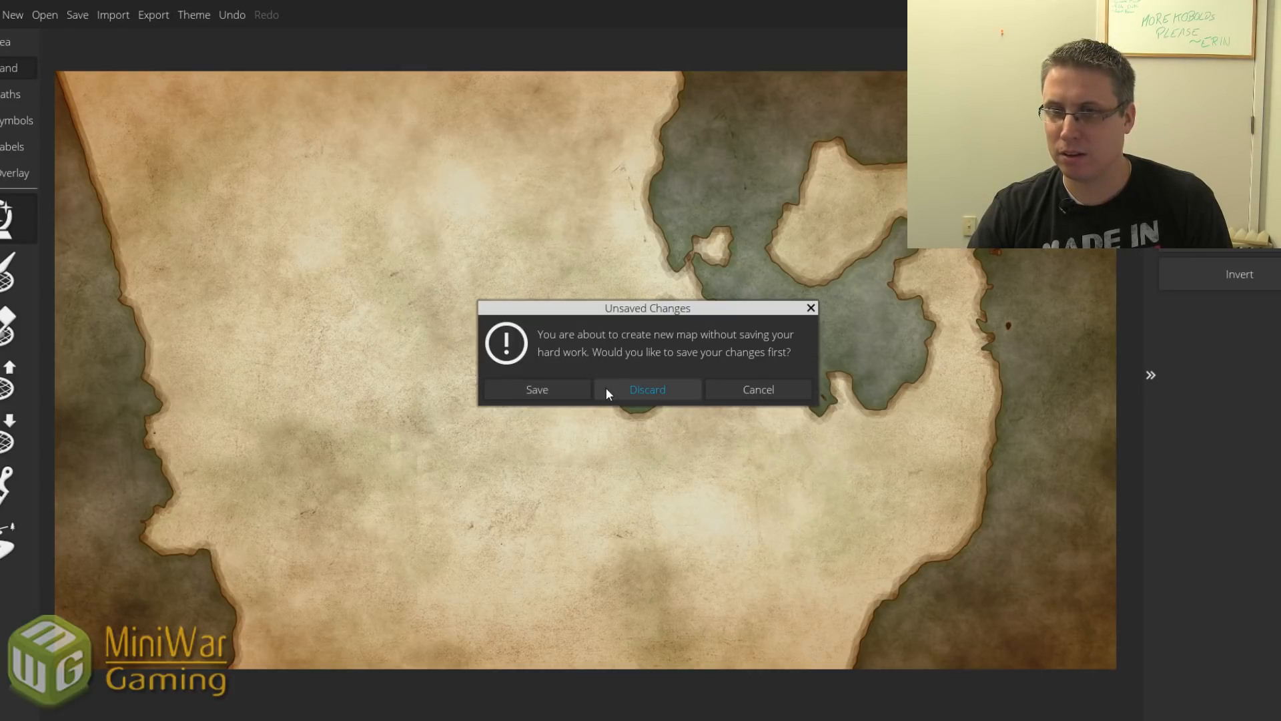
Dismiss the unsaved-changes prompt and begin Save As, clearing the end of the file name.
{"action": "left_click", "coordinate": [758, 389]}
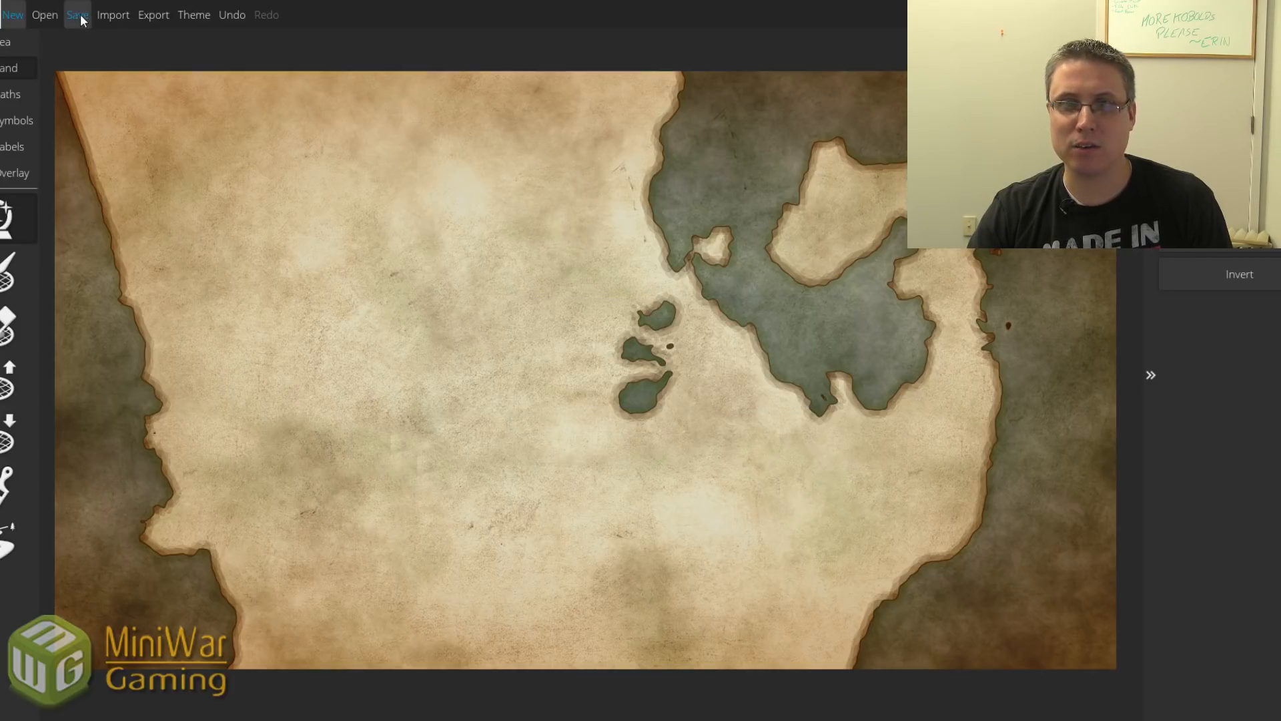
{"action": "left_click", "coordinate": [1, 14]}
{"action": "left_click", "coordinate": [3, 42]}
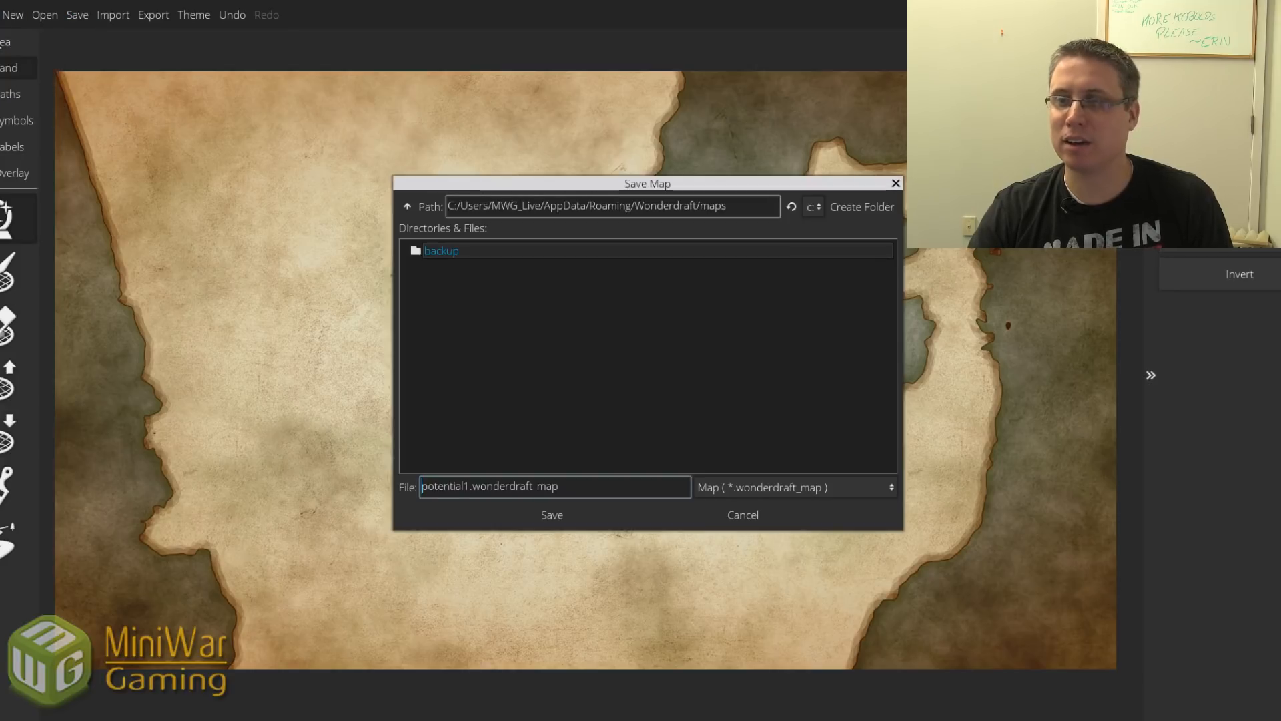
{"action": "left_click_drag", "start_coordinate": [558, 486], "coordinate": [458, 489]}
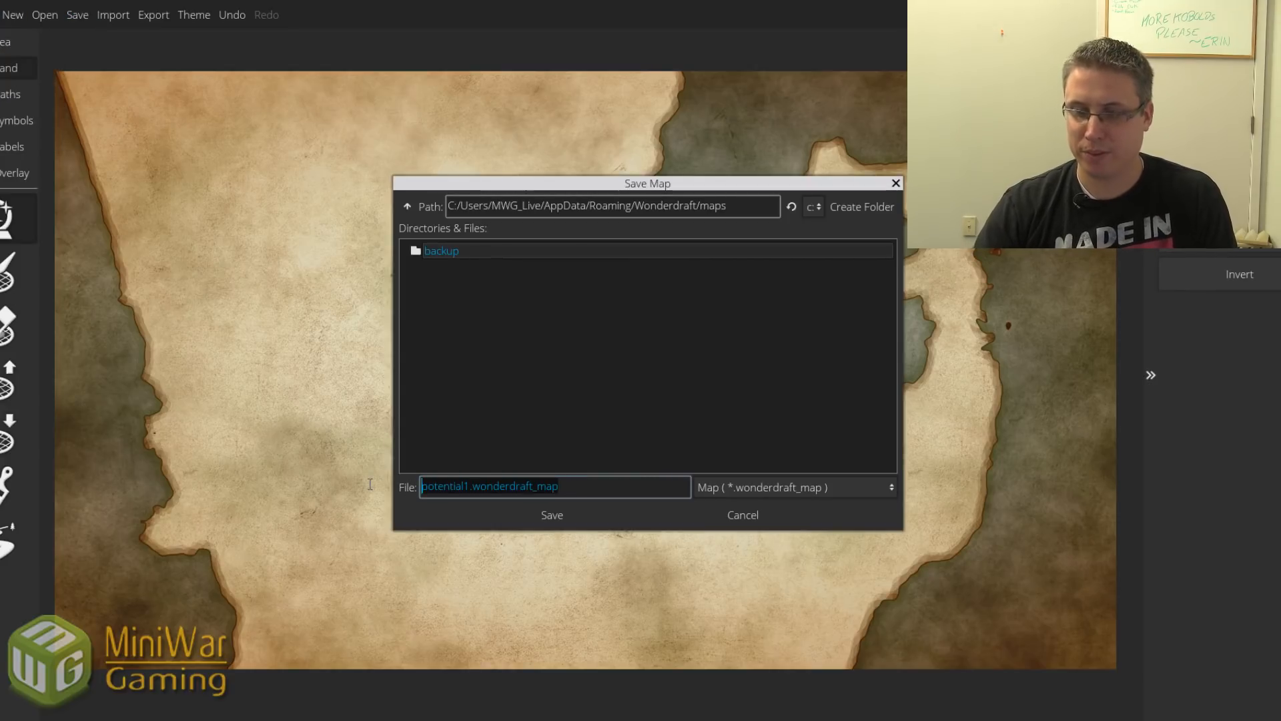
{"action": "key", "text": "BackSpace"}
Finish saving as potential2, then generate a new landmass and compare it inverted.
{"action": "type", "text": "al2"}
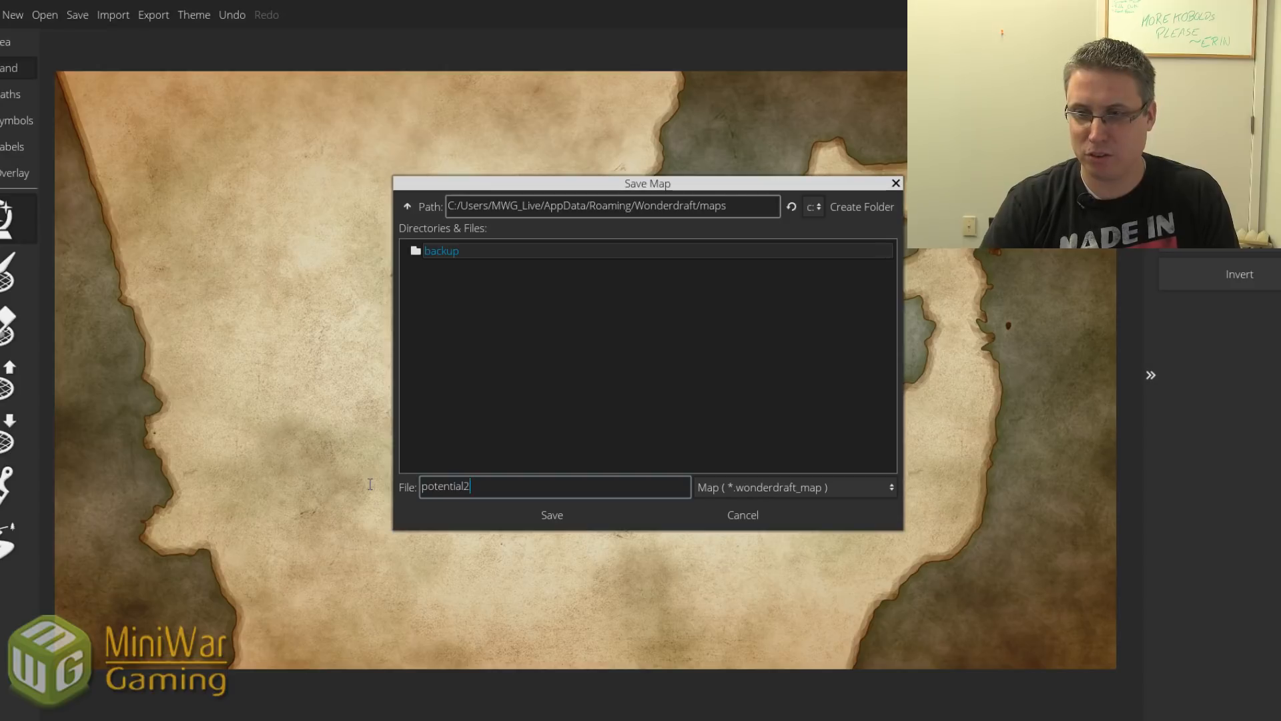
{"action": "key", "text": "Return"}
{"action": "left_click", "coordinate": [1240, 238]}
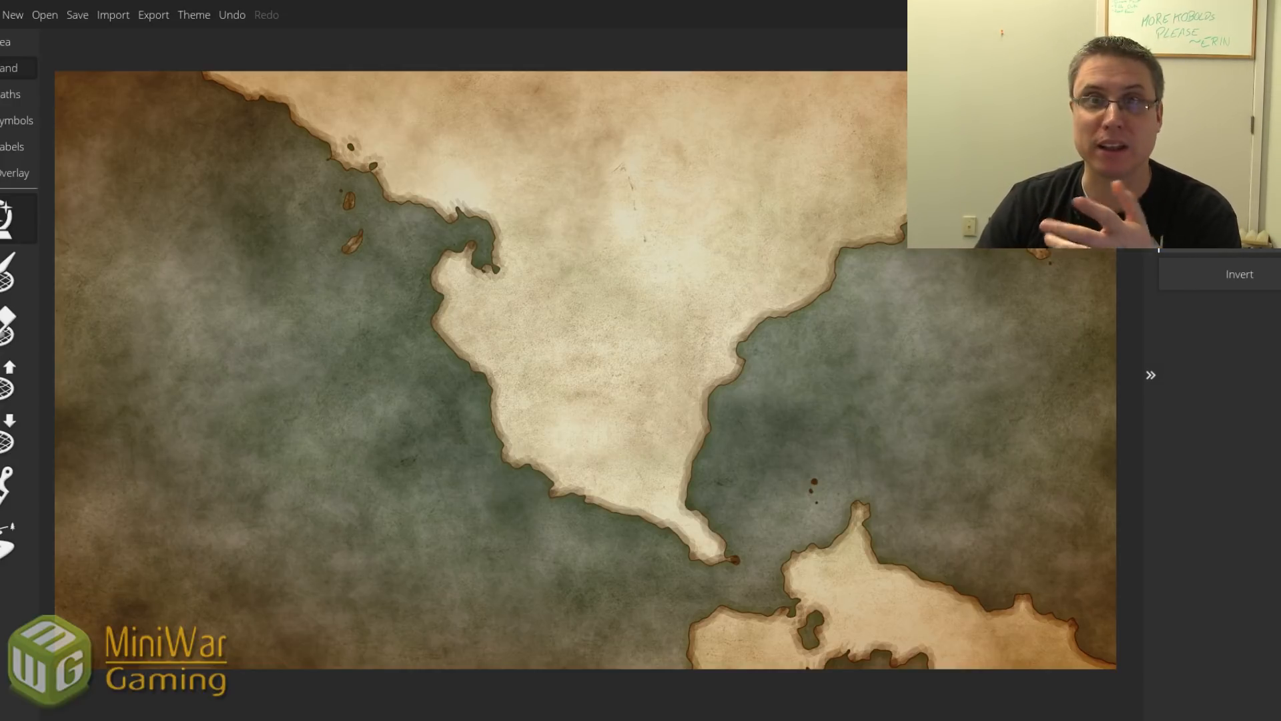
{"action": "left_click", "coordinate": [1175, 259]}
{"action": "left_click", "coordinate": [1175, 259]}
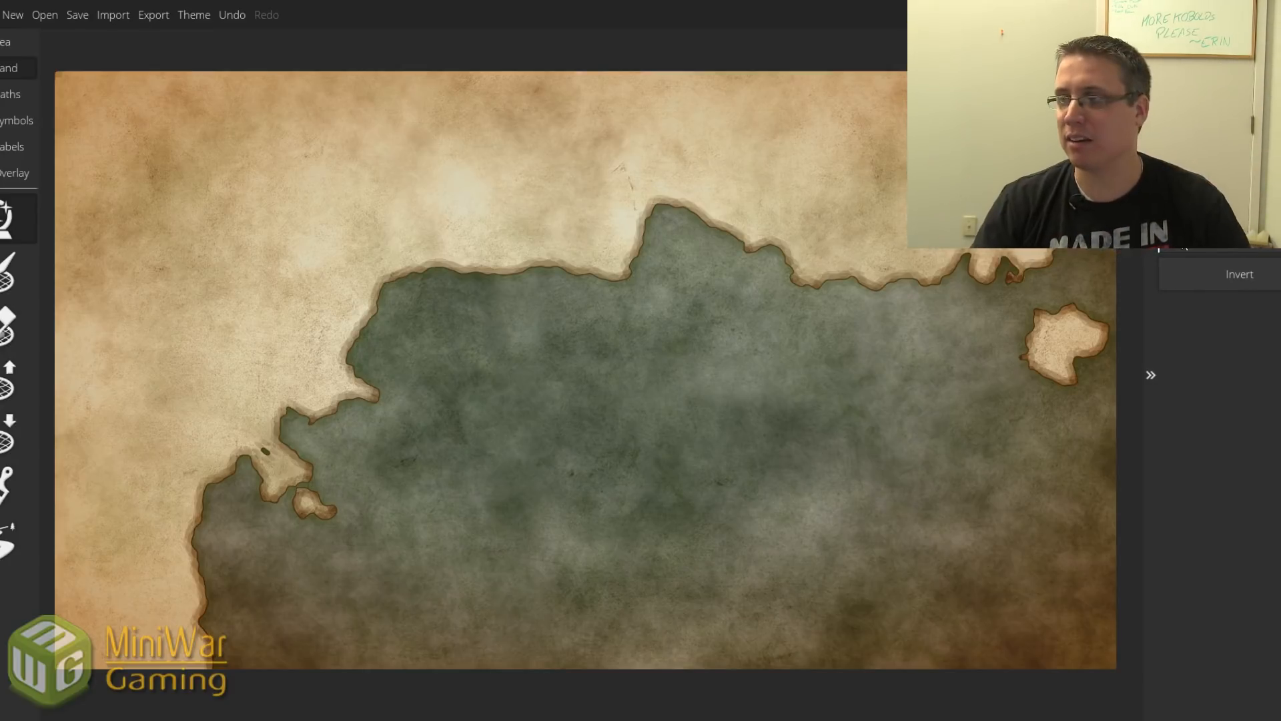
Generate another random landmass and compare its inverted layout.
{"action": "left_click", "coordinate": [1223, 237]}
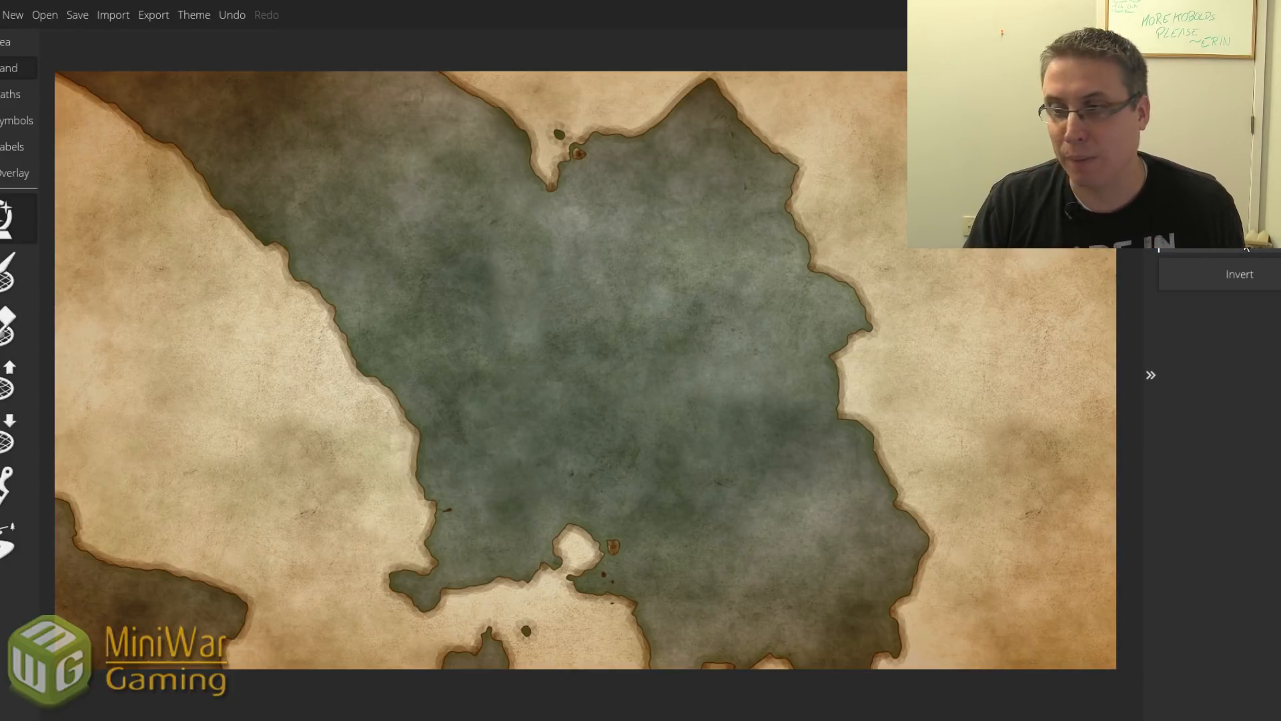
{"action": "left_click", "coordinate": [1227, 275]}
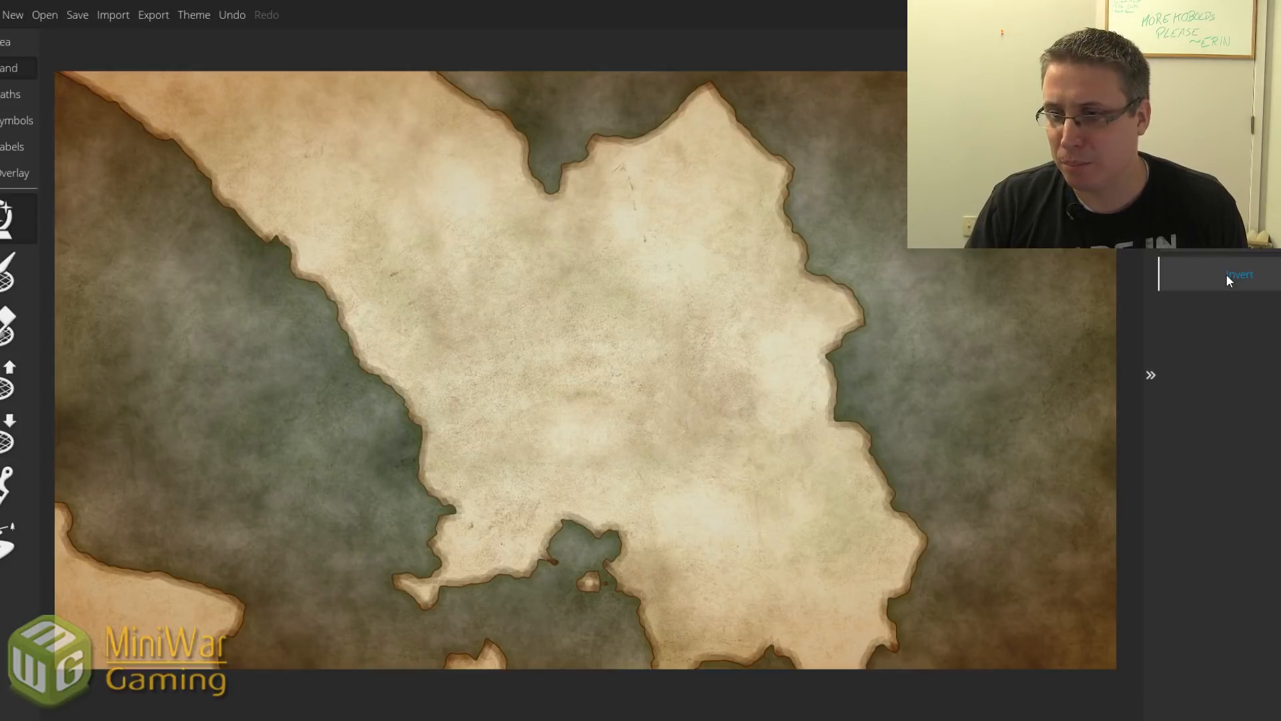
{"action": "left_click", "coordinate": [1227, 275]}
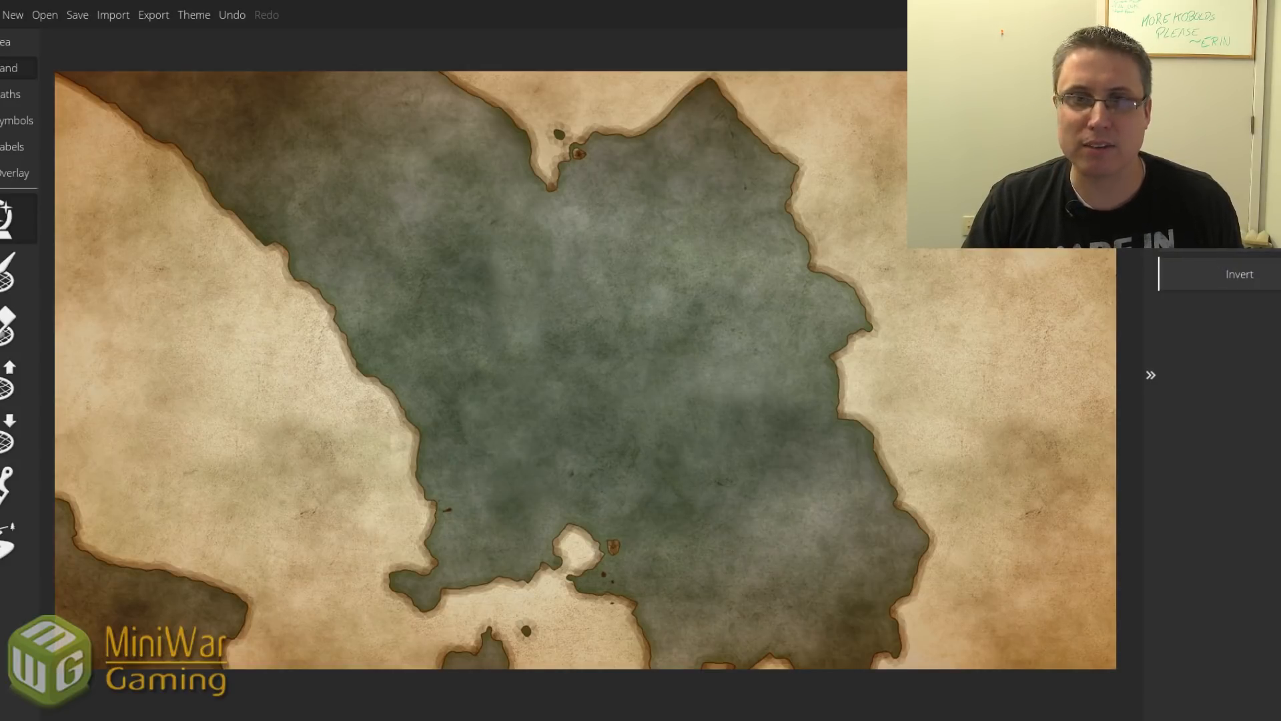
{"action": "left_click", "coordinate": [77, 14]}
Save the inland-sea map as a new file named potential3.
{"action": "left_click", "coordinate": [16, 52]}
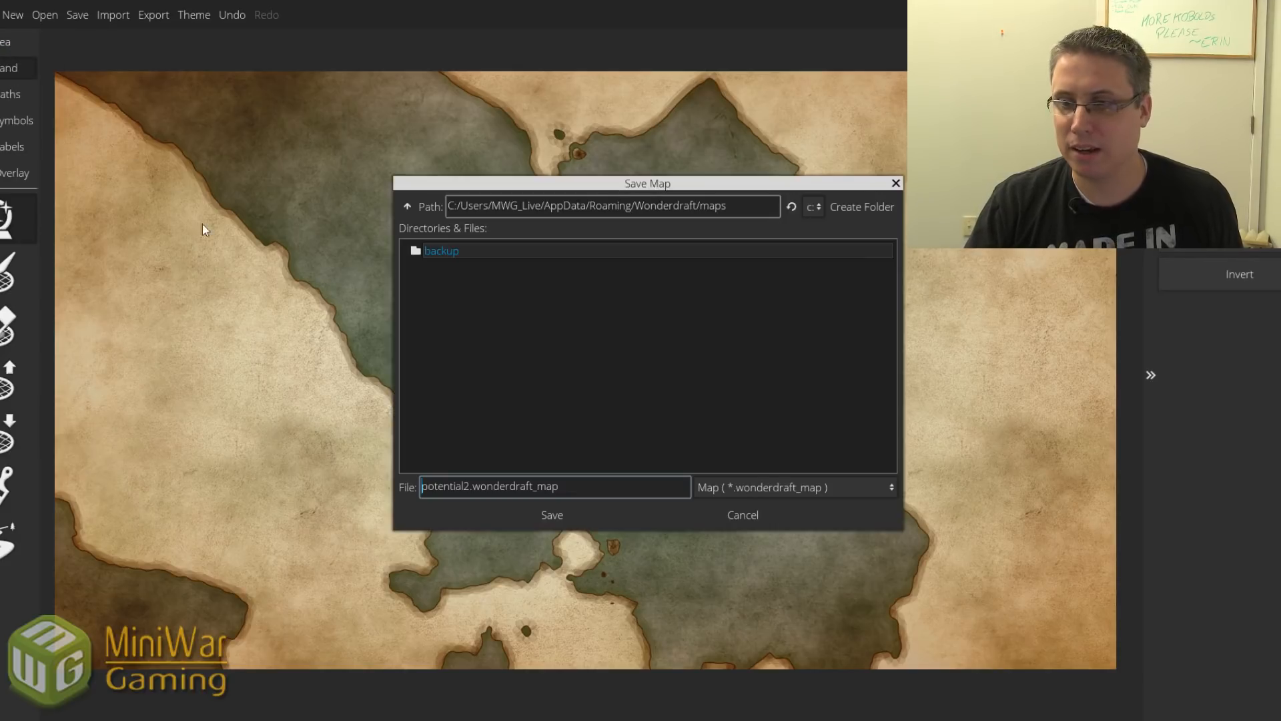
{"action": "left_click_drag", "start_coordinate": [559, 487], "coordinate": [259, 483]}
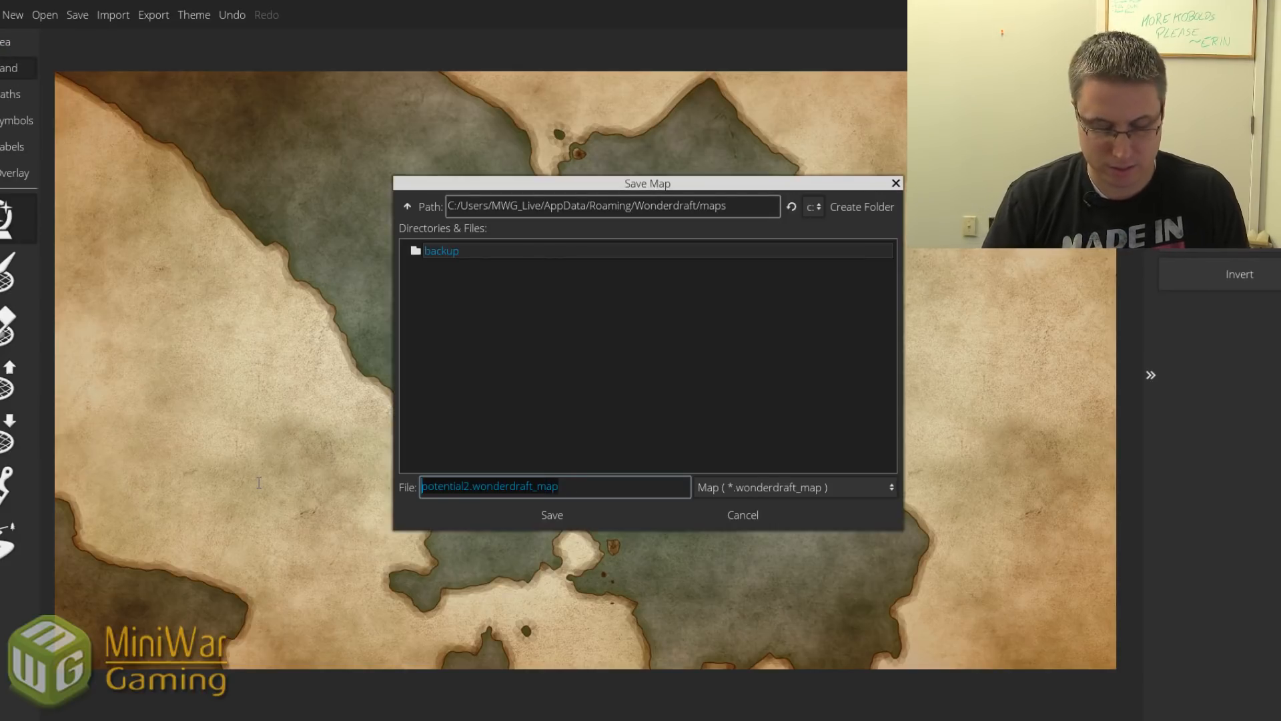
{"action": "type", "text": "potential3"}
{"action": "key", "text": "Return"}
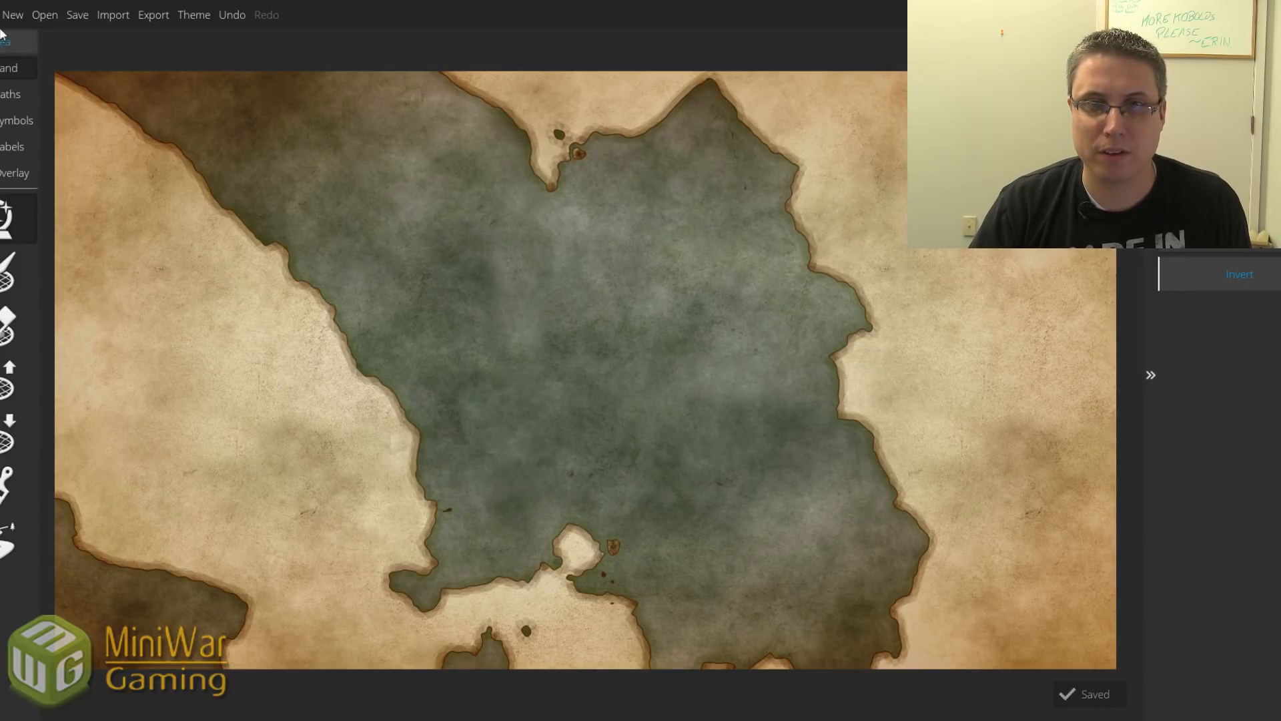
{"action": "left_click", "coordinate": [1, 15]}
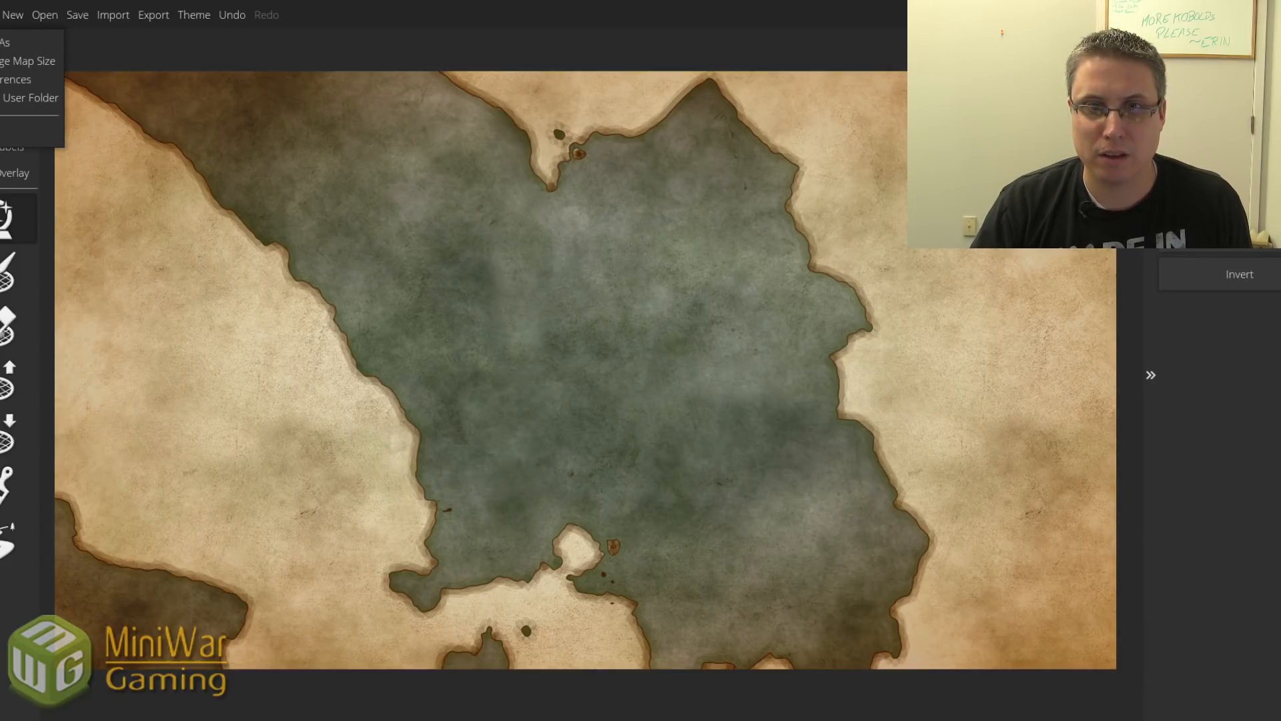
{"action": "left_click", "coordinate": [1277, 274]}
Regenerate the landmass three times, invert it into one central continent, and start Save As.
{"action": "left_click", "coordinate": [1265, 250]}
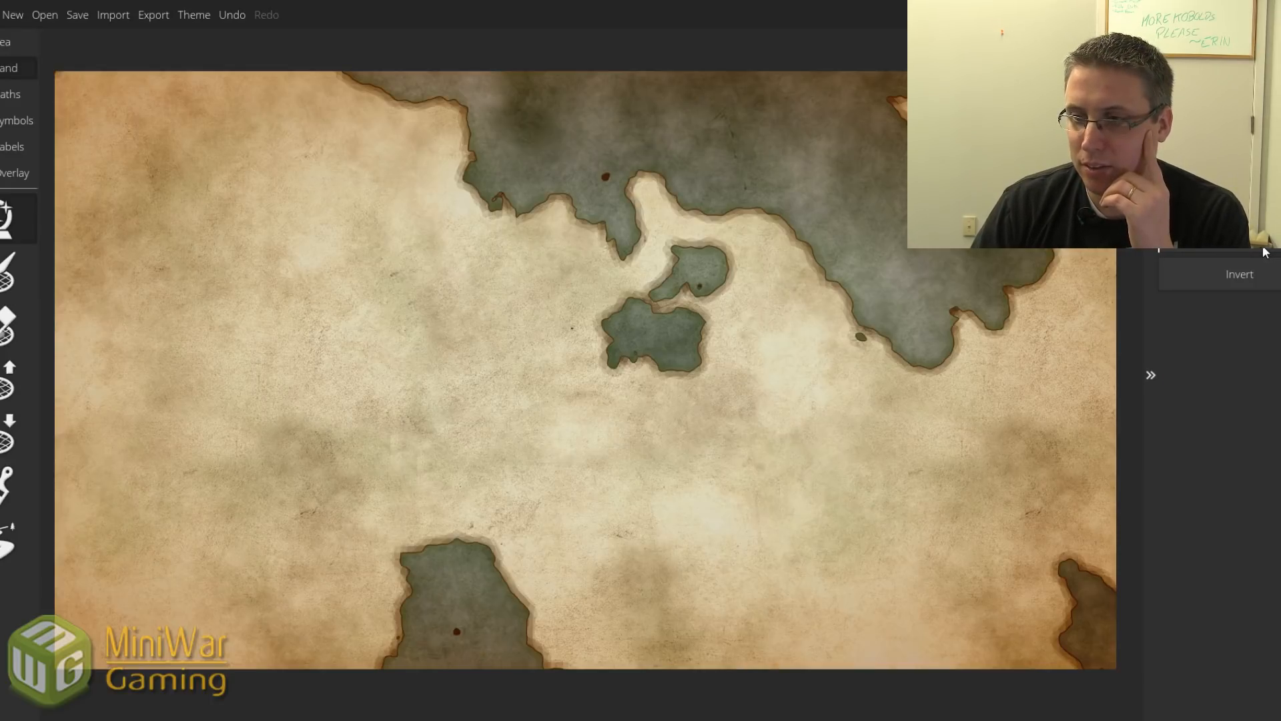
{"action": "left_click", "coordinate": [1264, 249]}
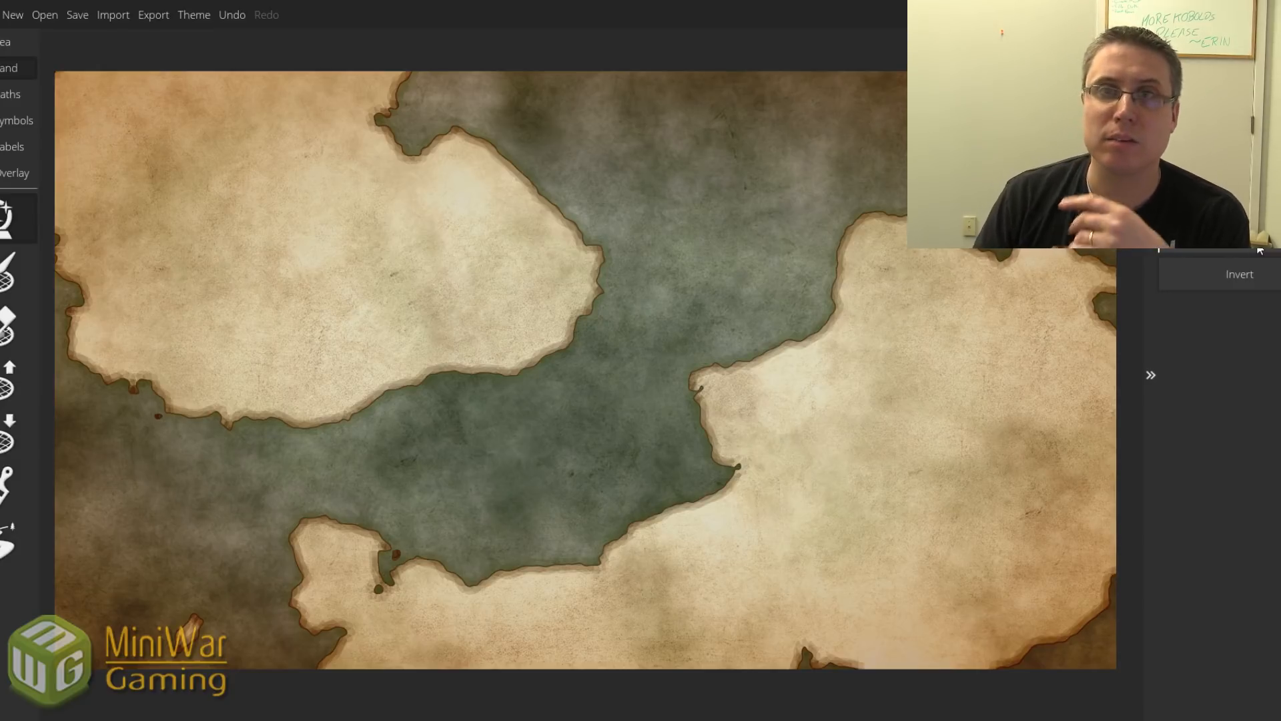
{"action": "left_click", "coordinate": [1258, 246]}
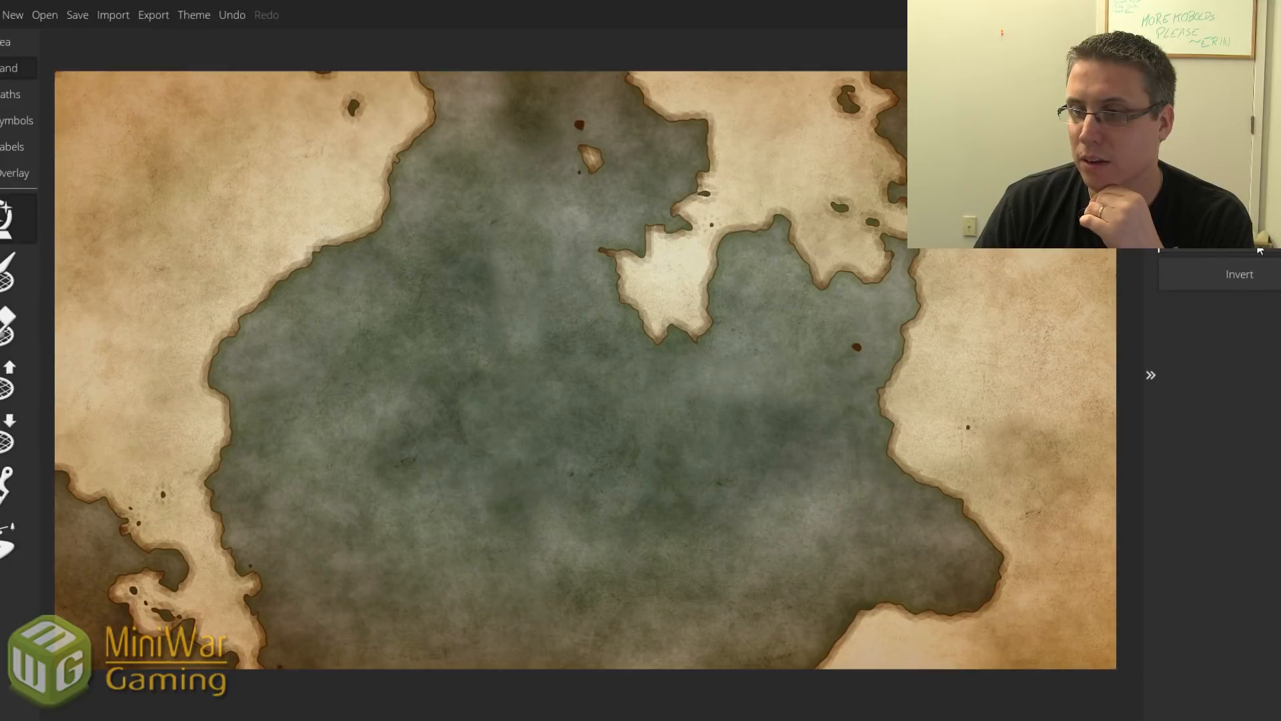
{"action": "left_click", "coordinate": [1237, 279]}
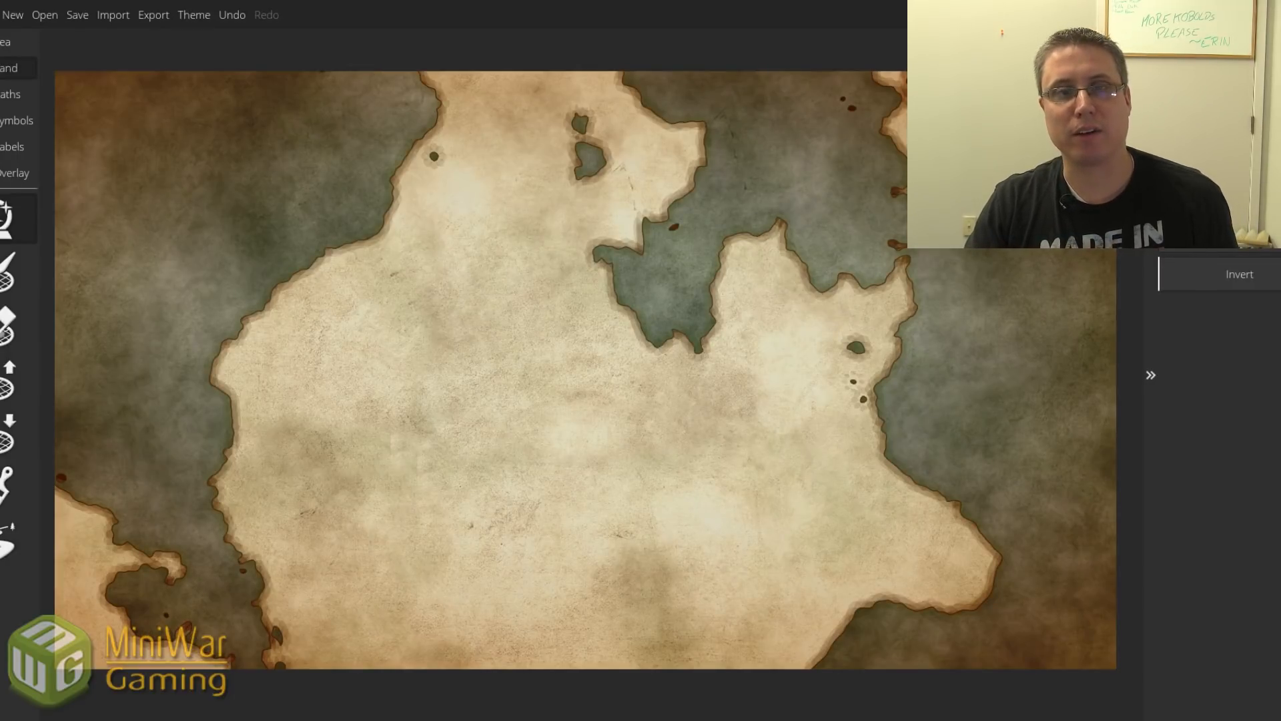
{"action": "left_click", "coordinate": [1, 15]}
{"action": "left_click", "coordinate": [2, 43]}
Save the current map under the name potential4.
{"action": "double_click", "coordinate": [585, 488]}
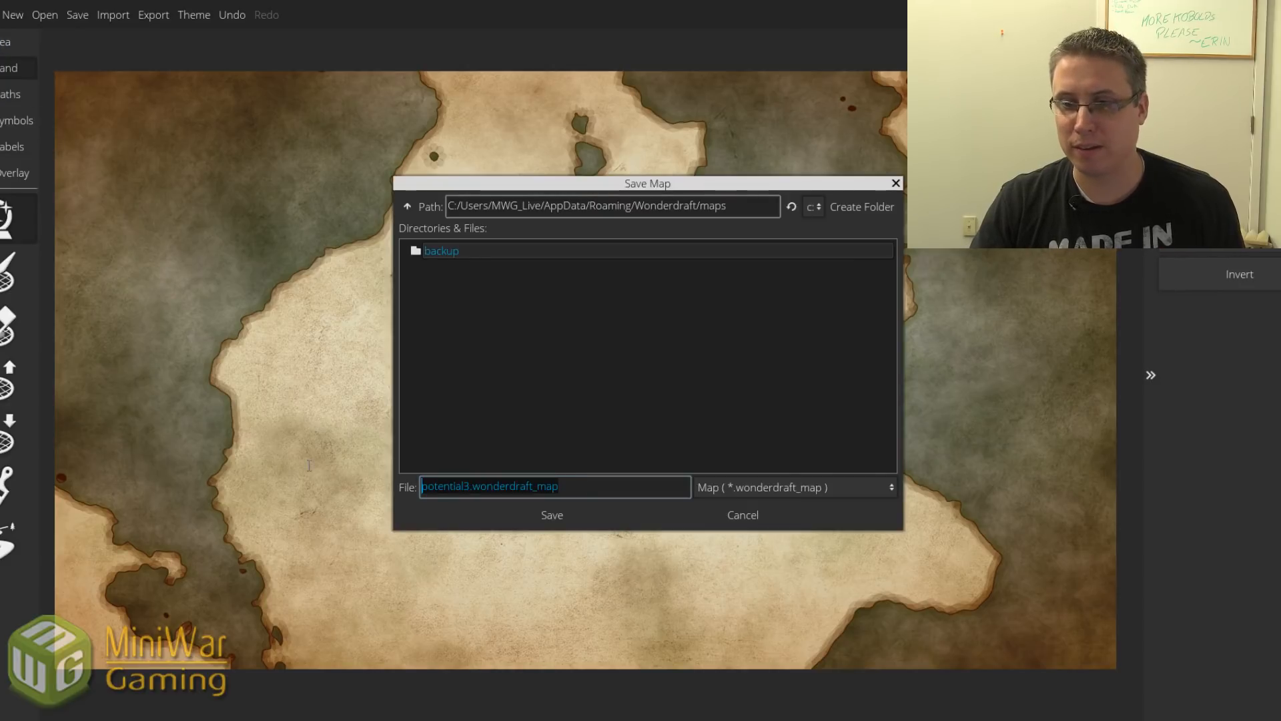
{"action": "type", "text": "potential4"}
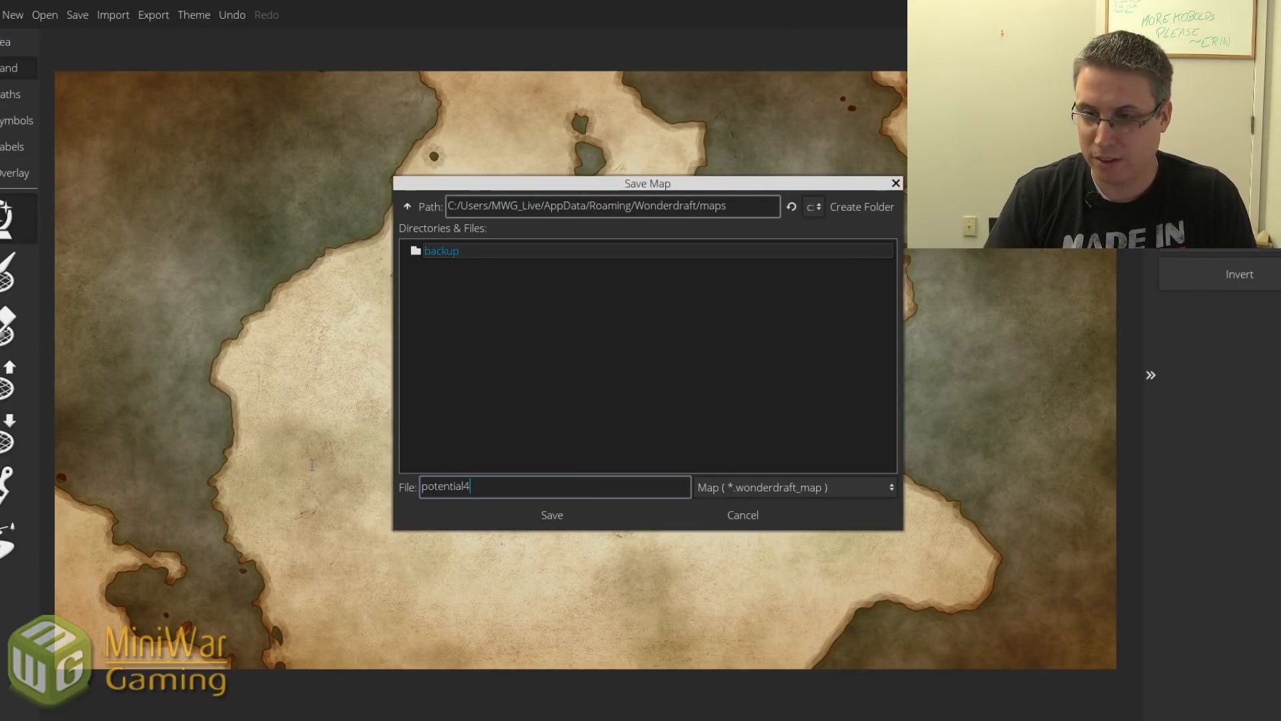
{"action": "key", "text": "Return"}
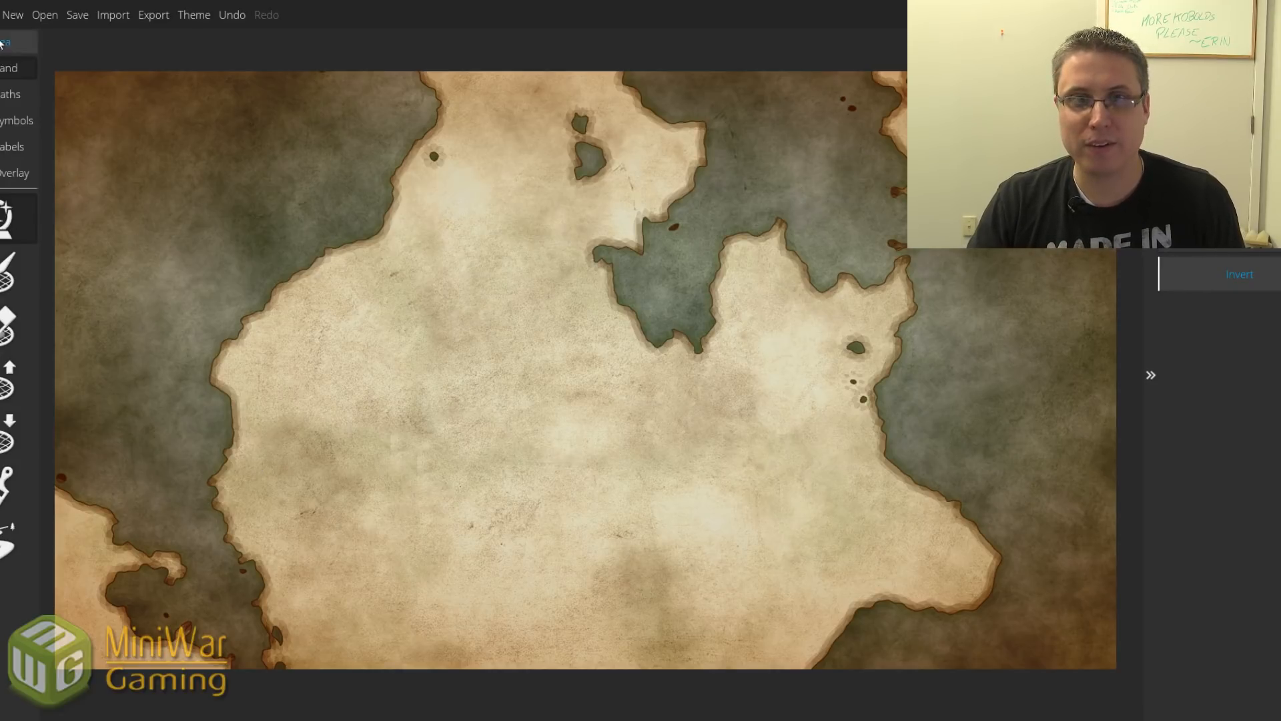
Export the map as a Normal-type PNG image into the Pictures folder.
{"action": "left_click", "coordinate": [154, 20]}
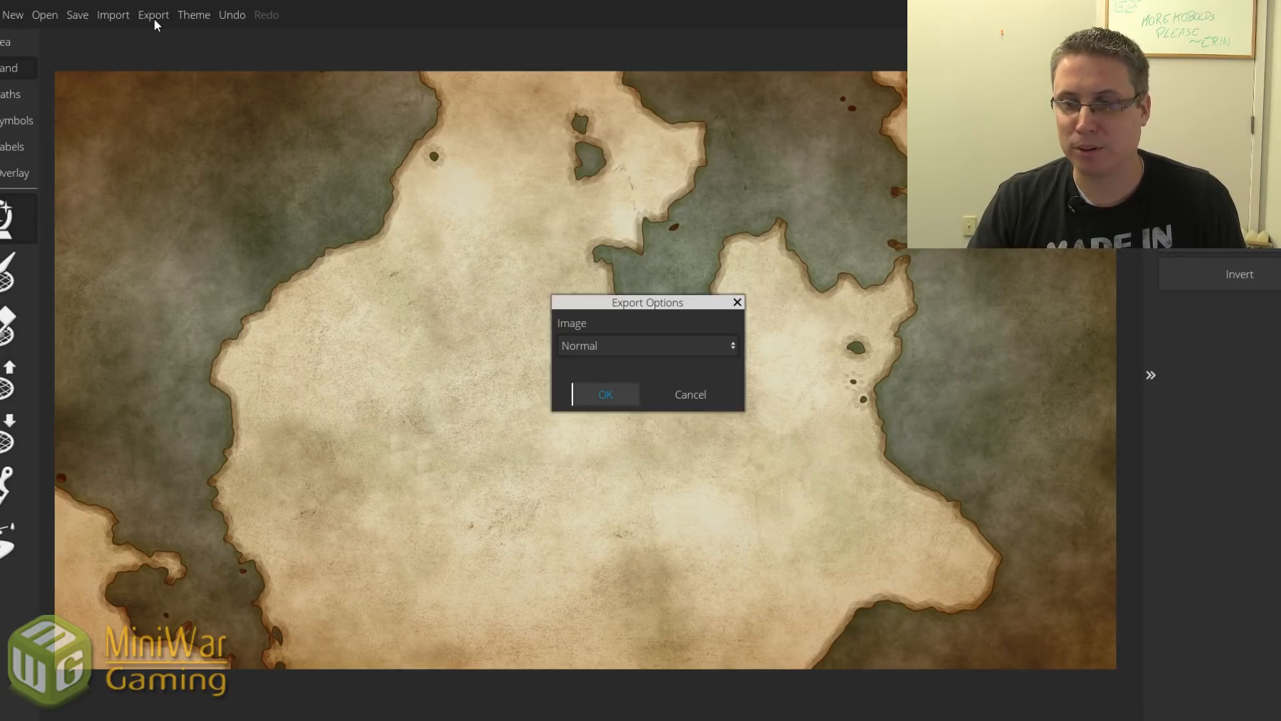
{"action": "left_click", "coordinate": [599, 356]}
{"action": "left_click", "coordinate": [602, 370]}
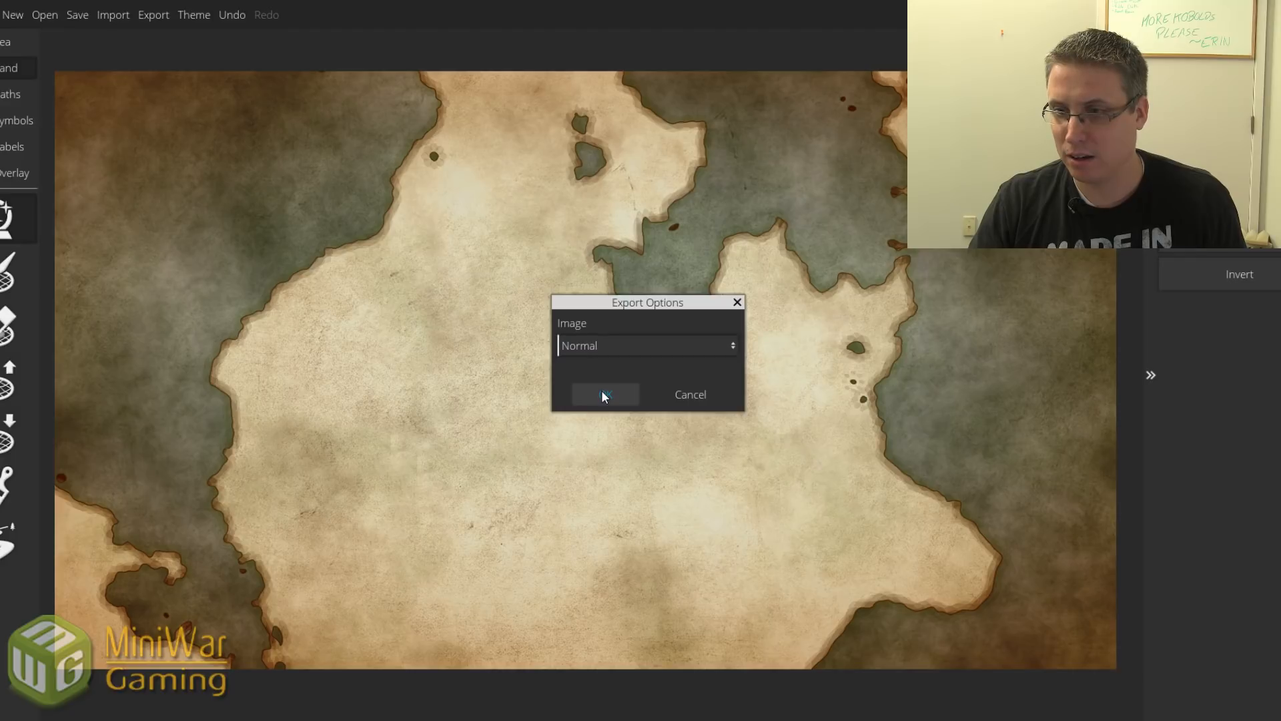
{"action": "left_click", "coordinate": [602, 394]}
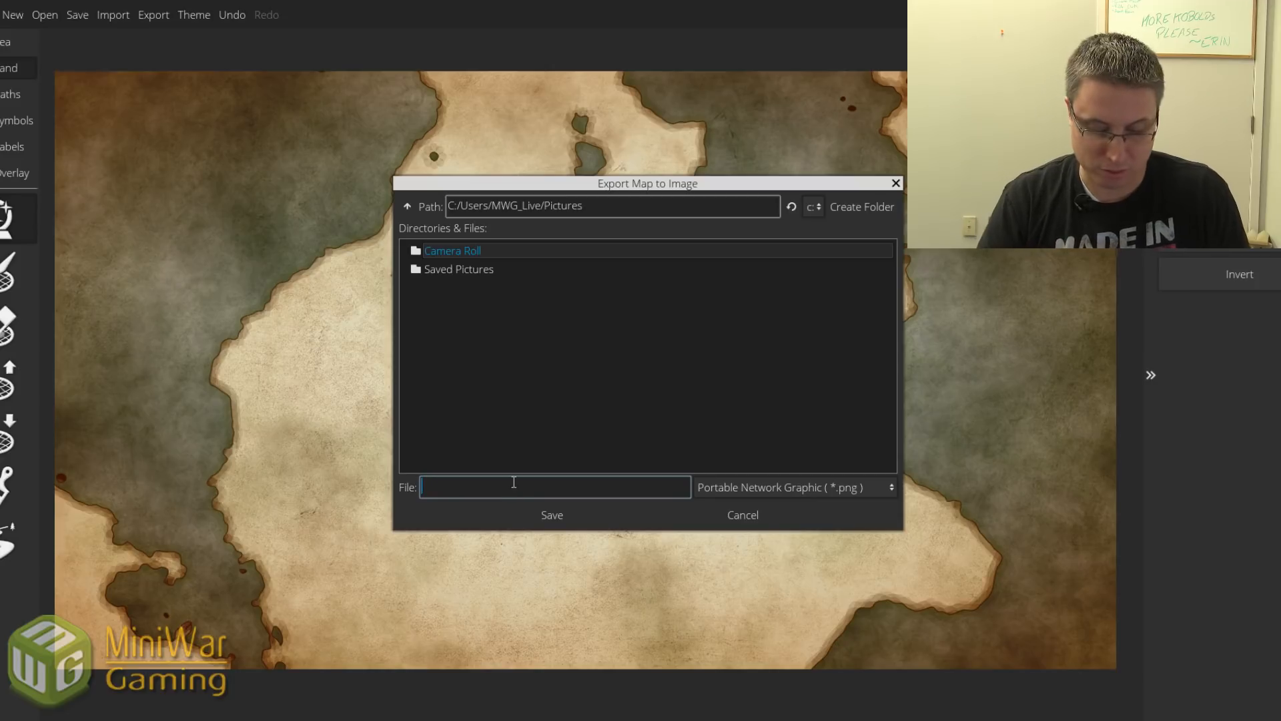
{"action": "key", "text": "Return"}
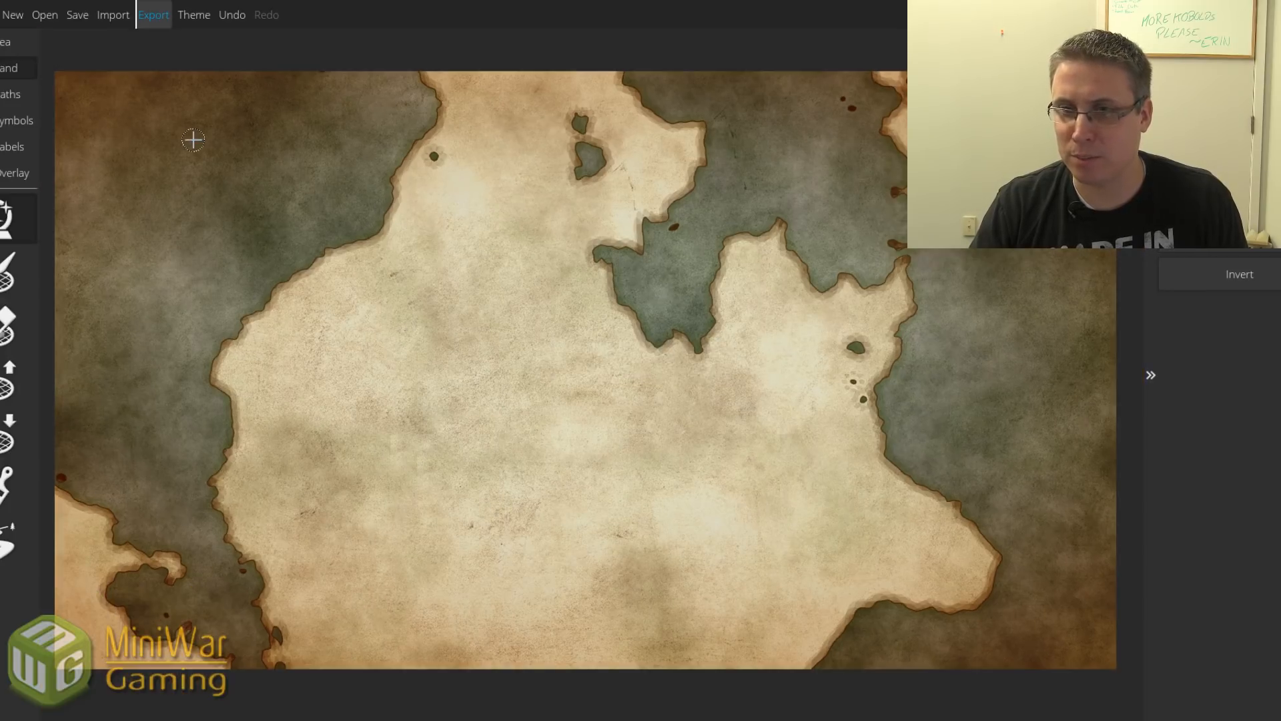
Open the saved potential1.wonderdraft_map.
{"action": "left_click", "coordinate": [47, 16]}
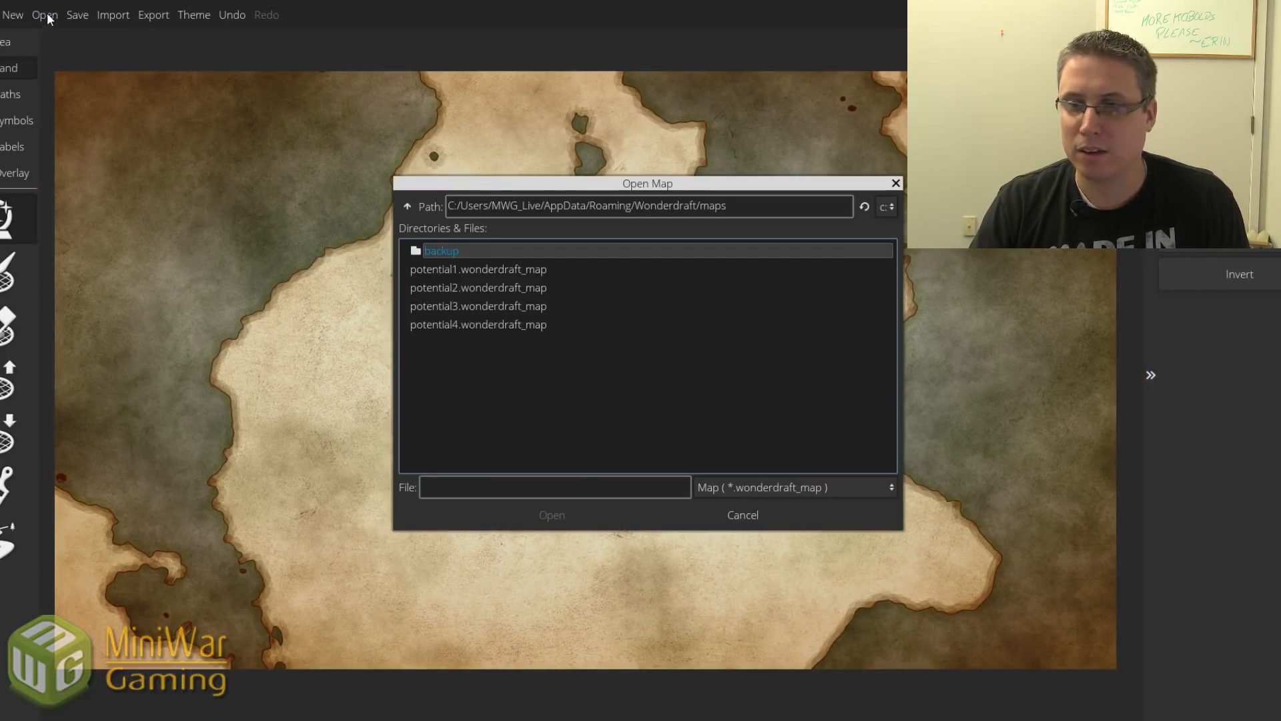
{"action": "left_click", "coordinate": [455, 270]}
{"action": "double_click", "coordinate": [454, 270]}
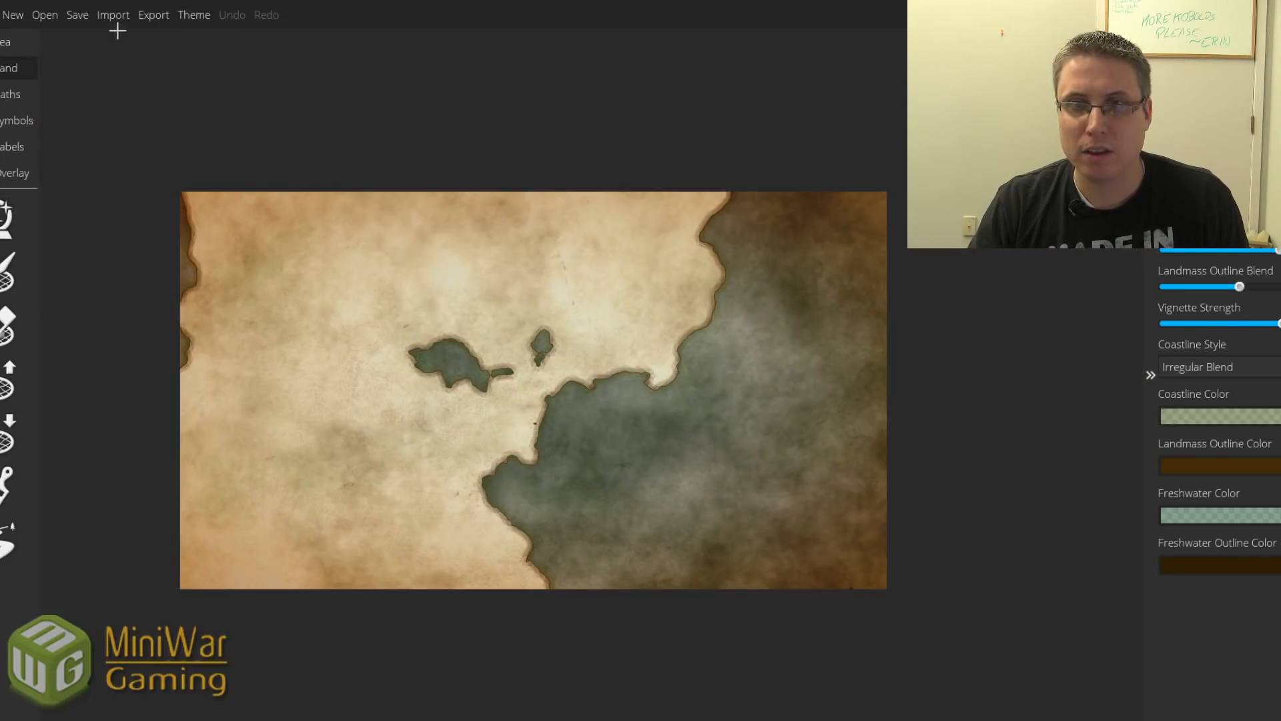
Export potential1 as a normal PNG named potential5.
{"action": "left_click", "coordinate": [153, 16]}
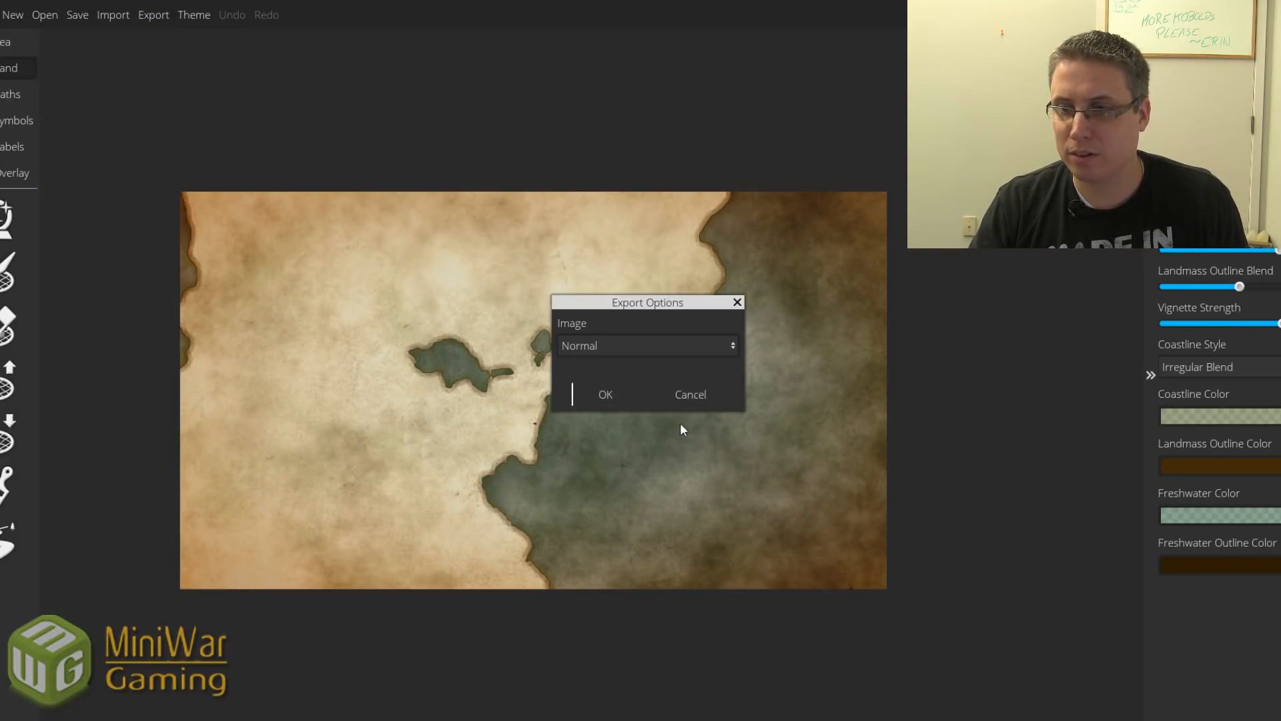
{"action": "left_click", "coordinate": [620, 395]}
{"action": "type", "text": "potential5"}
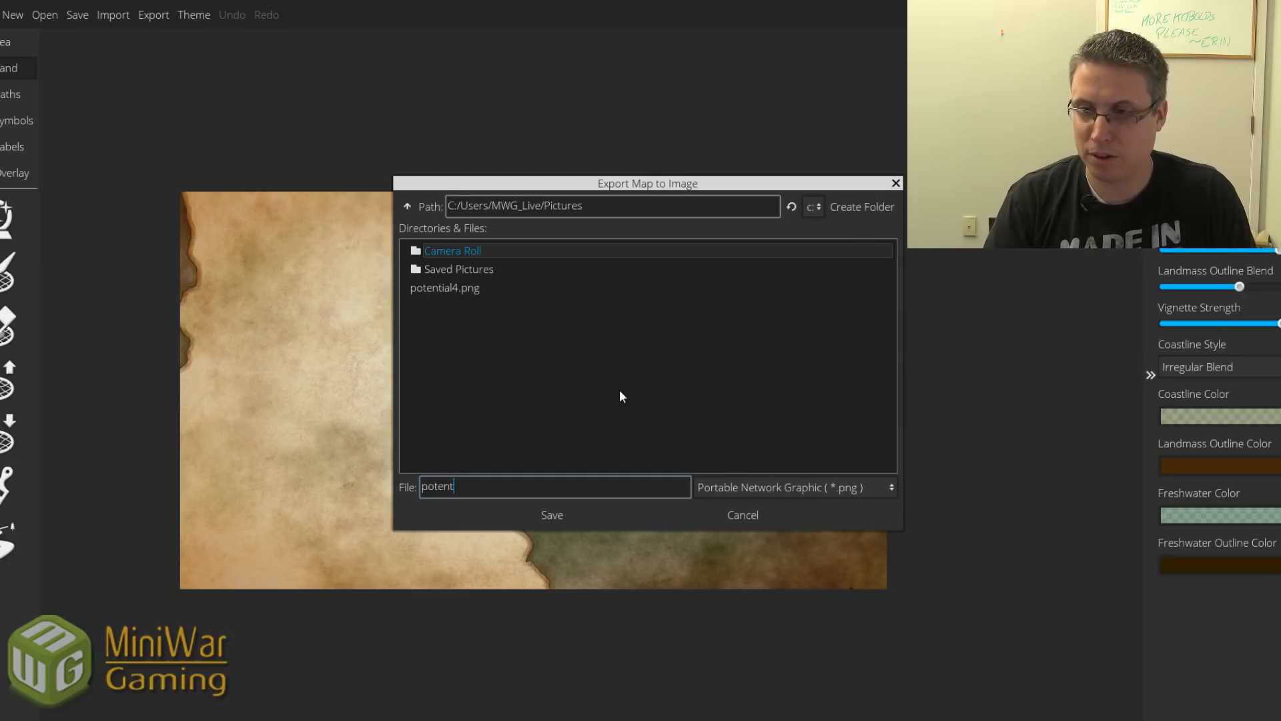
{"action": "key", "text": "Return"}
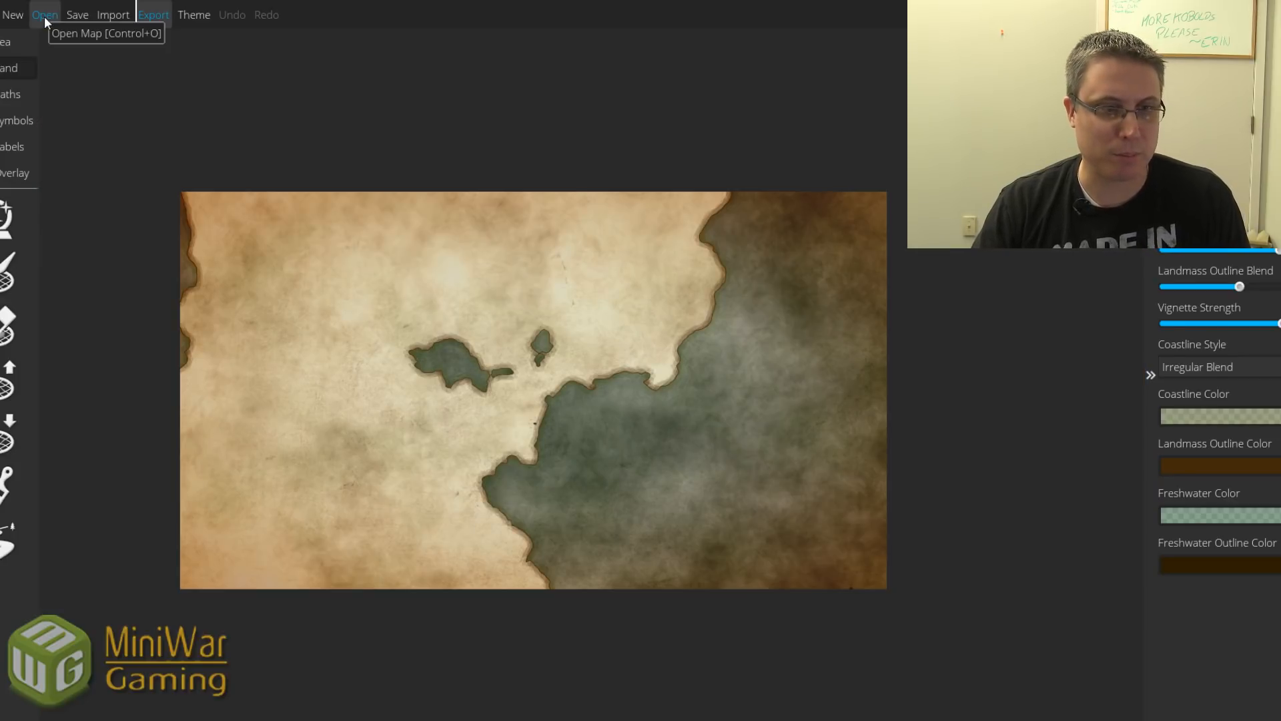
Open the saved potential2.wonderdraft_map.
{"action": "left_click", "coordinate": [44, 16]}
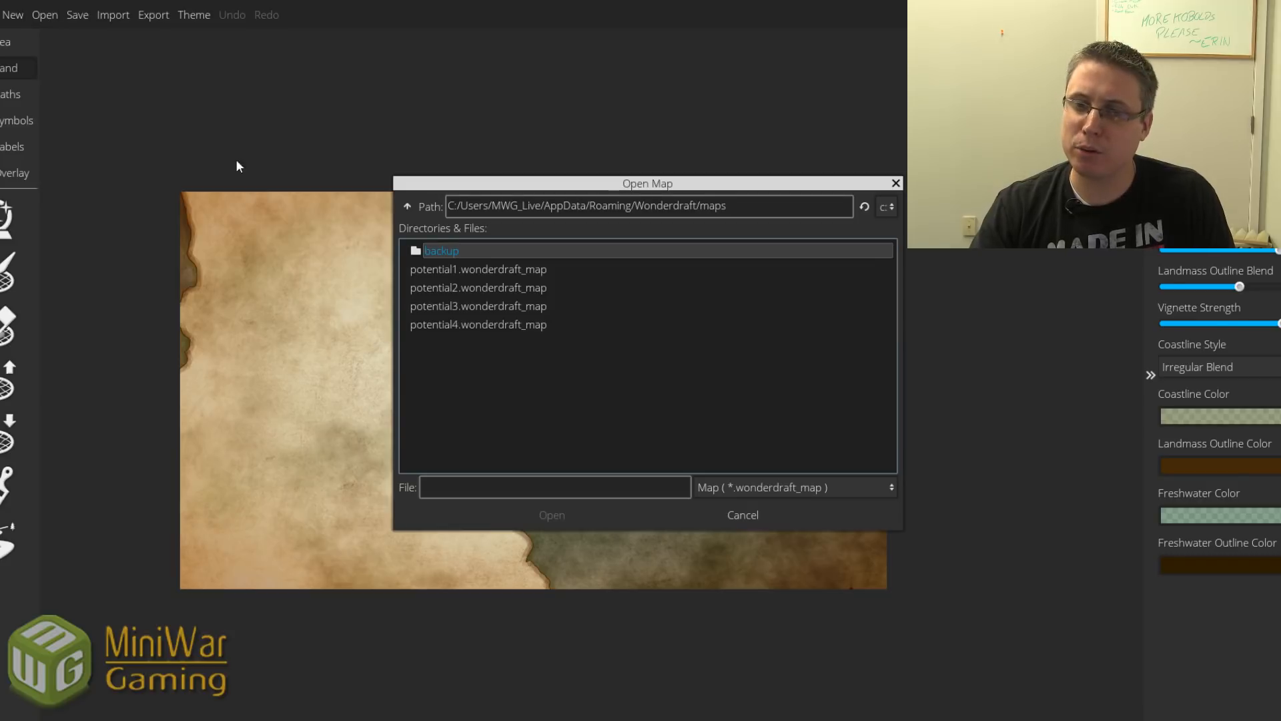
{"action": "left_click", "coordinate": [495, 287]}
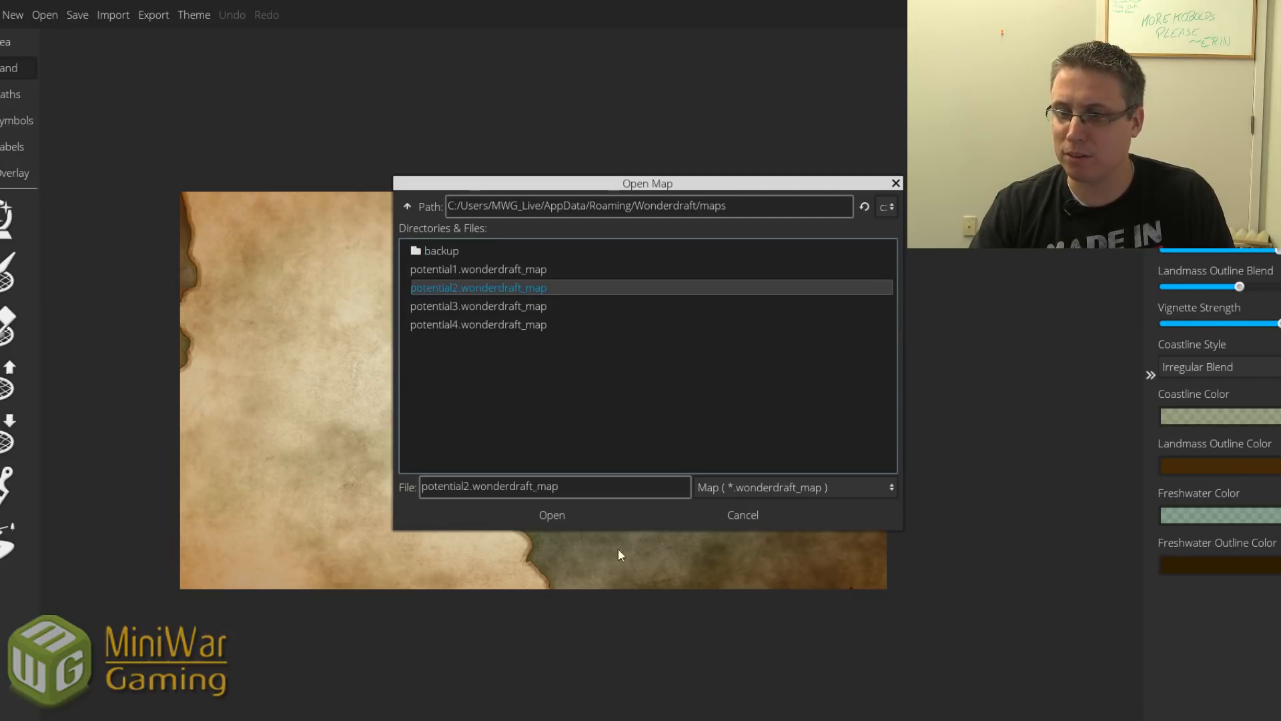
{"action": "left_click", "coordinate": [578, 516]}
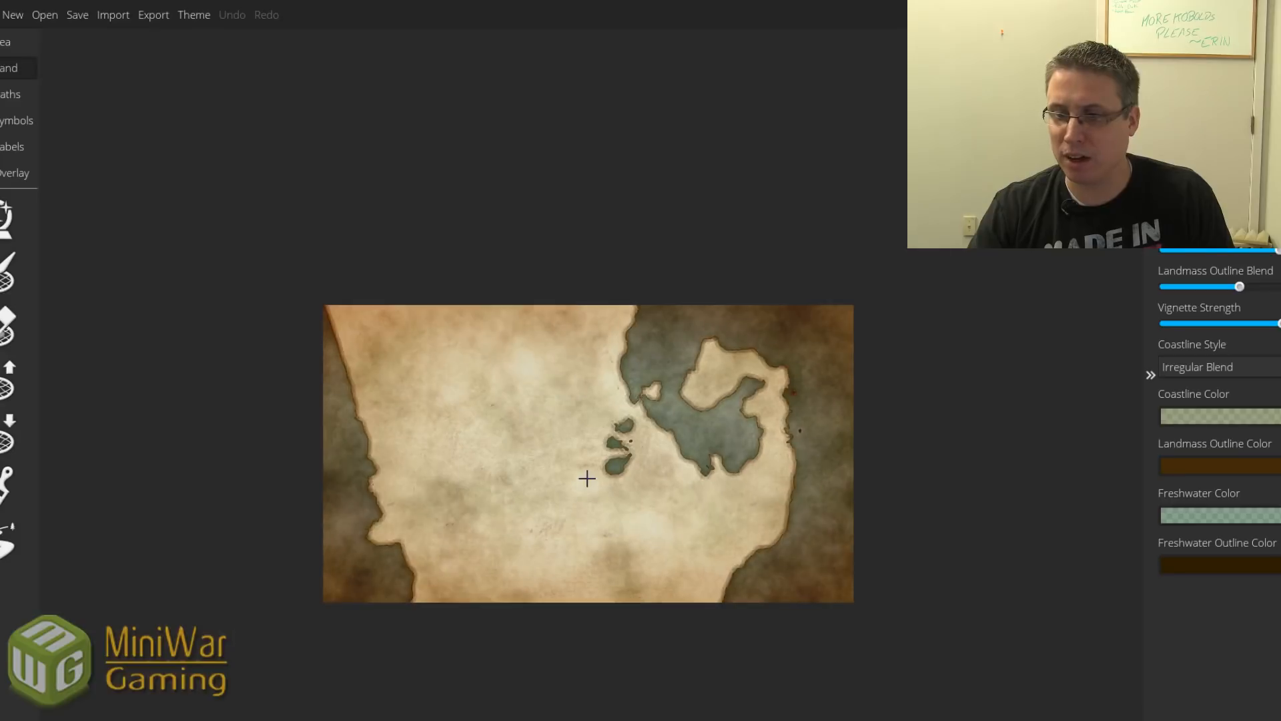
{"action": "scroll", "coordinate": [587, 478], "scroll_direction": "up", "scroll_amount": 3}
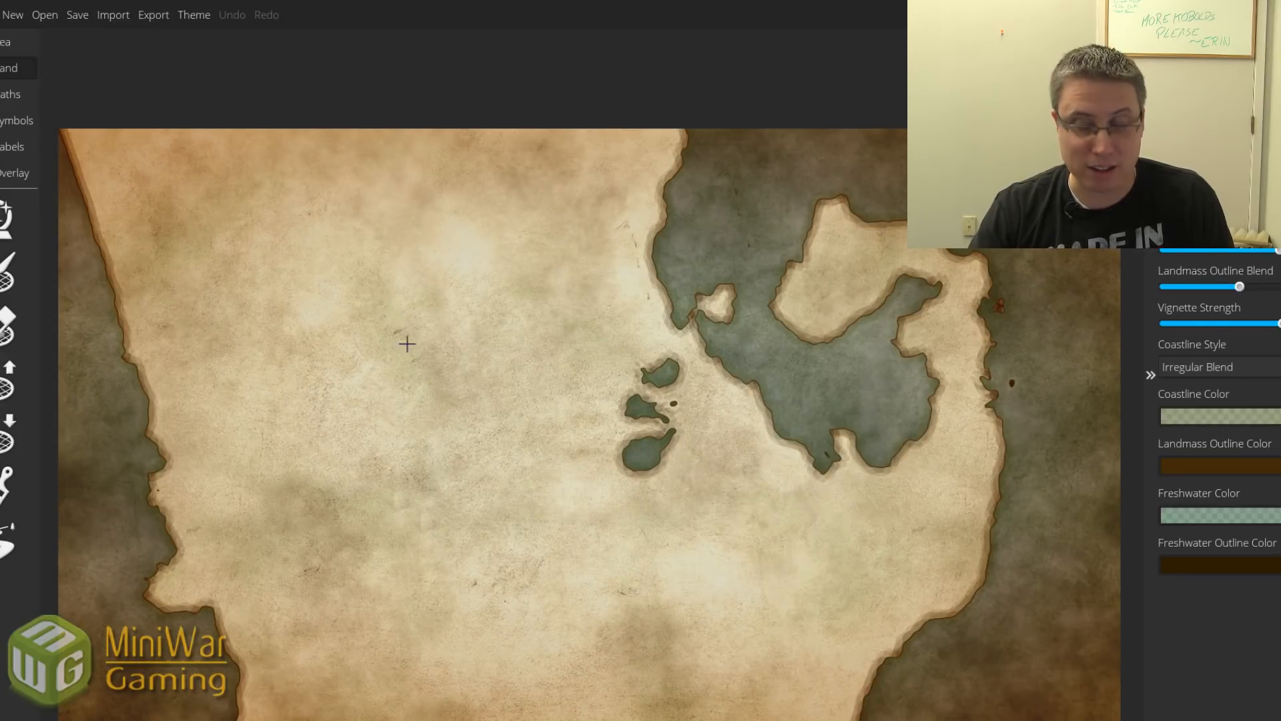
{"action": "scroll", "coordinate": [416, 346], "scroll_direction": "down", "scroll_amount": 2}
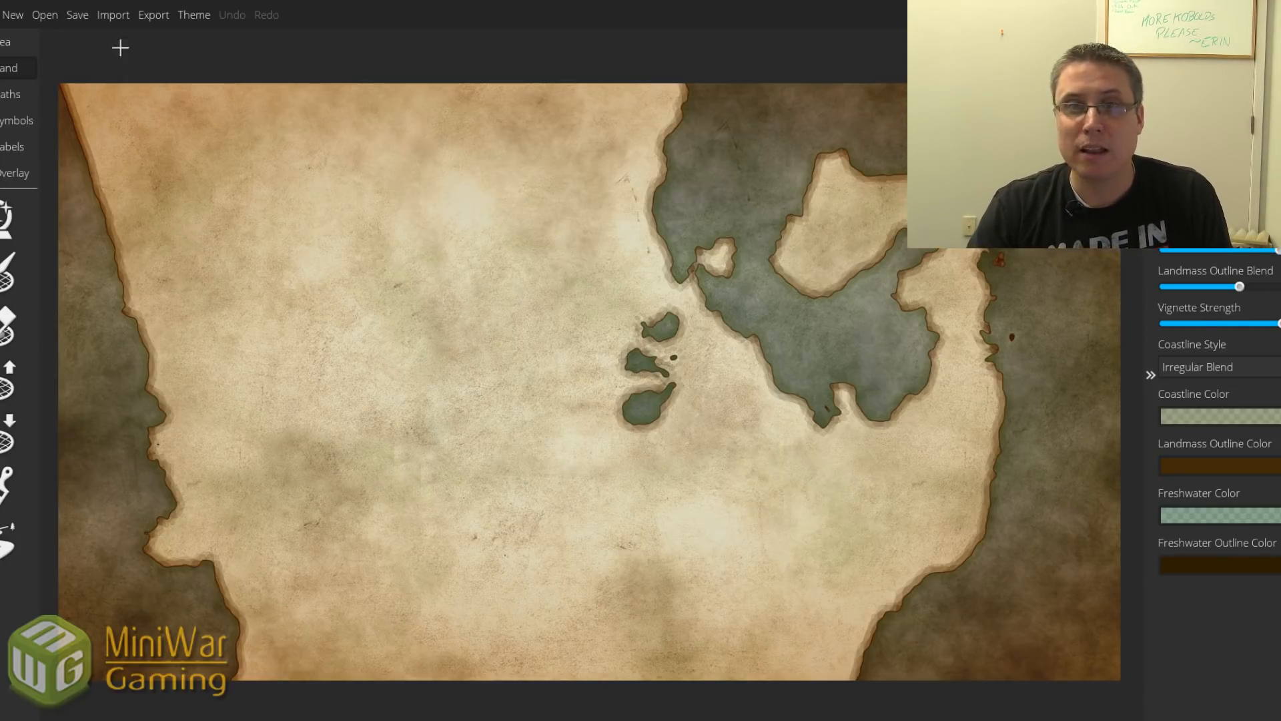
Export potential2 as a normal PNG named potential5.
{"action": "left_click", "coordinate": [142, 20]}
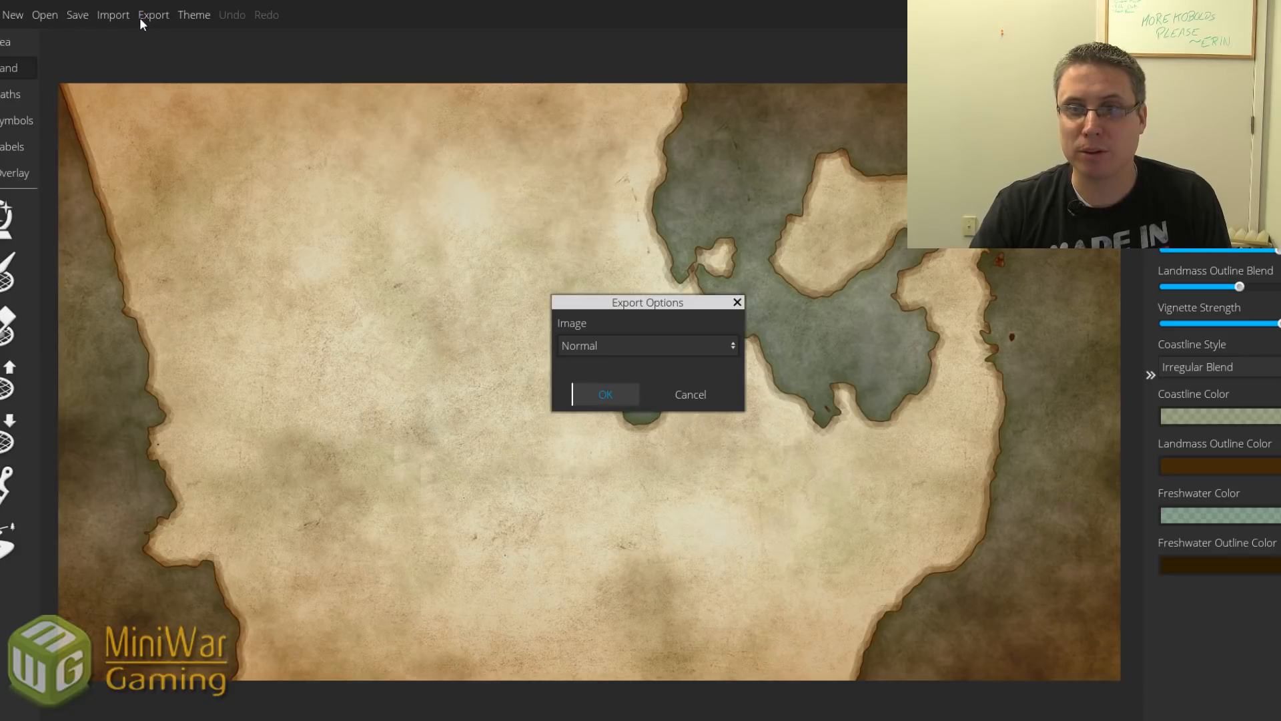
{"action": "left_click", "coordinate": [620, 401]}
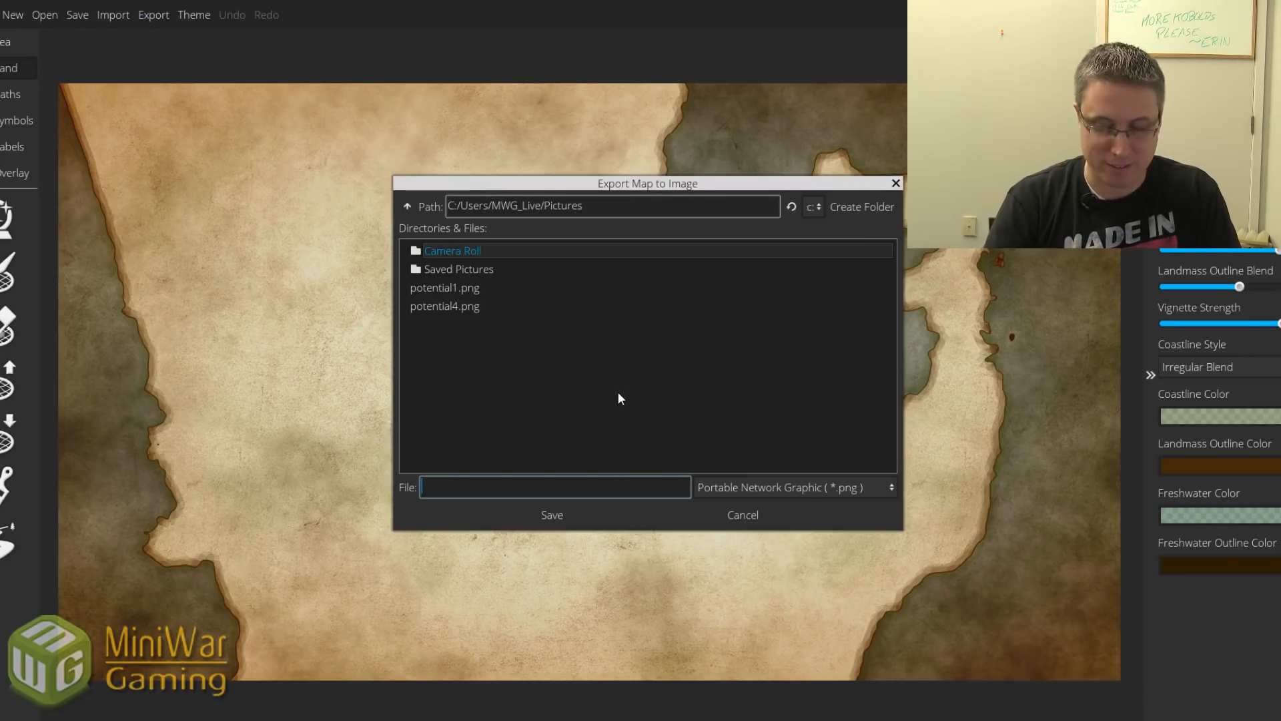
{"action": "type", "text": "potential5"}
{"action": "key", "text": "Return"}
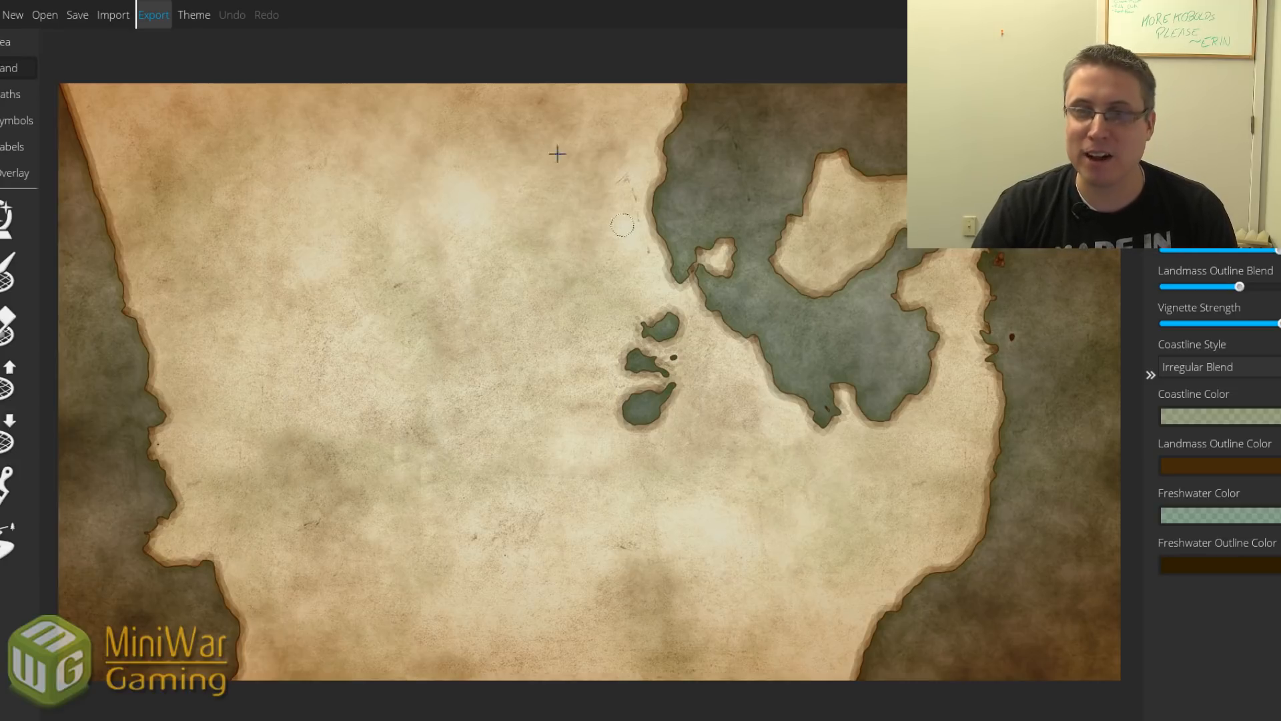
Open the saved potential3.wonderdraft_map, the inland-sea map.
{"action": "left_click", "coordinate": [36, 15]}
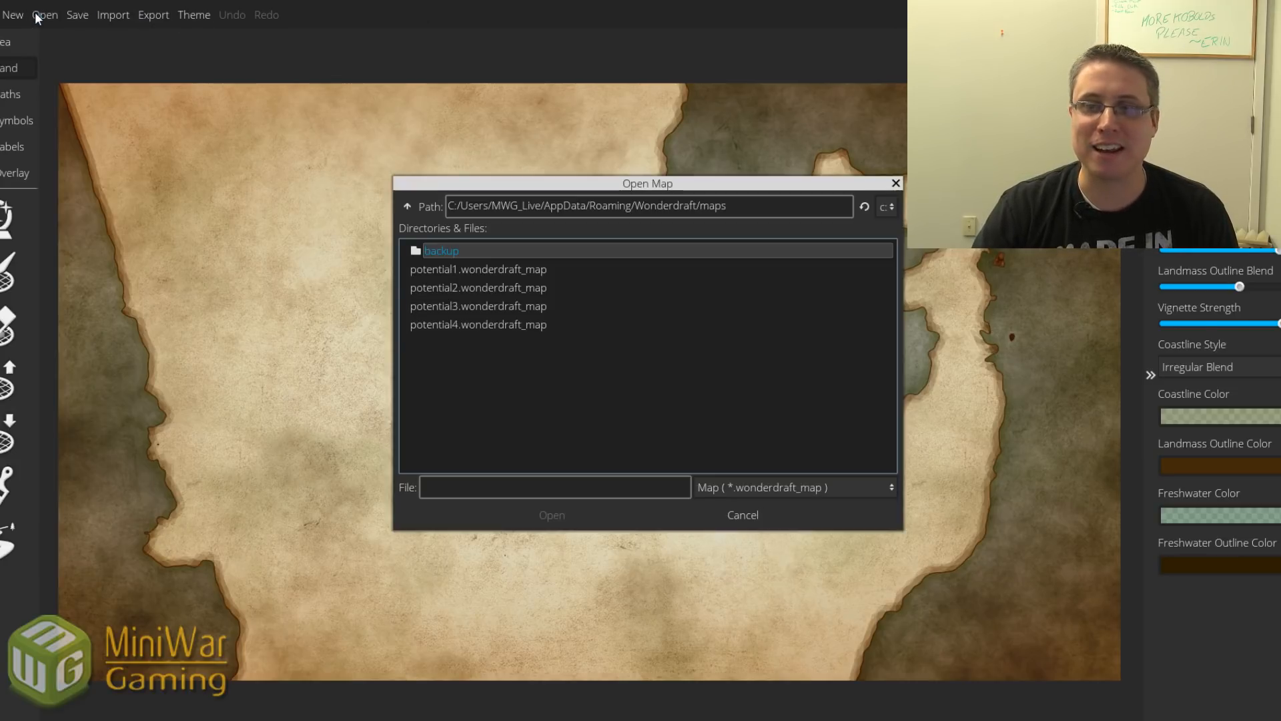
{"action": "left_click", "coordinate": [460, 308]}
{"action": "left_click", "coordinate": [538, 518]}
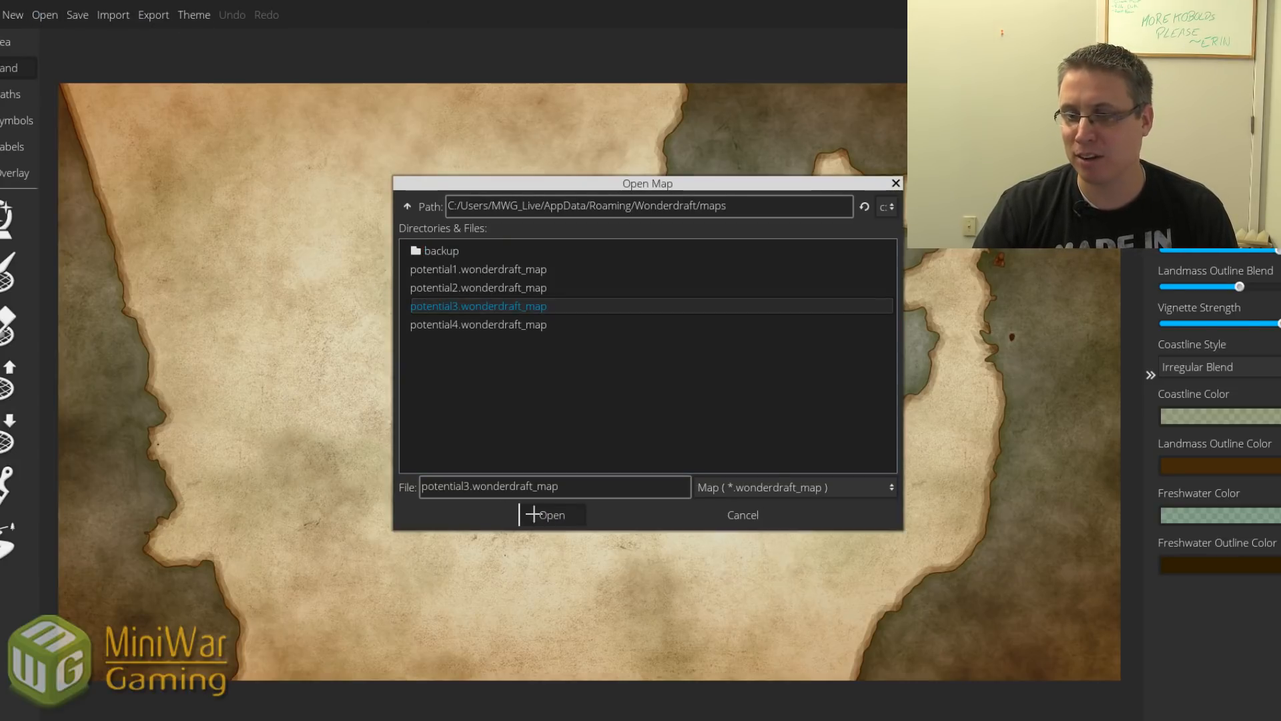
{"action": "scroll", "coordinate": [527, 497], "scroll_direction": "down", "scroll_amount": 5}
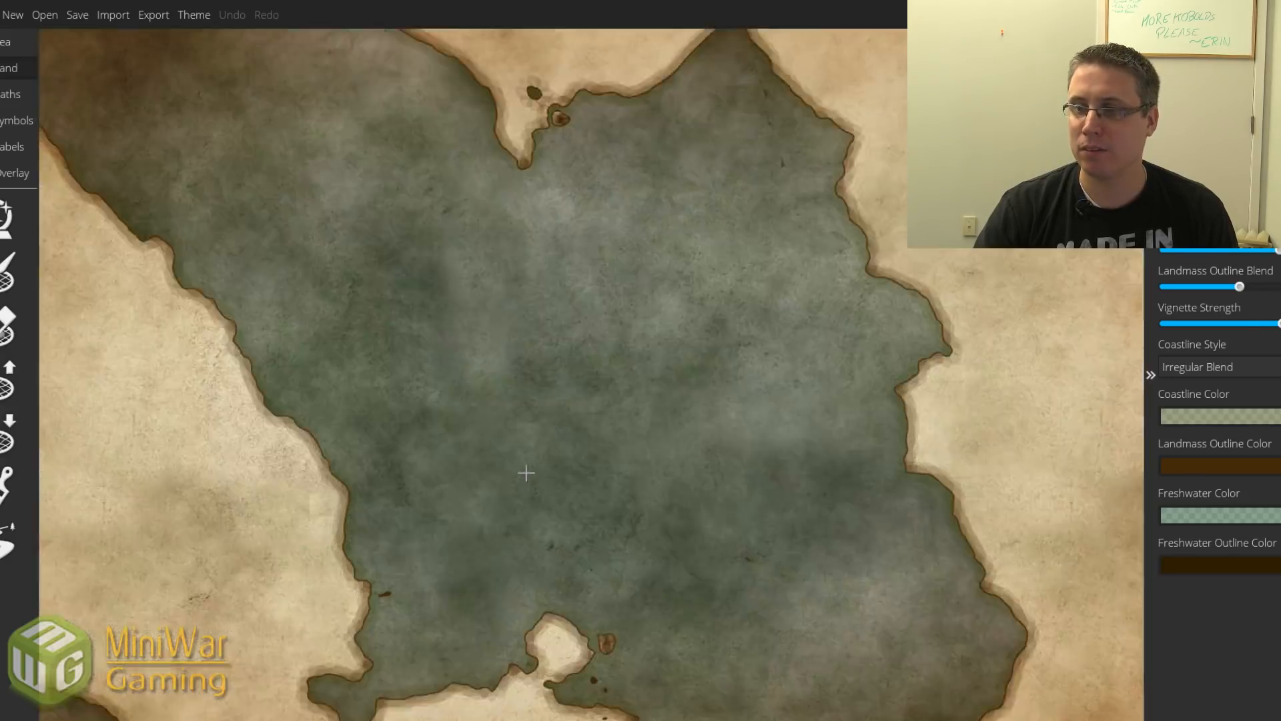
{"action": "scroll", "coordinate": [526, 471], "scroll_direction": "up", "scroll_amount": 2}
Export potential3 as a normal PNG named potential3.
{"action": "left_click", "coordinate": [155, 14]}
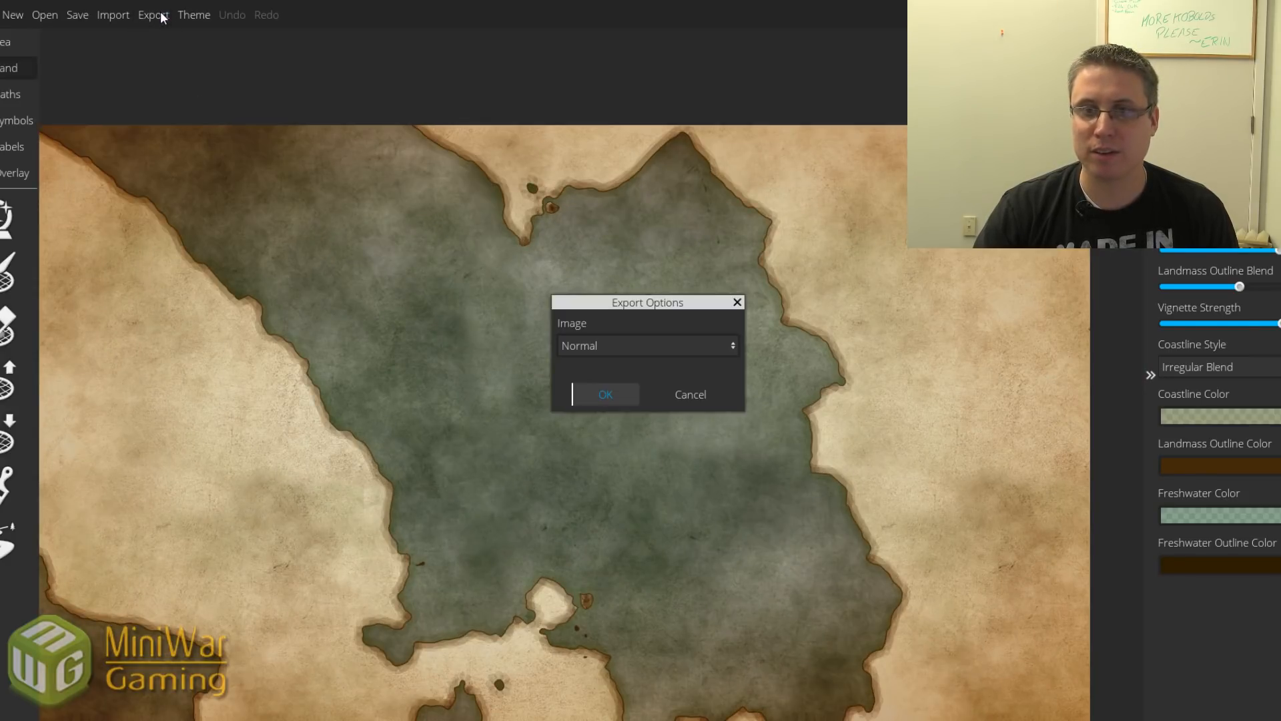
{"action": "left_click", "coordinate": [581, 394]}
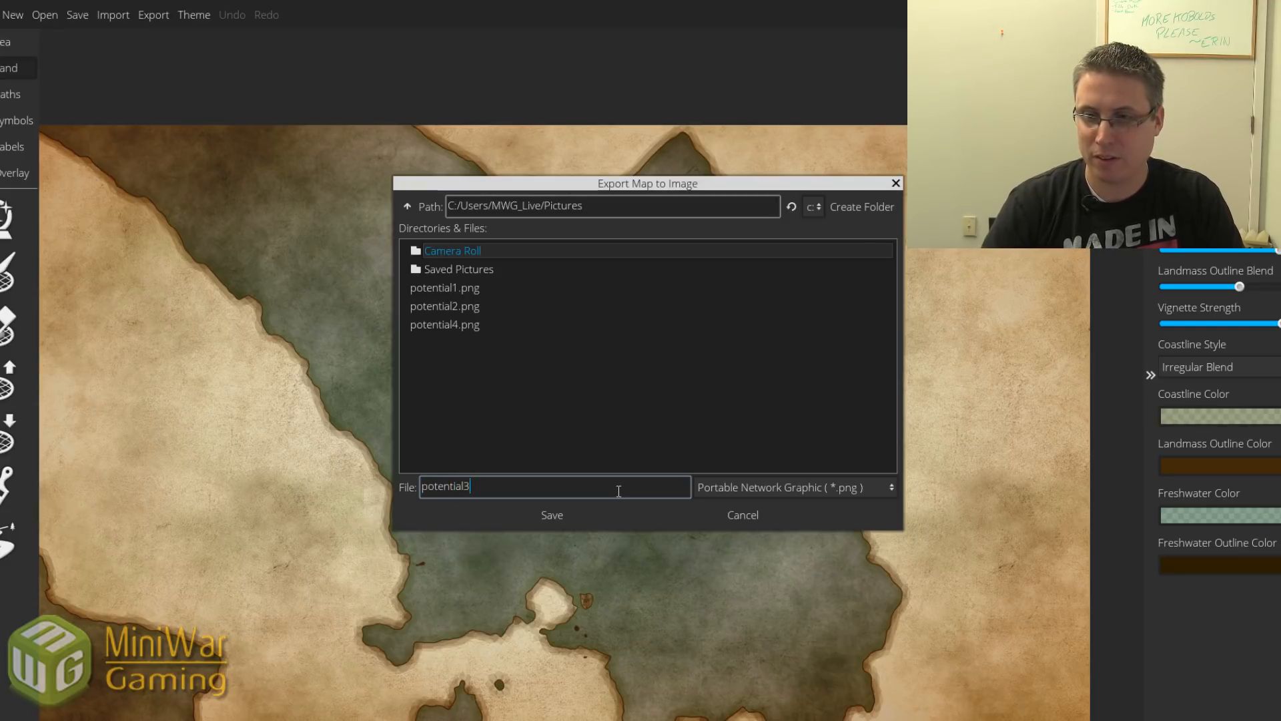
{"action": "key", "text": "Return"}
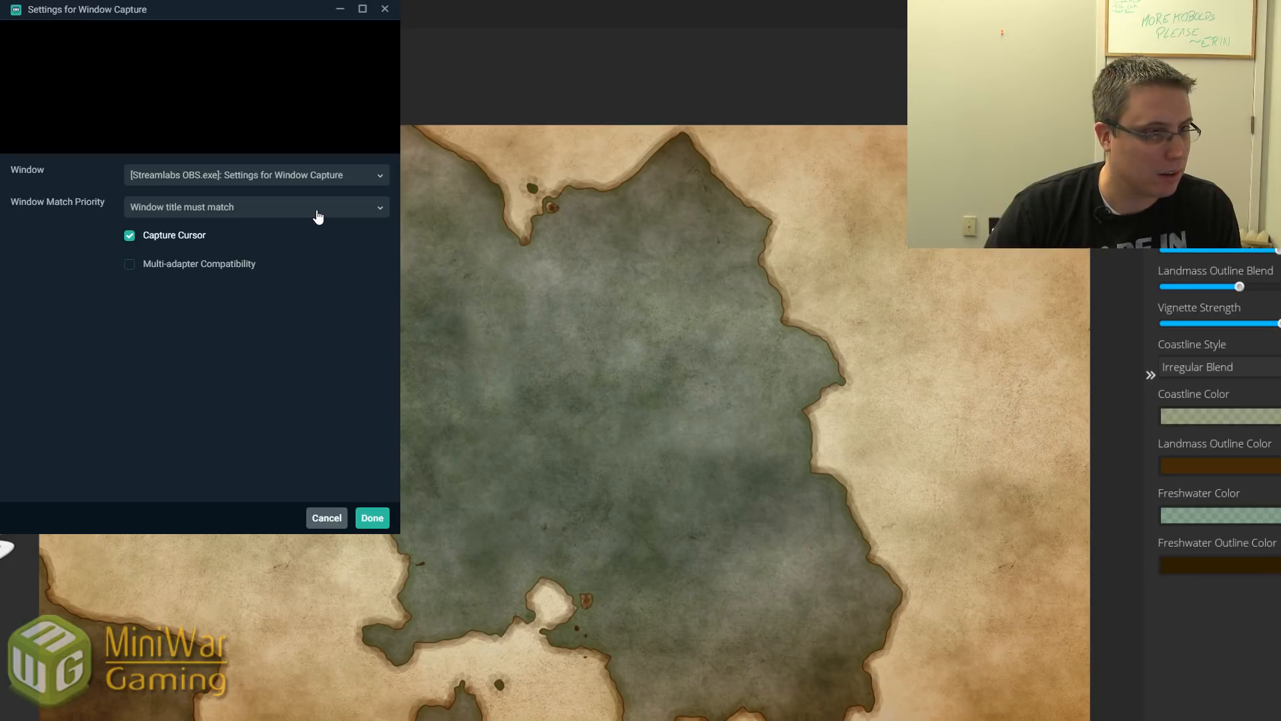
Set the Window Capture source to the [Microsoft.Photos.exe]: Photos window.
{"action": "left_click", "coordinate": [263, 178]}
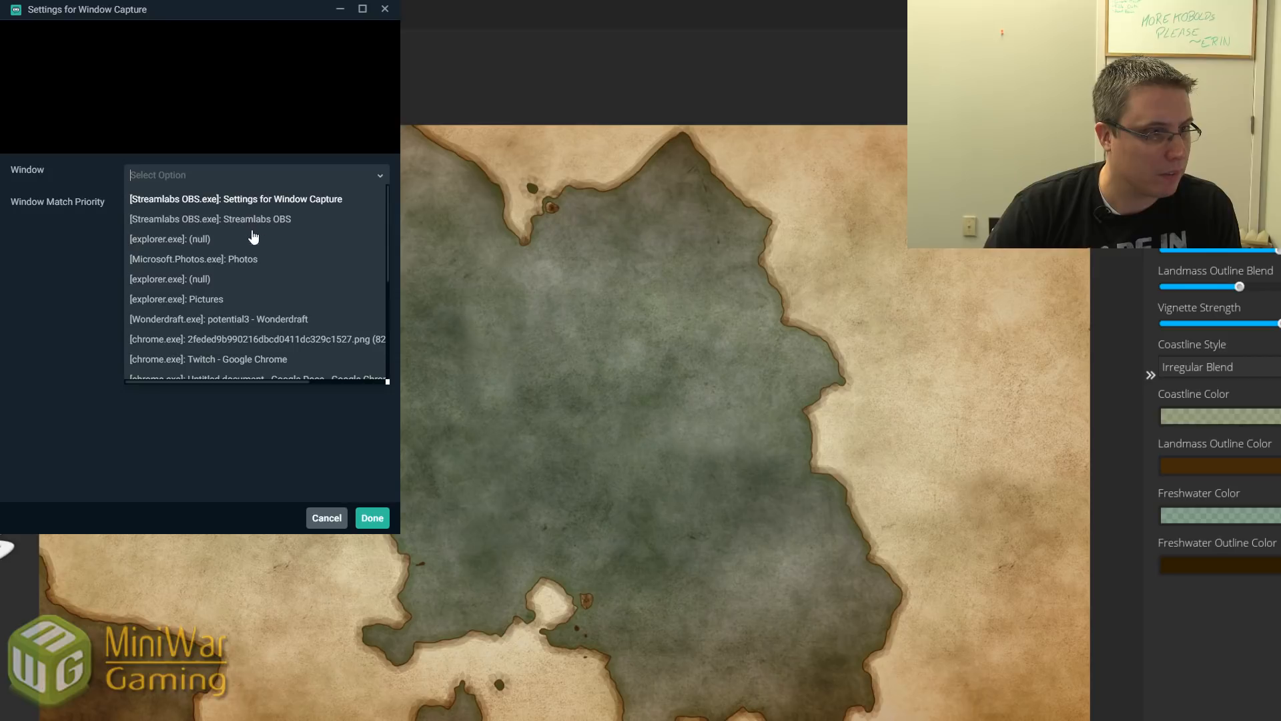
{"action": "left_click", "coordinate": [246, 260]}
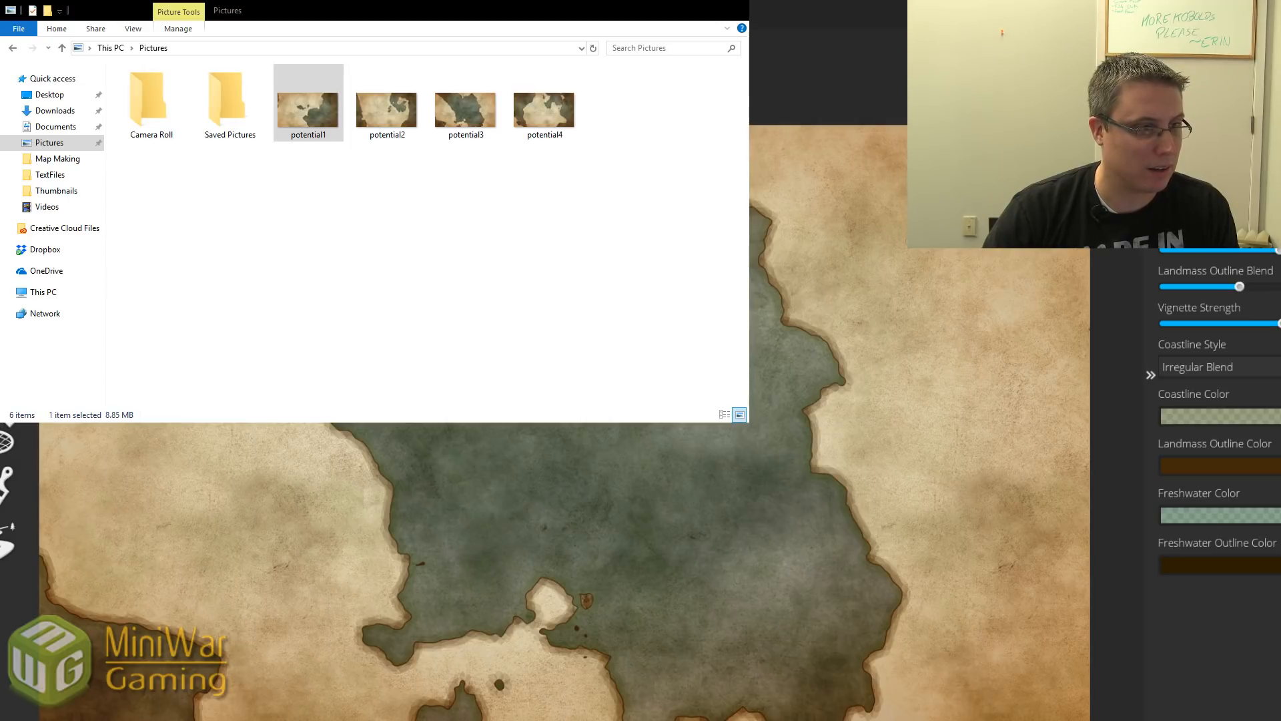
Leave the Pictures folder and bring the Chrome Neverwinter map window forward.
{"action": "key", "text": "alt+Tab"}
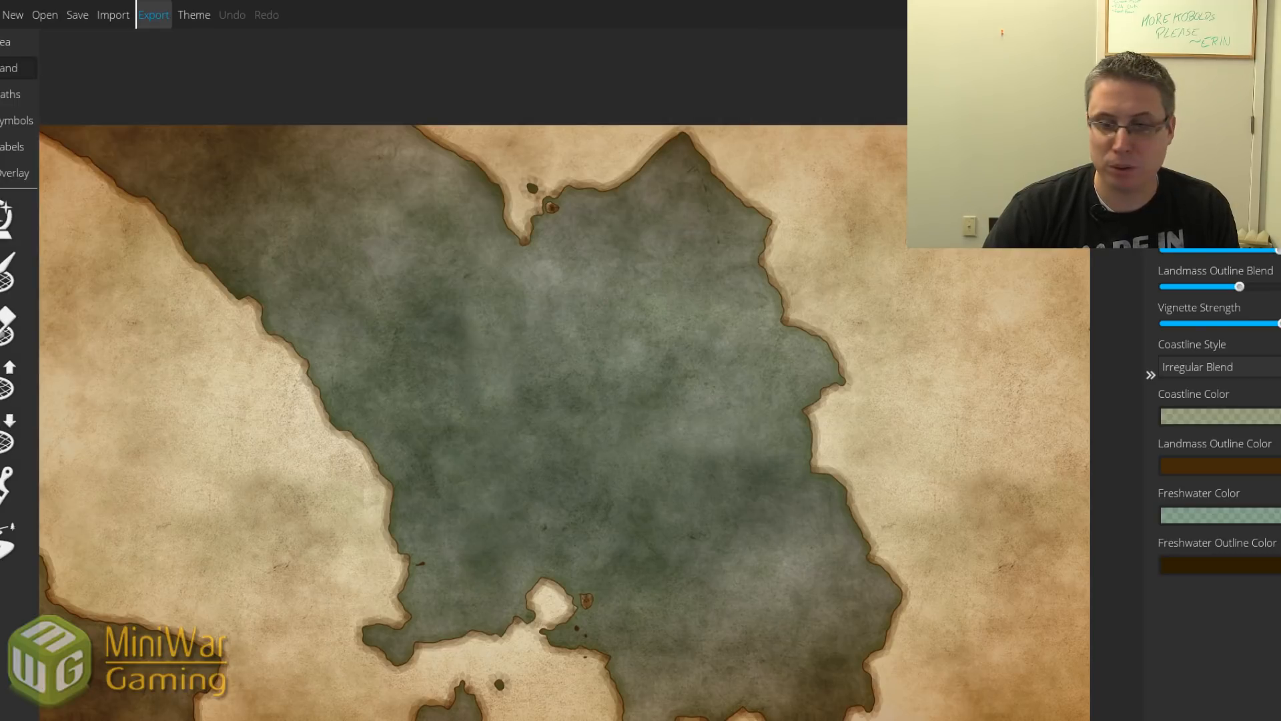
{"action": "key", "text": "alt+Tab"}
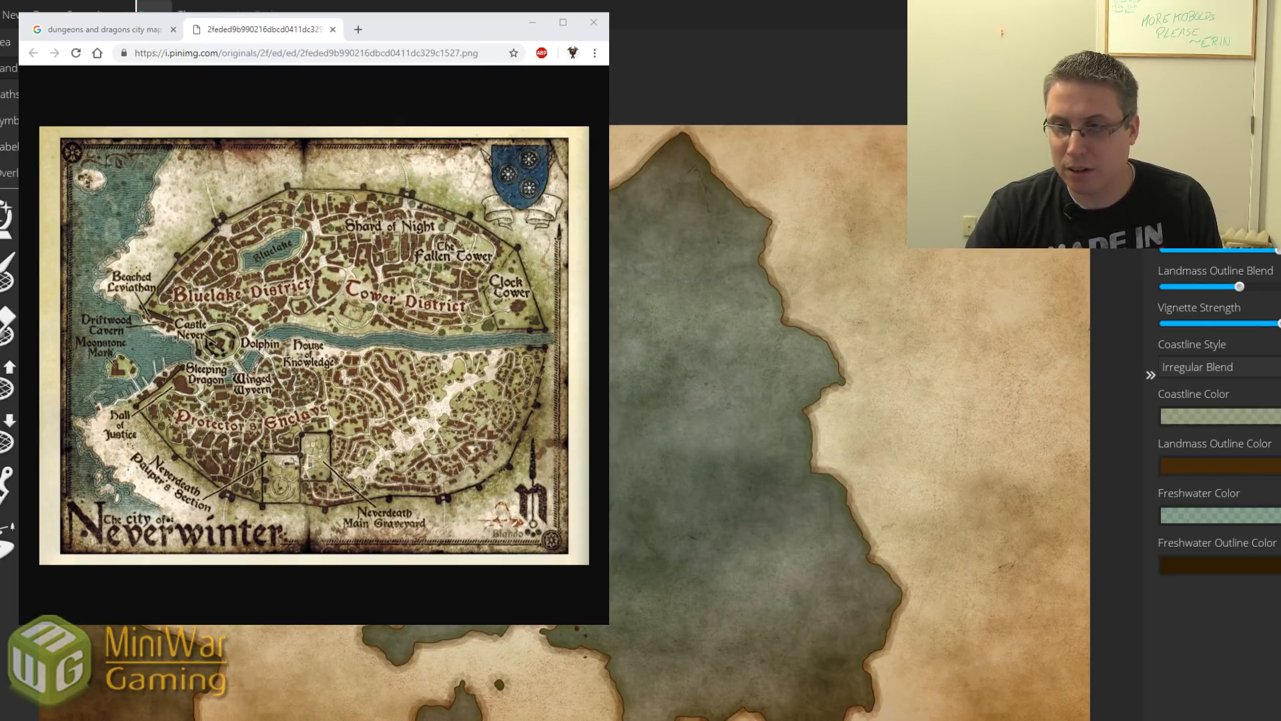
Replace the Chrome tab's web address with the pasted Dropbox share link.
{"action": "left_click", "coordinate": [153, 595]}
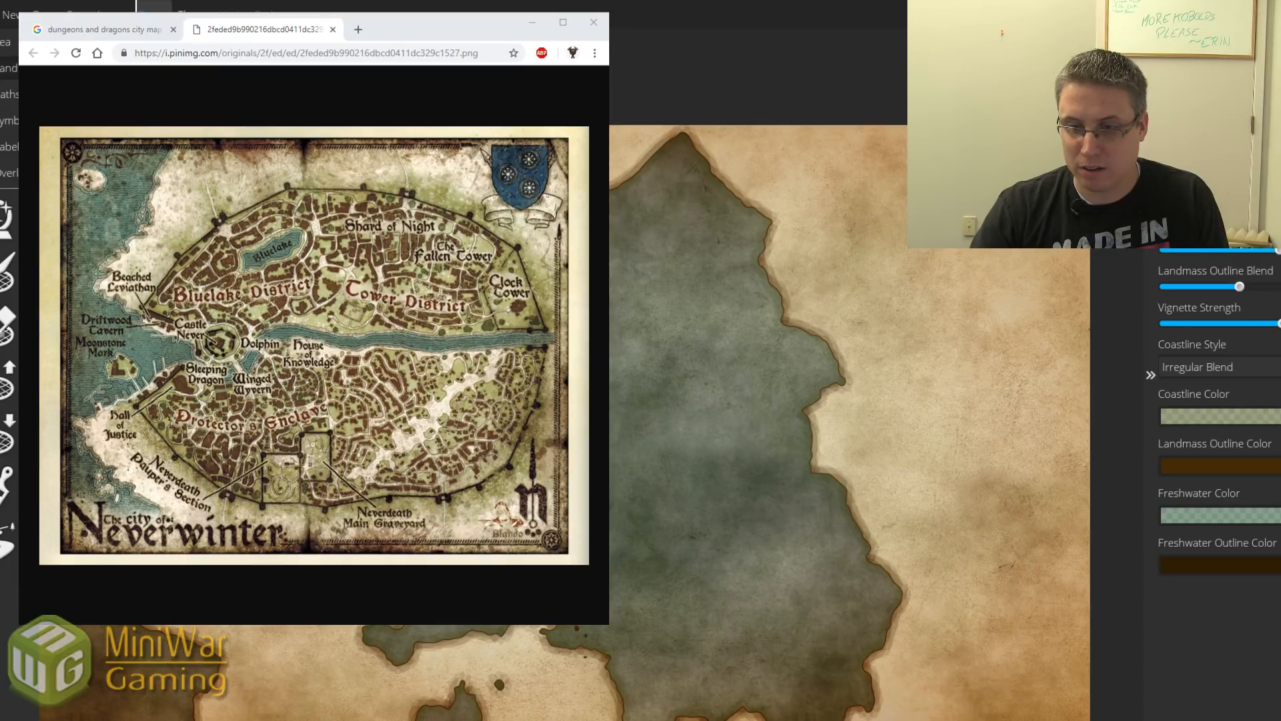
{"action": "key", "text": "alt+Tab"}
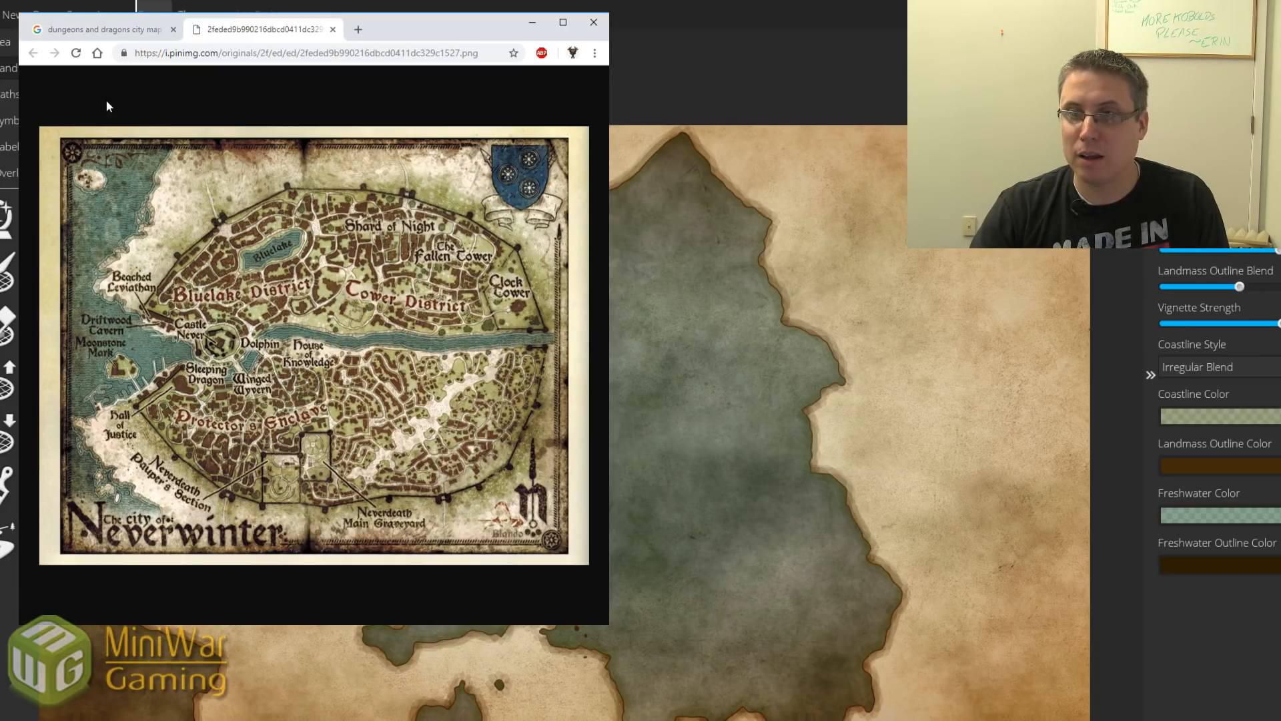
{"action": "left_click", "coordinate": [288, 53]}
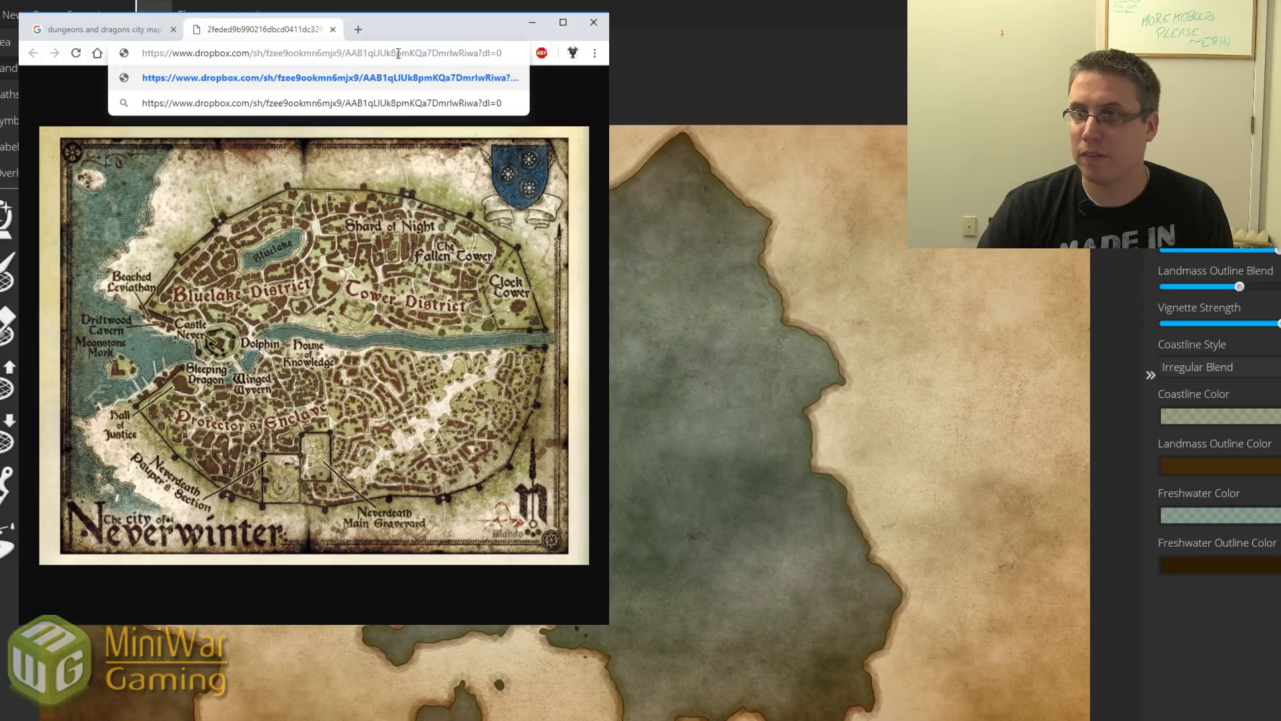
Load the shared Dropbox pics folder and refresh it so the map images appear.
{"action": "key", "text": "Return"}
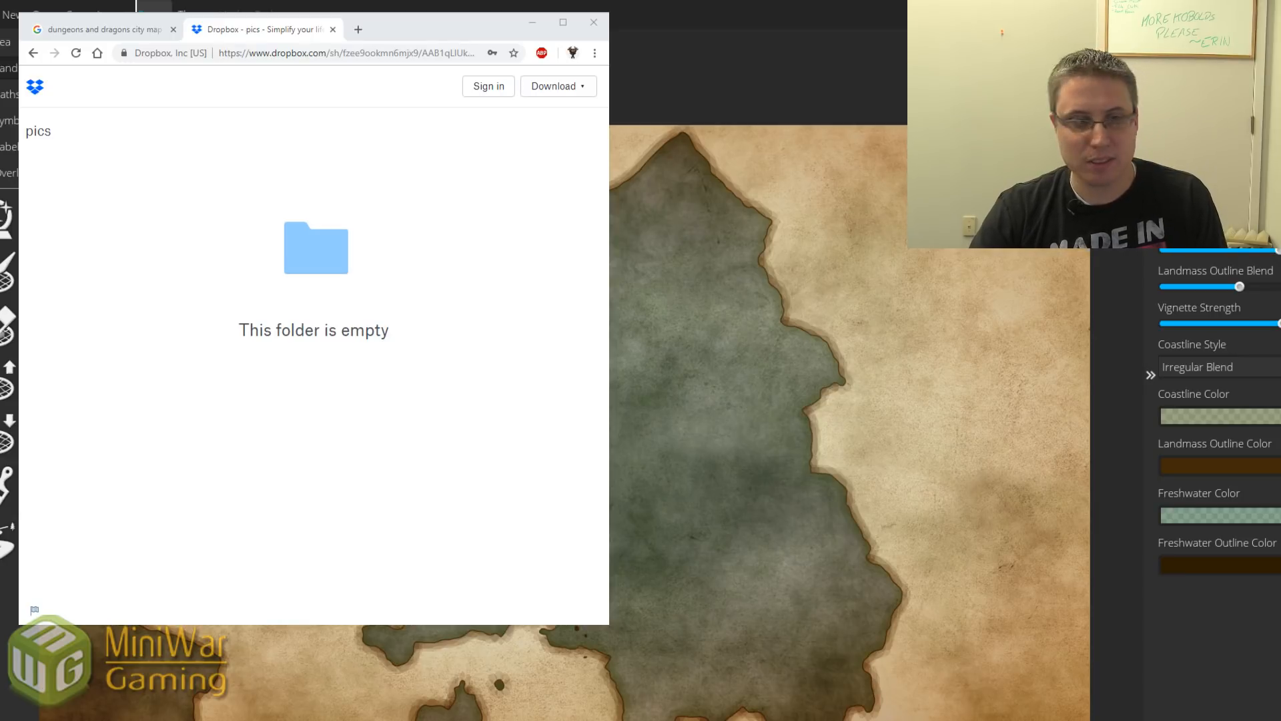
{"action": "left_click", "coordinate": [389, 28]}
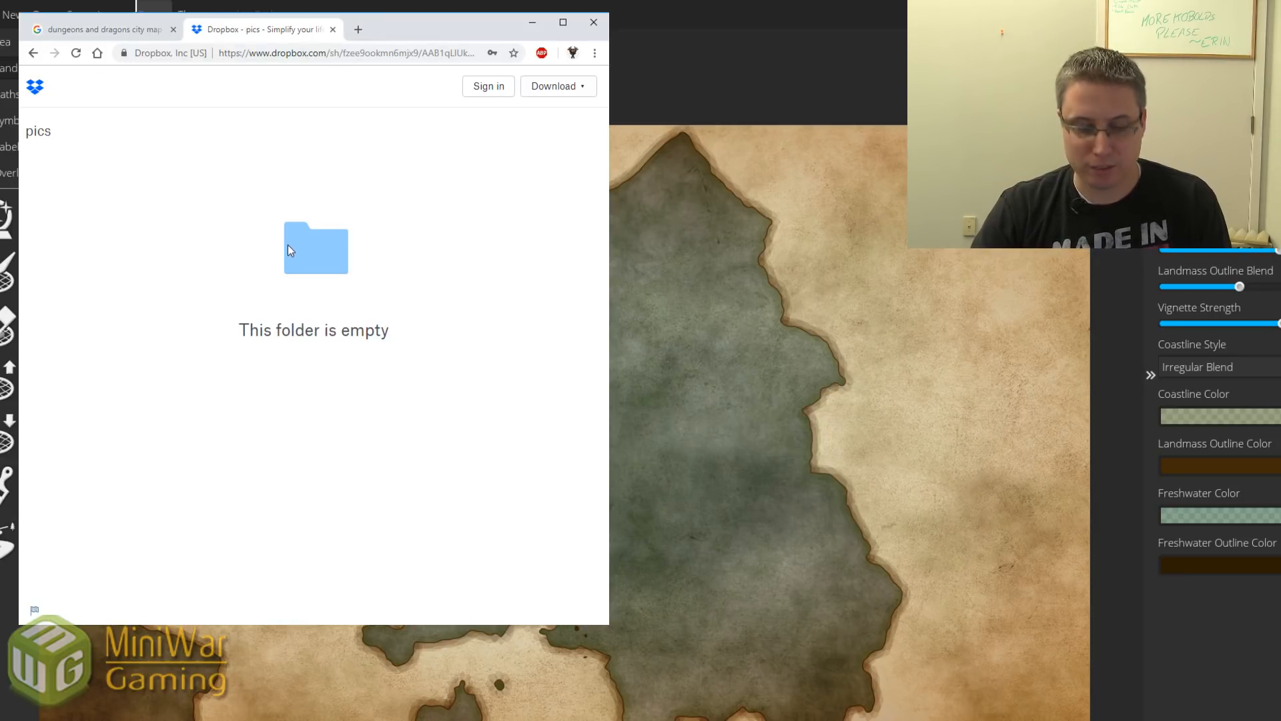
{"action": "key", "text": "F5"}
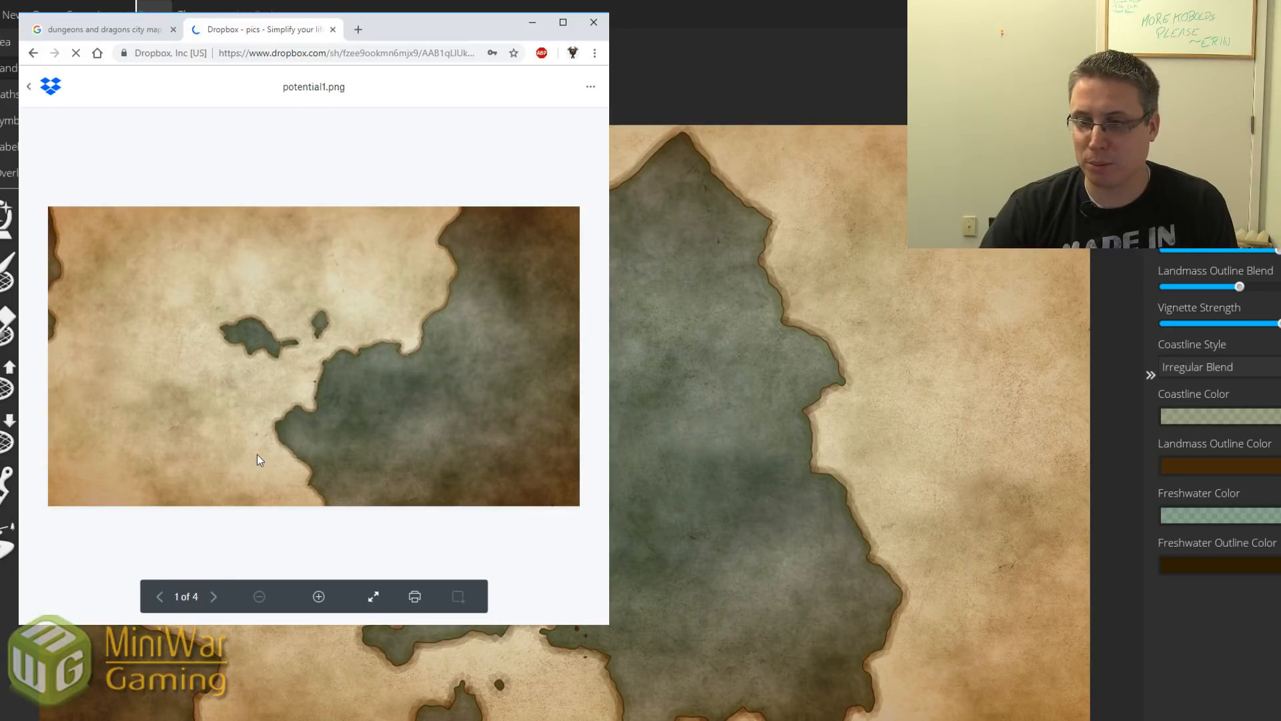
Cycle the Dropbox previews forward and back through potential1–4.png, comparing the maps.
{"action": "left_click", "coordinate": [214, 595]}
{"action": "left_click", "coordinate": [214, 596]}
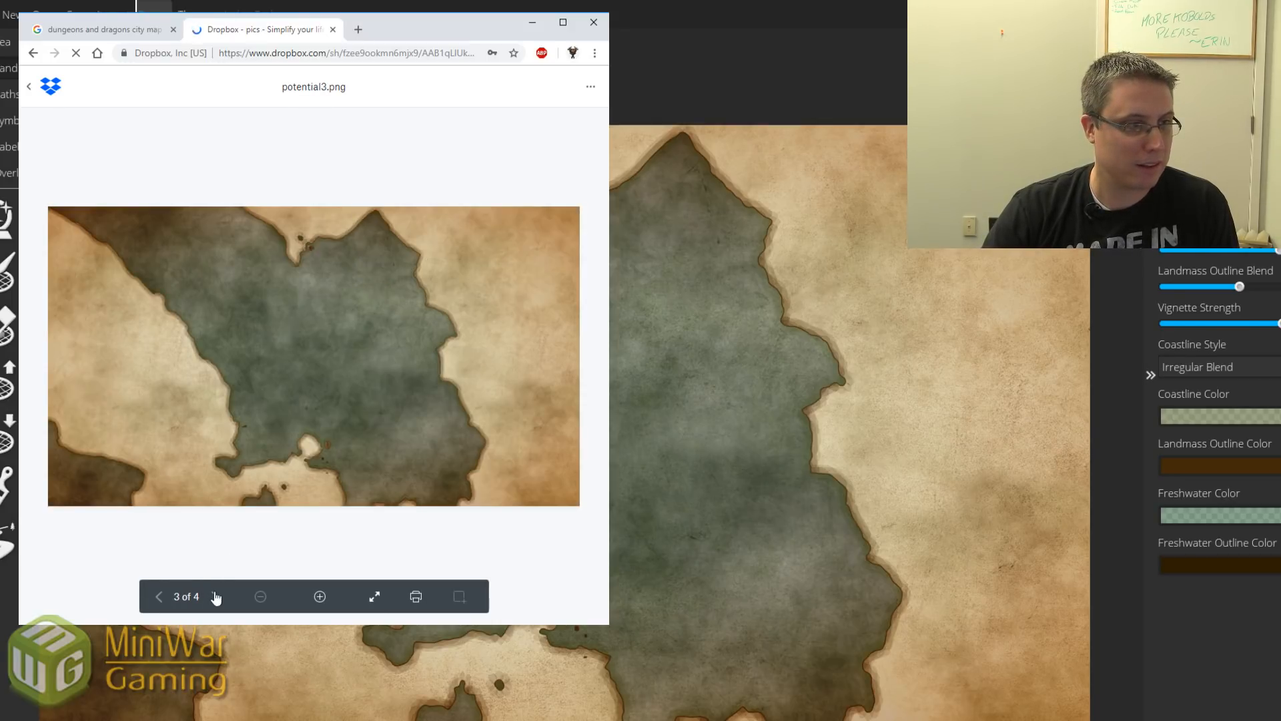
{"action": "left_click", "coordinate": [216, 596]}
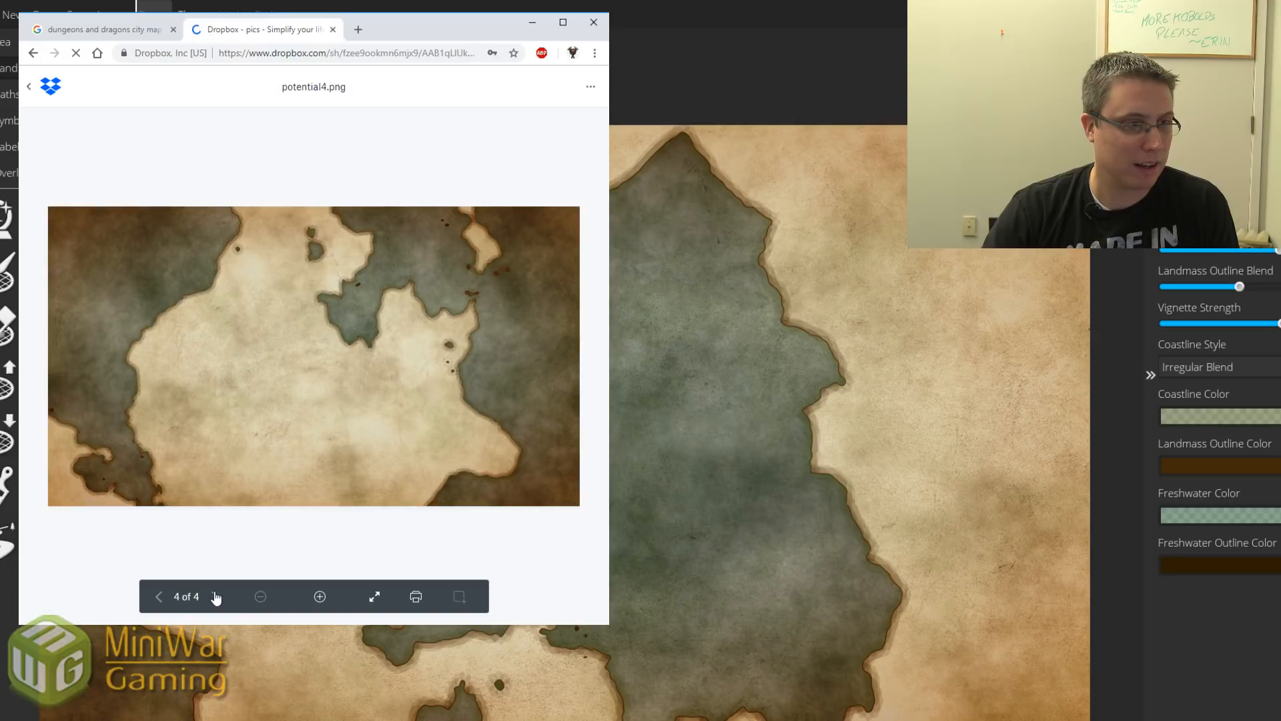
{"action": "left_click", "coordinate": [161, 598]}
{"action": "left_click", "coordinate": [161, 598]}
{"action": "left_click", "coordinate": [162, 598]}
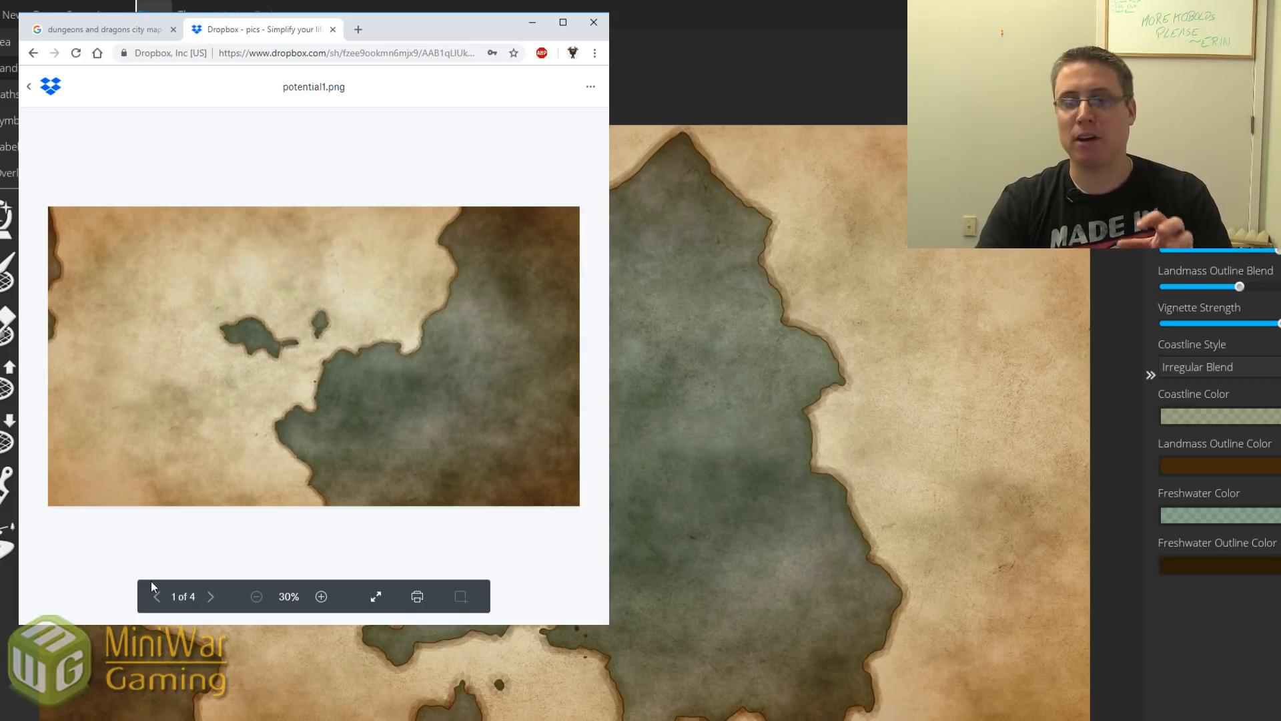
{"action": "left_click", "coordinate": [212, 597]}
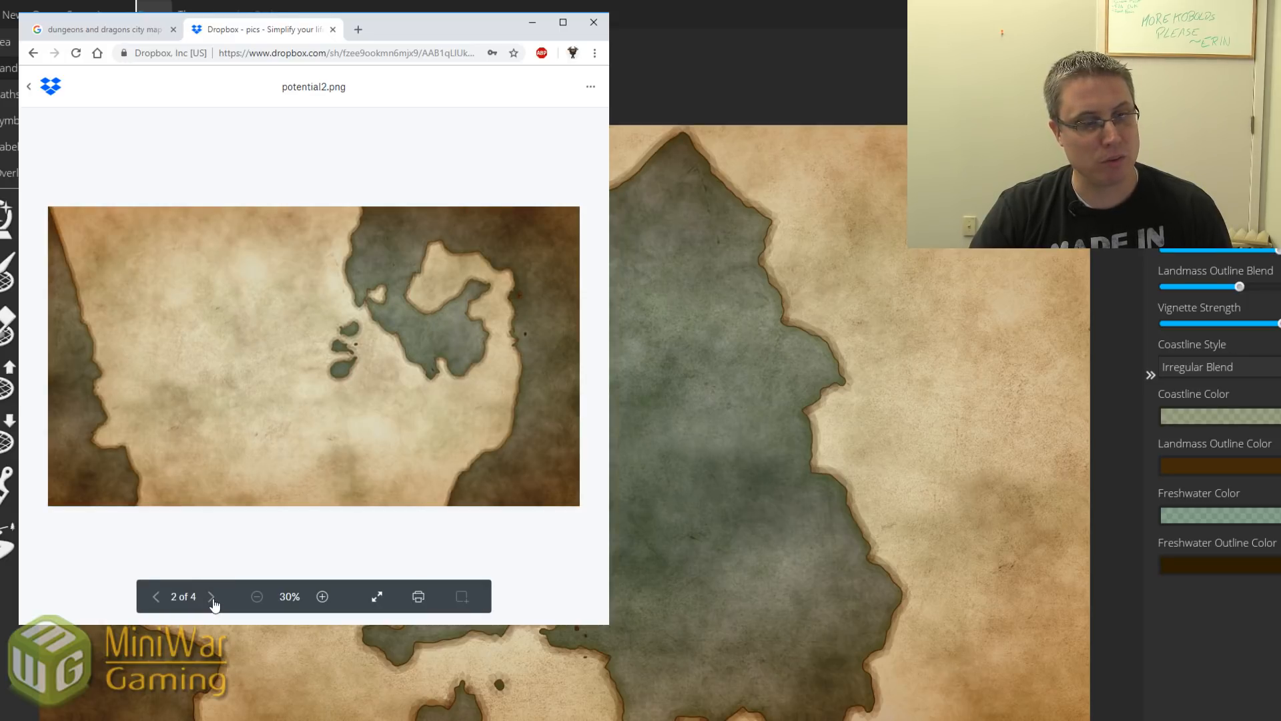
{"action": "left_click", "coordinate": [212, 598]}
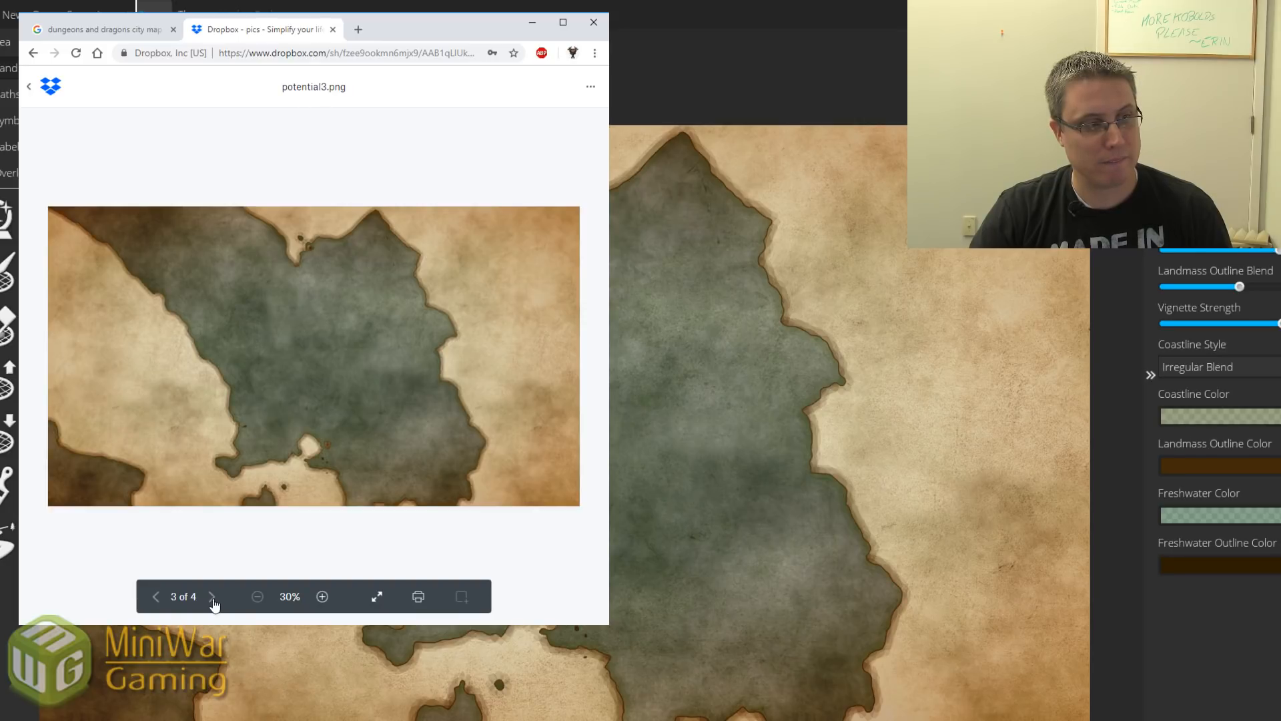
{"action": "left_click", "coordinate": [212, 600]}
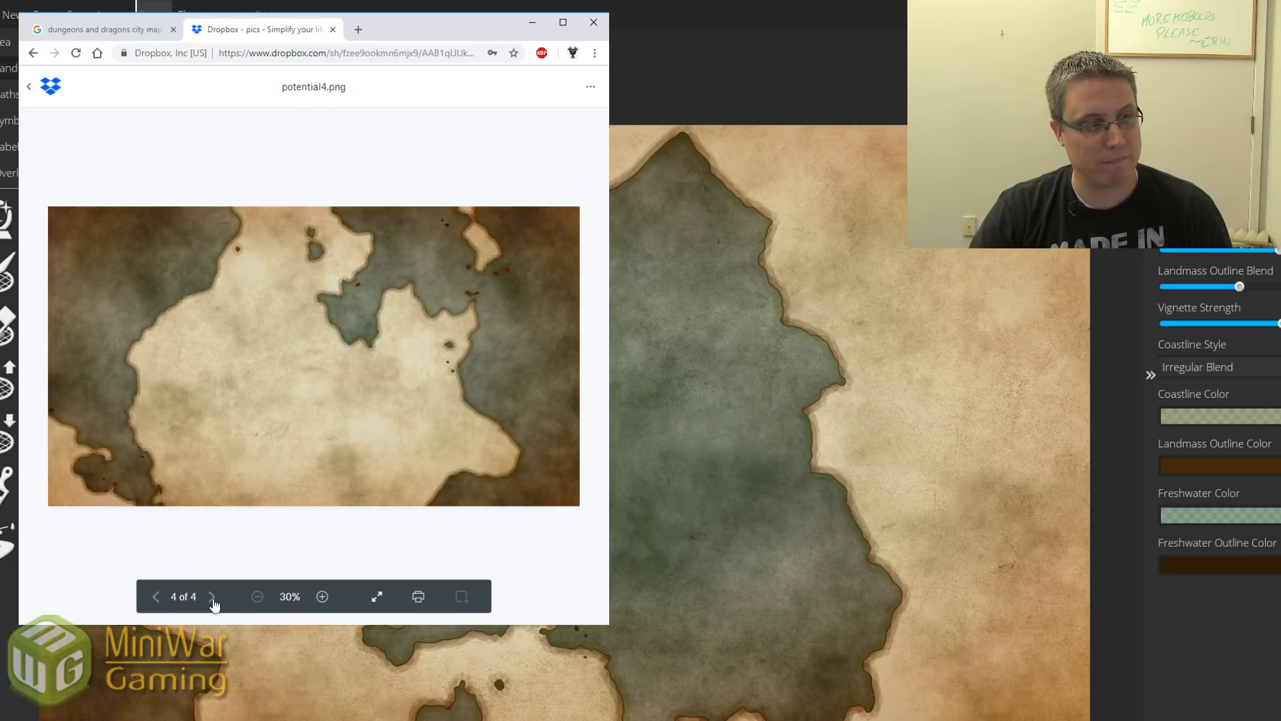
{"action": "left_click", "coordinate": [155, 596]}
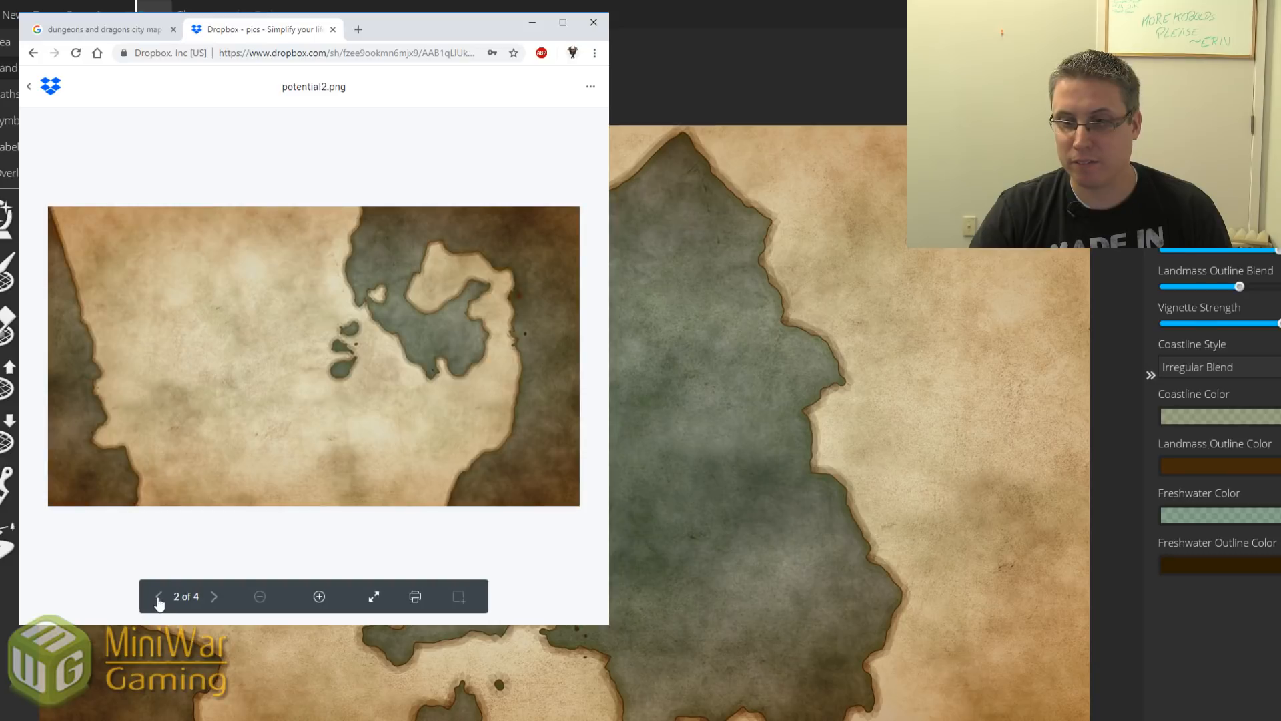
{"action": "left_click", "coordinate": [155, 596]}
{"action": "left_click", "coordinate": [155, 596]}
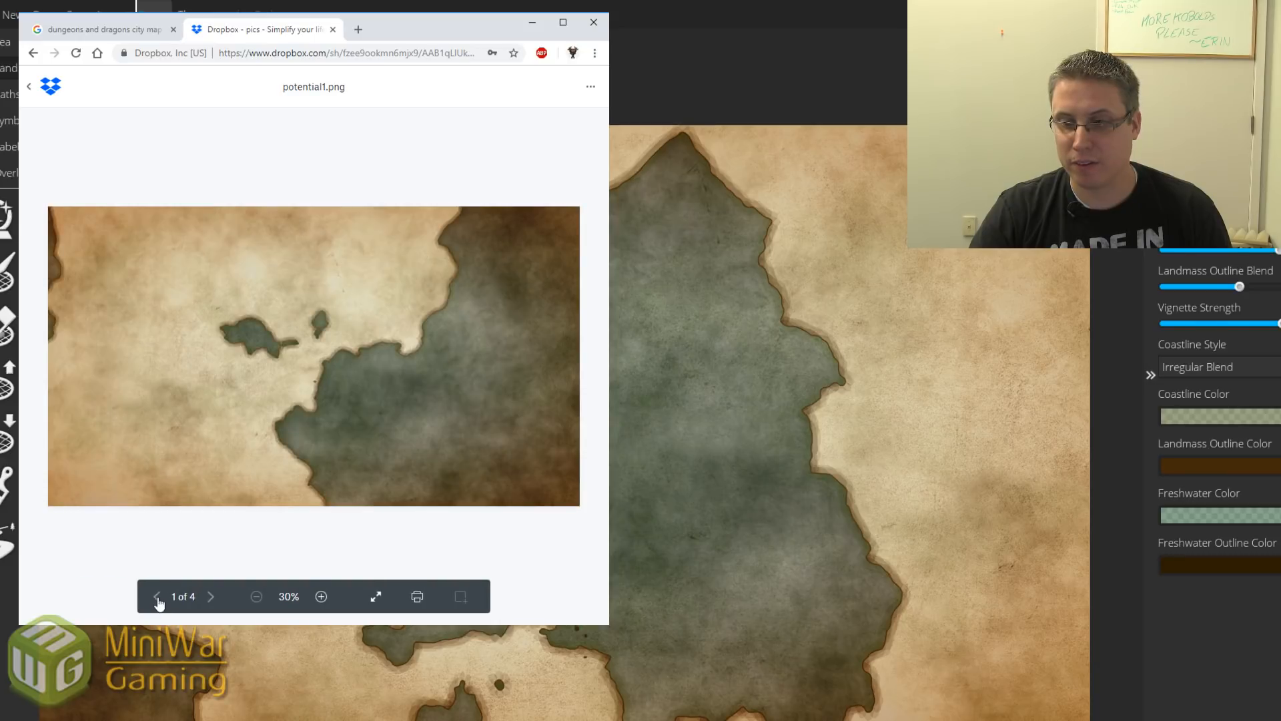
Step through the previews again to potential4.png, then return to Wonderdraft.
{"action": "left_click", "coordinate": [212, 597]}
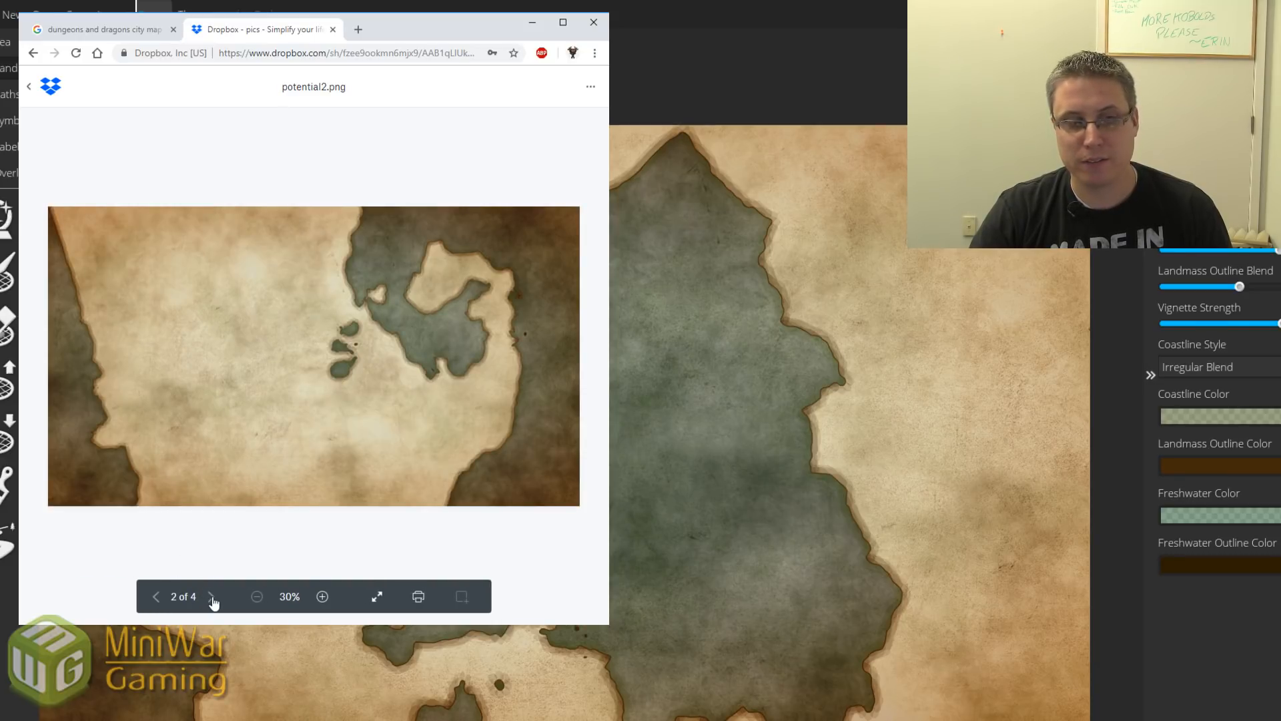
{"action": "left_click", "coordinate": [212, 597]}
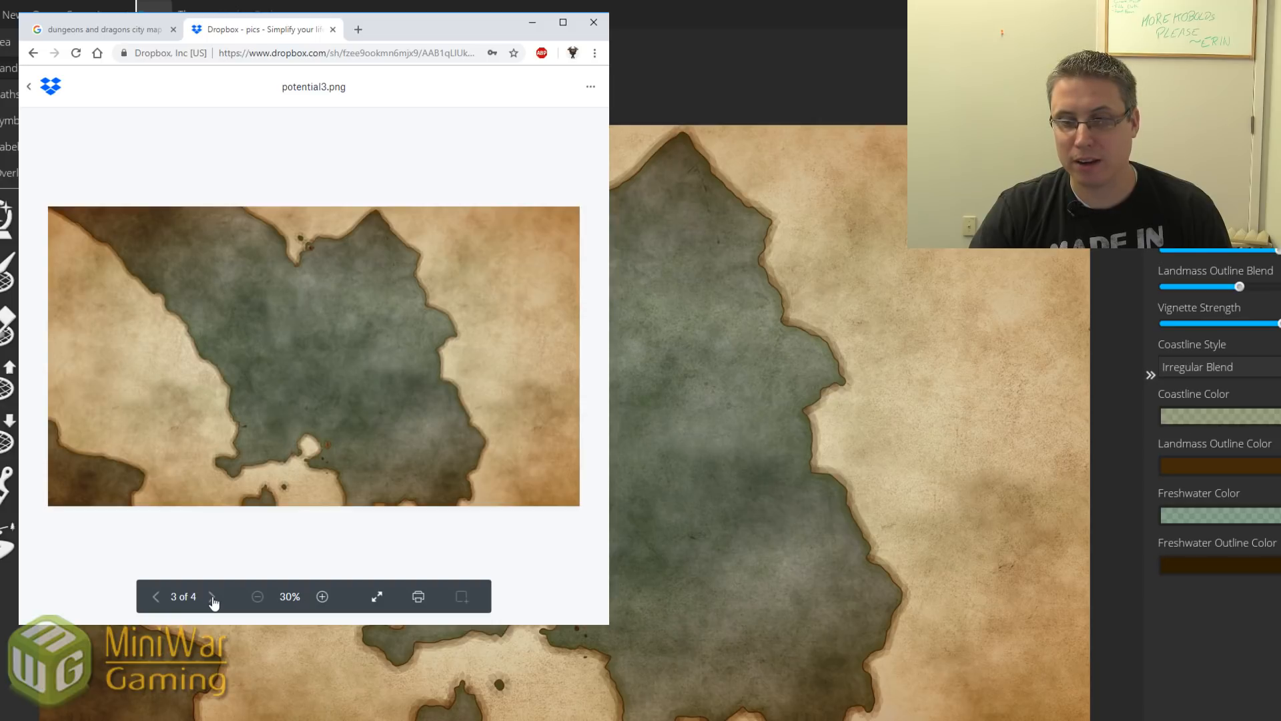
{"action": "left_click", "coordinate": [212, 596]}
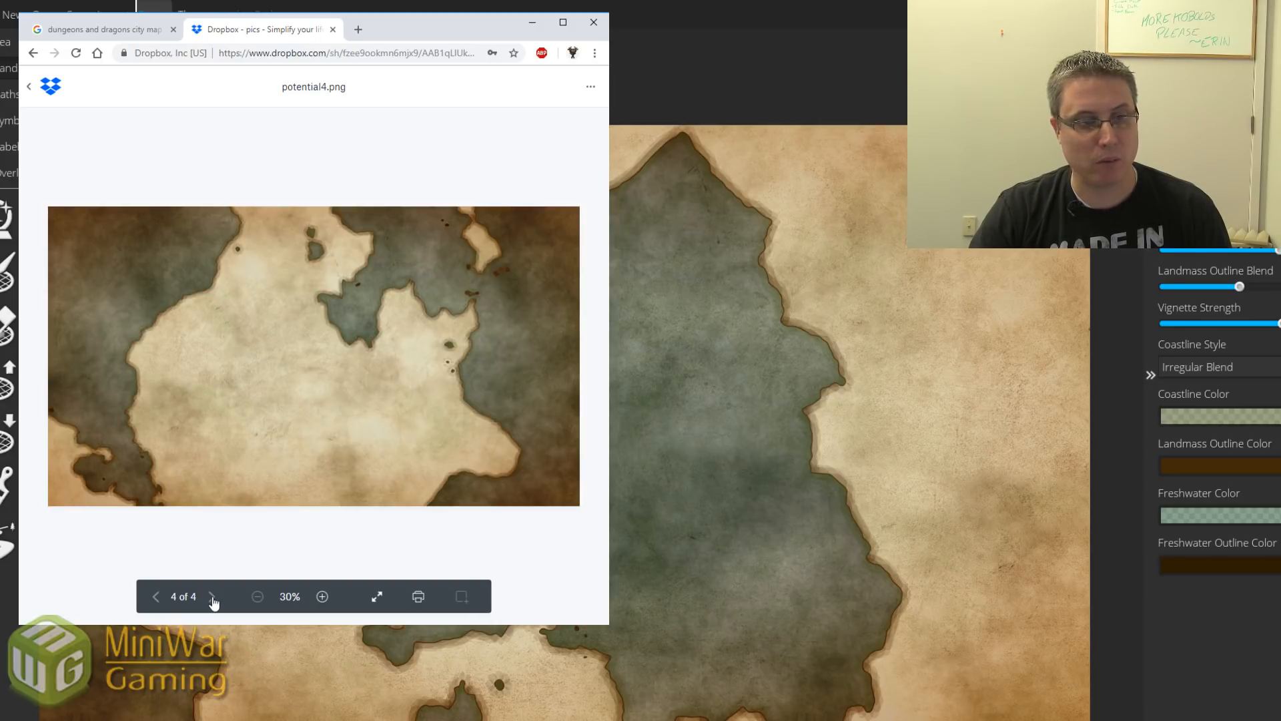
{"action": "left_click", "coordinate": [155, 598]}
{"action": "left_click", "coordinate": [155, 598]}
{"action": "left_click", "coordinate": [155, 598]}
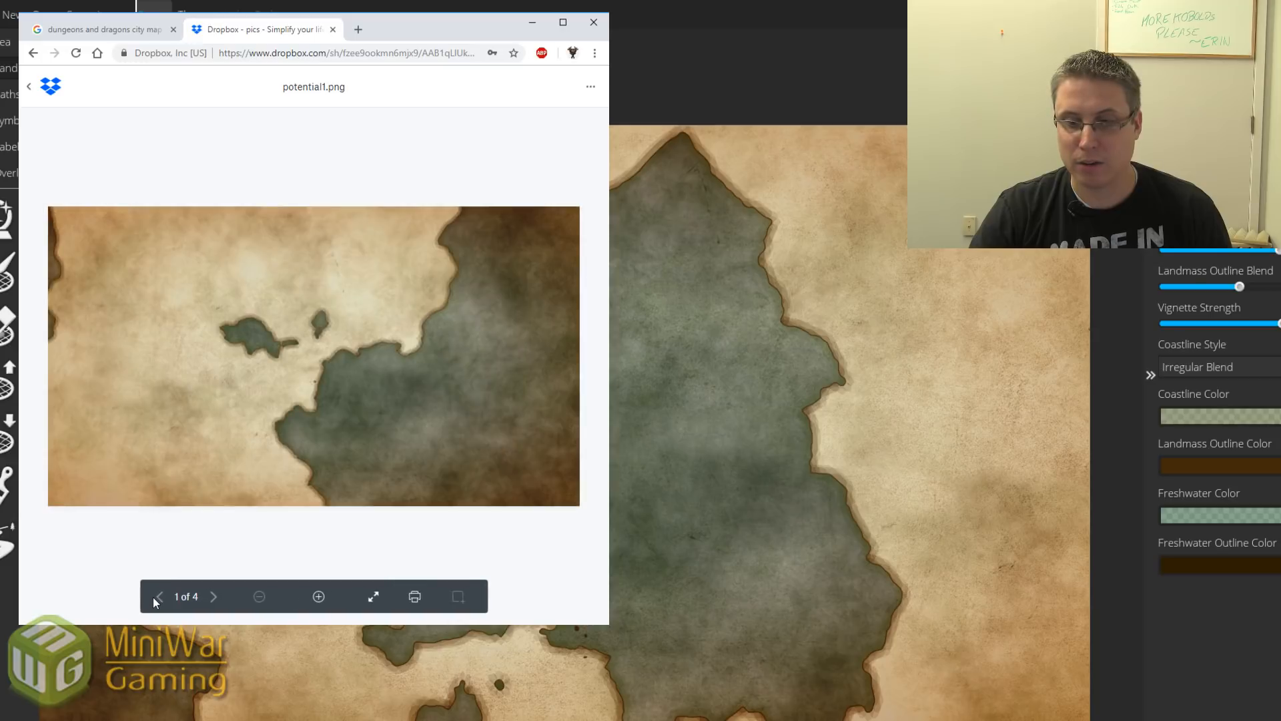
{"action": "left_click", "coordinate": [211, 598]}
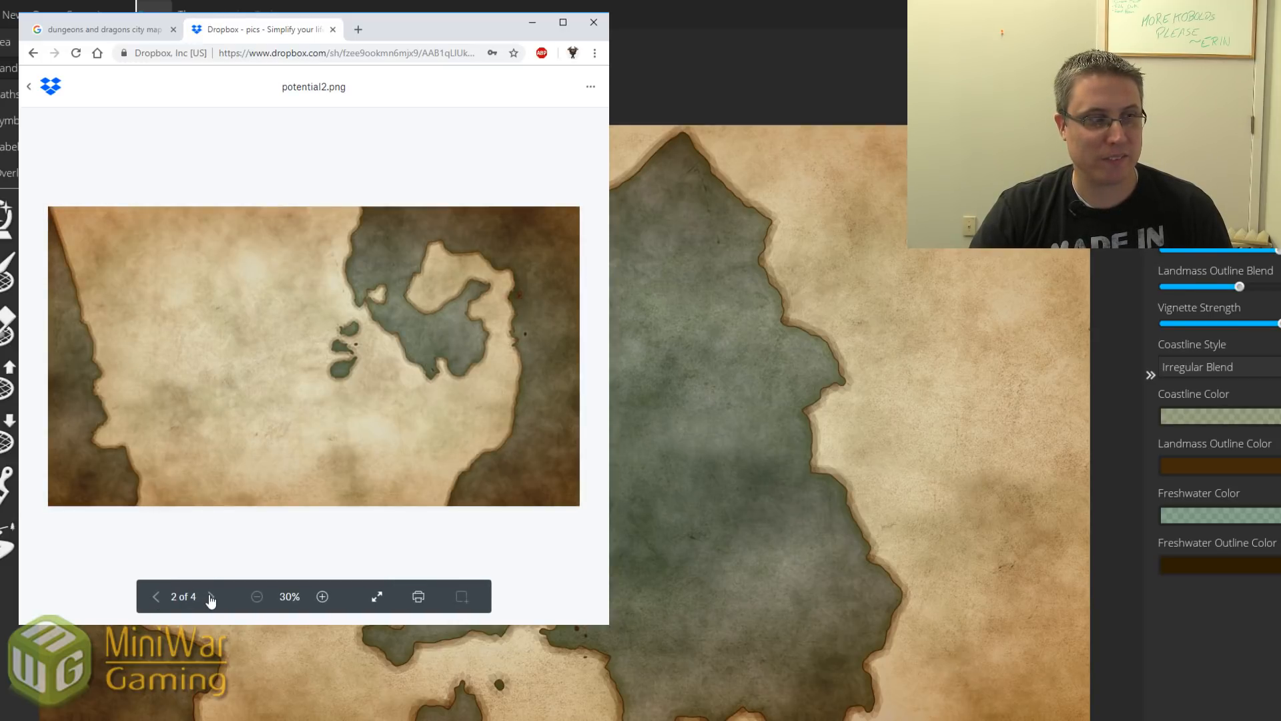
{"action": "left_click", "coordinate": [211, 597]}
{"action": "left_click", "coordinate": [211, 598]}
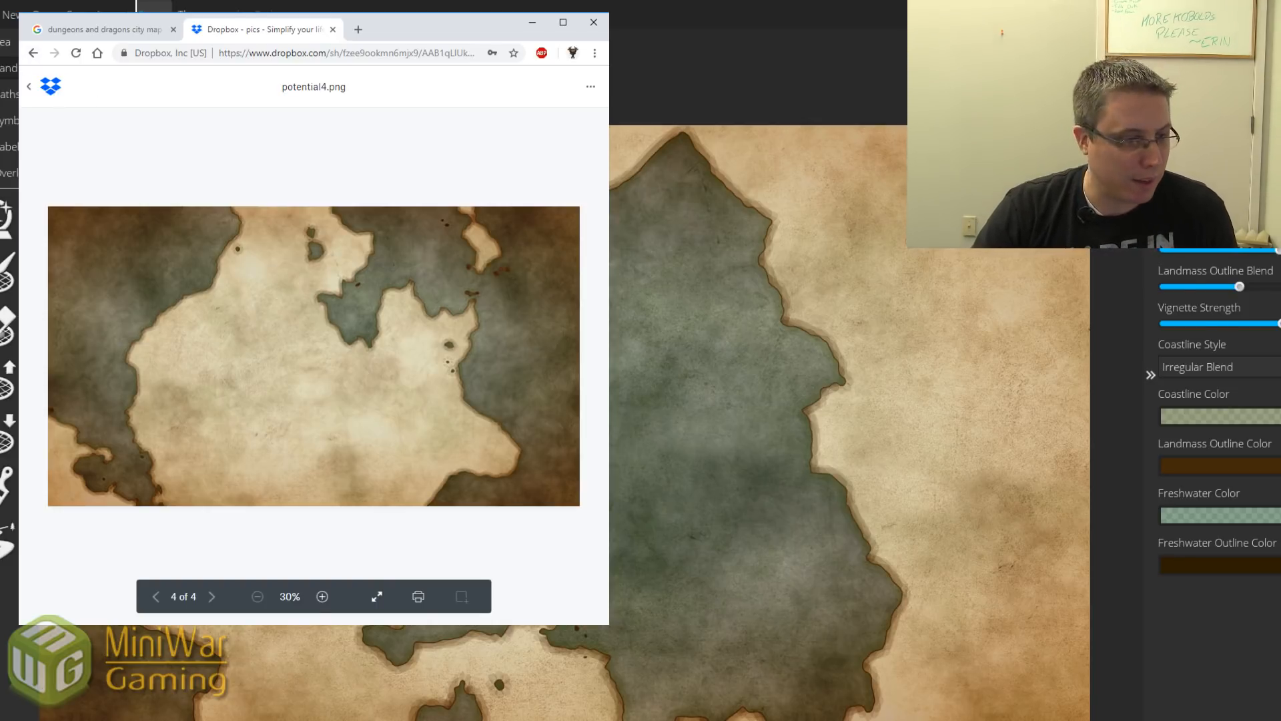
{"action": "key", "text": "alt+Tab"}
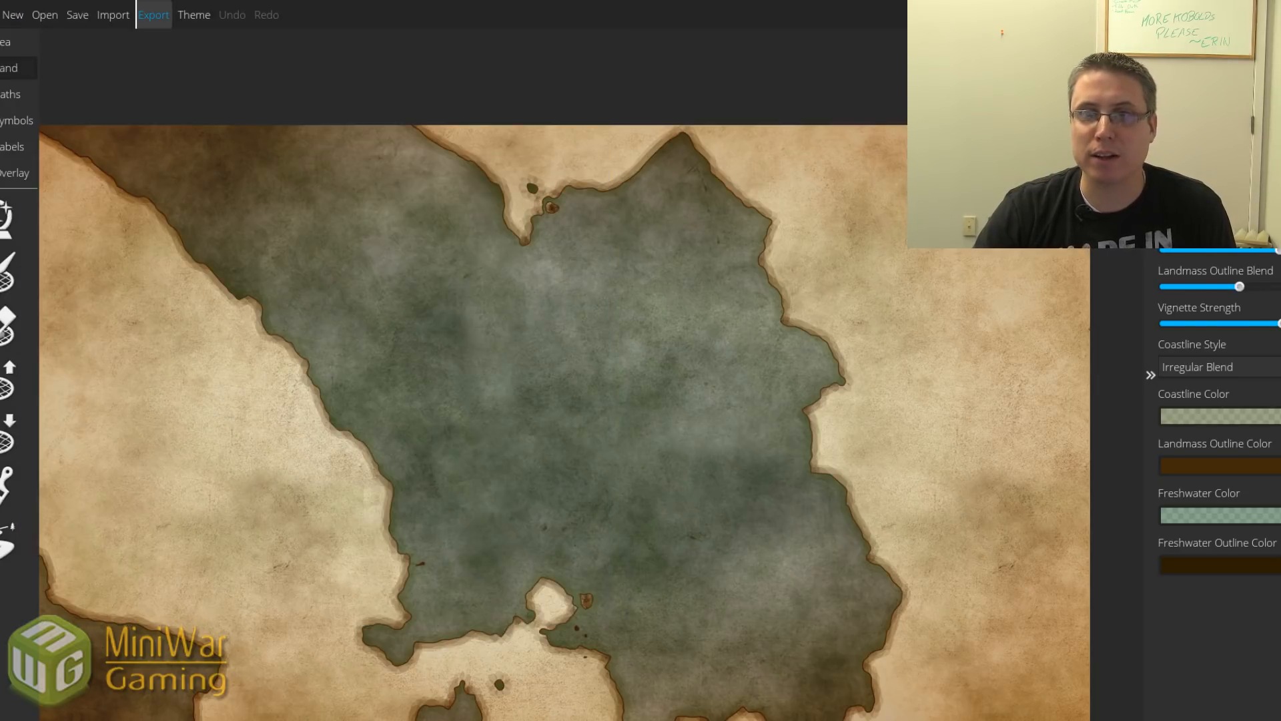
Load potential4.wonderdraft_map, then zoom and pan to centre its landmass.
{"action": "left_click", "coordinate": [45, 15]}
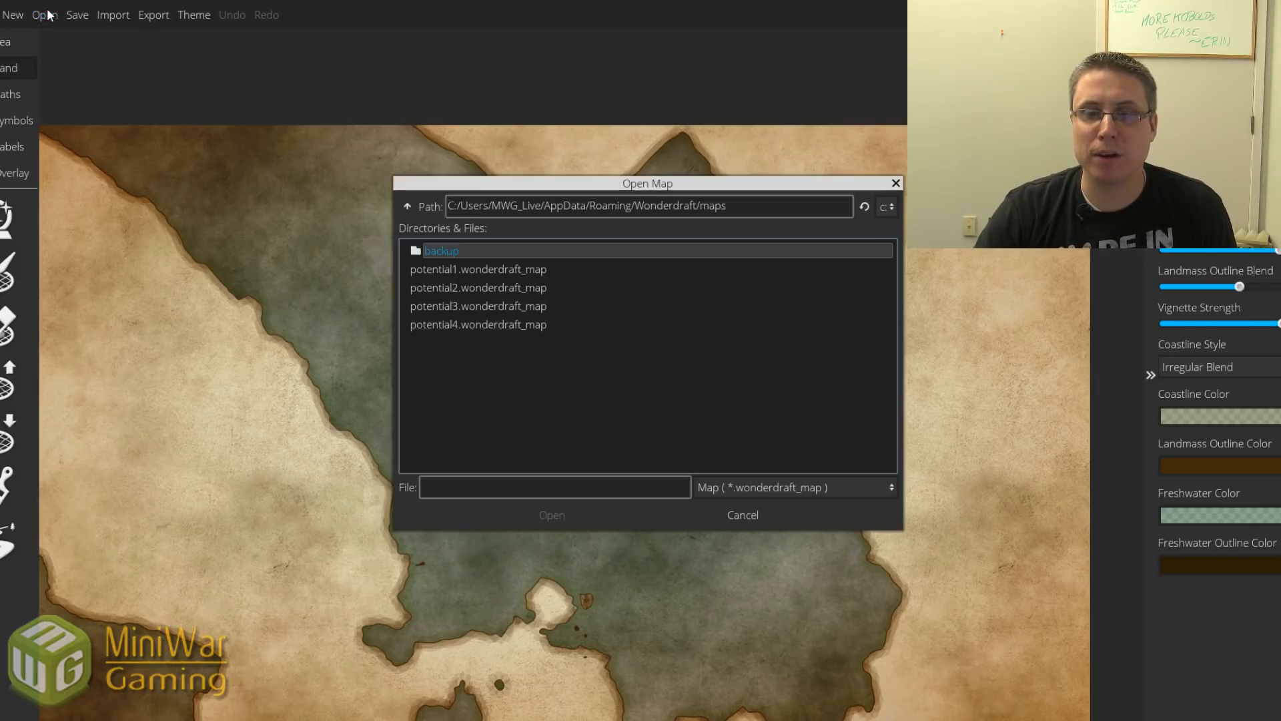
{"action": "left_click", "coordinate": [442, 323]}
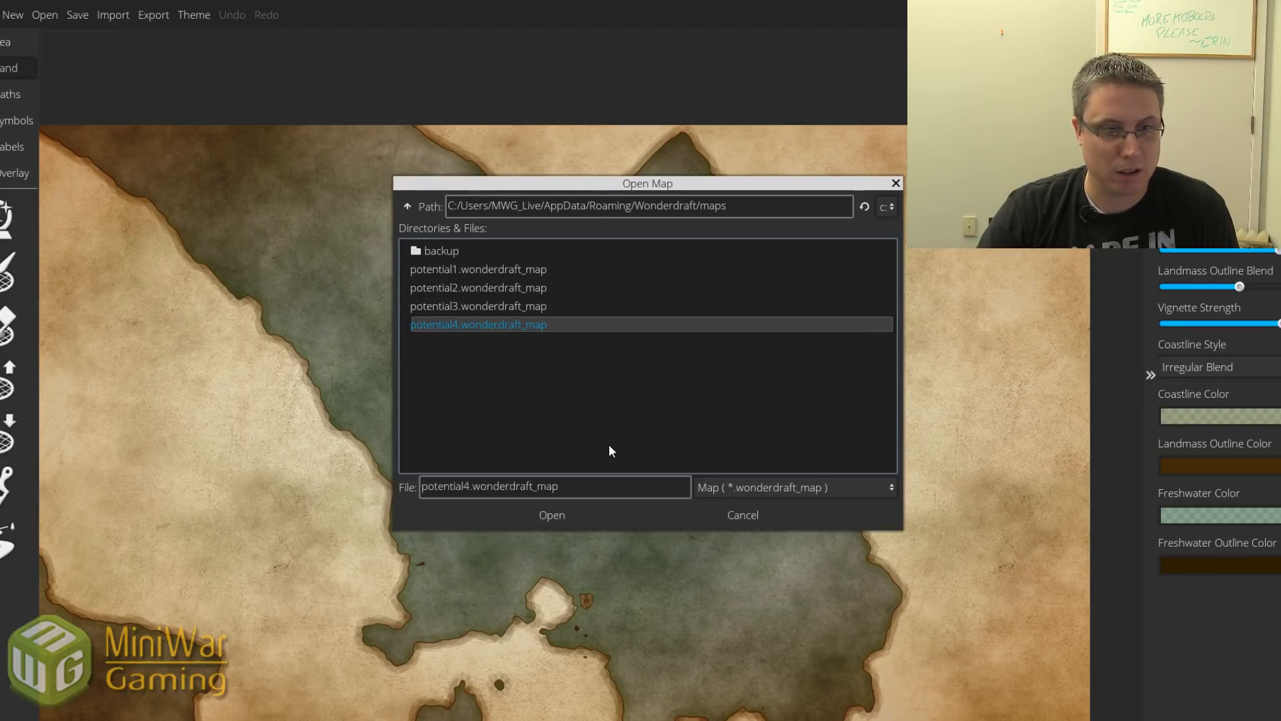
{"action": "left_click", "coordinate": [552, 518]}
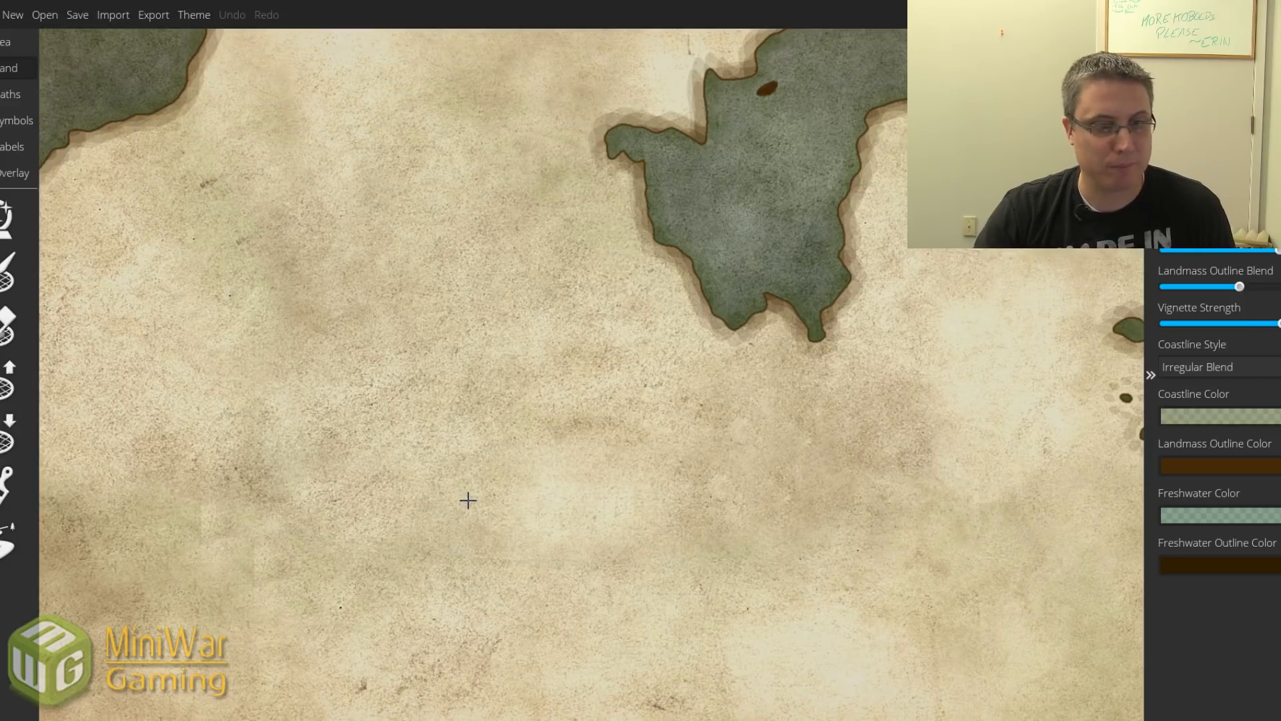
{"action": "scroll", "coordinate": [455, 460], "scroll_direction": "down", "scroll_amount": 3}
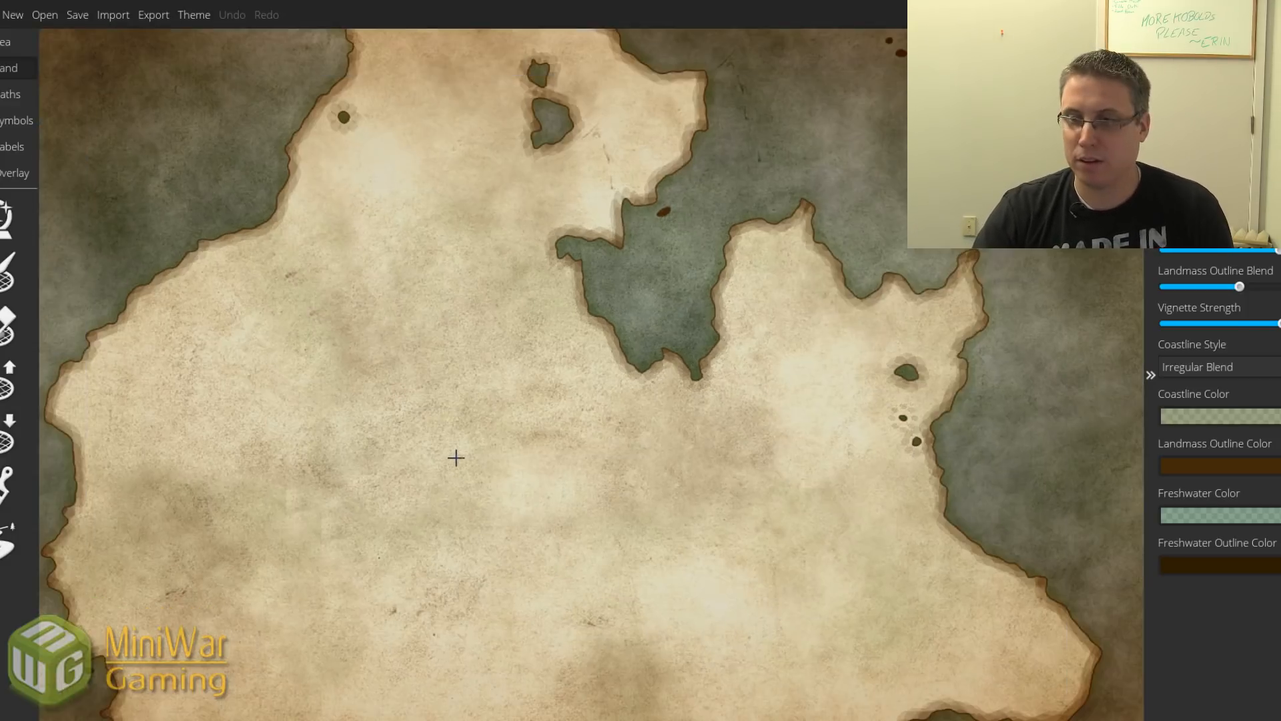
{"action": "left_click_drag", "start_coordinate": [415, 443], "coordinate": [486, 397]}
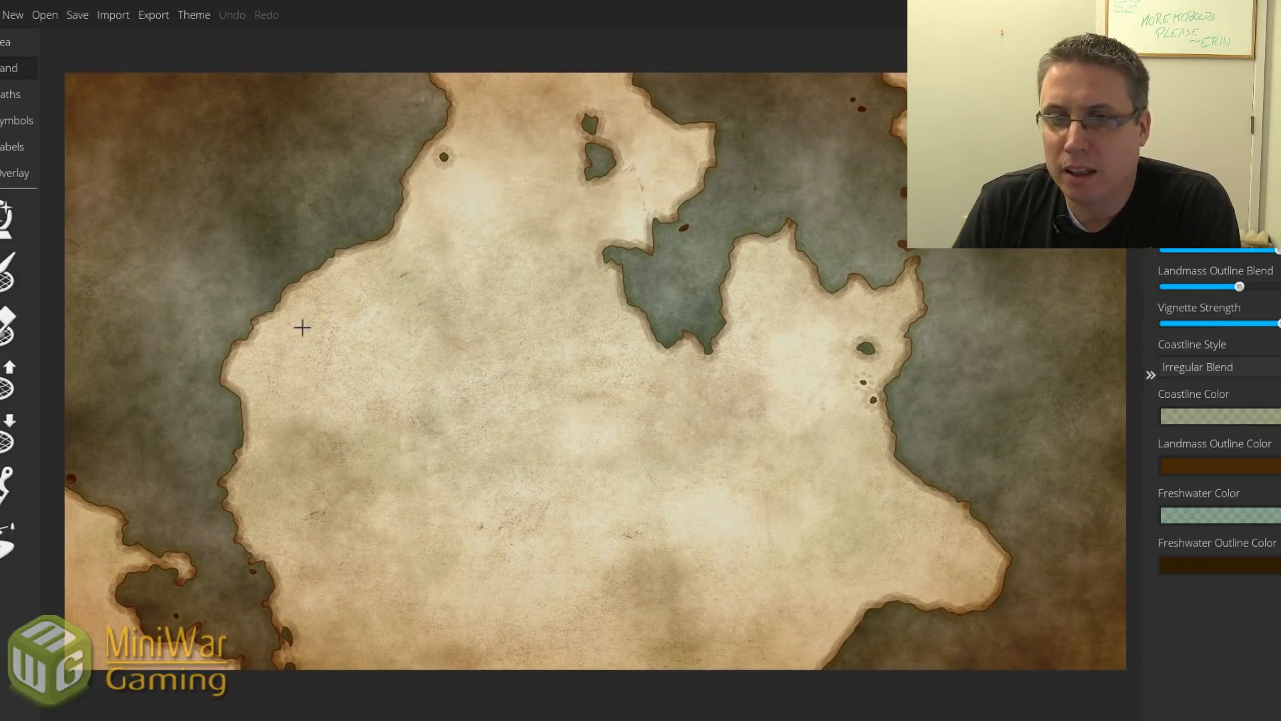
Raise land over the tiny water specks beside the eastern landmass's small lake.
{"action": "left_click", "coordinate": [8, 379]}
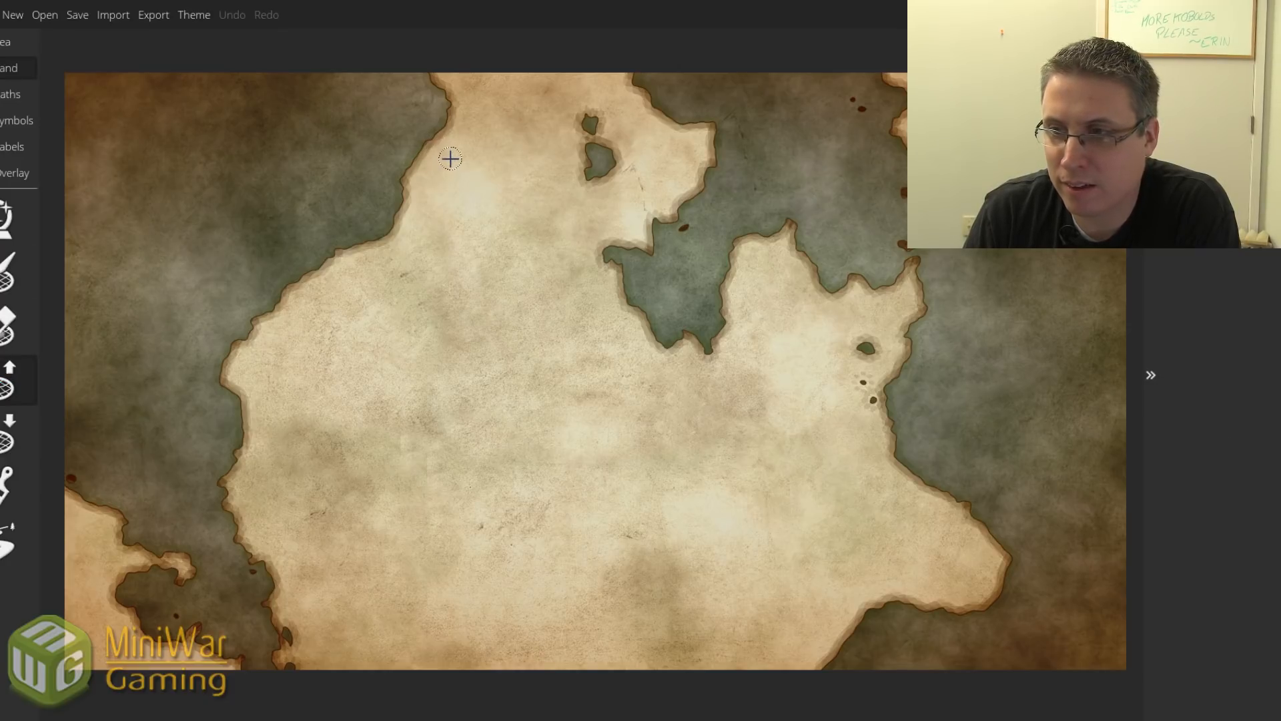
{"action": "left_click", "coordinate": [449, 159]}
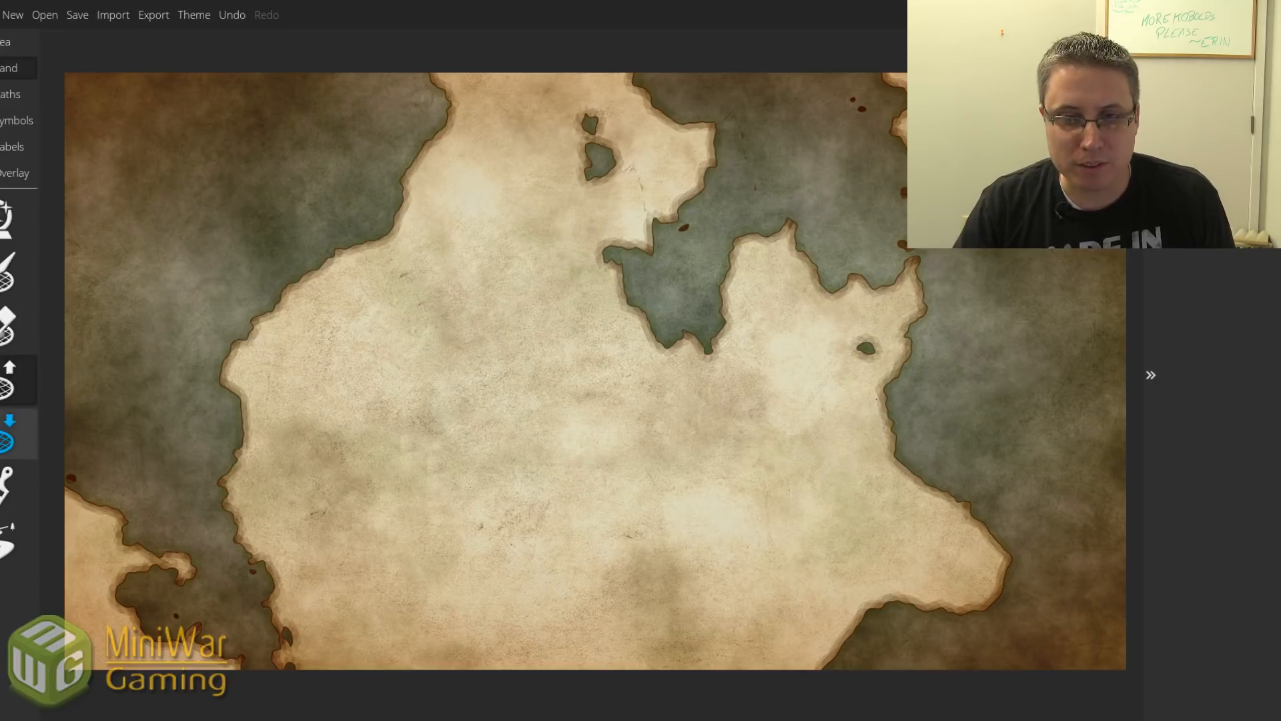
Paint an oval island in the western sea beside the main landmass.
{"action": "mouse_move", "coordinate": [182, 169]}
{"action": "left_mouse_down"}
{"action": "mouse_move", "coordinate": [163, 171]}
{"action": "mouse_move", "coordinate": [197, 170]}
{"action": "mouse_move", "coordinate": [175, 189]}
{"action": "mouse_move", "coordinate": [193, 184]}
{"action": "mouse_move", "coordinate": [186, 172]}
{"action": "left_mouse_up"}
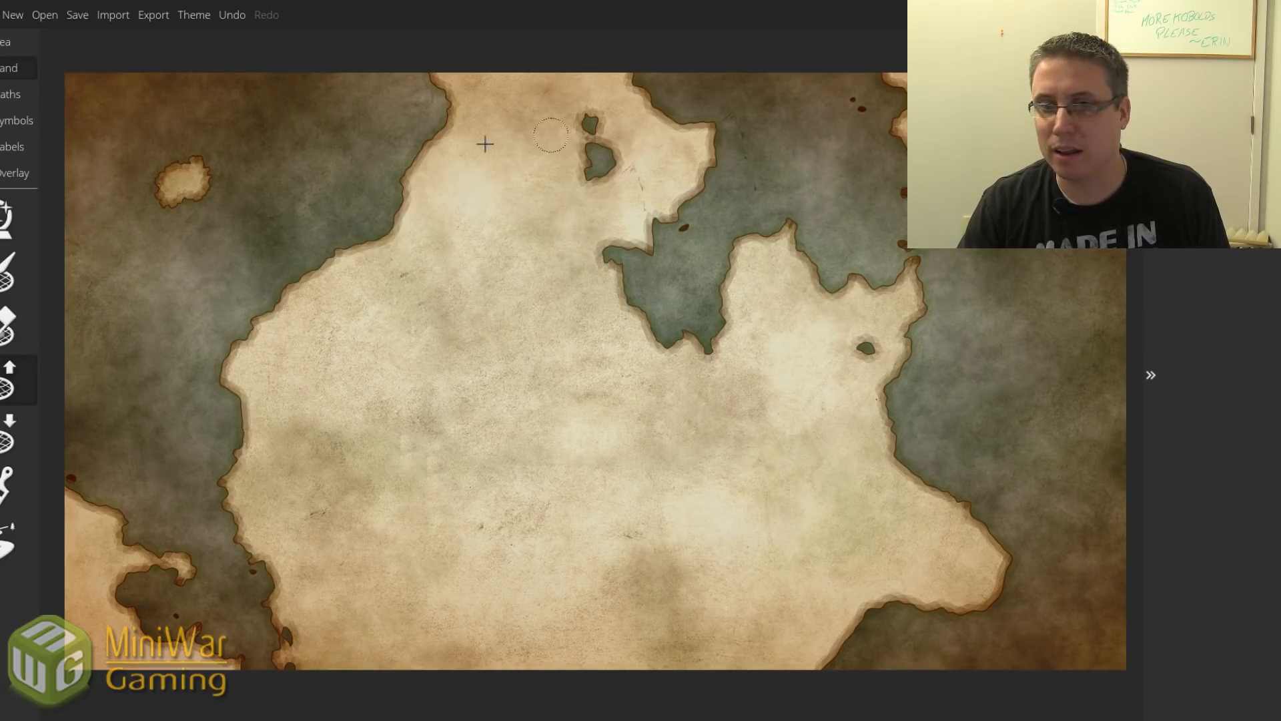
{"action": "mouse_move", "coordinate": [171, 189]}
{"action": "left_mouse_down"}
{"action": "mouse_move", "coordinate": [186, 200]}
{"action": "mouse_move", "coordinate": [199, 175]}
{"action": "mouse_move", "coordinate": [190, 217]}
{"action": "left_mouse_up"}
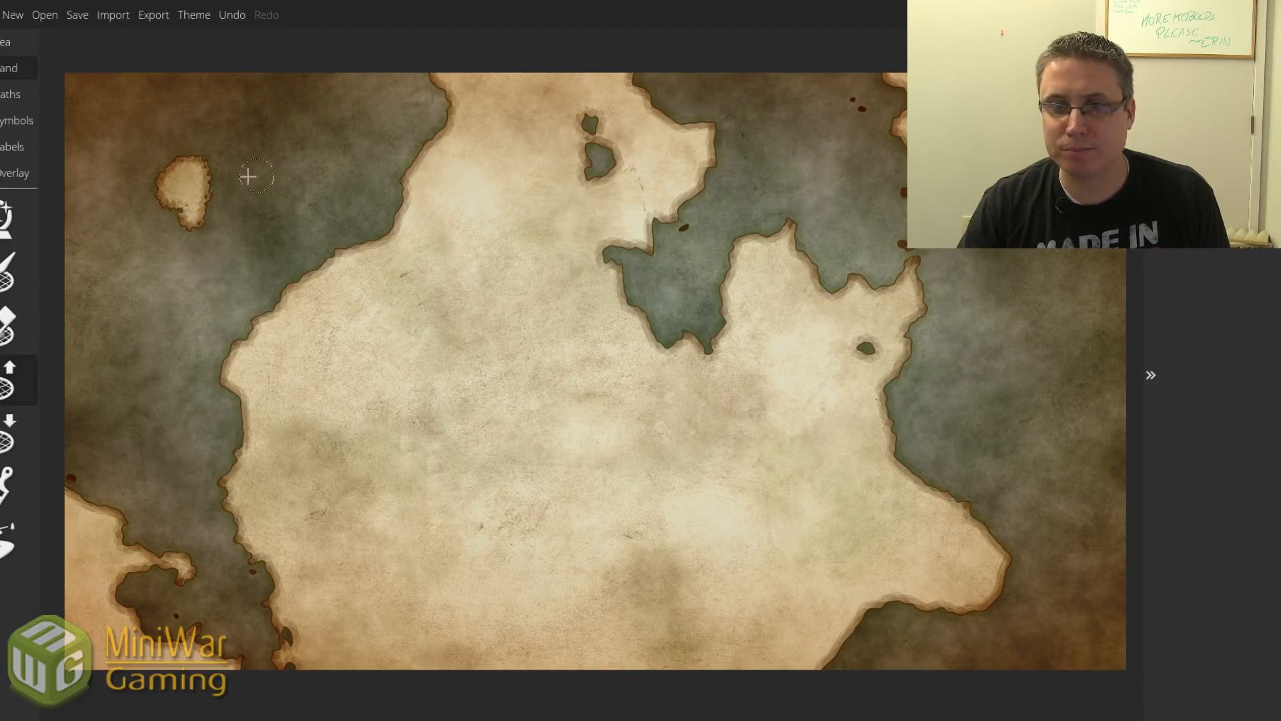
{"action": "mouse_move", "coordinate": [190, 204]}
{"action": "left_mouse_down"}
{"action": "mouse_move", "coordinate": [170, 173]}
{"action": "mouse_move", "coordinate": [192, 165]}
{"action": "mouse_move", "coordinate": [198, 204]}
{"action": "mouse_move", "coordinate": [176, 236]}
{"action": "mouse_move", "coordinate": [177, 208]}
{"action": "mouse_move", "coordinate": [166, 229]}
{"action": "mouse_move", "coordinate": [161, 206]}
{"action": "mouse_move", "coordinate": [180, 232]}
{"action": "mouse_move", "coordinate": [173, 249]}
{"action": "mouse_move", "coordinate": [170, 237]}
{"action": "mouse_move", "coordinate": [175, 247]}
{"action": "mouse_move", "coordinate": [191, 227]}
{"action": "mouse_move", "coordinate": [161, 233]}
{"action": "mouse_move", "coordinate": [203, 193]}
{"action": "left_mouse_up"}
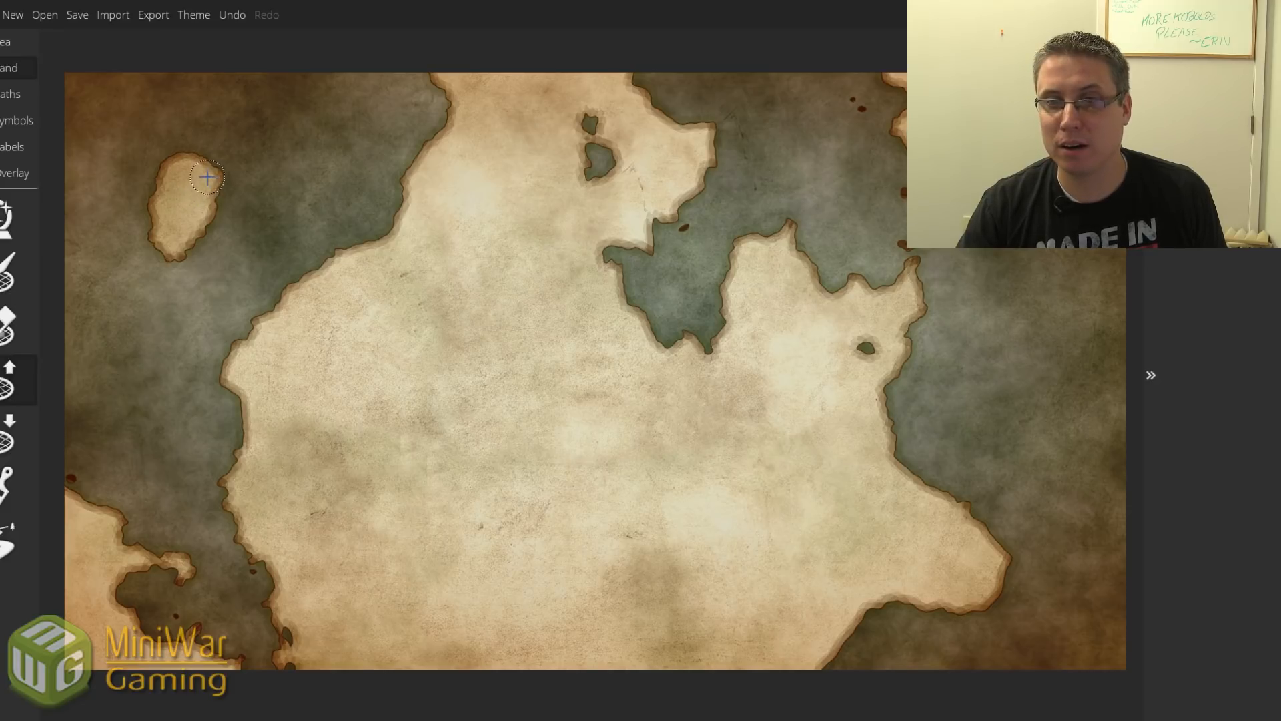
{"action": "left_click_drag", "start_coordinate": [205, 172], "coordinate": [206, 170]}
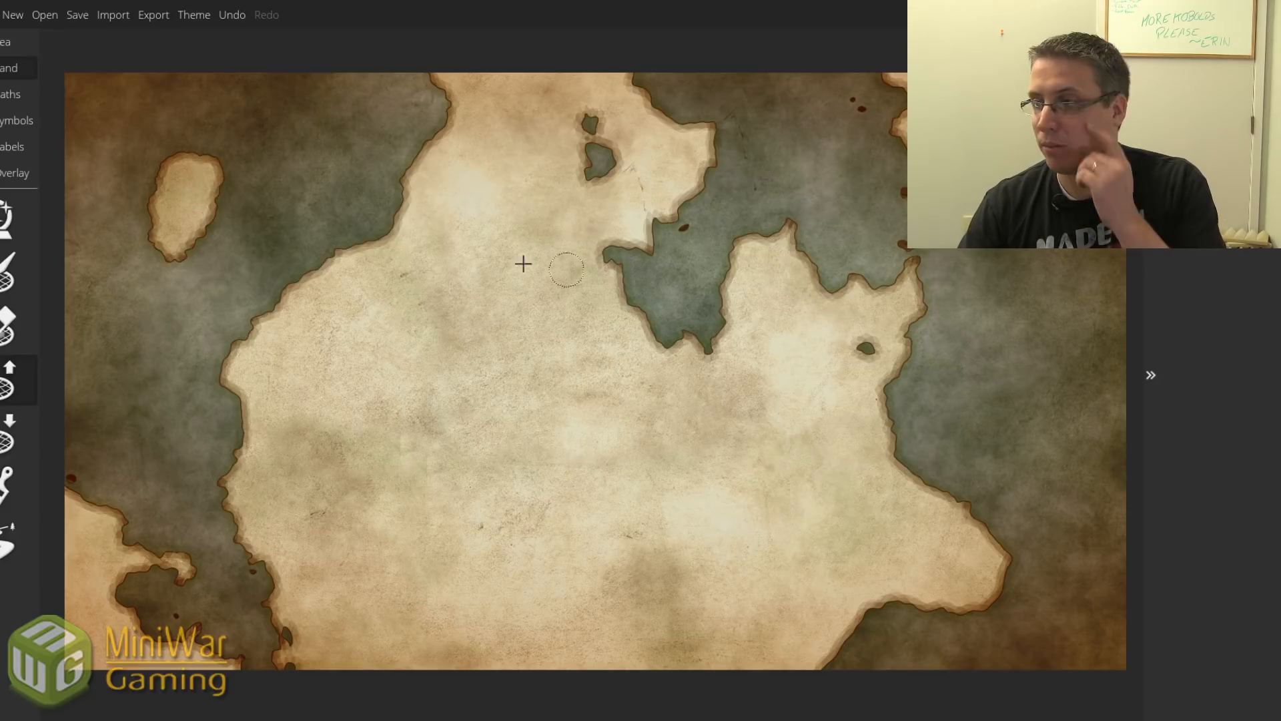
Add two small islets below the oval island, enlarging the lower one.
{"action": "left_click", "coordinate": [174, 293]}
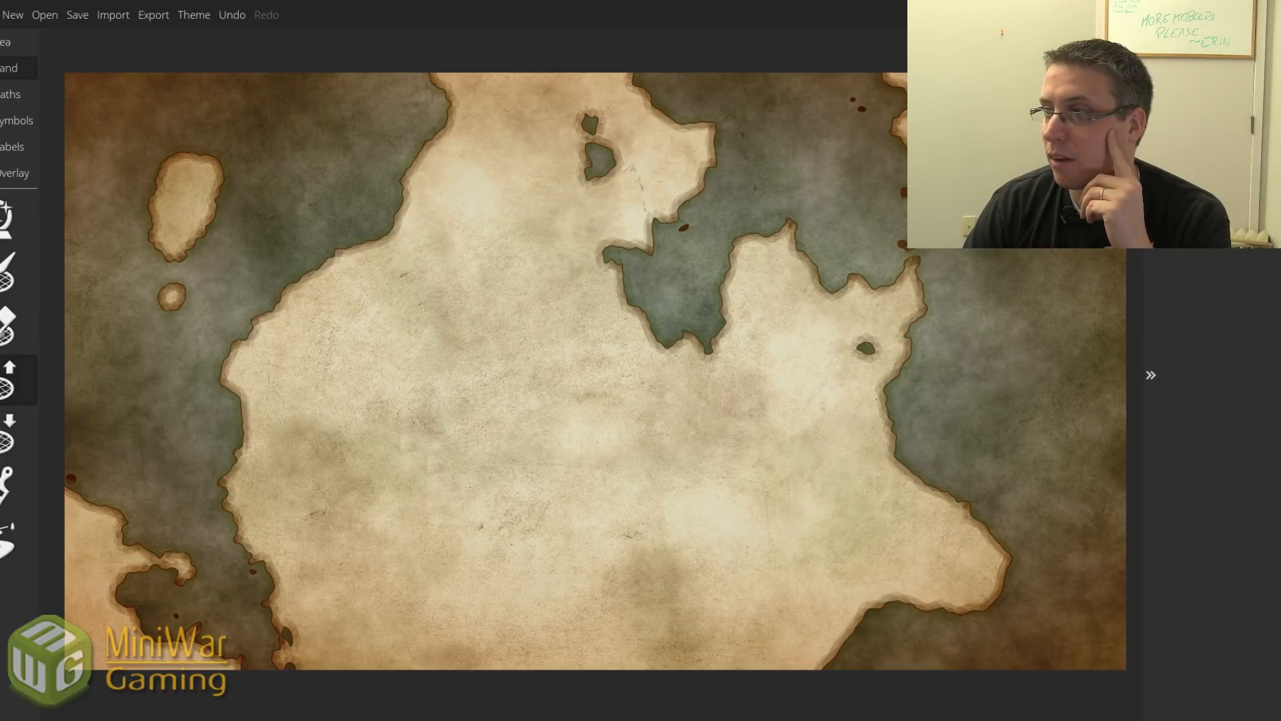
{"action": "left_click", "coordinate": [214, 263]}
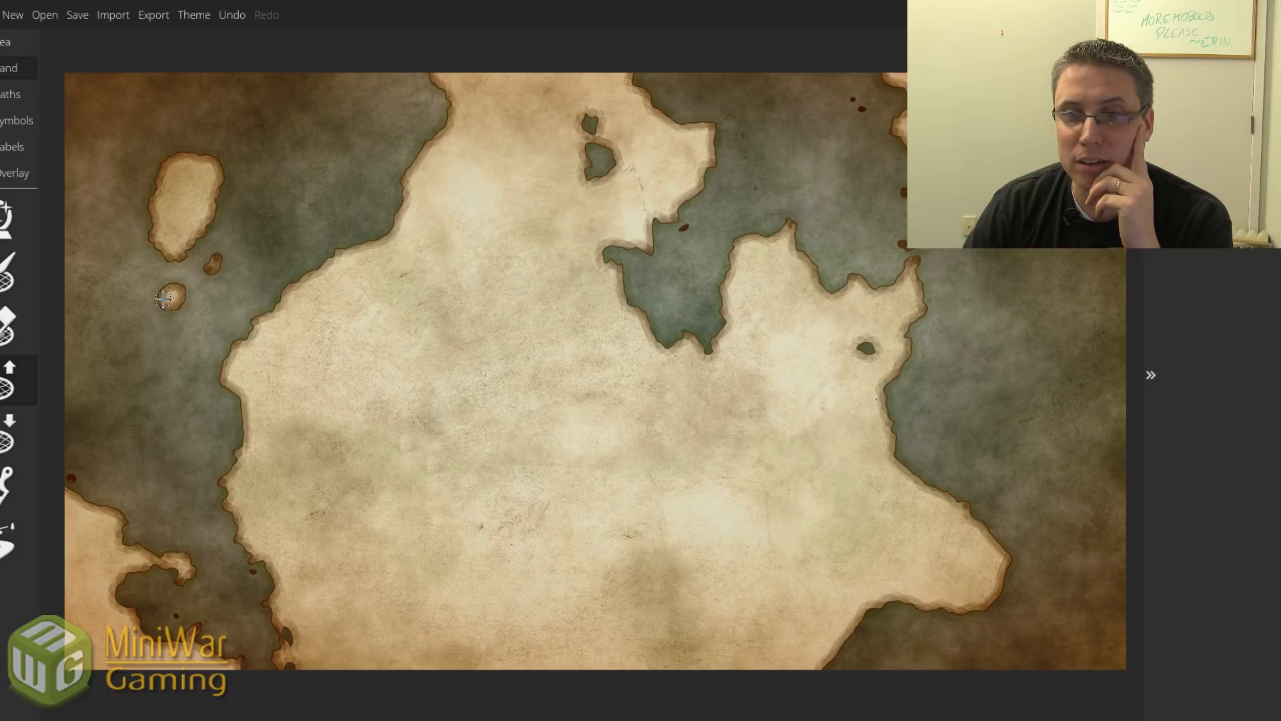
{"action": "left_click_drag", "start_coordinate": [161, 308], "coordinate": [167, 312]}
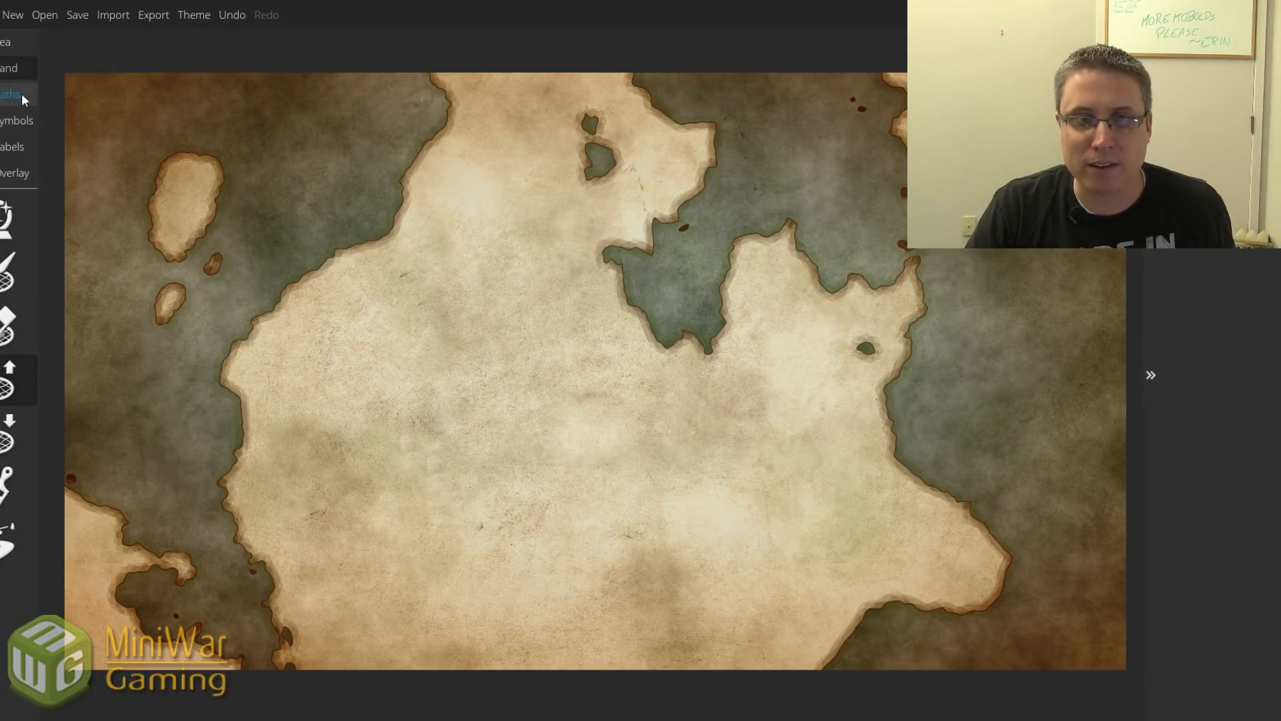
Pick a new mountain style and paint a long diagonal range from the northern inlet southwest.
{"action": "left_click", "coordinate": [16, 120]}
{"action": "left_click", "coordinate": [3, 325]}
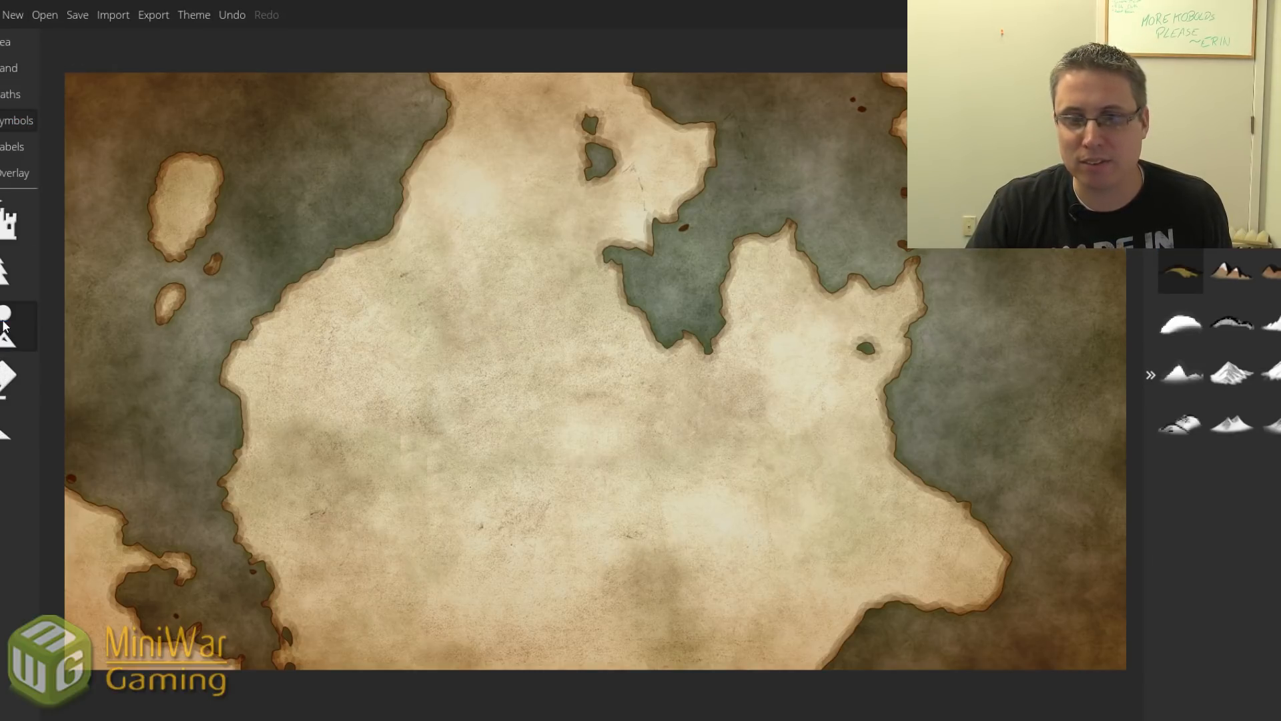
{"action": "left_click", "coordinate": [1276, 274]}
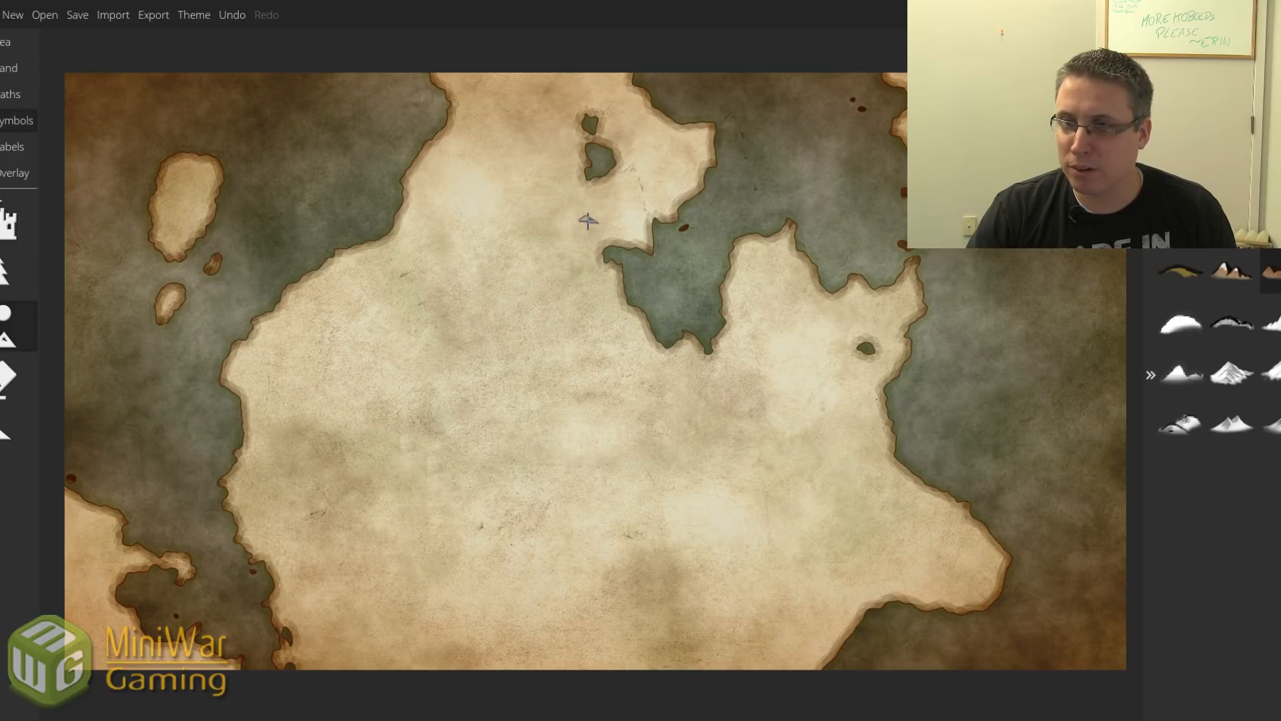
{"action": "left_click_drag", "start_coordinate": [590, 231], "coordinate": [552, 294]}
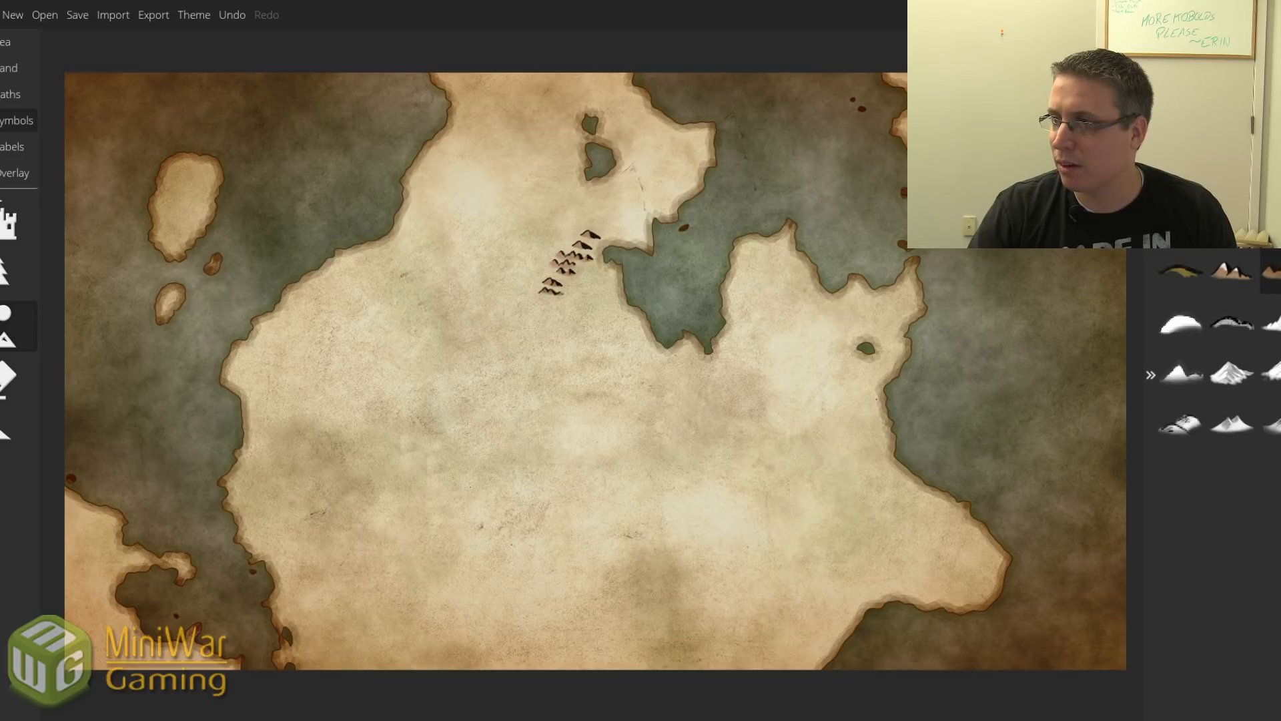
{"action": "mouse_move", "coordinate": [554, 263]}
{"action": "left_mouse_down"}
{"action": "mouse_move", "coordinate": [543, 311]}
{"action": "mouse_move", "coordinate": [563, 291]}
{"action": "mouse_move", "coordinate": [544, 328]}
{"action": "mouse_move", "coordinate": [542, 303]}
{"action": "mouse_move", "coordinate": [529, 323]}
{"action": "mouse_move", "coordinate": [523, 355]}
{"action": "mouse_move", "coordinate": [539, 334]}
{"action": "mouse_move", "coordinate": [538, 359]}
{"action": "mouse_move", "coordinate": [470, 462]}
{"action": "mouse_move", "coordinate": [476, 449]}
{"action": "mouse_move", "coordinate": [452, 466]}
{"action": "mouse_move", "coordinate": [475, 443]}
{"action": "mouse_move", "coordinate": [422, 510]}
{"action": "mouse_move", "coordinate": [422, 498]}
{"action": "mouse_move", "coordinate": [377, 535]}
{"action": "mouse_move", "coordinate": [388, 522]}
{"action": "mouse_move", "coordinate": [271, 556]}
{"action": "left_mouse_up"}
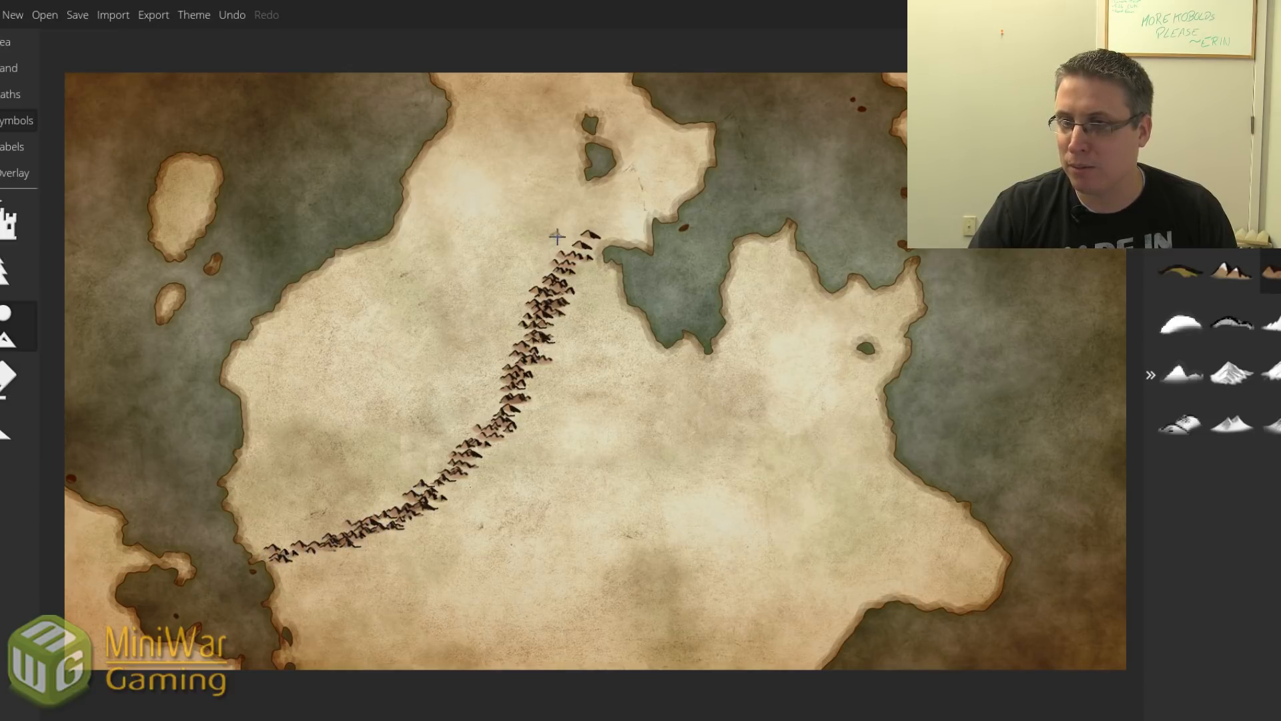
{"action": "left_click_drag", "start_coordinate": [587, 235], "coordinate": [606, 228]}
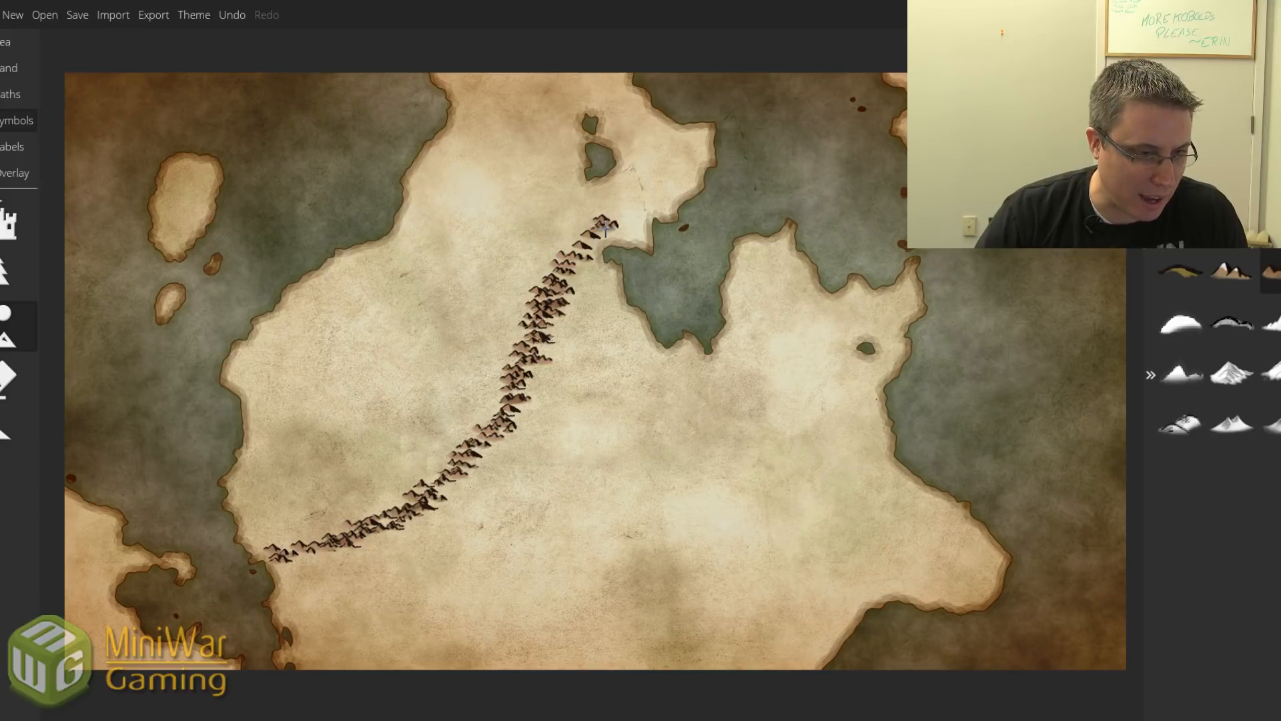
{"action": "left_click_drag", "start_coordinate": [605, 228], "coordinate": [619, 212]}
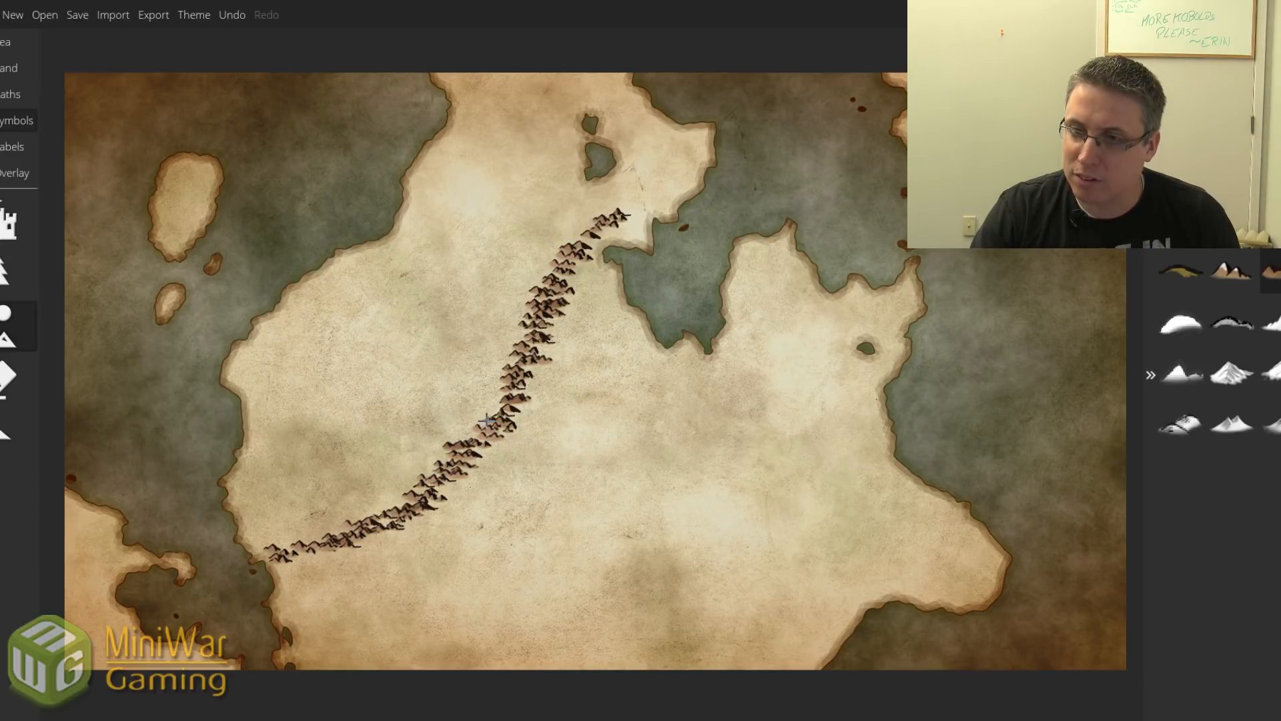
{"action": "mouse_move", "coordinate": [486, 421]}
{"action": "left_mouse_down"}
{"action": "mouse_move", "coordinate": [461, 437]}
{"action": "mouse_move", "coordinate": [494, 407]}
{"action": "mouse_move", "coordinate": [479, 457]}
{"action": "left_mouse_up"}
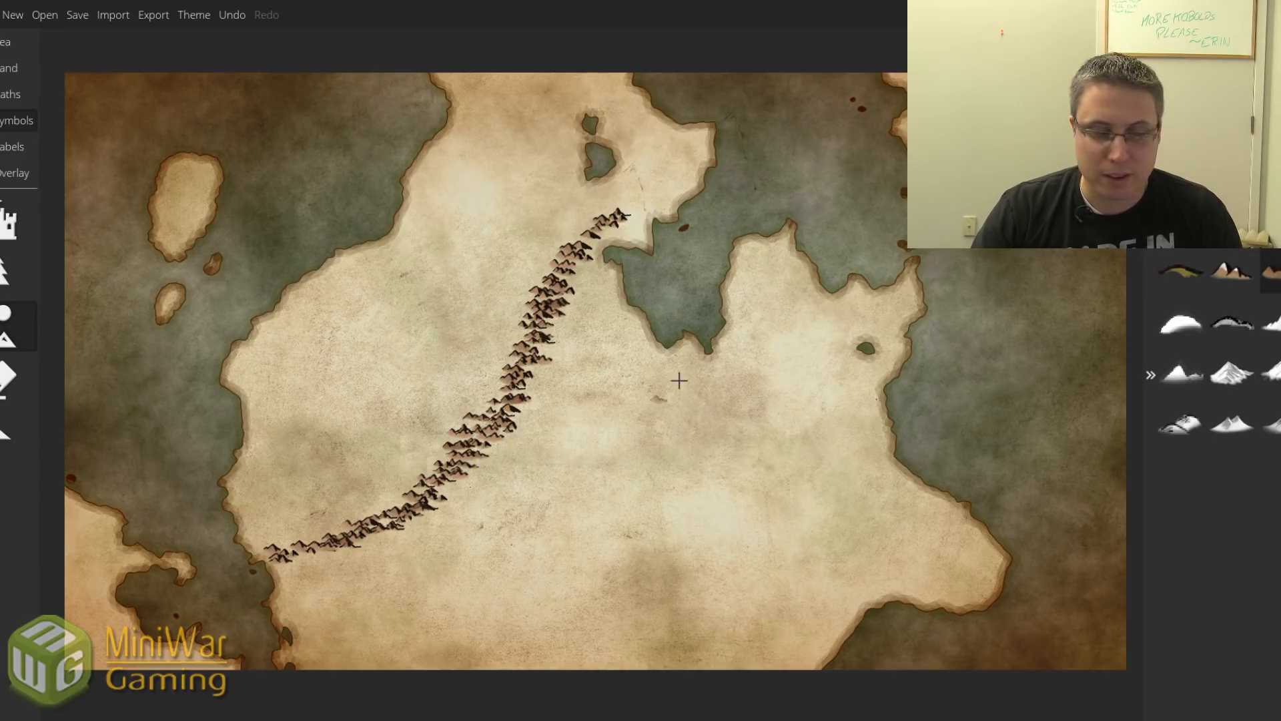
{"action": "left_click_drag", "start_coordinate": [393, 504], "coordinate": [413, 492]}
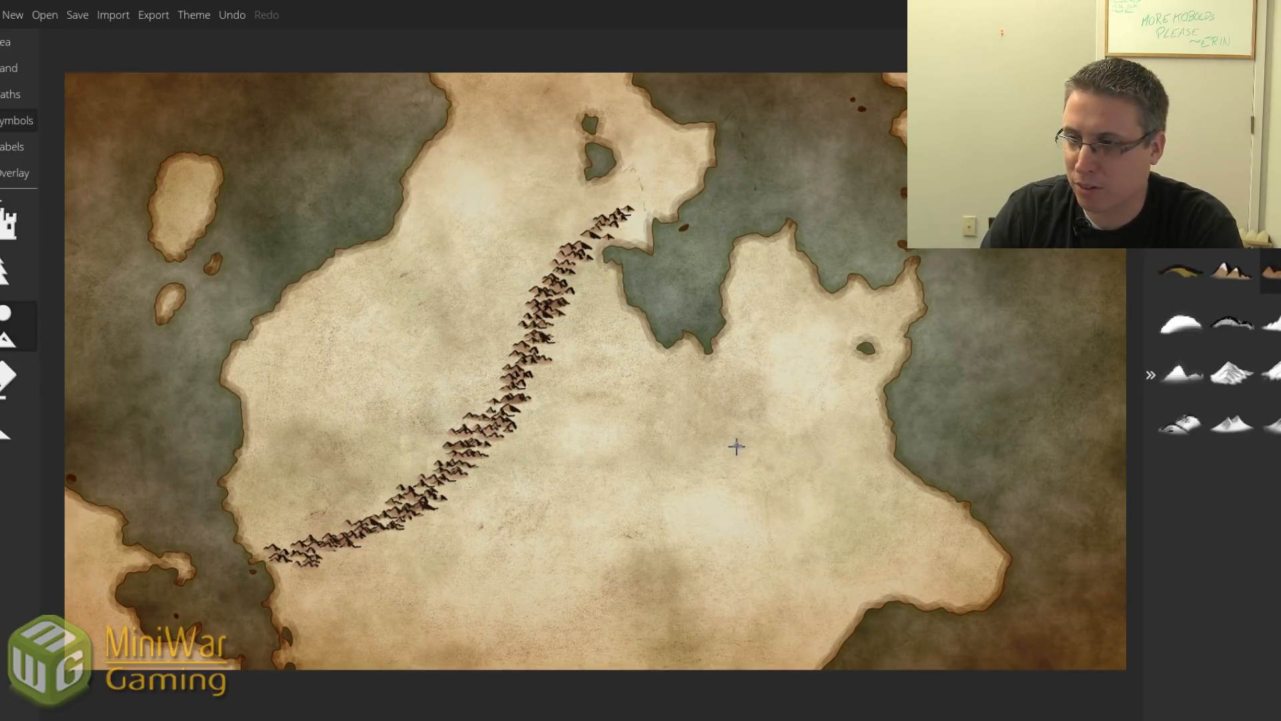
Add a shorter range on the eastern peninsula and a mountain cluster along the northern coast.
{"action": "mouse_move", "coordinate": [736, 447]}
{"action": "left_mouse_down"}
{"action": "mouse_move", "coordinate": [777, 508]}
{"action": "mouse_move", "coordinate": [765, 506]}
{"action": "mouse_move", "coordinate": [754, 447]}
{"action": "mouse_move", "coordinate": [807, 544]}
{"action": "mouse_move", "coordinate": [784, 505]}
{"action": "mouse_move", "coordinate": [791, 544]}
{"action": "mouse_move", "coordinate": [744, 387]}
{"action": "left_mouse_up"}
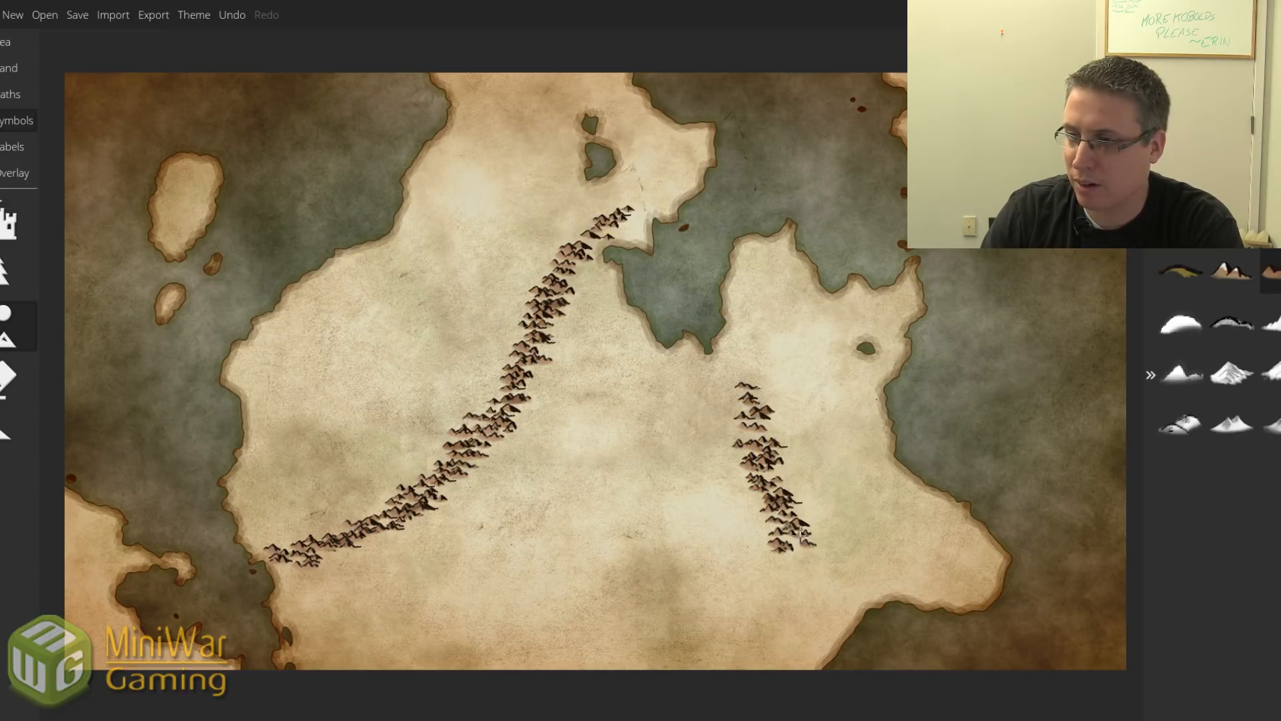
{"action": "mouse_move", "coordinate": [800, 534]}
{"action": "left_mouse_down"}
{"action": "mouse_move", "coordinate": [824, 571]}
{"action": "mouse_move", "coordinate": [797, 564]}
{"action": "left_mouse_up"}
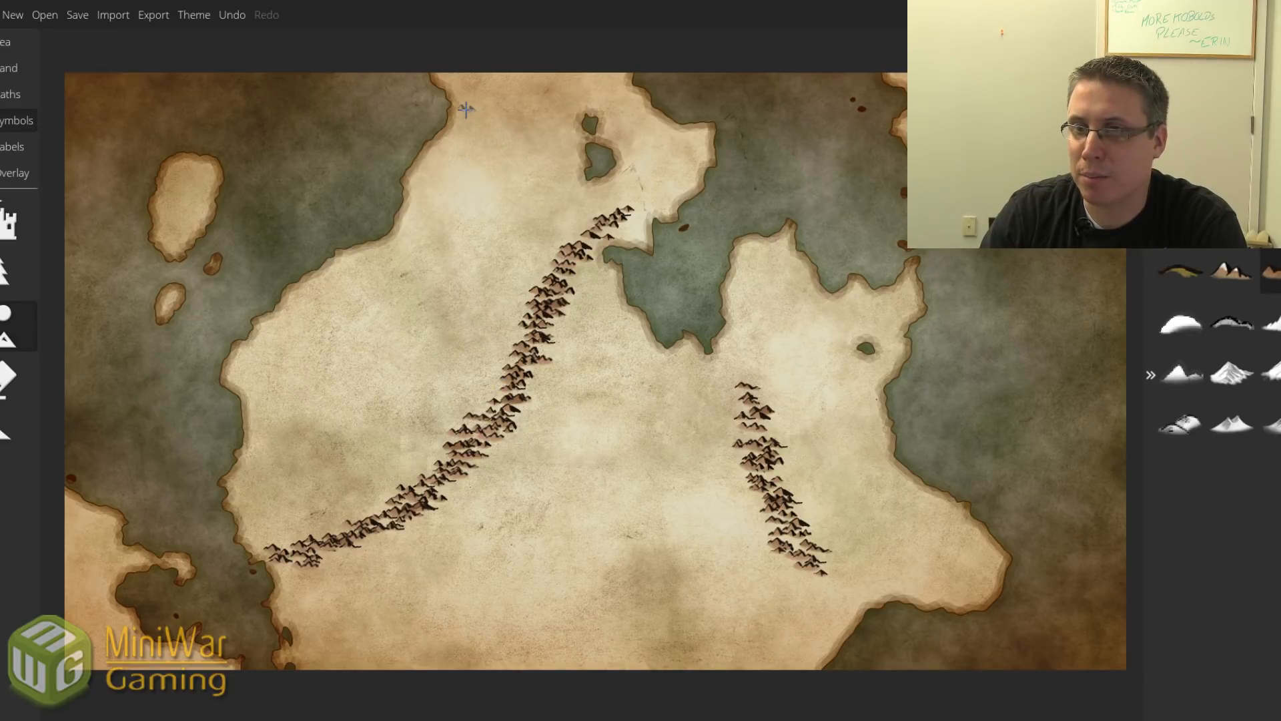
{"action": "mouse_move", "coordinate": [467, 102]}
{"action": "left_mouse_down"}
{"action": "mouse_move", "coordinate": [461, 136]}
{"action": "mouse_move", "coordinate": [471, 124]}
{"action": "mouse_move", "coordinate": [435, 161]}
{"action": "mouse_move", "coordinate": [454, 133]}
{"action": "left_mouse_up"}
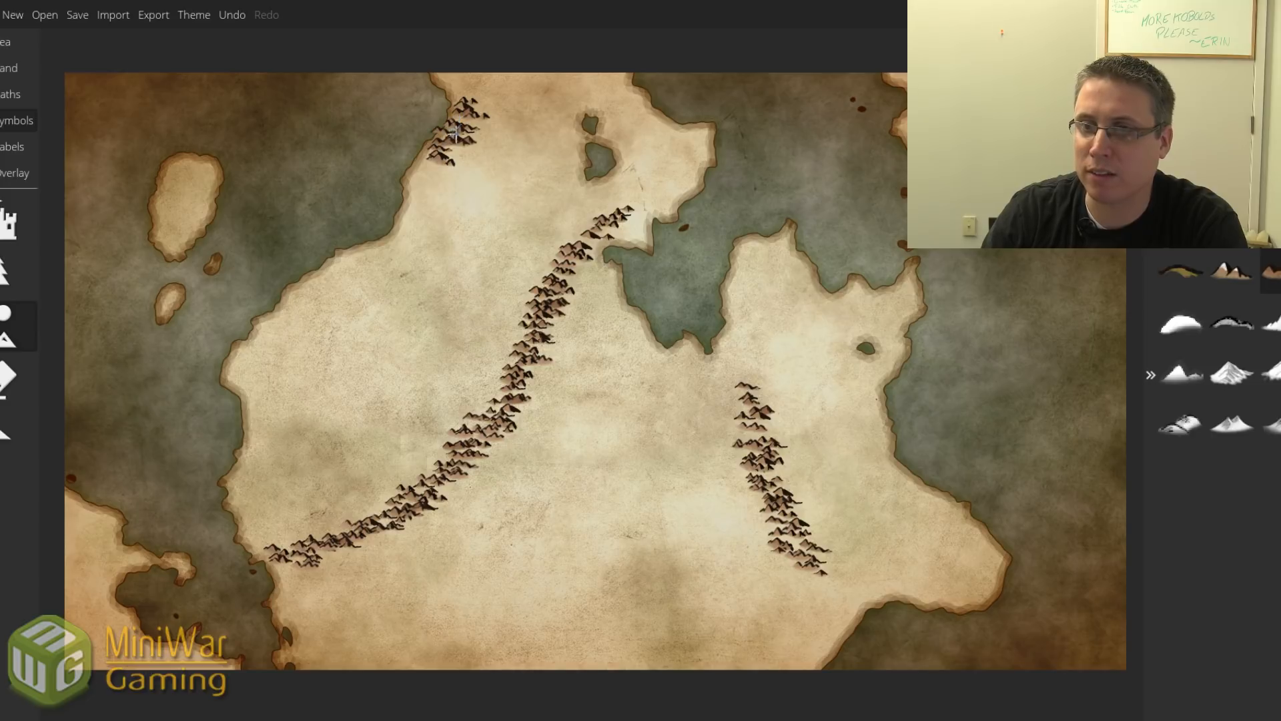
{"action": "left_click_drag", "start_coordinate": [423, 181], "coordinate": [415, 203]}
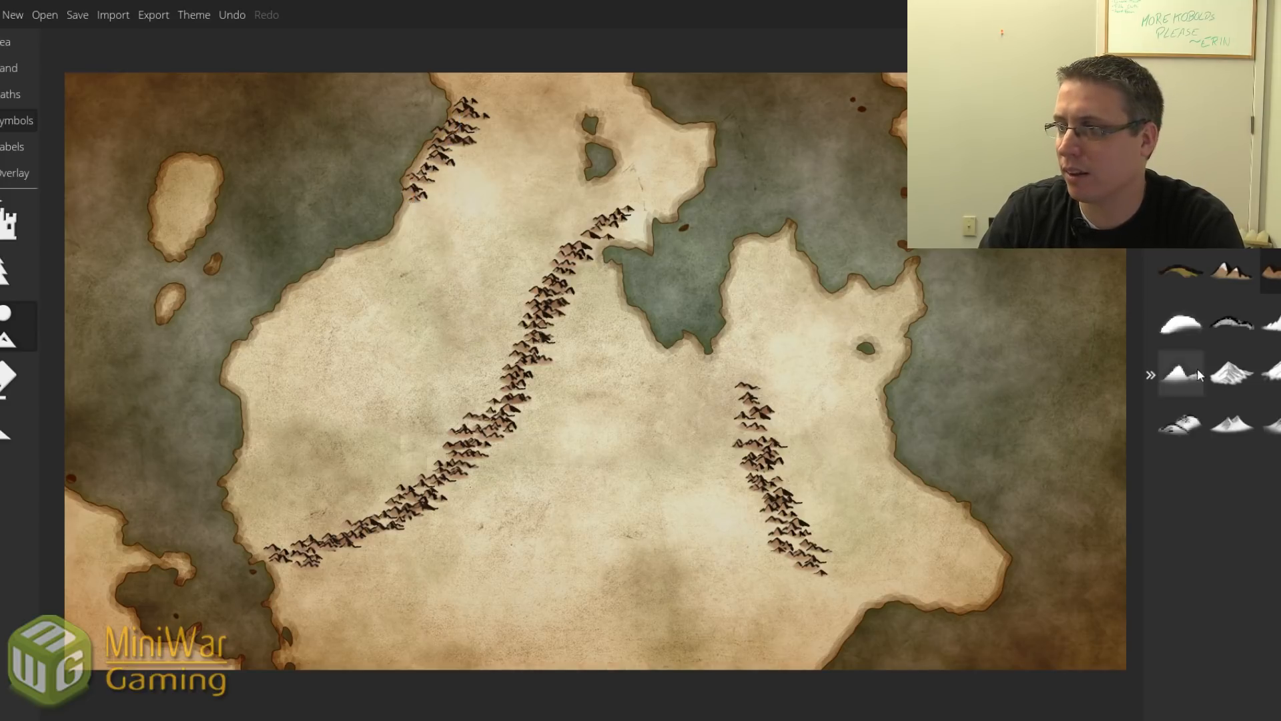
Brush snow-capped peaks along the northern coasts, then a brown mountain spur across the western land.
{"action": "left_click", "coordinate": [1220, 285]}
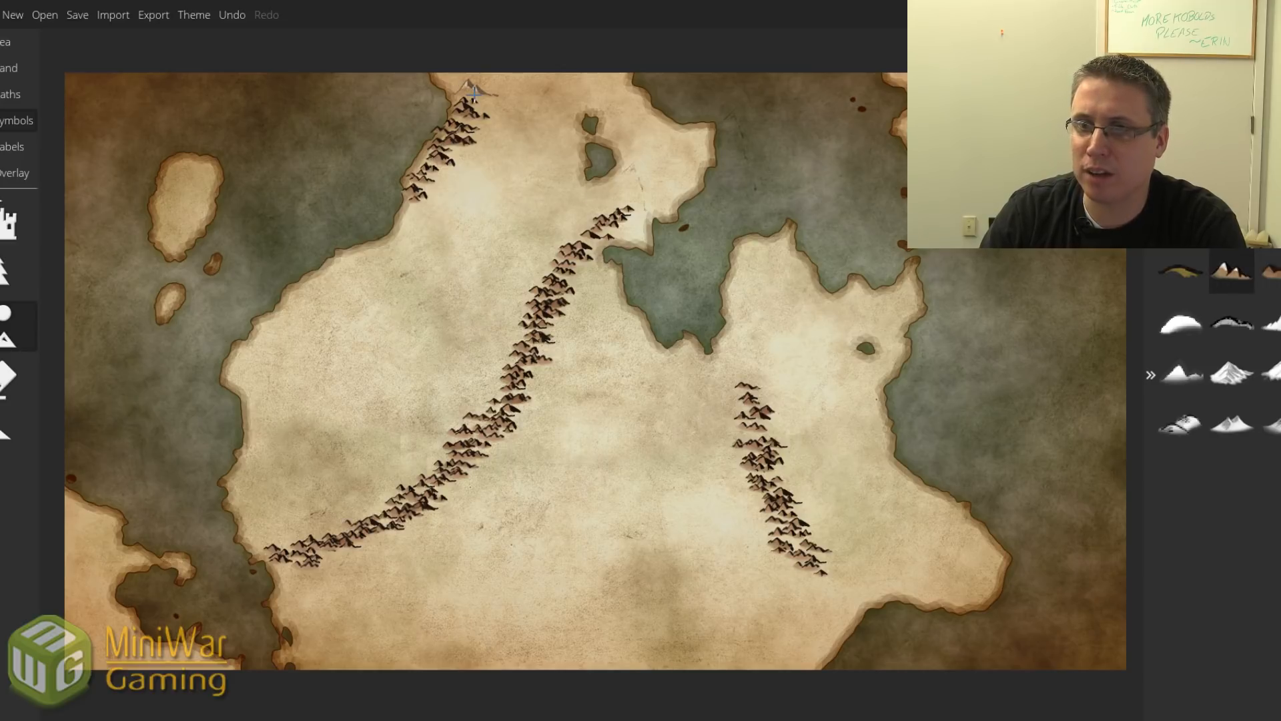
{"action": "left_click", "coordinate": [475, 93]}
{"action": "mouse_move", "coordinate": [475, 93]}
{"action": "left_mouse_down"}
{"action": "mouse_move", "coordinate": [495, 138]}
{"action": "mouse_move", "coordinate": [485, 124]}
{"action": "mouse_move", "coordinate": [497, 86]}
{"action": "mouse_move", "coordinate": [472, 158]}
{"action": "left_mouse_up"}
{"action": "left_click_drag", "start_coordinate": [626, 91], "coordinate": [689, 133]}
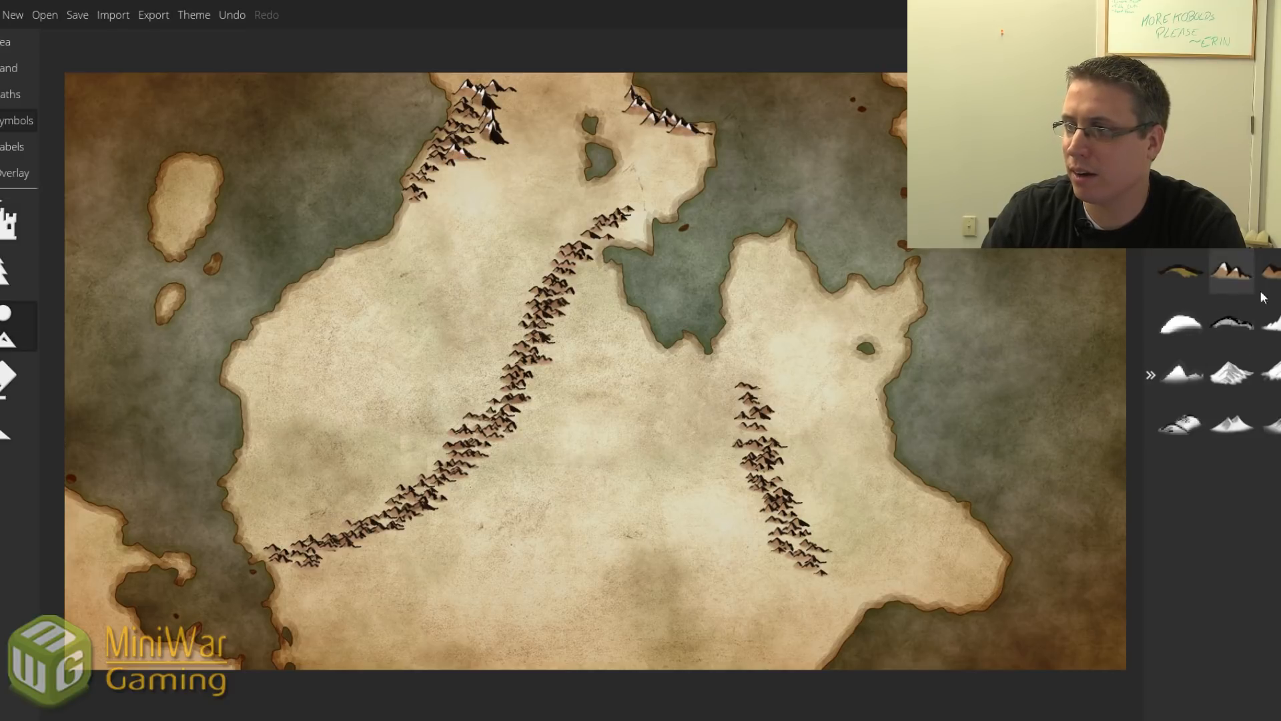
{"action": "left_click", "coordinate": [1268, 273]}
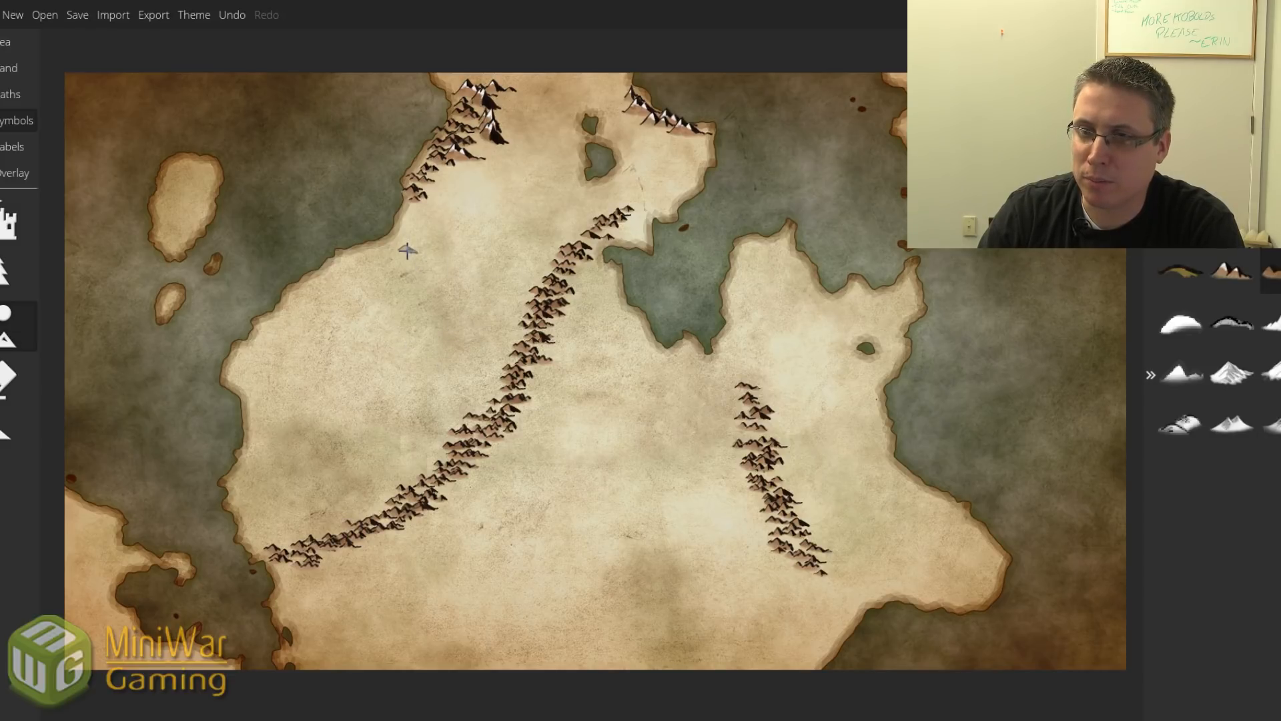
{"action": "mouse_move", "coordinate": [407, 250]}
{"action": "left_mouse_down"}
{"action": "mouse_move", "coordinate": [444, 287]}
{"action": "mouse_move", "coordinate": [422, 265]}
{"action": "mouse_move", "coordinate": [438, 273]}
{"action": "mouse_move", "coordinate": [444, 303]}
{"action": "mouse_move", "coordinate": [405, 265]}
{"action": "mouse_move", "coordinate": [403, 235]}
{"action": "mouse_move", "coordinate": [464, 323]}
{"action": "mouse_move", "coordinate": [517, 335]}
{"action": "left_mouse_up"}
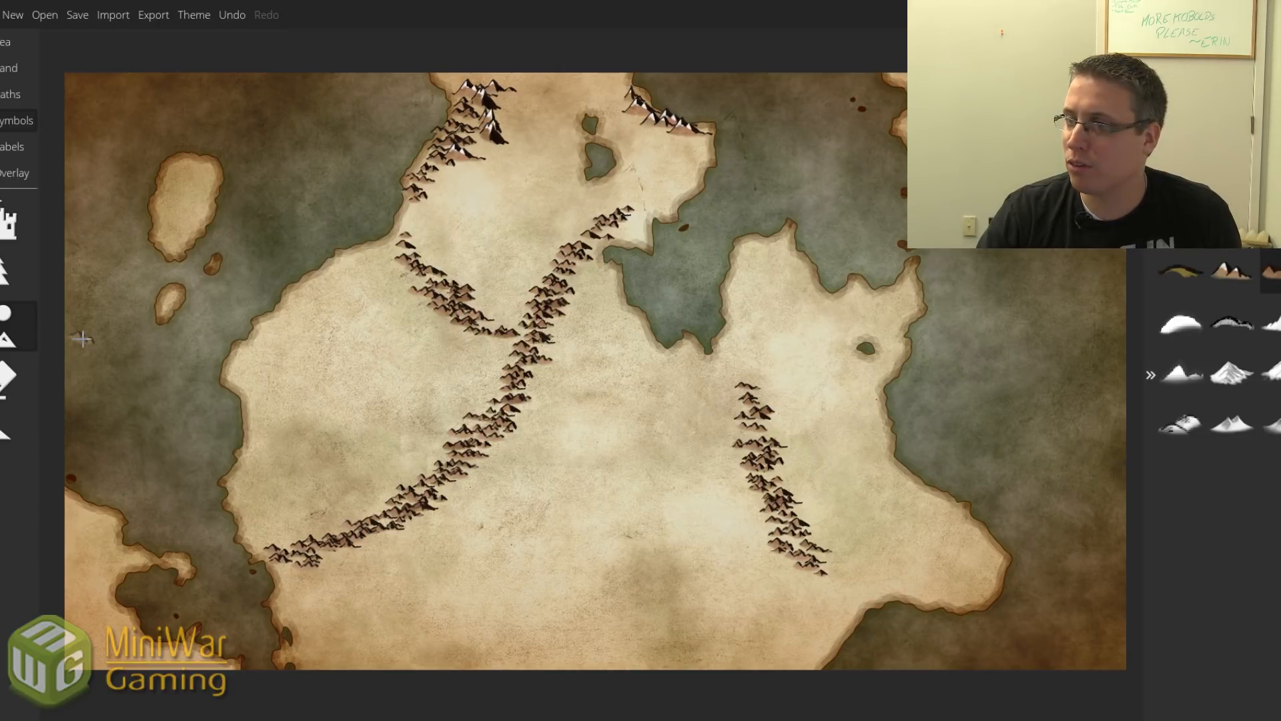
Erase the long range's southwestern tail and rebuild mountains at its new southern end.
{"action": "left_click", "coordinate": [20, 379]}
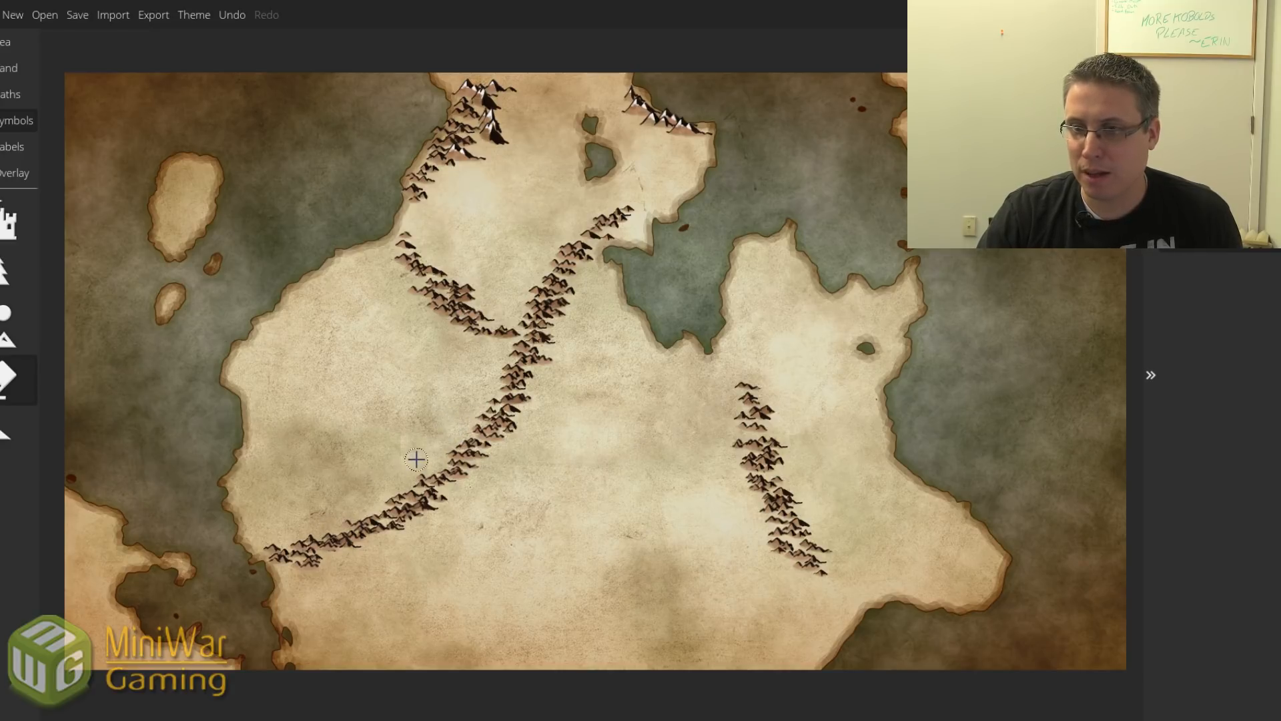
{"action": "mouse_move", "coordinate": [399, 475]}
{"action": "left_mouse_down"}
{"action": "mouse_move", "coordinate": [394, 502]}
{"action": "mouse_move", "coordinate": [321, 558]}
{"action": "mouse_move", "coordinate": [289, 544]}
{"action": "mouse_move", "coordinate": [303, 550]}
{"action": "left_mouse_up"}
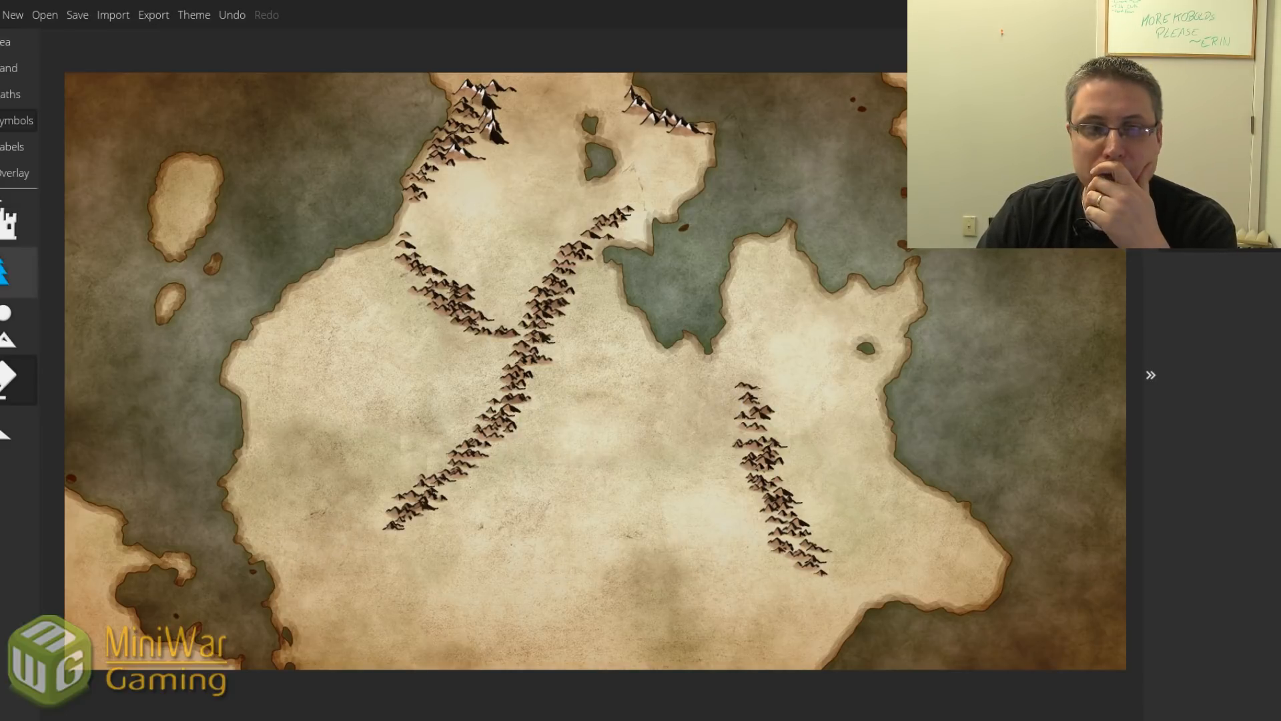
{"action": "left_click", "coordinate": [12, 326]}
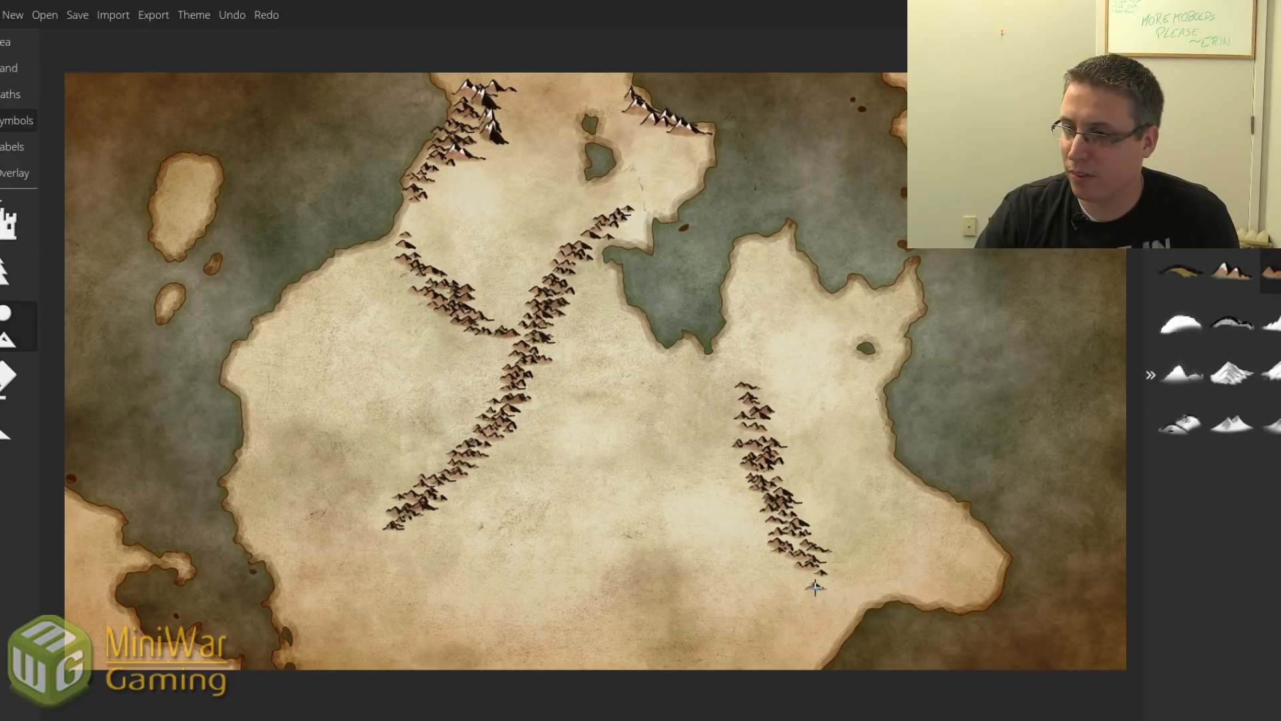
{"action": "left_click_drag", "start_coordinate": [815, 586], "coordinate": [827, 599]}
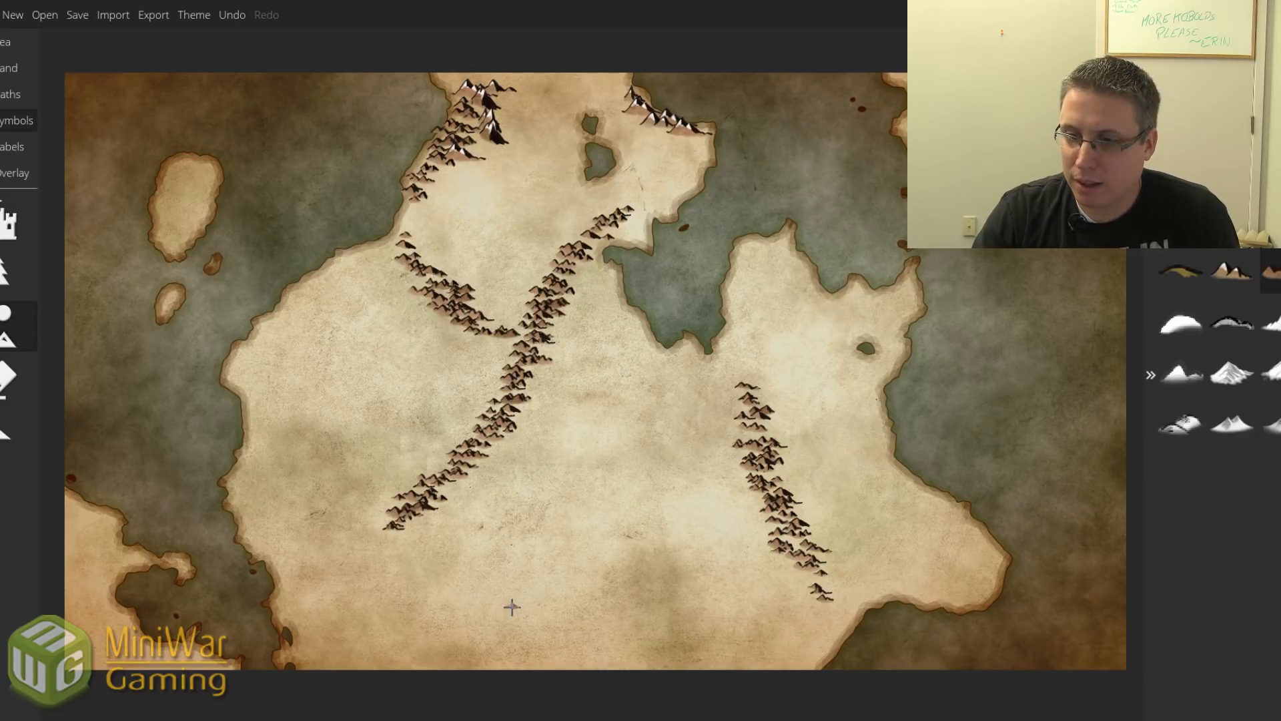
Paint mountains along the southwest coast and a short line on the western oval island.
{"action": "left_click_drag", "start_coordinate": [297, 603], "coordinate": [316, 652]}
{"action": "left_click_drag", "start_coordinate": [280, 567], "coordinate": [341, 655]}
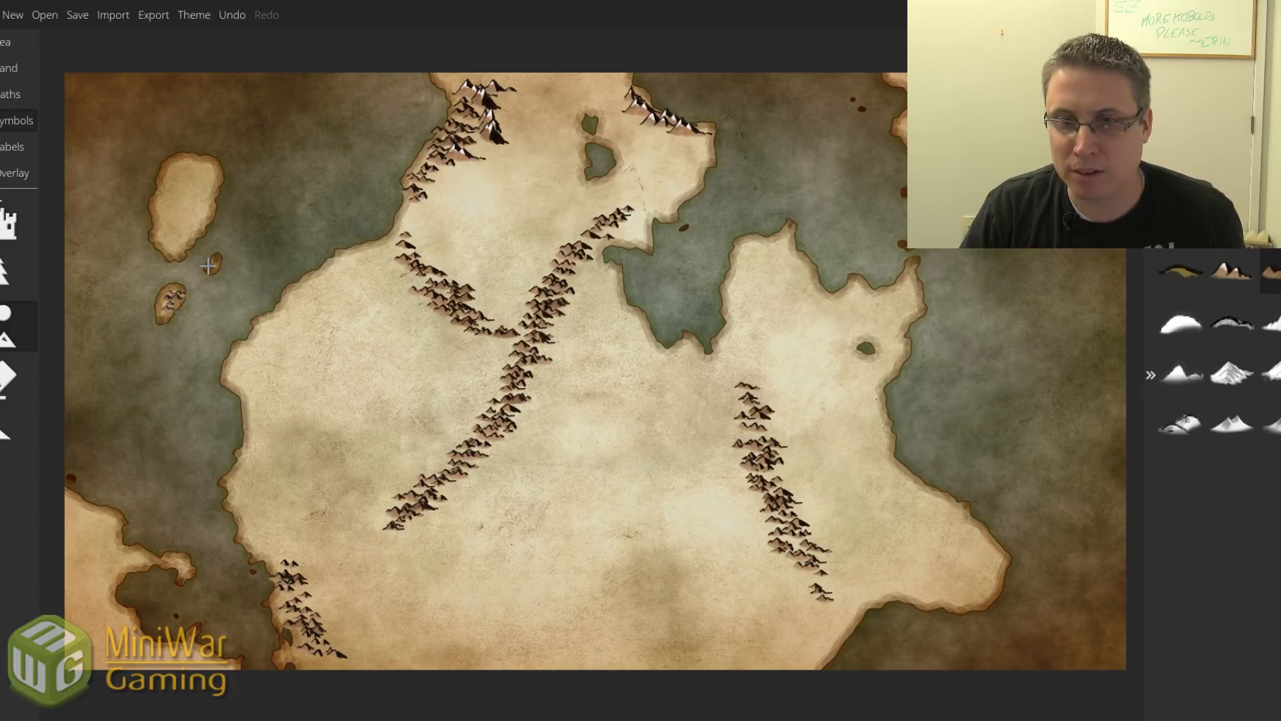
{"action": "left_click", "coordinate": [209, 176]}
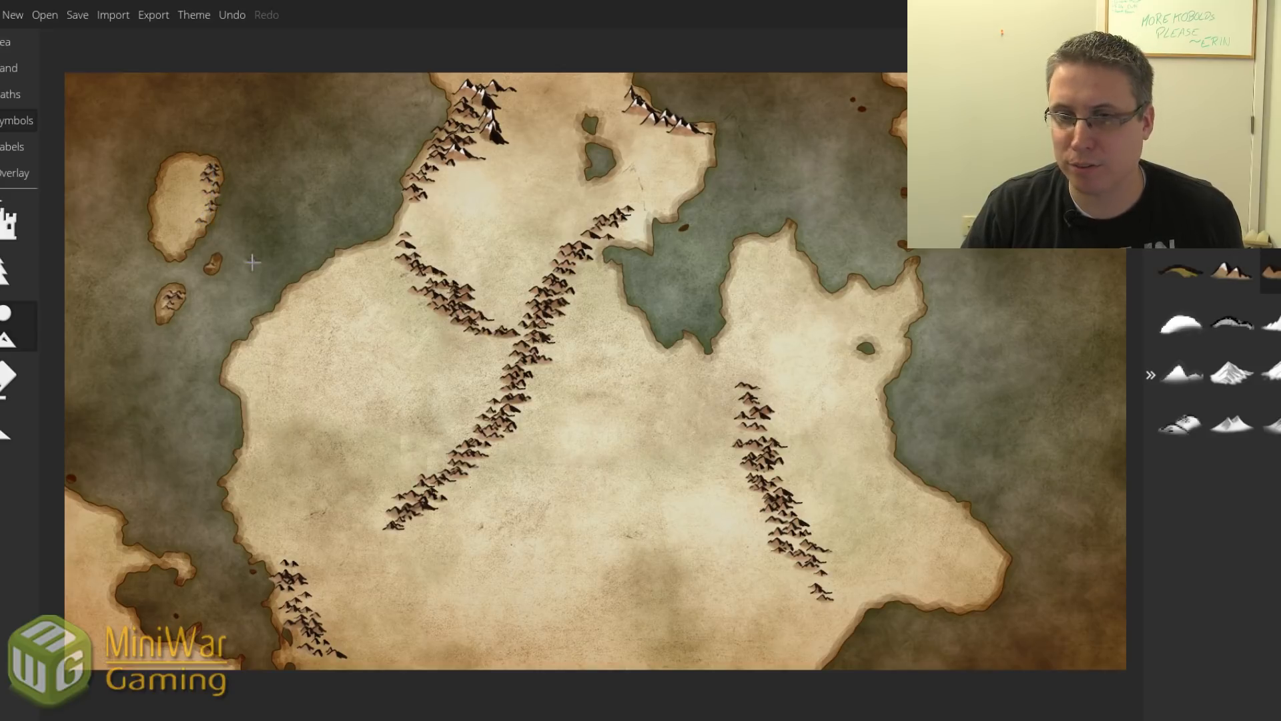
{"action": "left_click", "coordinate": [200, 234]}
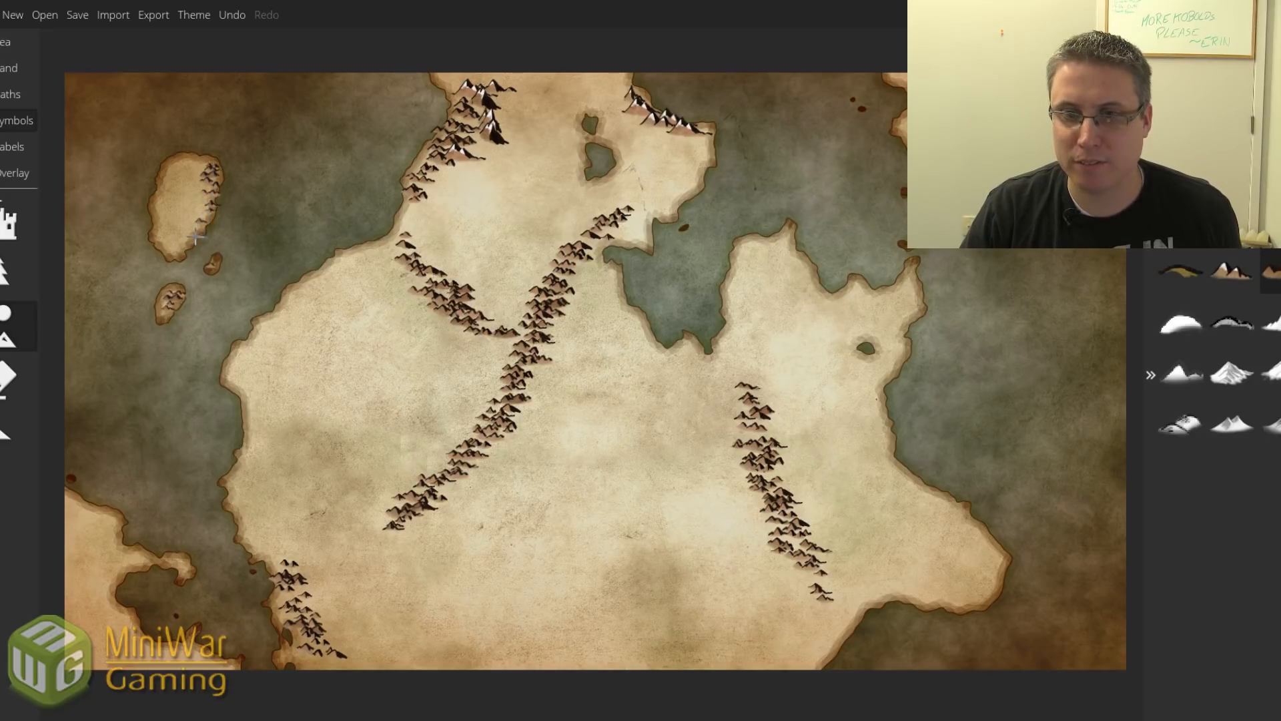
Brush green pine trees across the slopes below the snowy northwestern mountains.
{"action": "left_click", "coordinate": [7, 270]}
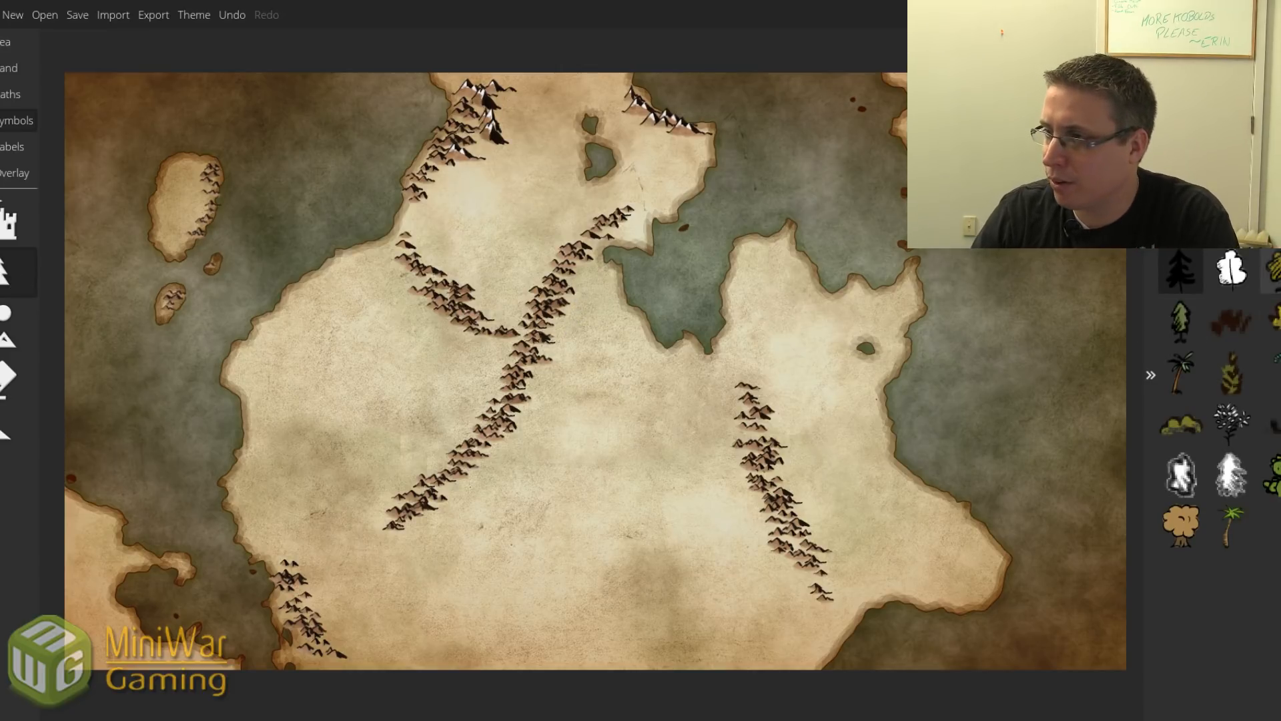
{"action": "left_click", "coordinate": [1192, 323]}
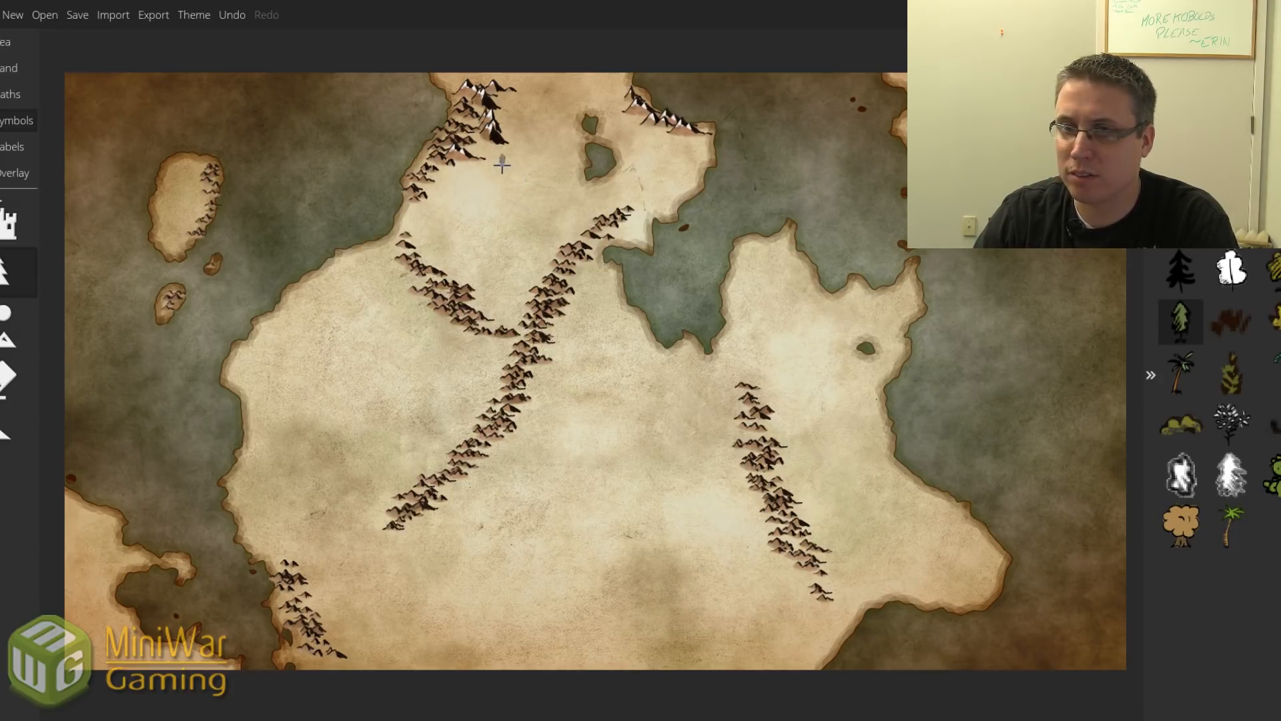
{"action": "mouse_move", "coordinate": [487, 156]}
{"action": "left_mouse_down"}
{"action": "mouse_move", "coordinate": [462, 189]}
{"action": "mouse_move", "coordinate": [462, 172]}
{"action": "mouse_move", "coordinate": [444, 193]}
{"action": "mouse_move", "coordinate": [454, 196]}
{"action": "mouse_move", "coordinate": [444, 178]}
{"action": "mouse_move", "coordinate": [428, 209]}
{"action": "mouse_move", "coordinate": [493, 139]}
{"action": "left_mouse_up"}
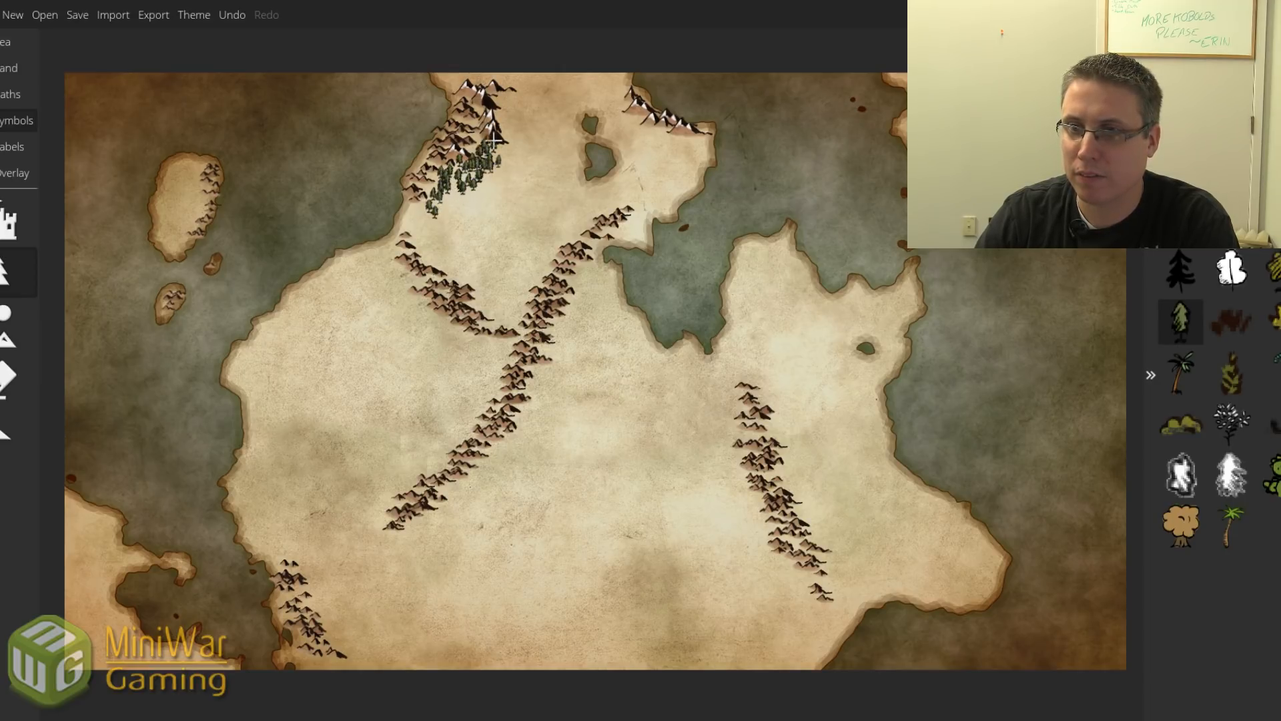
{"action": "left_click_drag", "start_coordinate": [438, 200], "coordinate": [410, 212]}
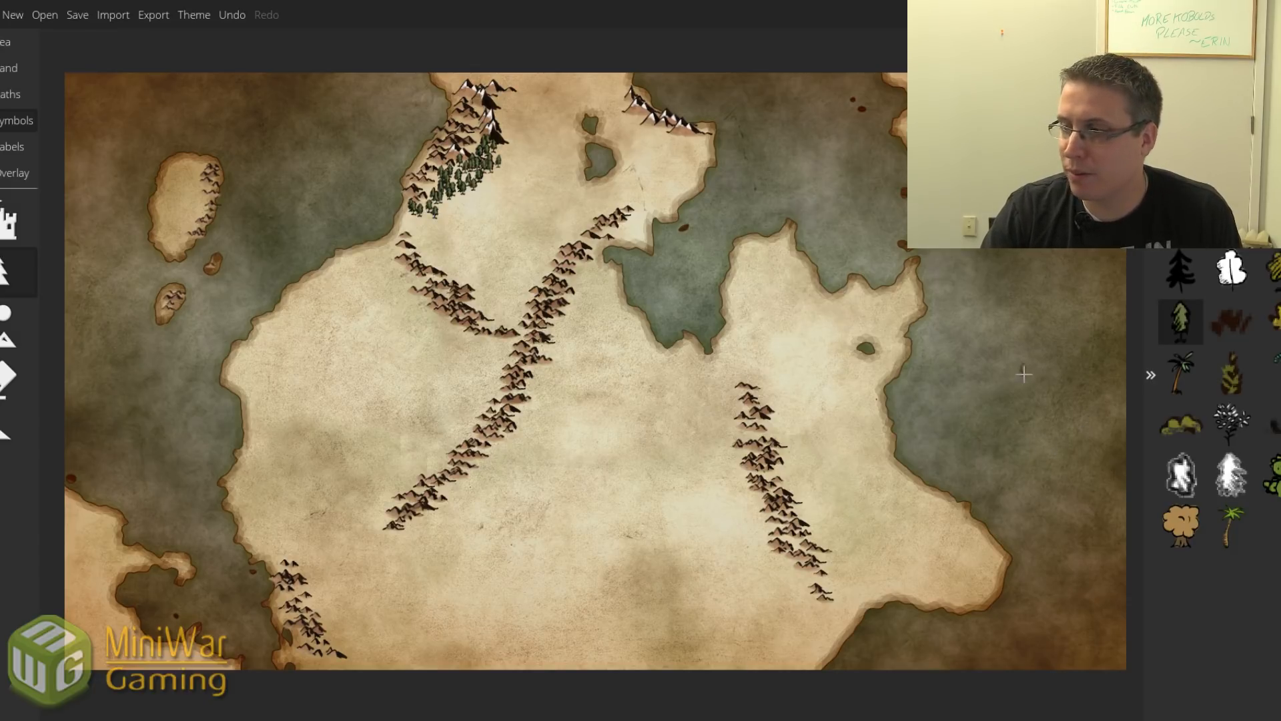
{"action": "left_click", "coordinate": [8, 327]}
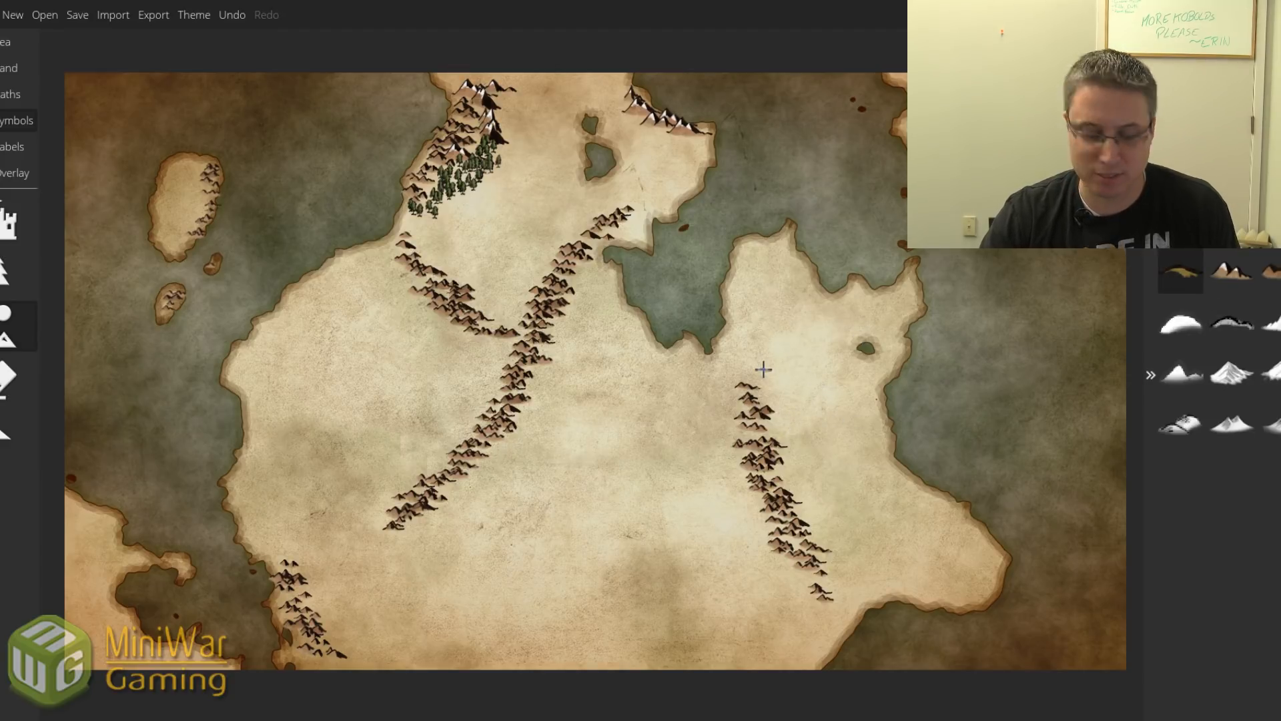
{"action": "scroll", "coordinate": [761, 367], "scroll_direction": "up", "scroll_amount": 2}
{"action": "scroll", "coordinate": [761, 367], "scroll_direction": "up", "scroll_amount": 5}
{"action": "scroll", "coordinate": [761, 367], "scroll_direction": "up", "scroll_amount": 3}
{"action": "scroll", "coordinate": [760, 368], "scroll_direction": "down", "scroll_amount": 3}
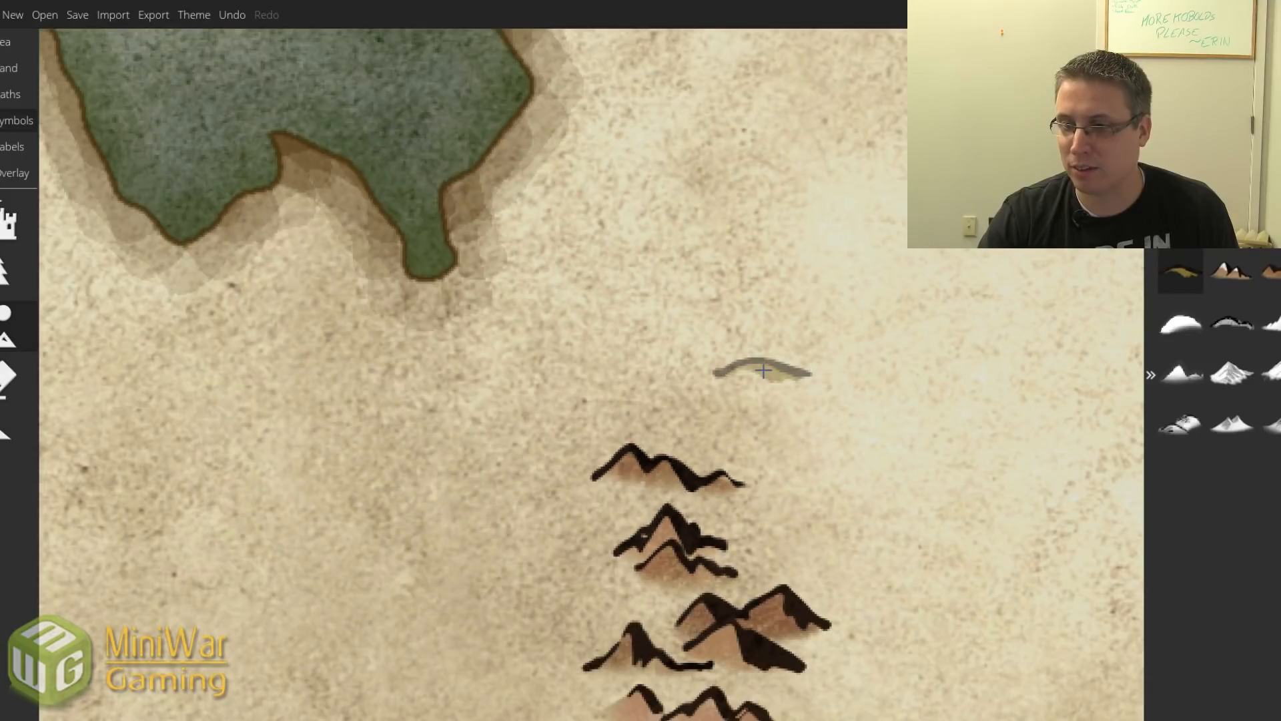
{"action": "scroll", "coordinate": [763, 458], "scroll_direction": "down", "scroll_amount": 6}
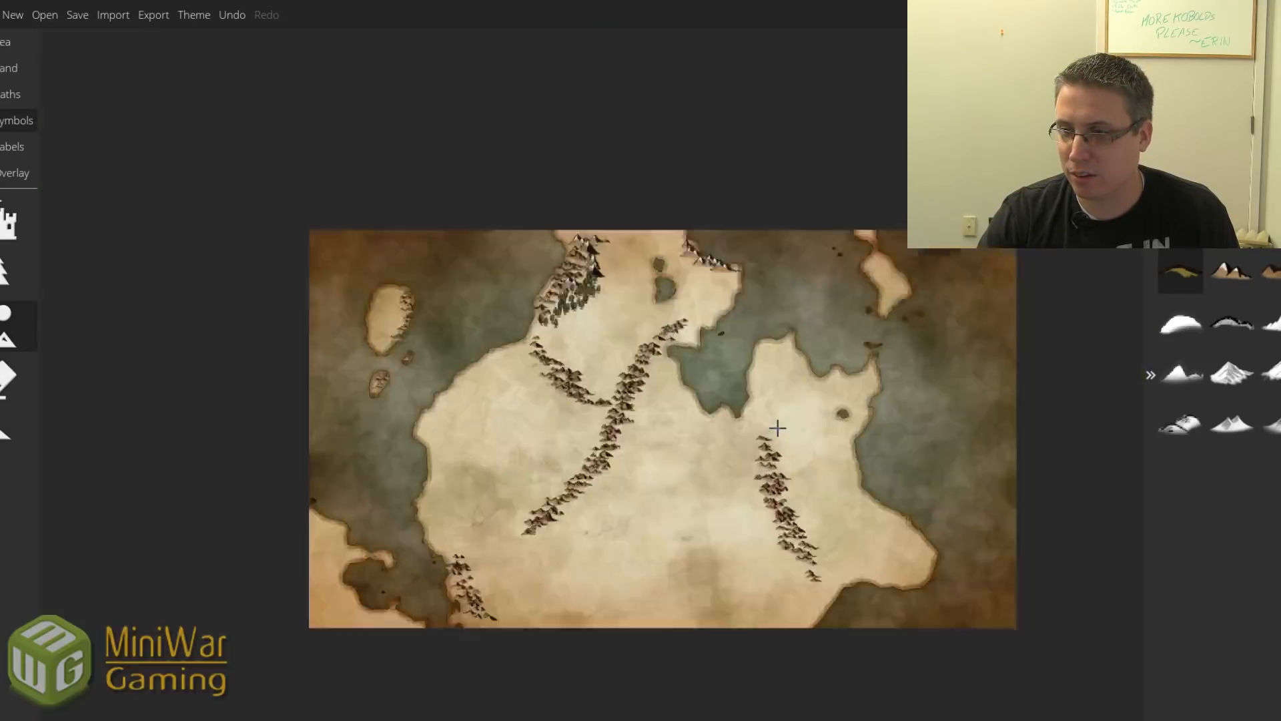
{"action": "scroll", "coordinate": [778, 427], "scroll_direction": "up", "scroll_amount": 3}
{"action": "scroll", "coordinate": [777, 427], "scroll_direction": "up", "scroll_amount": 1}
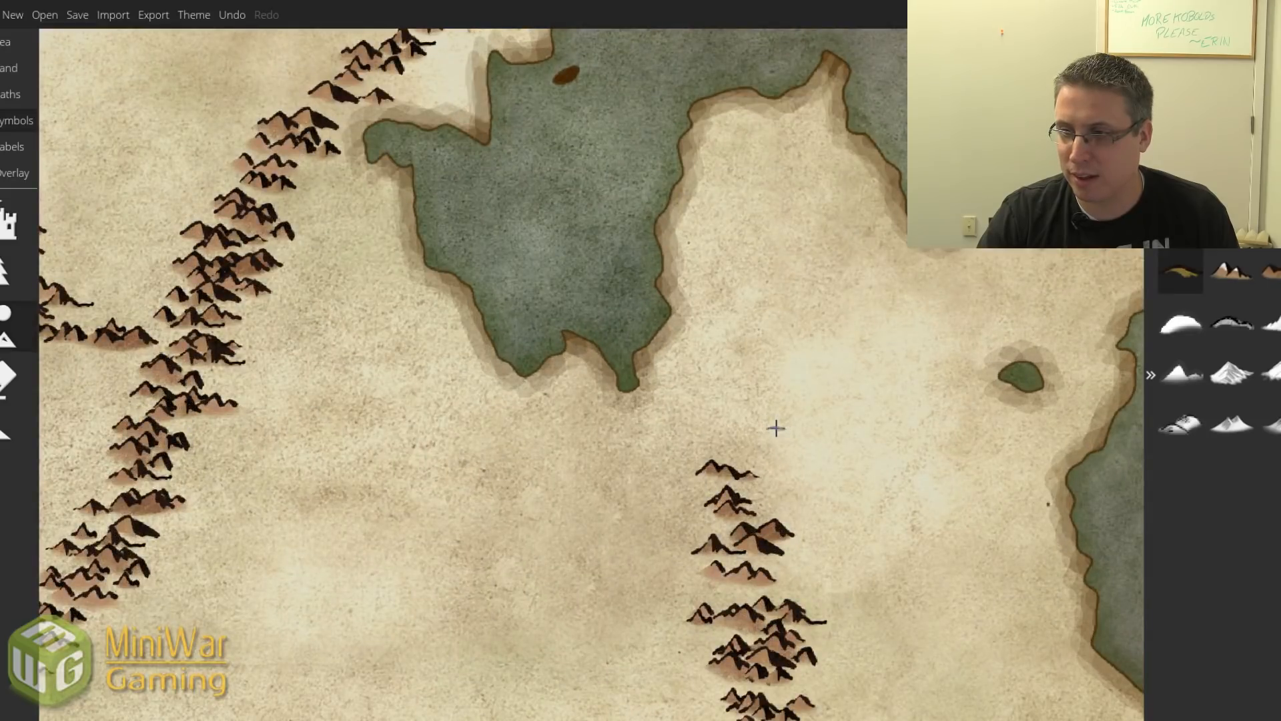
{"action": "scroll", "coordinate": [792, 449], "scroll_direction": "down", "scroll_amount": 4}
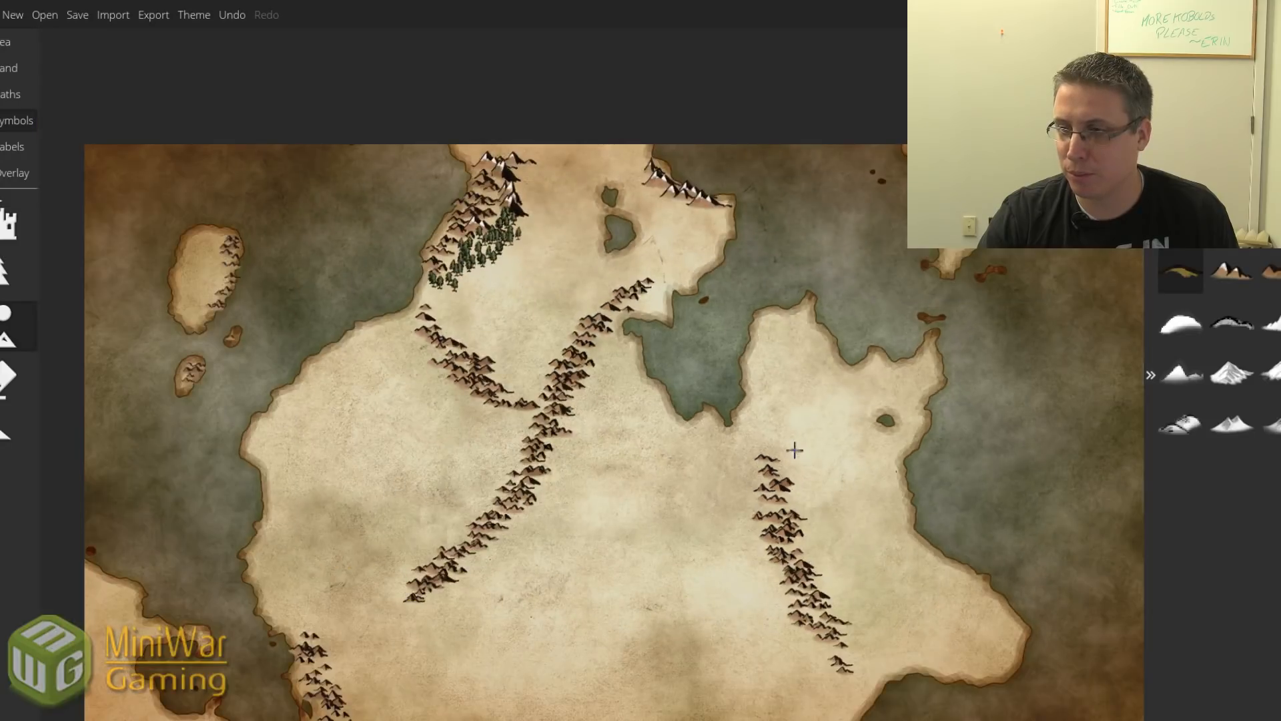
{"action": "mouse_move", "coordinate": [791, 474]}
{"action": "left_mouse_down"}
{"action": "mouse_move", "coordinate": [815, 508]}
{"action": "mouse_move", "coordinate": [795, 484]}
{"action": "left_mouse_up"}
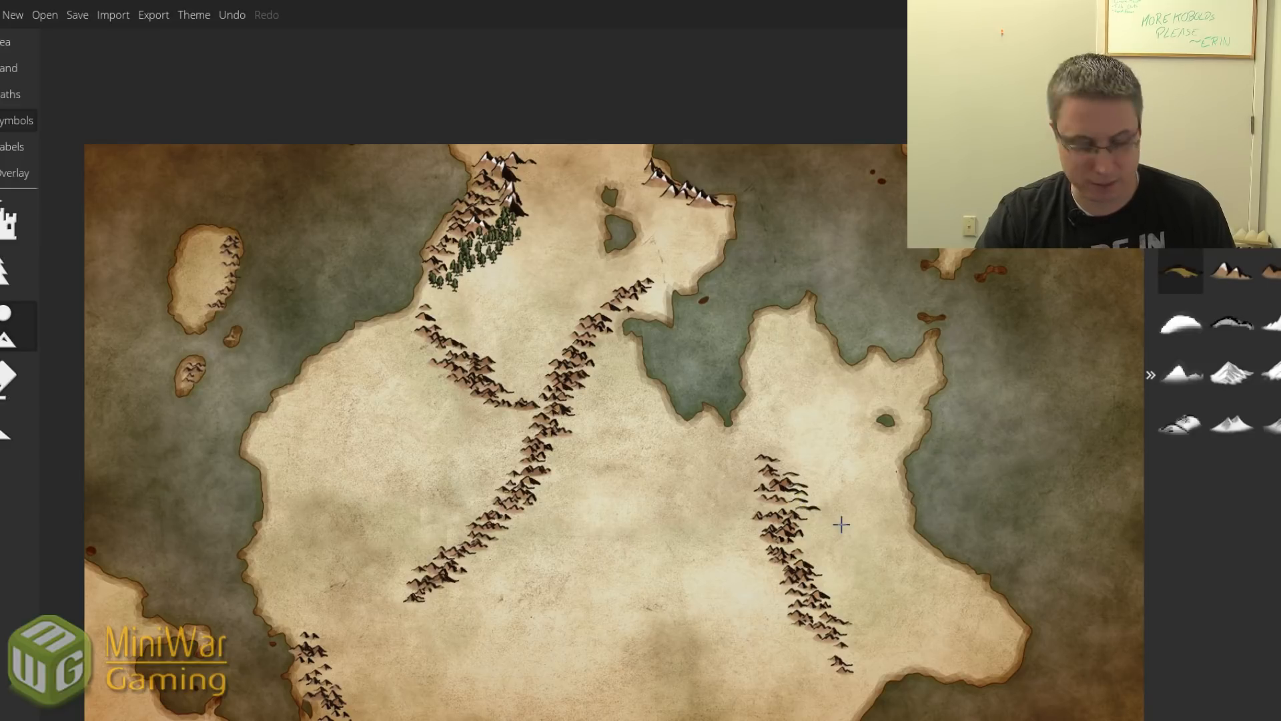
{"action": "key", "text": "ctrl+z"}
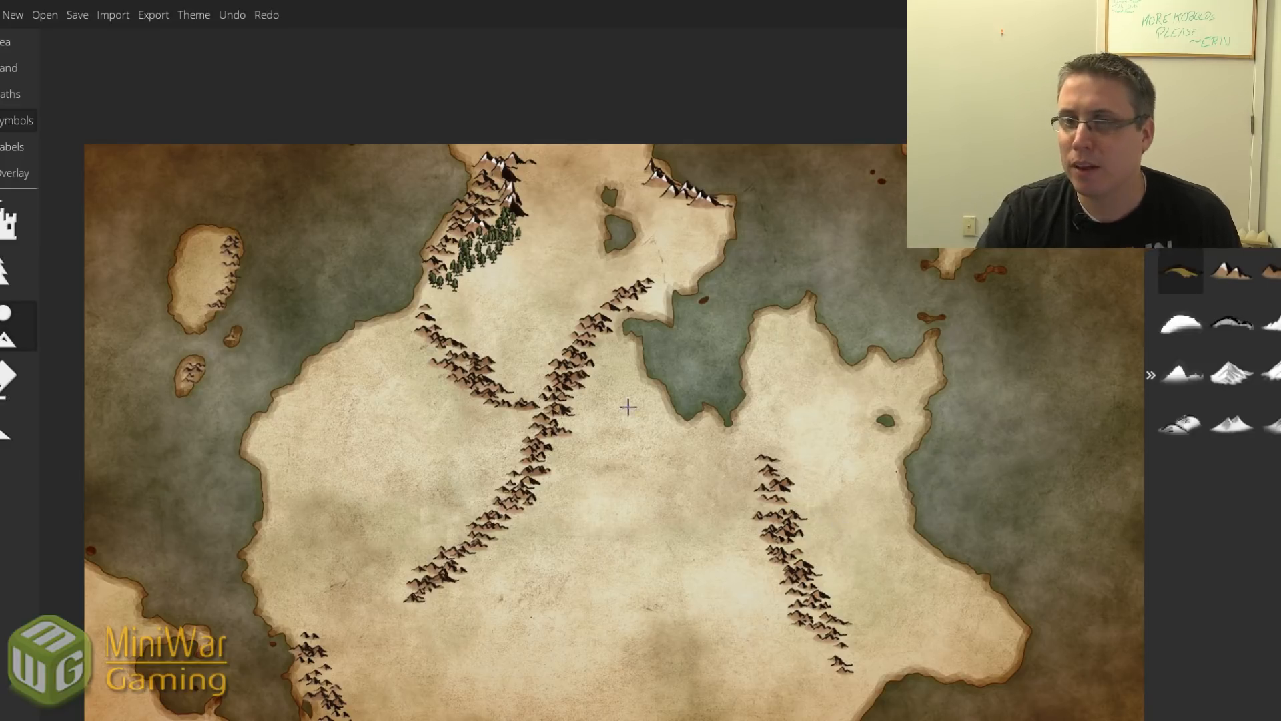
Add a few dark pines around the northern forest's lower edge, undoing the last one.
{"action": "left_click", "coordinate": [8, 287]}
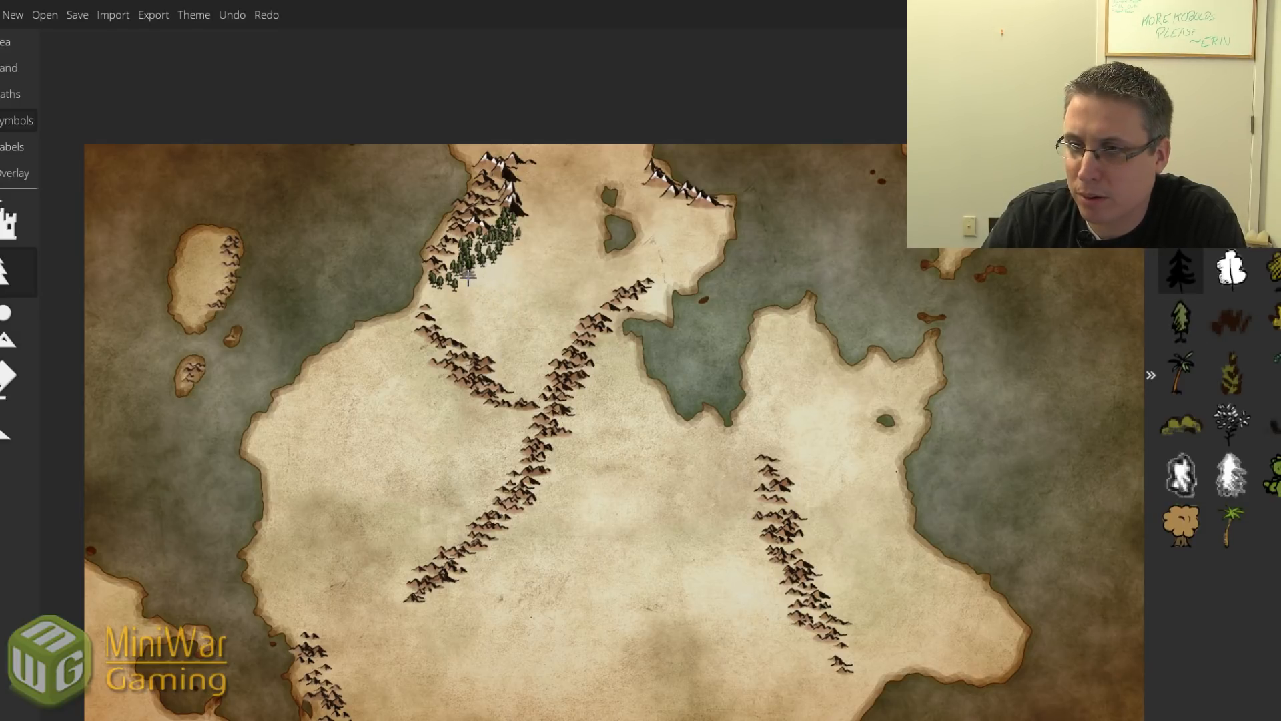
{"action": "left_click", "coordinate": [487, 272]}
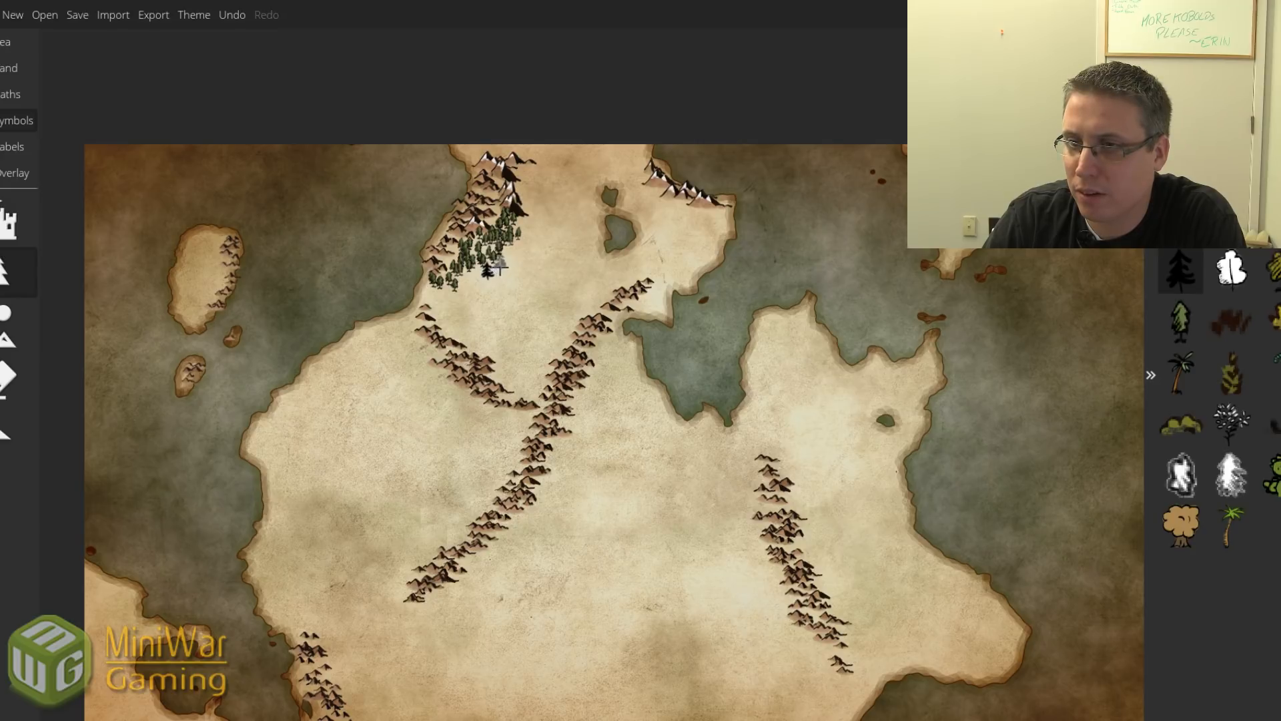
{"action": "left_click", "coordinate": [505, 255]}
{"action": "left_click", "coordinate": [523, 227]}
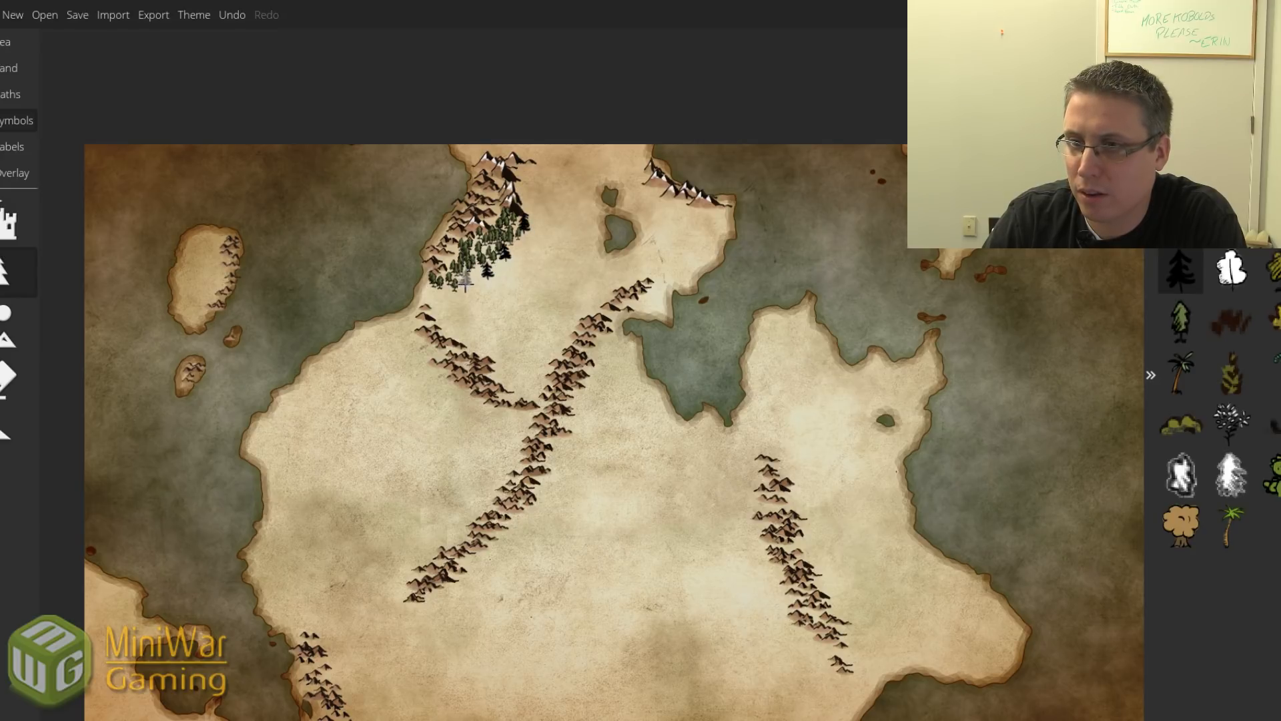
{"action": "left_click", "coordinate": [470, 244]}
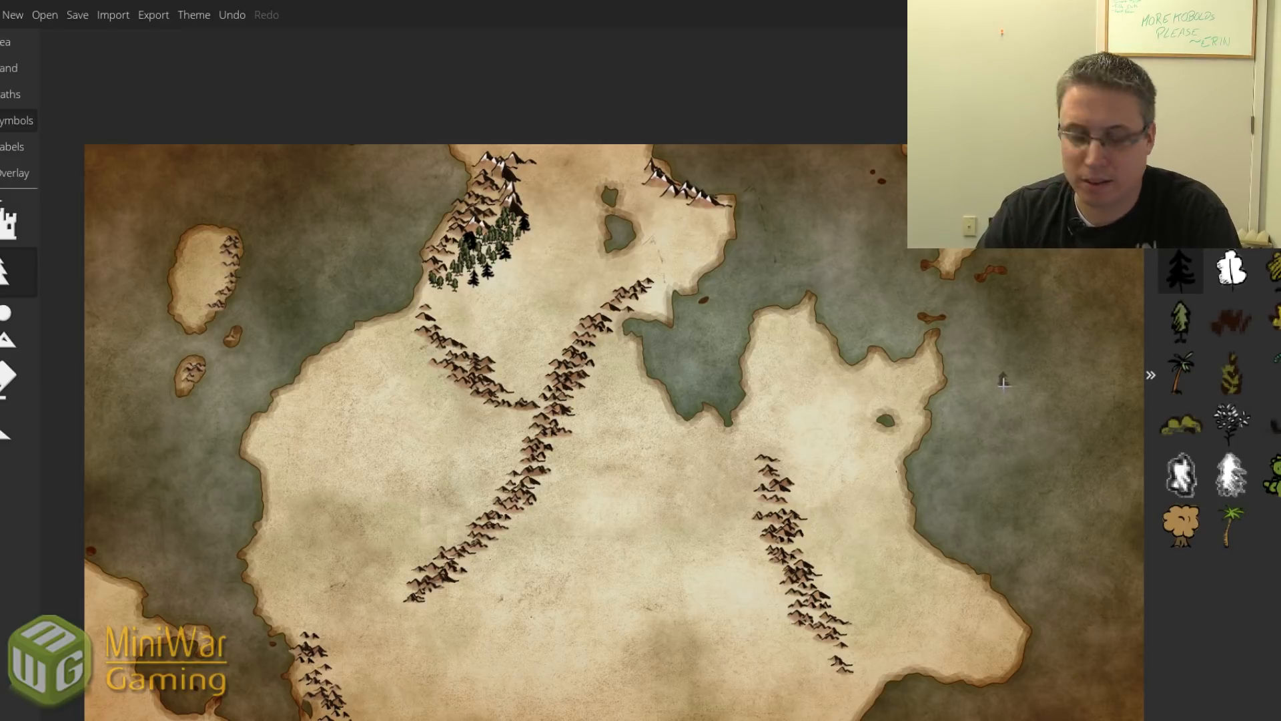
{"action": "key", "text": "ctrl+z"}
{"action": "key", "text": "ctrl+z"}
{"action": "key", "text": "ctrl+z"}
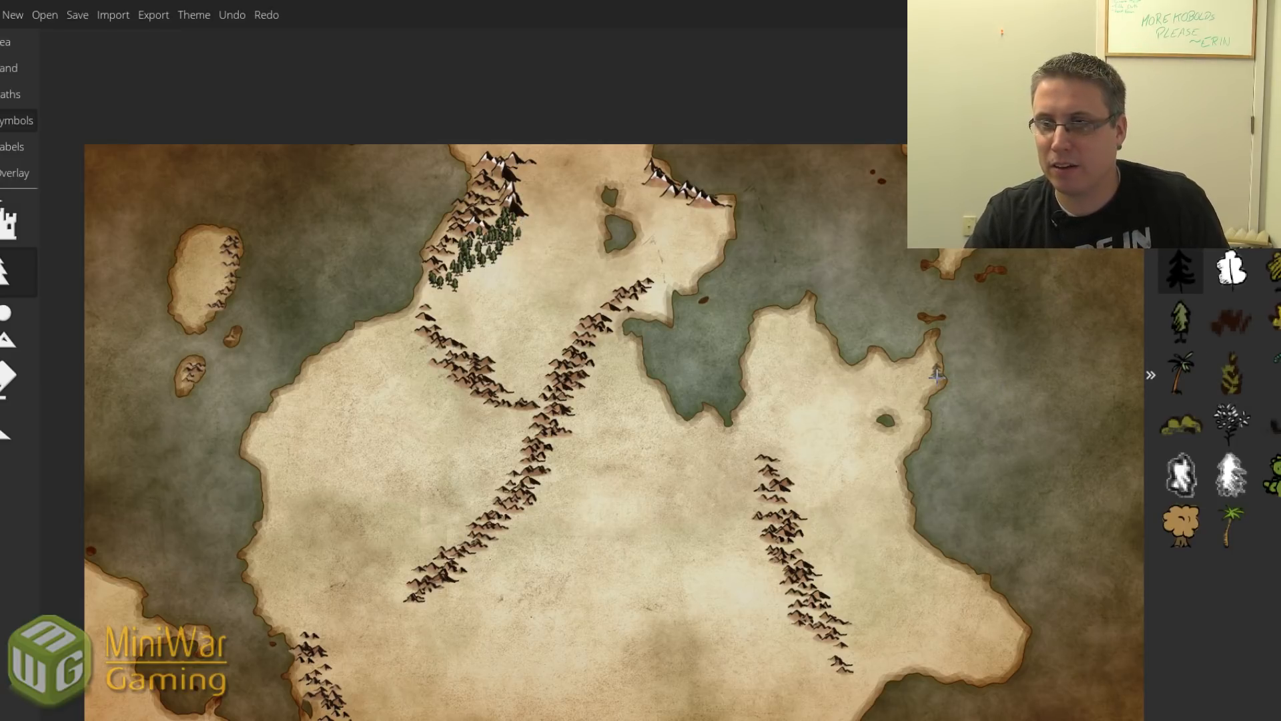
Try a light green tree at the forest edge and a white snowy tree stroke, undoing the snowy trees.
{"action": "left_click", "coordinate": [1181, 322]}
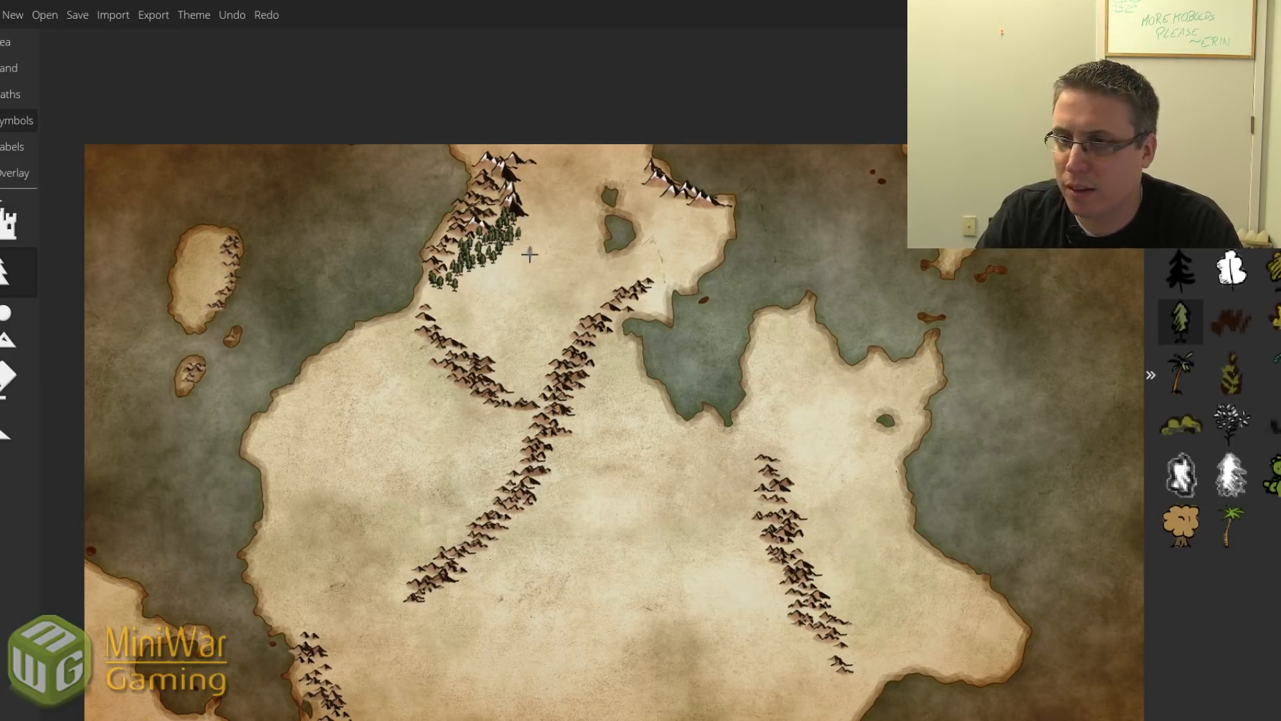
{"action": "left_click", "coordinate": [525, 223]}
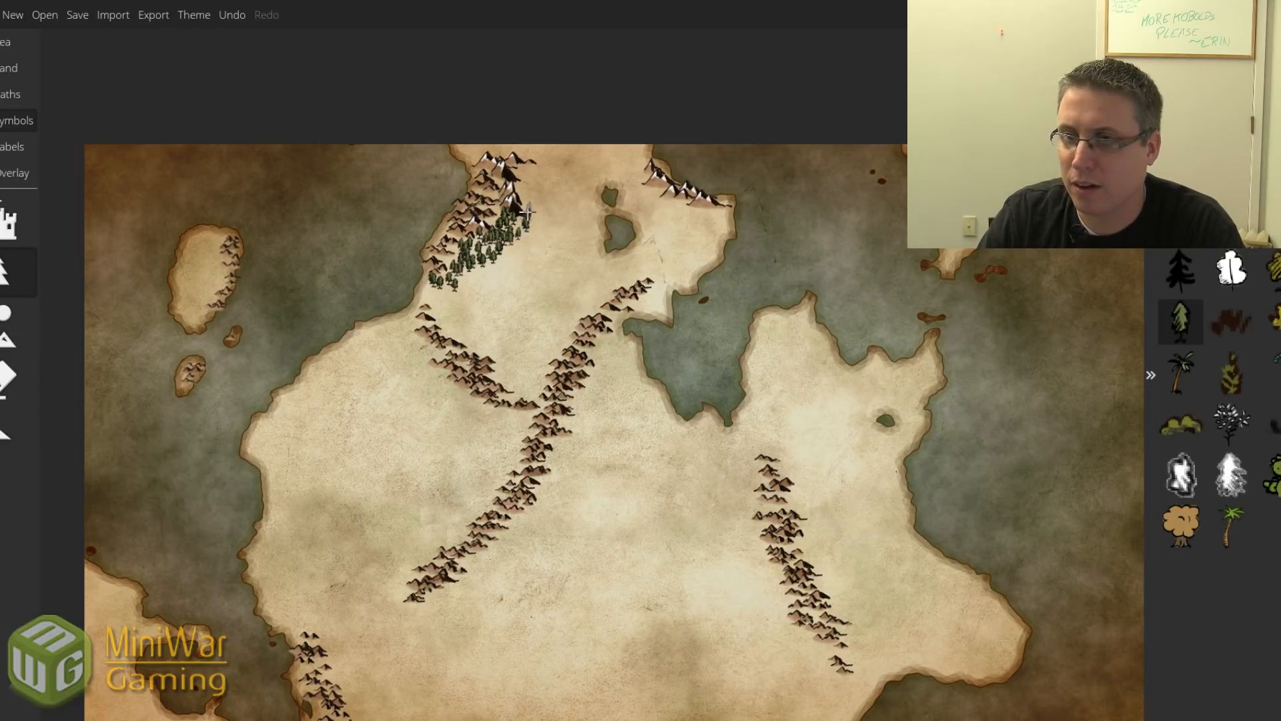
{"action": "left_click", "coordinate": [1226, 475]}
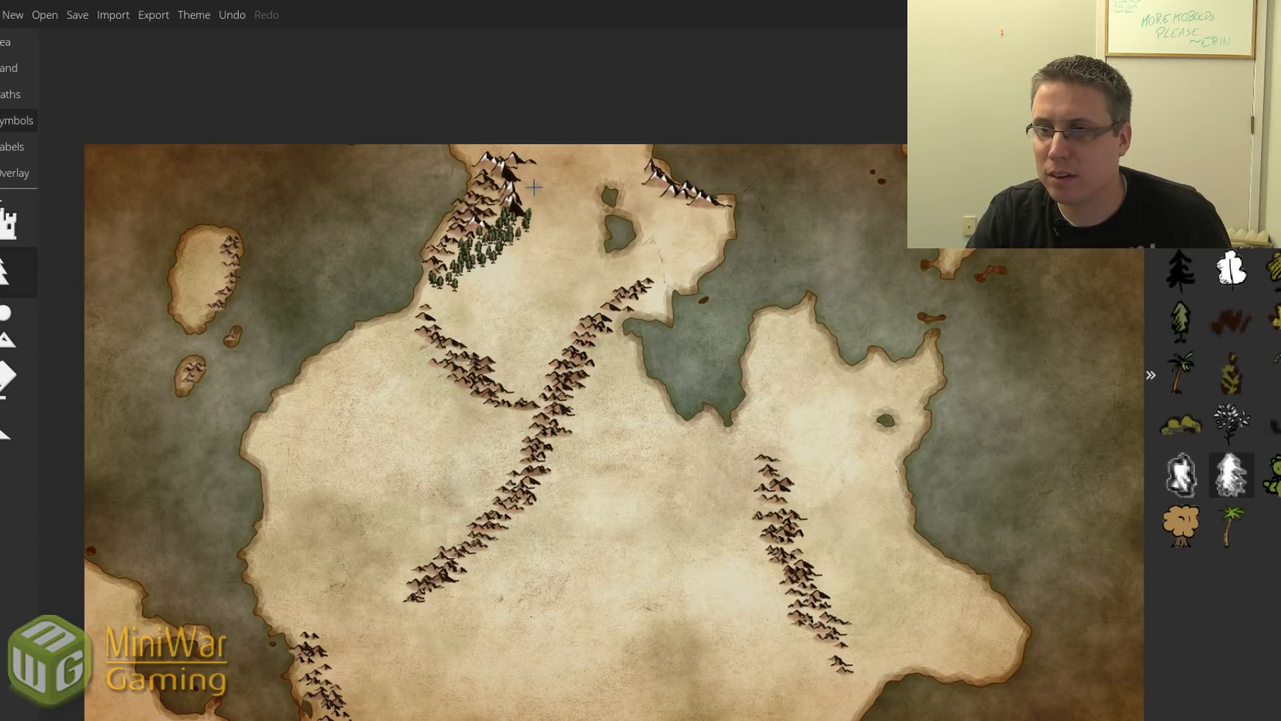
{"action": "left_click_drag", "start_coordinate": [541, 193], "coordinate": [530, 186]}
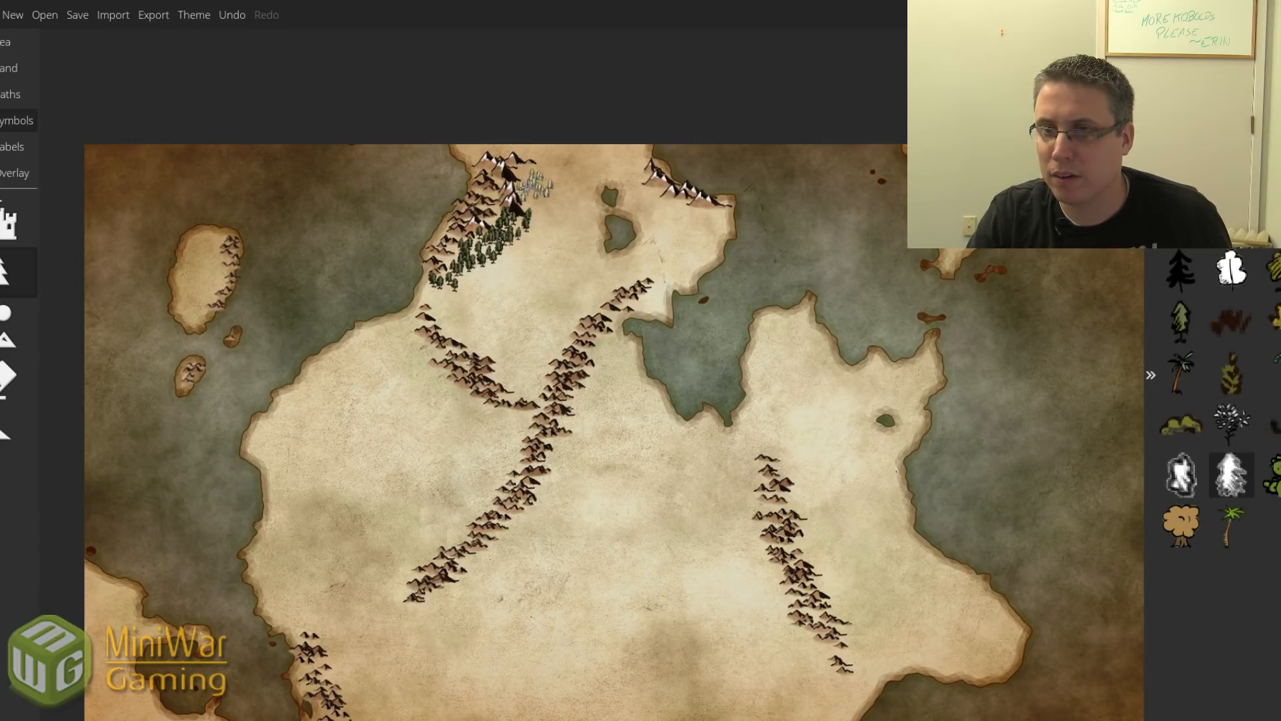
{"action": "key", "text": "ctrl+z"}
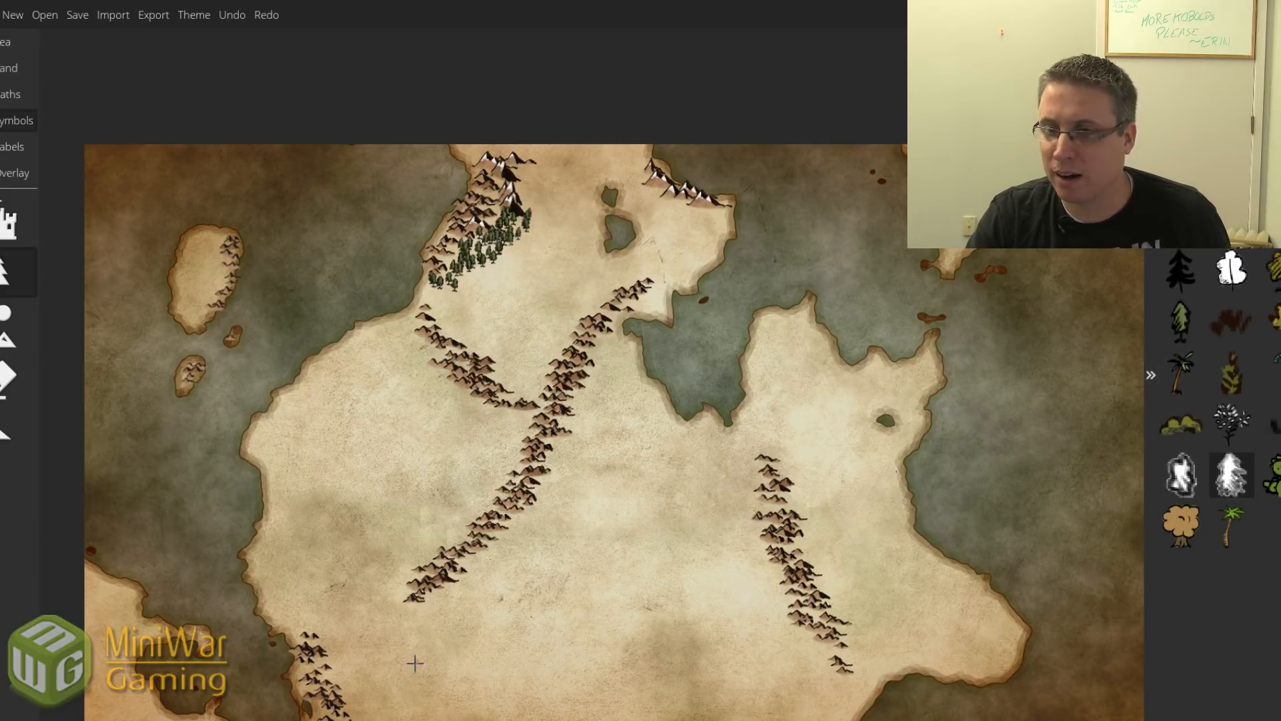
Tint the northern land pale grey with the Ground Palette's grey swatch for snowy ground.
{"action": "left_click", "coordinate": [8, 327]}
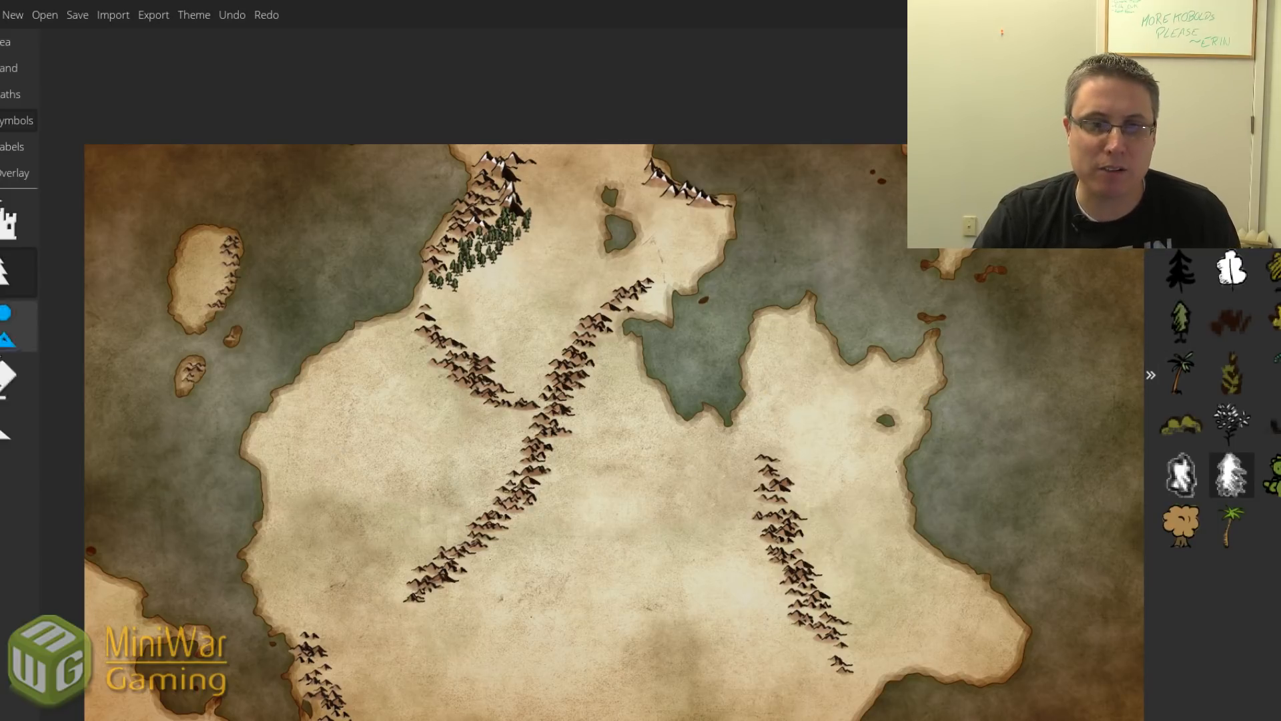
{"action": "left_click", "coordinate": [10, 68]}
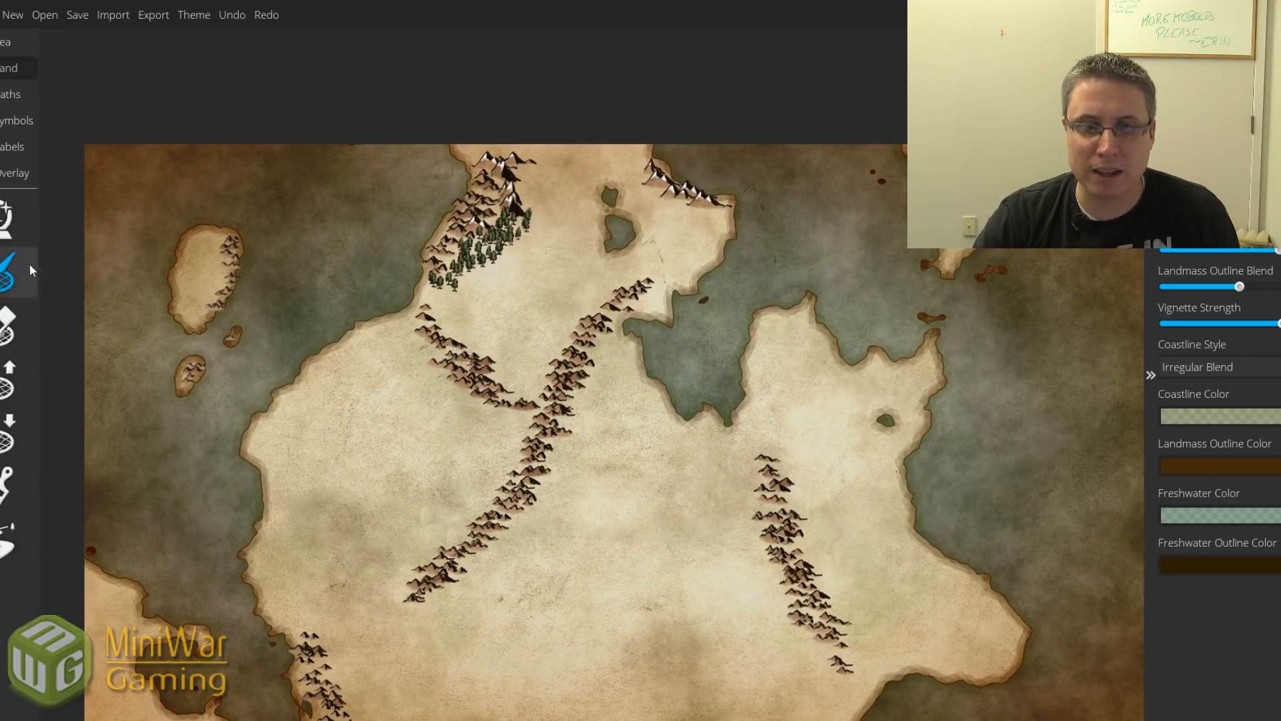
{"action": "left_click", "coordinate": [10, 486]}
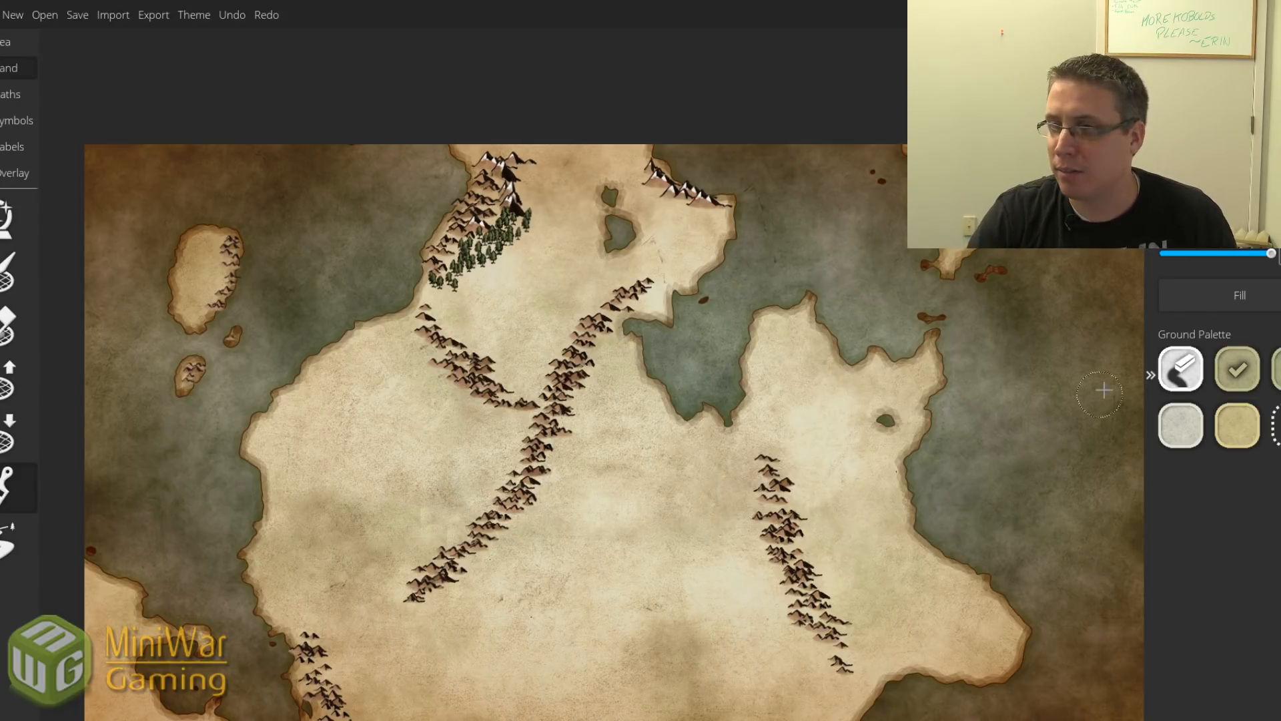
{"action": "left_click", "coordinate": [1181, 427]}
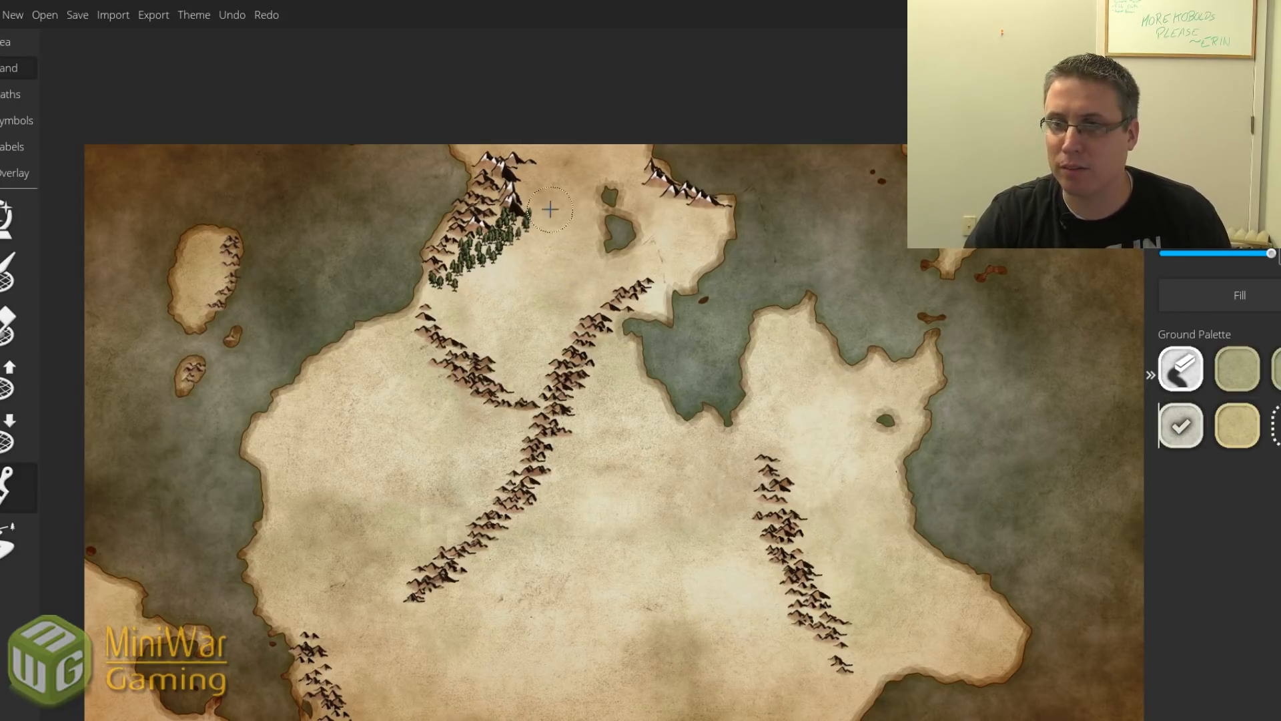
{"action": "mouse_move", "coordinate": [555, 190]}
{"action": "left_mouse_down"}
{"action": "mouse_move", "coordinate": [600, 170]}
{"action": "mouse_move", "coordinate": [481, 156]}
{"action": "mouse_move", "coordinate": [558, 147]}
{"action": "mouse_move", "coordinate": [528, 212]}
{"action": "mouse_move", "coordinate": [565, 220]}
{"action": "mouse_move", "coordinate": [529, 257]}
{"action": "mouse_move", "coordinate": [511, 255]}
{"action": "mouse_move", "coordinate": [564, 226]}
{"action": "mouse_move", "coordinate": [600, 259]}
{"action": "mouse_move", "coordinate": [556, 206]}
{"action": "mouse_move", "coordinate": [678, 226]}
{"action": "mouse_move", "coordinate": [651, 239]}
{"action": "mouse_move", "coordinate": [645, 259]}
{"action": "mouse_move", "coordinate": [680, 249]}
{"action": "mouse_move", "coordinate": [697, 224]}
{"action": "mouse_move", "coordinate": [655, 202]}
{"action": "mouse_move", "coordinate": [587, 291]}
{"action": "mouse_move", "coordinate": [540, 267]}
{"action": "mouse_move", "coordinate": [473, 273]}
{"action": "mouse_move", "coordinate": [554, 239]}
{"action": "mouse_move", "coordinate": [531, 221]}
{"action": "mouse_move", "coordinate": [658, 266]}
{"action": "mouse_move", "coordinate": [674, 253]}
{"action": "mouse_move", "coordinate": [668, 233]}
{"action": "mouse_move", "coordinate": [617, 193]}
{"action": "mouse_move", "coordinate": [628, 168]}
{"action": "left_mouse_up"}
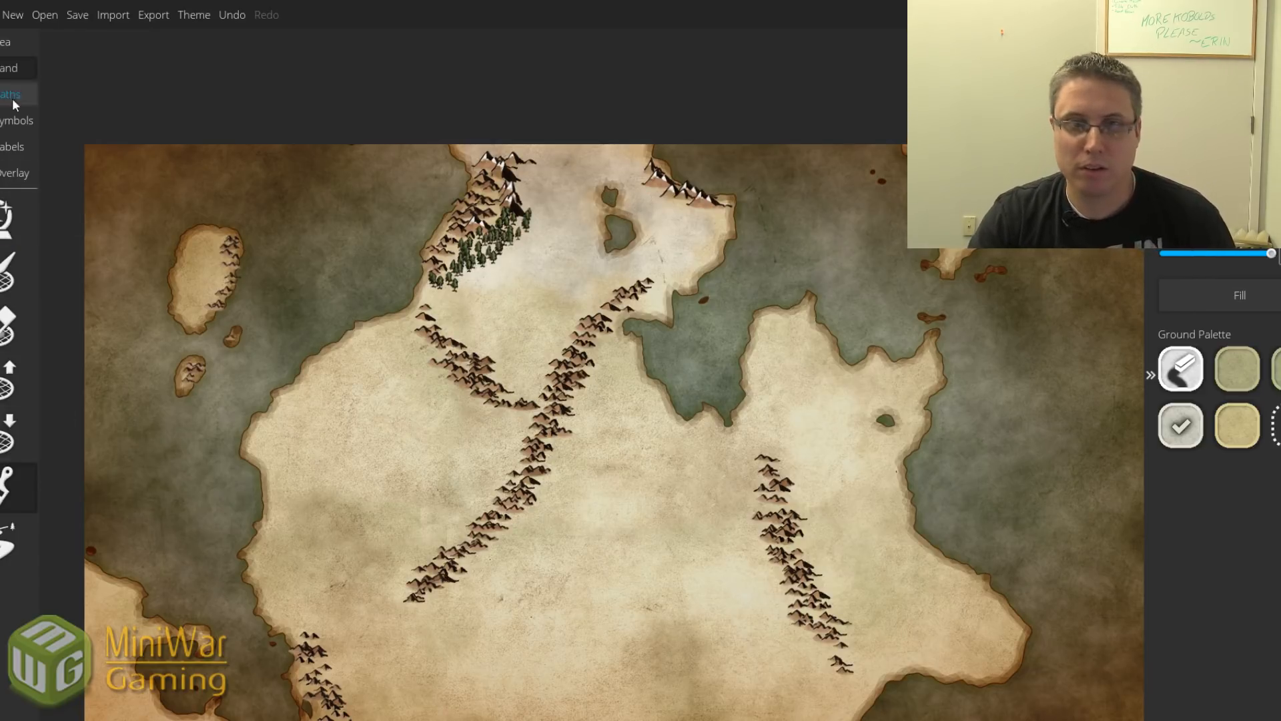
{"action": "left_click", "coordinate": [13, 122]}
Paint a small stand of trees using the second tree symbol beside the northern lake.
{"action": "left_click", "coordinate": [18, 291]}
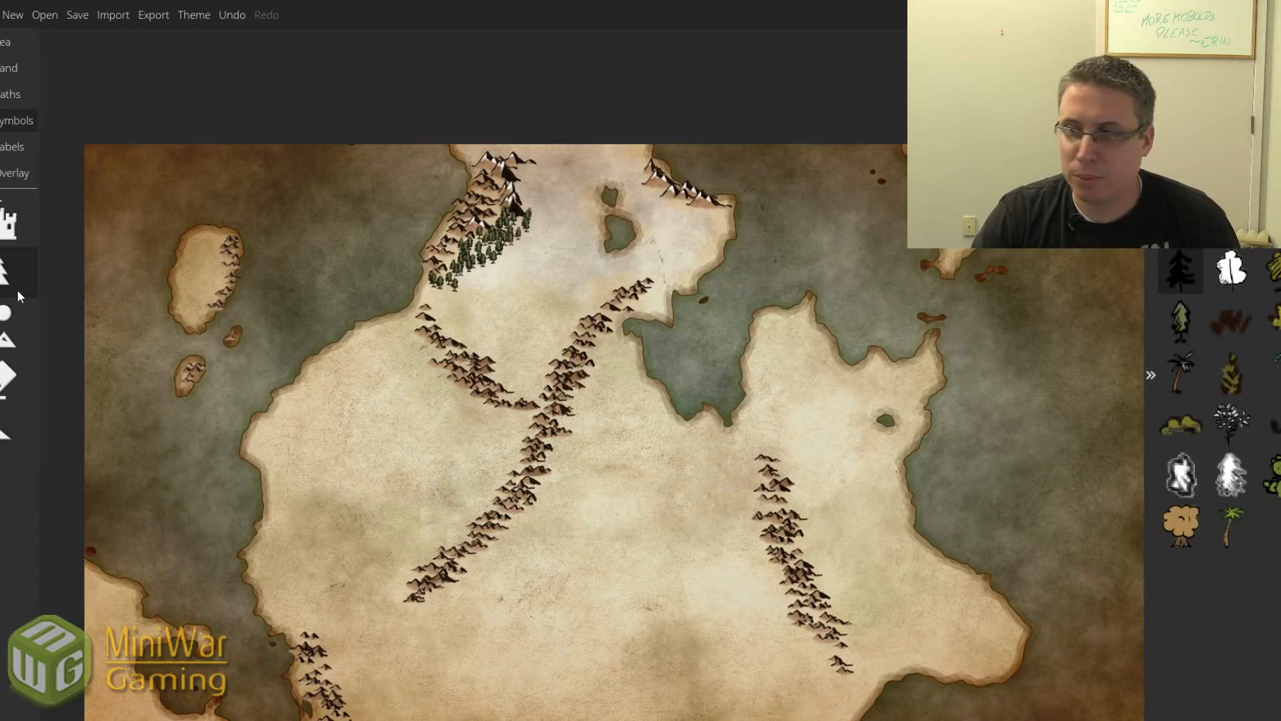
{"action": "left_click", "coordinate": [1181, 320]}
{"action": "mouse_move", "coordinate": [650, 214]}
{"action": "left_mouse_down"}
{"action": "mouse_move", "coordinate": [627, 192]}
{"action": "mouse_move", "coordinate": [658, 227]}
{"action": "mouse_move", "coordinate": [657, 207]}
{"action": "mouse_move", "coordinate": [624, 210]}
{"action": "left_mouse_up"}
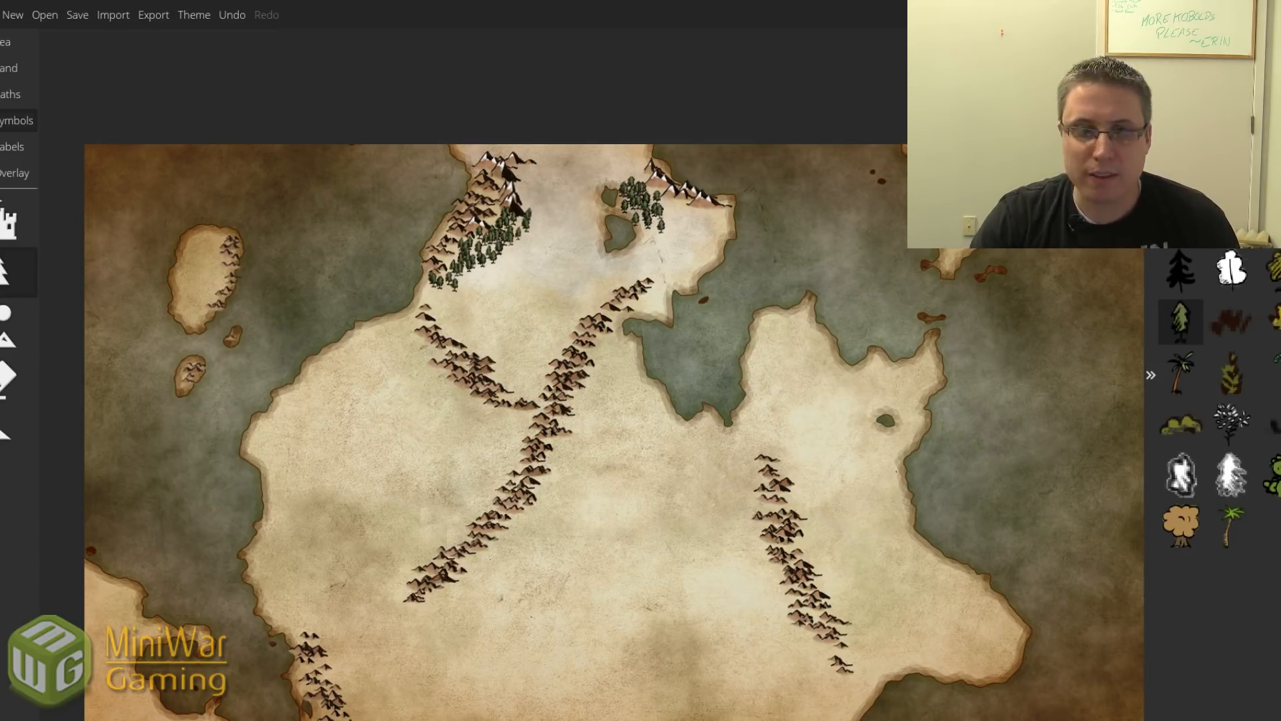
{"action": "left_click", "coordinate": [12, 68]}
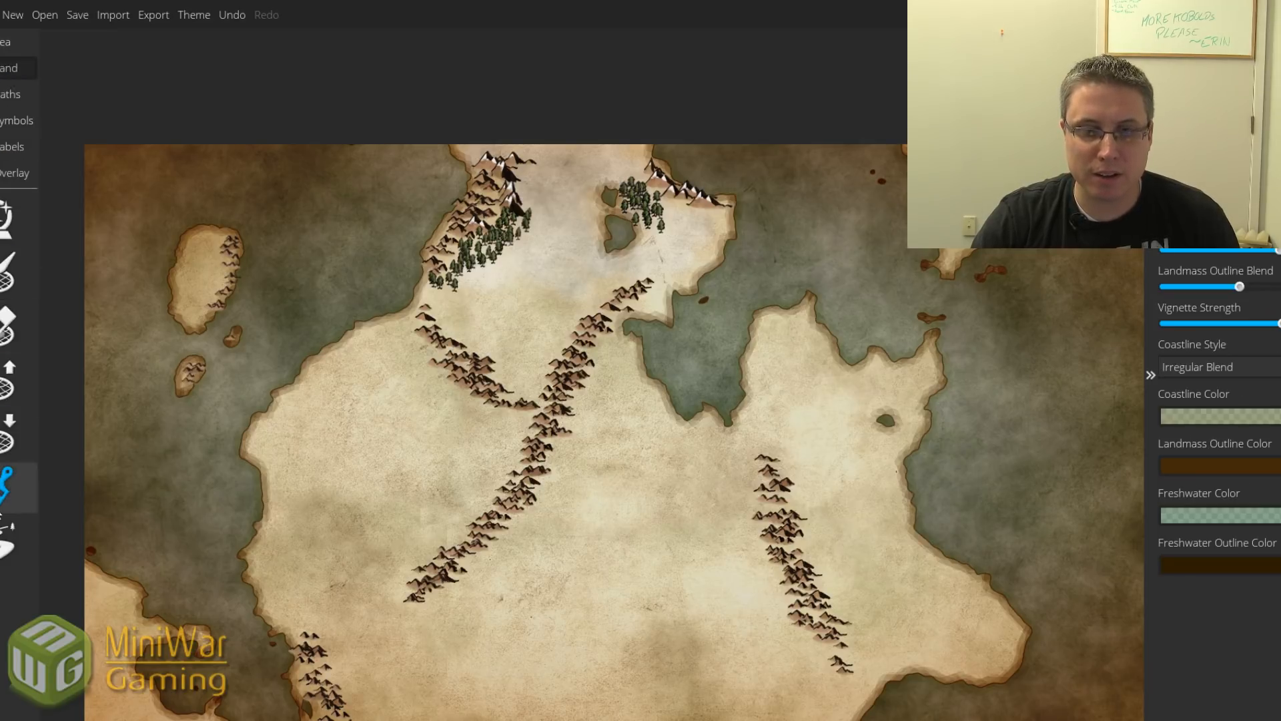
Brush the tan Ground Palette colour over the western interior beside the diagonal mountain ridge.
{"action": "left_click", "coordinate": [8, 488]}
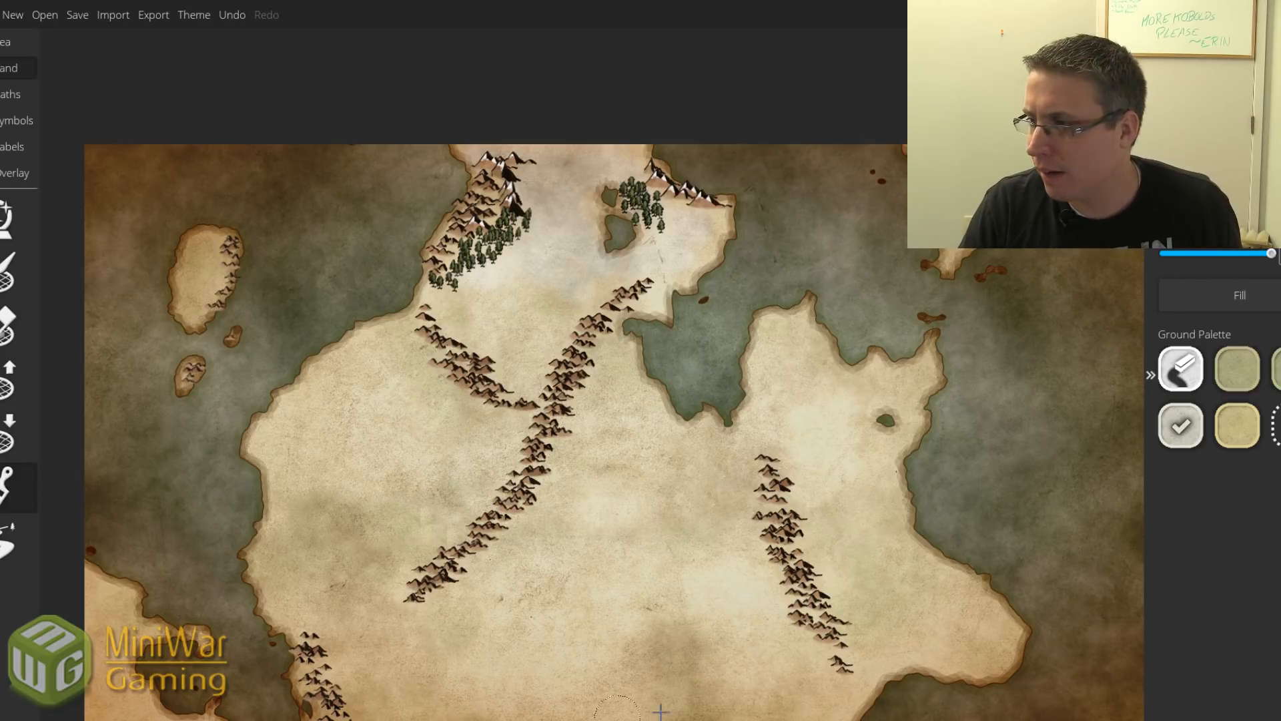
{"action": "left_click", "coordinate": [1227, 428]}
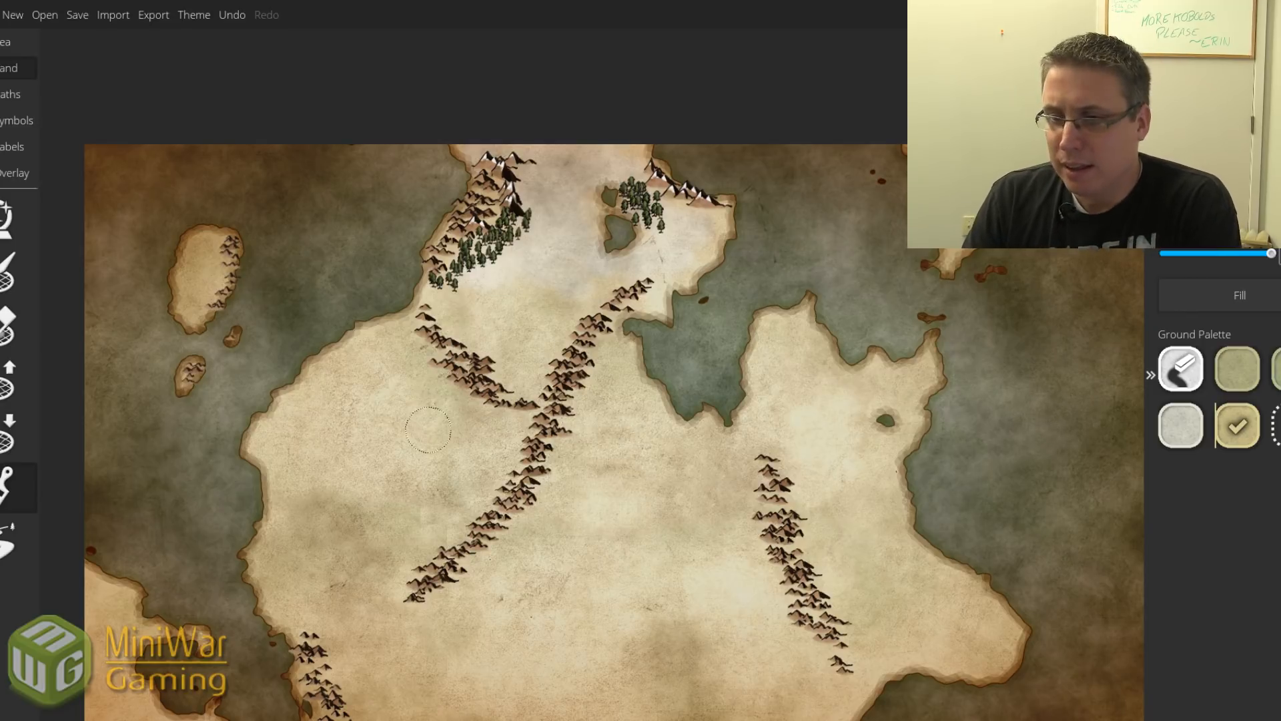
{"action": "mouse_move", "coordinate": [467, 434]}
{"action": "left_mouse_down"}
{"action": "mouse_move", "coordinate": [459, 469]}
{"action": "mouse_move", "coordinate": [494, 452]}
{"action": "mouse_move", "coordinate": [441, 506]}
{"action": "mouse_move", "coordinate": [452, 425]}
{"action": "mouse_move", "coordinate": [422, 478]}
{"action": "left_mouse_up"}
{"action": "mouse_move", "coordinate": [458, 501]}
{"action": "left_mouse_down"}
{"action": "mouse_move", "coordinate": [513, 453]}
{"action": "mouse_move", "coordinate": [515, 412]}
{"action": "mouse_move", "coordinate": [490, 409]}
{"action": "mouse_move", "coordinate": [510, 467]}
{"action": "mouse_move", "coordinate": [447, 536]}
{"action": "mouse_move", "coordinate": [455, 526]}
{"action": "mouse_move", "coordinate": [399, 501]}
{"action": "mouse_move", "coordinate": [402, 465]}
{"action": "mouse_move", "coordinate": [443, 394]}
{"action": "left_mouse_up"}
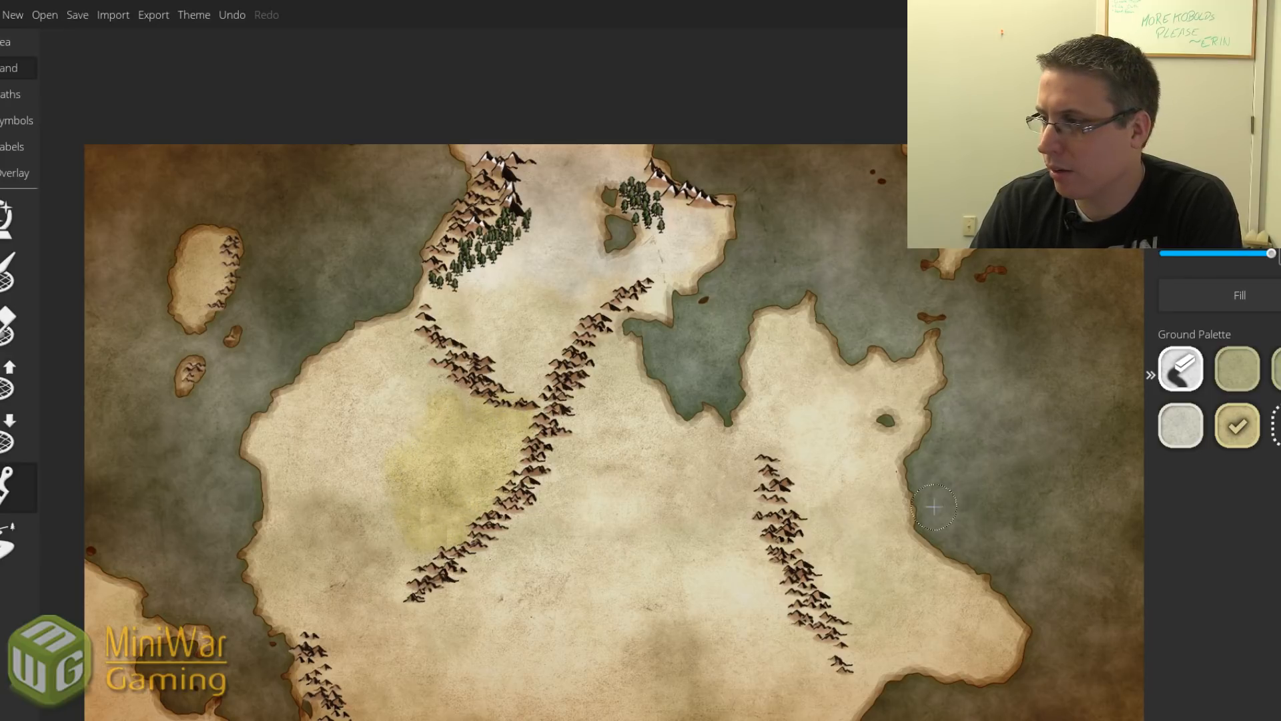
Paint green grassland across the central interior, south of centre and toward the eastern mountains.
{"action": "left_click", "coordinate": [1276, 368]}
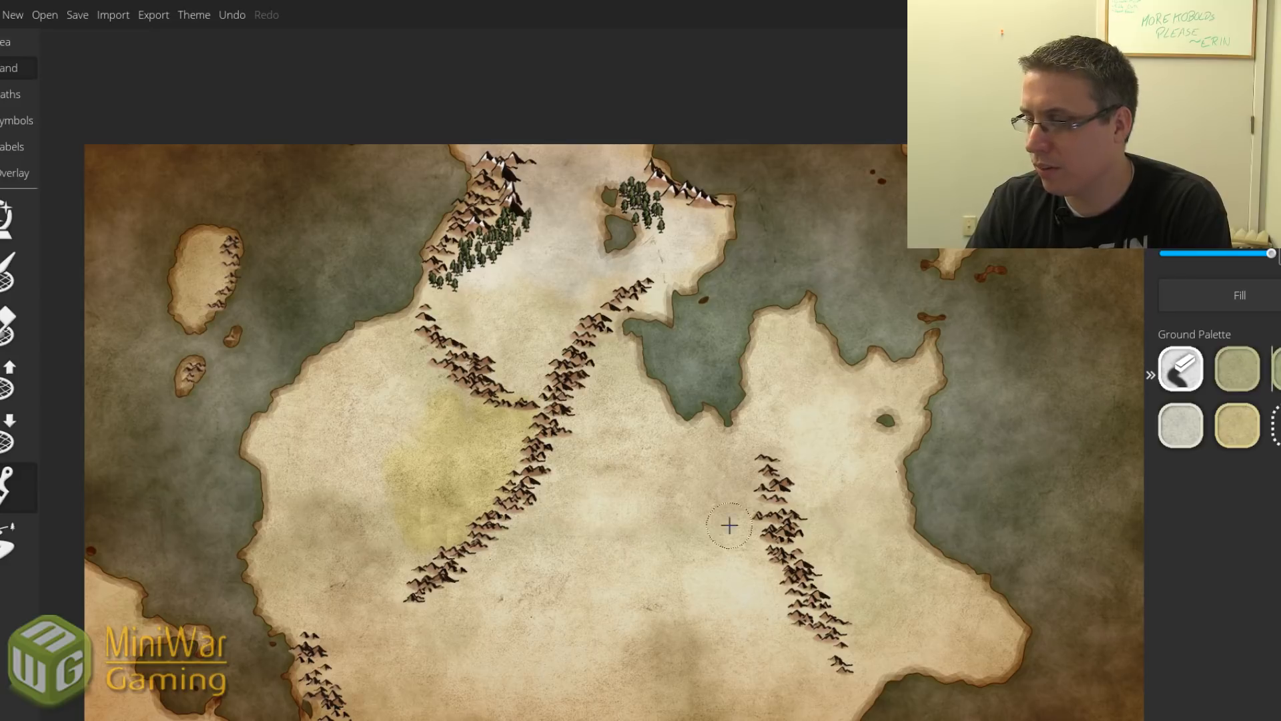
{"action": "mouse_move", "coordinate": [581, 467]}
{"action": "left_mouse_down"}
{"action": "mouse_move", "coordinate": [607, 494]}
{"action": "mouse_move", "coordinate": [603, 484]}
{"action": "mouse_move", "coordinate": [594, 501]}
{"action": "mouse_move", "coordinate": [592, 440]}
{"action": "mouse_move", "coordinate": [621, 443]}
{"action": "mouse_move", "coordinate": [618, 476]}
{"action": "mouse_move", "coordinate": [570, 439]}
{"action": "mouse_move", "coordinate": [603, 395]}
{"action": "mouse_move", "coordinate": [591, 409]}
{"action": "mouse_move", "coordinate": [635, 422]}
{"action": "mouse_move", "coordinate": [644, 440]}
{"action": "mouse_move", "coordinate": [631, 497]}
{"action": "mouse_move", "coordinate": [561, 522]}
{"action": "mouse_move", "coordinate": [541, 491]}
{"action": "mouse_move", "coordinate": [552, 494]}
{"action": "mouse_move", "coordinate": [534, 524]}
{"action": "mouse_move", "coordinate": [584, 541]}
{"action": "mouse_move", "coordinate": [614, 532]}
{"action": "mouse_move", "coordinate": [646, 495]}
{"action": "mouse_move", "coordinate": [614, 371]}
{"action": "mouse_move", "coordinate": [648, 434]}
{"action": "left_mouse_up"}
{"action": "left_click", "coordinate": [1237, 368]}
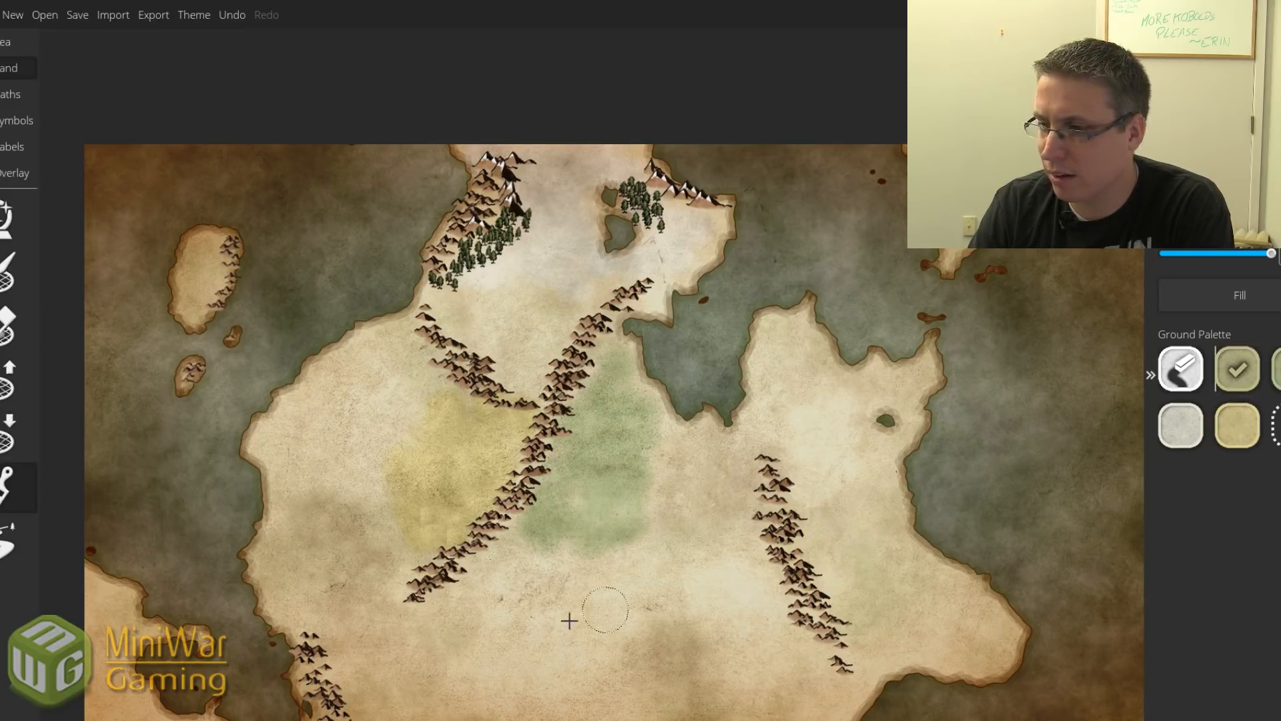
{"action": "left_click", "coordinate": [543, 587]}
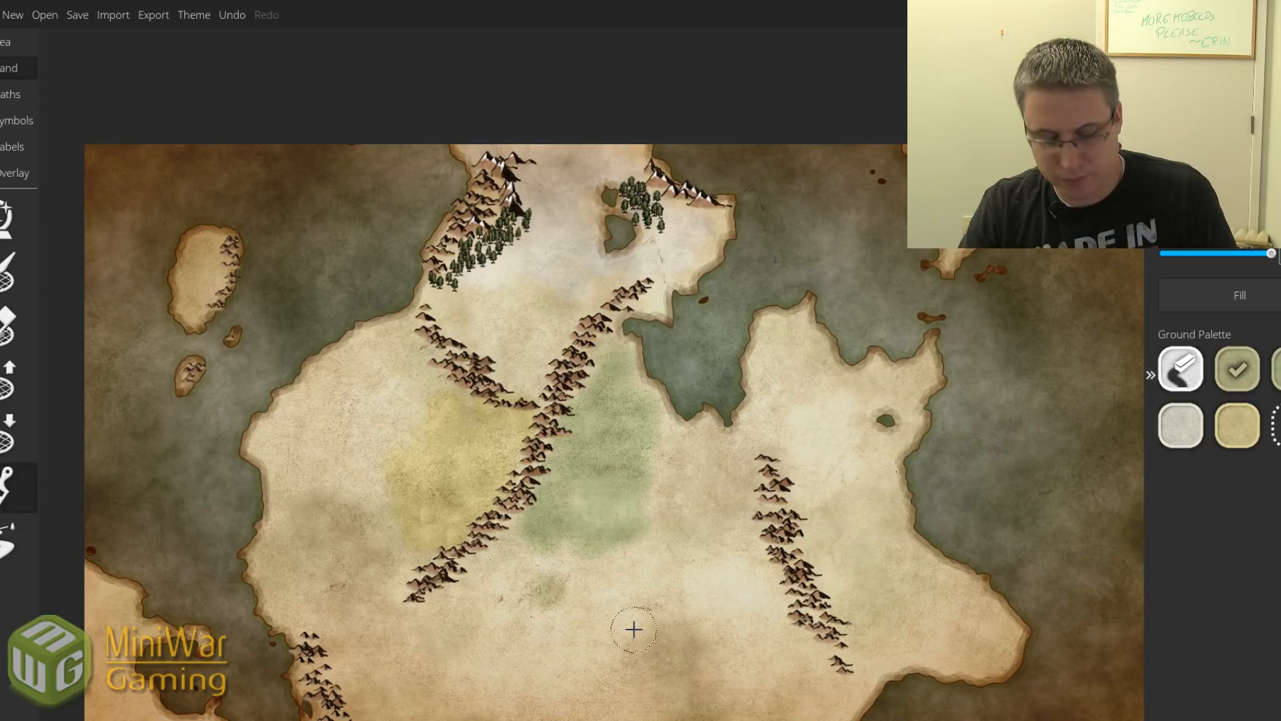
{"action": "mouse_move", "coordinate": [634, 629]}
{"action": "left_mouse_down"}
{"action": "mouse_move", "coordinate": [678, 492]}
{"action": "mouse_move", "coordinate": [602, 551]}
{"action": "mouse_move", "coordinate": [651, 578]}
{"action": "mouse_move", "coordinate": [678, 558]}
{"action": "mouse_move", "coordinate": [677, 452]}
{"action": "mouse_move", "coordinate": [751, 519]}
{"action": "left_mouse_up"}
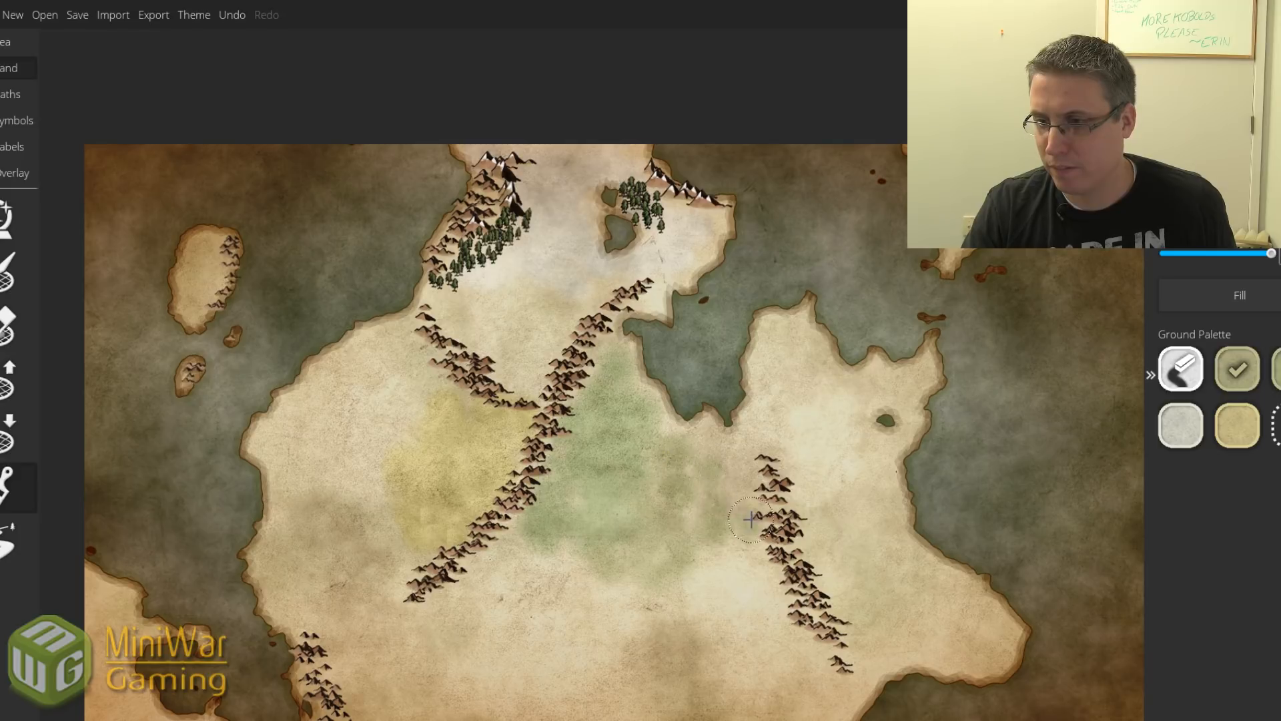
{"action": "mouse_move", "coordinate": [680, 454]}
{"action": "left_mouse_down"}
{"action": "mouse_move", "coordinate": [707, 581]}
{"action": "mouse_move", "coordinate": [651, 554]}
{"action": "mouse_move", "coordinate": [655, 594]}
{"action": "mouse_move", "coordinate": [701, 543]}
{"action": "mouse_move", "coordinate": [707, 423]}
{"action": "mouse_move", "coordinate": [746, 459]}
{"action": "left_mouse_up"}
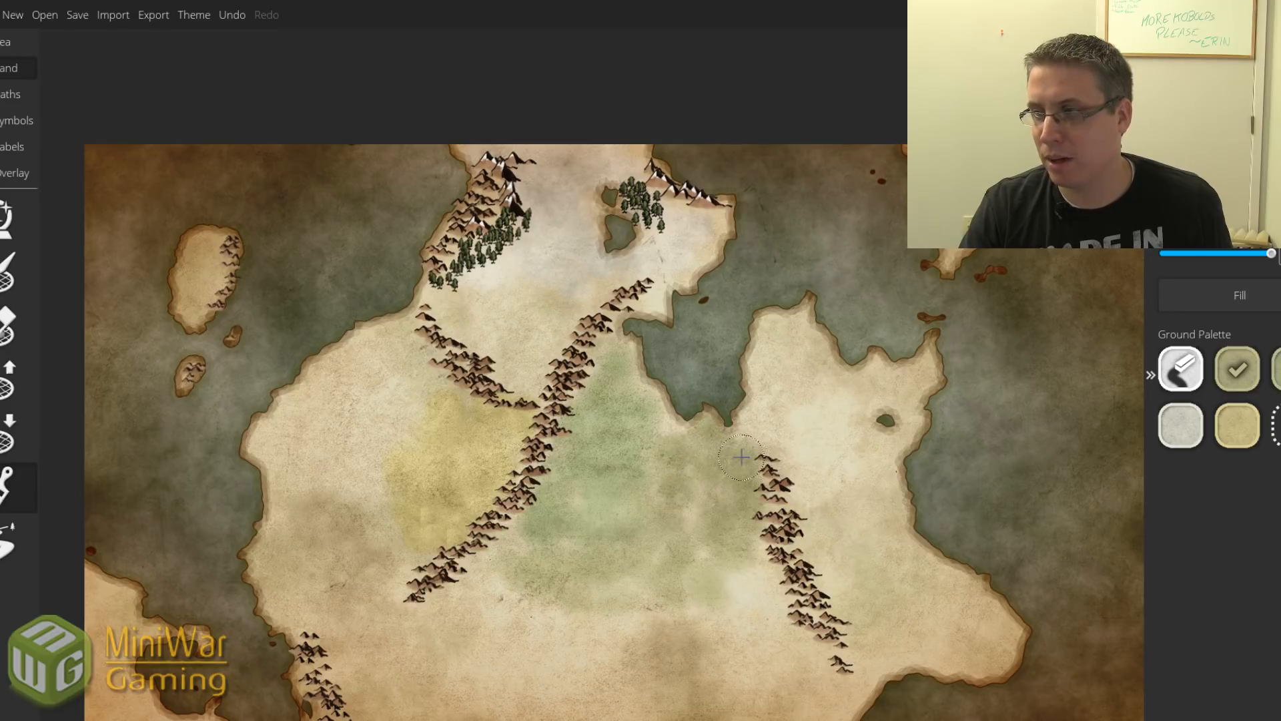
{"action": "left_click", "coordinate": [1237, 425]}
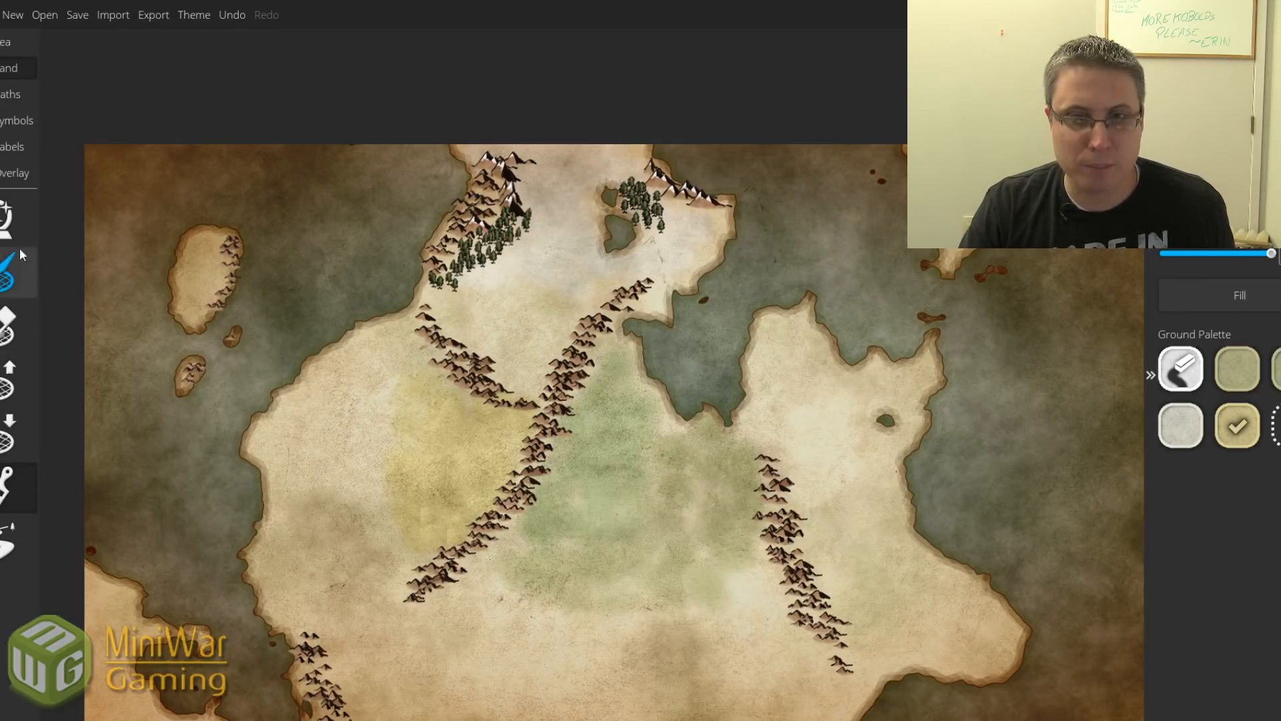
{"action": "left_click", "coordinate": [16, 121]}
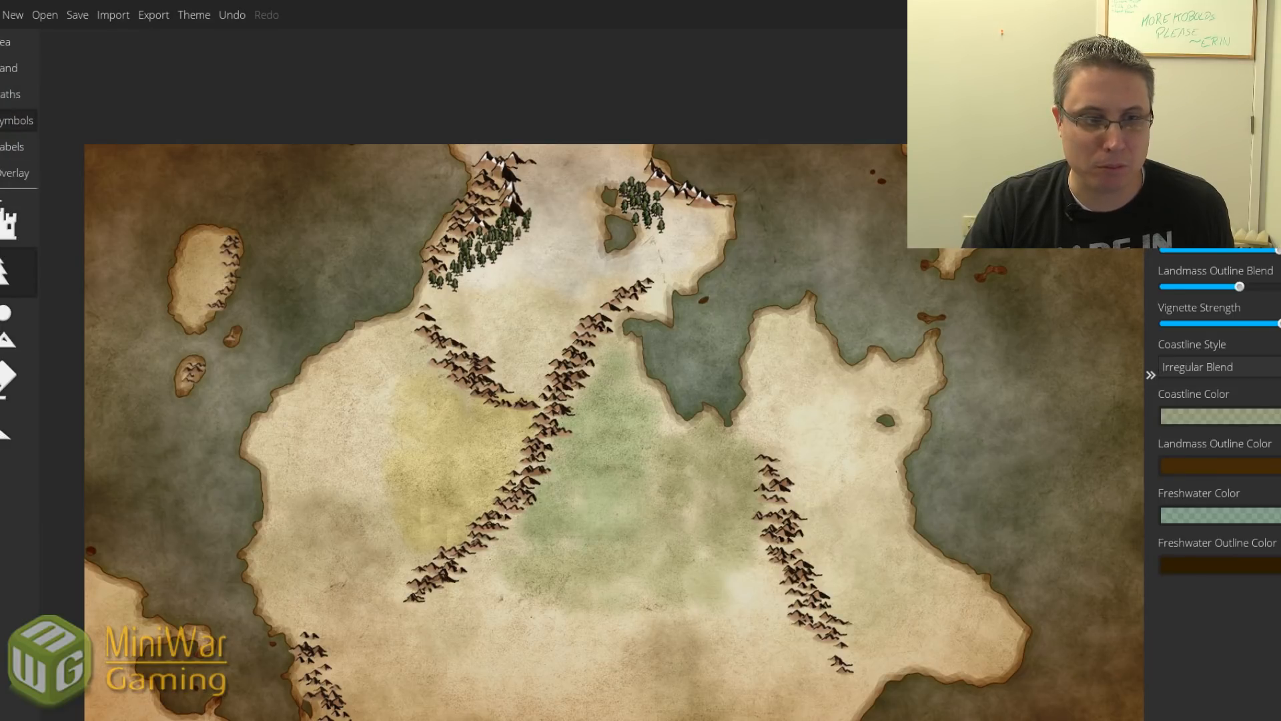
Paint palm tree clusters across the western desert and beside the ridge, undoing misplaced strokes.
{"action": "left_click", "coordinate": [4, 269]}
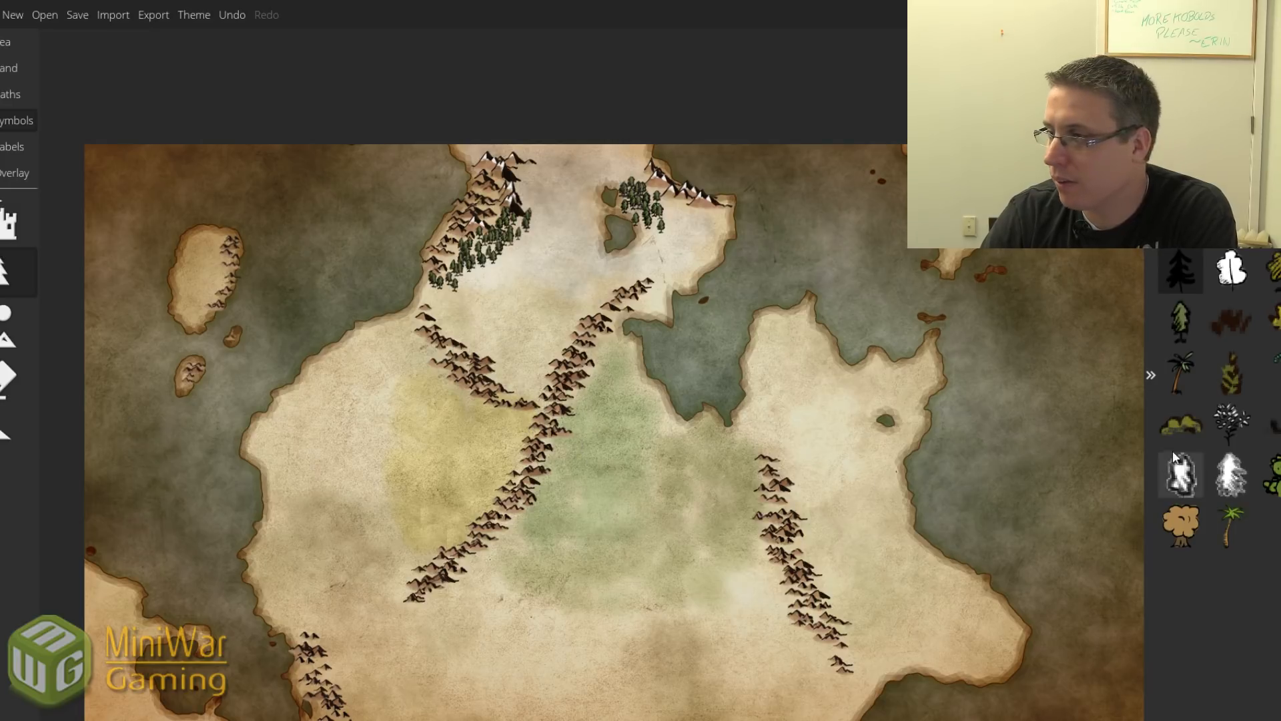
{"action": "left_click", "coordinate": [1183, 374]}
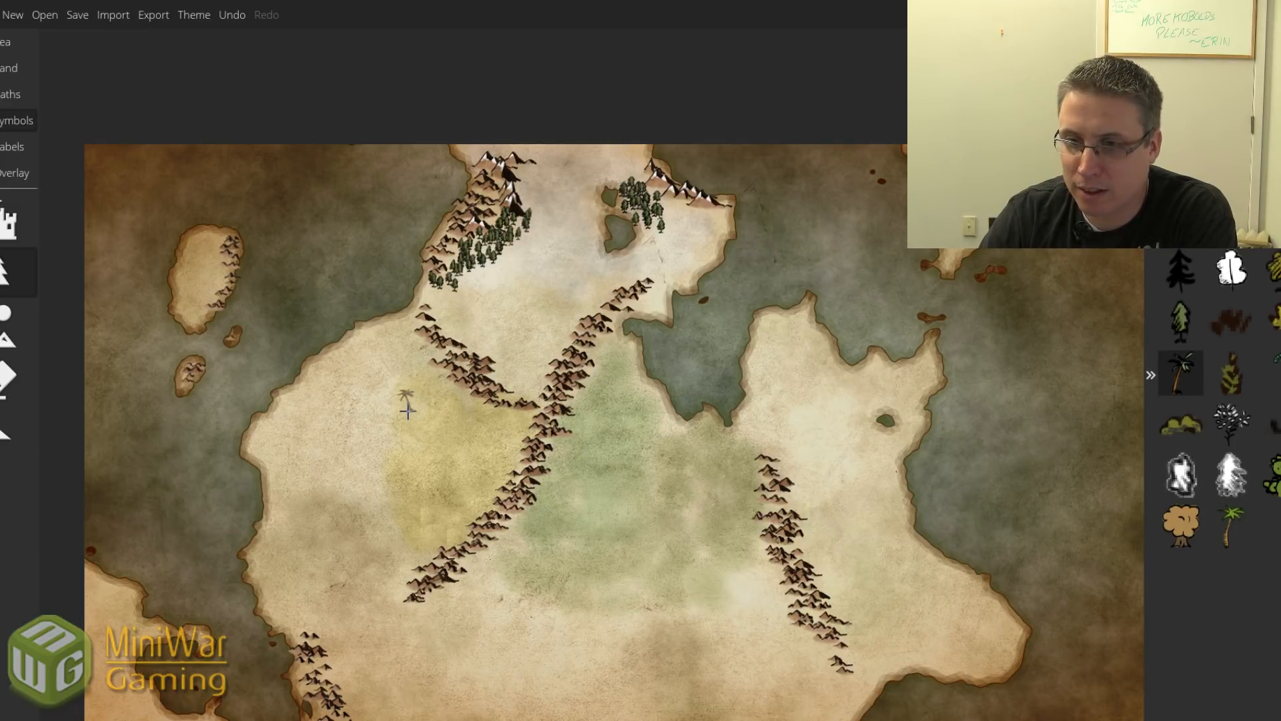
{"action": "mouse_move", "coordinate": [408, 410]}
{"action": "left_mouse_down"}
{"action": "mouse_move", "coordinate": [404, 394]}
{"action": "mouse_move", "coordinate": [397, 408]}
{"action": "mouse_move", "coordinate": [412, 419]}
{"action": "mouse_move", "coordinate": [421, 384]}
{"action": "mouse_move", "coordinate": [394, 444]}
{"action": "left_mouse_up"}
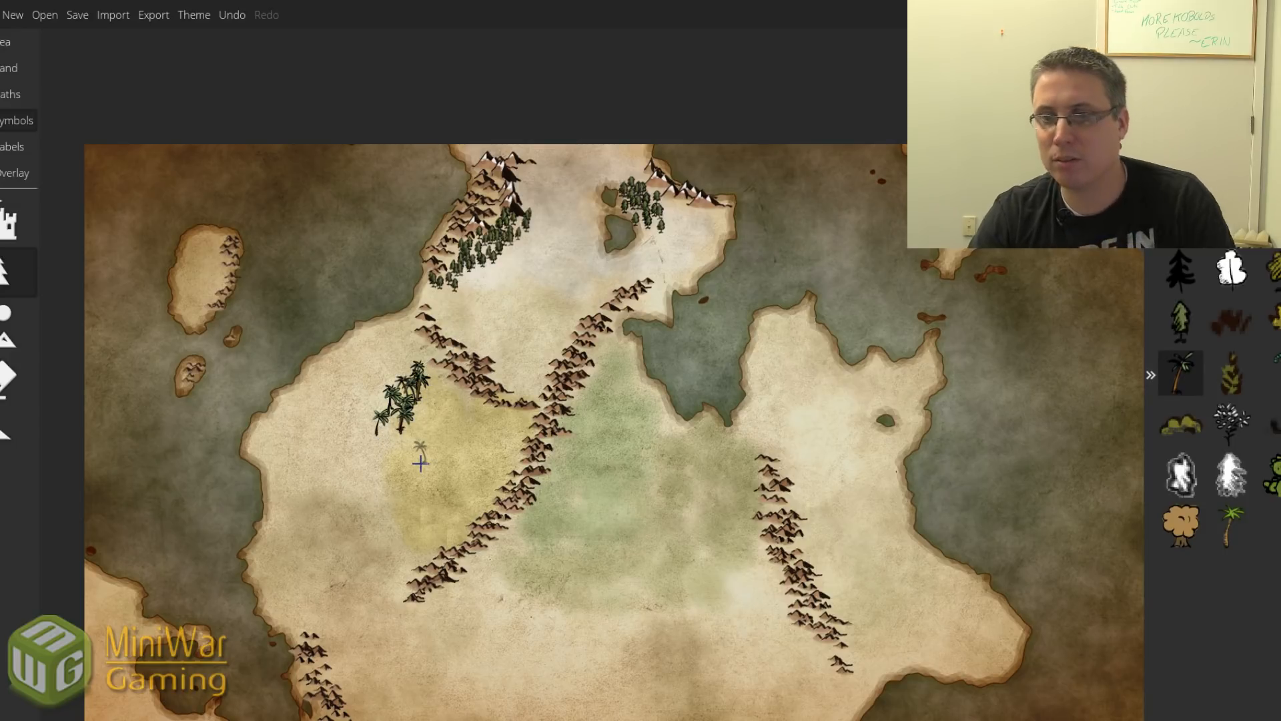
{"action": "key", "text": "ctrl+z"}
{"action": "key", "text": "ctrl+z"}
{"action": "key", "text": "ctrl+z"}
{"action": "key", "text": "ctrl+z"}
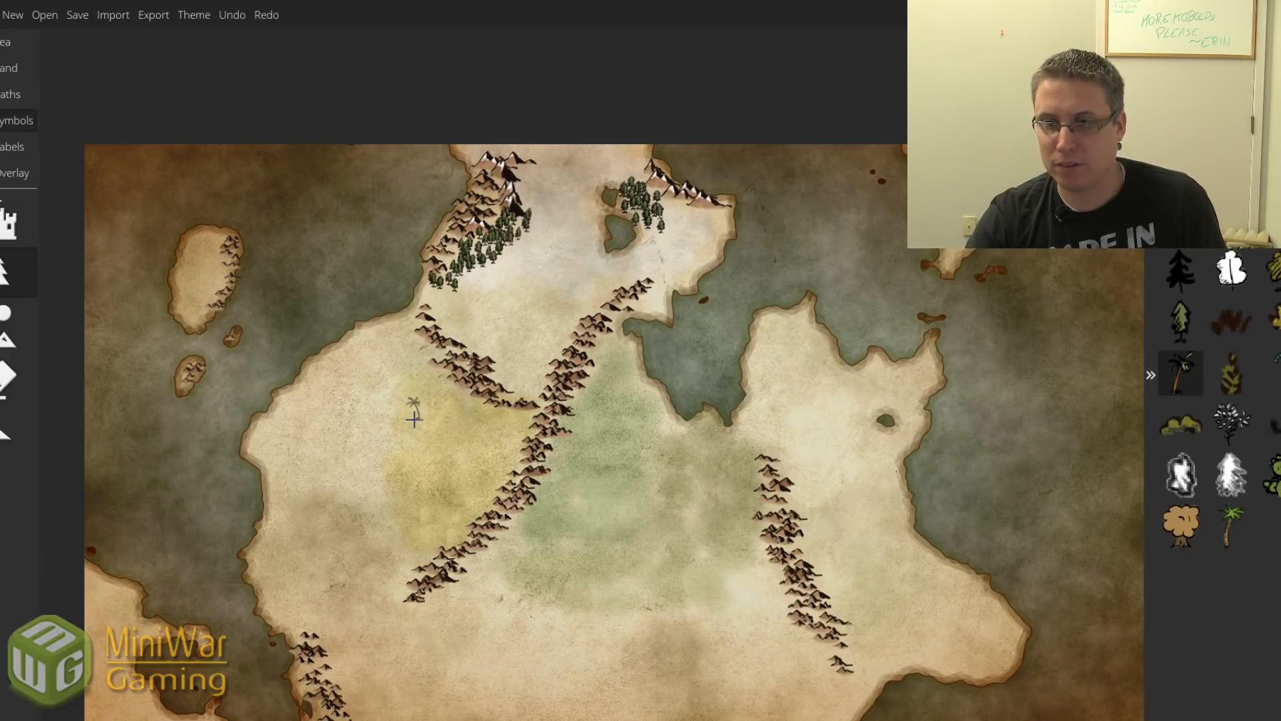
{"action": "mouse_move", "coordinate": [413, 417]}
{"action": "left_mouse_down"}
{"action": "mouse_move", "coordinate": [422, 387]}
{"action": "mouse_move", "coordinate": [390, 422]}
{"action": "left_mouse_up"}
{"action": "key", "text": "ctrl+z"}
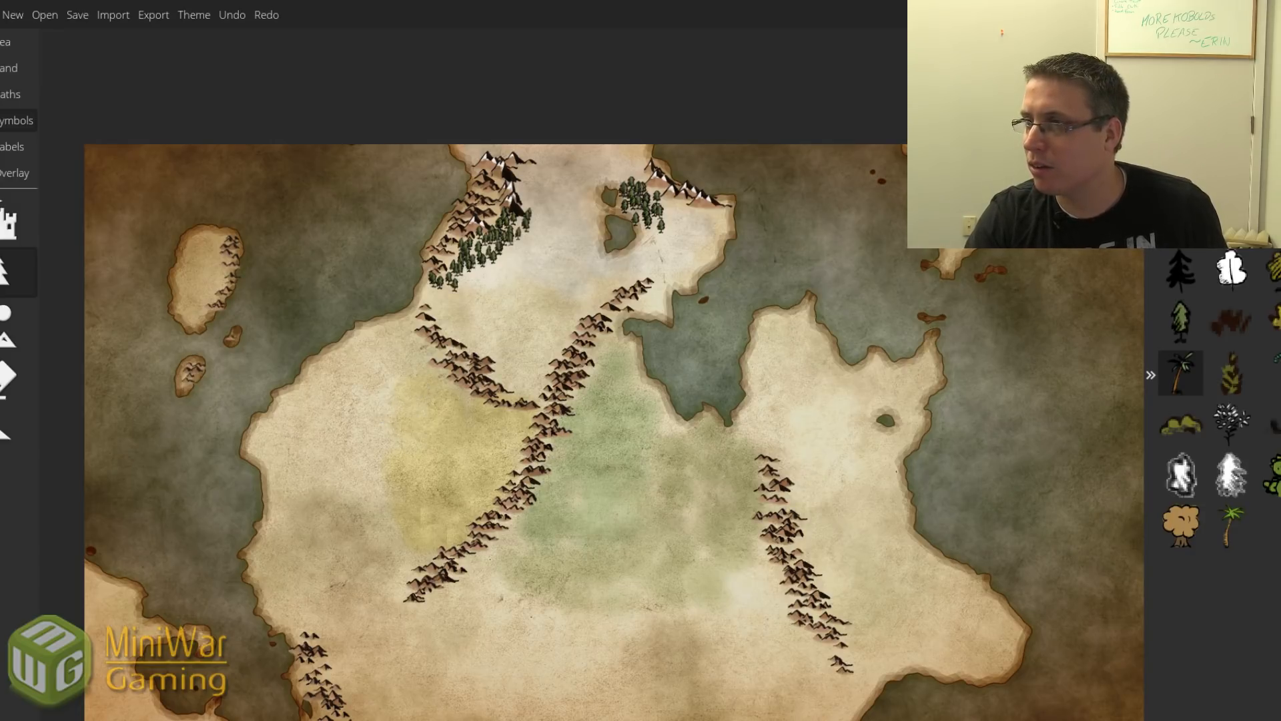
{"action": "mouse_move", "coordinate": [443, 394]}
{"action": "left_mouse_down"}
{"action": "mouse_move", "coordinate": [402, 407]}
{"action": "mouse_move", "coordinate": [415, 412]}
{"action": "mouse_move", "coordinate": [400, 423]}
{"action": "mouse_move", "coordinate": [419, 405]}
{"action": "mouse_move", "coordinate": [419, 416]}
{"action": "mouse_move", "coordinate": [403, 438]}
{"action": "mouse_move", "coordinate": [471, 469]}
{"action": "mouse_move", "coordinate": [406, 518]}
{"action": "left_mouse_up"}
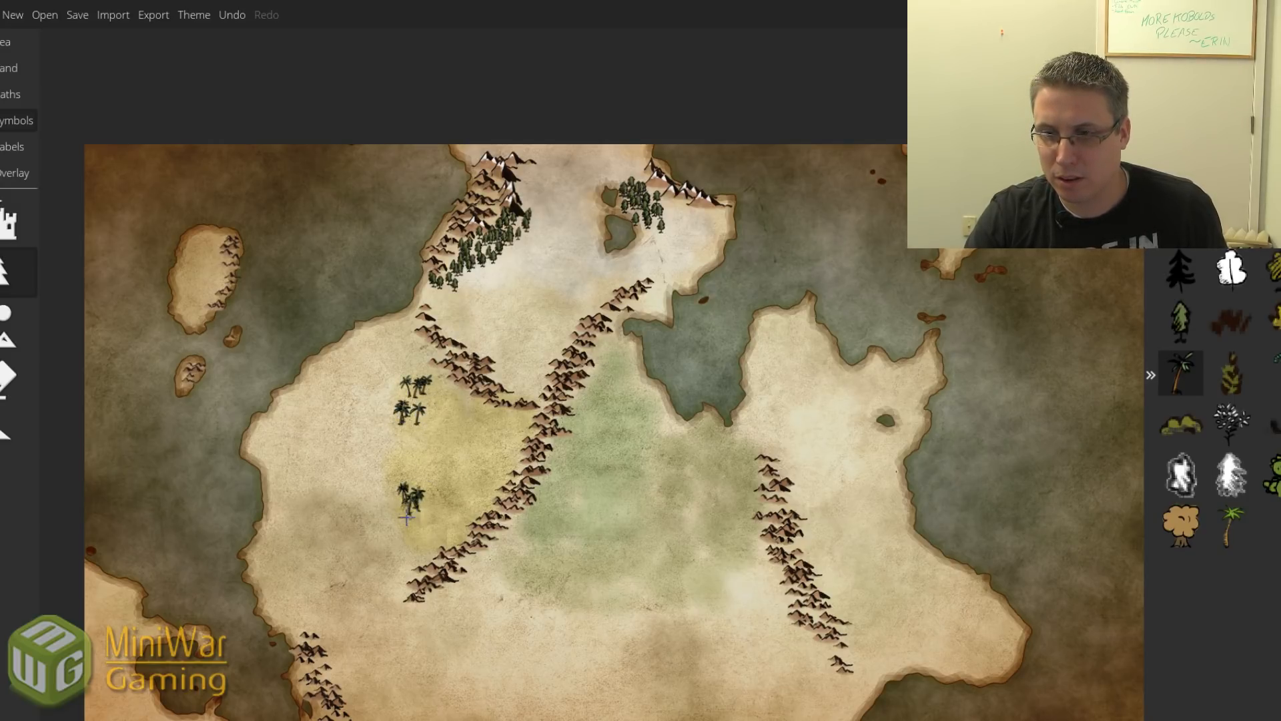
{"action": "left_click", "coordinate": [394, 456]}
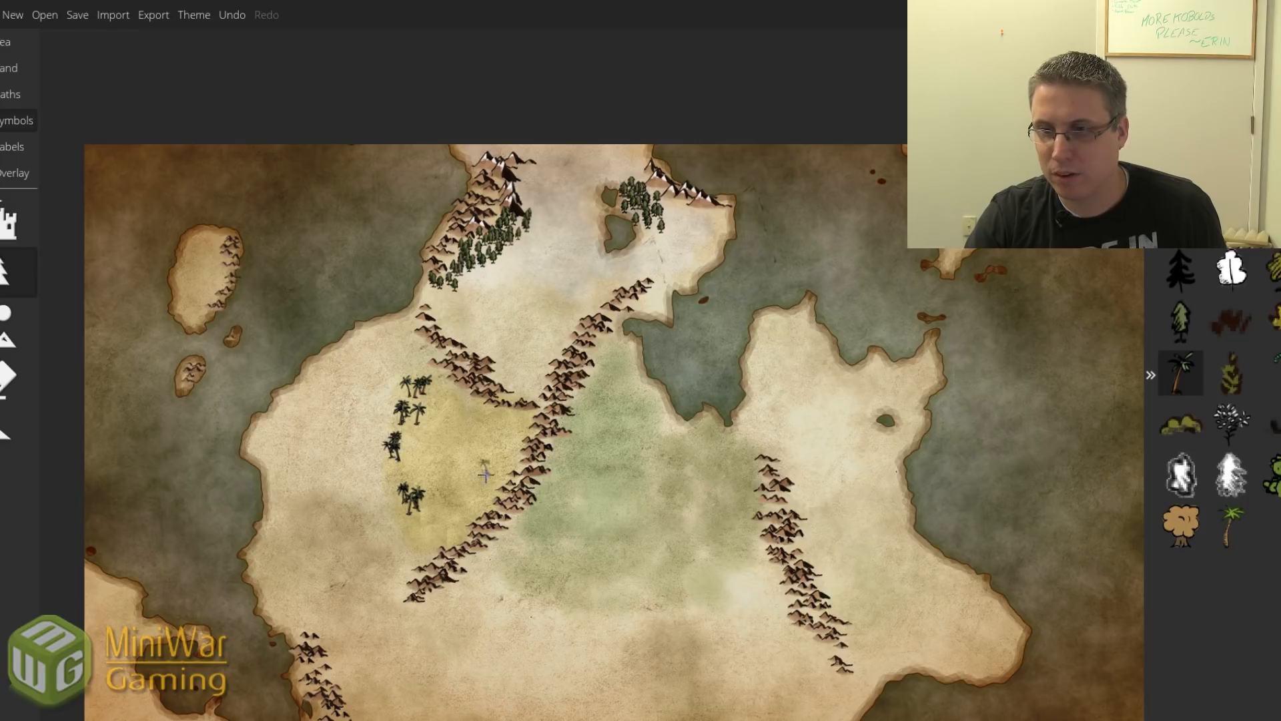
{"action": "mouse_move", "coordinate": [455, 530]}
{"action": "left_mouse_down"}
{"action": "mouse_move", "coordinate": [449, 521]}
{"action": "mouse_move", "coordinate": [417, 544]}
{"action": "left_mouse_up"}
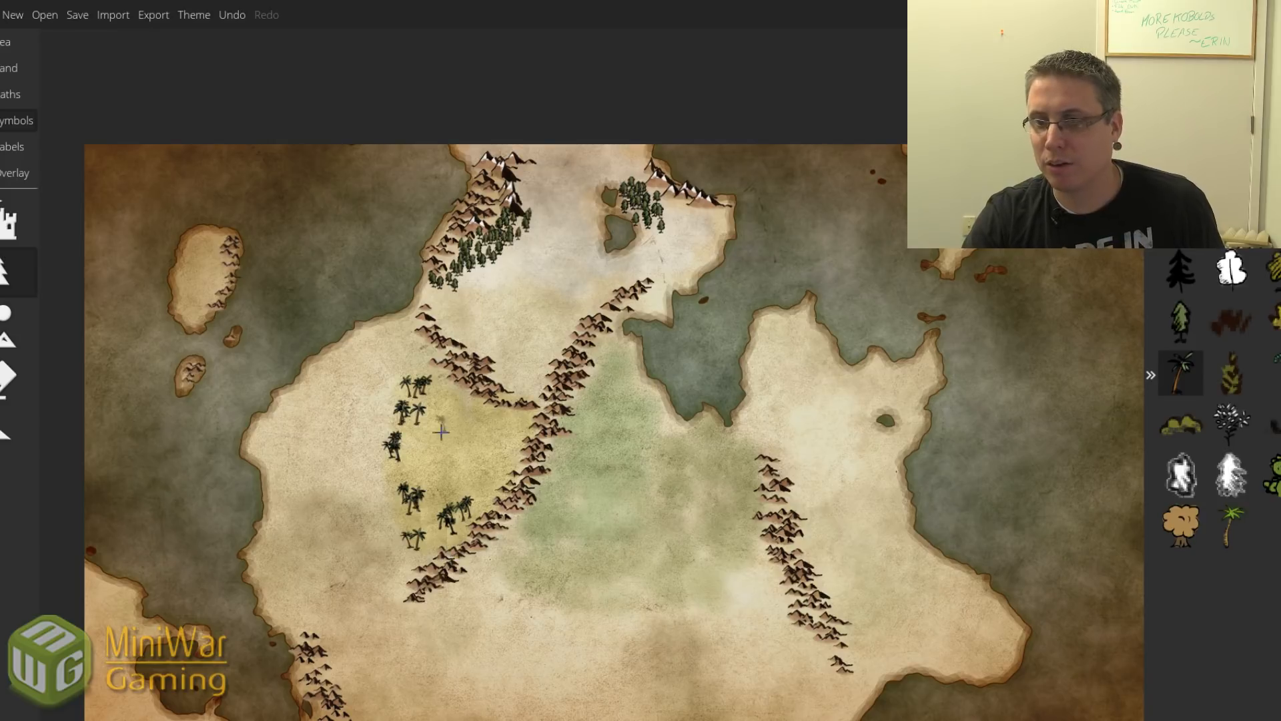
{"action": "left_click", "coordinate": [5, 339]}
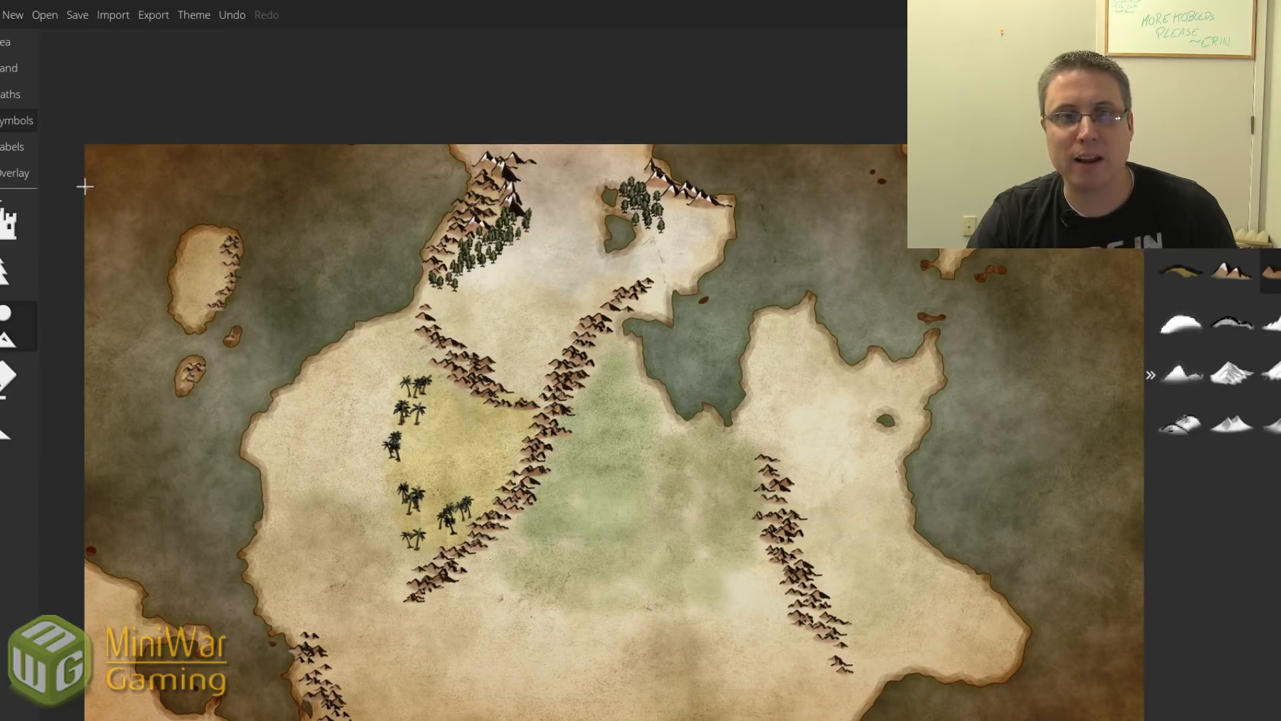
Stamp the second mountain symbol at the junction of the two central ranges.
{"action": "left_click", "coordinate": [8, 222]}
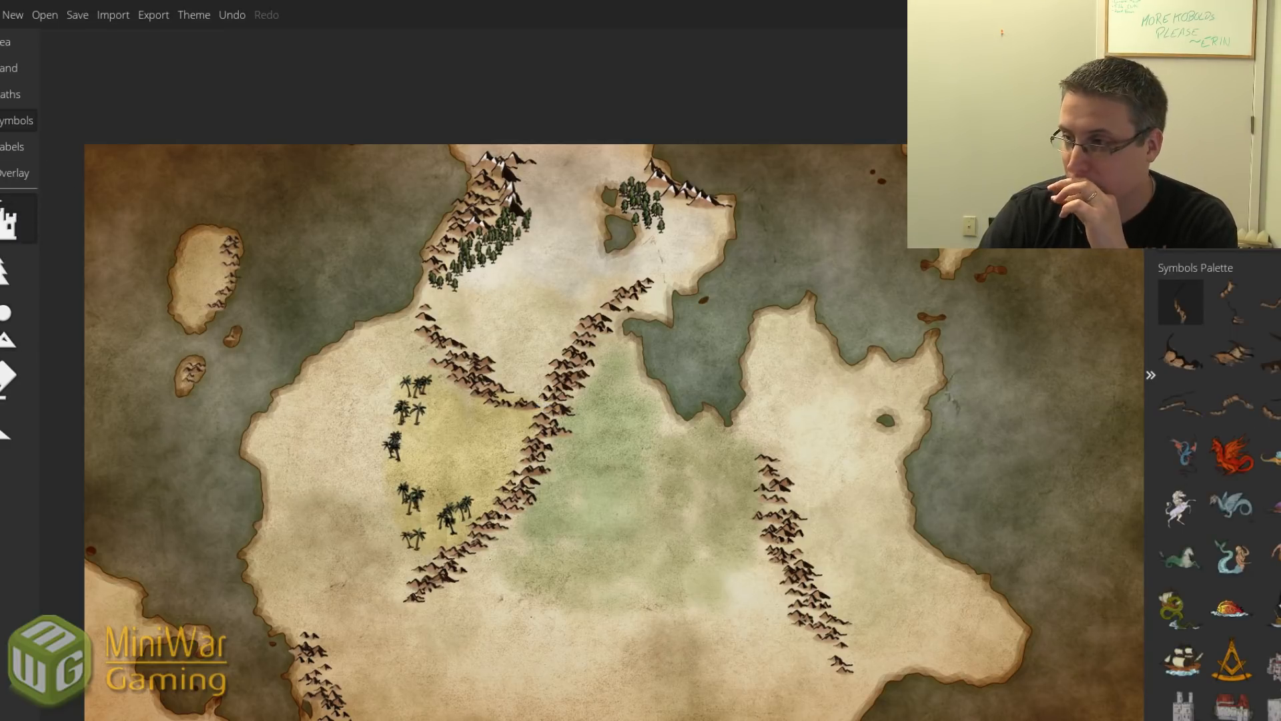
{"action": "scroll", "coordinate": [1214, 466], "scroll_direction": "down", "scroll_amount": 15}
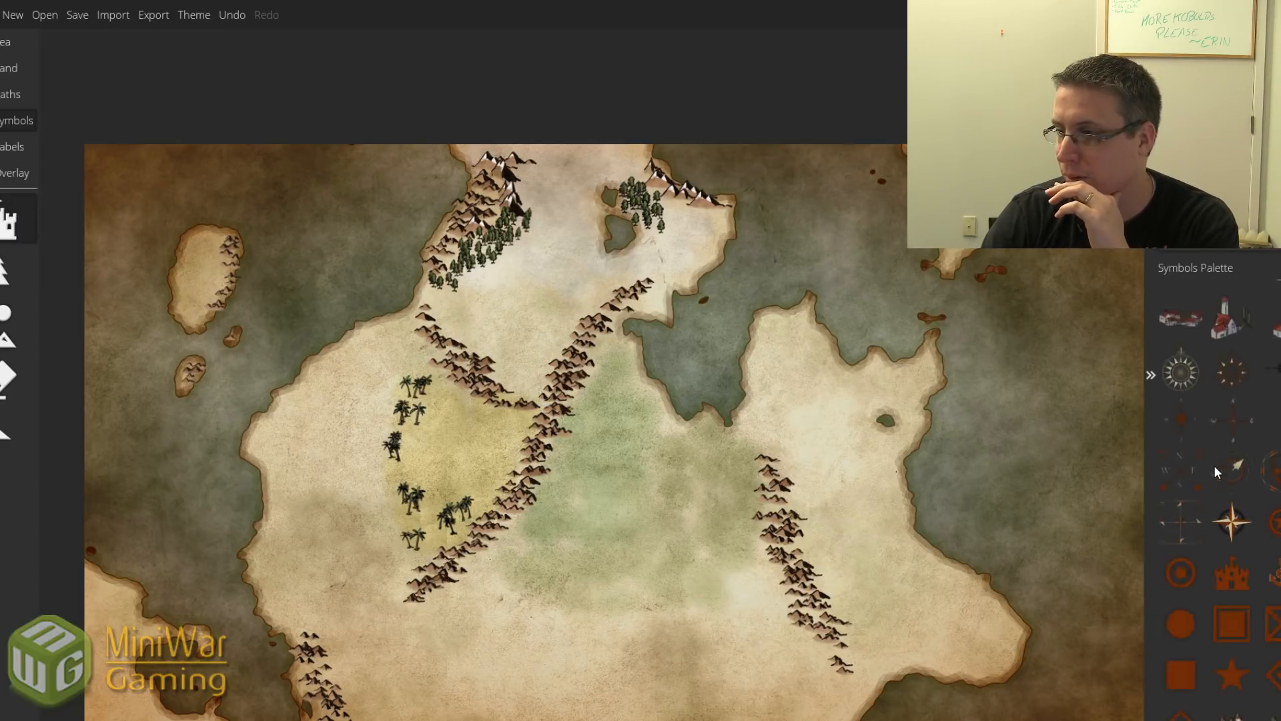
{"action": "scroll", "coordinate": [1232, 527], "scroll_direction": "up", "scroll_amount": 10}
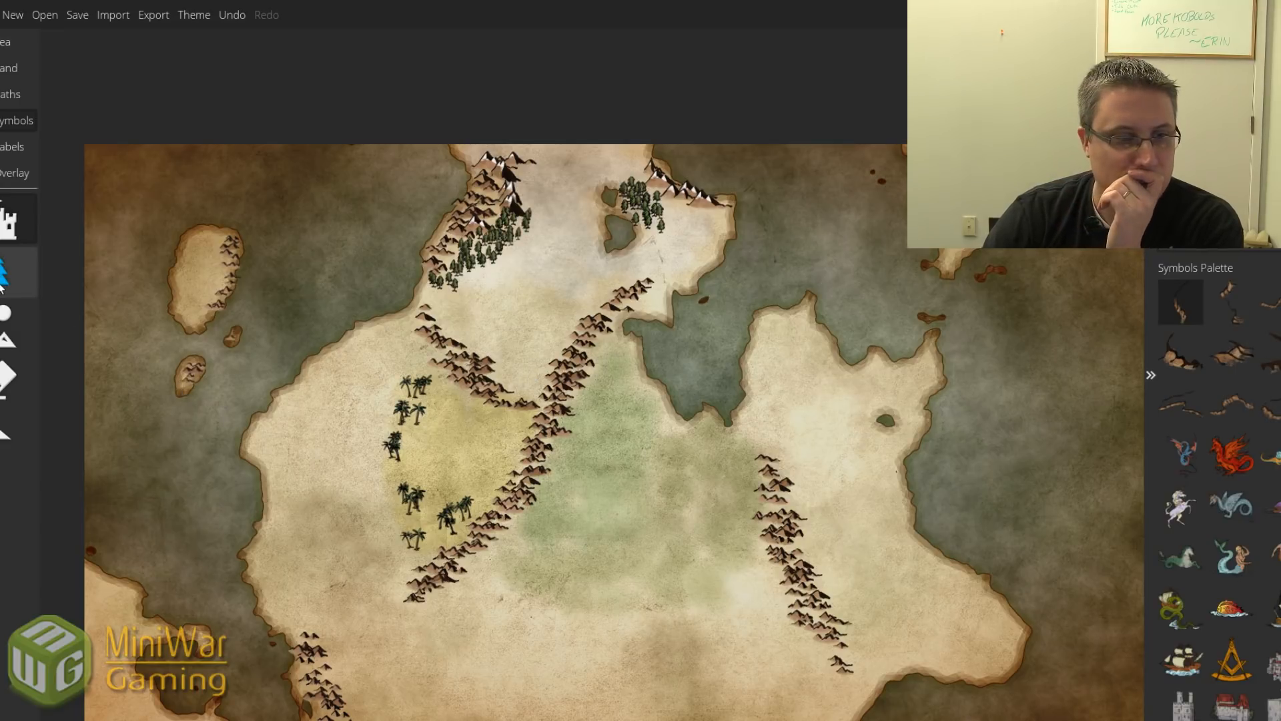
{"action": "left_click", "coordinate": [6, 327]}
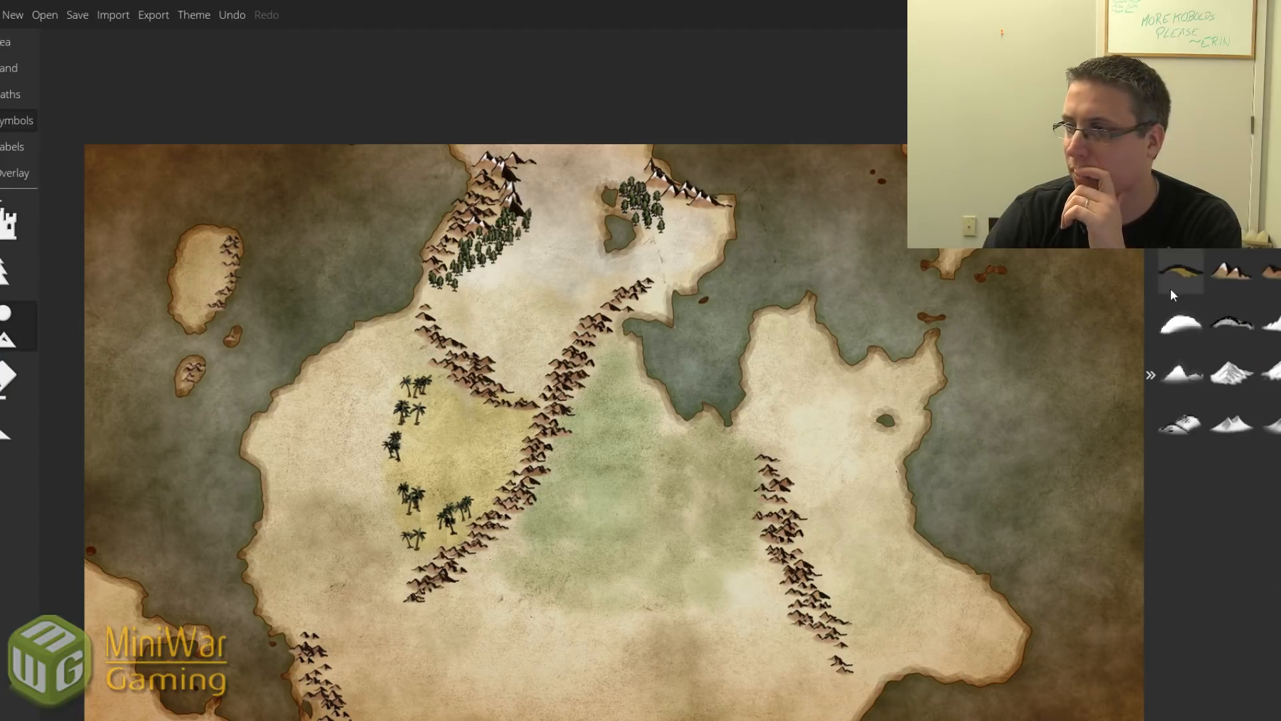
{"action": "left_click", "coordinate": [1231, 271]}
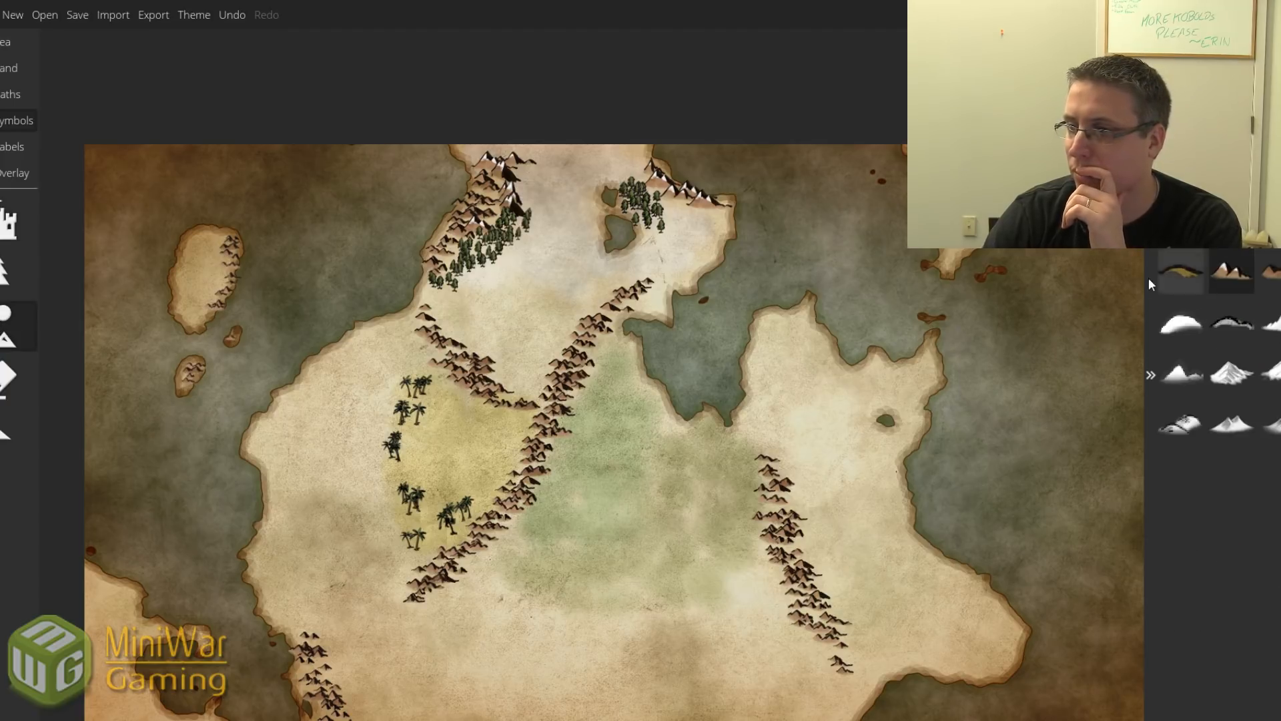
{"action": "left_click", "coordinate": [541, 403]}
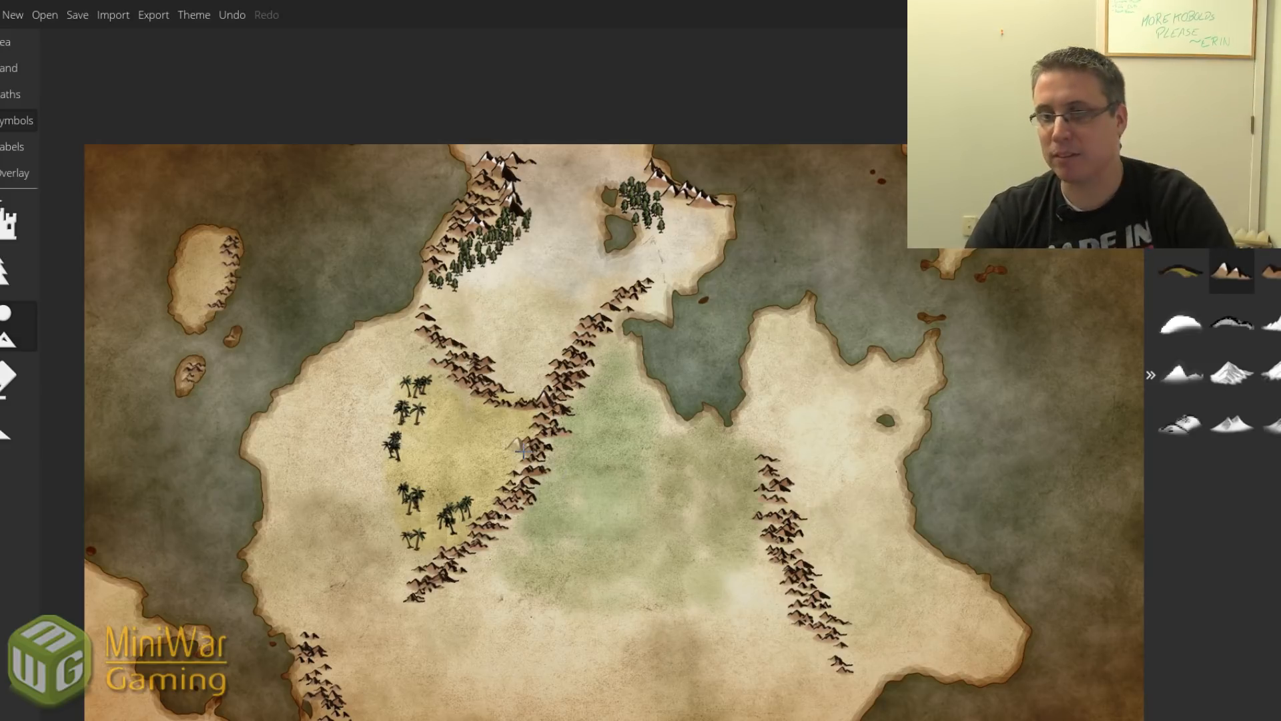
{"action": "left_click", "coordinate": [7, 270]}
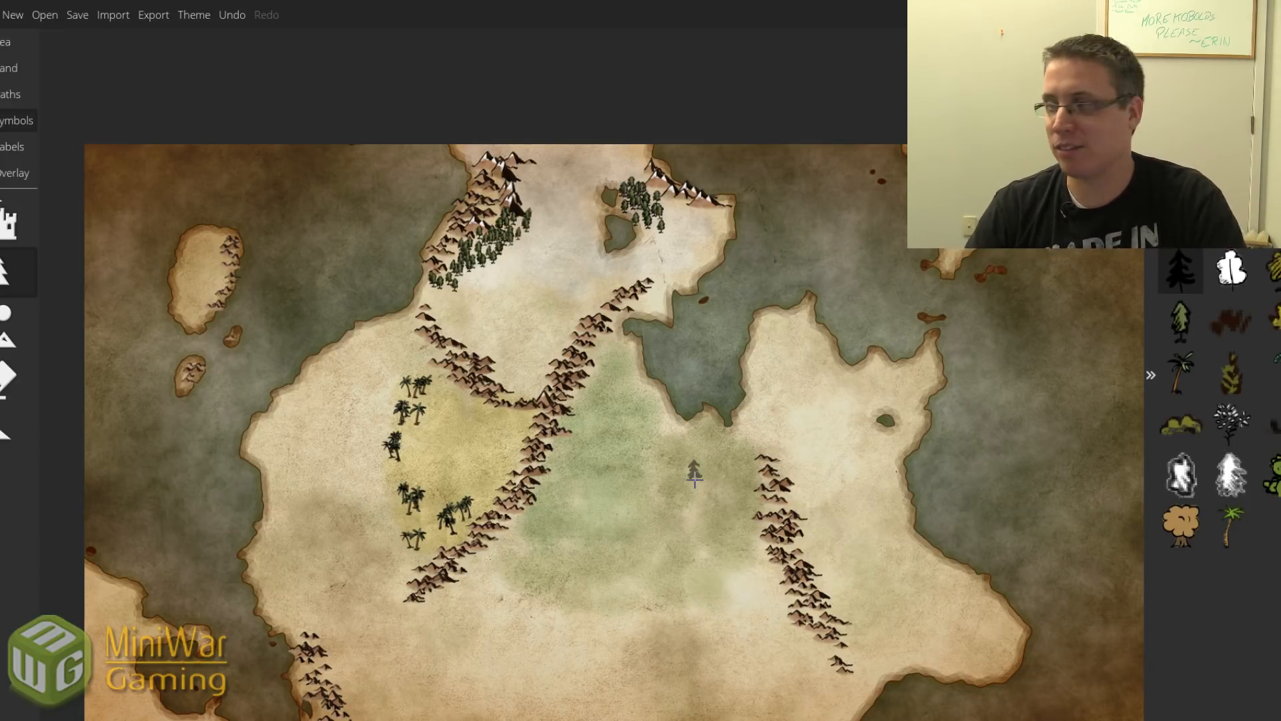
Paint light-green deciduous tree clumps beside the eastern range and across the southern grassland.
{"action": "left_click", "coordinate": [1184, 327]}
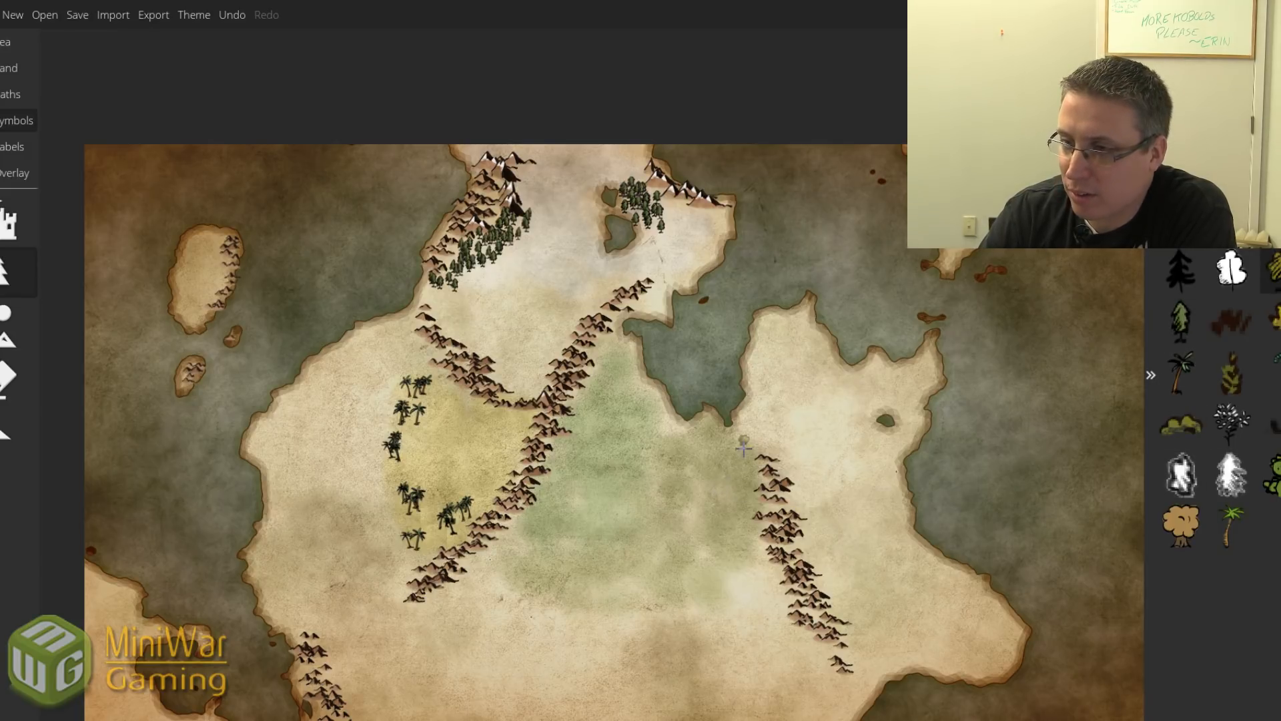
{"action": "mouse_move", "coordinate": [743, 449]}
{"action": "left_mouse_down"}
{"action": "mouse_move", "coordinate": [744, 501]}
{"action": "mouse_move", "coordinate": [753, 465]}
{"action": "mouse_move", "coordinate": [737, 518]}
{"action": "mouse_move", "coordinate": [723, 504]}
{"action": "mouse_move", "coordinate": [729, 488]}
{"action": "mouse_move", "coordinate": [712, 499]}
{"action": "mouse_move", "coordinate": [722, 505]}
{"action": "mouse_move", "coordinate": [704, 472]}
{"action": "mouse_move", "coordinate": [733, 474]}
{"action": "mouse_move", "coordinate": [713, 505]}
{"action": "left_mouse_up"}
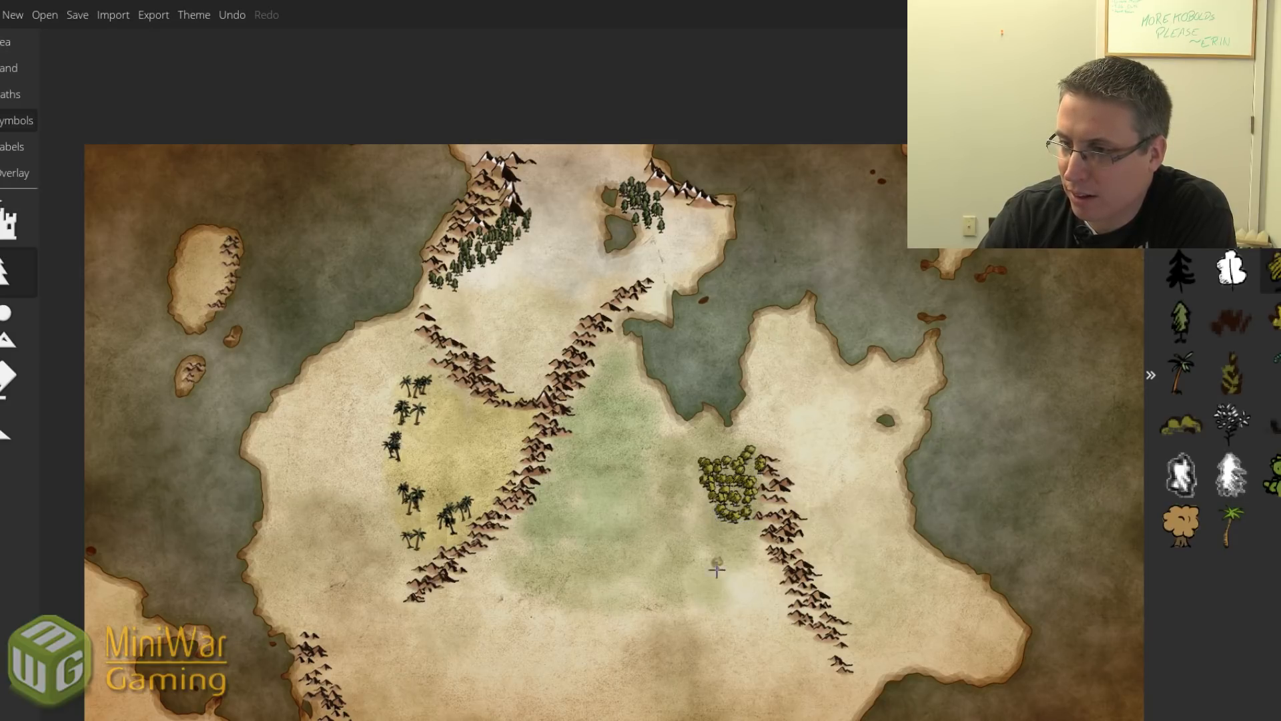
{"action": "left_click", "coordinate": [739, 596]}
{"action": "mouse_move", "coordinate": [738, 595]}
{"action": "left_mouse_down"}
{"action": "mouse_move", "coordinate": [780, 590]}
{"action": "mouse_move", "coordinate": [756, 611]}
{"action": "mouse_move", "coordinate": [772, 603]}
{"action": "mouse_move", "coordinate": [776, 576]}
{"action": "mouse_move", "coordinate": [761, 606]}
{"action": "left_mouse_up"}
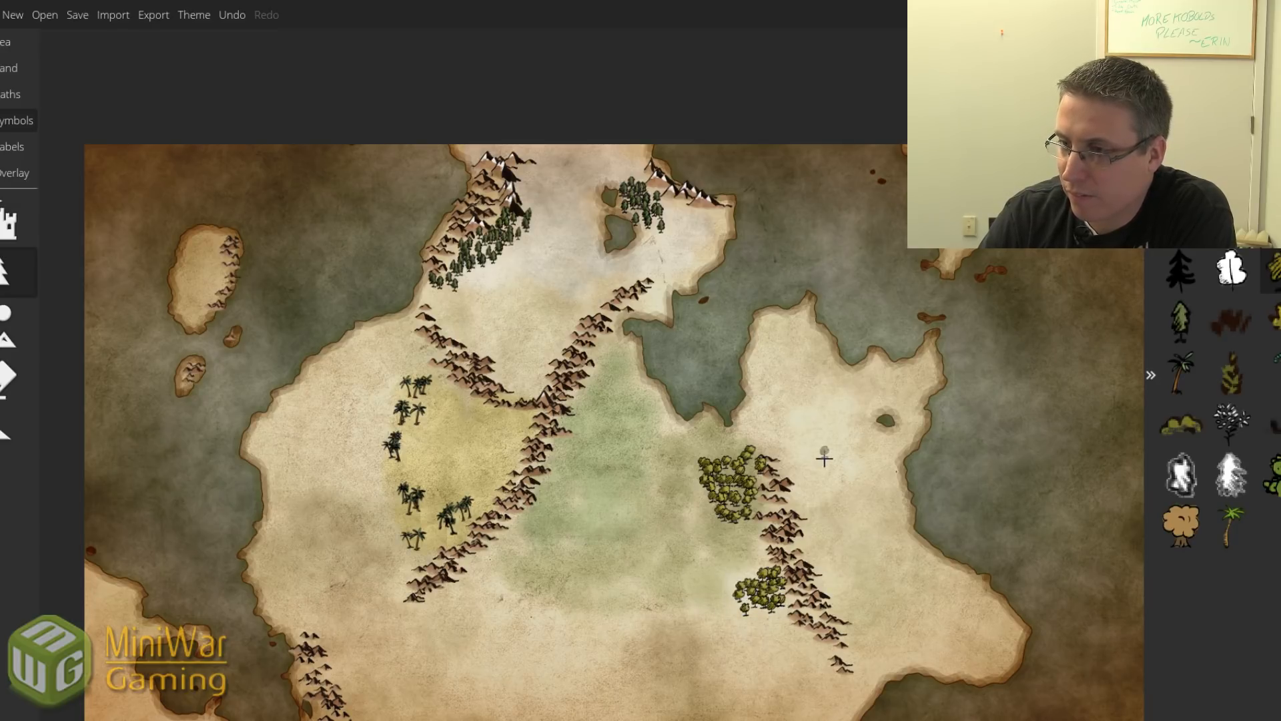
{"action": "mouse_move", "coordinate": [670, 554]}
{"action": "left_mouse_down"}
{"action": "mouse_move", "coordinate": [667, 567]}
{"action": "mouse_move", "coordinate": [681, 567]}
{"action": "mouse_move", "coordinate": [666, 561]}
{"action": "left_mouse_up"}
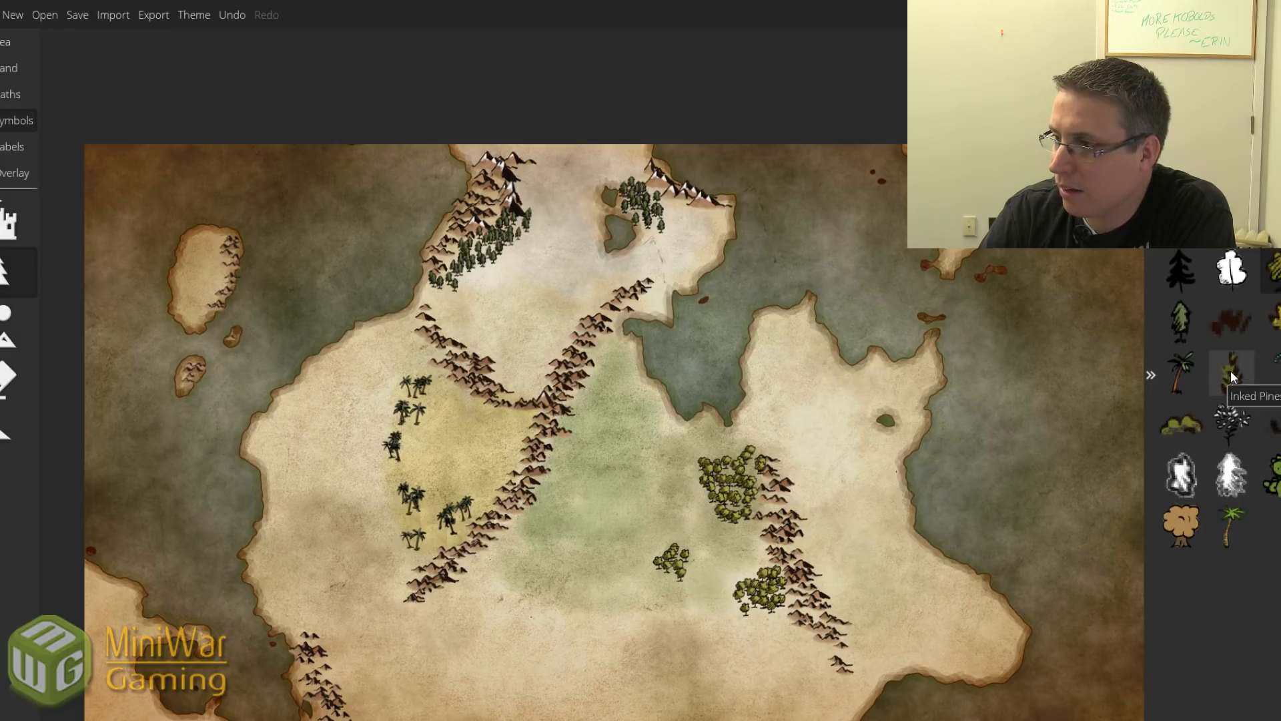
{"action": "left_click", "coordinate": [1272, 329]}
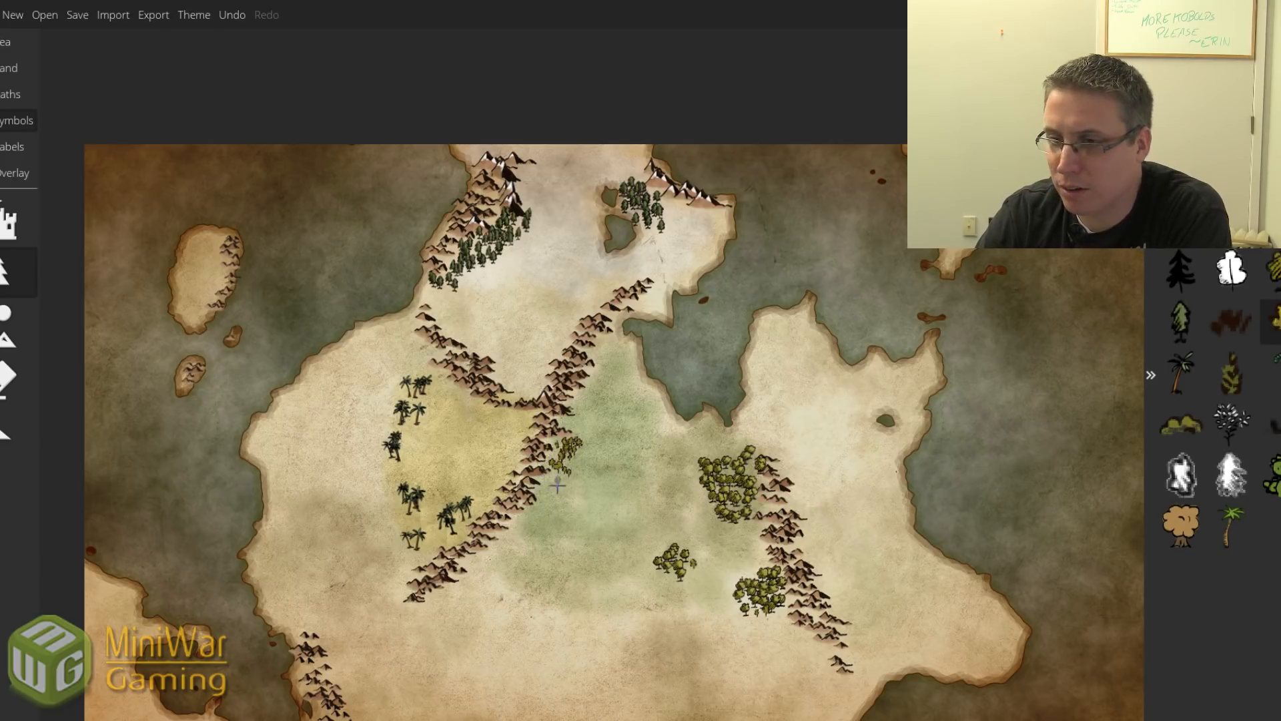
{"action": "left_click", "coordinate": [1272, 475]}
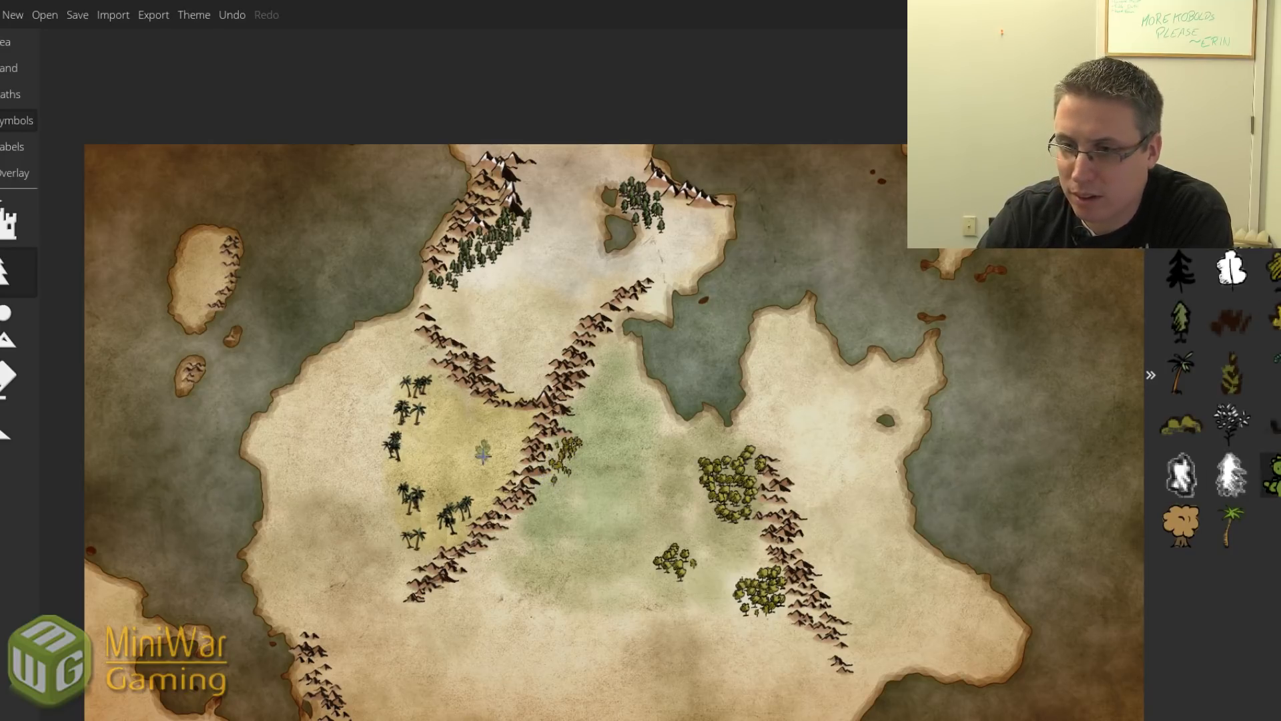
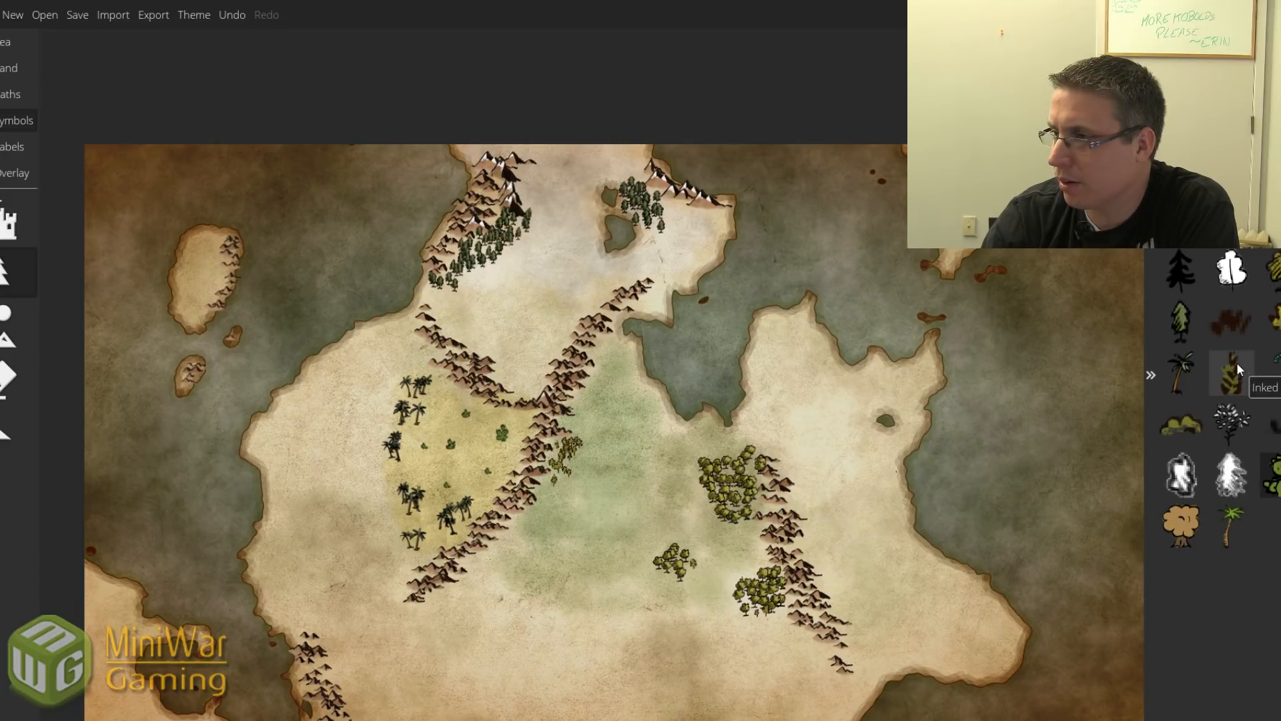
Pick another tree symbol, then bring up the Sea tab's Water Appearance tools.
{"action": "left_click", "coordinate": [1271, 329]}
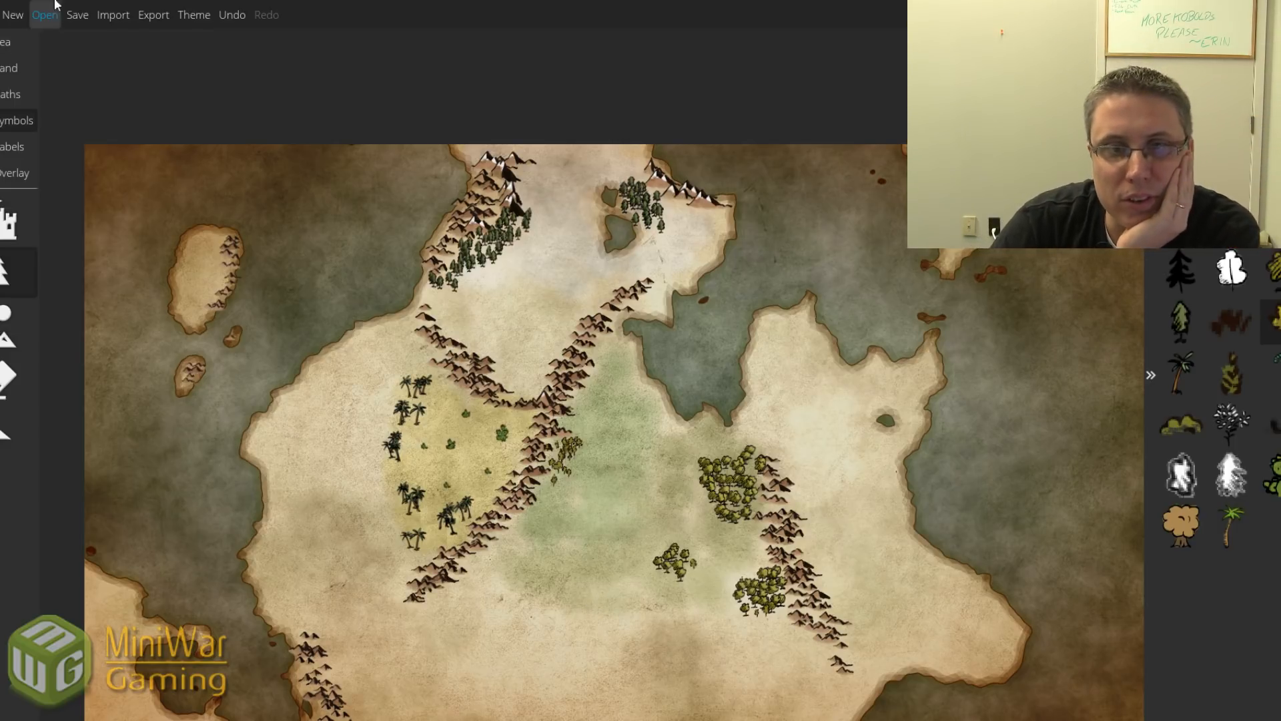
{"action": "left_click", "coordinate": [16, 67]}
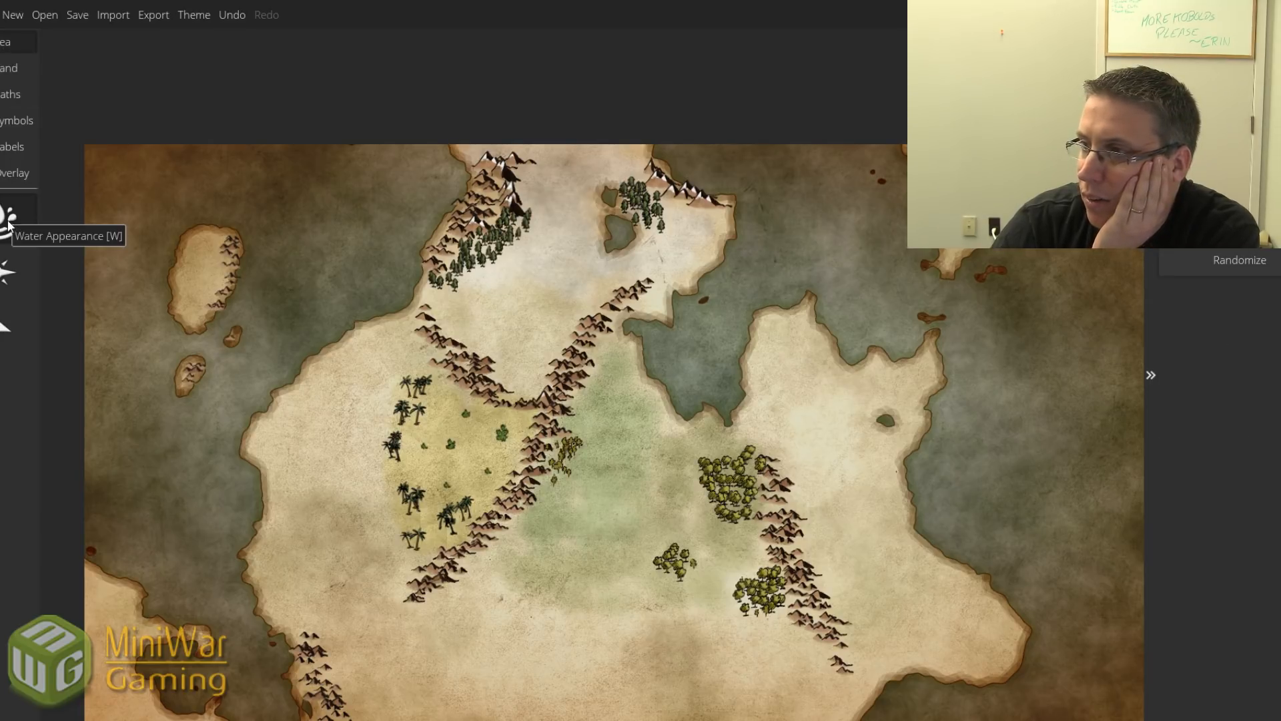
Select the Lower Landmass brush and try a small lake on the plain, undoing it.
{"action": "left_click", "coordinate": [10, 67]}
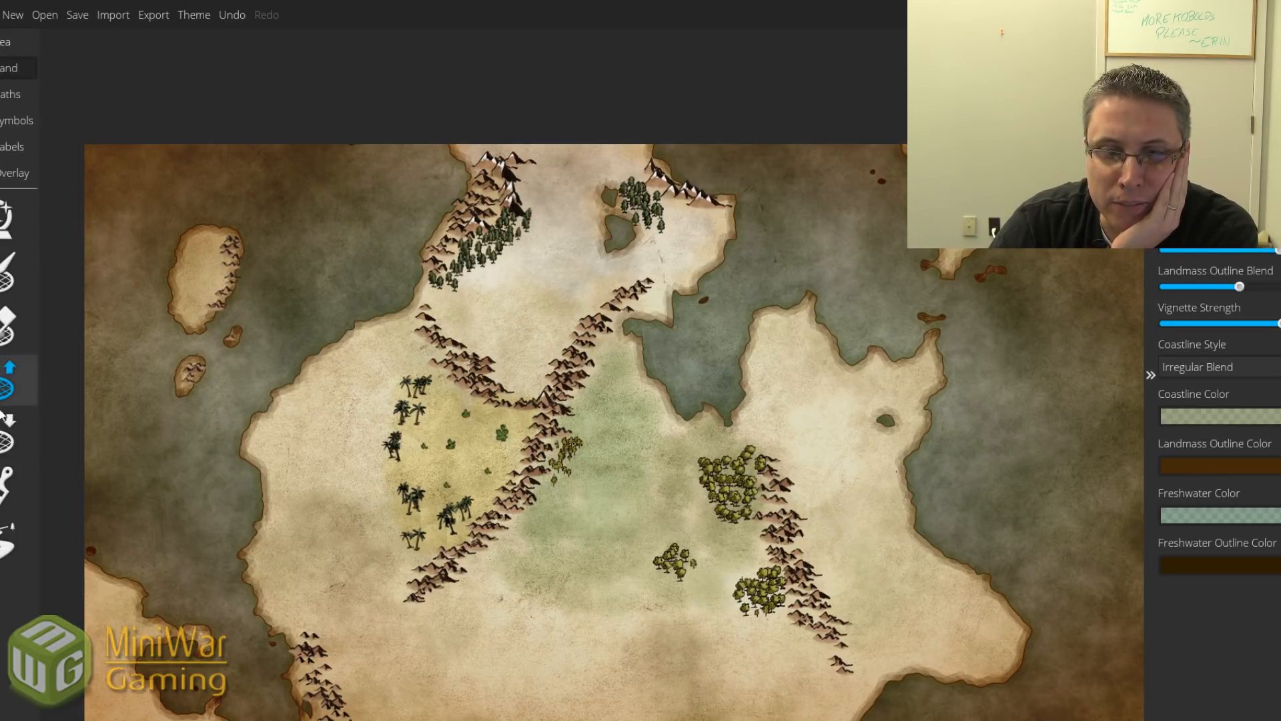
{"action": "left_click", "coordinate": [4, 440]}
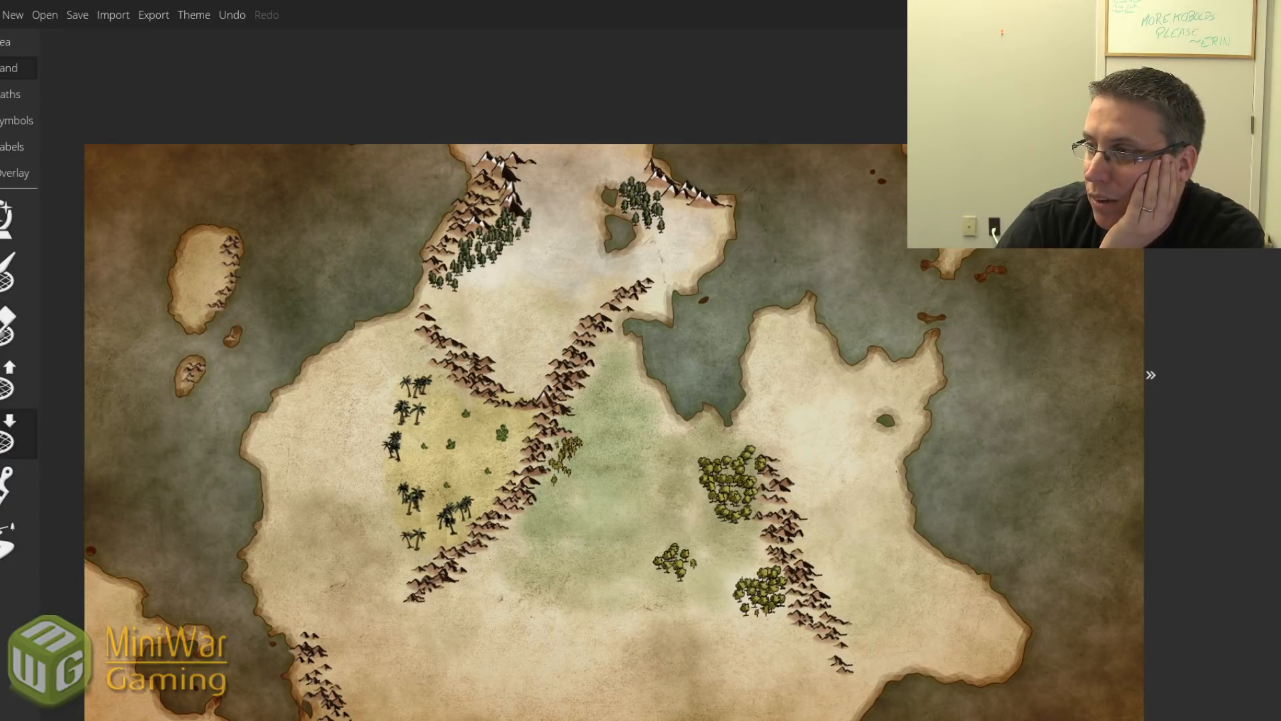
{"action": "left_click_drag", "start_coordinate": [601, 486], "coordinate": [621, 500]}
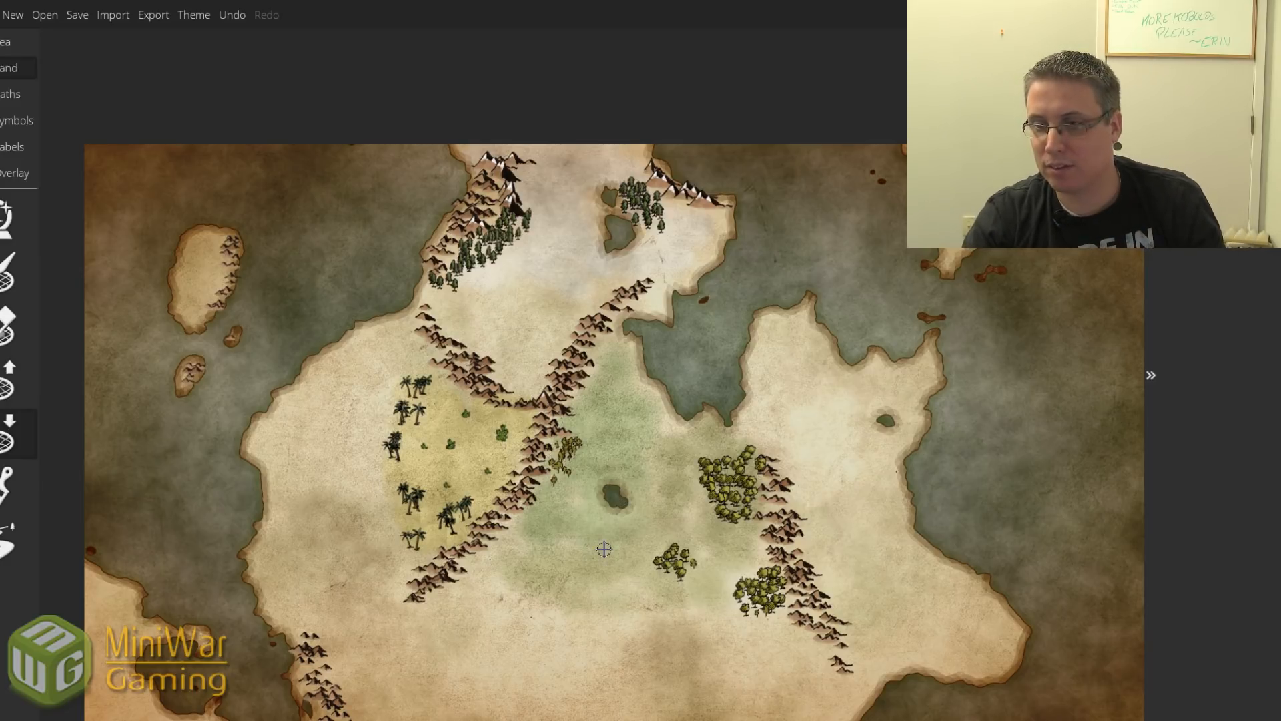
{"action": "key", "text": "ctrl+z"}
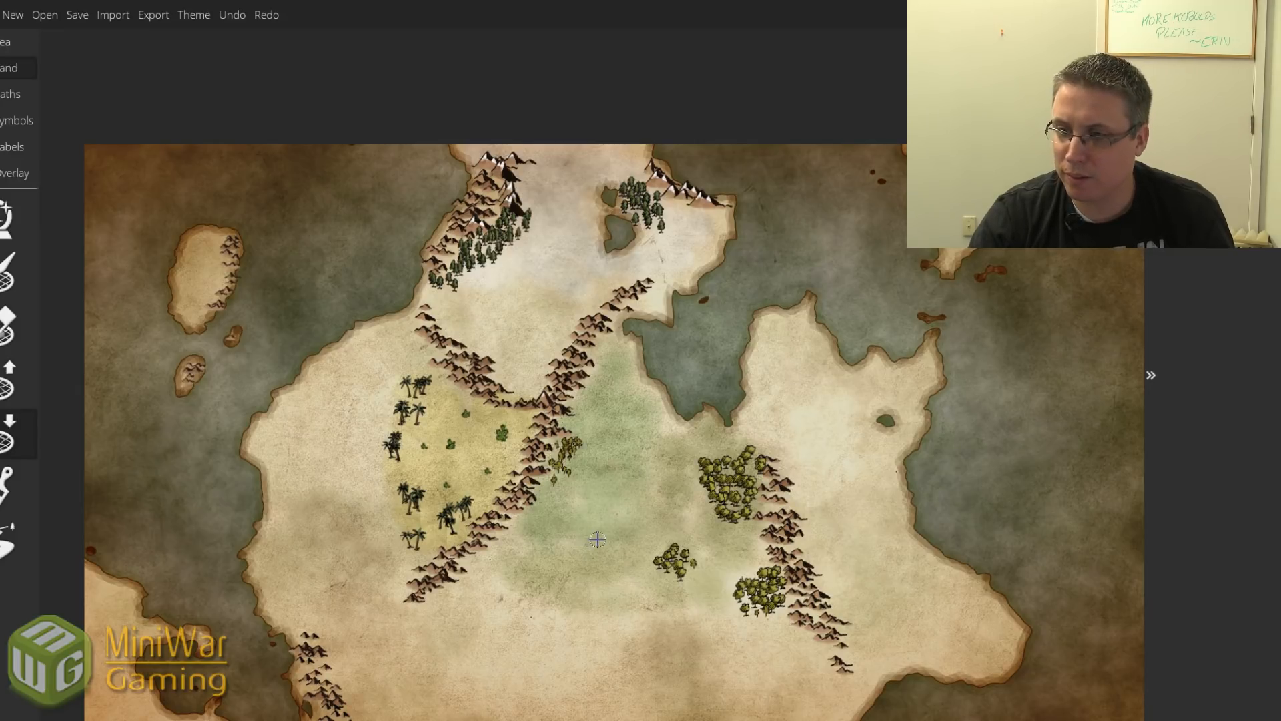
Carve two small lakes and two ponds into the central plain, then enlarge their shores.
{"action": "mouse_move", "coordinate": [604, 546]}
{"action": "left_mouse_down"}
{"action": "mouse_move", "coordinate": [591, 544]}
{"action": "mouse_move", "coordinate": [612, 533]}
{"action": "mouse_move", "coordinate": [581, 546]}
{"action": "mouse_move", "coordinate": [616, 531]}
{"action": "mouse_move", "coordinate": [598, 528]}
{"action": "mouse_move", "coordinate": [595, 551]}
{"action": "mouse_move", "coordinate": [568, 554]}
{"action": "mouse_move", "coordinate": [606, 546]}
{"action": "left_mouse_up"}
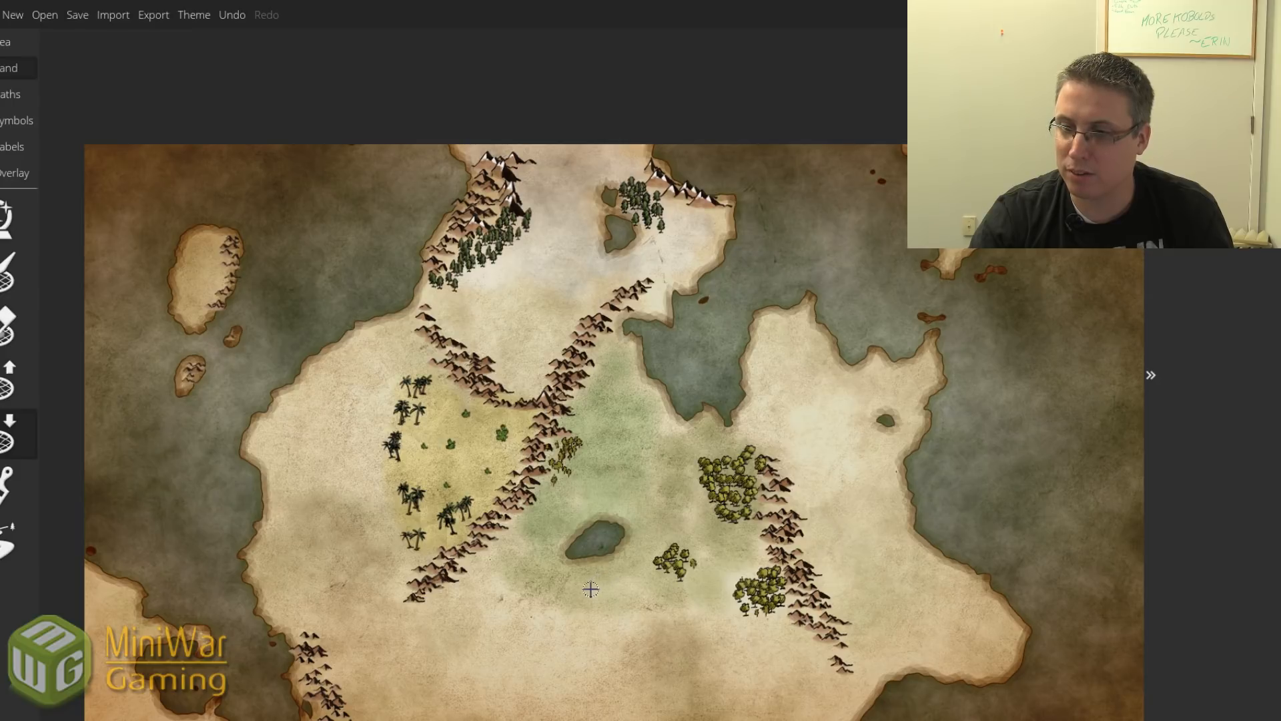
{"action": "mouse_move", "coordinate": [591, 589]}
{"action": "left_mouse_down"}
{"action": "mouse_move", "coordinate": [595, 604]}
{"action": "mouse_move", "coordinate": [573, 613]}
{"action": "mouse_move", "coordinate": [589, 601]}
{"action": "mouse_move", "coordinate": [573, 602]}
{"action": "left_mouse_up"}
{"action": "left_click", "coordinate": [517, 562]}
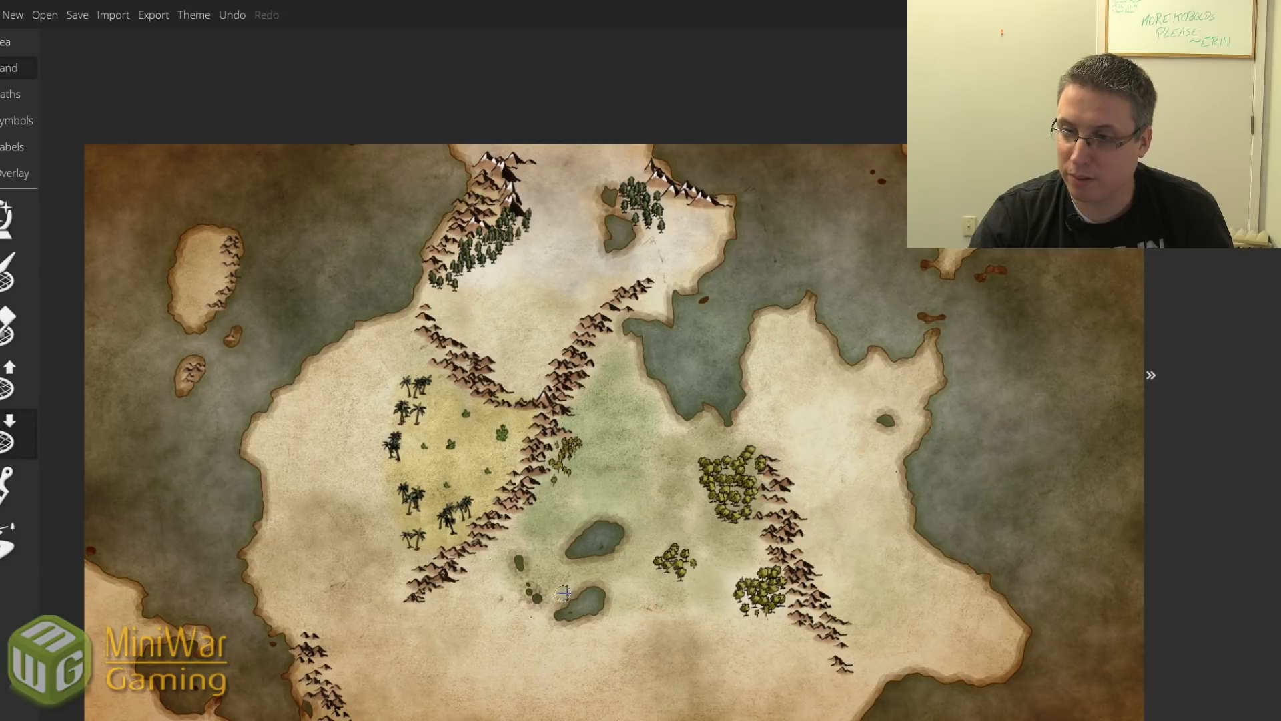
{"action": "left_click", "coordinate": [534, 596]}
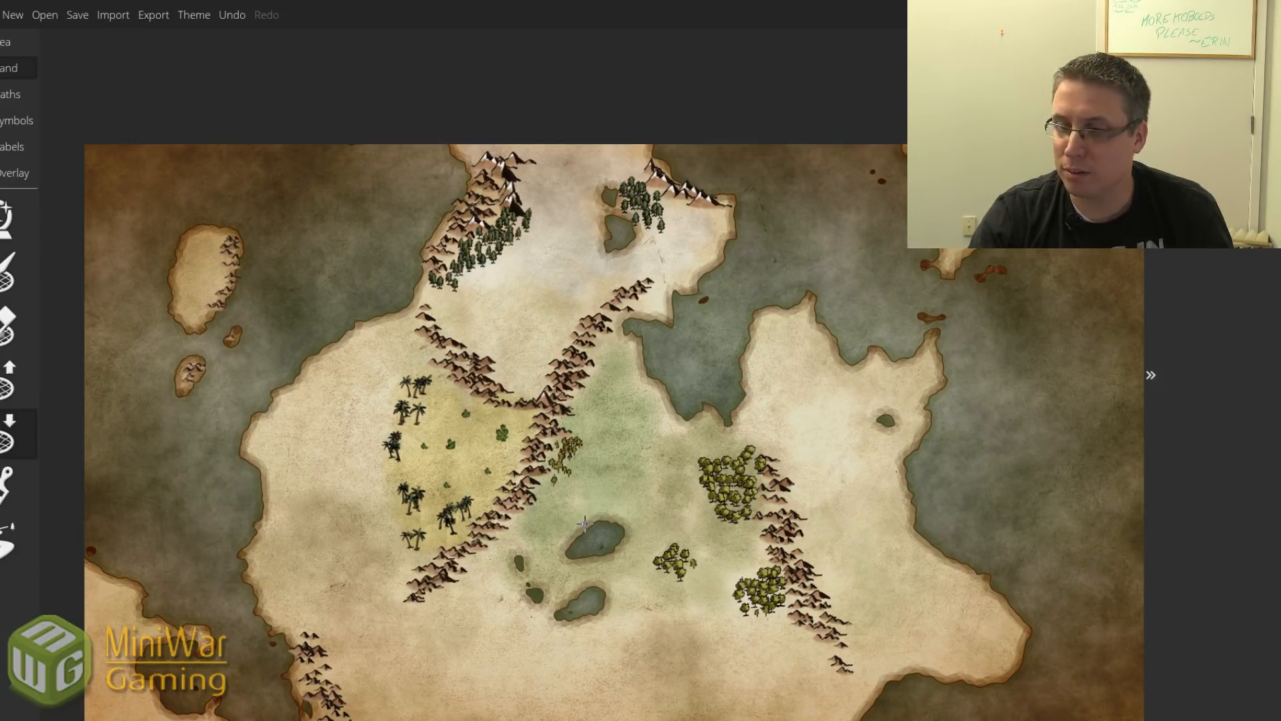
{"action": "scroll", "coordinate": [585, 524], "scroll_direction": "up", "scroll_amount": 5}
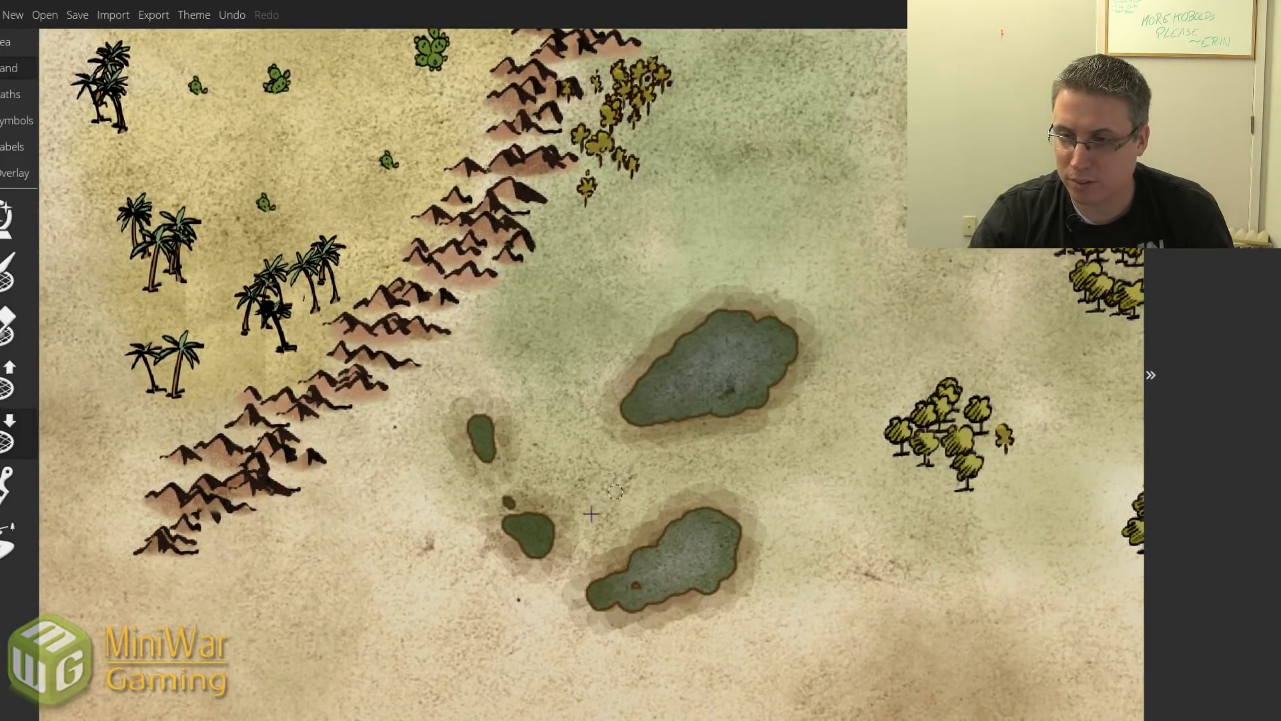
{"action": "mouse_move", "coordinate": [555, 529]}
{"action": "left_mouse_down"}
{"action": "mouse_move", "coordinate": [529, 557]}
{"action": "mouse_move", "coordinate": [510, 532]}
{"action": "left_mouse_up"}
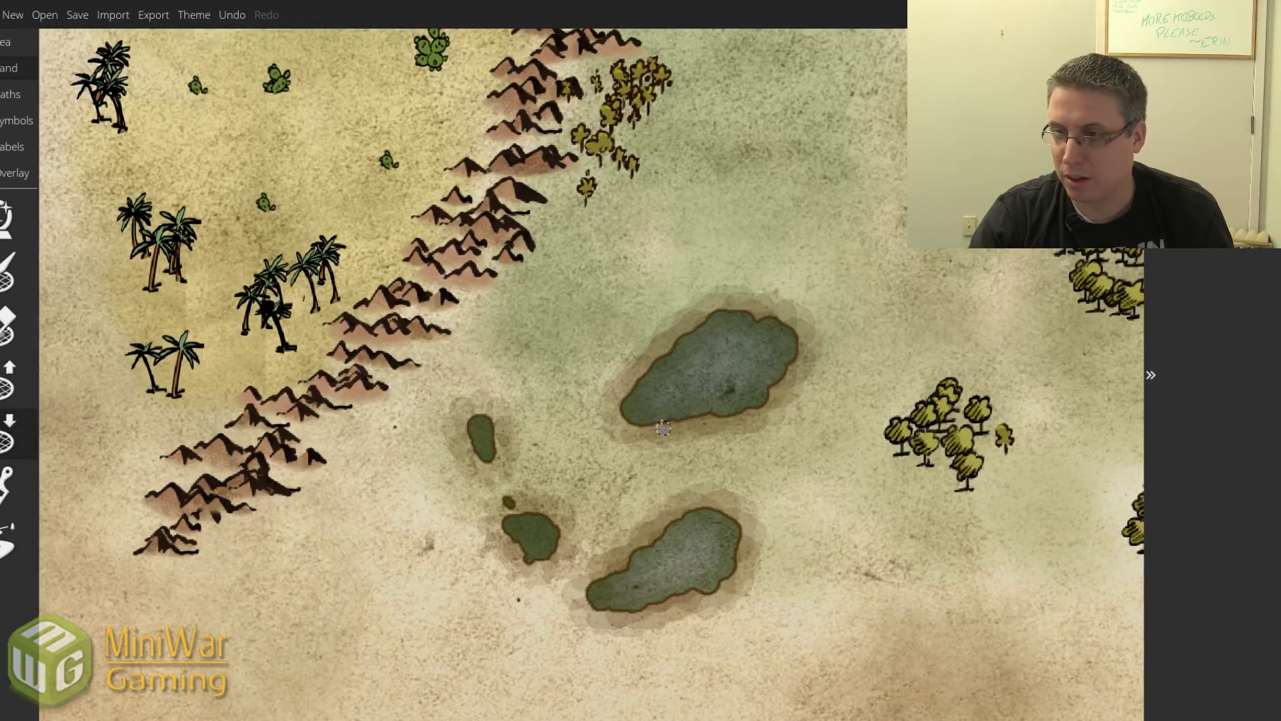
{"action": "mouse_move", "coordinate": [663, 428]}
{"action": "left_mouse_down"}
{"action": "mouse_move", "coordinate": [679, 407]}
{"action": "mouse_move", "coordinate": [691, 417]}
{"action": "mouse_move", "coordinate": [678, 428]}
{"action": "mouse_move", "coordinate": [692, 426]}
{"action": "mouse_move", "coordinate": [721, 402]}
{"action": "mouse_move", "coordinate": [694, 428]}
{"action": "mouse_move", "coordinate": [655, 424]}
{"action": "mouse_move", "coordinate": [723, 415]}
{"action": "left_mouse_up"}
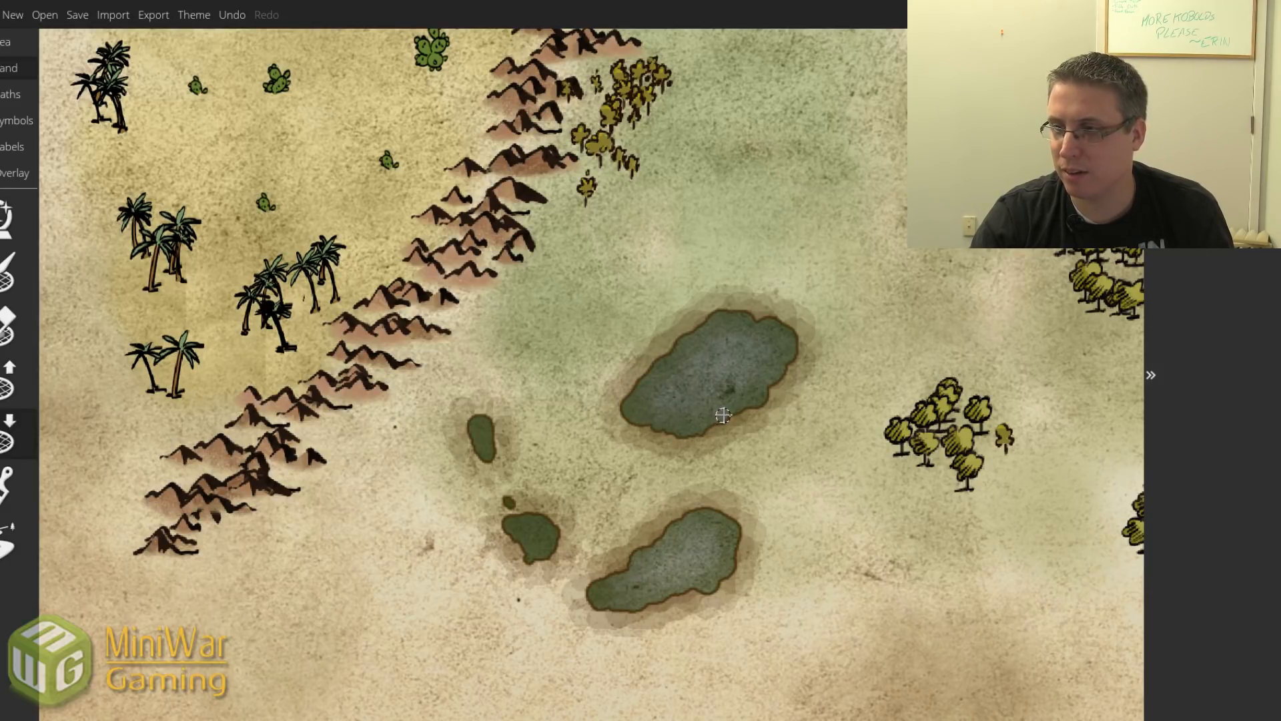
{"action": "scroll", "coordinate": [725, 408], "scroll_direction": "down", "scroll_amount": 5}
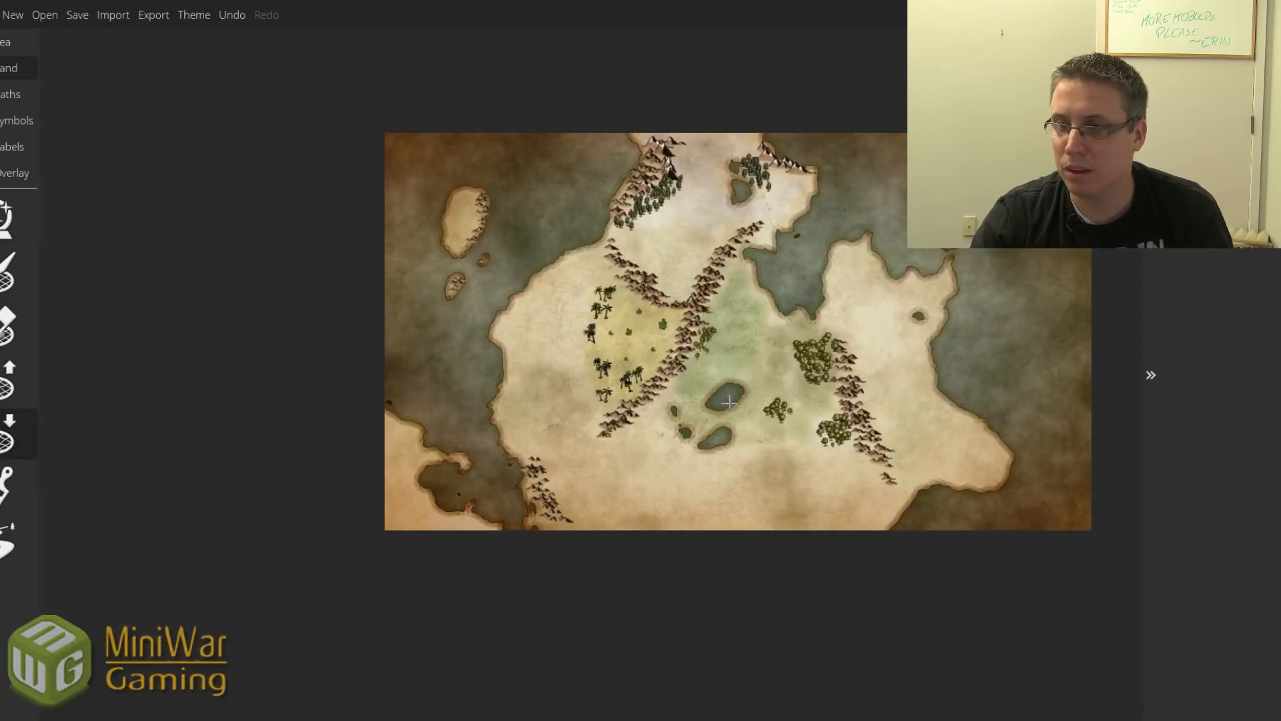
Carve a small pond west of the palm desert, undoing a stray trail of holes.
{"action": "scroll", "coordinate": [729, 401], "scroll_direction": "up", "scroll_amount": 2}
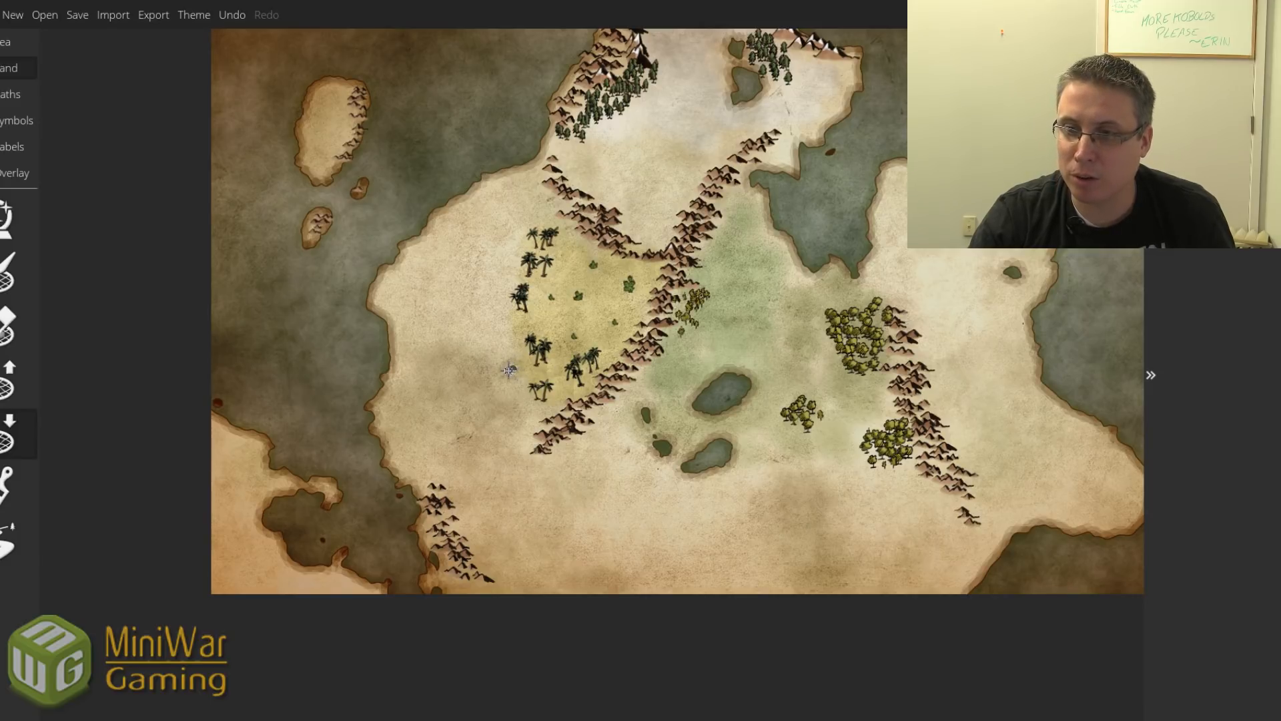
{"action": "left_click_drag", "start_coordinate": [510, 369], "coordinate": [512, 385]}
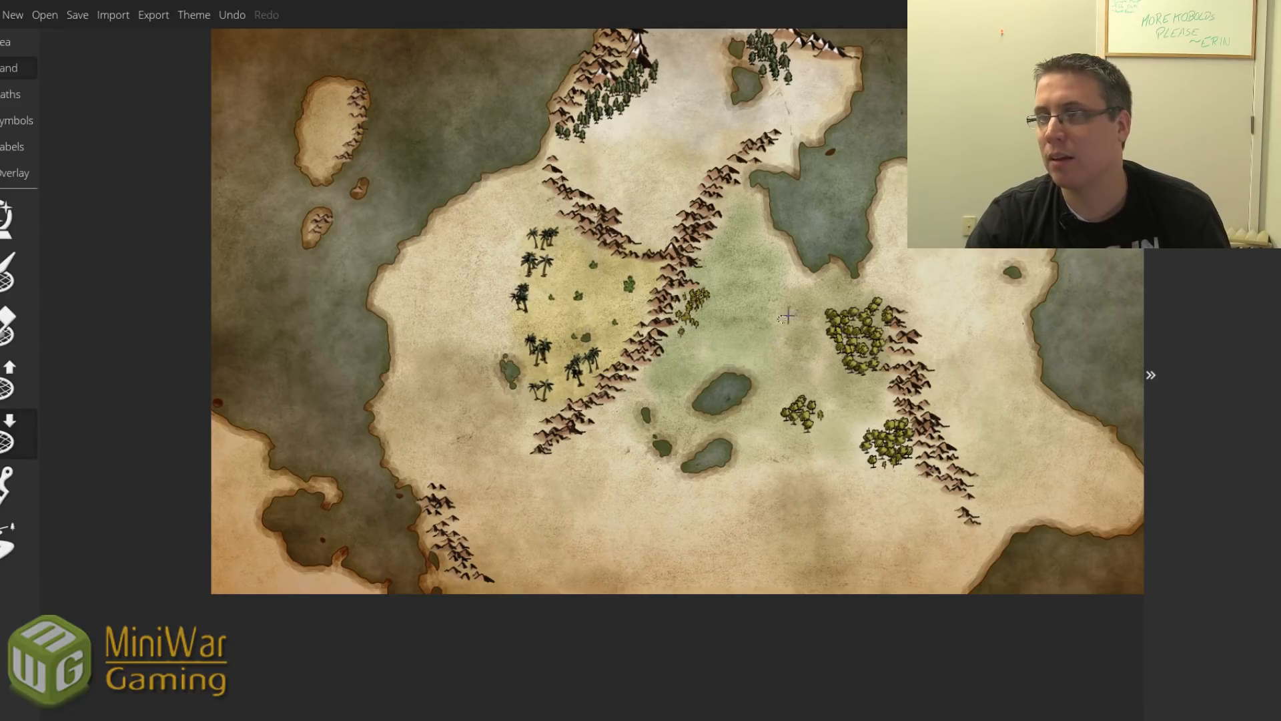
{"action": "left_click_drag", "start_coordinate": [740, 224], "coordinate": [690, 312]}
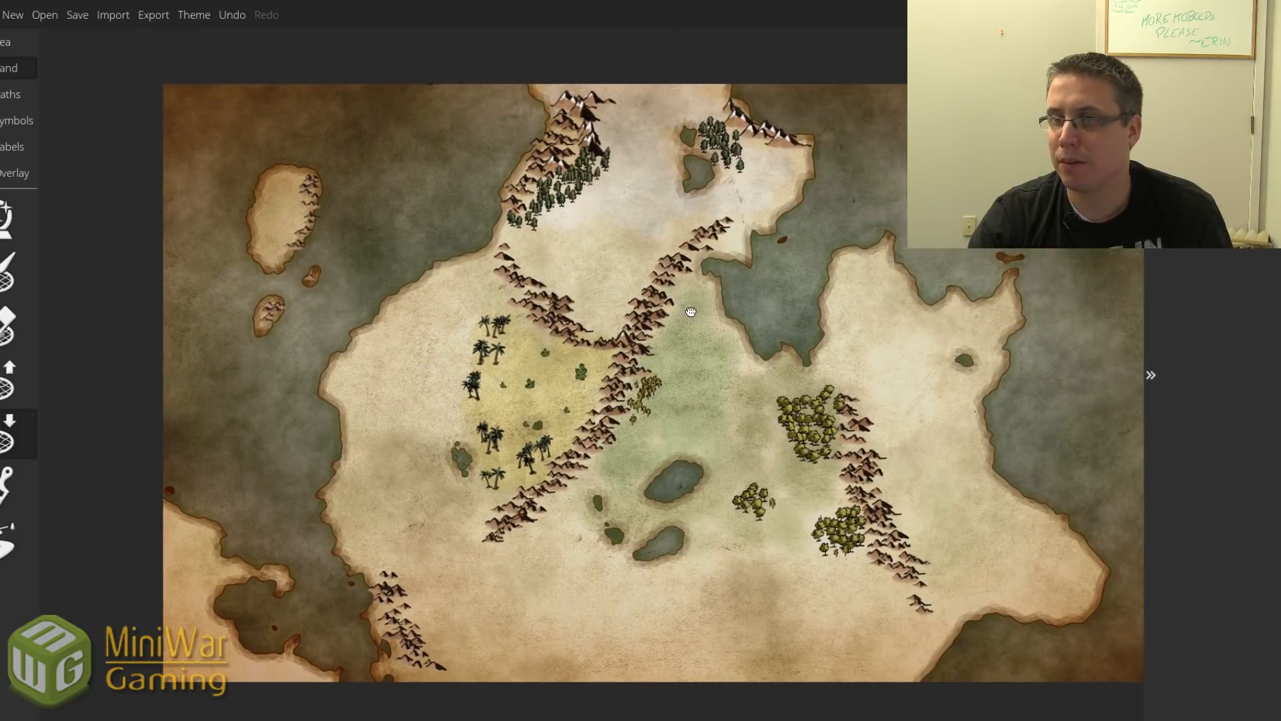
{"action": "left_click_drag", "start_coordinate": [706, 367], "coordinate": [686, 345]}
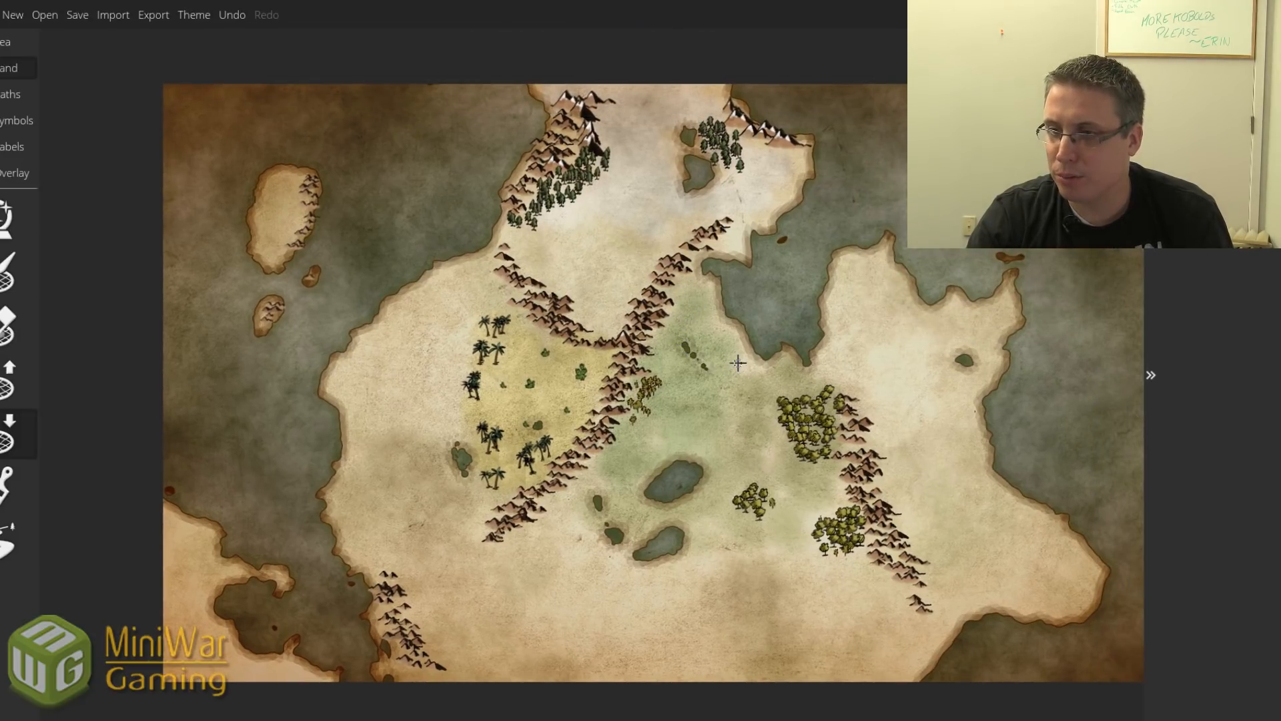
{"action": "key", "text": "ctrl+z"}
Carve a small oval lake into the middle of the northwestern island.
{"action": "mouse_move", "coordinate": [947, 429]}
{"action": "left_mouse_down"}
{"action": "mouse_move", "coordinate": [923, 421]}
{"action": "mouse_move", "coordinate": [912, 369]}
{"action": "left_mouse_up"}
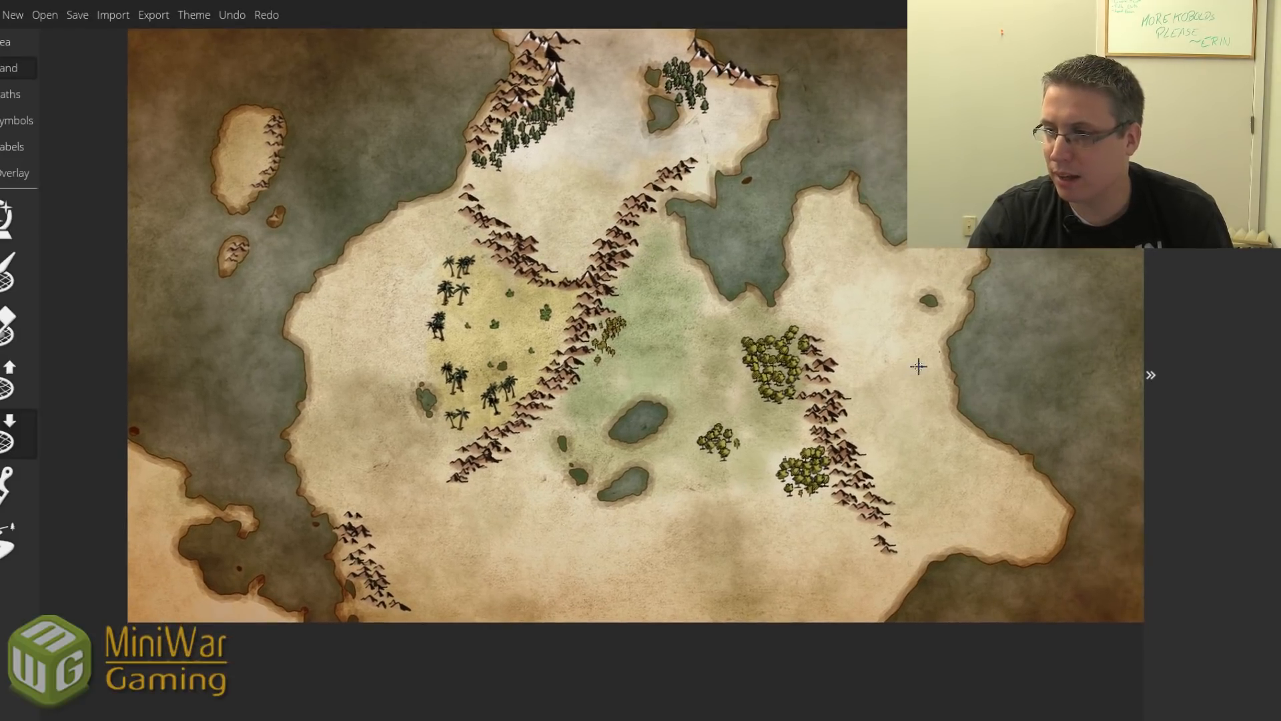
{"action": "left_click_drag", "start_coordinate": [866, 307], "coordinate": [940, 279]}
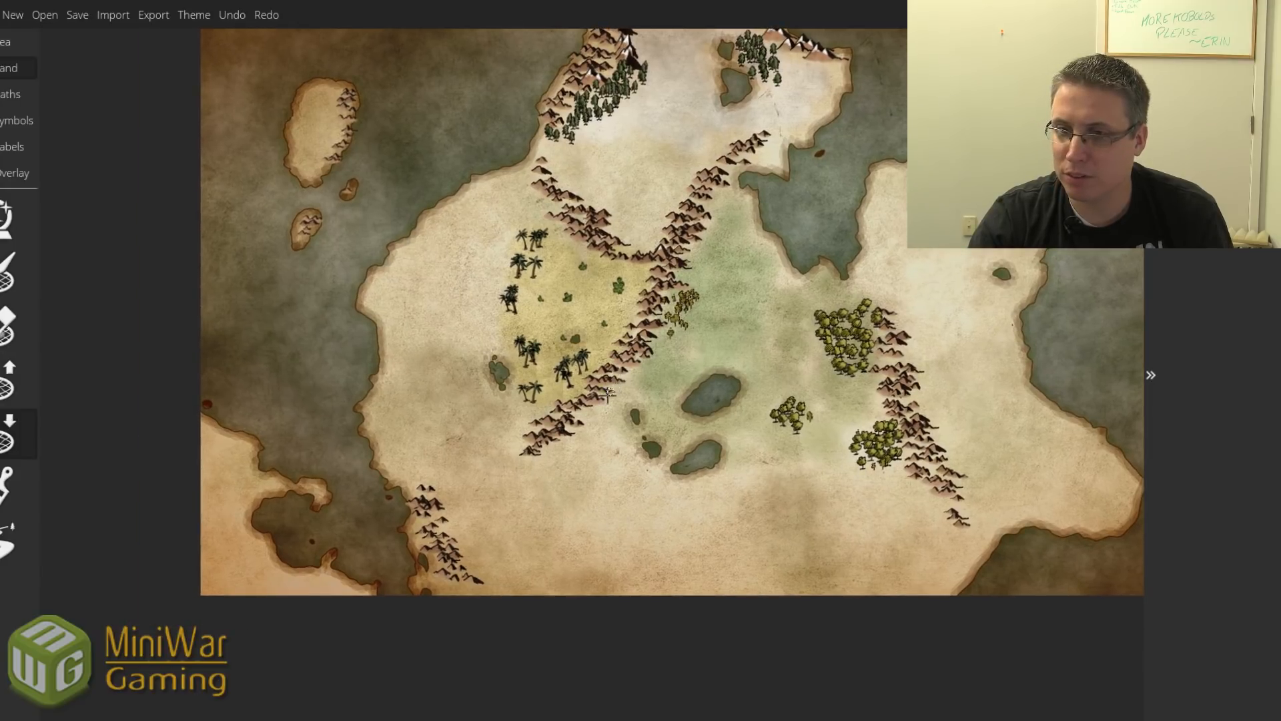
{"action": "left_click_drag", "start_coordinate": [722, 321], "coordinate": [673, 320]}
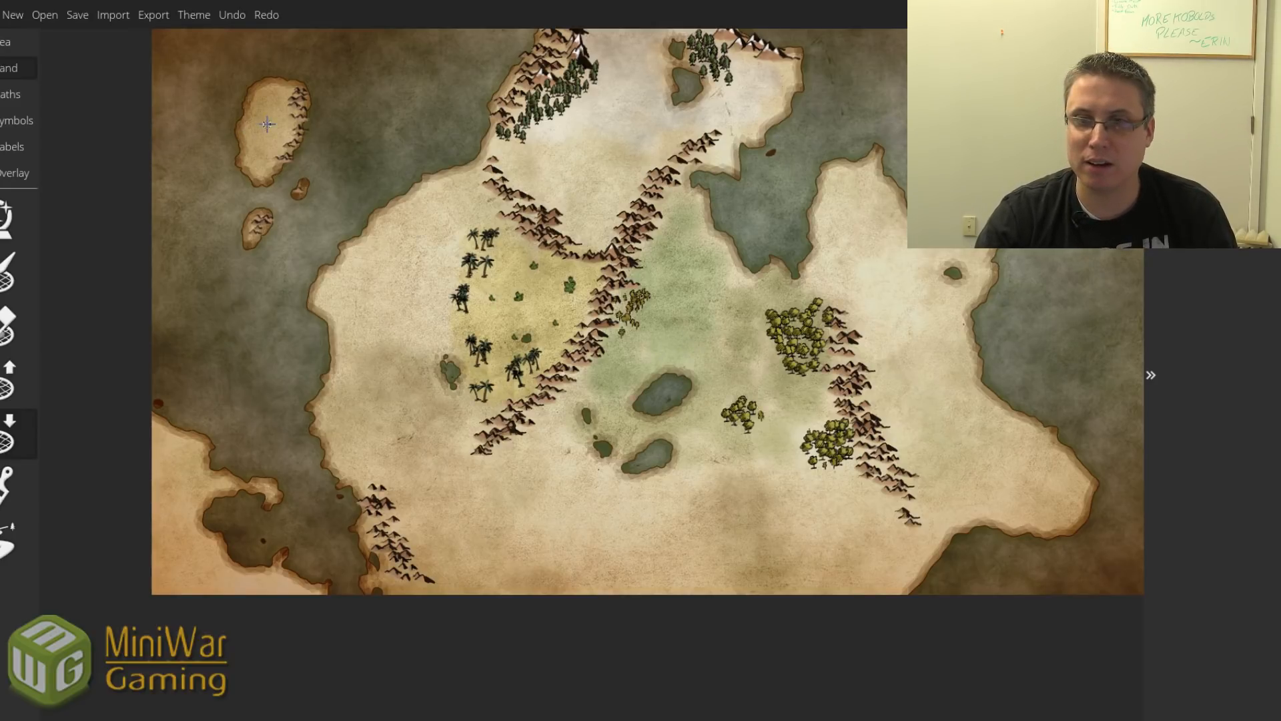
{"action": "left_click_drag", "start_coordinate": [273, 122], "coordinate": [265, 130]}
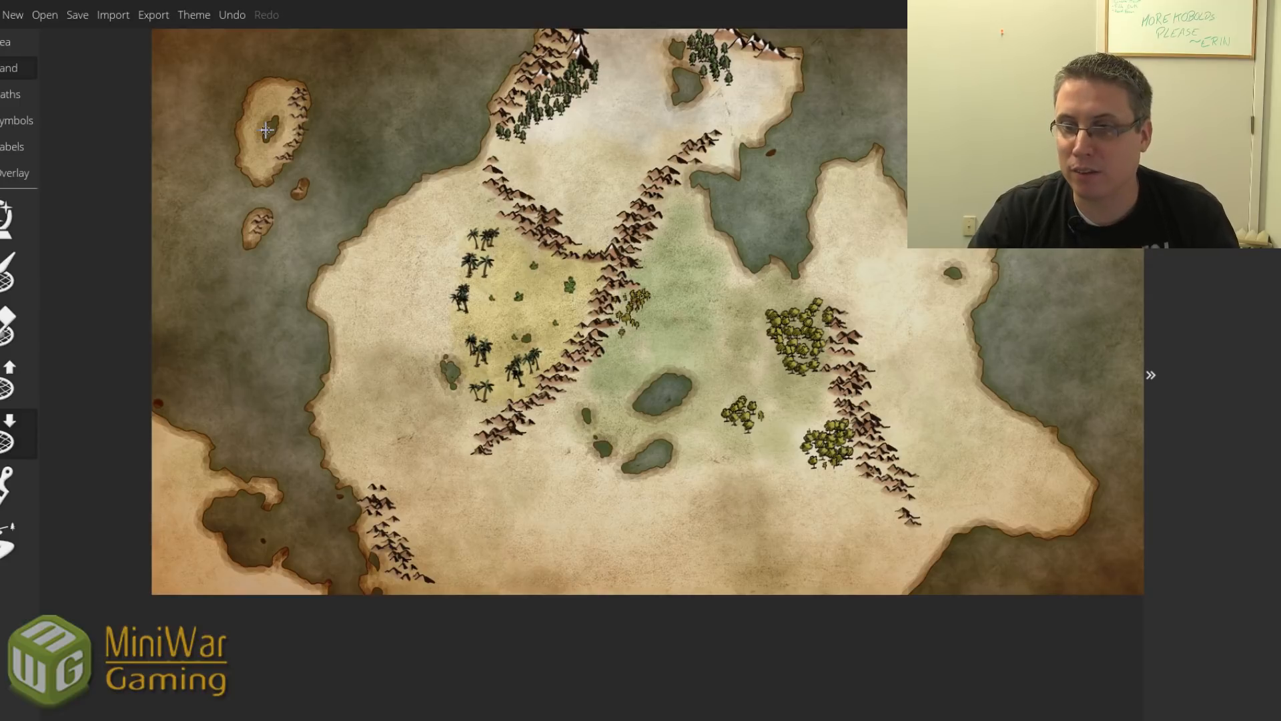
Erase the small shrub symbols in the palm desert with the symbol Eraser.
{"action": "left_click", "coordinate": [17, 120]}
{"action": "left_click", "coordinate": [6, 378]}
{"action": "mouse_move", "coordinate": [493, 307]}
{"action": "left_mouse_down"}
{"action": "mouse_move", "coordinate": [531, 297]}
{"action": "mouse_move", "coordinate": [536, 271]}
{"action": "mouse_move", "coordinate": [569, 289]}
{"action": "mouse_move", "coordinate": [548, 285]}
{"action": "mouse_move", "coordinate": [516, 335]}
{"action": "mouse_move", "coordinate": [554, 306]}
{"action": "left_mouse_up"}
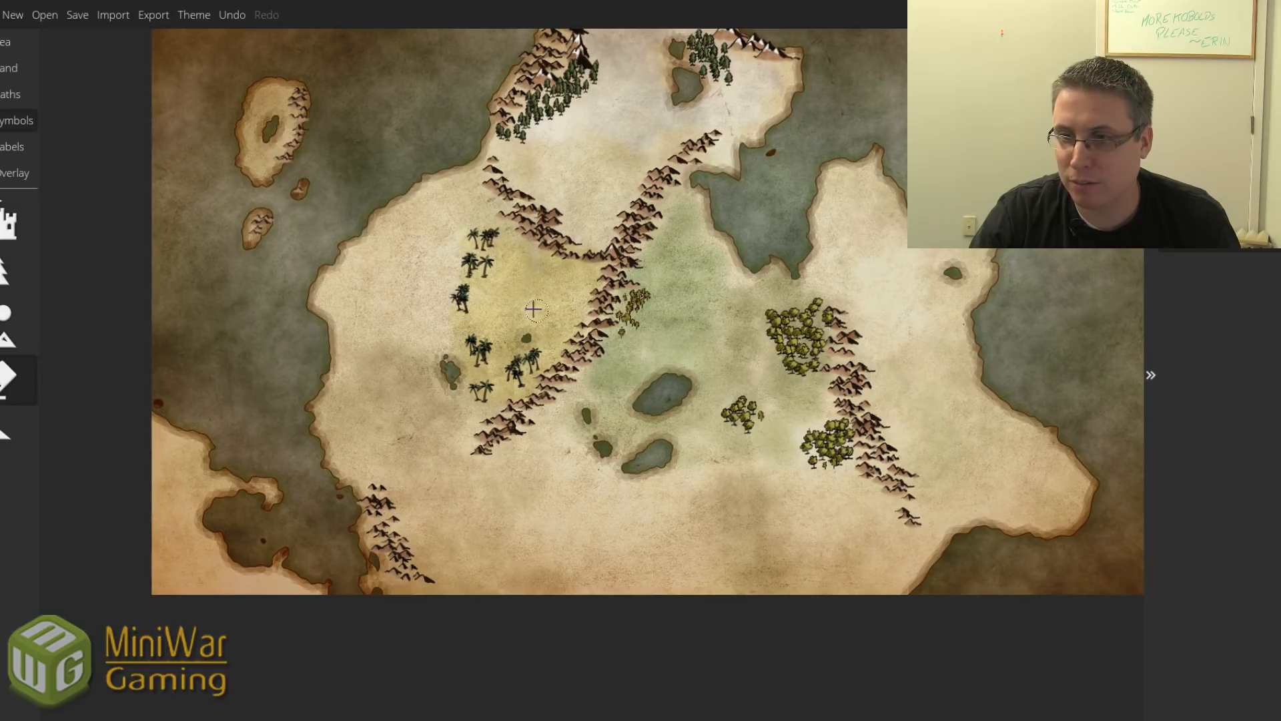
{"action": "left_click", "coordinate": [6, 224]}
Carve two tiny oasis ponds into the desert with Lower Landmass.
{"action": "left_click", "coordinate": [14, 68]}
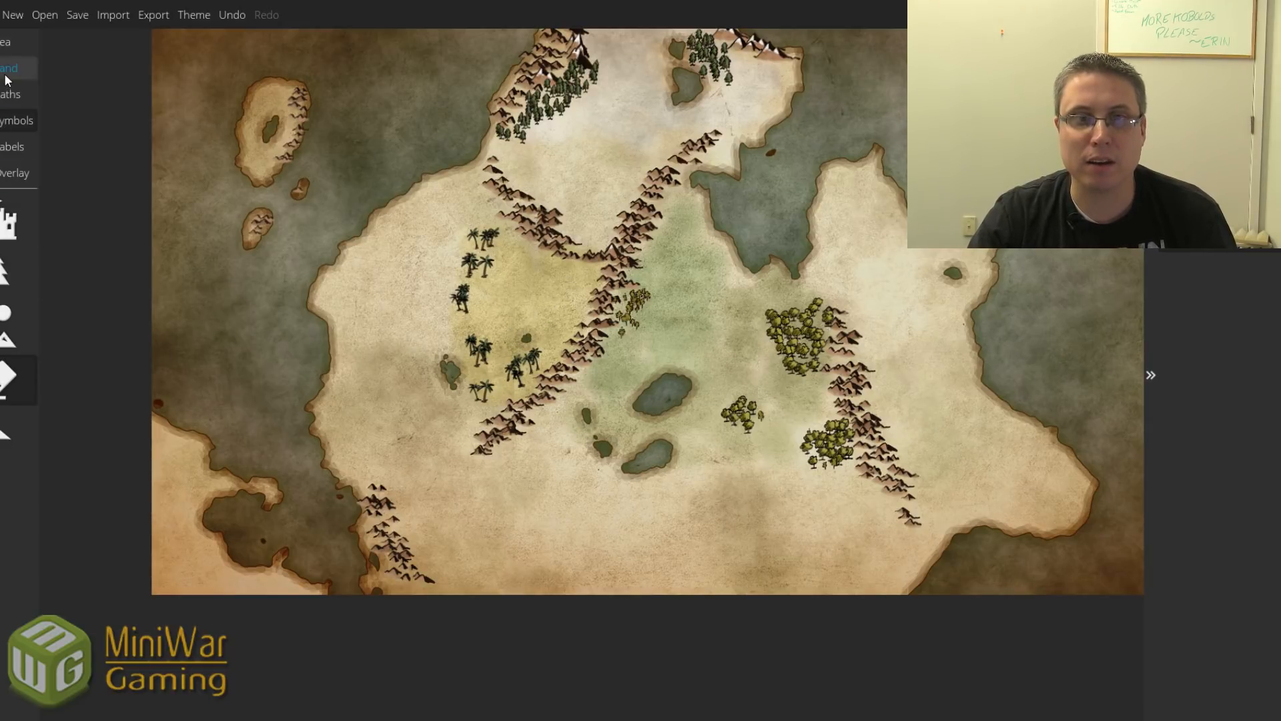
{"action": "left_click", "coordinate": [6, 434]}
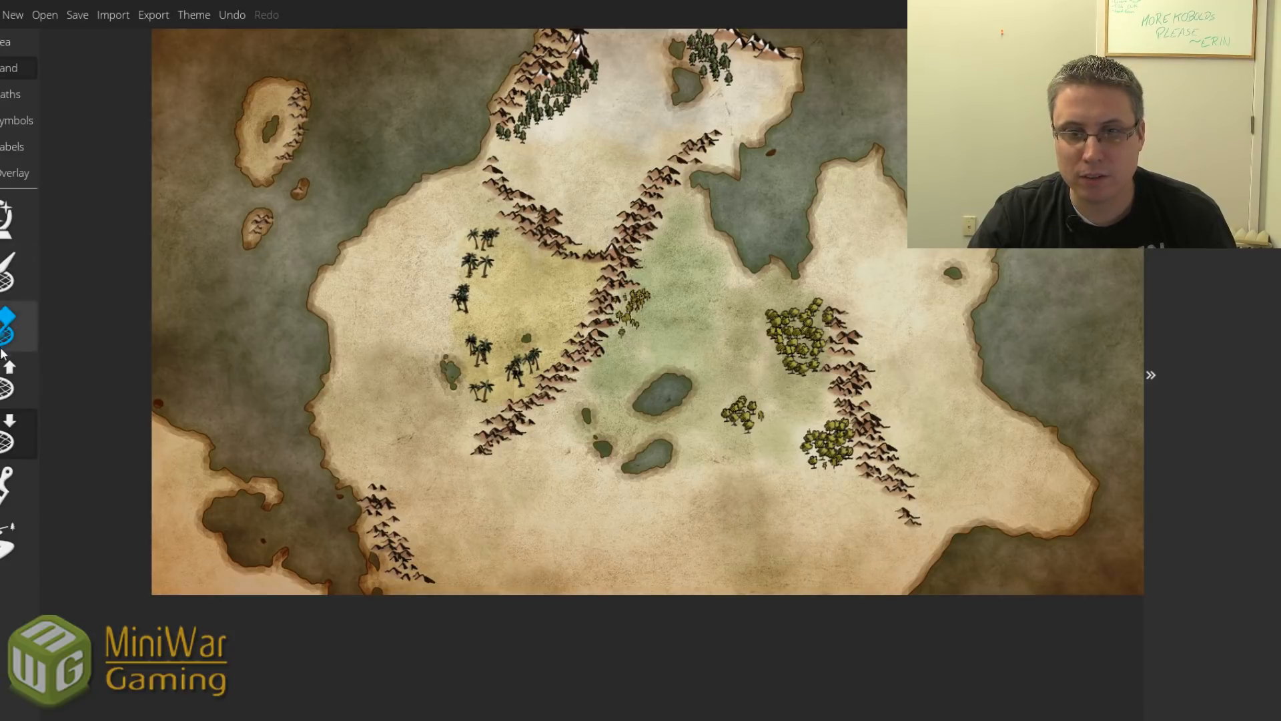
{"action": "left_click", "coordinate": [35, 383]}
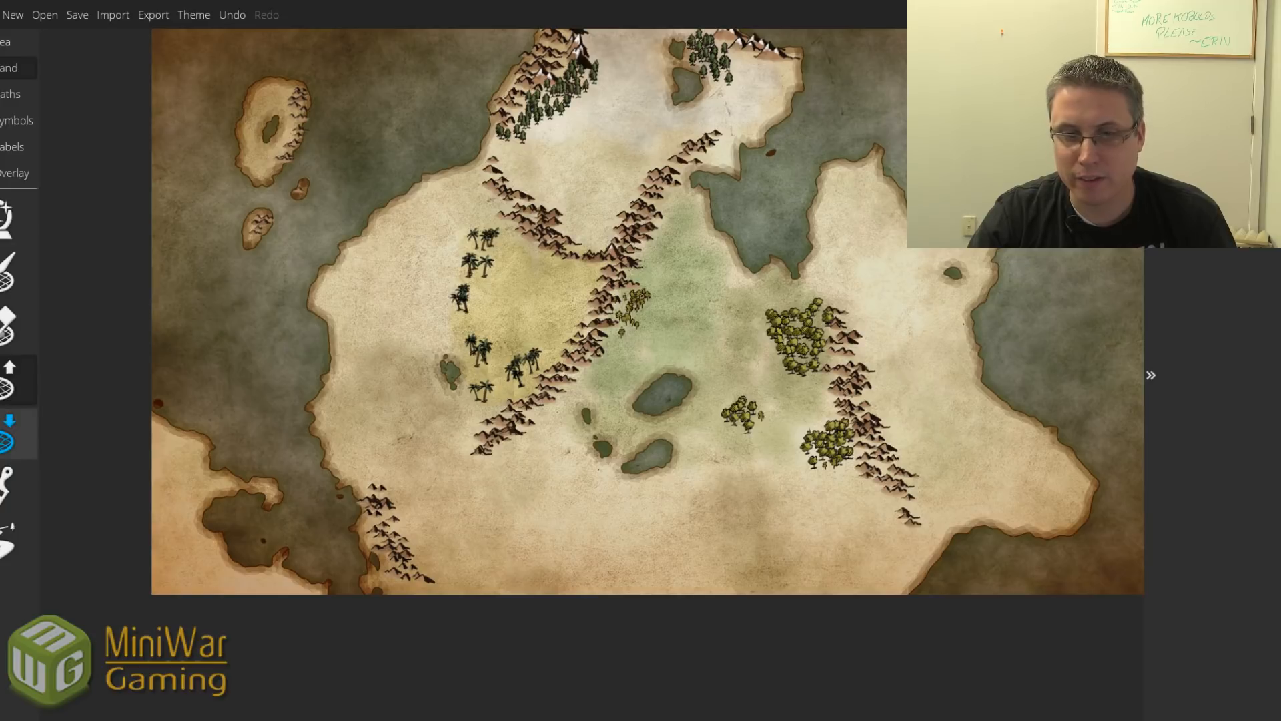
{"action": "left_click", "coordinate": [20, 434]}
{"action": "left_click_drag", "start_coordinate": [551, 277], "coordinate": [551, 305]}
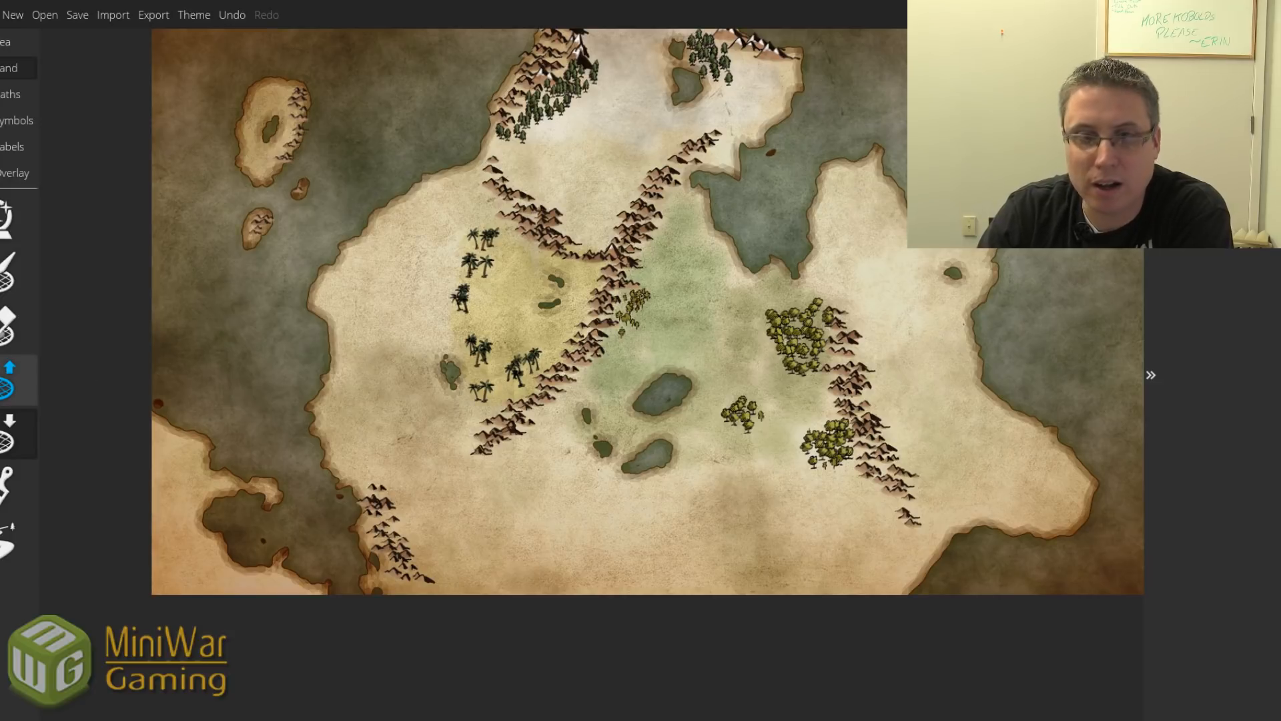
Paint a band of low hill symbols across the plain just below the central lakes.
{"action": "left_click", "coordinate": [16, 120]}
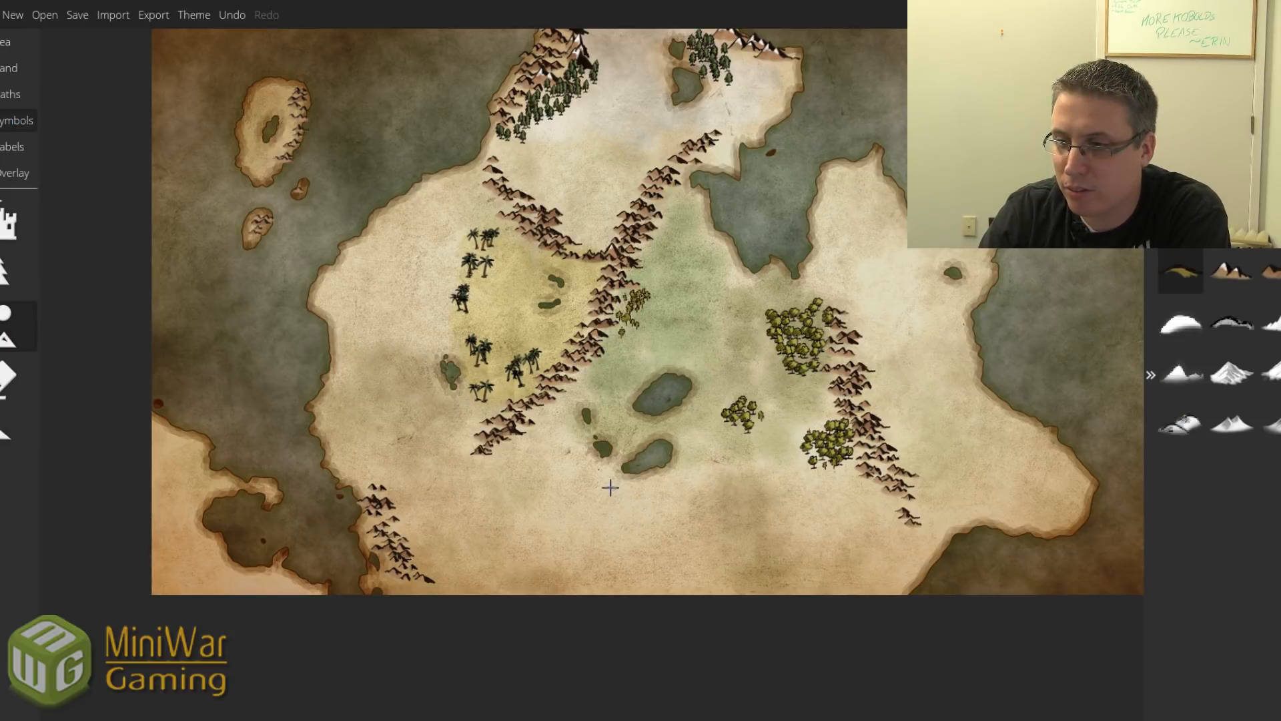
{"action": "left_click_drag", "start_coordinate": [627, 492], "coordinate": [650, 498]}
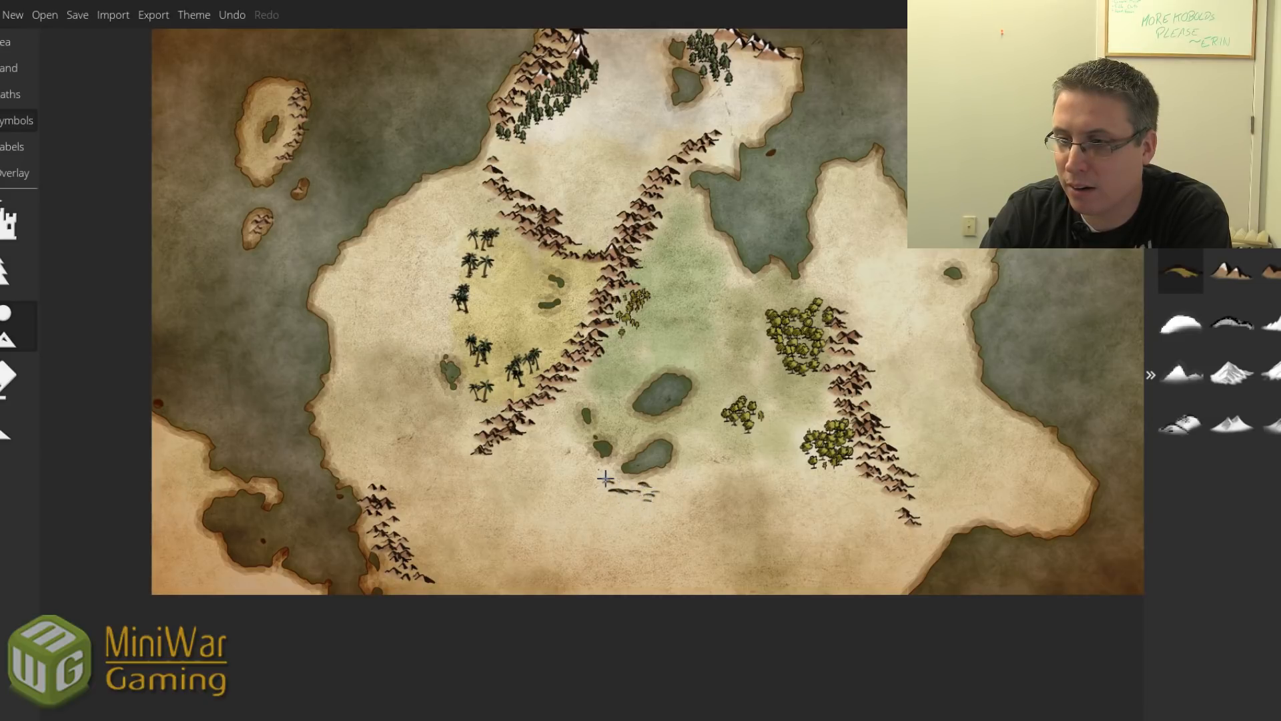
{"action": "mouse_move", "coordinate": [605, 478]}
{"action": "left_mouse_down"}
{"action": "mouse_move", "coordinate": [668, 496]}
{"action": "mouse_move", "coordinate": [581, 469]}
{"action": "mouse_move", "coordinate": [609, 489]}
{"action": "left_mouse_up"}
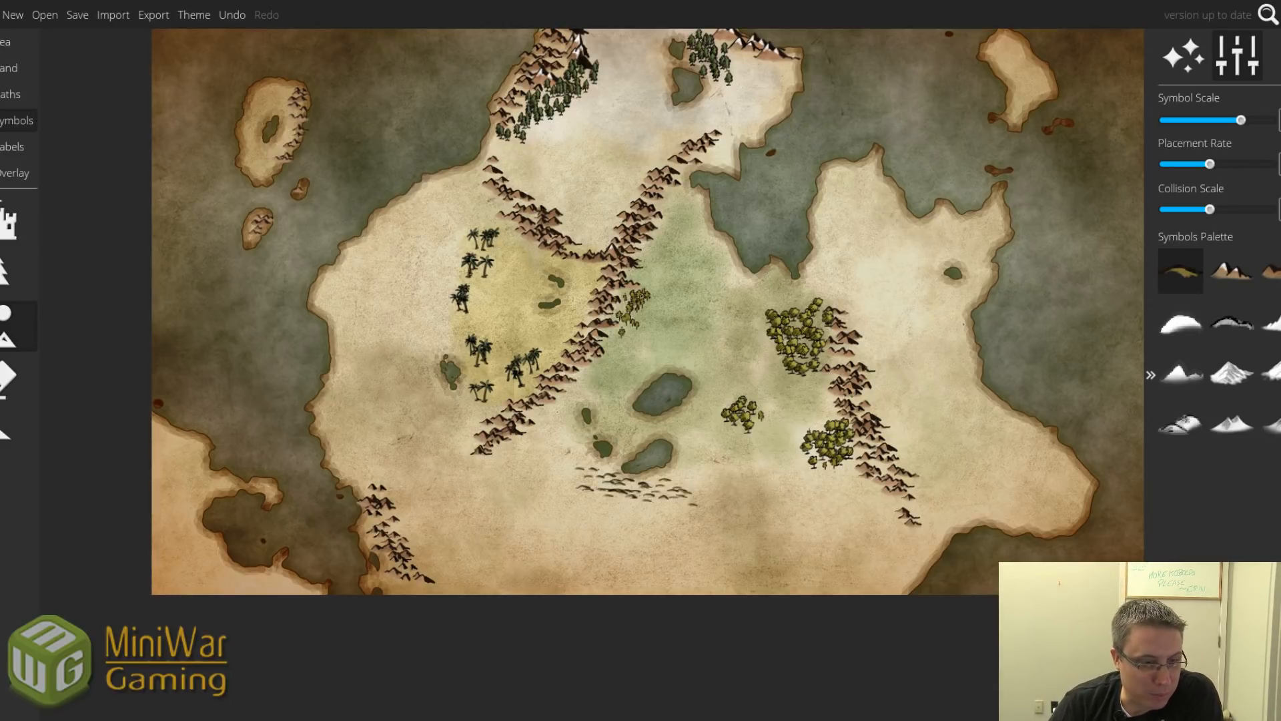
{"action": "left_click_drag", "start_coordinate": [677, 425], "coordinate": [621, 398]}
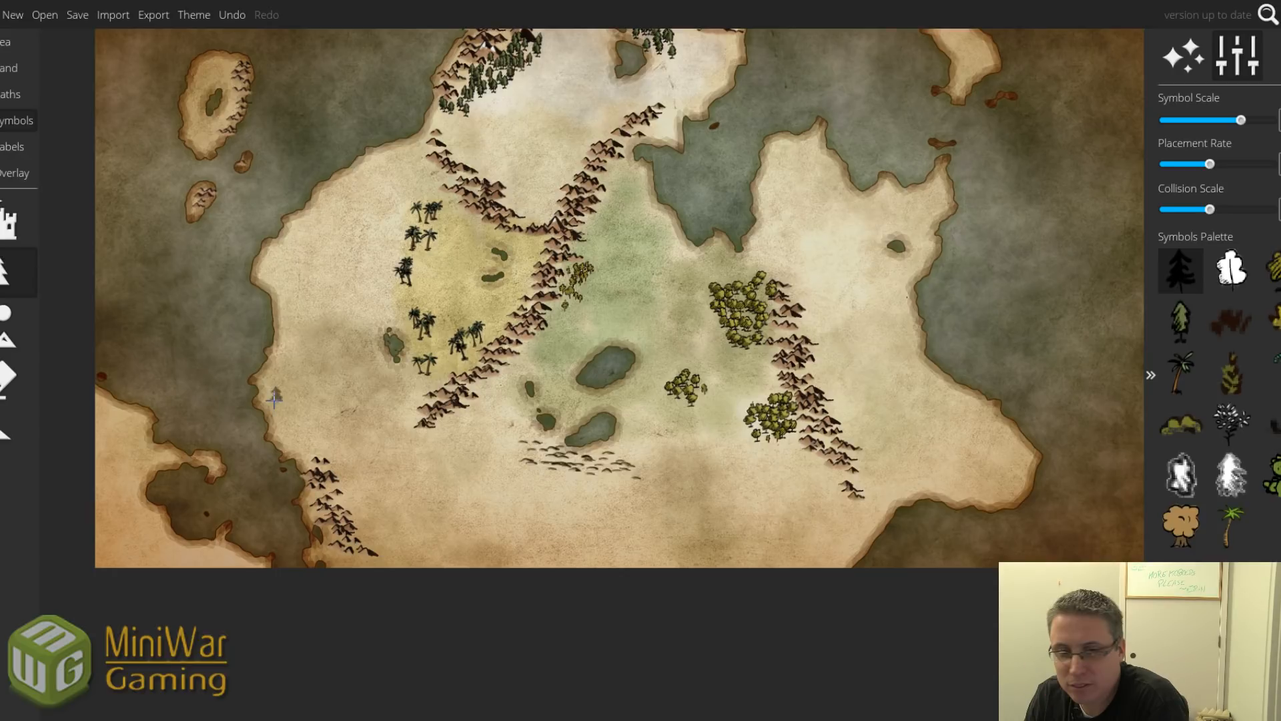
With a much smaller Lower terrain brush, dab tiny ponds between the two central lakes.
{"action": "left_click", "coordinate": [13, 72]}
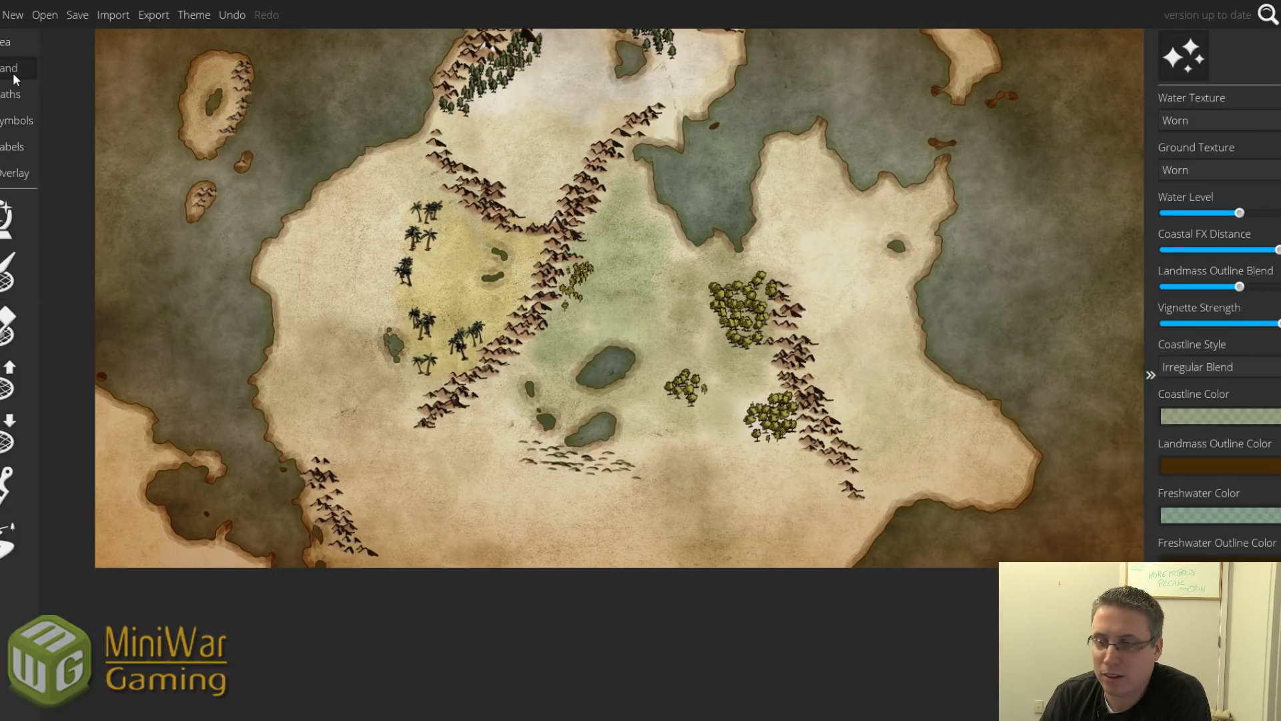
{"action": "left_click", "coordinate": [8, 485]}
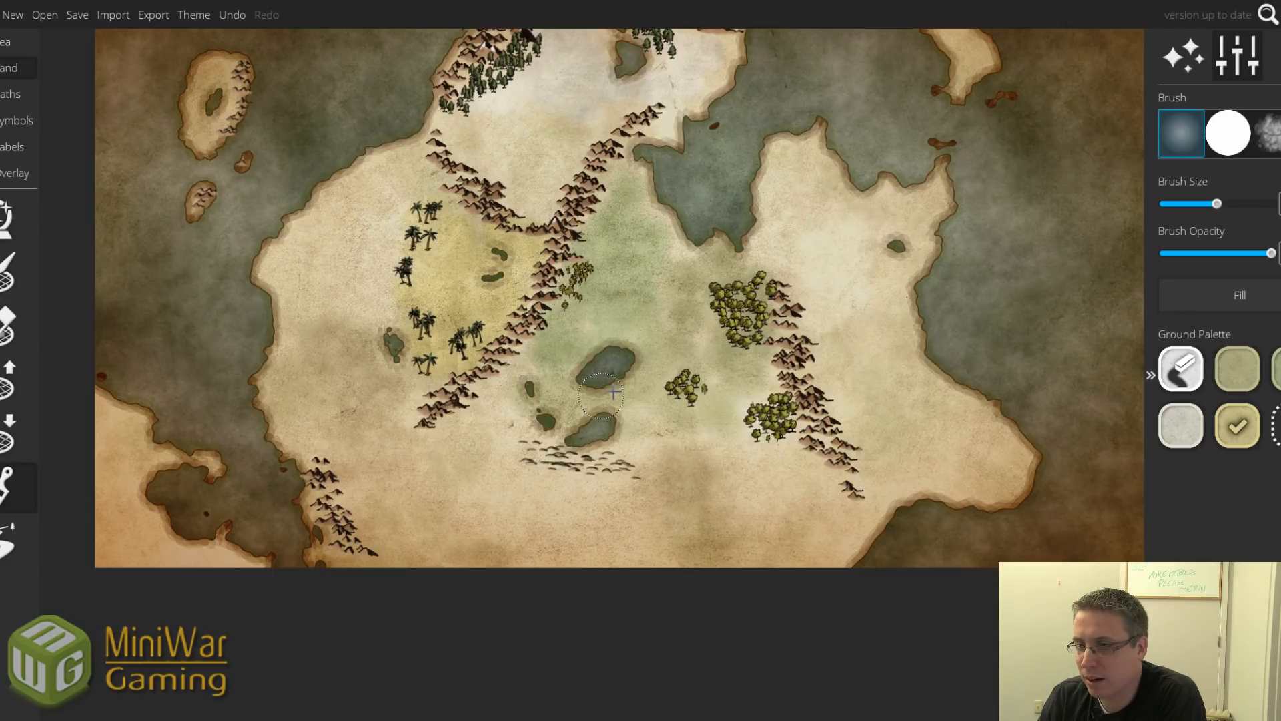
{"action": "left_click", "coordinate": [5, 433]}
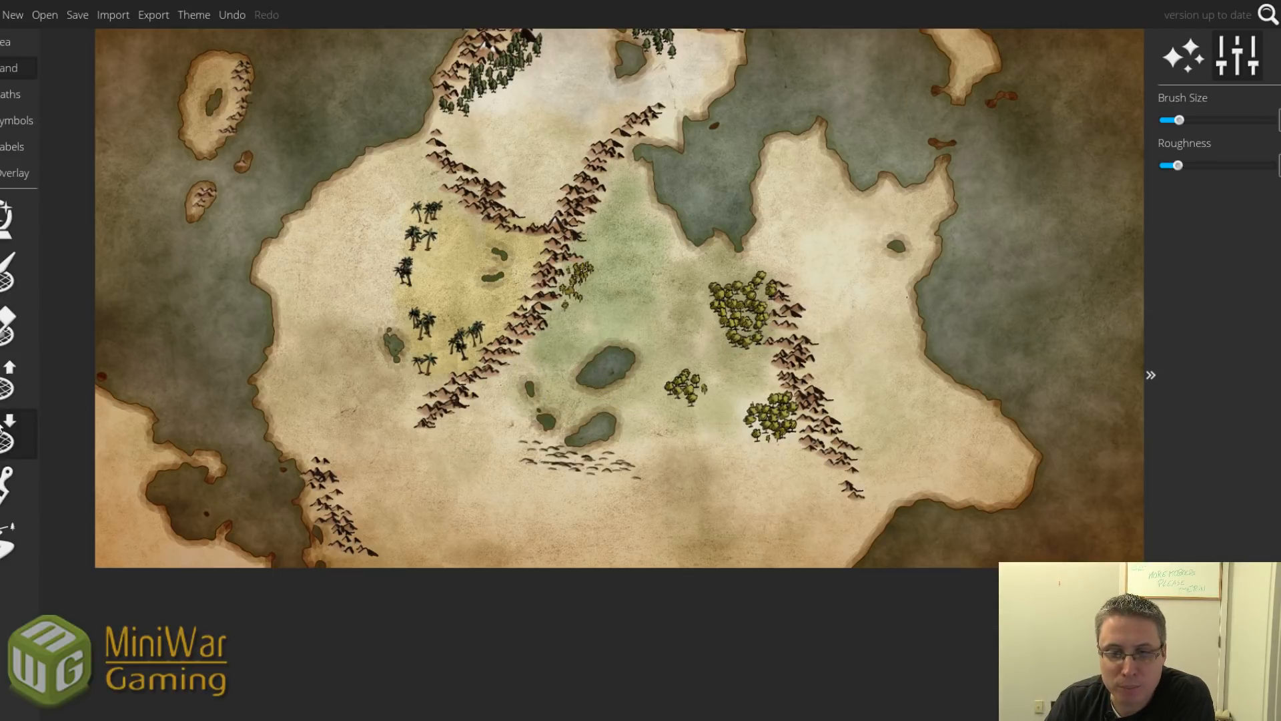
{"action": "left_click_drag", "start_coordinate": [1179, 121], "coordinate": [1167, 122]}
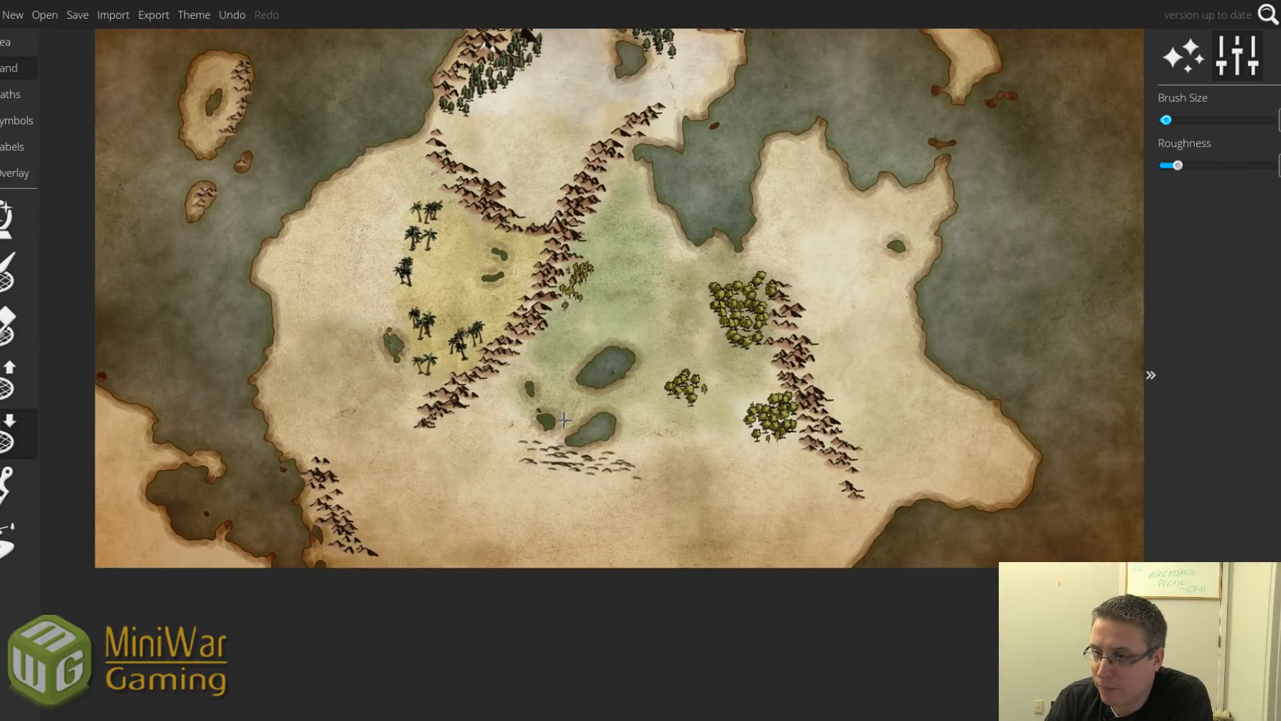
{"action": "left_click_drag", "start_coordinate": [574, 410], "coordinate": [564, 400]}
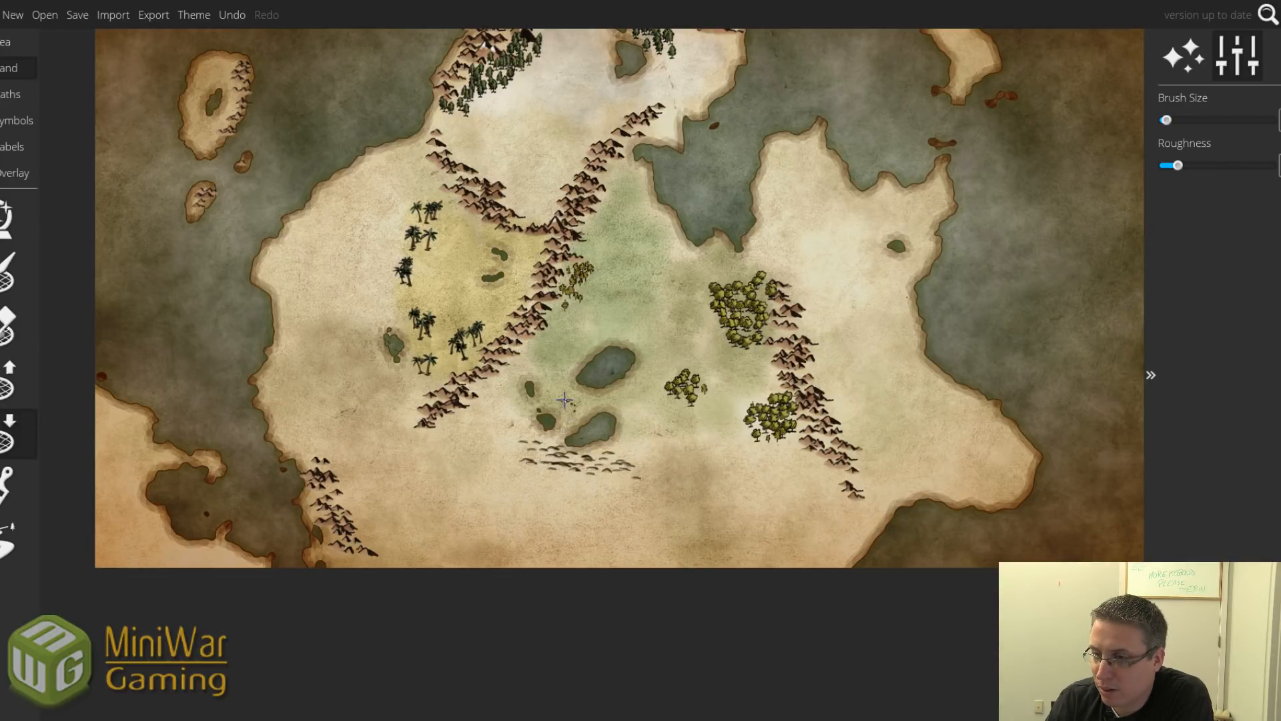
{"action": "key", "text": "bracketright"}
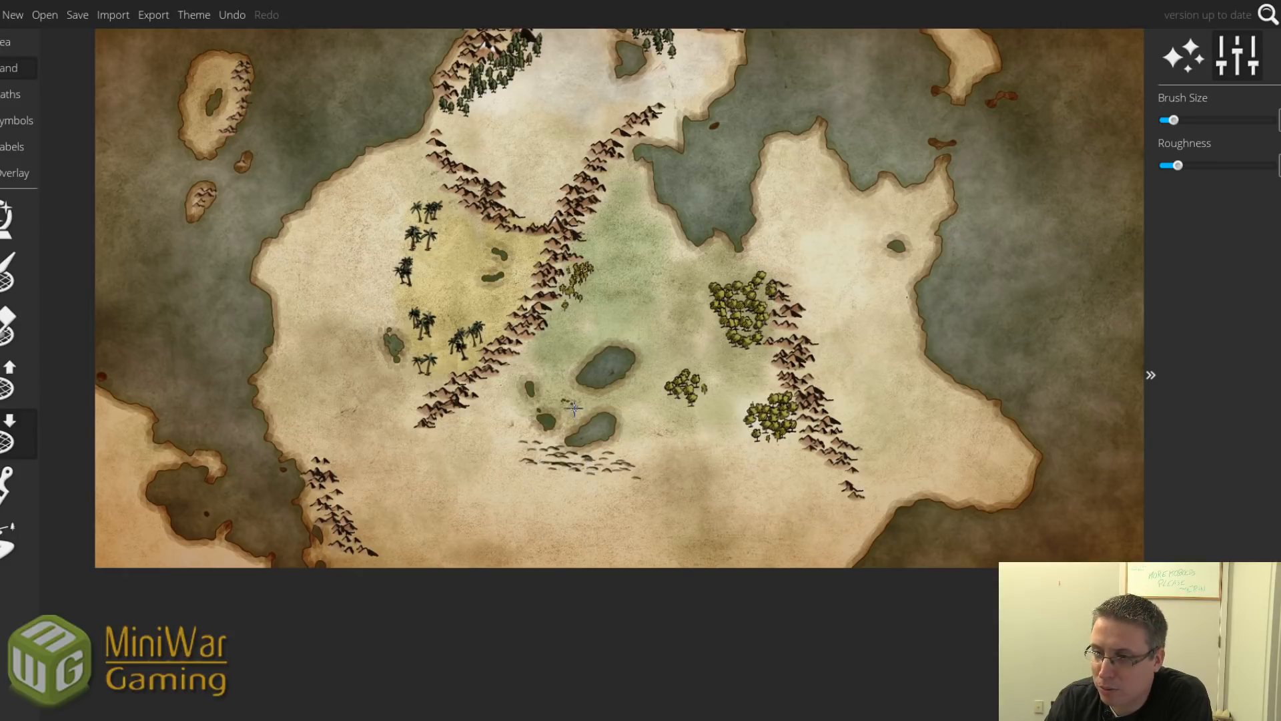
{"action": "mouse_move", "coordinate": [574, 409]}
{"action": "left_mouse_down"}
{"action": "mouse_move", "coordinate": [545, 397]}
{"action": "mouse_move", "coordinate": [556, 381]}
{"action": "mouse_move", "coordinate": [578, 401]}
{"action": "mouse_move", "coordinate": [567, 414]}
{"action": "left_mouse_up"}
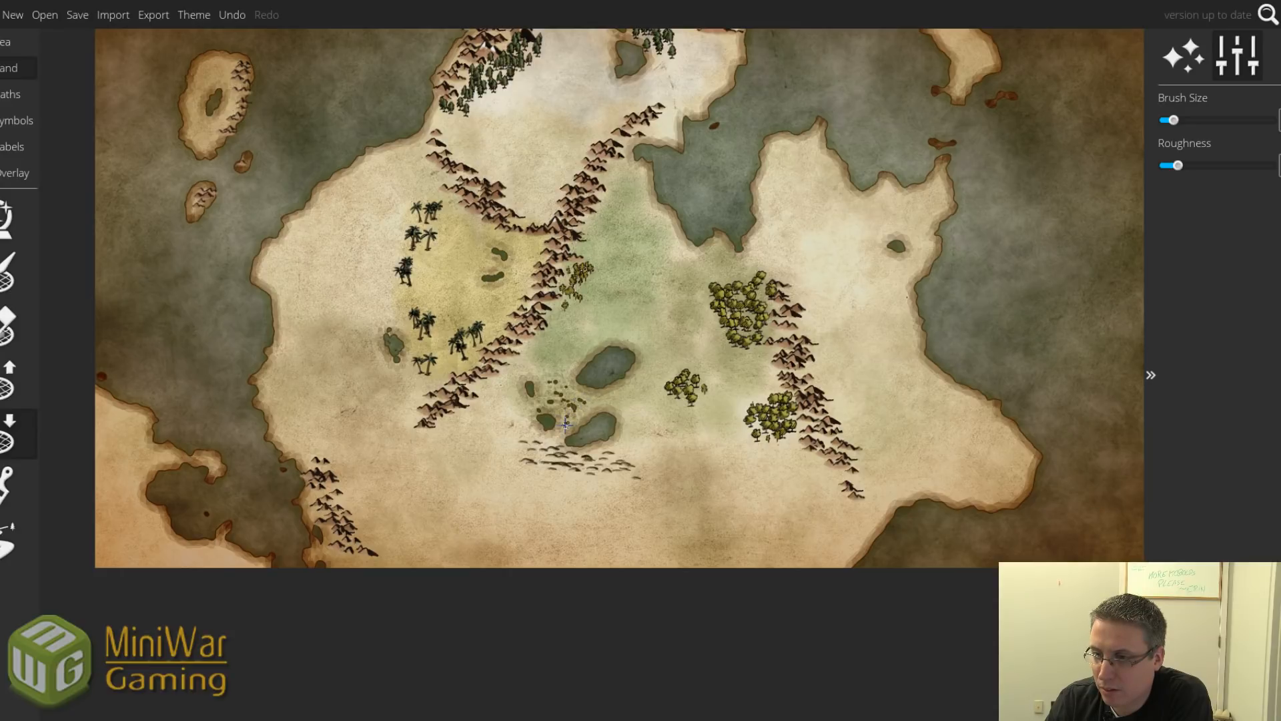
{"action": "left_click", "coordinate": [568, 426]}
{"action": "left_click", "coordinate": [540, 379]}
{"action": "left_click", "coordinate": [561, 375]}
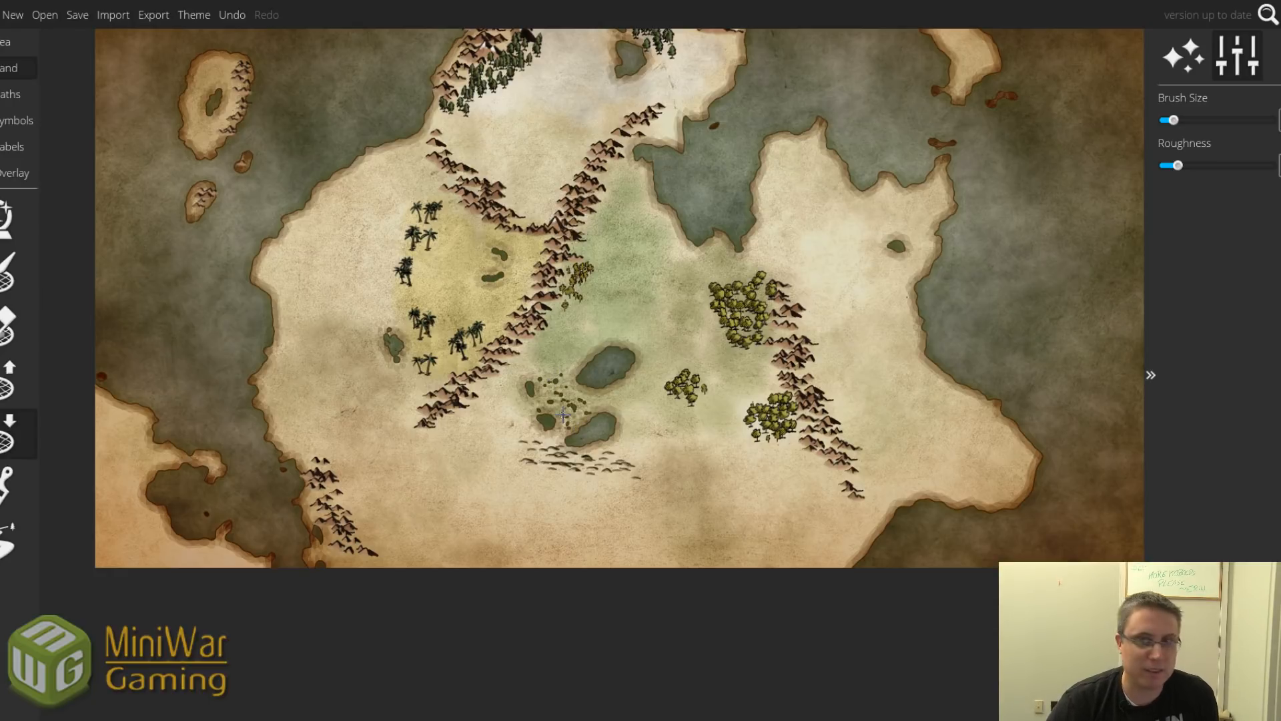
Speckle more small ponds across the marsh, up to its upper edge.
{"action": "scroll", "coordinate": [564, 419], "scroll_direction": "up", "scroll_amount": 2}
{"action": "scroll", "coordinate": [564, 419], "scroll_direction": "up", "scroll_amount": 3}
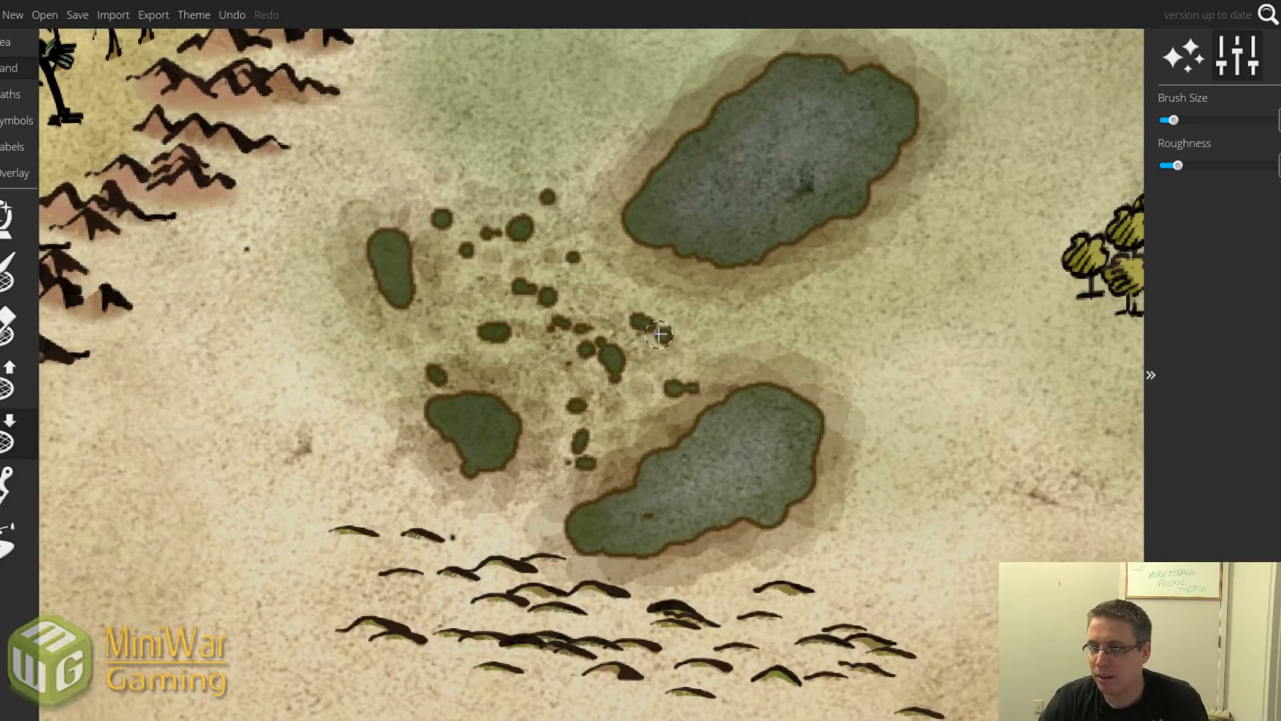
{"action": "left_click_drag", "start_coordinate": [659, 334], "coordinate": [613, 340]}
{"action": "scroll", "coordinate": [613, 340], "scroll_direction": "down", "scroll_amount": 2}
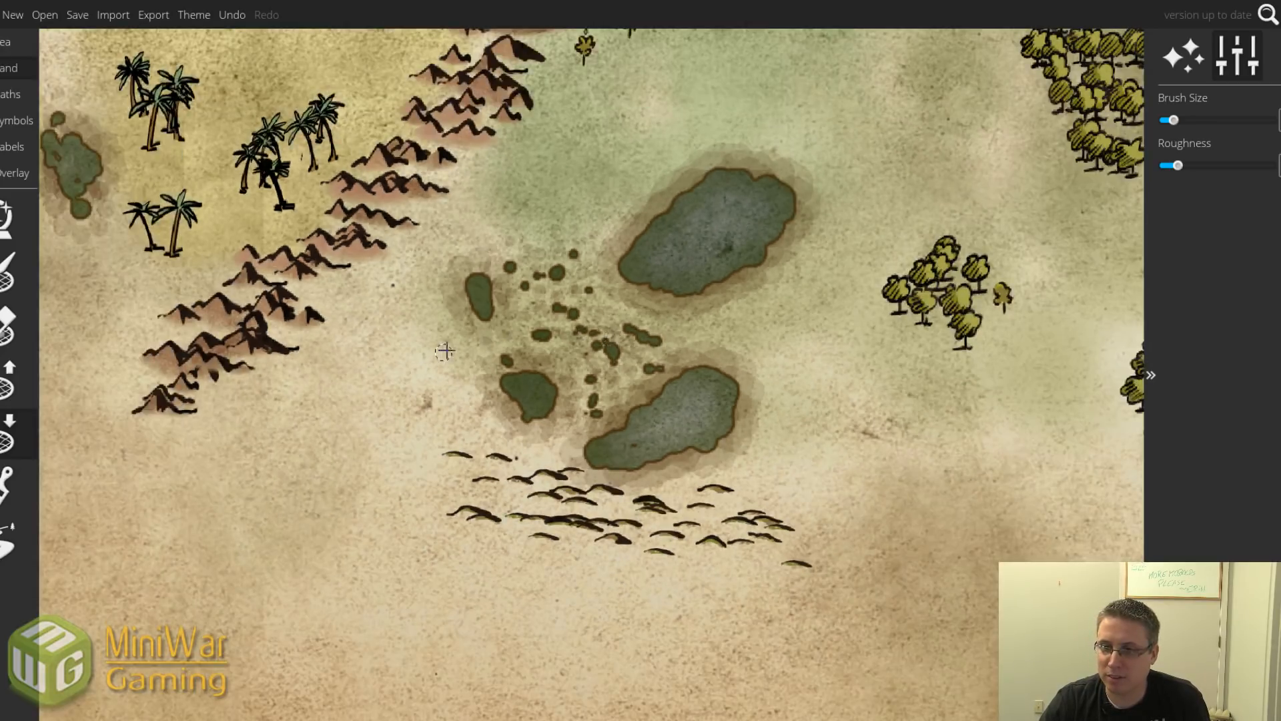
{"action": "left_click", "coordinate": [476, 344]}
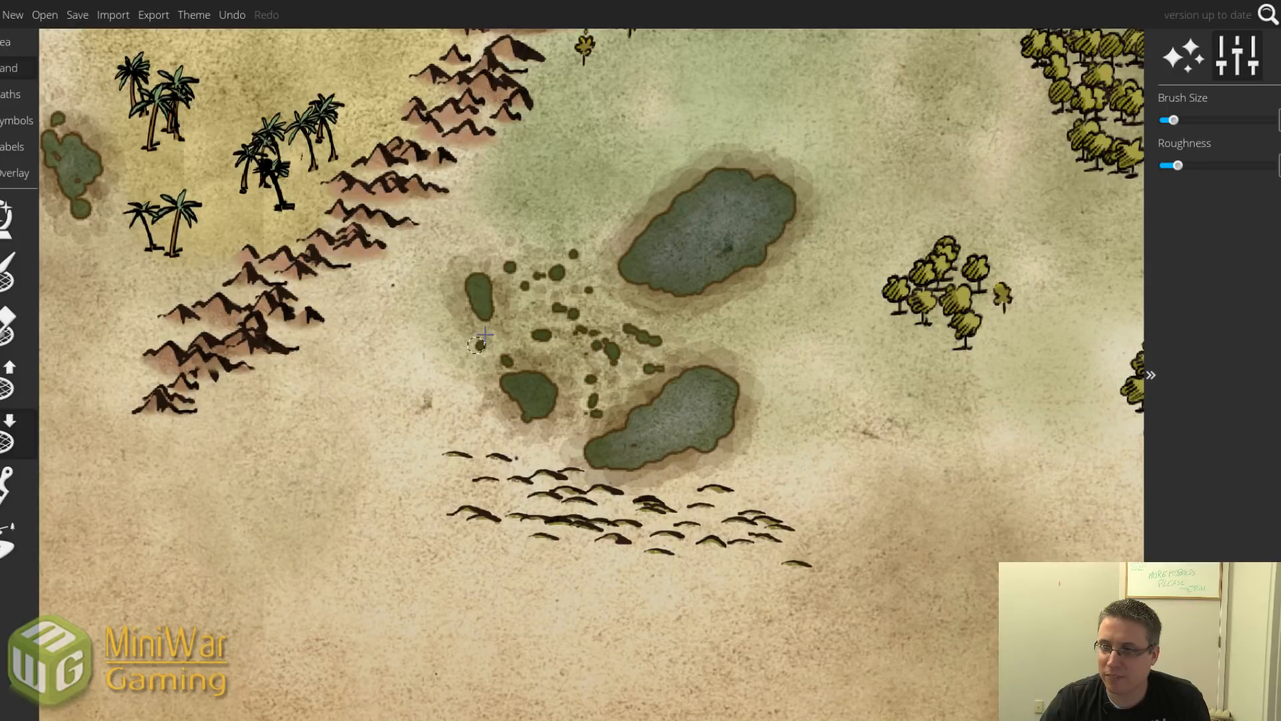
{"action": "left_click", "coordinate": [545, 239]}
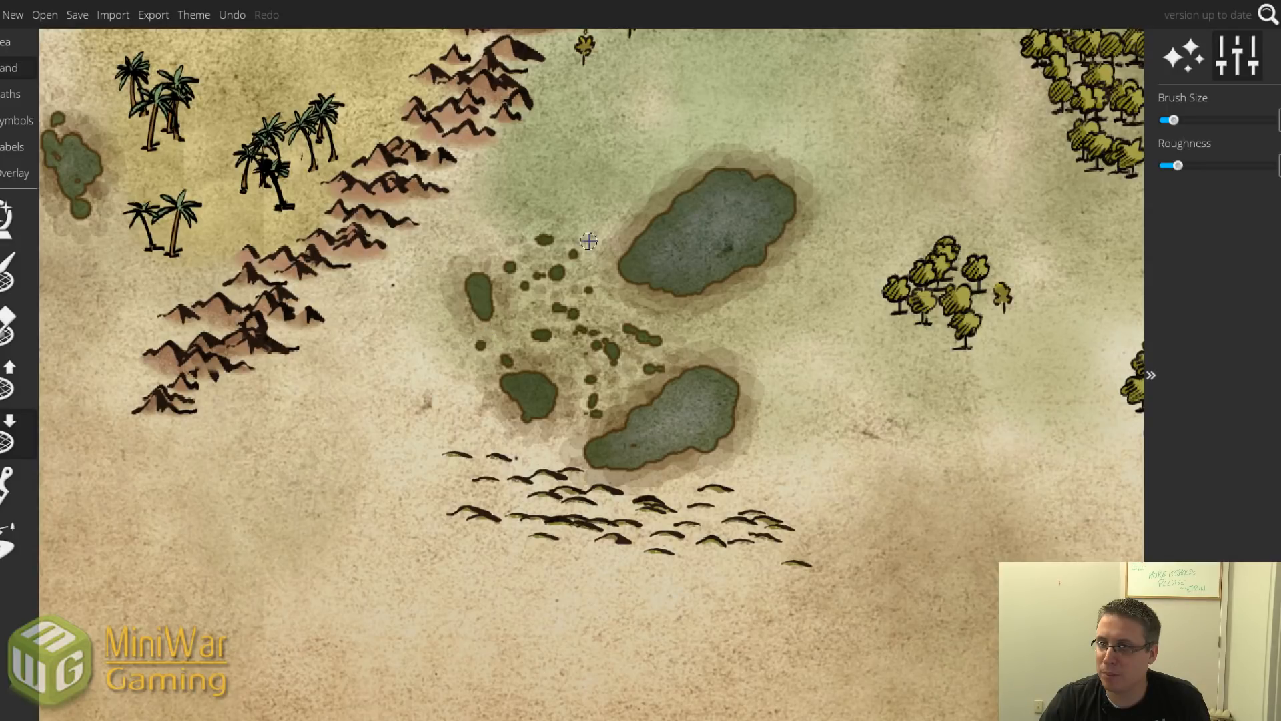
{"action": "left_click", "coordinate": [597, 239]}
{"action": "scroll", "coordinate": [624, 275], "scroll_direction": "down", "scroll_amount": 1}
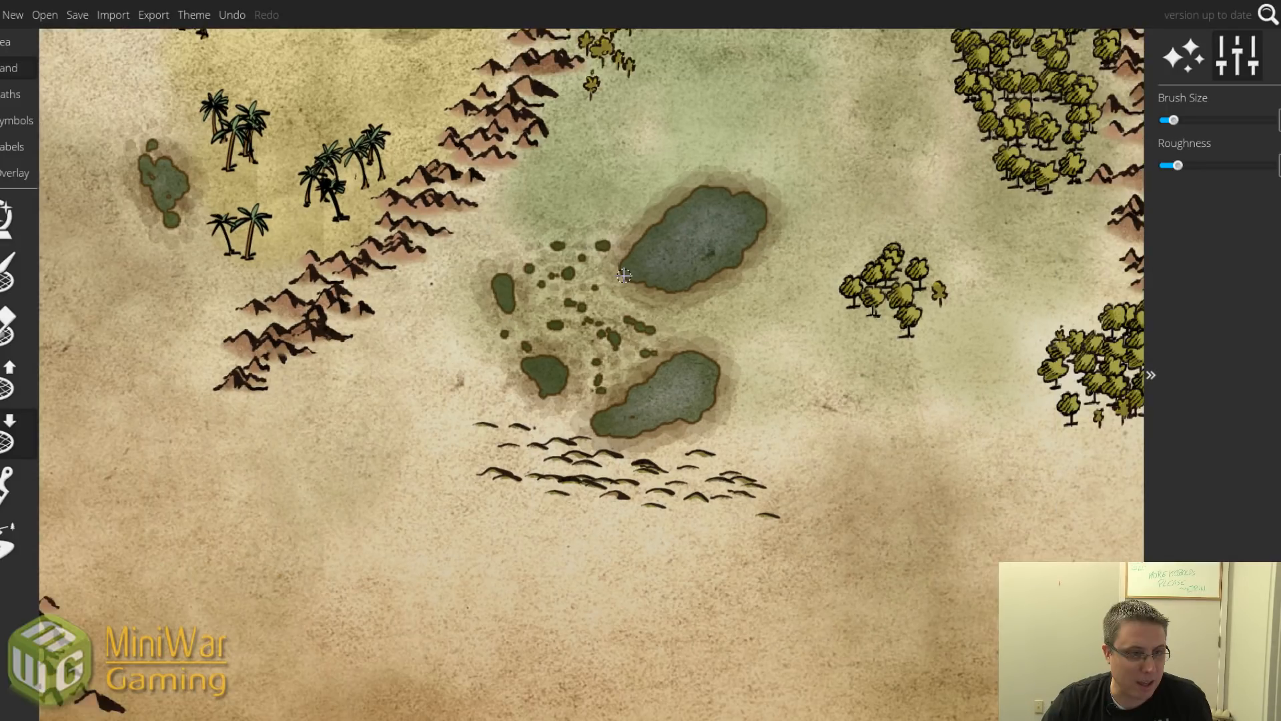
{"action": "scroll", "coordinate": [624, 275], "scroll_direction": "down", "scroll_amount": 3}
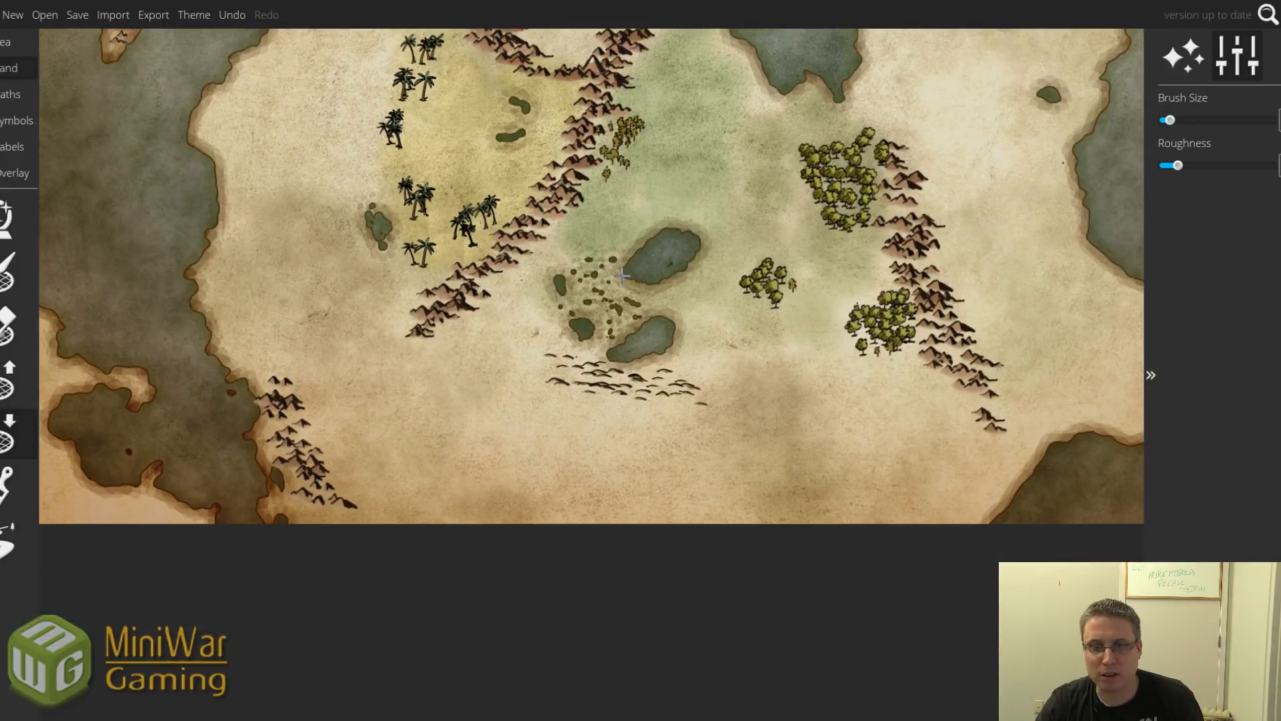
{"action": "left_click_drag", "start_coordinate": [622, 275], "coordinate": [616, 415]}
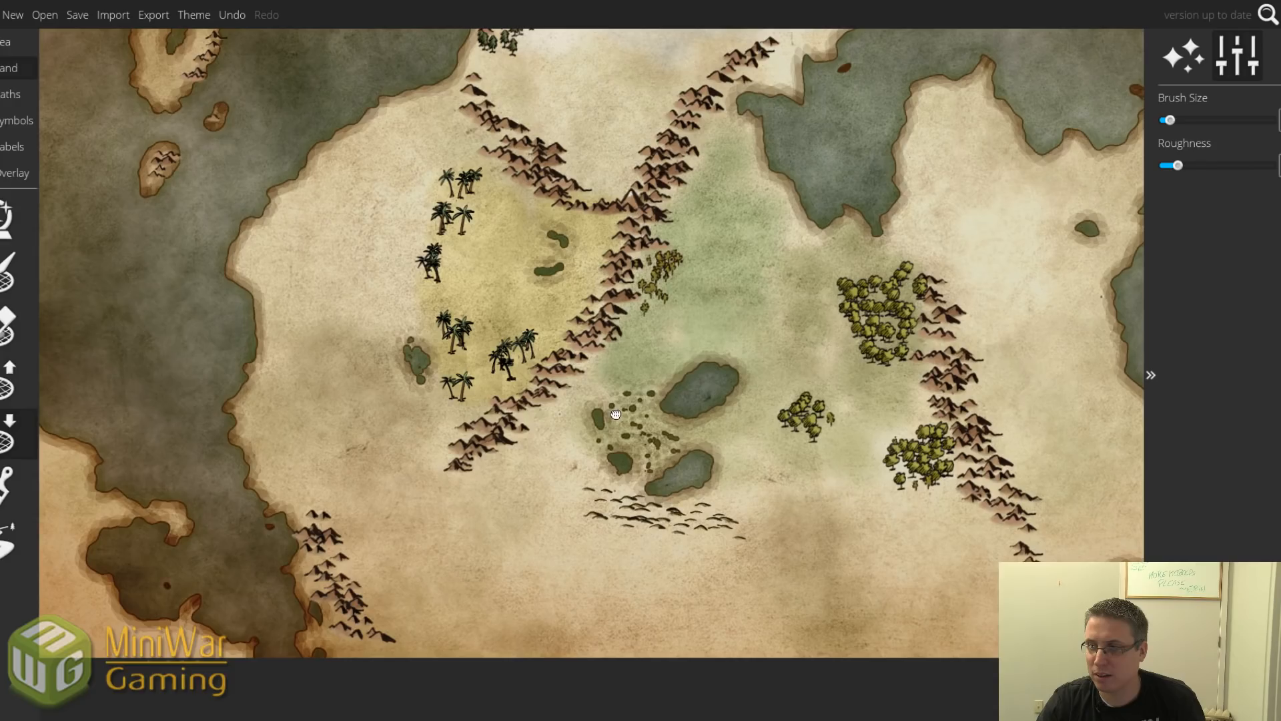
{"action": "scroll", "coordinate": [615, 415], "scroll_direction": "down", "scroll_amount": 2}
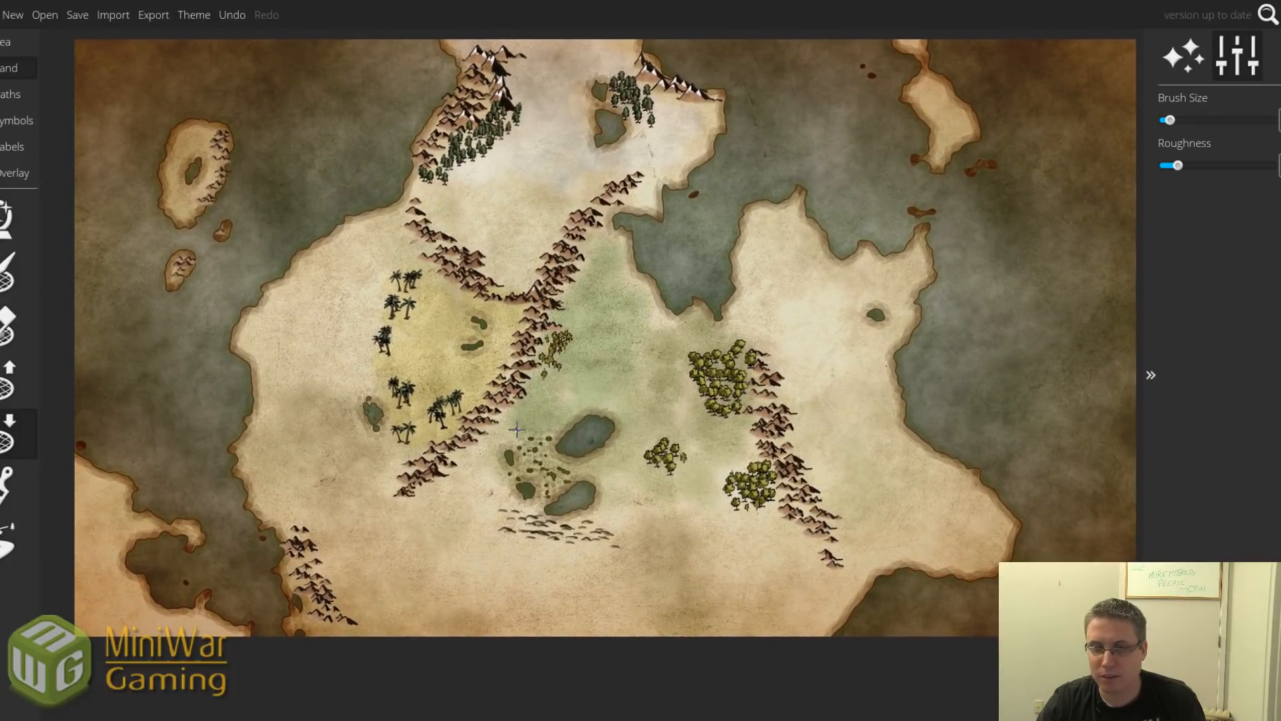
{"action": "left_click", "coordinate": [17, 120]}
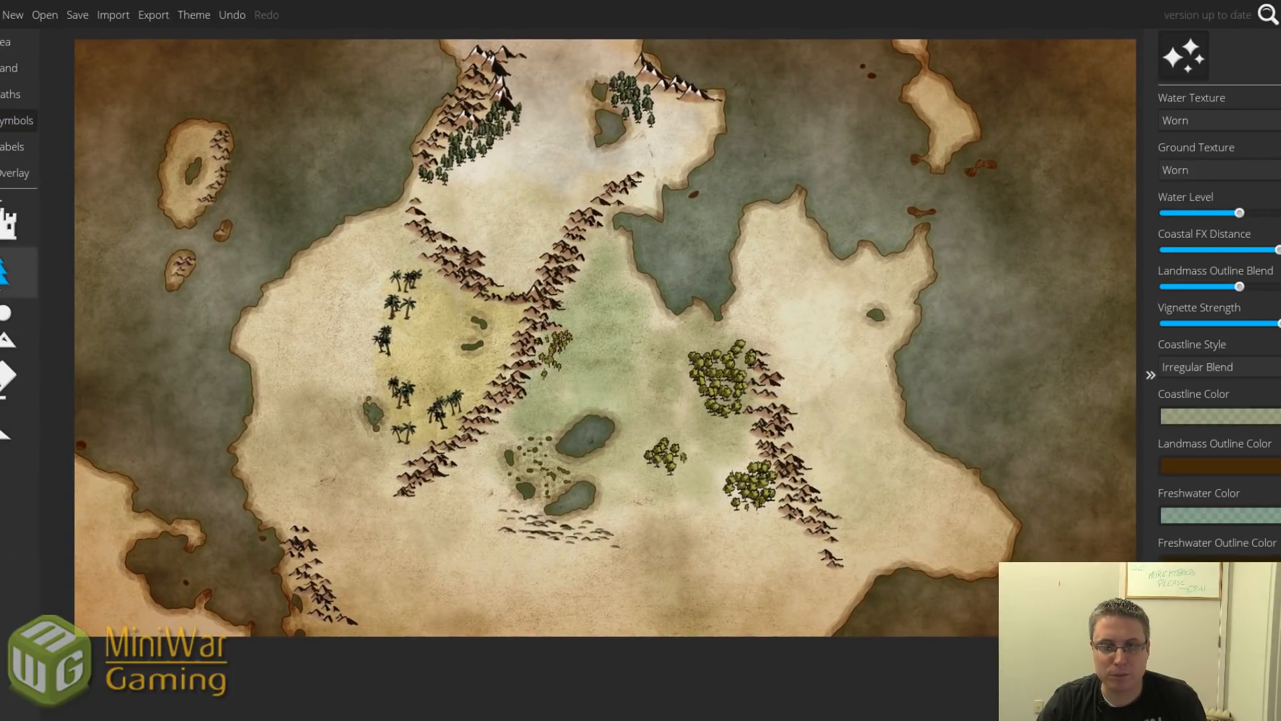
Use Save As to store the map under the name 'MWG Continent'.
{"action": "left_click", "coordinate": [7, 270]}
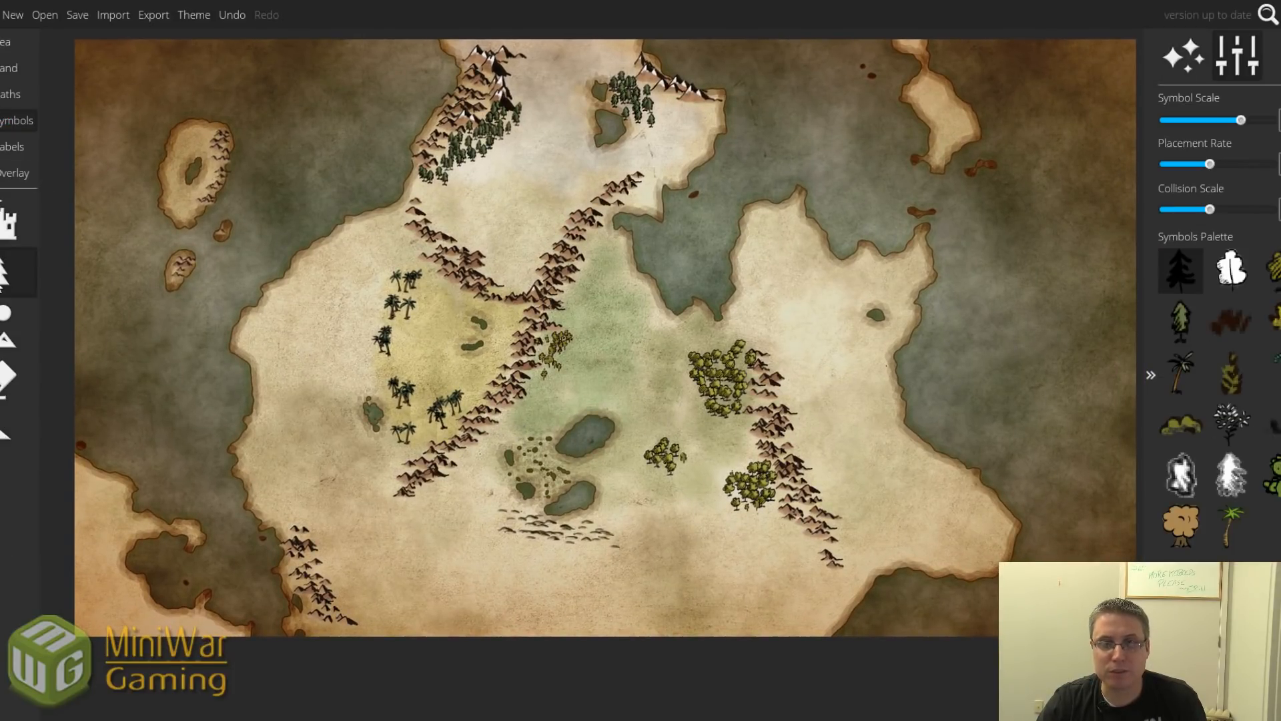
{"action": "left_click", "coordinate": [77, 15]}
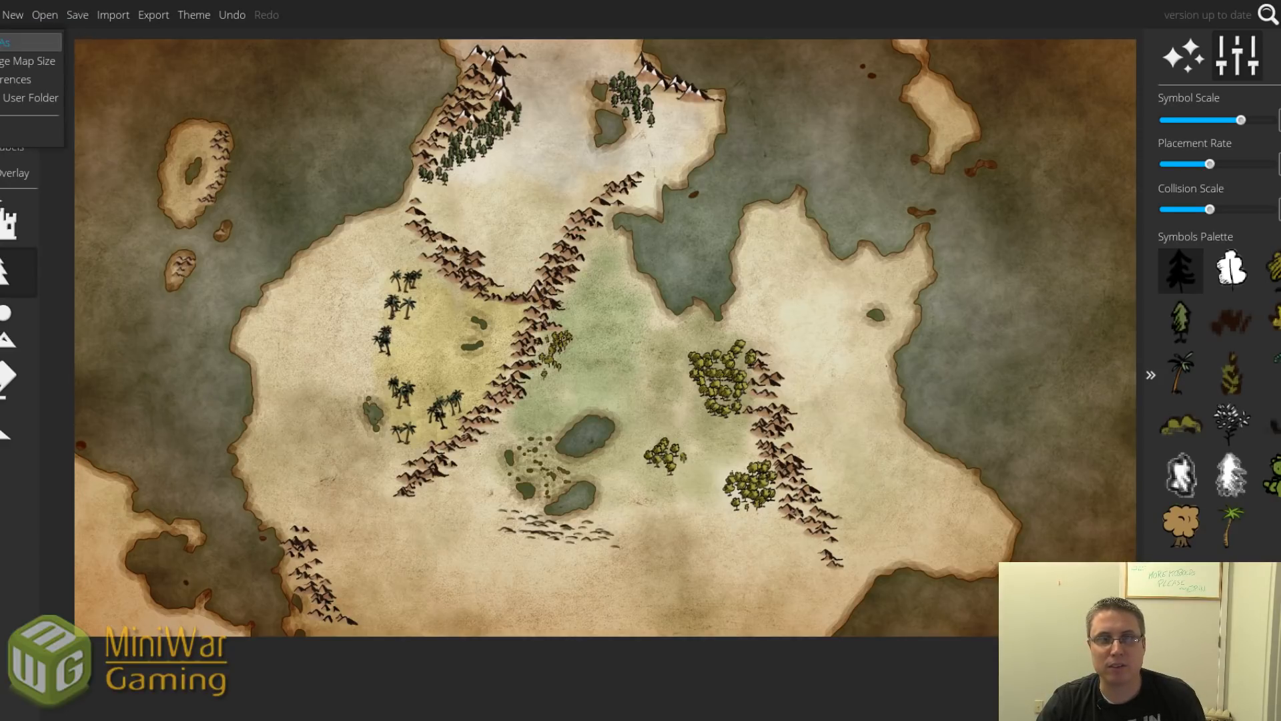
{"action": "left_click", "coordinate": [30, 42]}
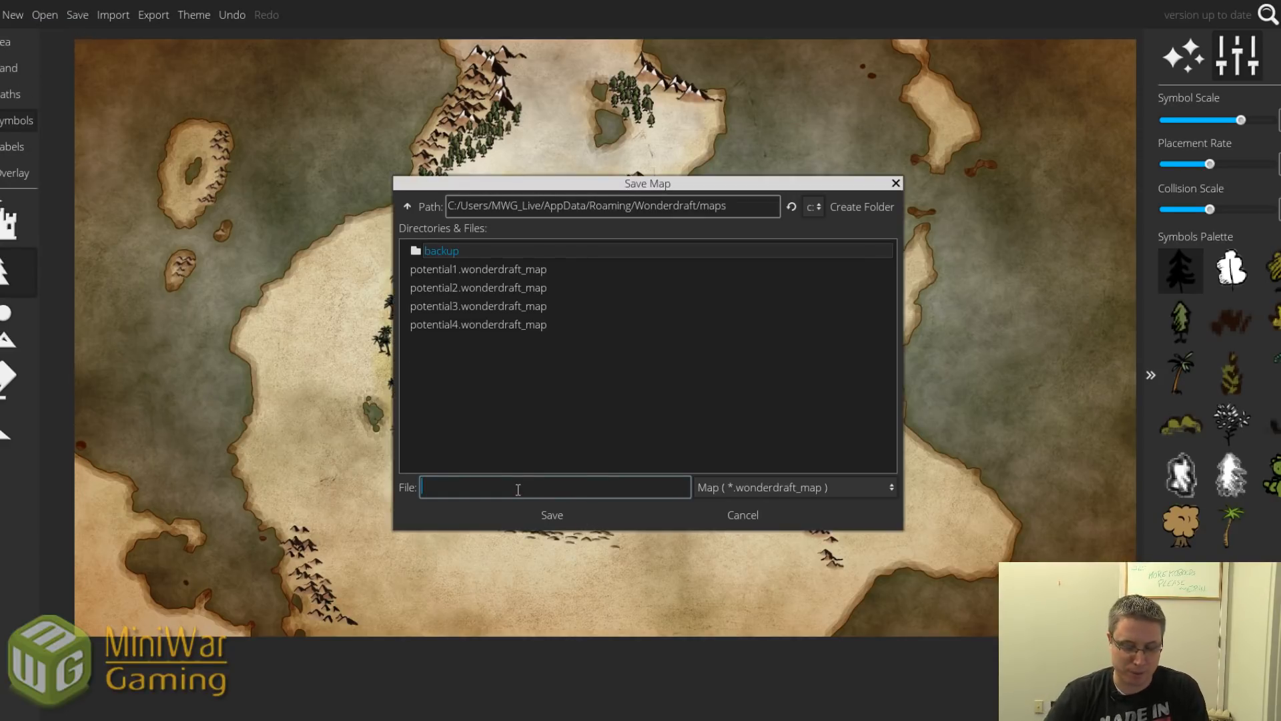
{"action": "type", "text": "MWG Continent"}
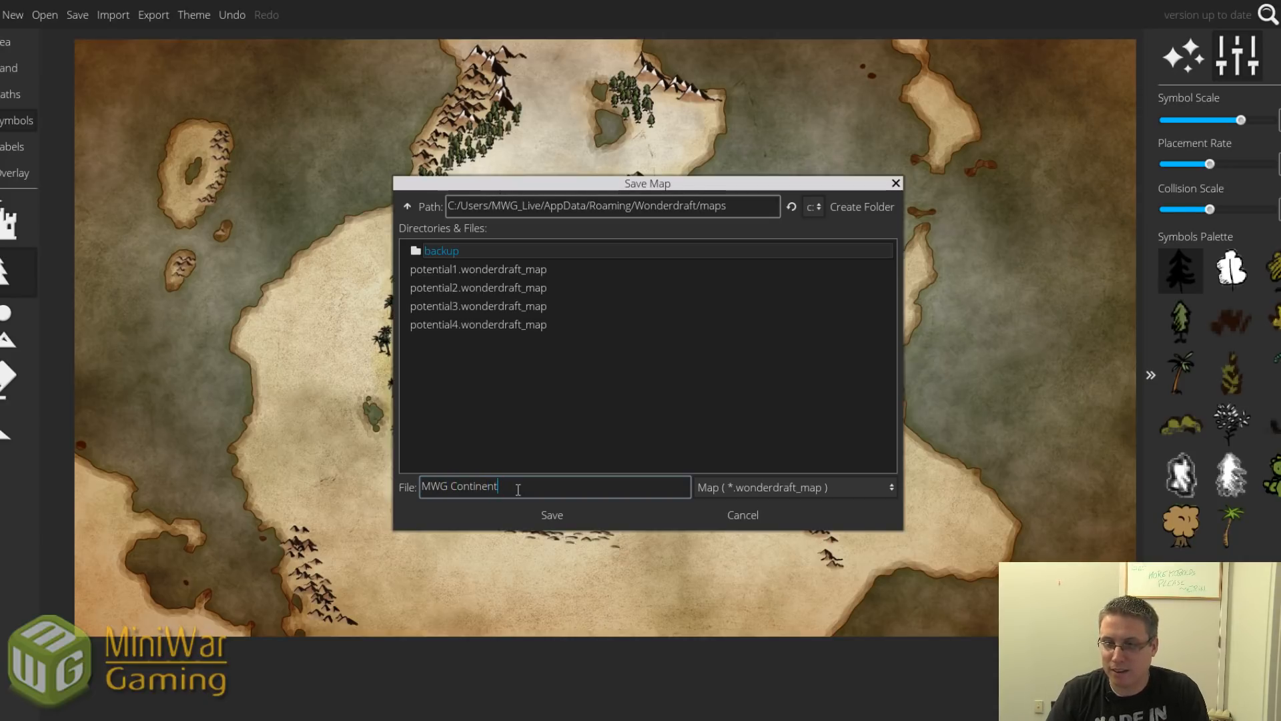
{"action": "key", "text": "Return"}
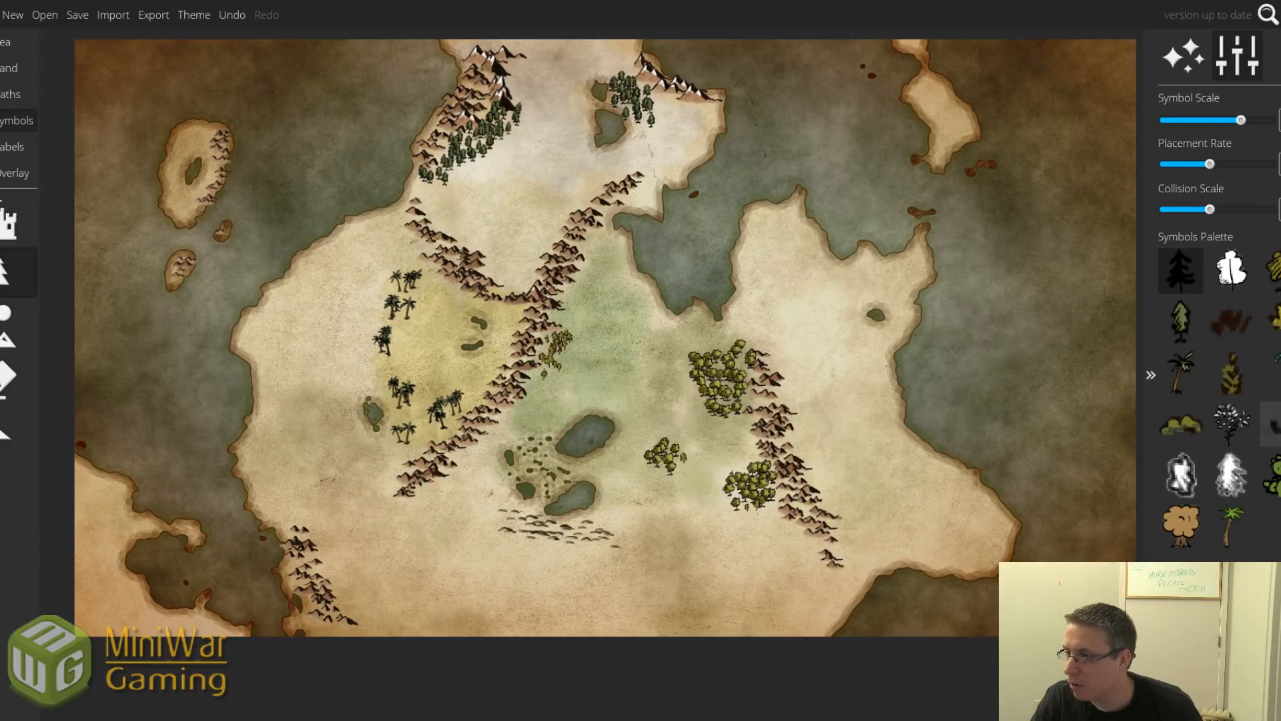
Paint grass-tuft symbols across the marsh between the lakes, redoing one stroke.
{"action": "left_click", "coordinate": [1273, 425]}
{"action": "scroll", "coordinate": [536, 461], "scroll_direction": "up", "scroll_amount": 1}
{"action": "scroll", "coordinate": [535, 461], "scroll_direction": "up", "scroll_amount": 2}
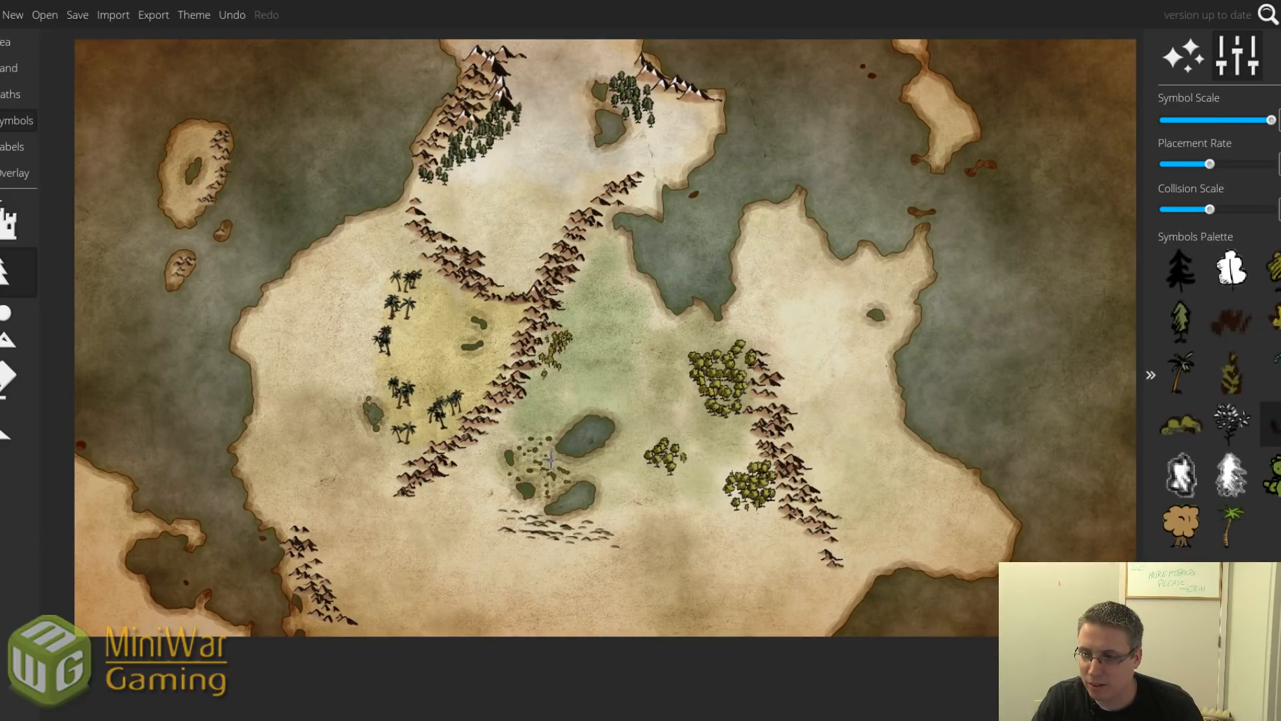
{"action": "scroll", "coordinate": [566, 470], "scroll_direction": "up", "scroll_amount": 10}
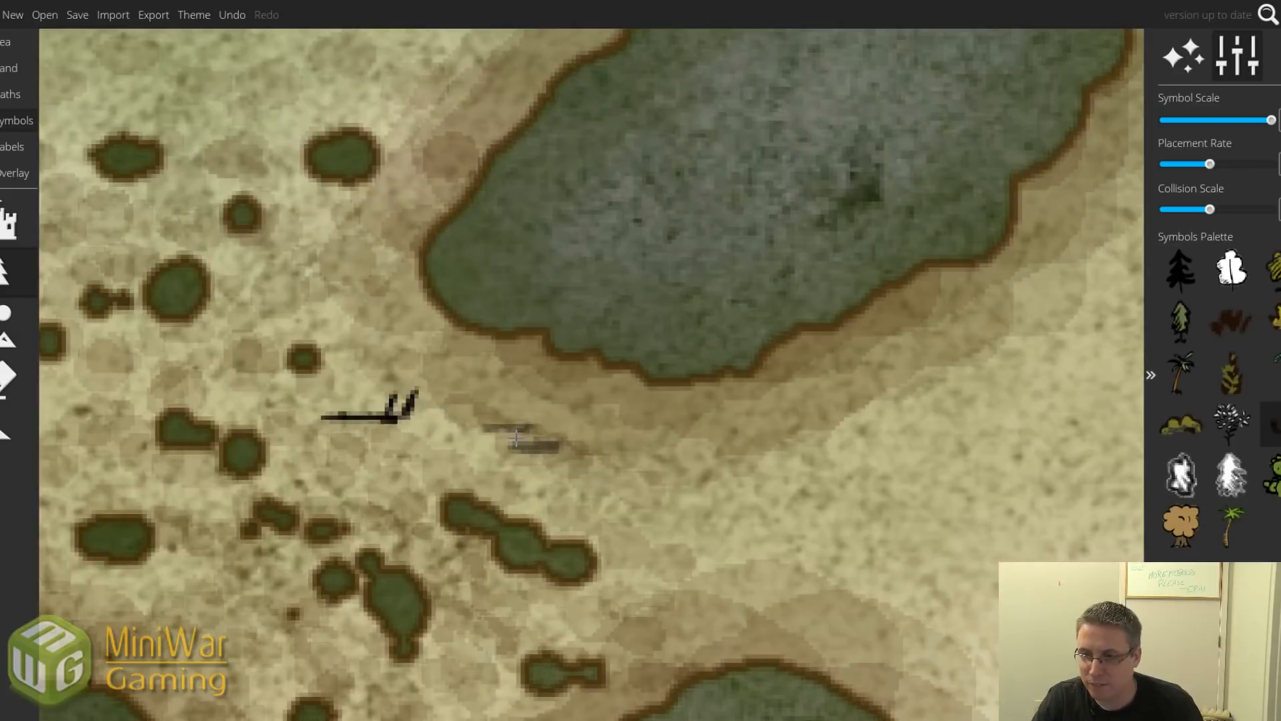
{"action": "scroll", "coordinate": [518, 440], "scroll_direction": "down", "scroll_amount": 4}
{"action": "scroll", "coordinate": [516, 441], "scroll_direction": "down", "scroll_amount": 3}
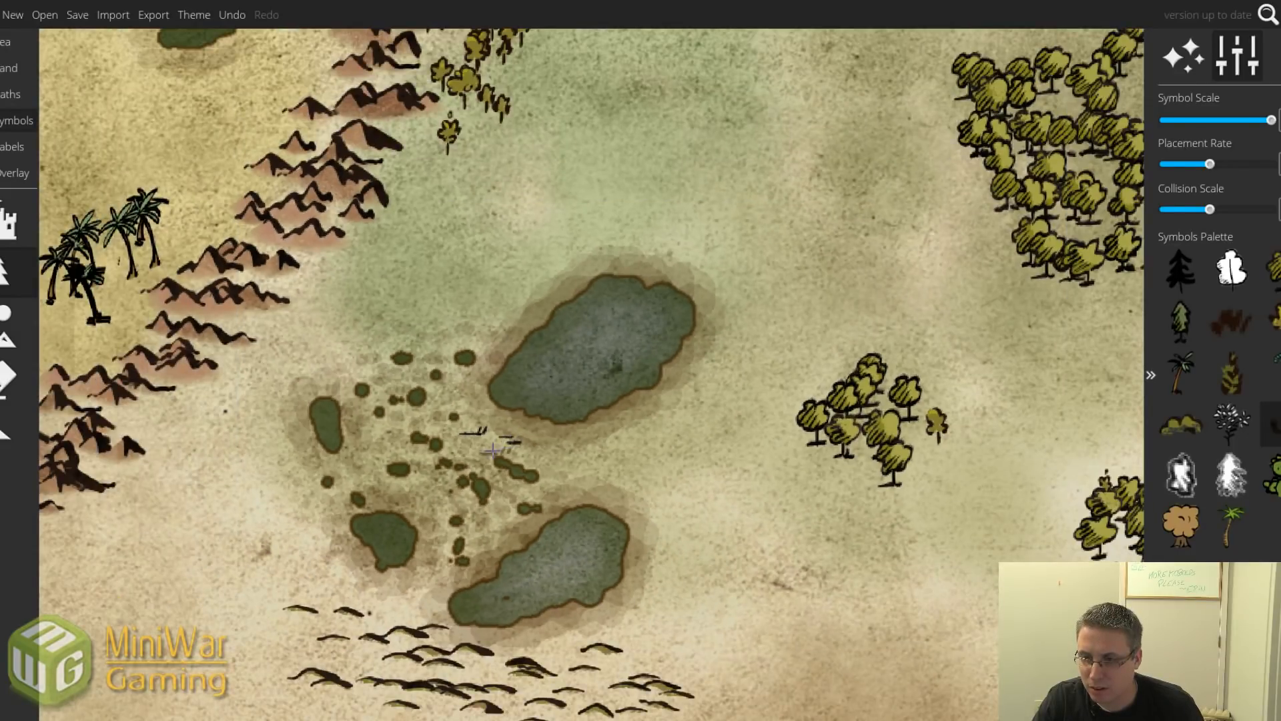
{"action": "mouse_move", "coordinate": [461, 372]}
{"action": "left_mouse_down"}
{"action": "mouse_move", "coordinate": [361, 464]}
{"action": "mouse_move", "coordinate": [435, 358]}
{"action": "mouse_move", "coordinate": [427, 537]}
{"action": "mouse_move", "coordinate": [443, 554]}
{"action": "mouse_move", "coordinate": [515, 492]}
{"action": "left_mouse_up"}
{"action": "scroll", "coordinate": [515, 492], "scroll_direction": "down", "scroll_amount": 5}
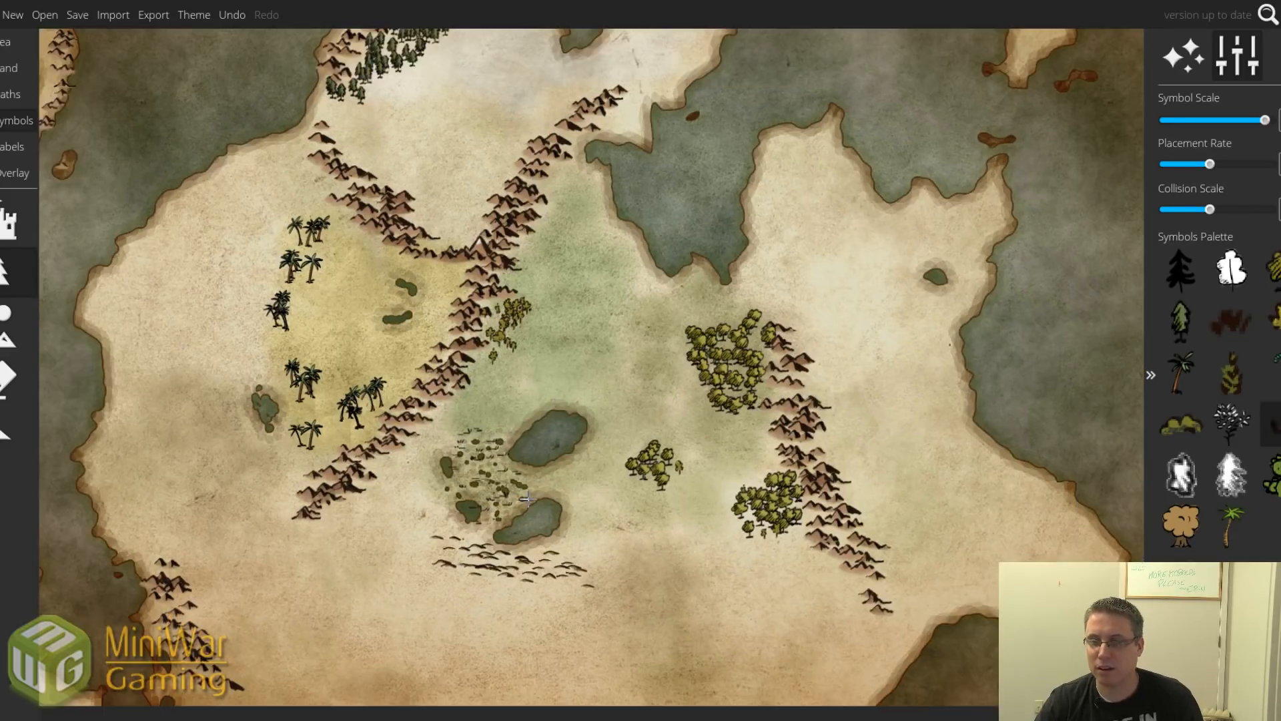
{"action": "key", "text": "ctrl+z"}
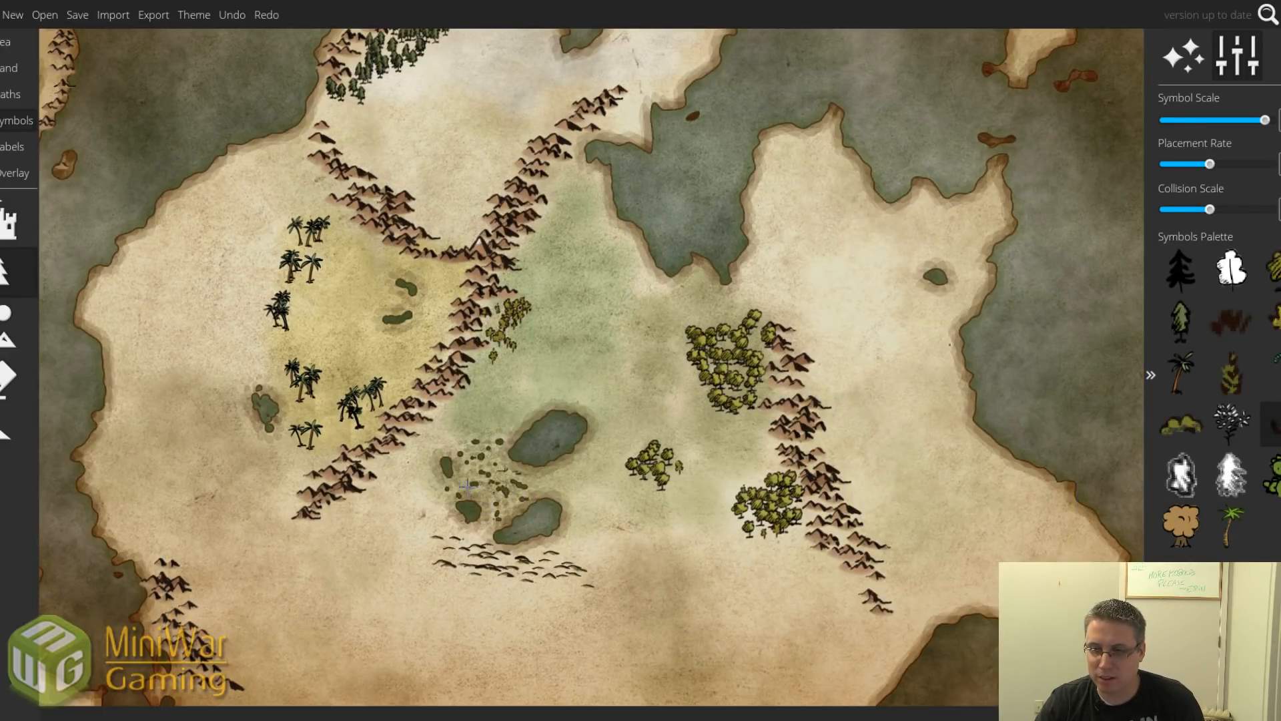
{"action": "mouse_move", "coordinate": [468, 486]}
{"action": "left_mouse_down"}
{"action": "mouse_move", "coordinate": [459, 446]}
{"action": "mouse_move", "coordinate": [480, 438]}
{"action": "mouse_move", "coordinate": [502, 441]}
{"action": "mouse_move", "coordinate": [530, 478]}
{"action": "mouse_move", "coordinate": [521, 509]}
{"action": "mouse_move", "coordinate": [494, 522]}
{"action": "mouse_move", "coordinate": [450, 498]}
{"action": "mouse_move", "coordinate": [452, 486]}
{"action": "left_mouse_up"}
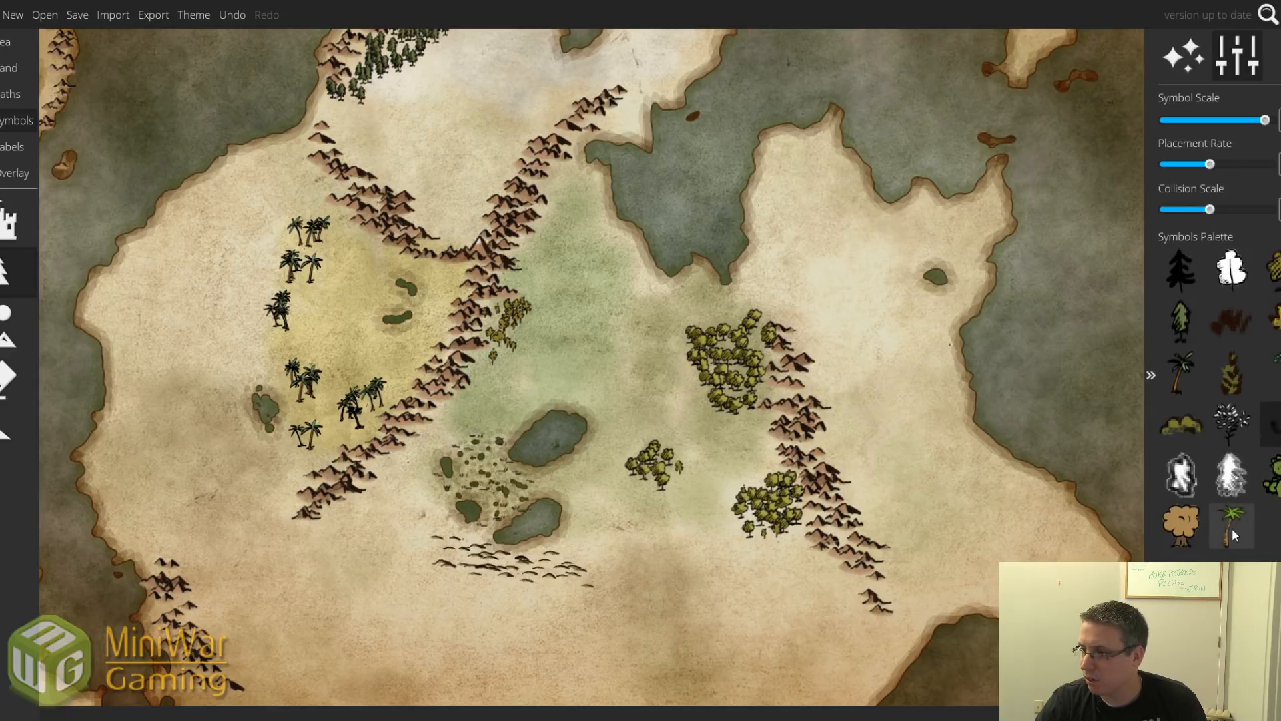
Try a cluster of Toon Oak trees south of the lakes, then undo it.
{"action": "left_click", "coordinate": [1181, 526]}
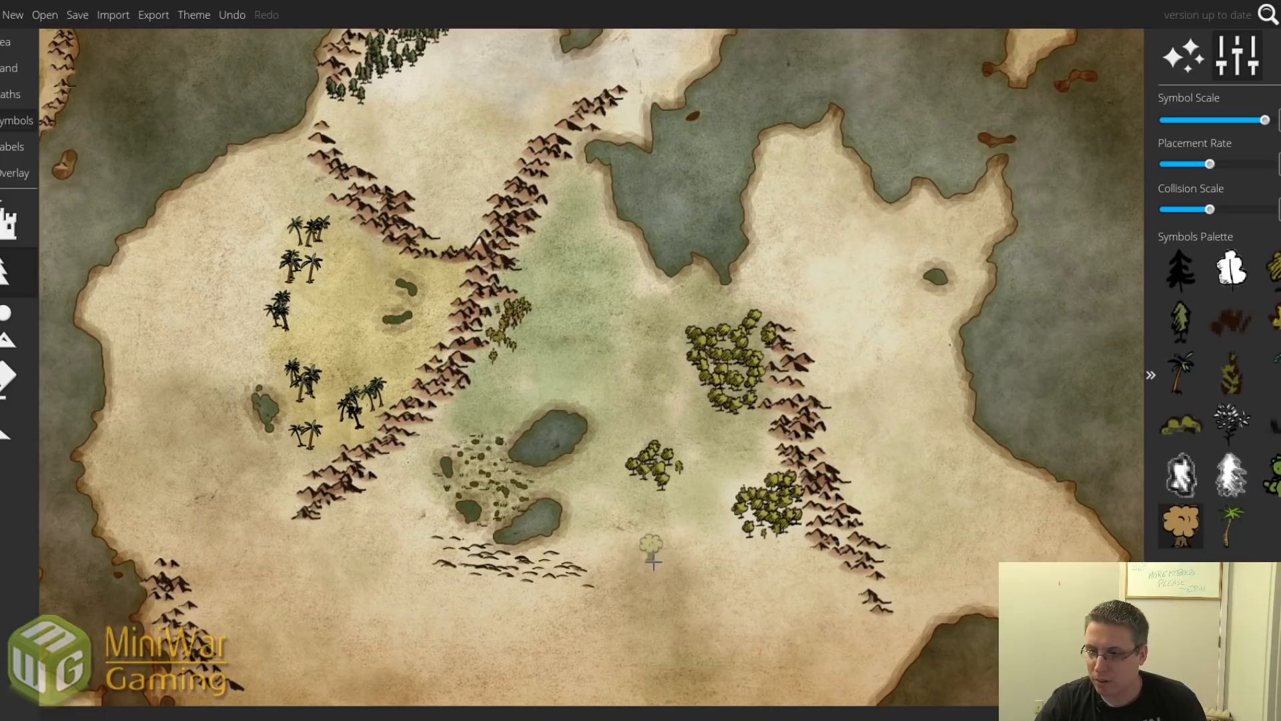
{"action": "mouse_move", "coordinate": [650, 544]}
{"action": "left_mouse_down"}
{"action": "mouse_move", "coordinate": [708, 591]}
{"action": "mouse_move", "coordinate": [683, 548]}
{"action": "mouse_move", "coordinate": [609, 607]}
{"action": "left_mouse_up"}
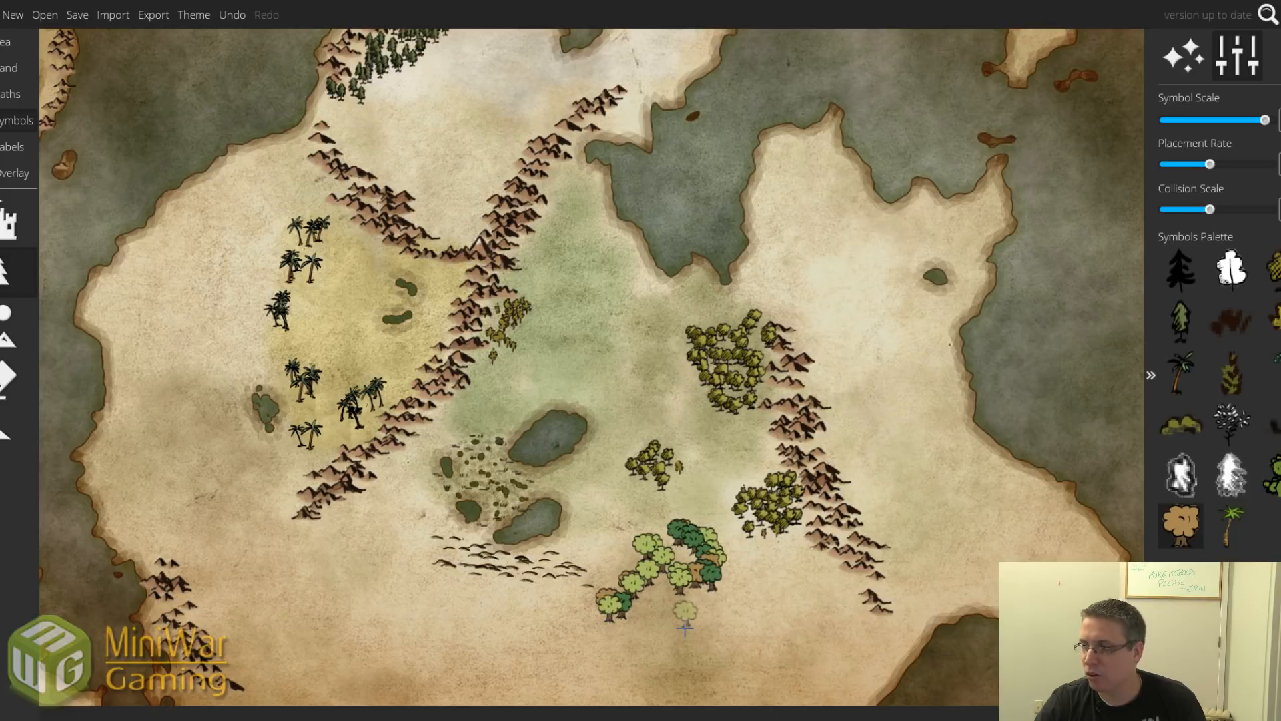
{"action": "key", "text": "ctrl+z"}
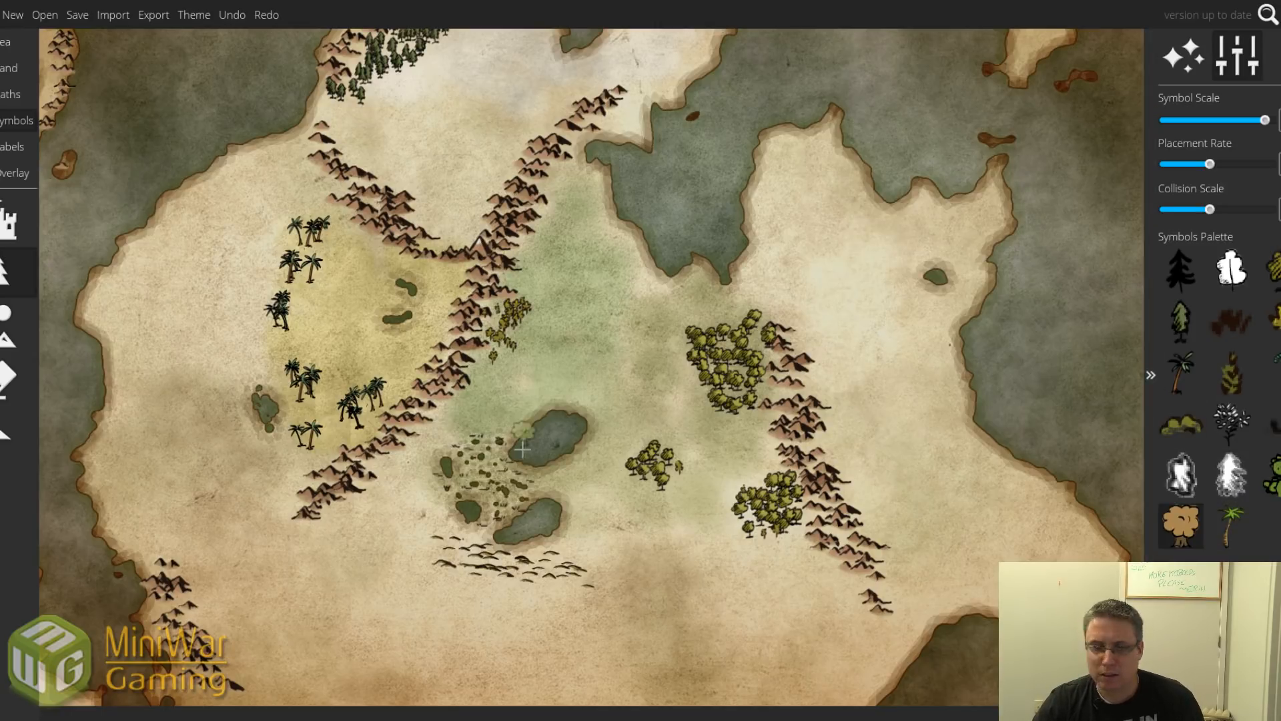
{"action": "scroll", "coordinate": [621, 450], "scroll_direction": "down", "scroll_amount": 2}
{"action": "scroll", "coordinate": [621, 450], "scroll_direction": "up", "scroll_amount": 1}
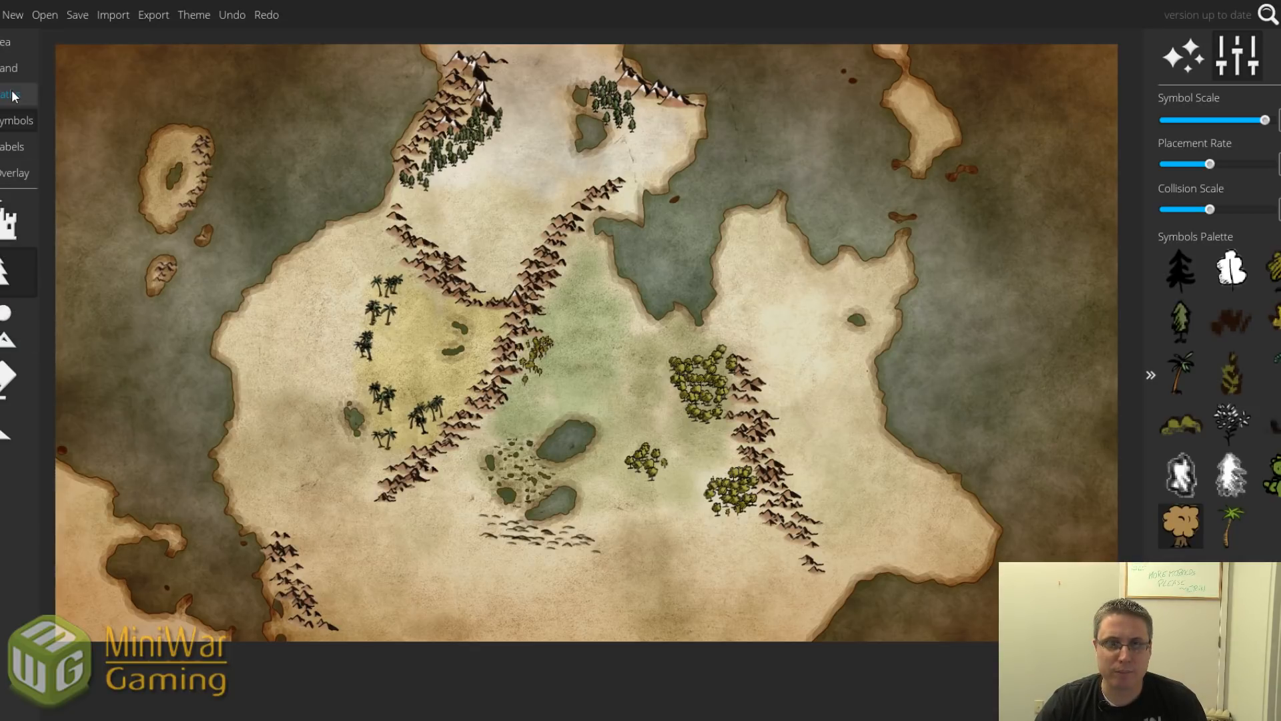
Erase the hill and dune symbols below the lower lake with the symbol Eraser.
{"action": "left_click", "coordinate": [9, 68]}
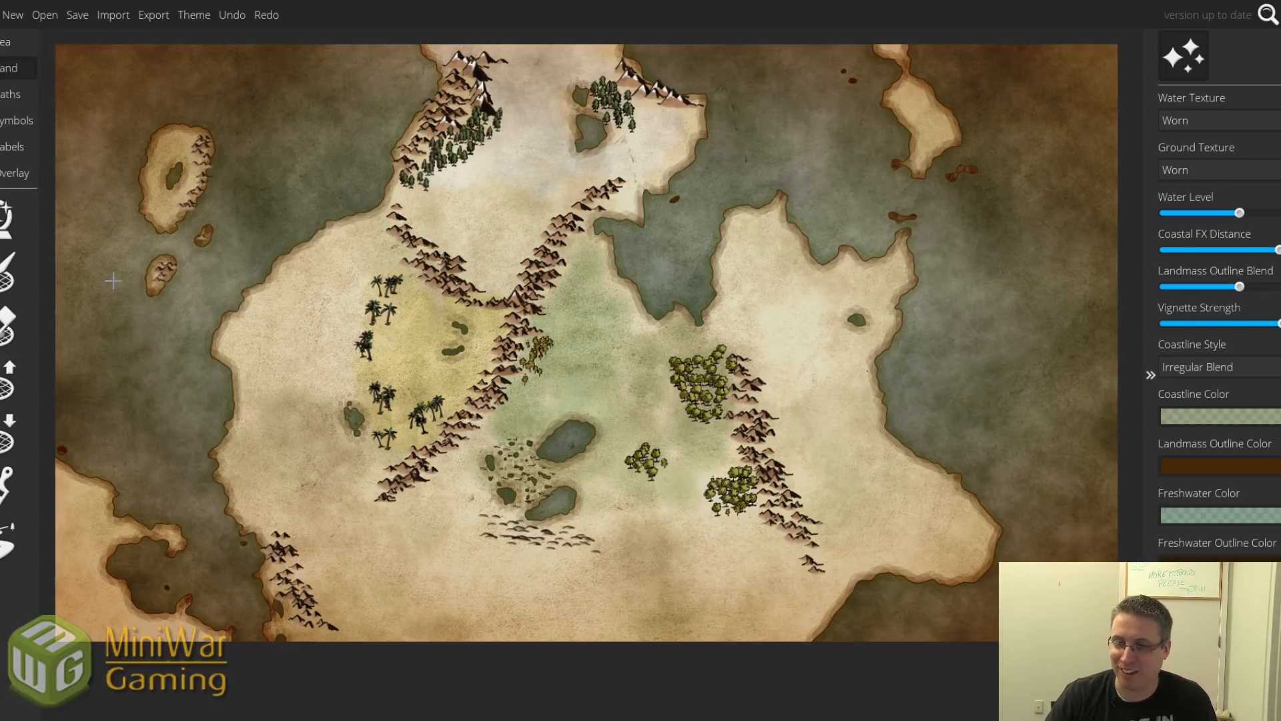
{"action": "left_click", "coordinate": [16, 120]}
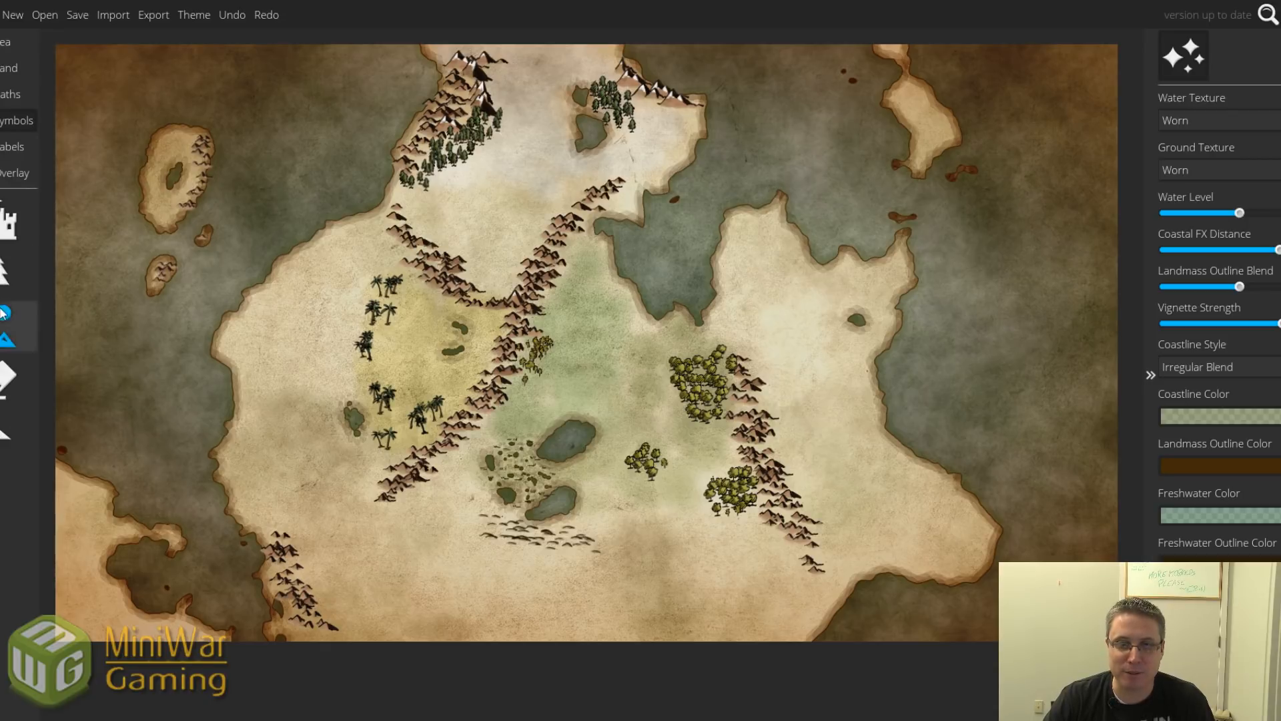
{"action": "left_click", "coordinate": [8, 377]}
{"action": "left_click_drag", "start_coordinate": [489, 524], "coordinate": [598, 540]}
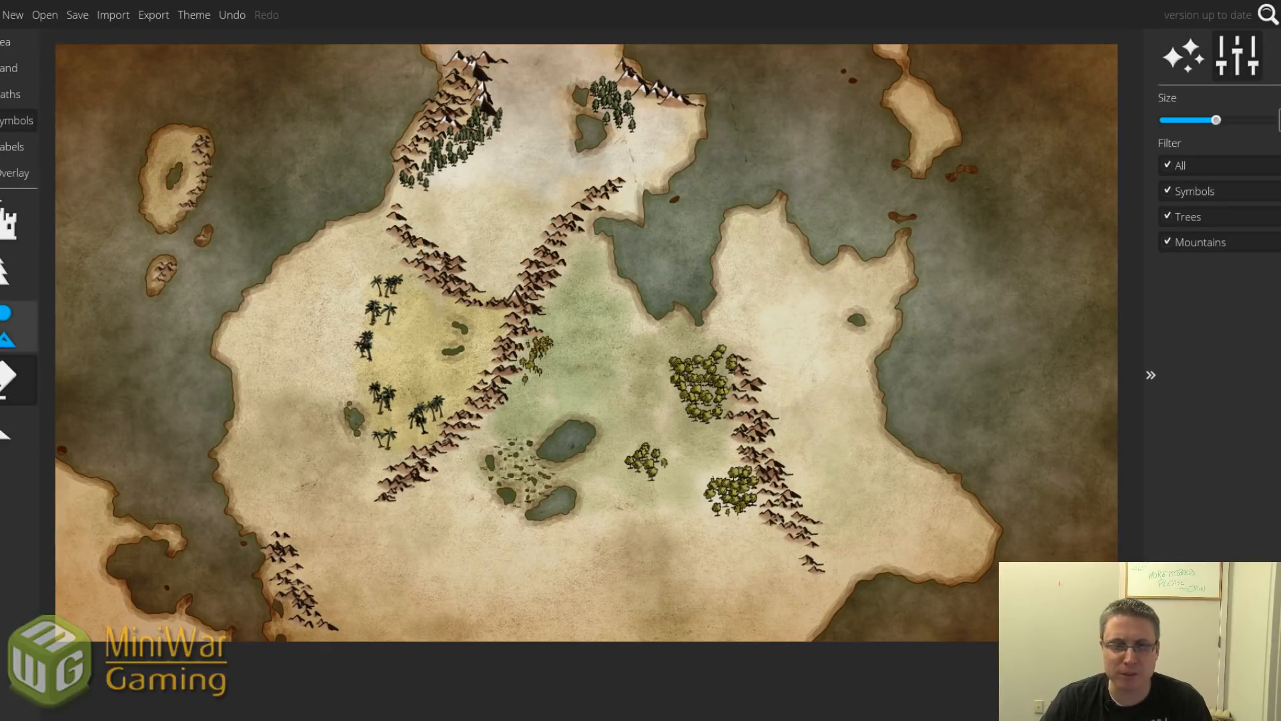
{"action": "left_click", "coordinate": [8, 68]}
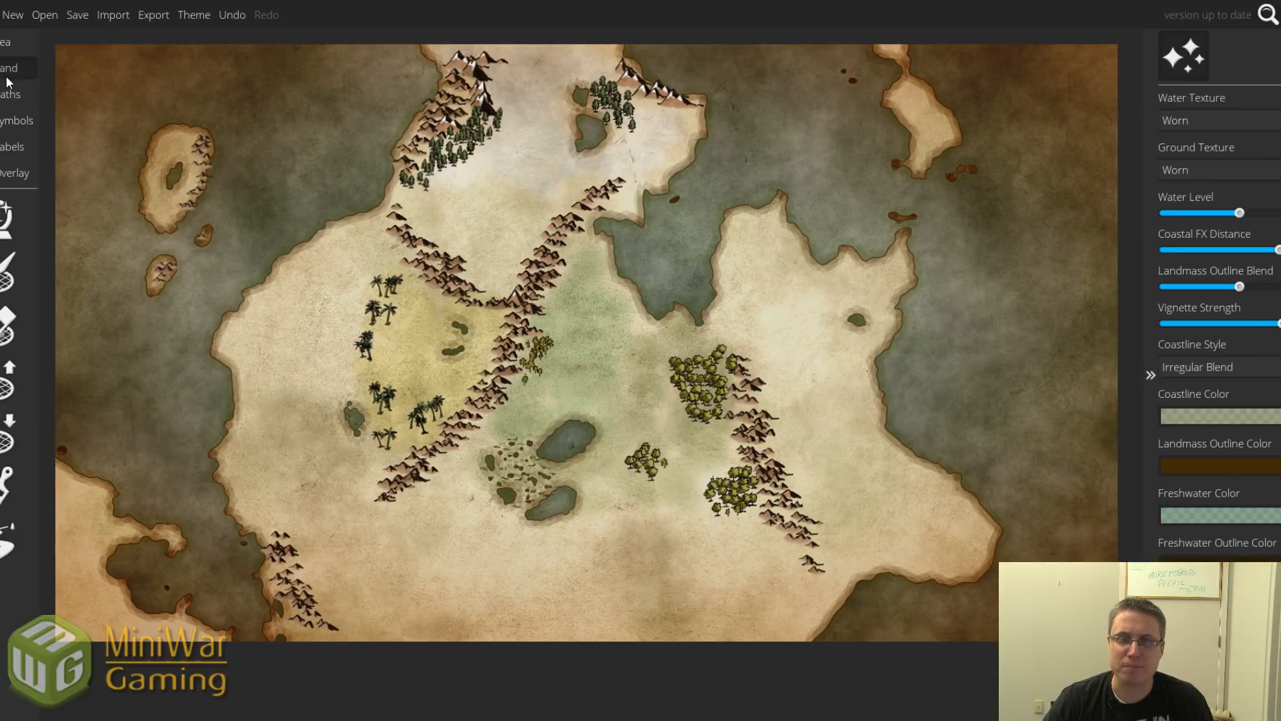
Set up the ground brush with the cloud texture, smaller size and lower opacity.
{"action": "left_click", "coordinate": [2, 478]}
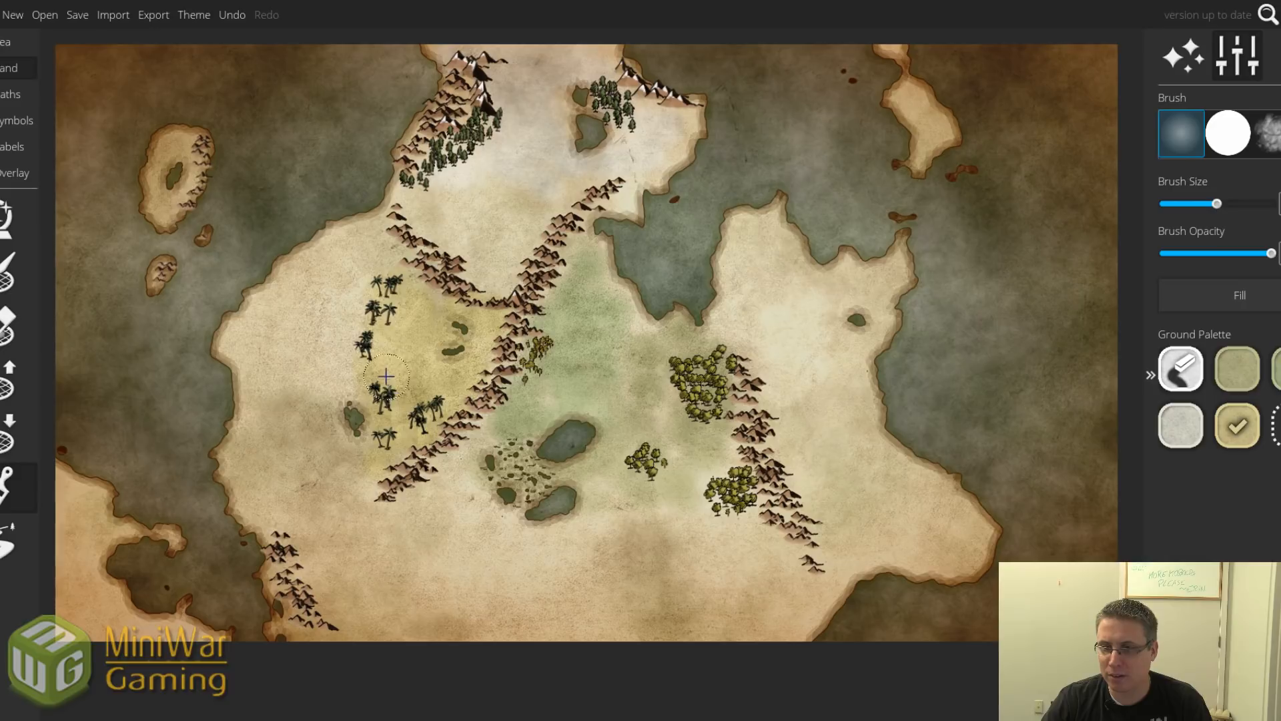
{"action": "left_click", "coordinate": [1181, 425]}
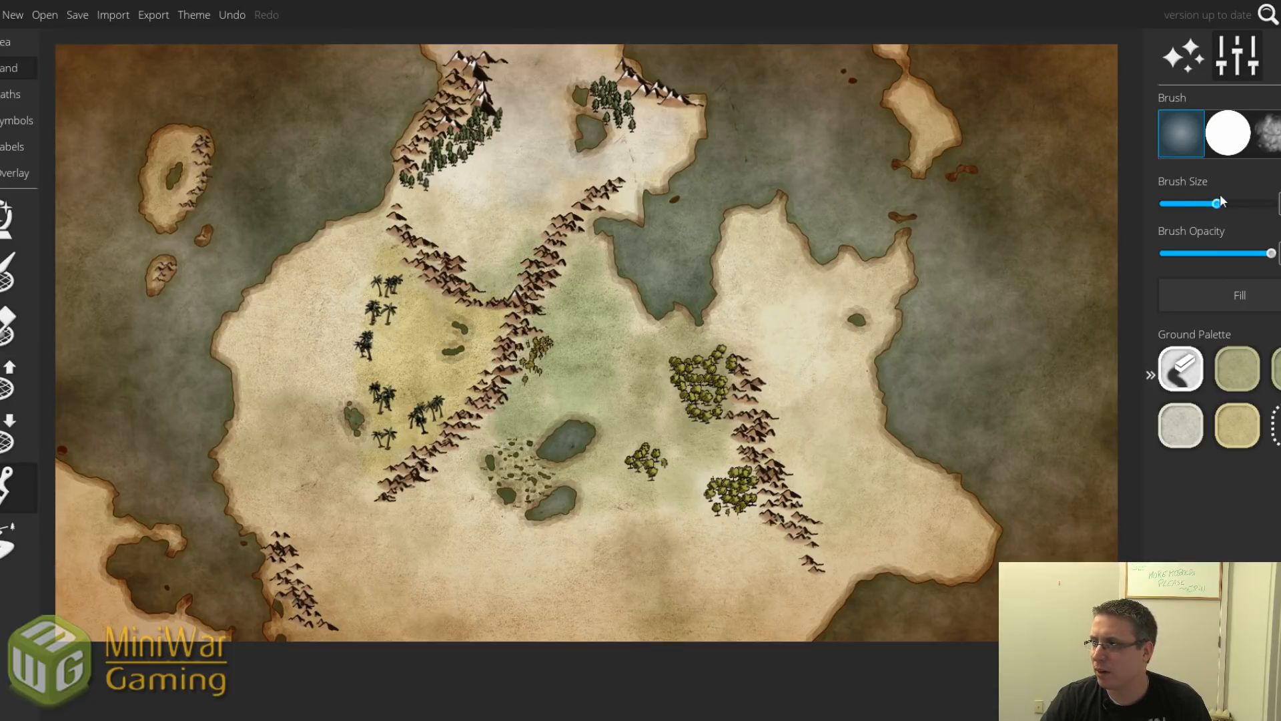
{"action": "left_click_drag", "start_coordinate": [1215, 204], "coordinate": [1199, 204]}
{"action": "left_click", "coordinate": [1268, 137]}
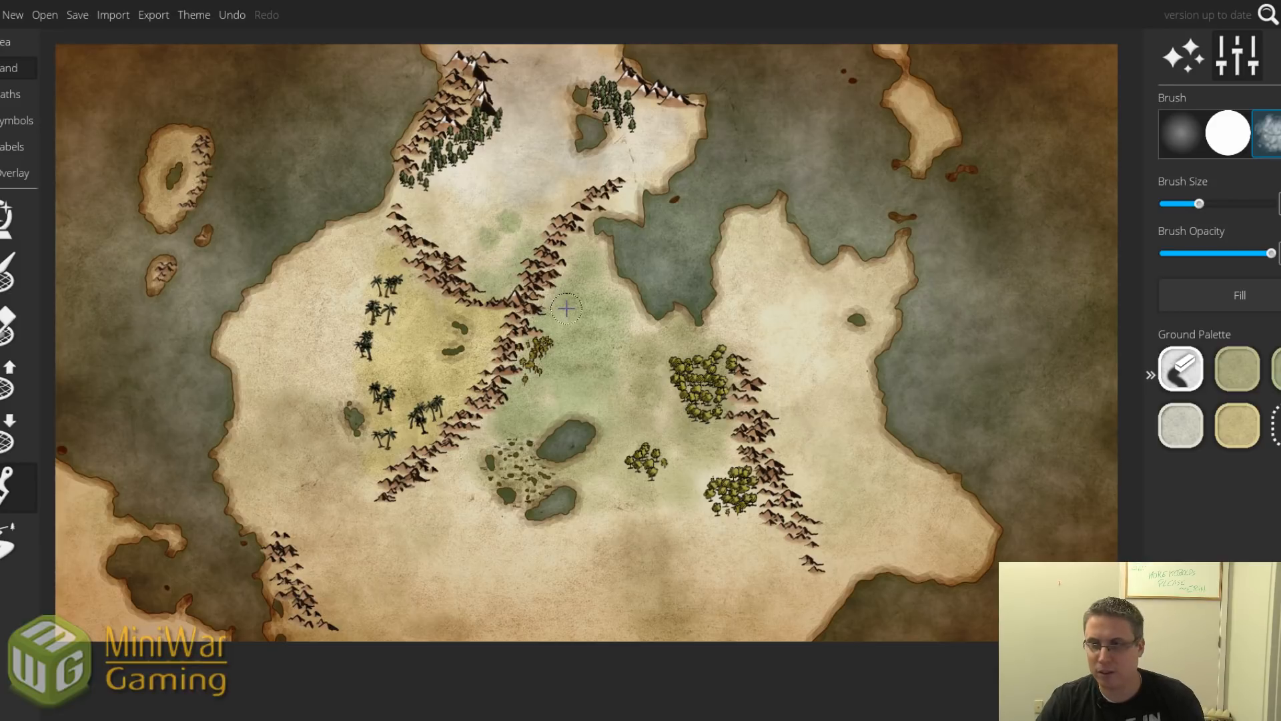
{"action": "key", "text": "ctrl+z"}
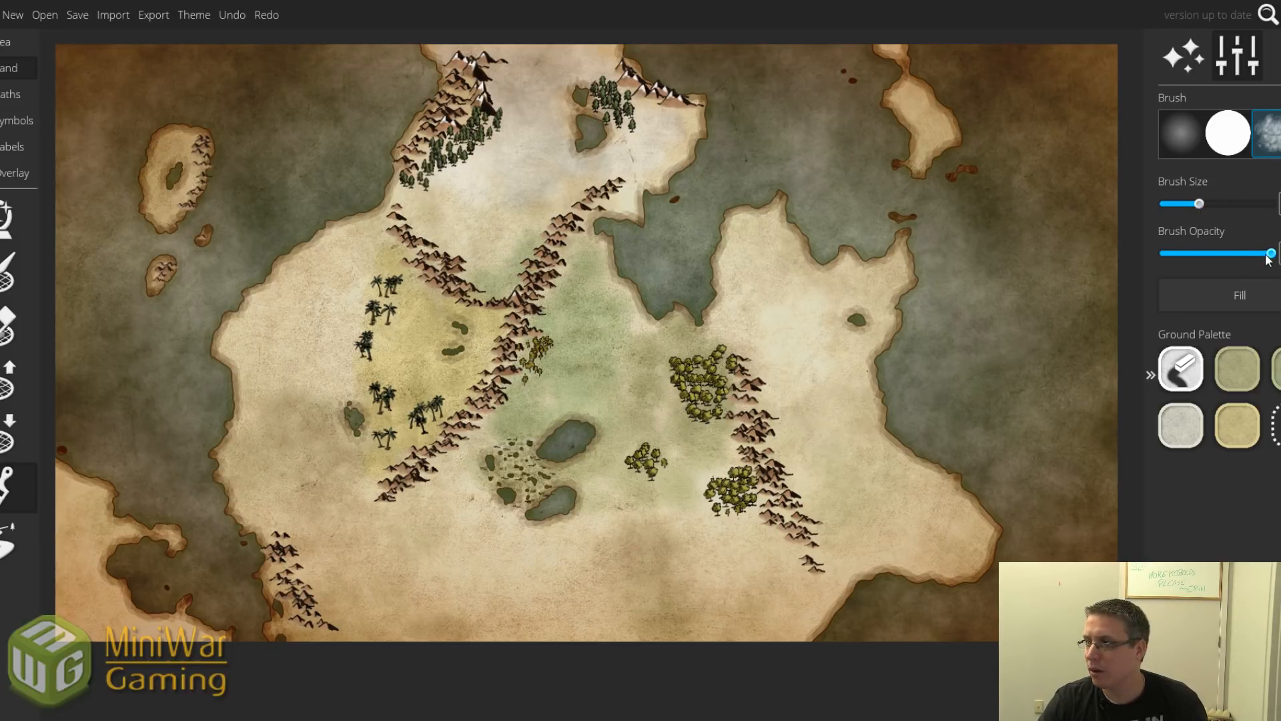
{"action": "left_click_drag", "start_coordinate": [1272, 253], "coordinate": [1217, 255]}
Paint olive-green ground into the pass between the central mountain ranges, discarding a test stroke.
{"action": "left_click_drag", "start_coordinate": [492, 247], "coordinate": [511, 247]}
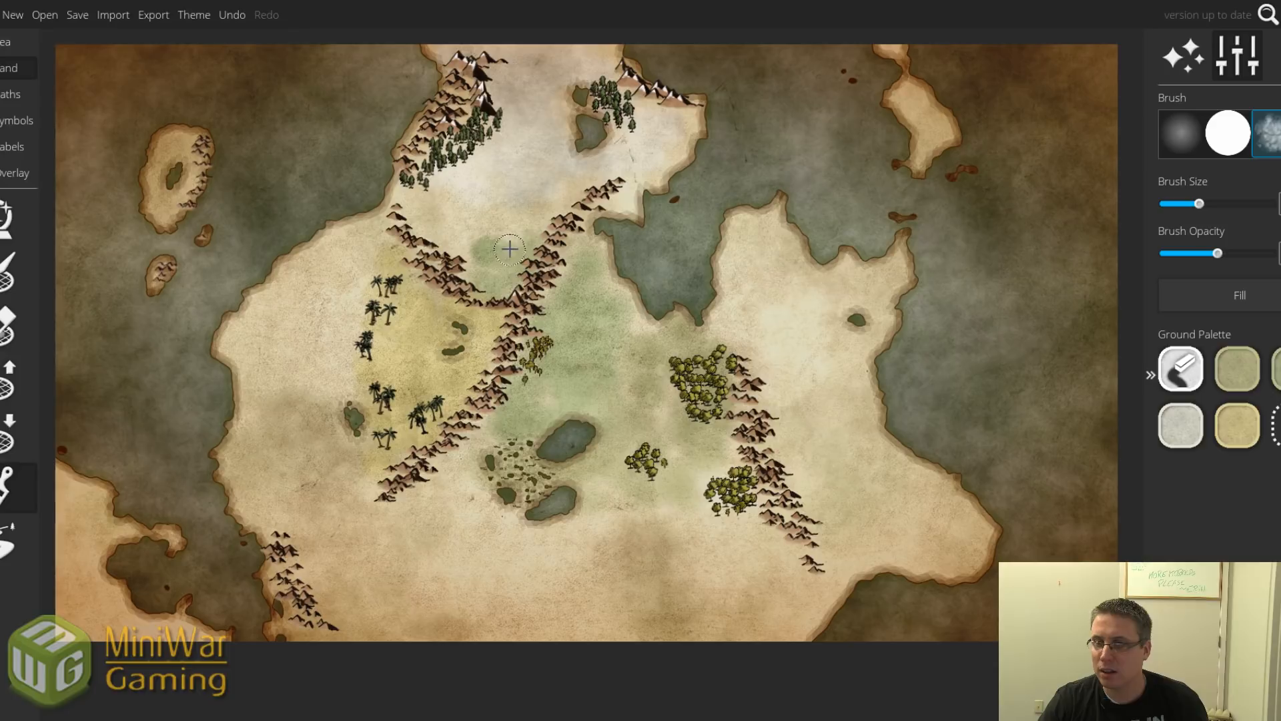
{"action": "key", "text": "ctrl+z"}
{"action": "mouse_move", "coordinate": [635, 359]}
{"action": "left_mouse_down"}
{"action": "mouse_move", "coordinate": [541, 387]}
{"action": "mouse_move", "coordinate": [631, 312]}
{"action": "mouse_move", "coordinate": [661, 403]}
{"action": "mouse_move", "coordinate": [592, 483]}
{"action": "mouse_move", "coordinate": [658, 496]}
{"action": "mouse_move", "coordinate": [658, 426]}
{"action": "left_mouse_up"}
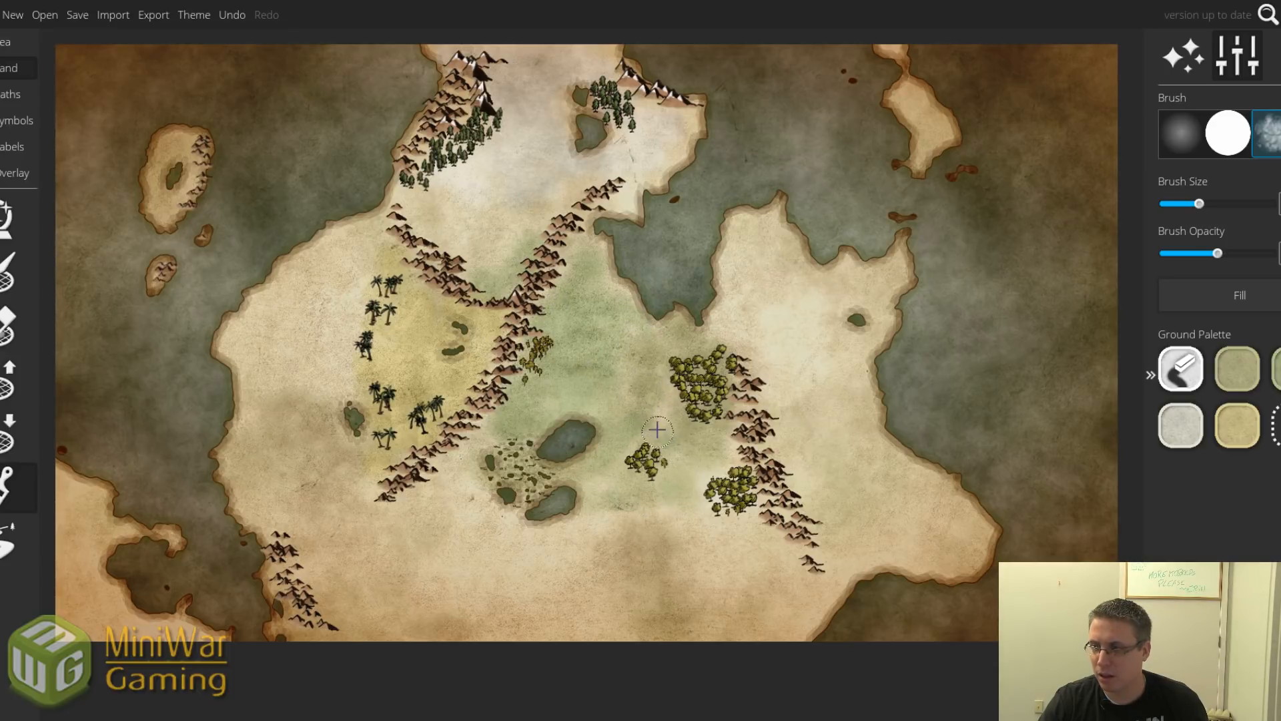
{"action": "left_click", "coordinate": [1237, 368]}
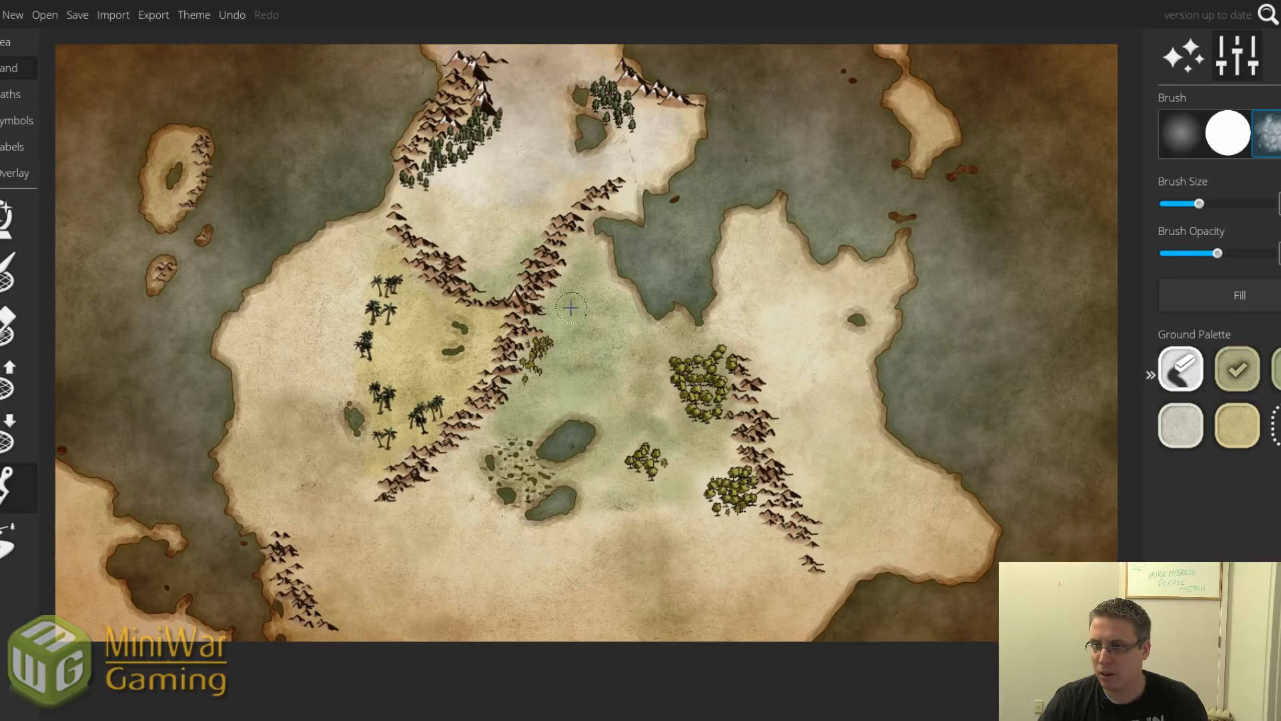
{"action": "mouse_move", "coordinate": [517, 267]}
{"action": "left_mouse_down"}
{"action": "mouse_move", "coordinate": [475, 251]}
{"action": "mouse_move", "coordinate": [524, 286]}
{"action": "mouse_move", "coordinate": [532, 225]}
{"action": "mouse_move", "coordinate": [427, 218]}
{"action": "mouse_move", "coordinate": [501, 228]}
{"action": "left_mouse_up"}
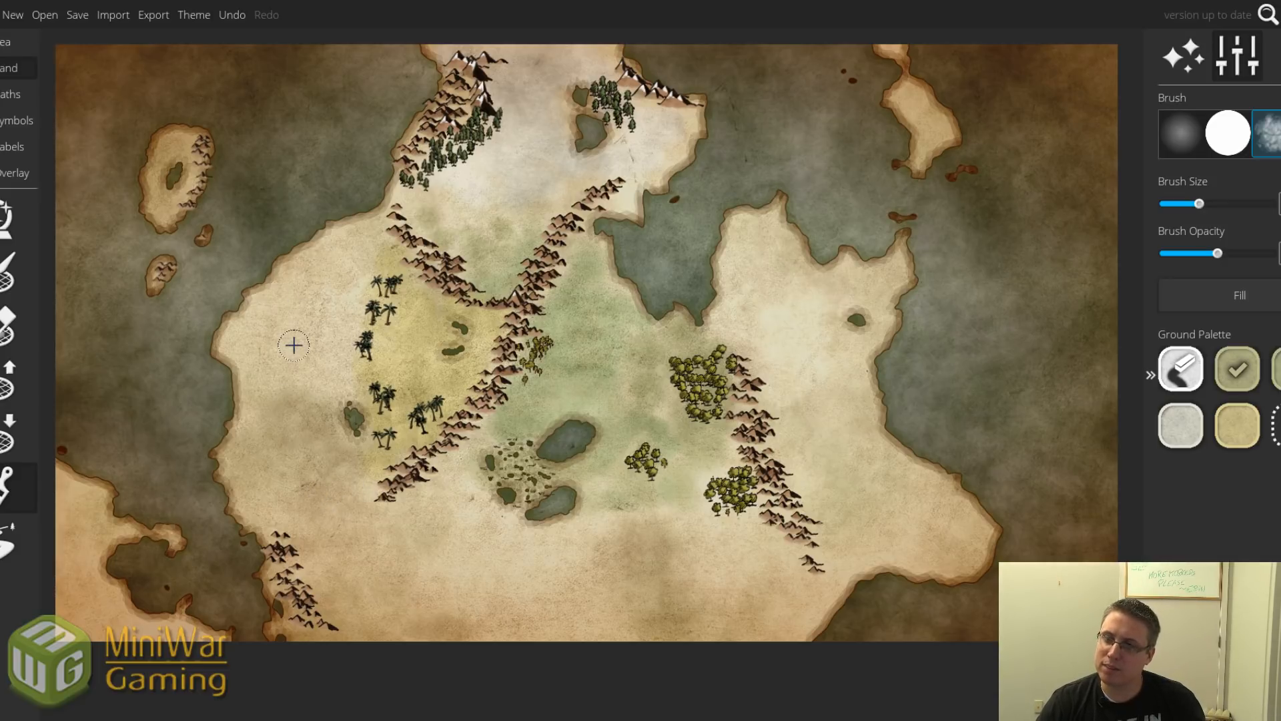
Paint olive ground northward up the valley between the two central mountain ranges.
{"action": "mouse_move", "coordinate": [424, 205]}
{"action": "left_mouse_down"}
{"action": "mouse_move", "coordinate": [483, 221]}
{"action": "mouse_move", "coordinate": [407, 207]}
{"action": "mouse_move", "coordinate": [444, 222]}
{"action": "left_mouse_up"}
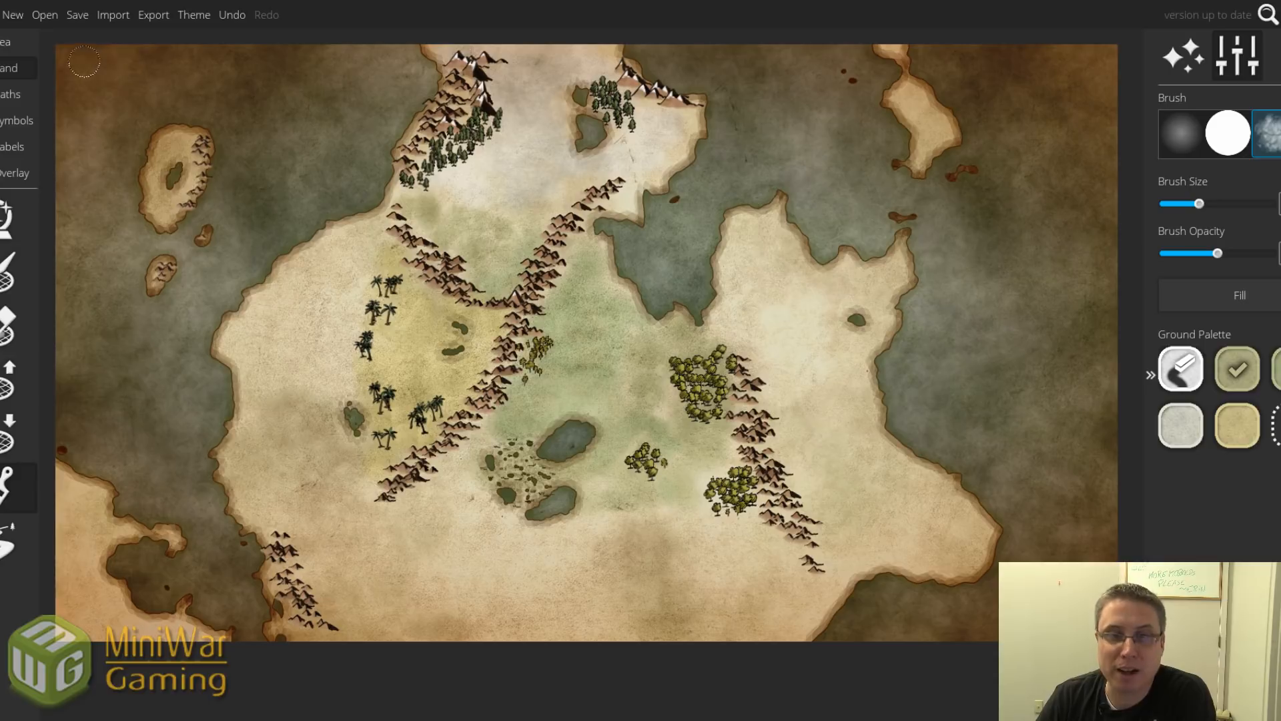
With the Land River tool, draw a winding river from the central lake to the bay.
{"action": "left_click", "coordinate": [11, 94]}
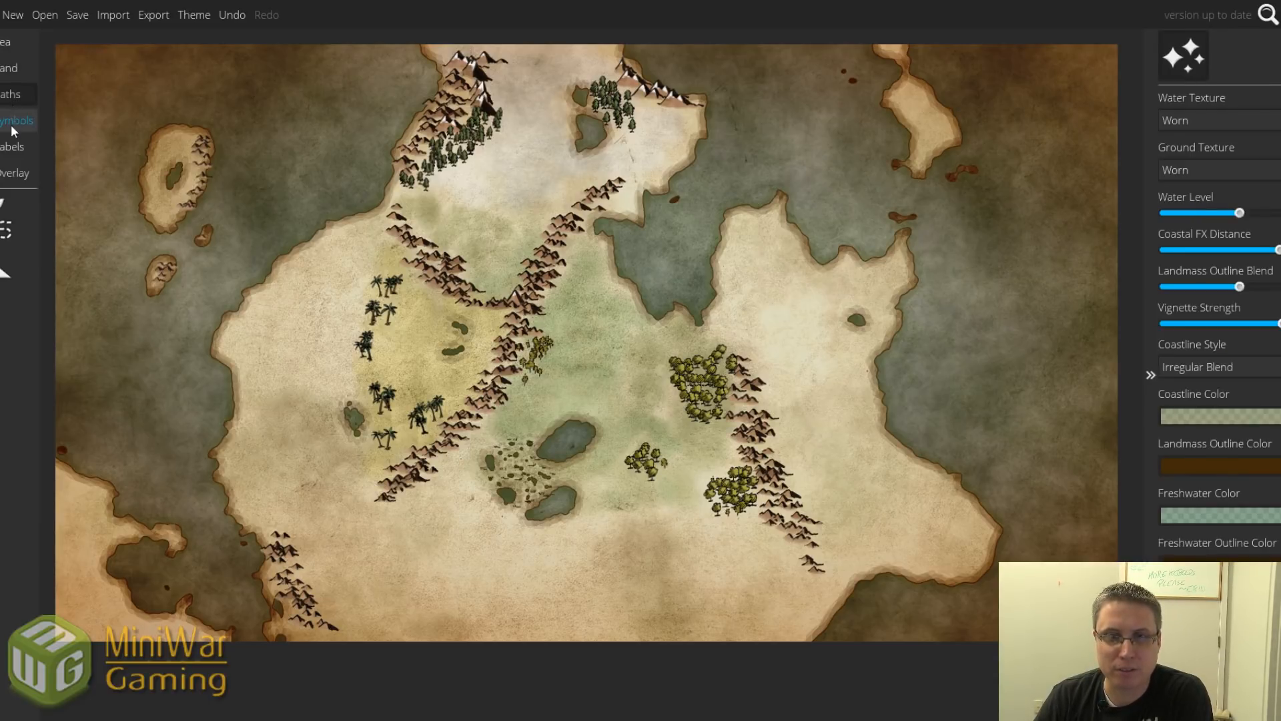
{"action": "left_click", "coordinate": [10, 68]}
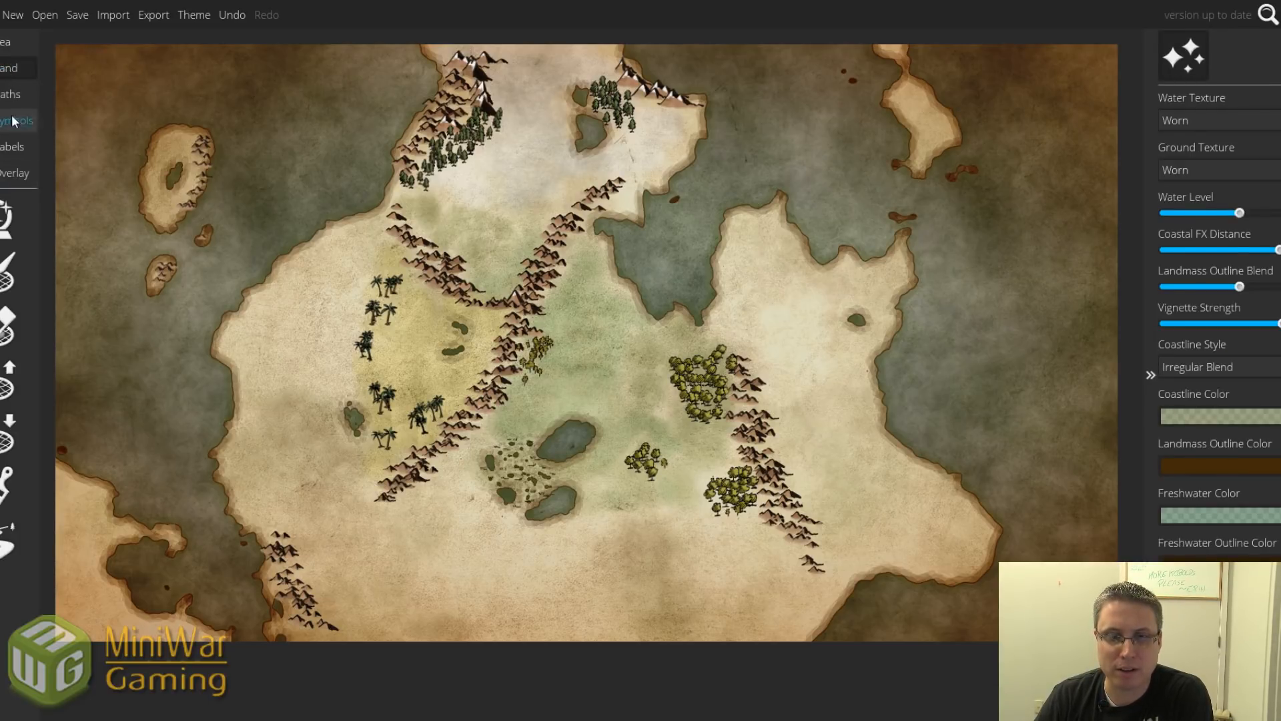
{"action": "left_click", "coordinate": [5, 544]}
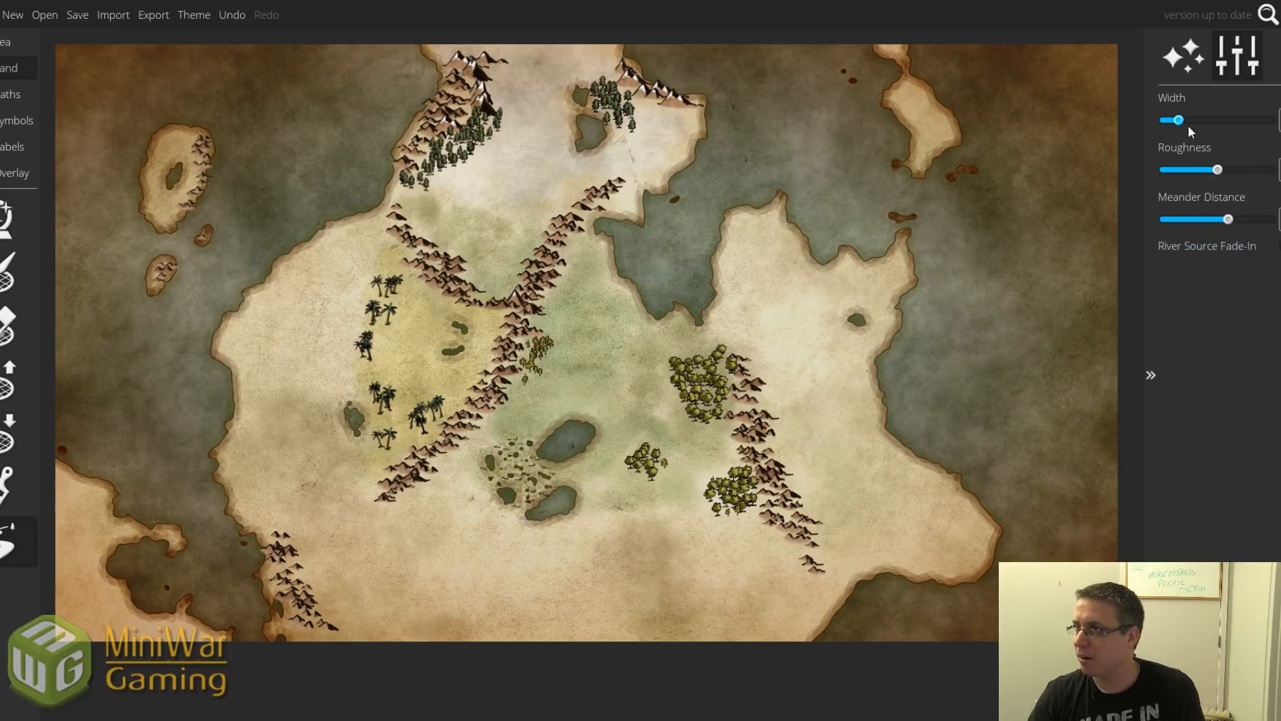
{"action": "mouse_move", "coordinate": [585, 429]}
{"action": "left_mouse_down"}
{"action": "mouse_move", "coordinate": [627, 337]}
{"action": "mouse_move", "coordinate": [657, 317]}
{"action": "left_mouse_up"}
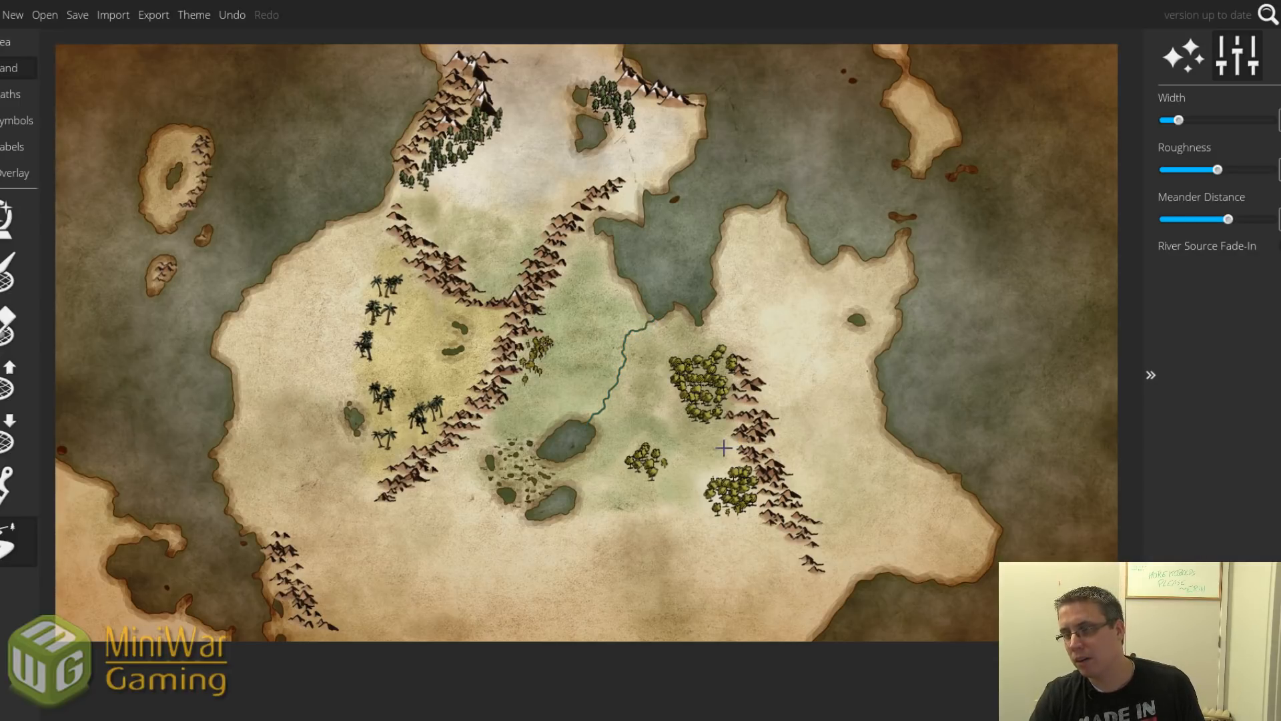
Add a second river branch into the lake and undo an extra third branch.
{"action": "scroll", "coordinate": [619, 436], "scroll_direction": "up", "scroll_amount": 5}
{"action": "scroll", "coordinate": [619, 436], "scroll_direction": "up", "scroll_amount": 3}
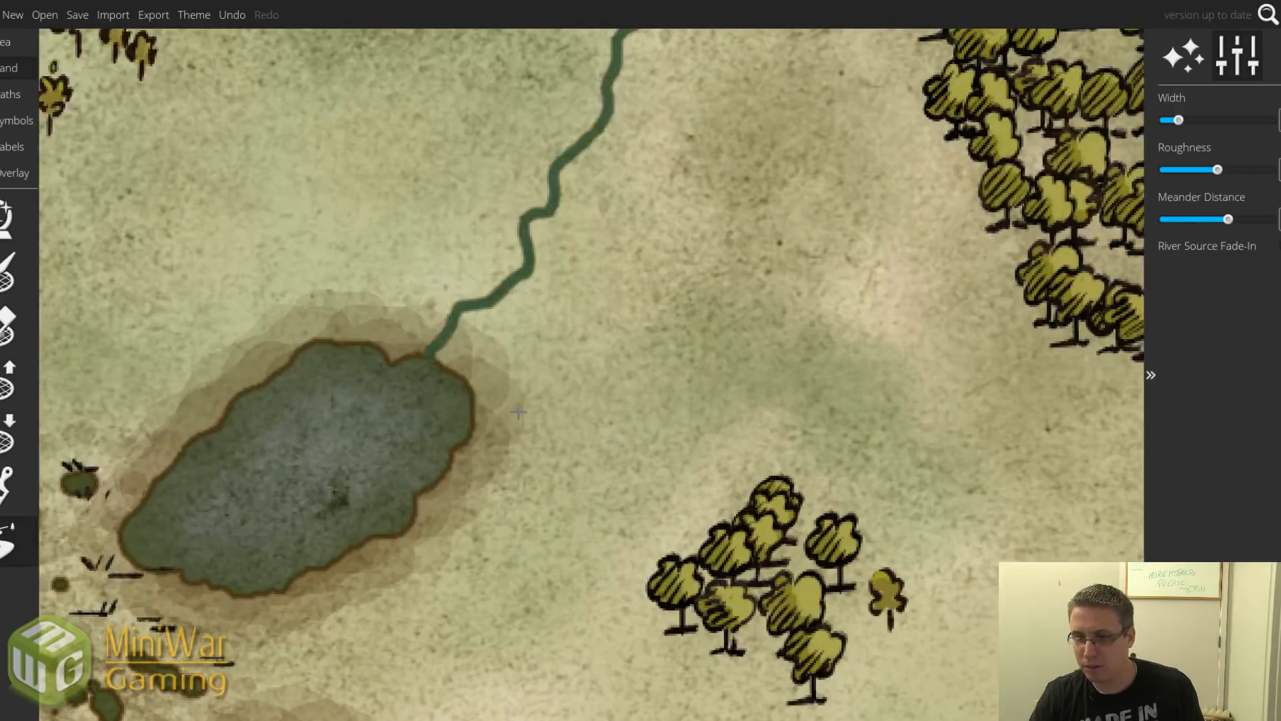
{"action": "left_click_drag", "start_coordinate": [459, 412], "coordinate": [509, 310]}
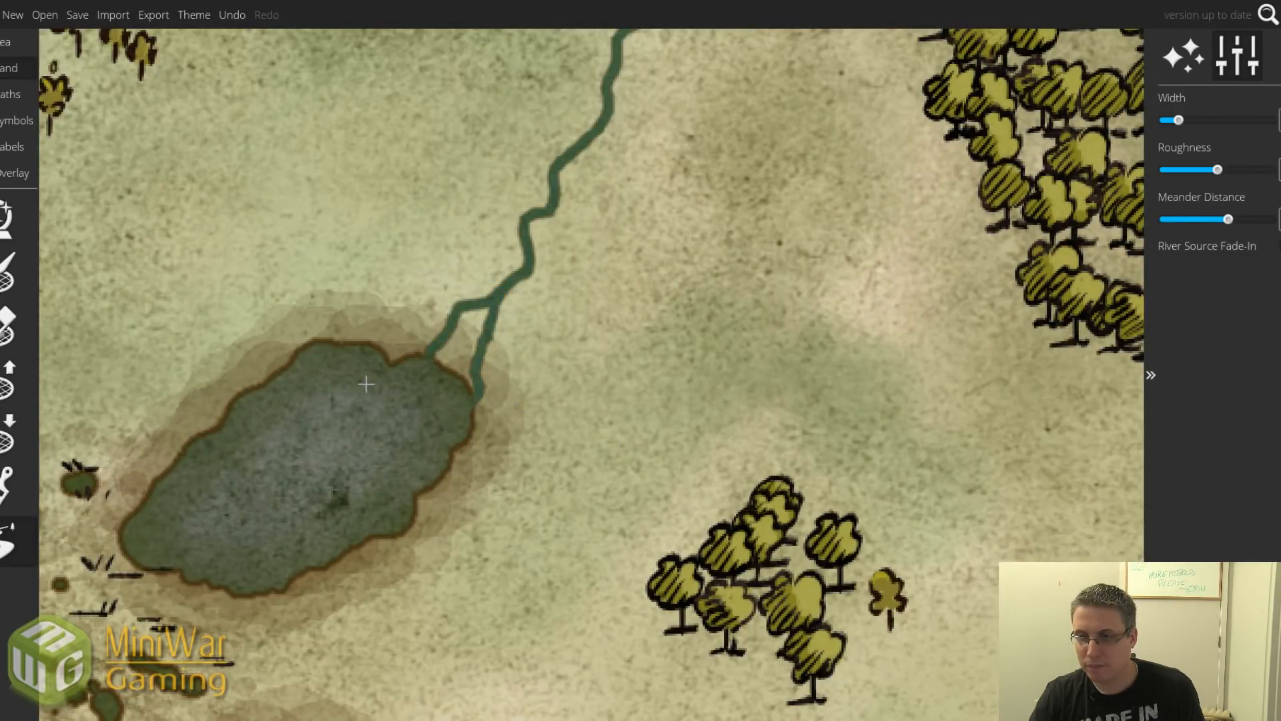
{"action": "scroll", "coordinate": [368, 387], "scroll_direction": "down", "scroll_amount": 3}
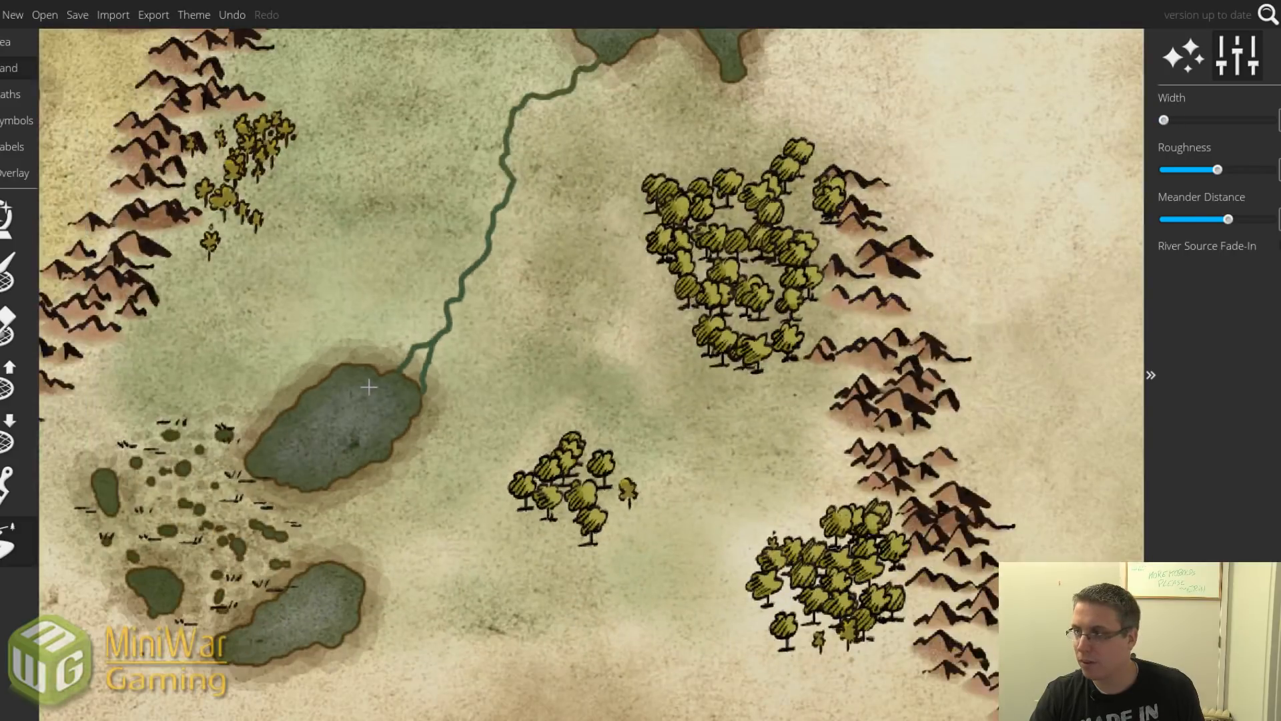
{"action": "scroll", "coordinate": [368, 387], "scroll_direction": "up", "scroll_amount": 5}
{"action": "scroll", "coordinate": [369, 388], "scroll_direction": "down", "scroll_amount": 1}
{"action": "mouse_move", "coordinate": [369, 387]}
{"action": "left_mouse_down"}
{"action": "mouse_move", "coordinate": [384, 305]}
{"action": "mouse_move", "coordinate": [384, 327]}
{"action": "mouse_move", "coordinate": [435, 337]}
{"action": "left_mouse_up"}
{"action": "key", "text": "ctrl+z"}
{"action": "key", "text": "ctrl+z"}
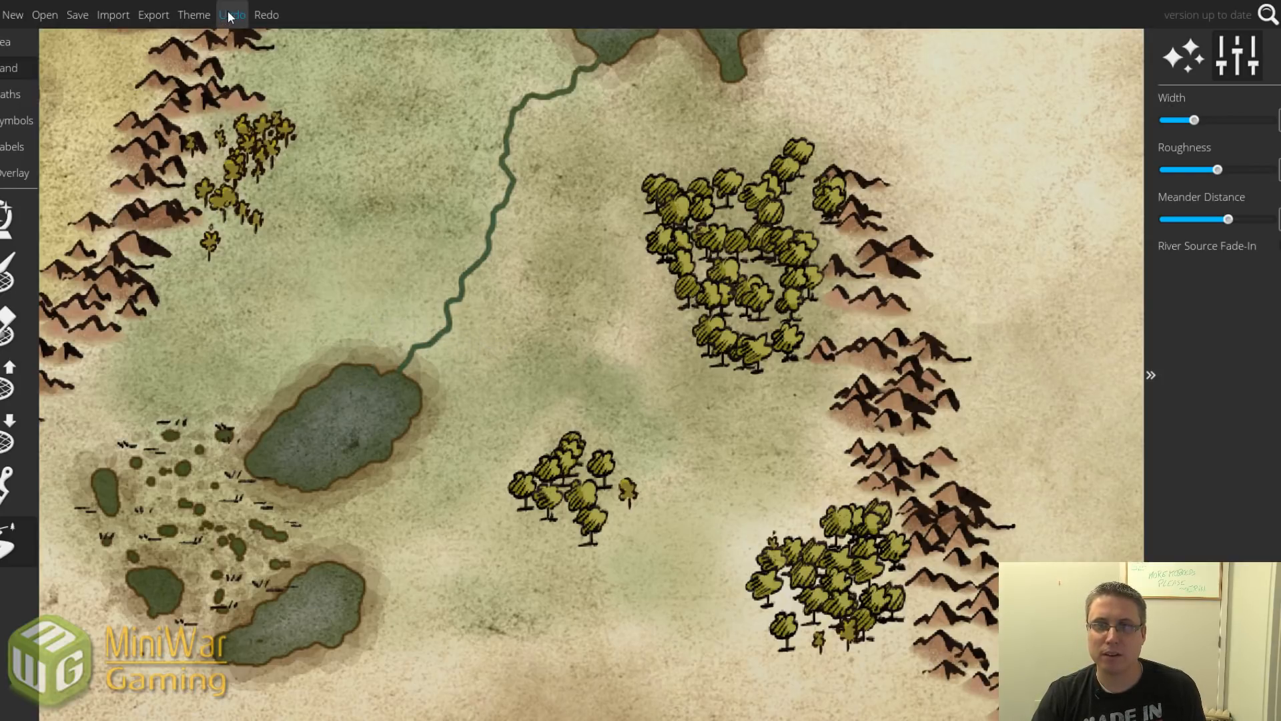
{"action": "left_click", "coordinate": [259, 16]}
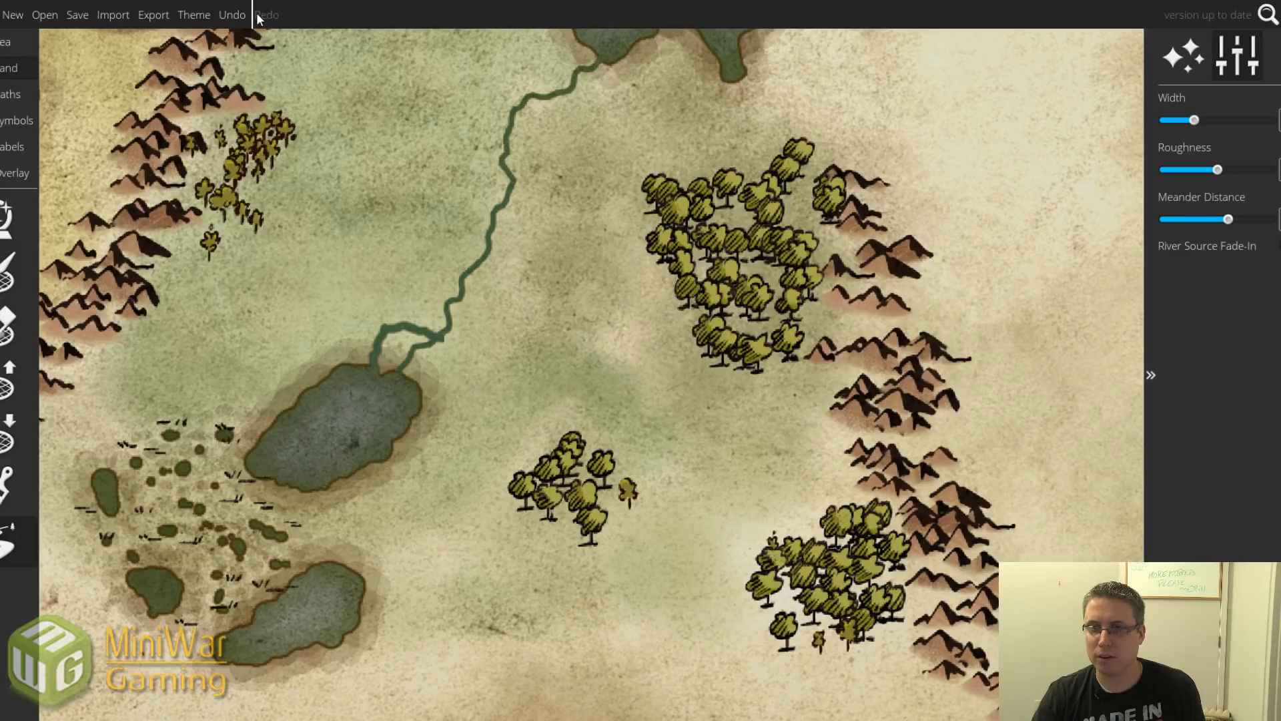
{"action": "left_click", "coordinate": [233, 15]}
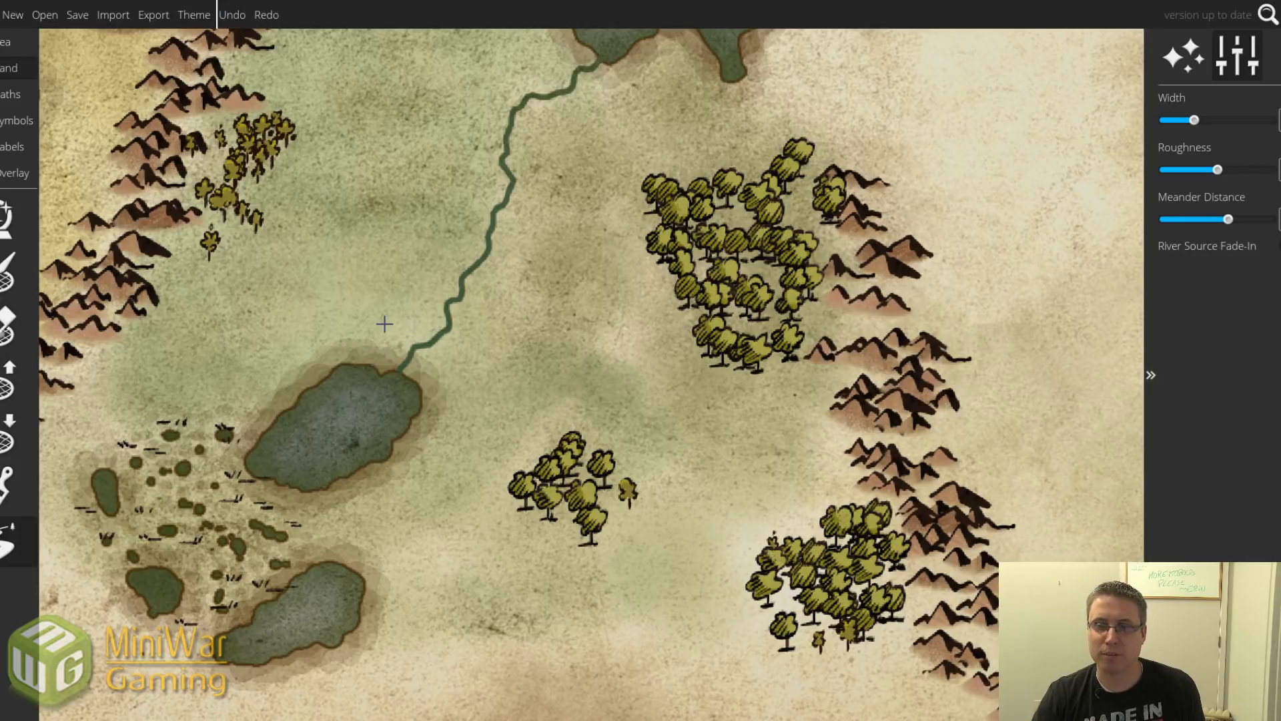
{"action": "scroll", "coordinate": [385, 324], "scroll_direction": "down", "scroll_amount": 2}
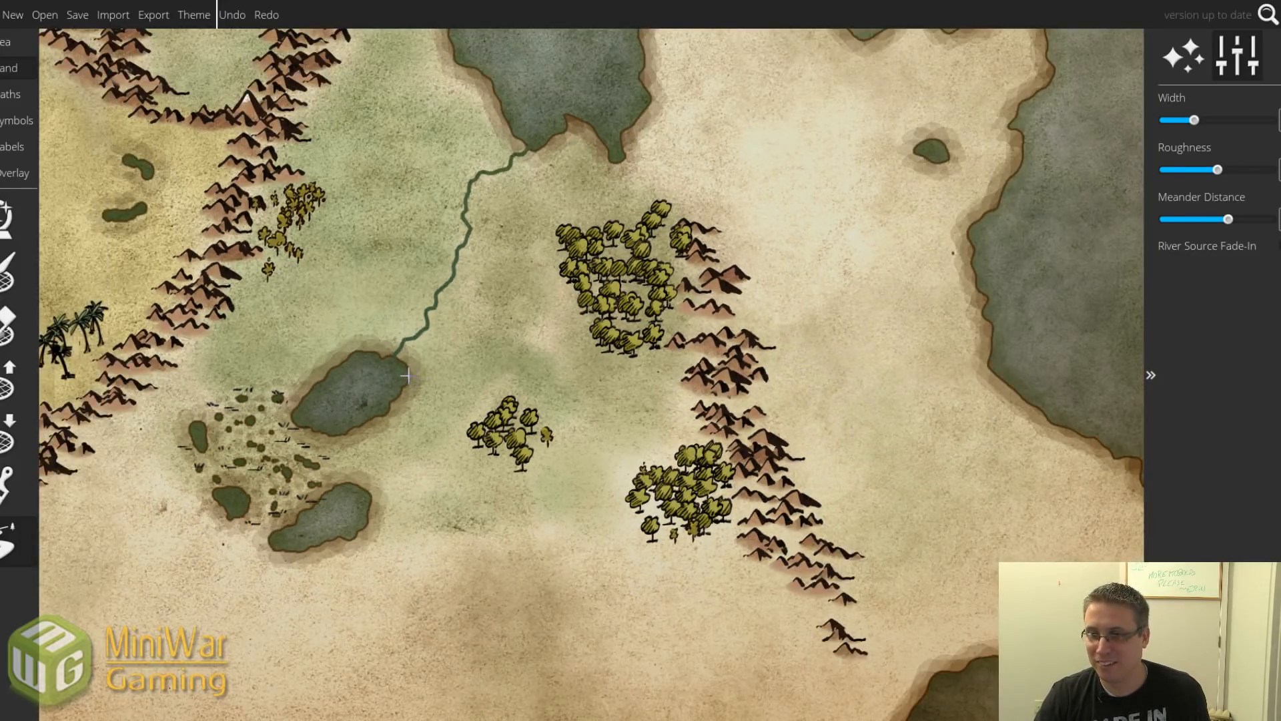
Redraw the river branch from the lake to the main river after undoing a first attempt.
{"action": "left_click_drag", "start_coordinate": [407, 376], "coordinate": [423, 337]}
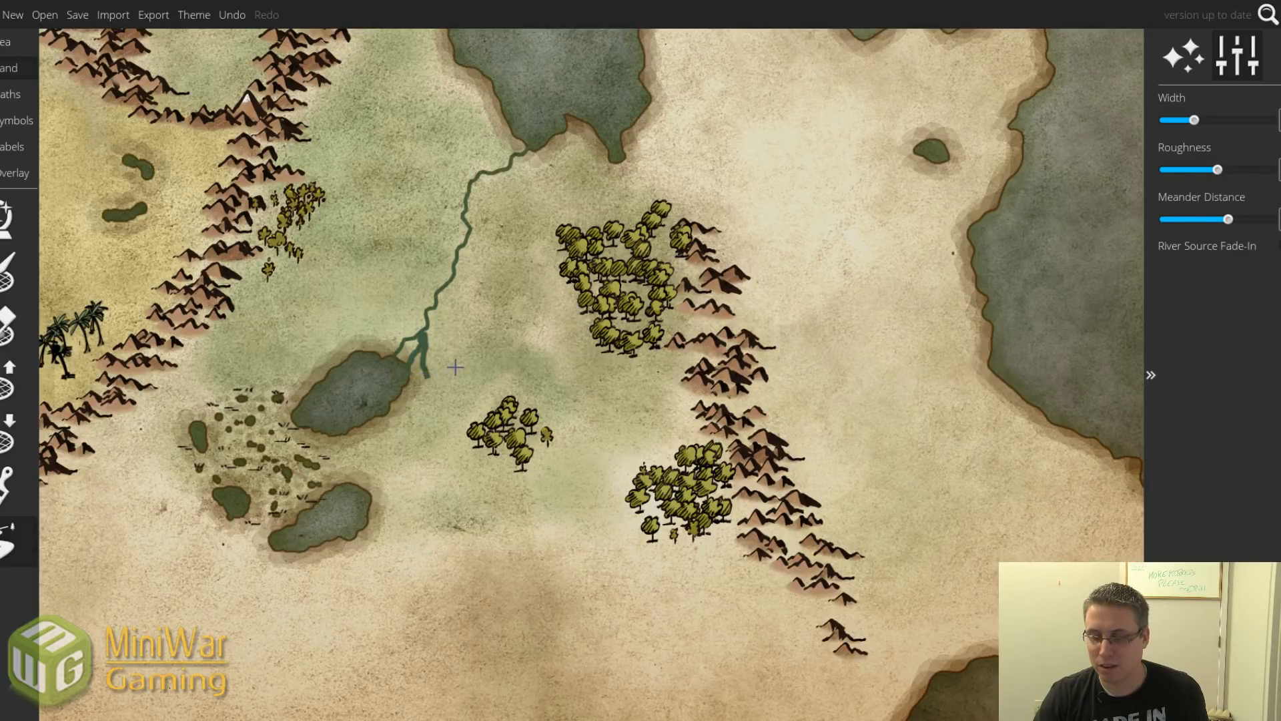
{"action": "key", "text": "ctrl+z"}
{"action": "key", "text": "bracketleft"}
{"action": "key", "text": "bracketleft"}
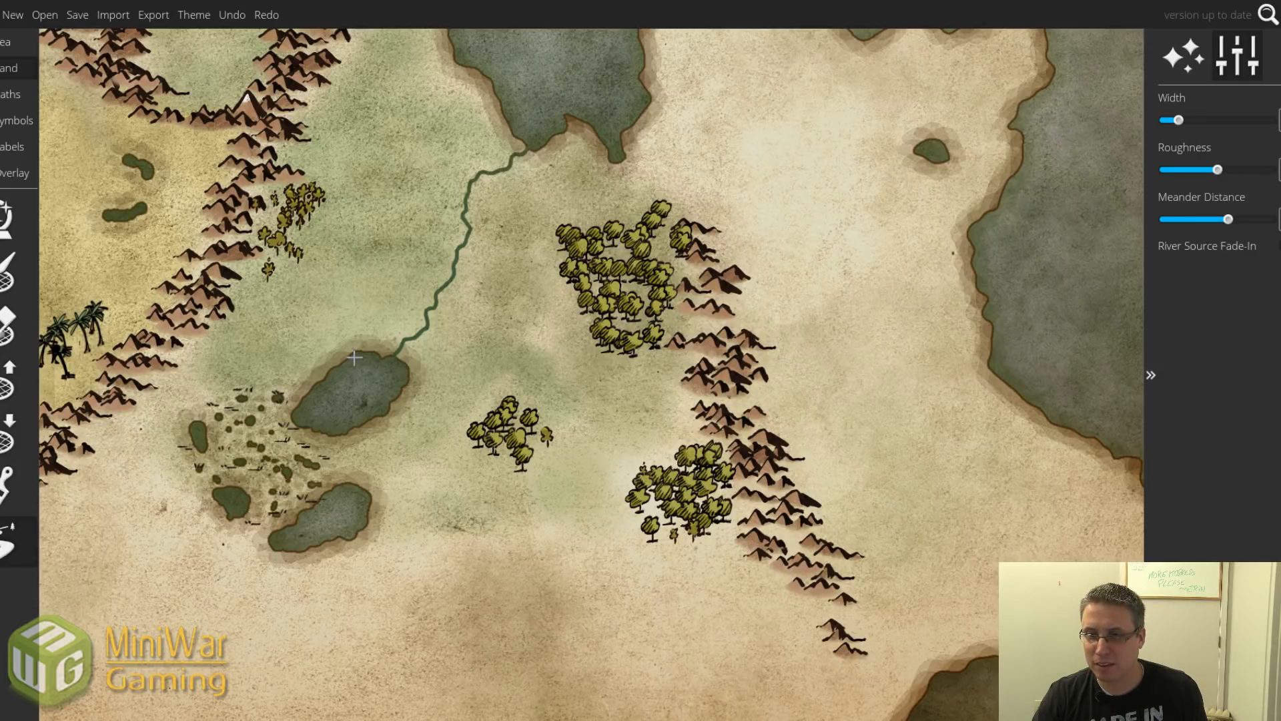
{"action": "mouse_move", "coordinate": [355, 358]}
{"action": "left_mouse_down"}
{"action": "mouse_move", "coordinate": [384, 312]}
{"action": "mouse_move", "coordinate": [436, 295]}
{"action": "left_mouse_up"}
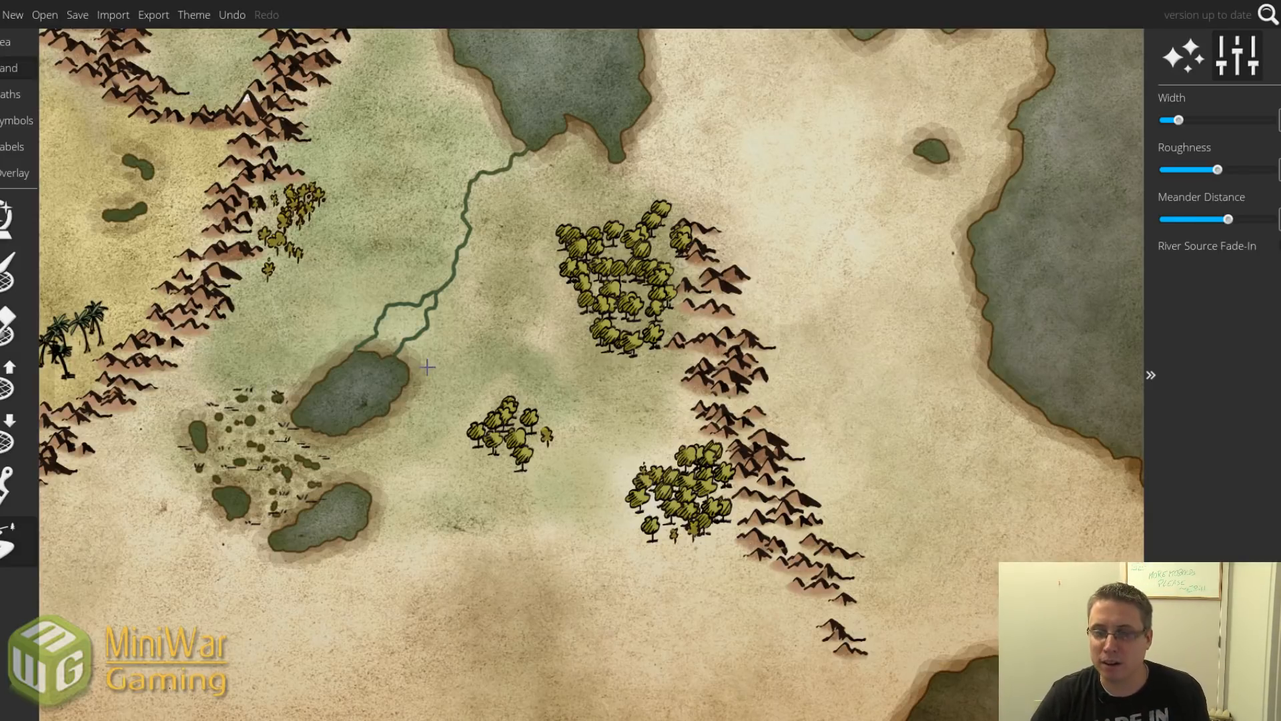
Link the central lake to the lower and western lakes and add a western mountain tributary.
{"action": "left_click_drag", "start_coordinate": [344, 430], "coordinate": [335, 492]}
{"action": "mouse_move", "coordinate": [274, 534]}
{"action": "left_mouse_down"}
{"action": "mouse_move", "coordinate": [218, 484]}
{"action": "mouse_move", "coordinate": [201, 436]}
{"action": "left_mouse_up"}
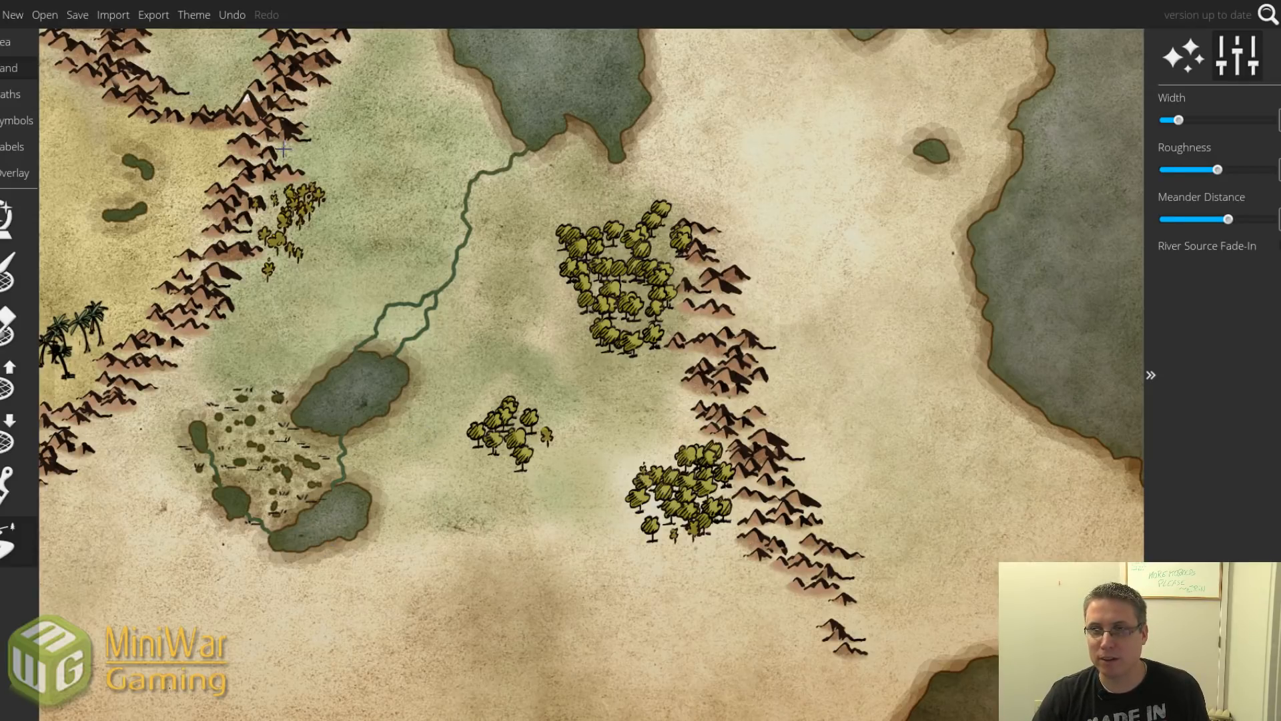
{"action": "mouse_move", "coordinate": [279, 146]}
{"action": "left_mouse_down"}
{"action": "mouse_move", "coordinate": [466, 153]}
{"action": "mouse_move", "coordinate": [473, 178]}
{"action": "mouse_move", "coordinate": [494, 146]}
{"action": "mouse_move", "coordinate": [491, 105]}
{"action": "mouse_move", "coordinate": [479, 173]}
{"action": "left_mouse_up"}
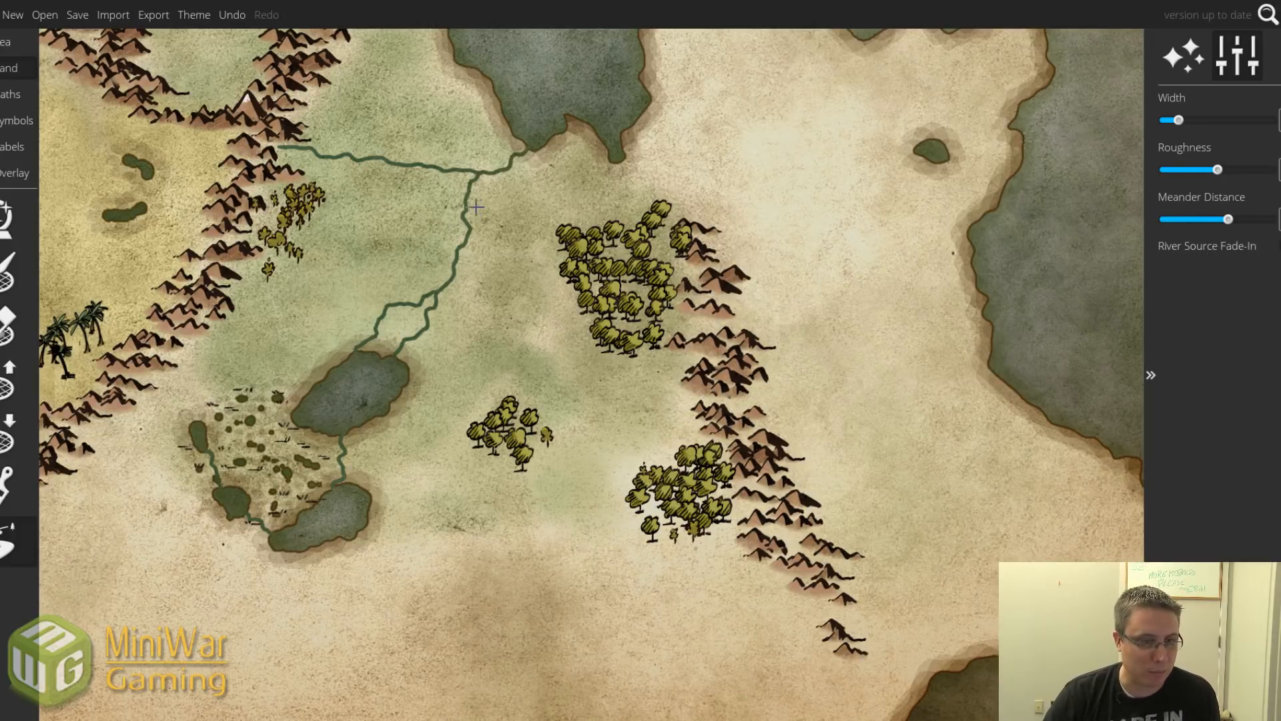
{"action": "scroll", "coordinate": [461, 253], "scroll_direction": "down", "scroll_amount": 2}
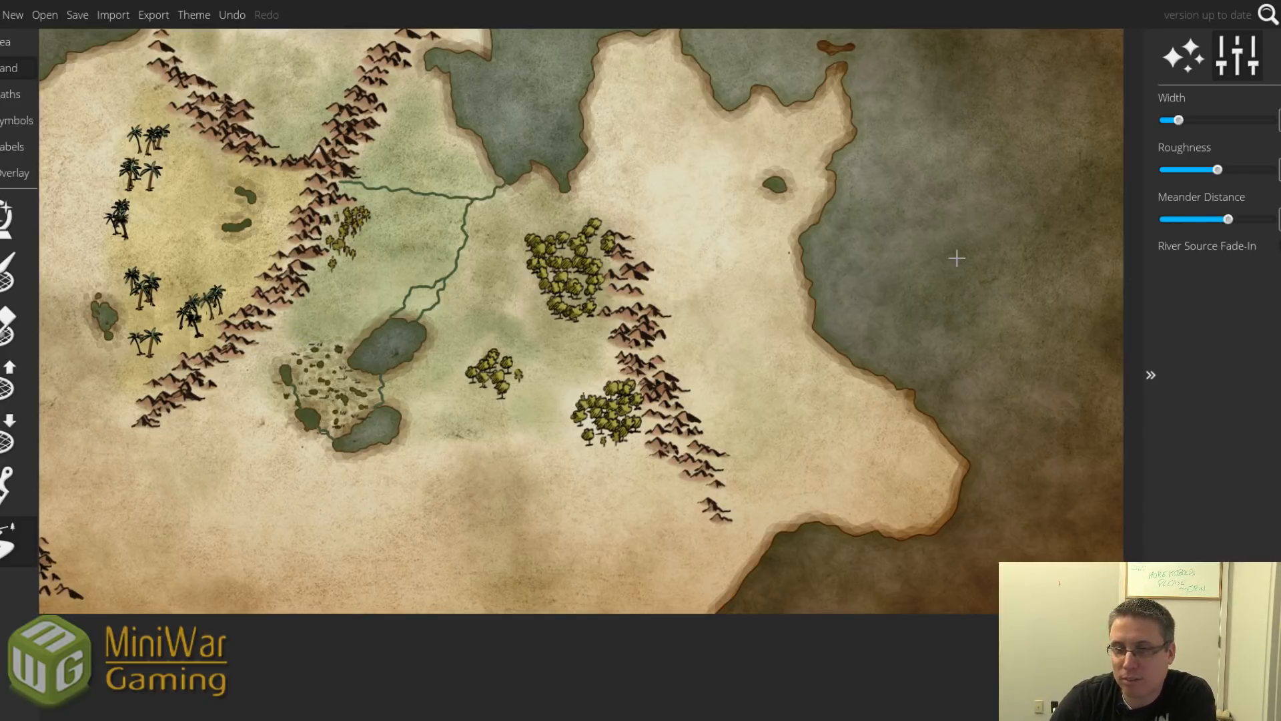
Draw rivers from the mountains east to the coast and from the lake through the forest north.
{"action": "scroll", "coordinate": [341, 285], "scroll_direction": "down", "scroll_amount": 2}
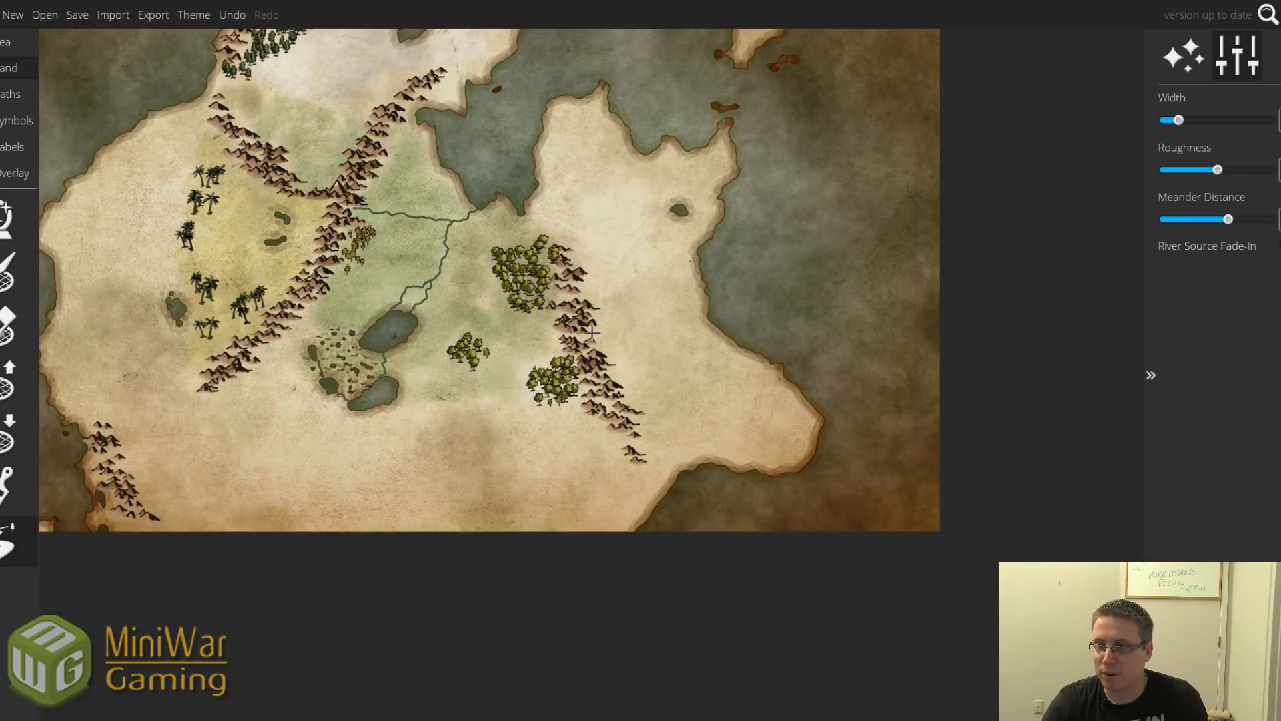
{"action": "mouse_move", "coordinate": [586, 334]}
{"action": "left_mouse_down"}
{"action": "mouse_move", "coordinate": [673, 339]}
{"action": "mouse_move", "coordinate": [703, 324]}
{"action": "mouse_move", "coordinate": [622, 345]}
{"action": "mouse_move", "coordinate": [706, 321]}
{"action": "left_mouse_up"}
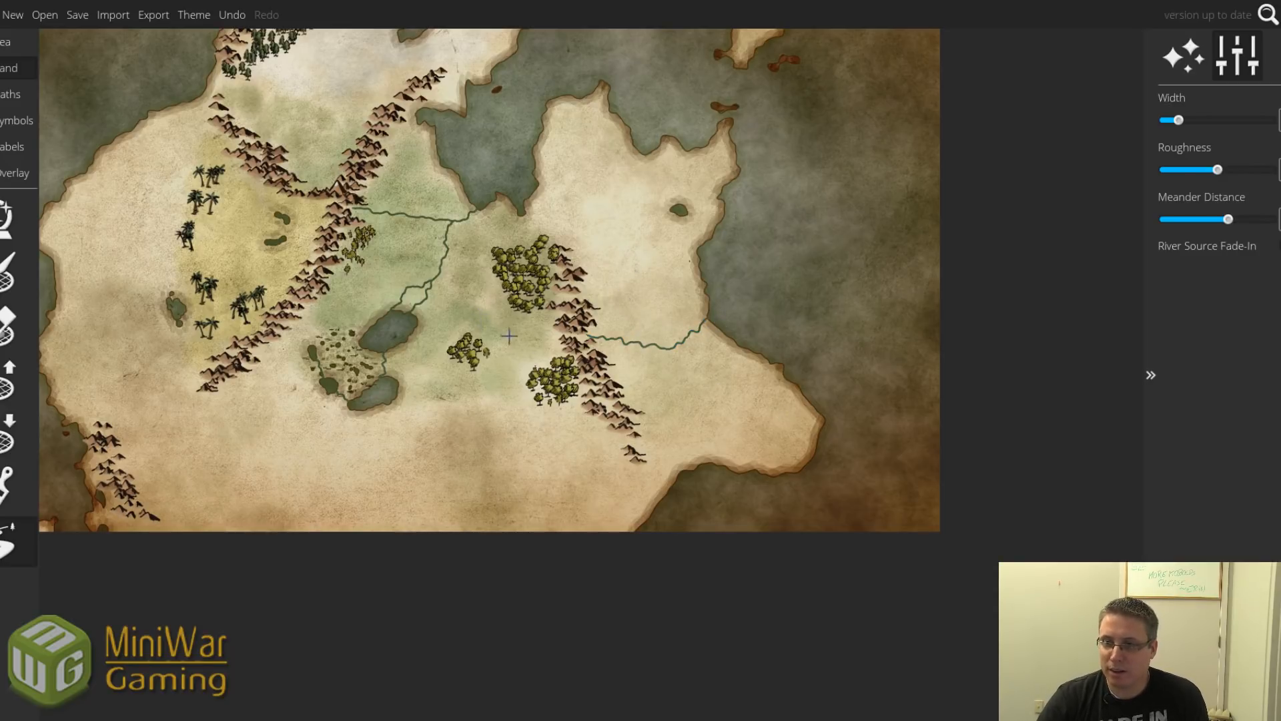
{"action": "left_click_drag", "start_coordinate": [414, 325], "coordinate": [466, 346]}
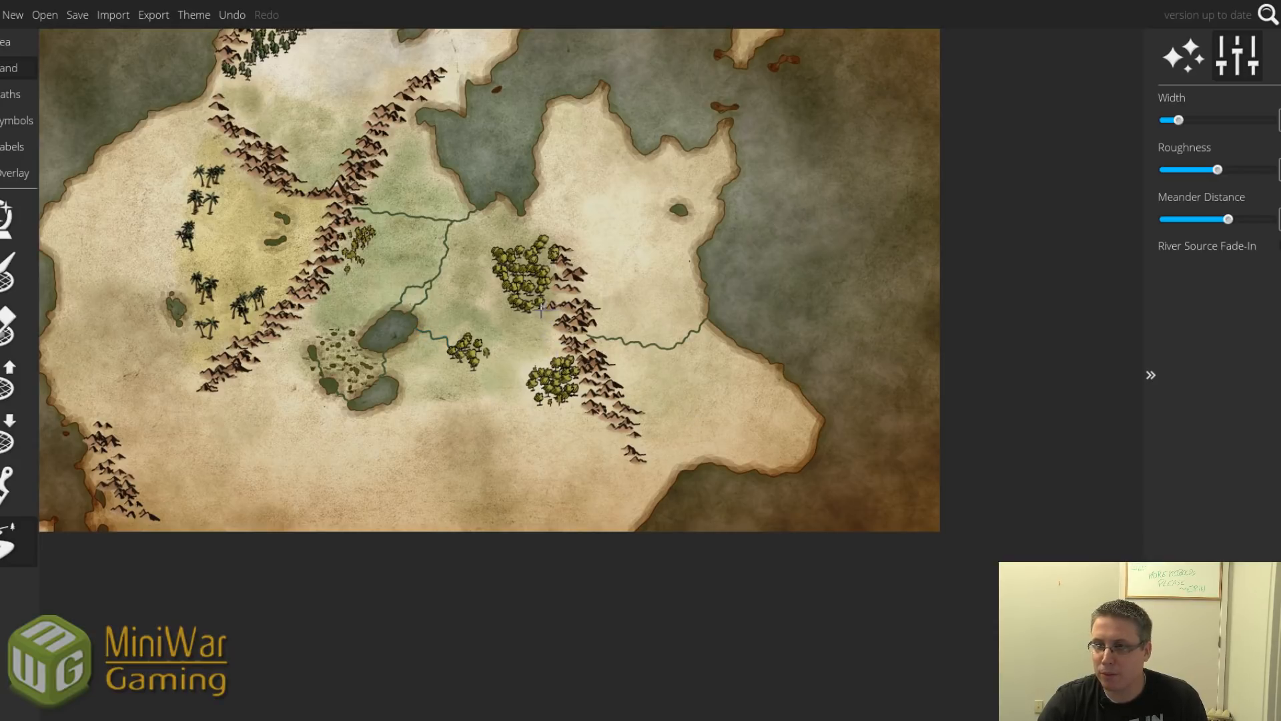
{"action": "left_click_drag", "start_coordinate": [541, 309], "coordinate": [527, 294]}
{"action": "left_click_drag", "start_coordinate": [522, 249], "coordinate": [521, 211]}
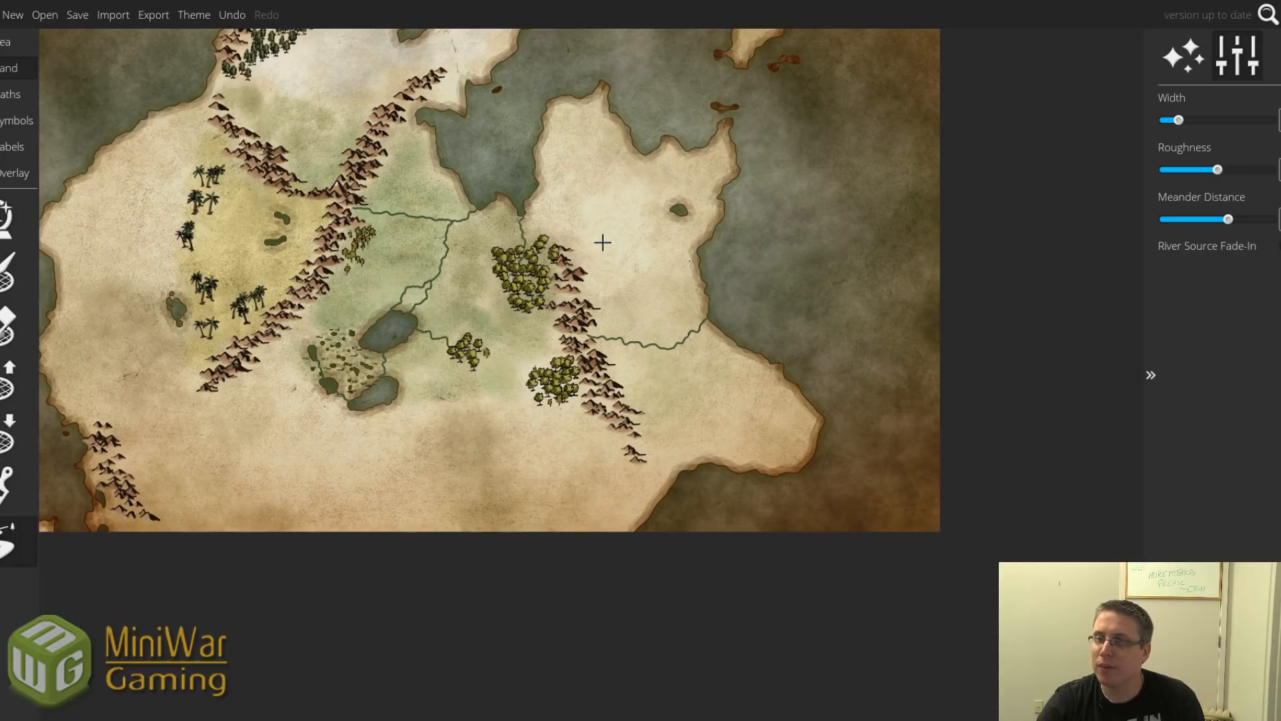
Add rivers from the western lake to the coast and the desert pond to the lake.
{"action": "left_click_drag", "start_coordinate": [679, 209], "coordinate": [728, 213]}
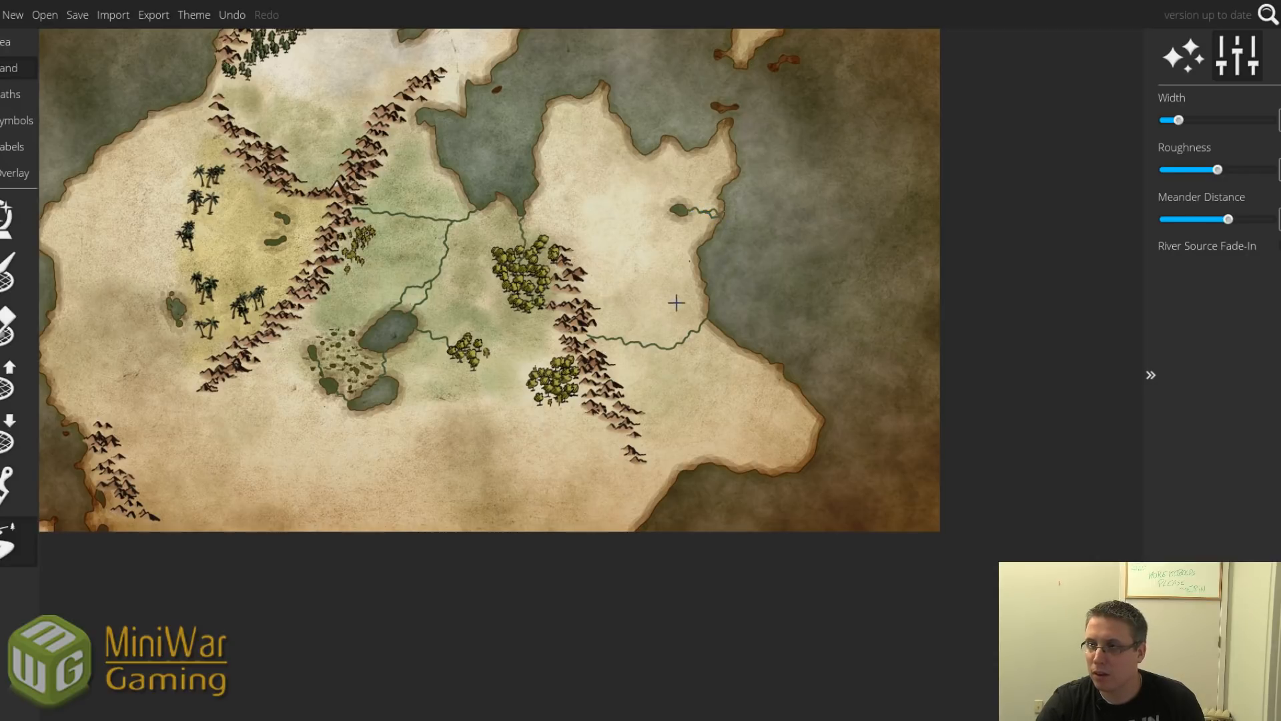
{"action": "key", "text": "ctrl+z"}
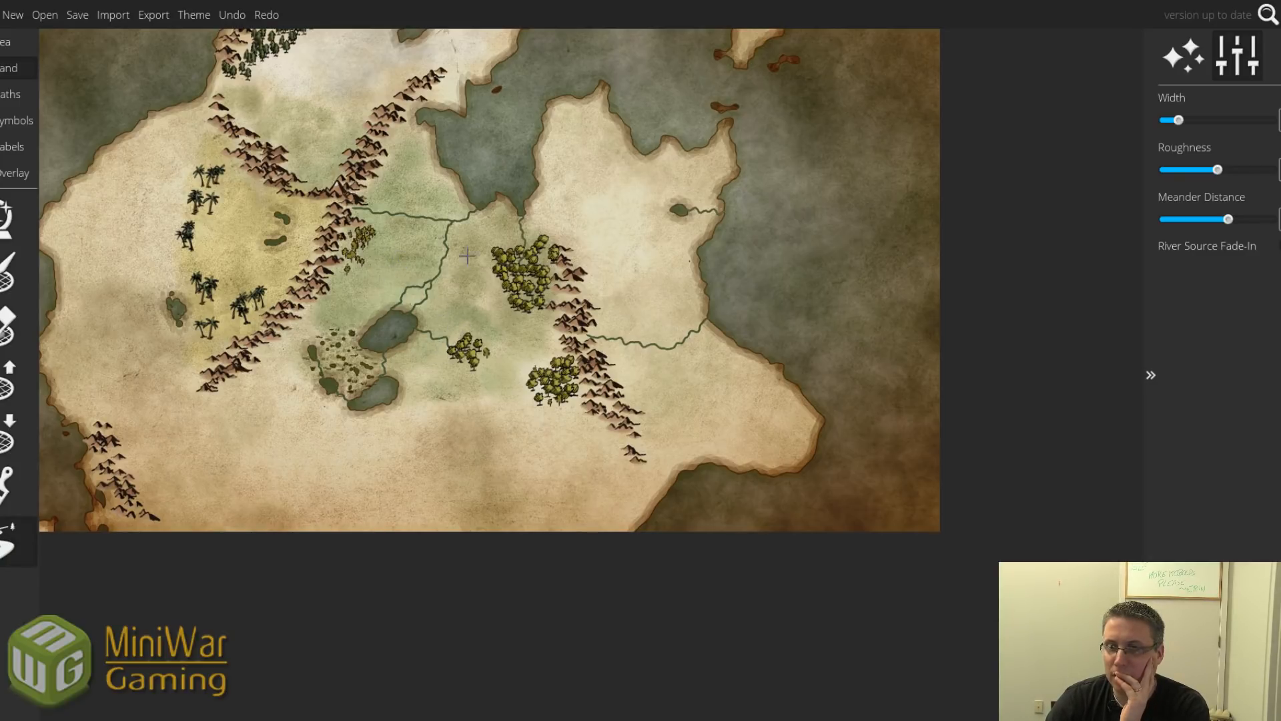
{"action": "left_click", "coordinate": [401, 108]}
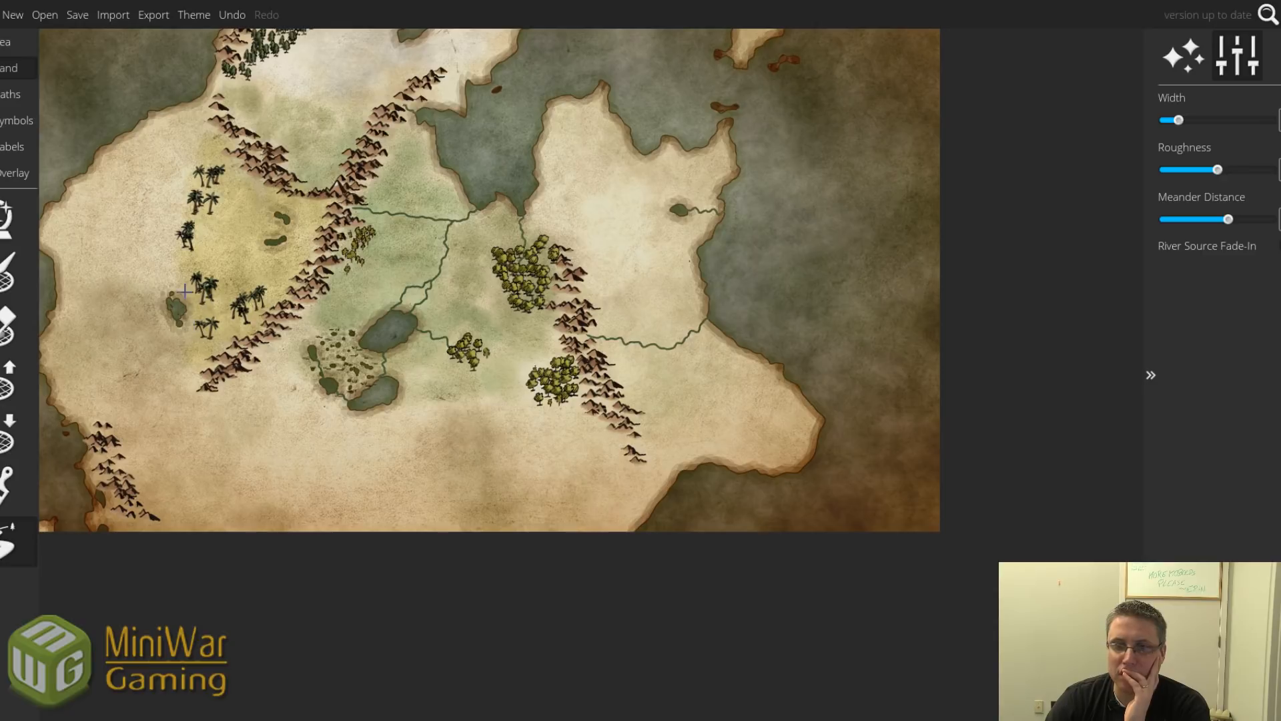
{"action": "mouse_move", "coordinate": [170, 298]}
{"action": "left_mouse_down"}
{"action": "mouse_move", "coordinate": [96, 271]}
{"action": "mouse_move", "coordinate": [50, 269]}
{"action": "left_mouse_up"}
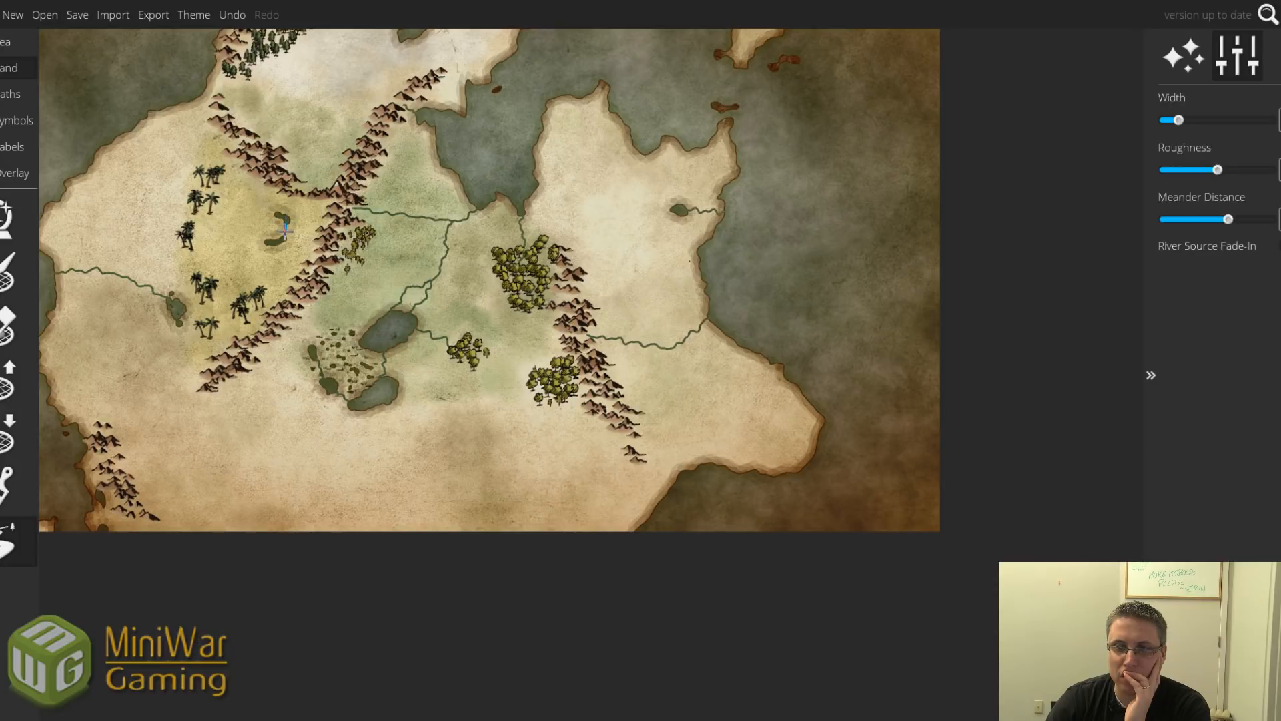
{"action": "mouse_move", "coordinate": [284, 235]}
{"action": "left_mouse_down"}
{"action": "mouse_move", "coordinate": [184, 280]}
{"action": "mouse_move", "coordinate": [180, 304]}
{"action": "left_mouse_up"}
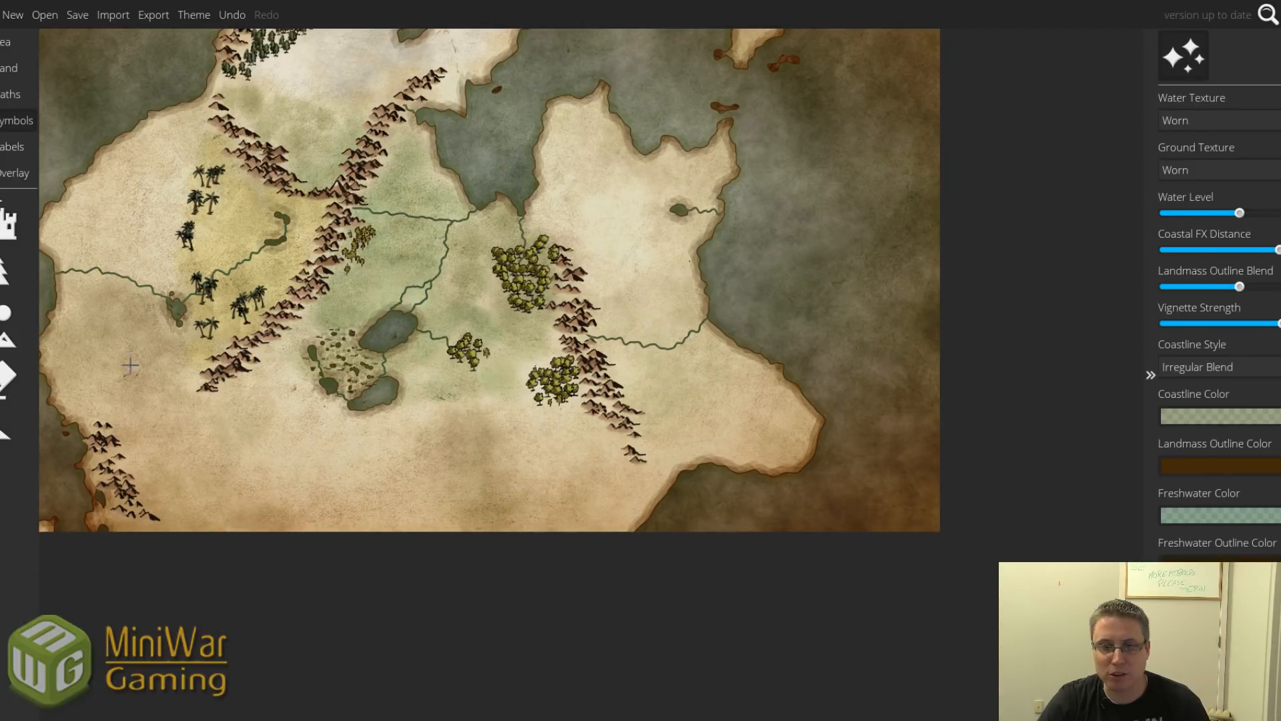
Brush extra mountain symbols beside and below the south end of the central range.
{"action": "left_click", "coordinate": [3, 327]}
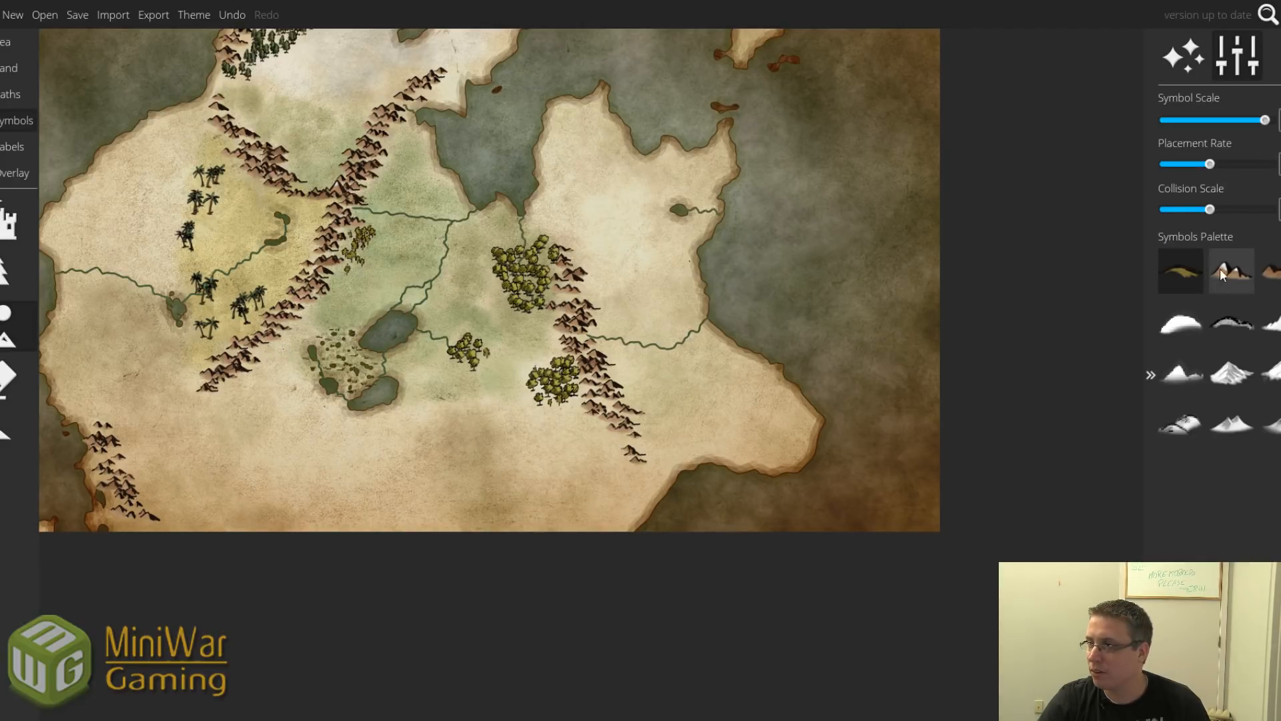
{"action": "scroll", "coordinate": [289, 346], "scroll_direction": "up", "scroll_amount": 1}
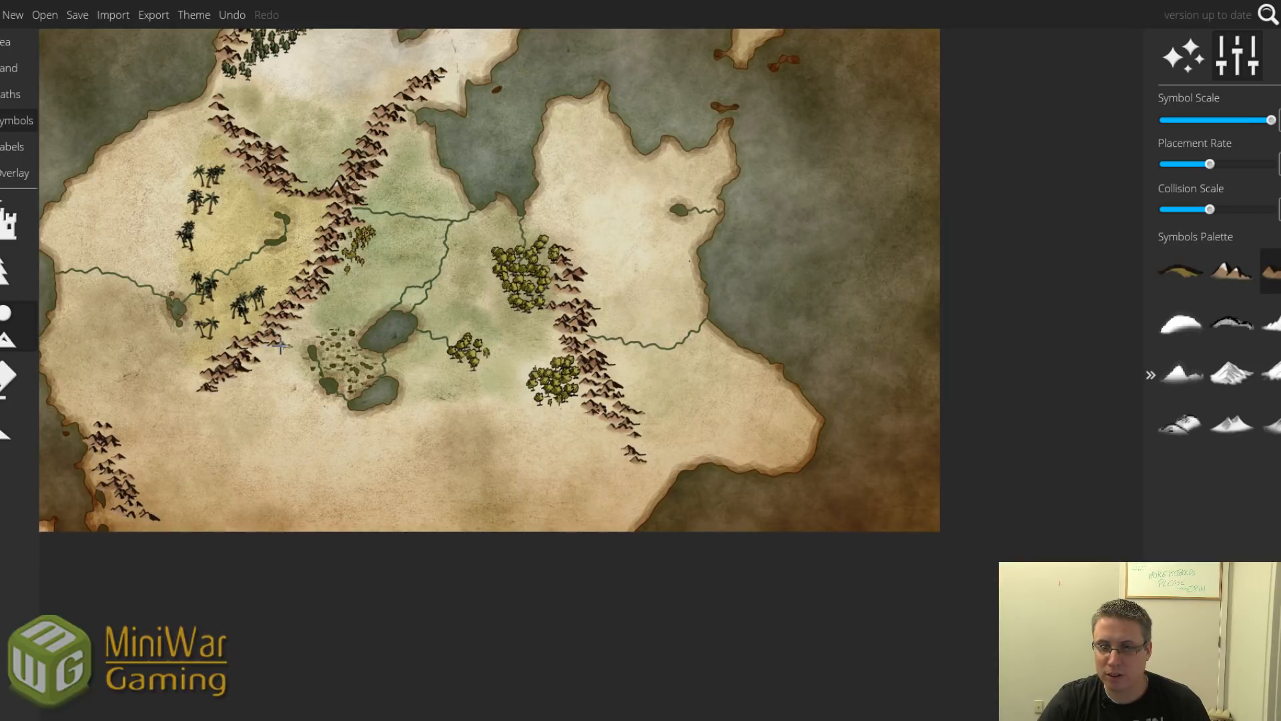
{"action": "mouse_move", "coordinate": [280, 350]}
{"action": "left_mouse_down"}
{"action": "mouse_move", "coordinate": [304, 407]}
{"action": "mouse_move", "coordinate": [273, 359]}
{"action": "left_mouse_up"}
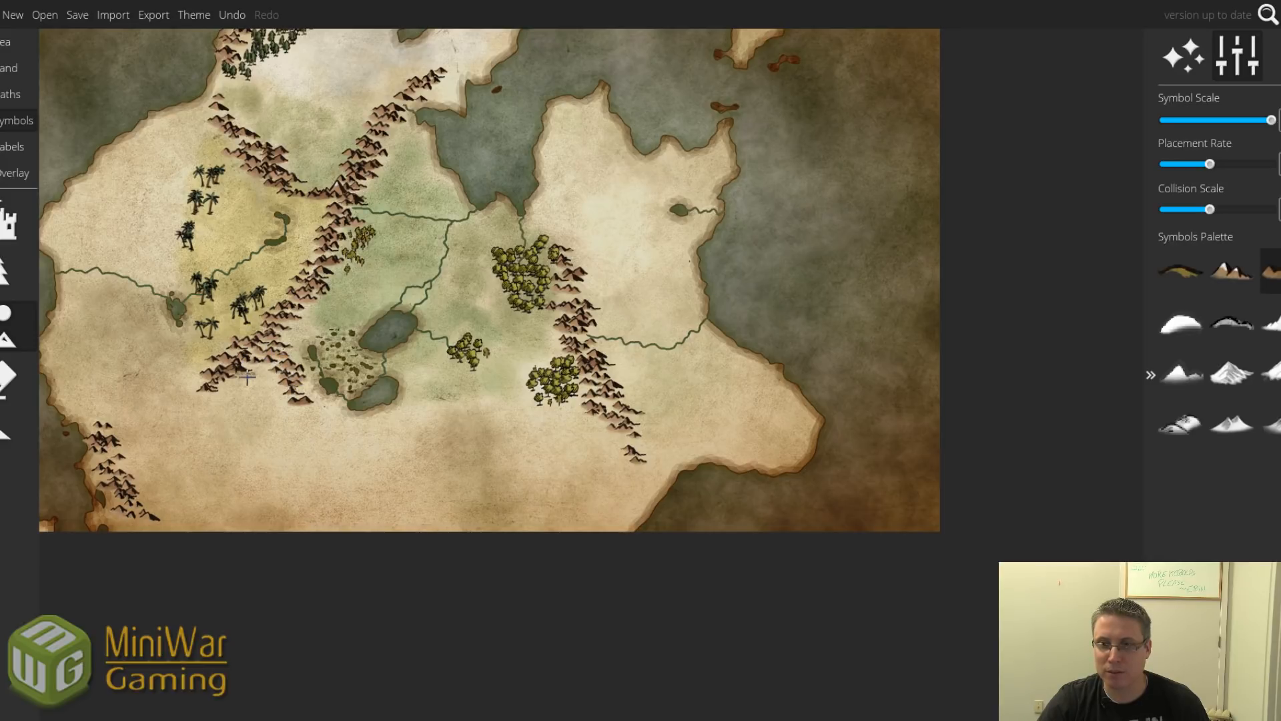
{"action": "mouse_move", "coordinate": [322, 420]}
{"action": "left_mouse_down"}
{"action": "mouse_move", "coordinate": [311, 418]}
{"action": "mouse_move", "coordinate": [320, 437]}
{"action": "mouse_move", "coordinate": [302, 419]}
{"action": "mouse_move", "coordinate": [319, 451]}
{"action": "left_mouse_up"}
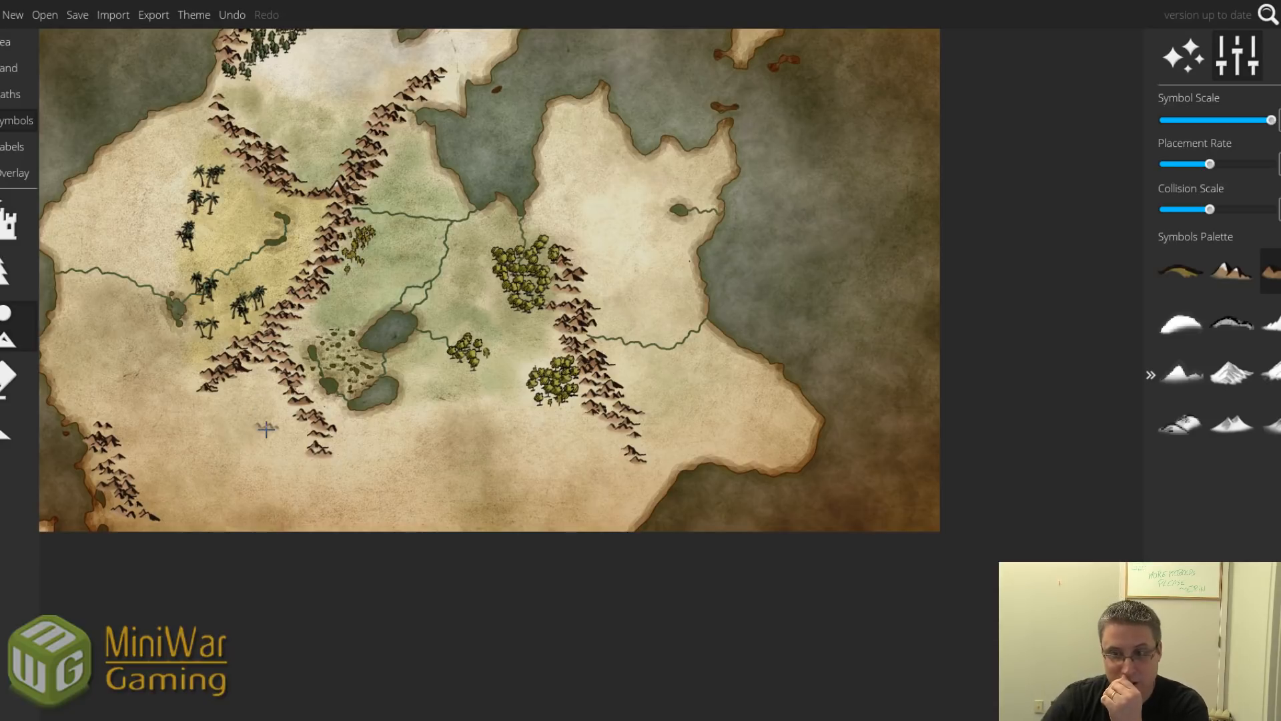
{"action": "mouse_move", "coordinate": [363, 454]}
{"action": "left_mouse_down"}
{"action": "mouse_move", "coordinate": [337, 451]}
{"action": "mouse_move", "coordinate": [368, 448]}
{"action": "mouse_move", "coordinate": [377, 462]}
{"action": "mouse_move", "coordinate": [341, 467]}
{"action": "mouse_move", "coordinate": [356, 469]}
{"action": "left_mouse_up"}
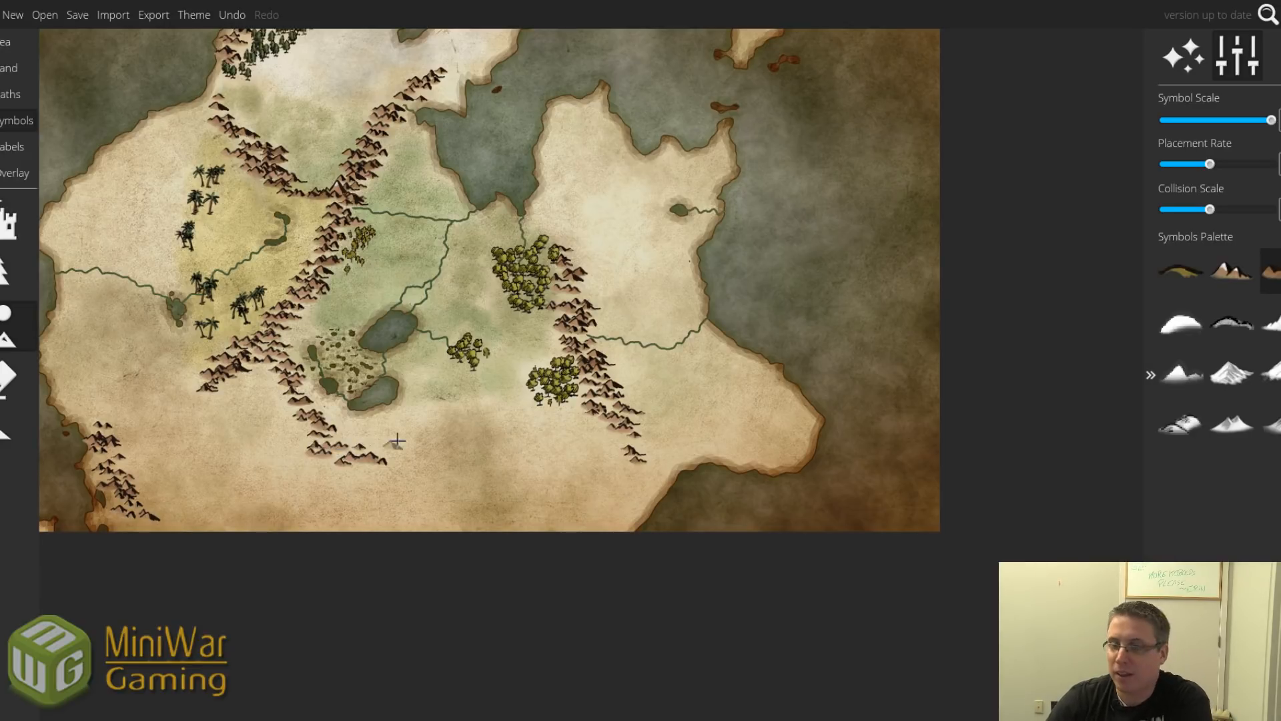
Paint yellow-green tree symbols along the mountains around the southern marsh and lake.
{"action": "left_click", "coordinate": [13, 69]}
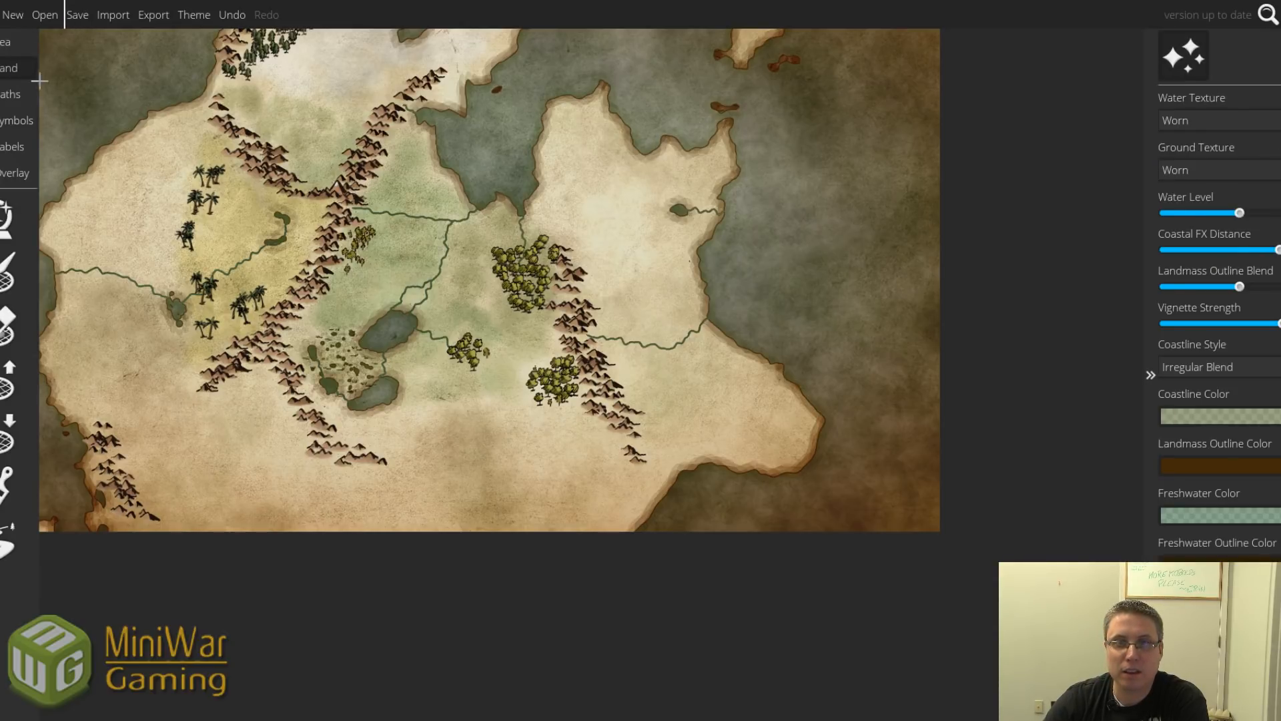
{"action": "left_click", "coordinate": [8, 484]}
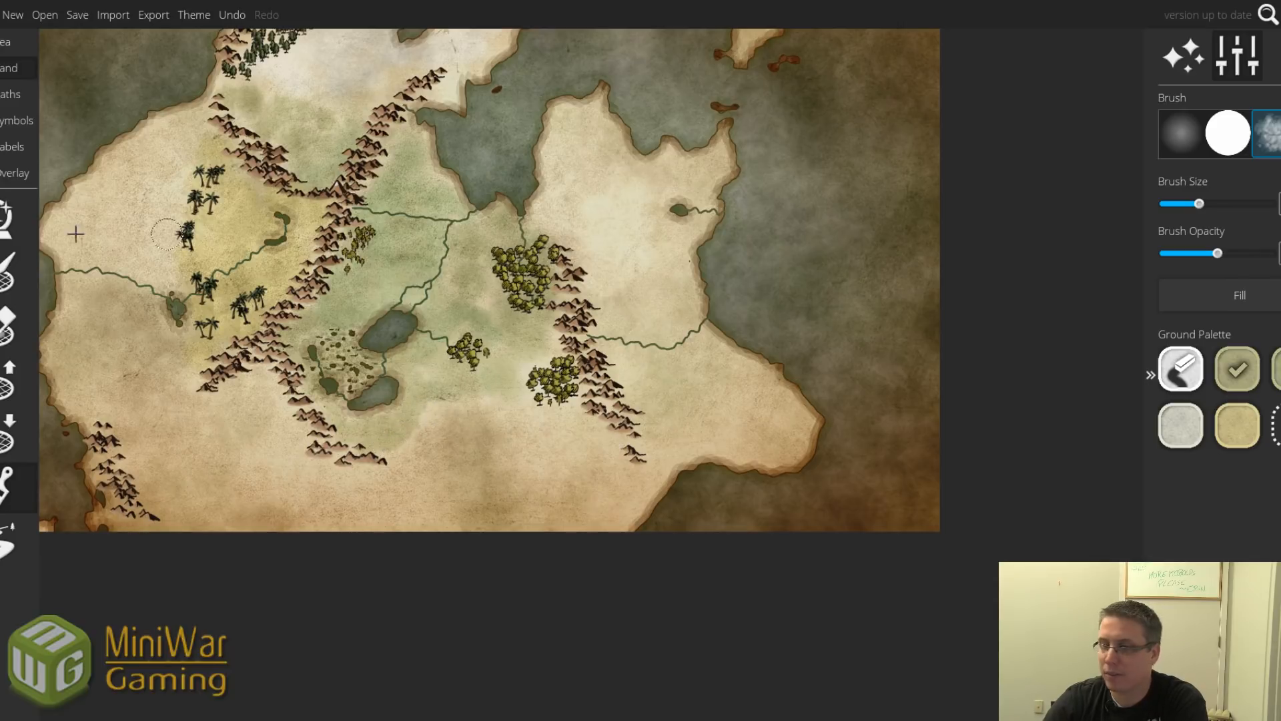
{"action": "left_click", "coordinate": [14, 127]}
{"action": "left_click", "coordinate": [13, 327]}
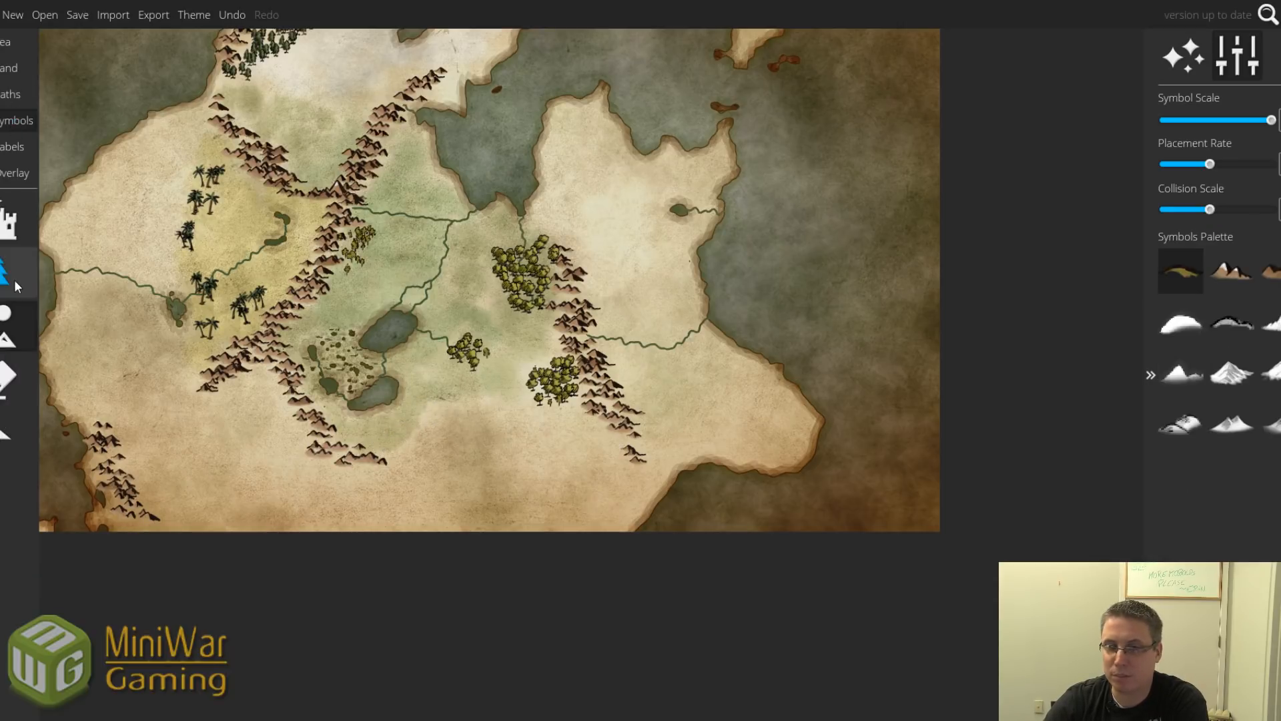
{"action": "left_click", "coordinate": [13, 272]}
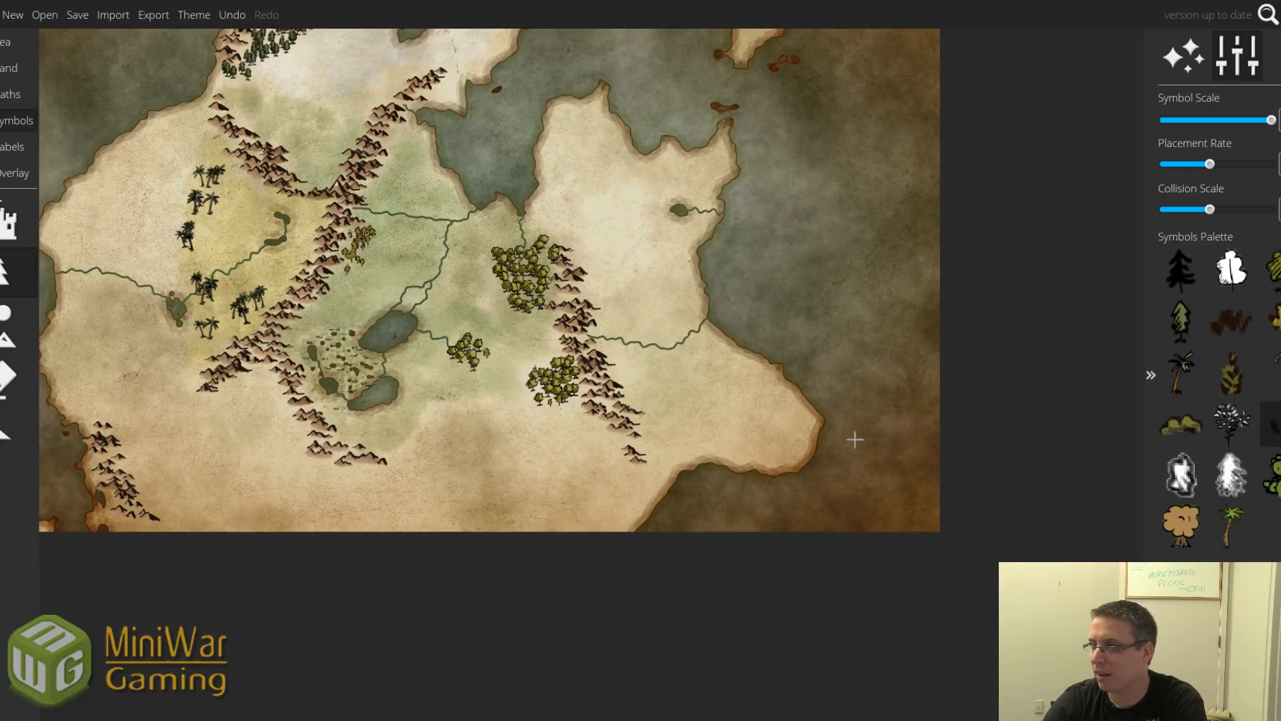
{"action": "left_click", "coordinate": [1179, 323]}
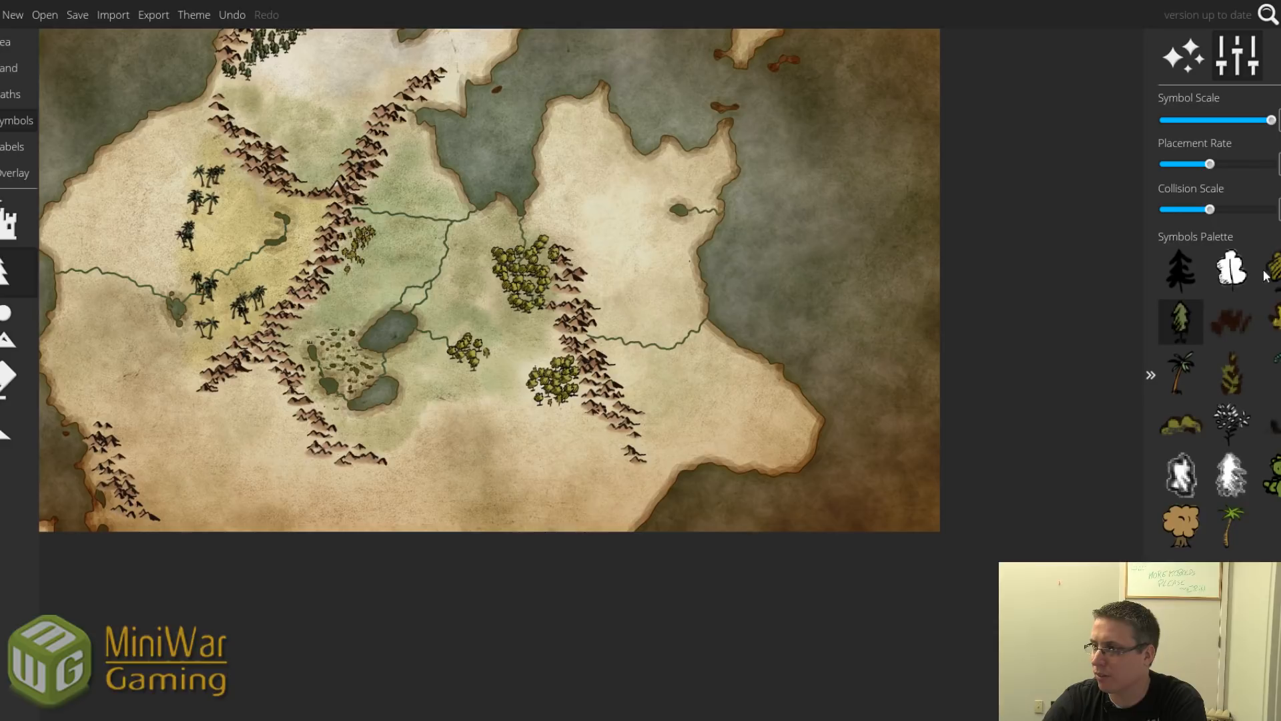
{"action": "left_click", "coordinate": [1267, 275]}
{"action": "mouse_move", "coordinate": [291, 321]}
{"action": "left_mouse_down"}
{"action": "mouse_move", "coordinate": [329, 330]}
{"action": "mouse_move", "coordinate": [295, 331]}
{"action": "mouse_move", "coordinate": [300, 345]}
{"action": "mouse_move", "coordinate": [322, 315]}
{"action": "mouse_move", "coordinate": [347, 327]}
{"action": "mouse_move", "coordinate": [330, 330]}
{"action": "mouse_move", "coordinate": [338, 305]}
{"action": "mouse_move", "coordinate": [291, 359]}
{"action": "mouse_move", "coordinate": [346, 428]}
{"action": "mouse_move", "coordinate": [324, 416]}
{"action": "mouse_move", "coordinate": [365, 432]}
{"action": "mouse_move", "coordinate": [353, 441]}
{"action": "mouse_move", "coordinate": [451, 451]}
{"action": "left_mouse_up"}
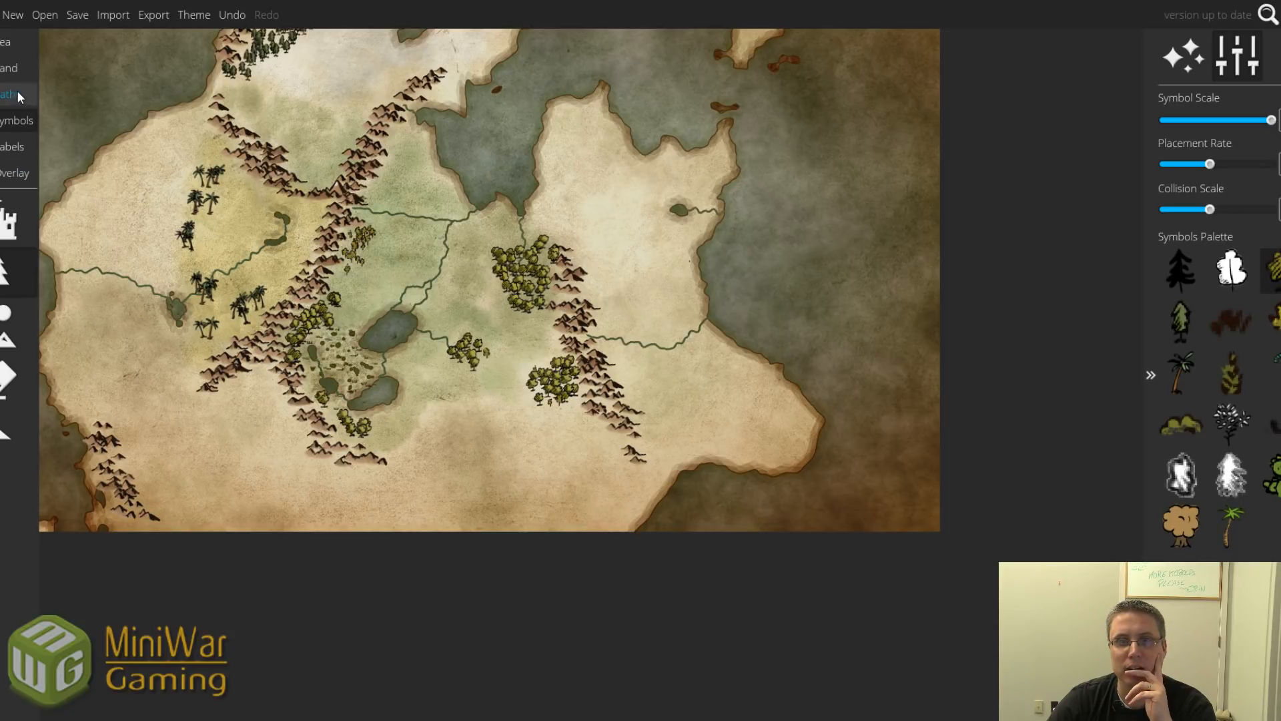
With the River tool, draw rivers from the lake eastward and toward the mountains.
{"action": "left_click", "coordinate": [12, 68]}
{"action": "left_click", "coordinate": [4, 550]}
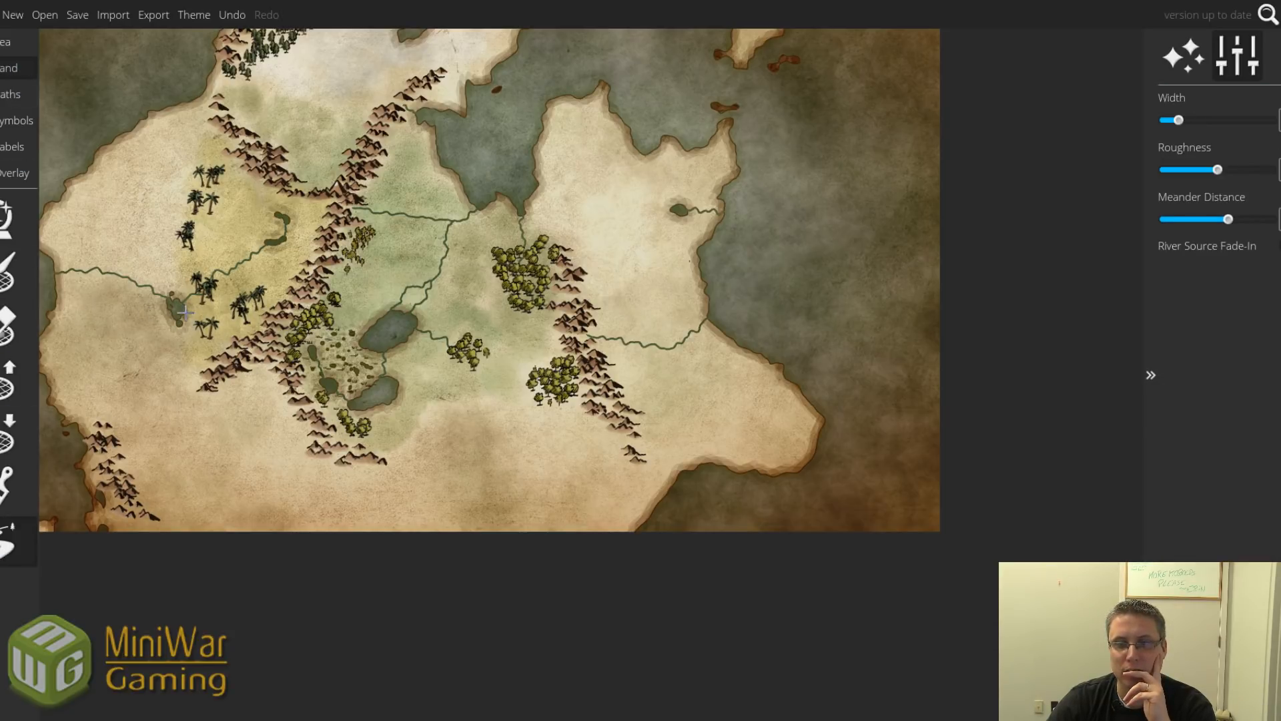
{"action": "left_click_drag", "start_coordinate": [177, 310], "coordinate": [260, 333]}
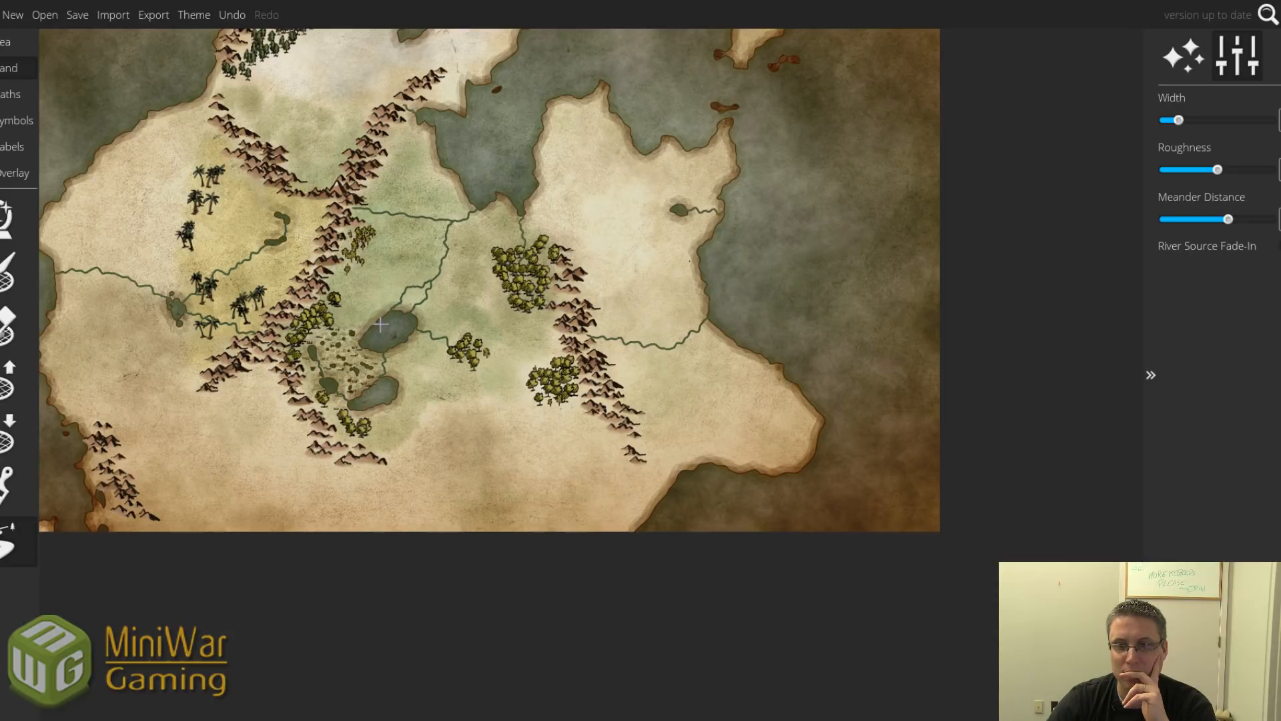
{"action": "mouse_move", "coordinate": [381, 323]}
{"action": "left_mouse_down"}
{"action": "mouse_move", "coordinate": [350, 320]}
{"action": "mouse_move", "coordinate": [328, 283]}
{"action": "left_mouse_up"}
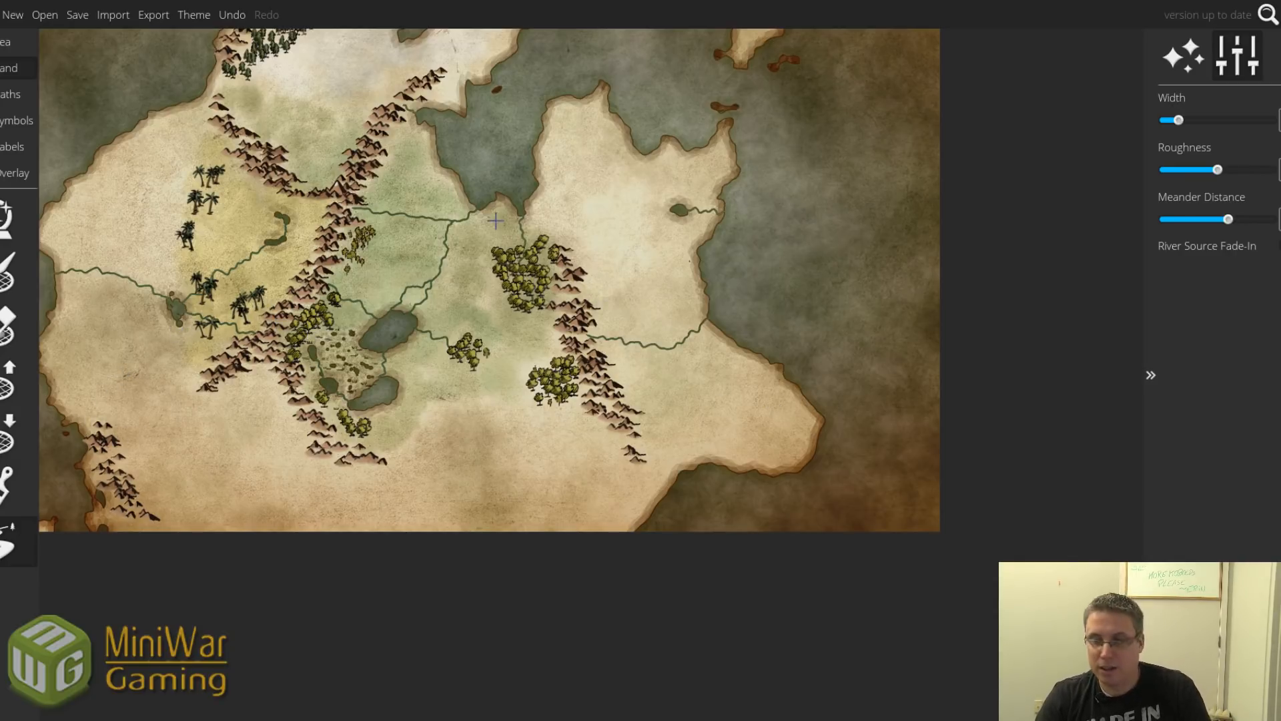
Add rivers from the northern lake to the bay, near the north-east coast, and across the north-west plains.
{"action": "left_click_drag", "start_coordinate": [496, 219], "coordinate": [610, 348]}
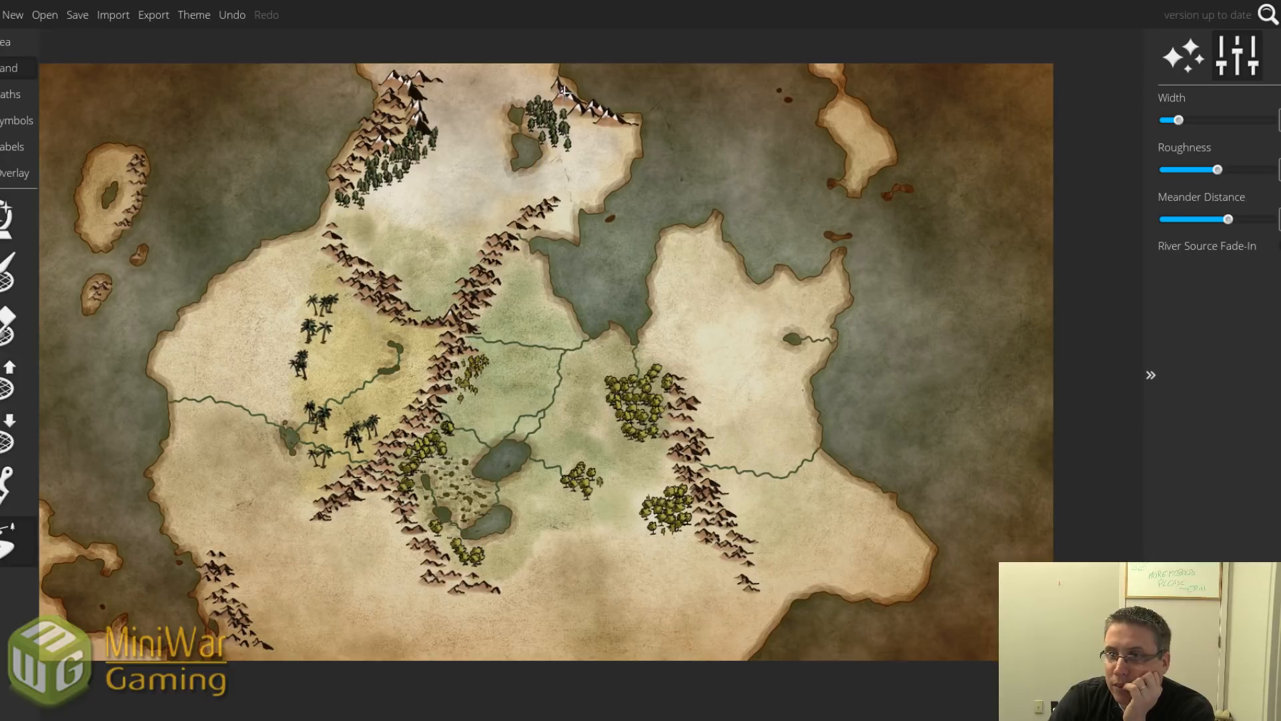
{"action": "mouse_move", "coordinate": [531, 155]}
{"action": "left_mouse_down"}
{"action": "mouse_move", "coordinate": [573, 186]}
{"action": "mouse_move", "coordinate": [582, 214]}
{"action": "left_mouse_up"}
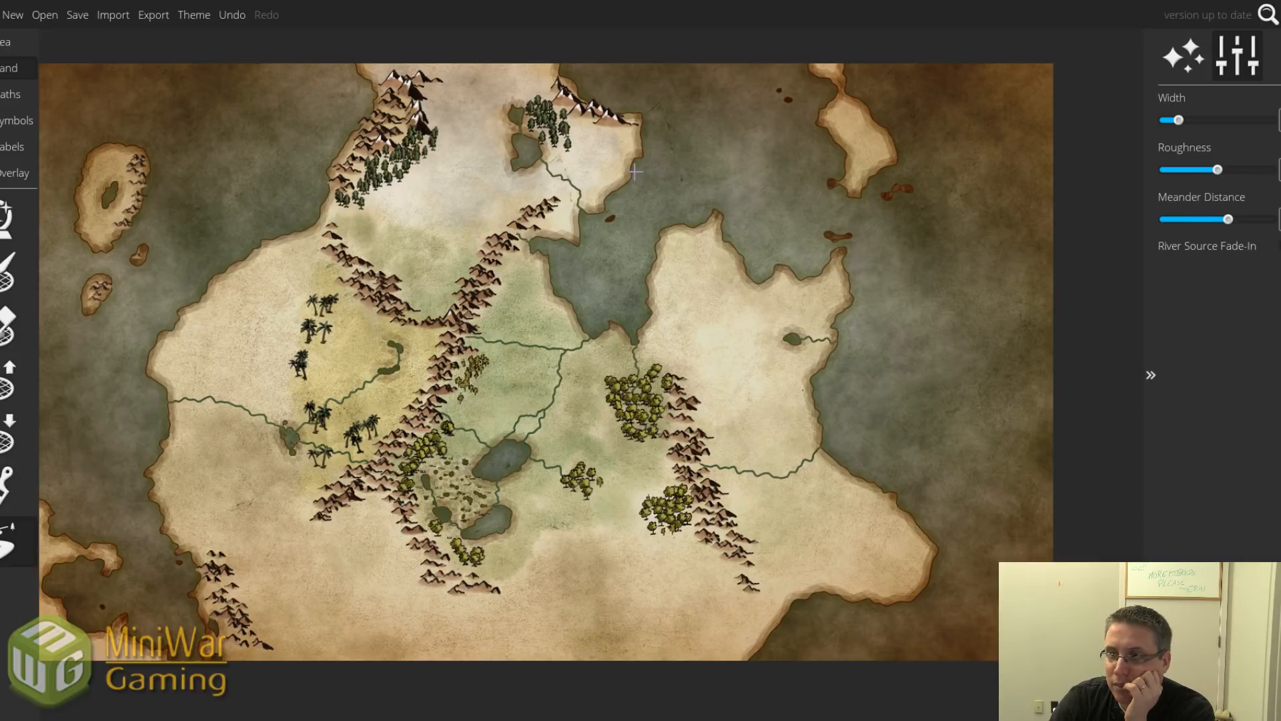
{"action": "left_click_drag", "start_coordinate": [635, 165], "coordinate": [588, 122]}
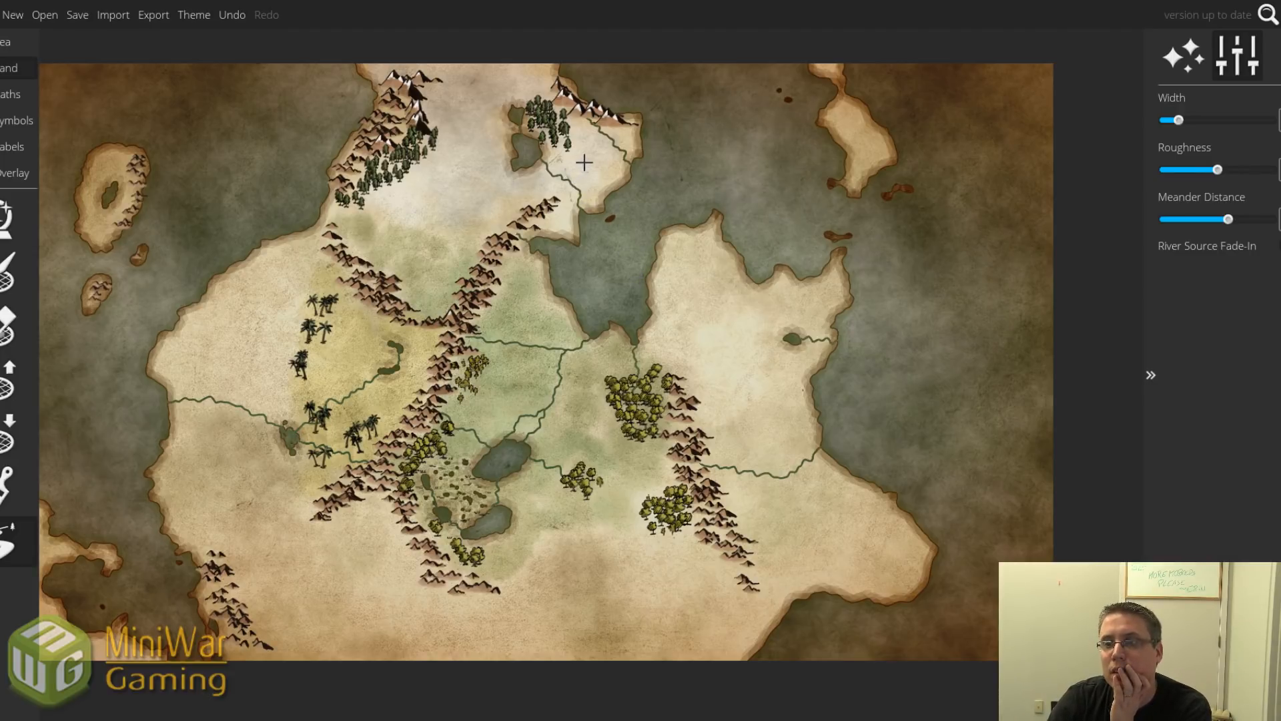
{"action": "left_click_drag", "start_coordinate": [580, 151], "coordinate": [569, 179]}
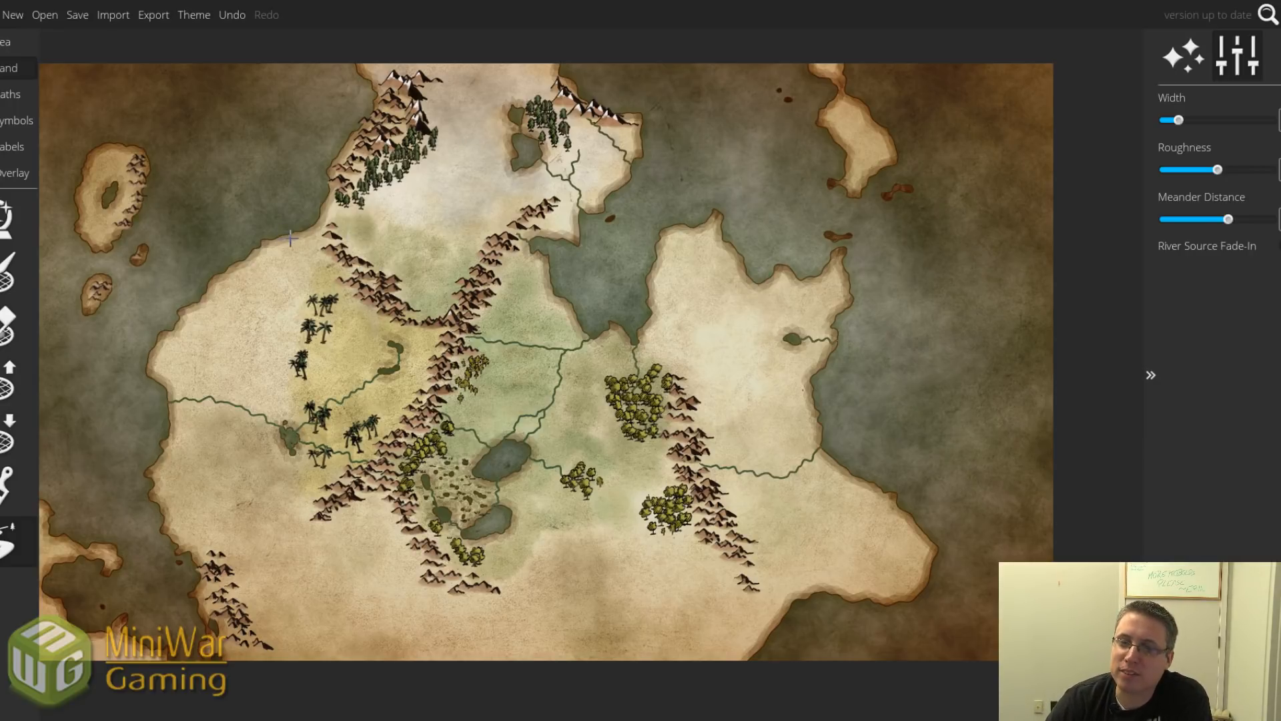
{"action": "mouse_move", "coordinate": [307, 227]}
{"action": "left_mouse_down"}
{"action": "mouse_move", "coordinate": [329, 272]}
{"action": "mouse_move", "coordinate": [374, 285]}
{"action": "left_mouse_up"}
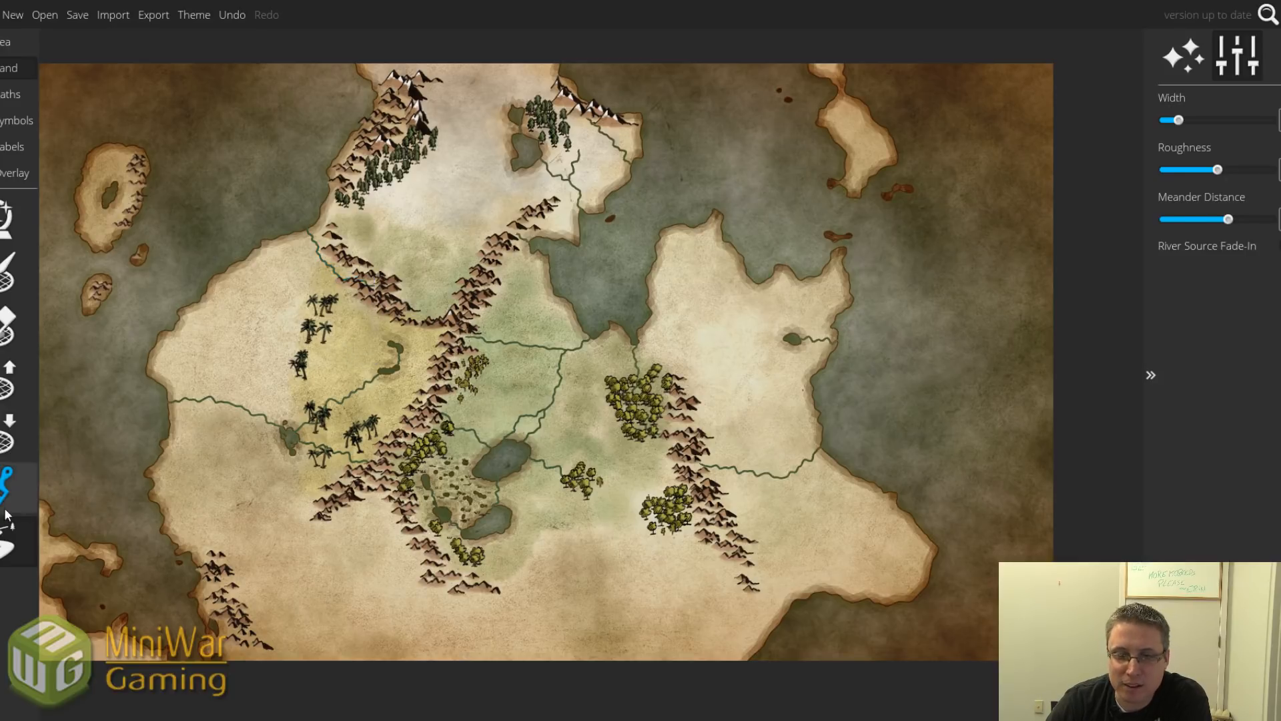
Widen the small lake among the western mountains using a larger lowering brush.
{"action": "left_click", "coordinate": [12, 432]}
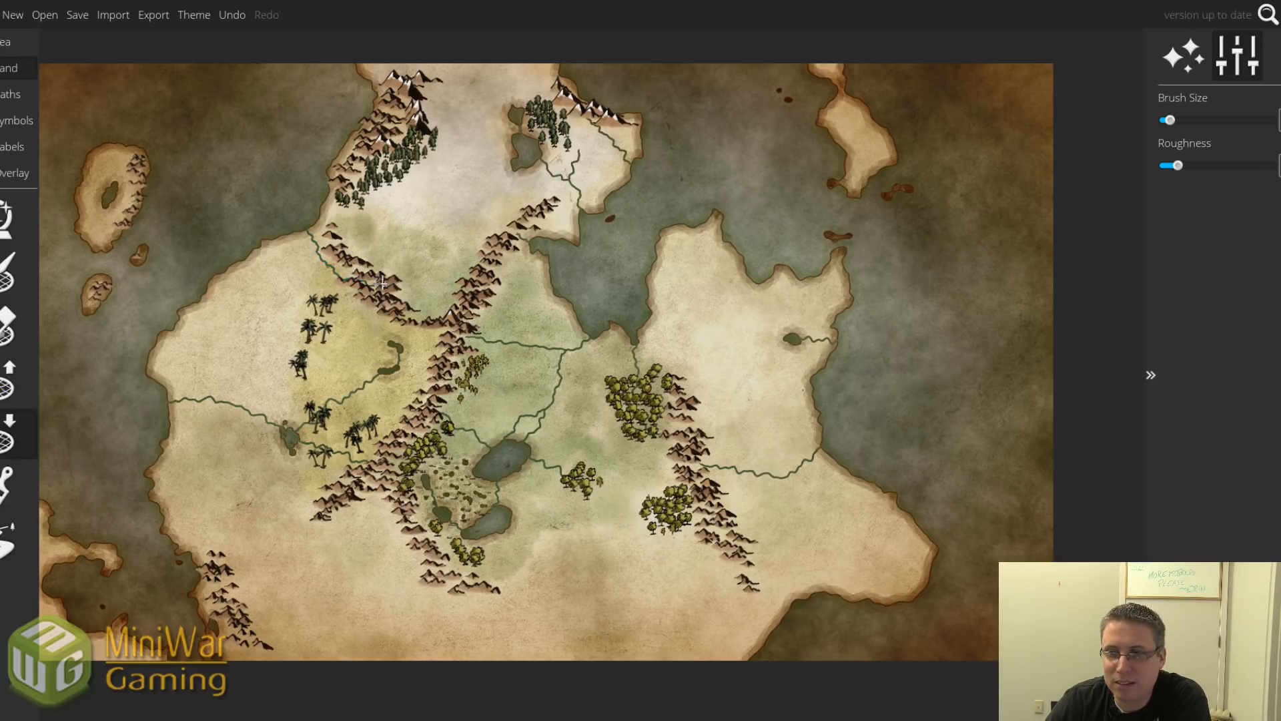
{"action": "key", "text": "bracketright"}
{"action": "key", "text": "bracketright"}
{"action": "key", "text": "bracketright"}
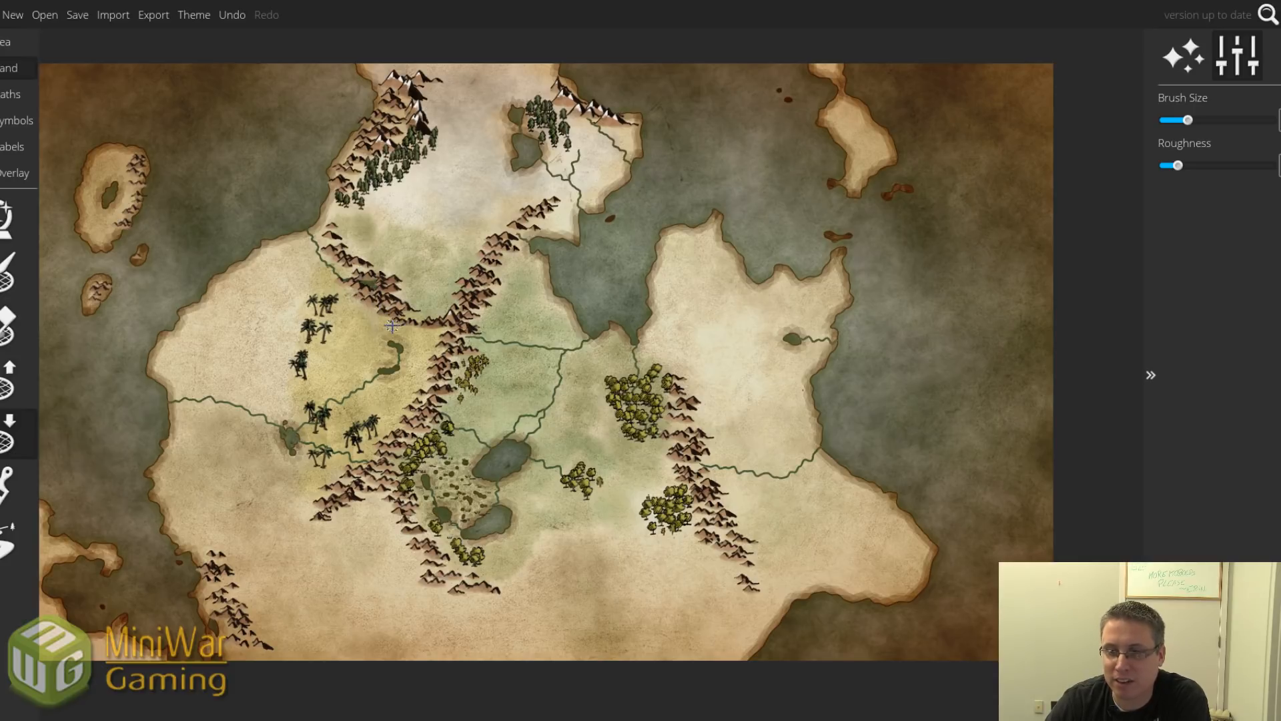
{"action": "scroll", "coordinate": [379, 297], "scroll_direction": "up", "scroll_amount": 5}
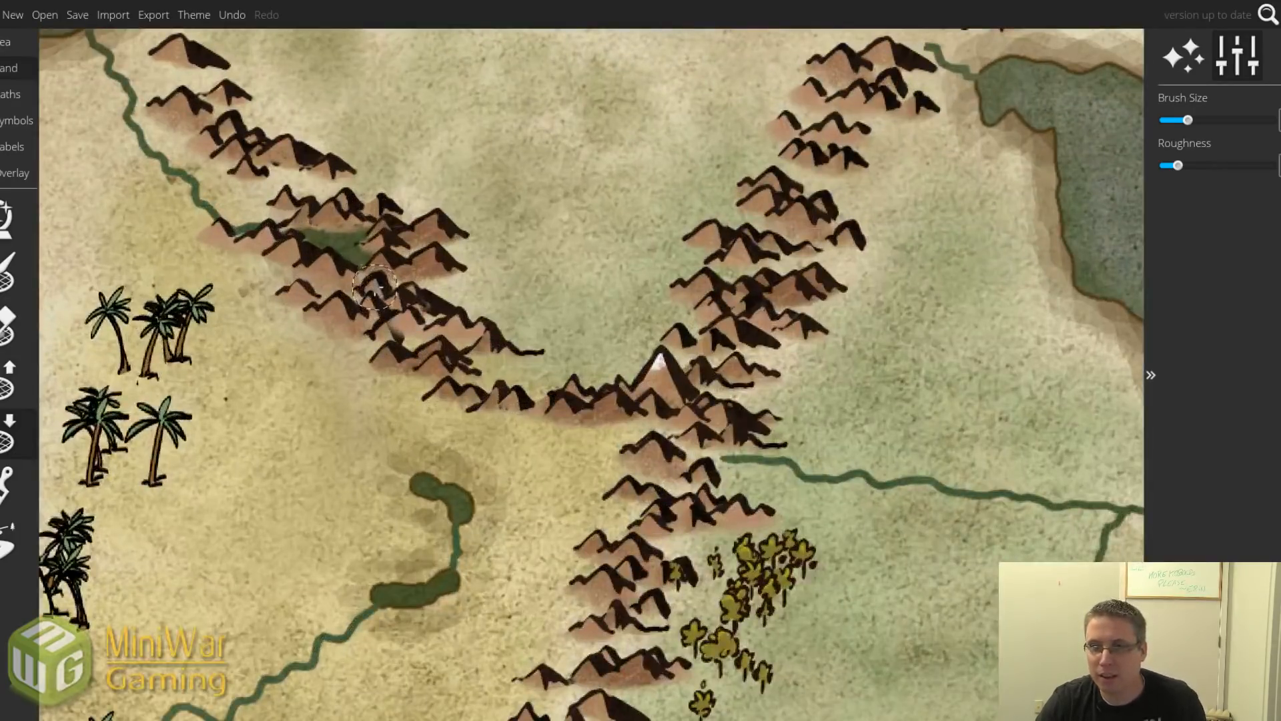
{"action": "mouse_move", "coordinate": [333, 245]}
{"action": "left_mouse_down"}
{"action": "mouse_move", "coordinate": [302, 236]}
{"action": "mouse_move", "coordinate": [368, 277]}
{"action": "left_mouse_up"}
{"action": "scroll", "coordinate": [367, 276], "scroll_direction": "down", "scroll_amount": 6}
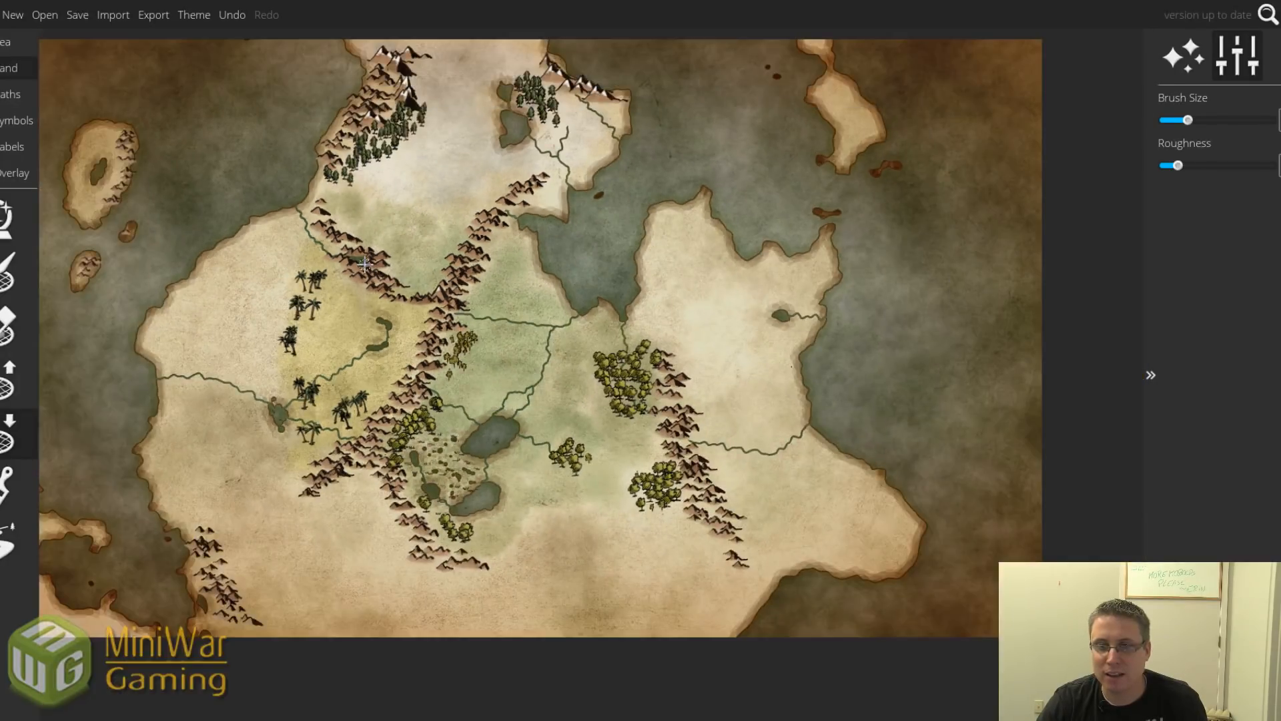
{"action": "left_click", "coordinate": [8, 540]}
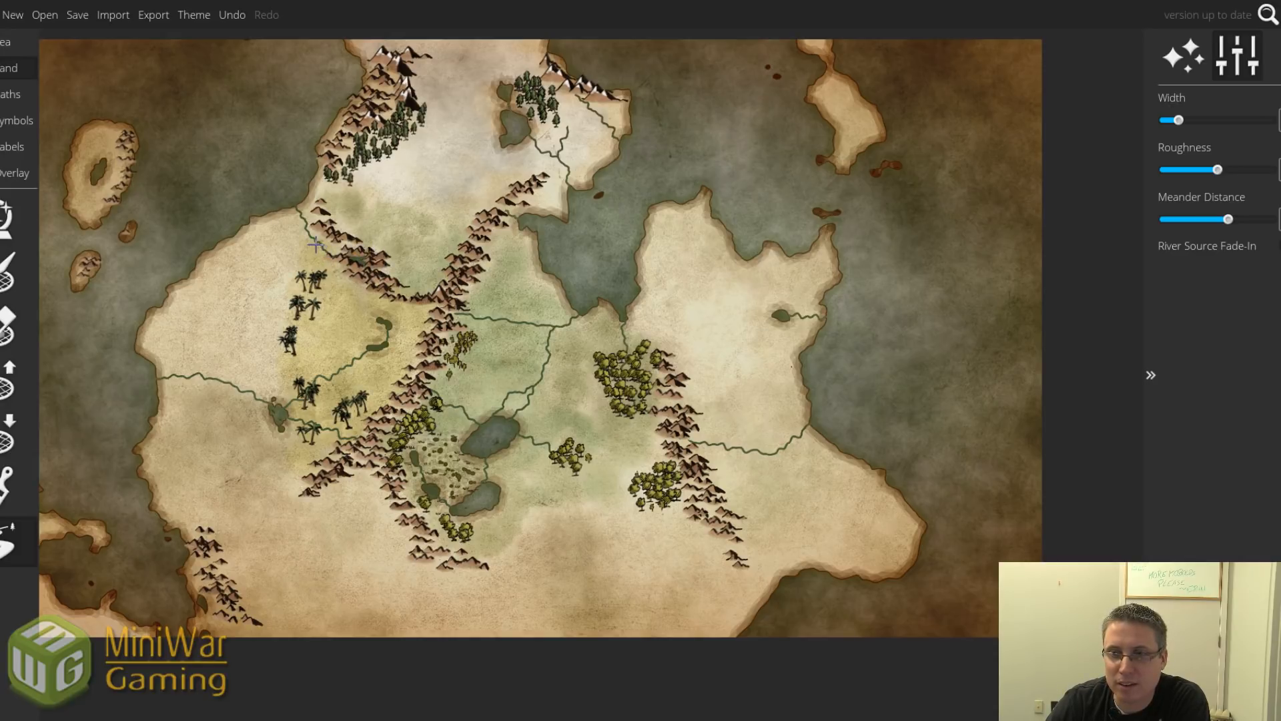
Draw two rivers: one westward to the coast and one west from the northern lake.
{"action": "left_click_drag", "start_coordinate": [315, 243], "coordinate": [227, 233]}
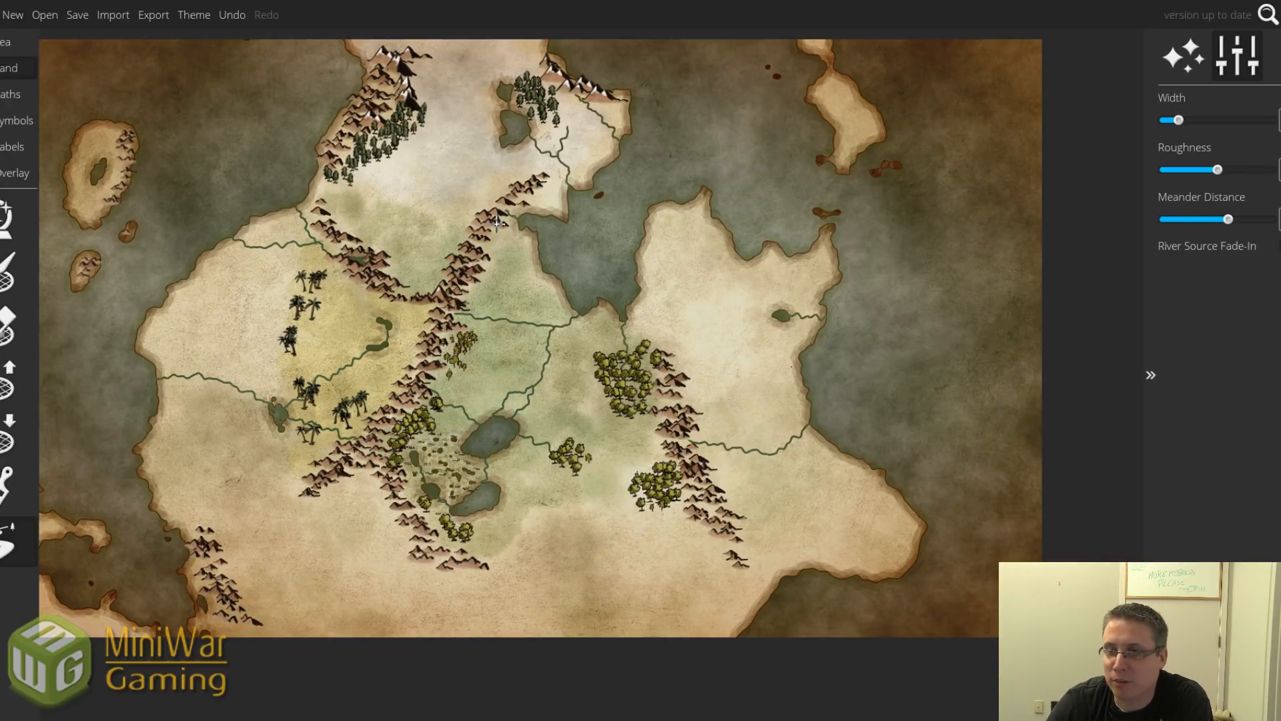
{"action": "mouse_move", "coordinate": [503, 145]}
{"action": "left_mouse_down"}
{"action": "mouse_move", "coordinate": [460, 170]}
{"action": "mouse_move", "coordinate": [427, 181]}
{"action": "left_mouse_up"}
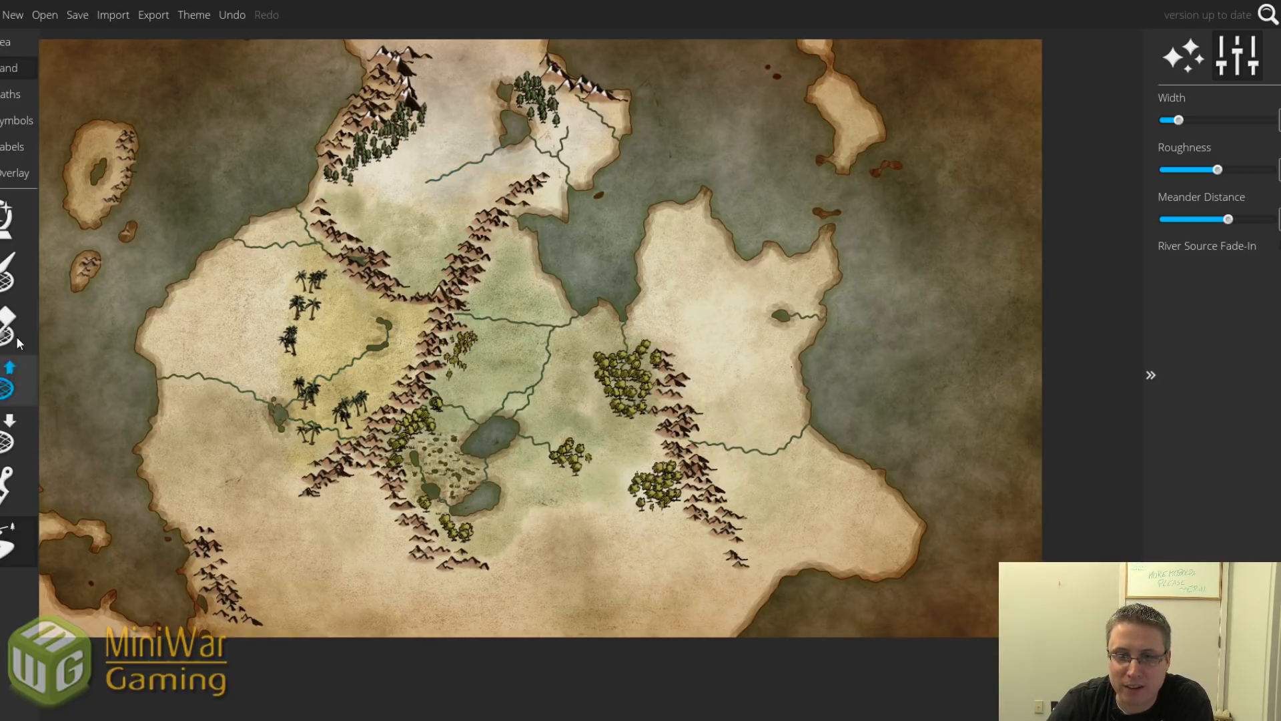
Carve a small lake at the new northern river's end and widen it along the river.
{"action": "left_click", "coordinate": [10, 433]}
{"action": "scroll", "coordinate": [415, 186], "scroll_direction": "up", "scroll_amount": 3}
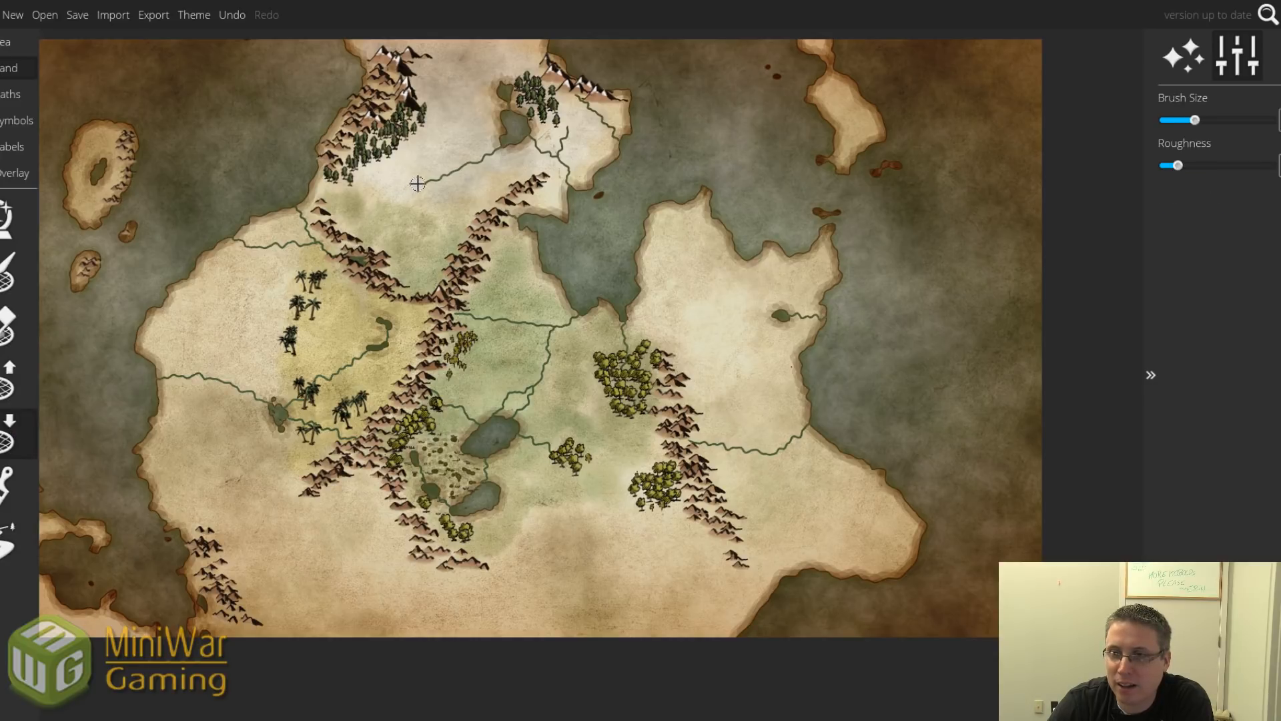
{"action": "mouse_move", "coordinate": [423, 182]}
{"action": "left_mouse_down"}
{"action": "mouse_move", "coordinate": [406, 195]}
{"action": "mouse_move", "coordinate": [431, 181]}
{"action": "left_mouse_up"}
{"action": "scroll", "coordinate": [413, 189], "scroll_direction": "up", "scroll_amount": 1}
{"action": "scroll", "coordinate": [429, 180], "scroll_direction": "down", "scroll_amount": 3}
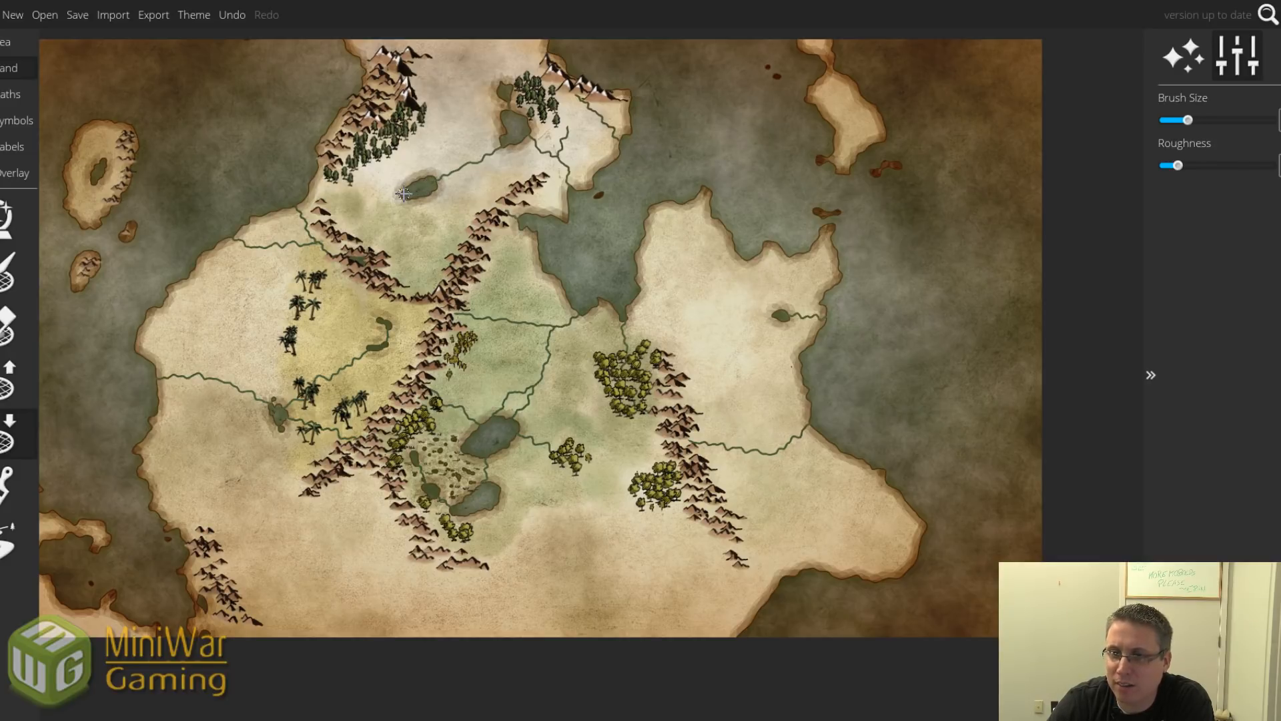
{"action": "left_click_drag", "start_coordinate": [404, 193], "coordinate": [434, 193]}
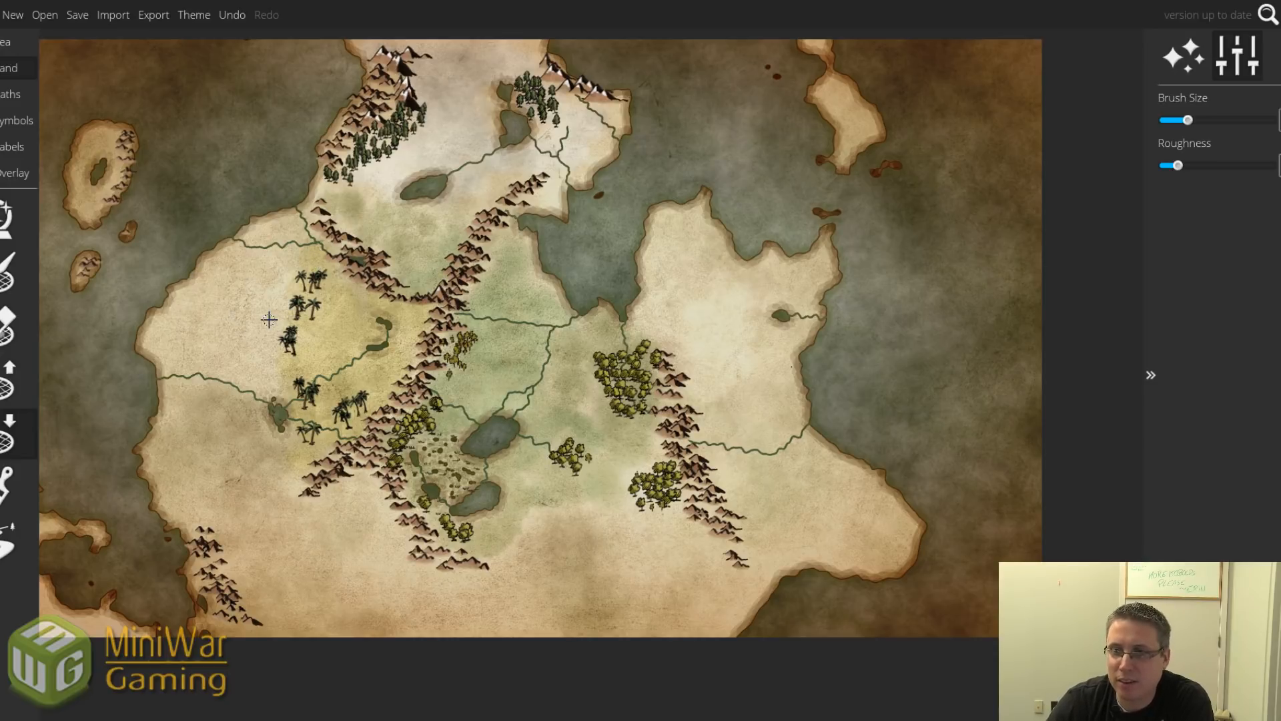
{"action": "left_click", "coordinate": [8, 539]}
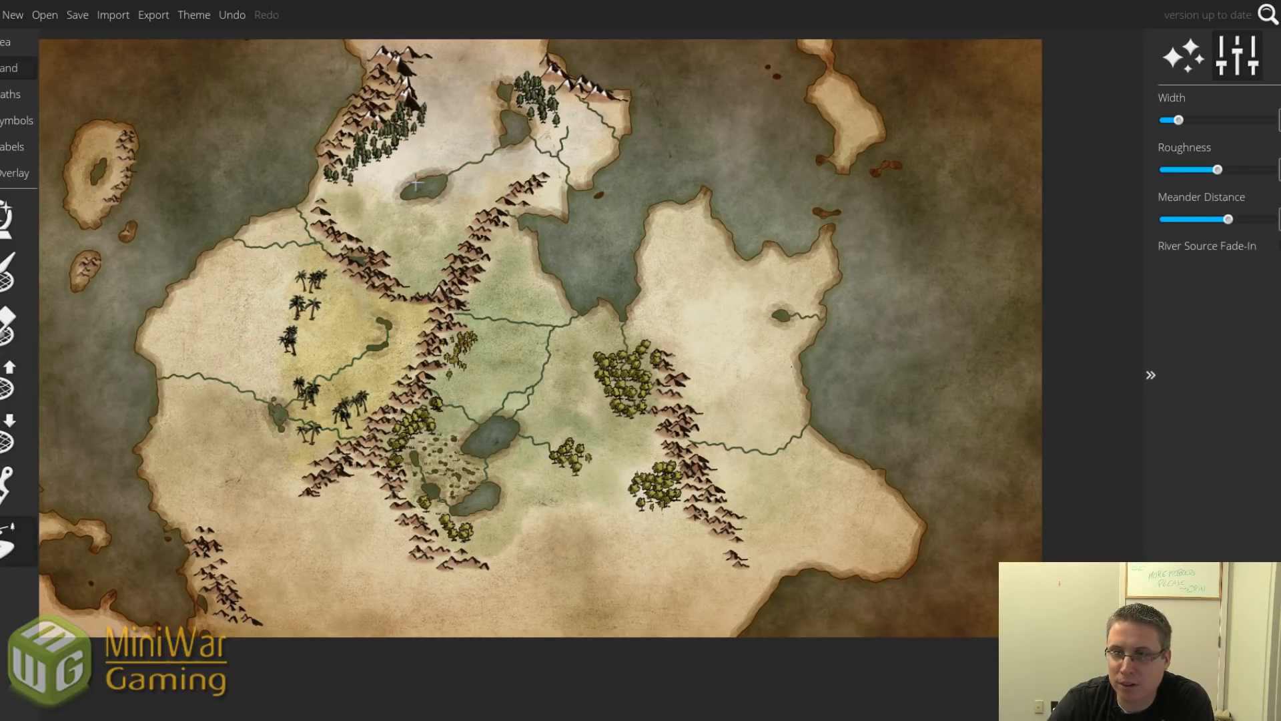
Draw rivers from the northern lake toward the forest and westward, undoing one unwanted stroke.
{"action": "left_click_drag", "start_coordinate": [413, 182], "coordinate": [405, 133]}
{"action": "mouse_move", "coordinate": [427, 194]}
{"action": "left_mouse_down"}
{"action": "mouse_move", "coordinate": [456, 234]}
{"action": "mouse_move", "coordinate": [442, 208]}
{"action": "mouse_move", "coordinate": [450, 219]}
{"action": "mouse_move", "coordinate": [462, 195]}
{"action": "mouse_move", "coordinate": [470, 226]}
{"action": "left_mouse_up"}
{"action": "key", "text": "ctrl+z"}
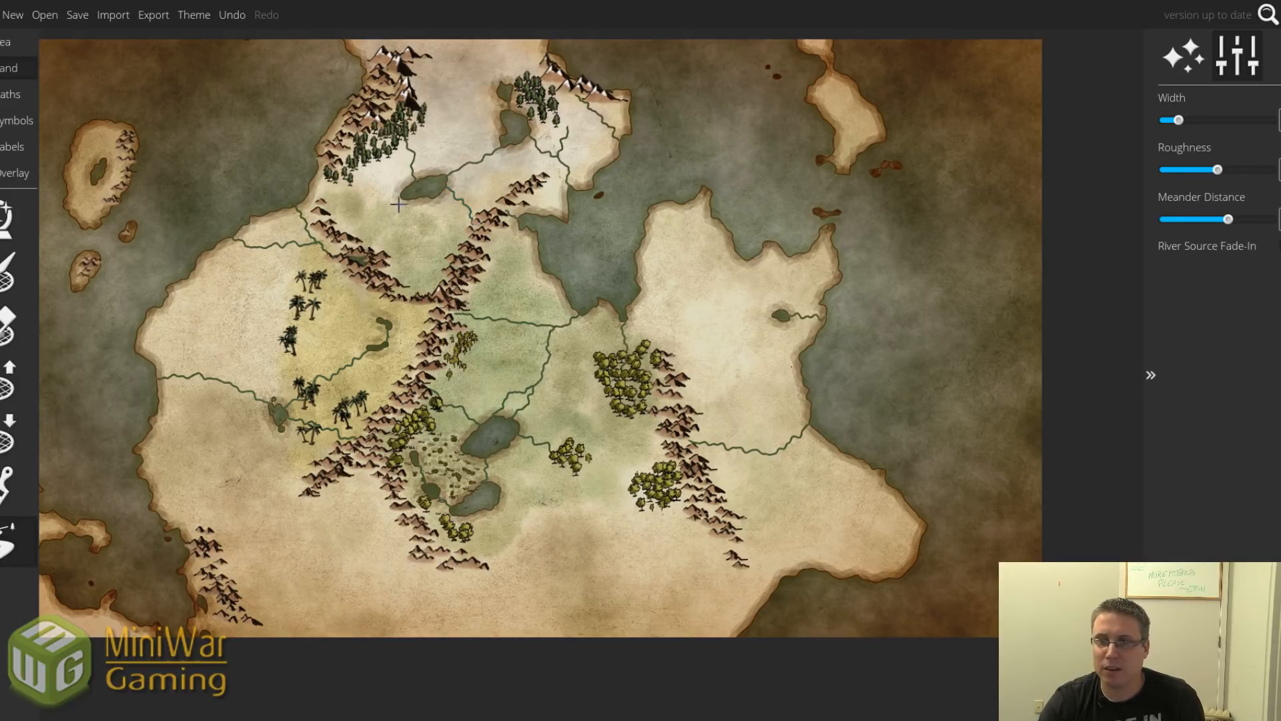
{"action": "left_click_drag", "start_coordinate": [400, 196], "coordinate": [371, 201]}
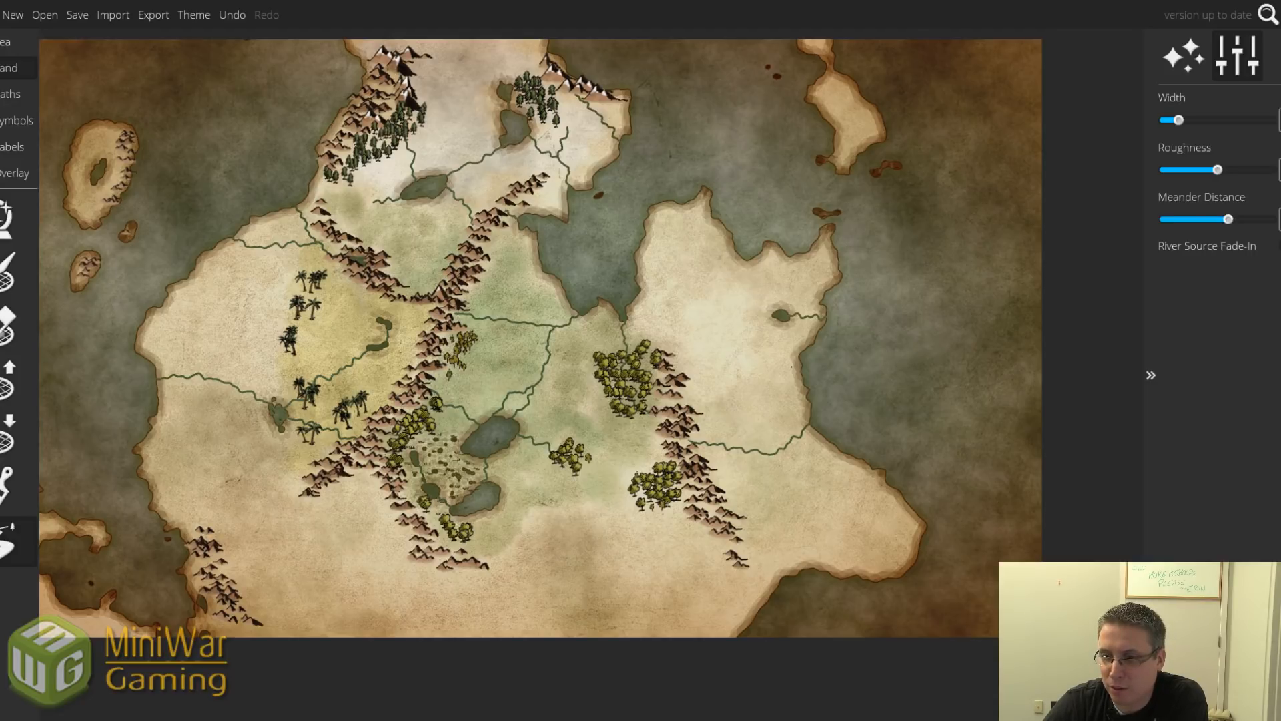
{"action": "left_click", "coordinate": [9, 435]}
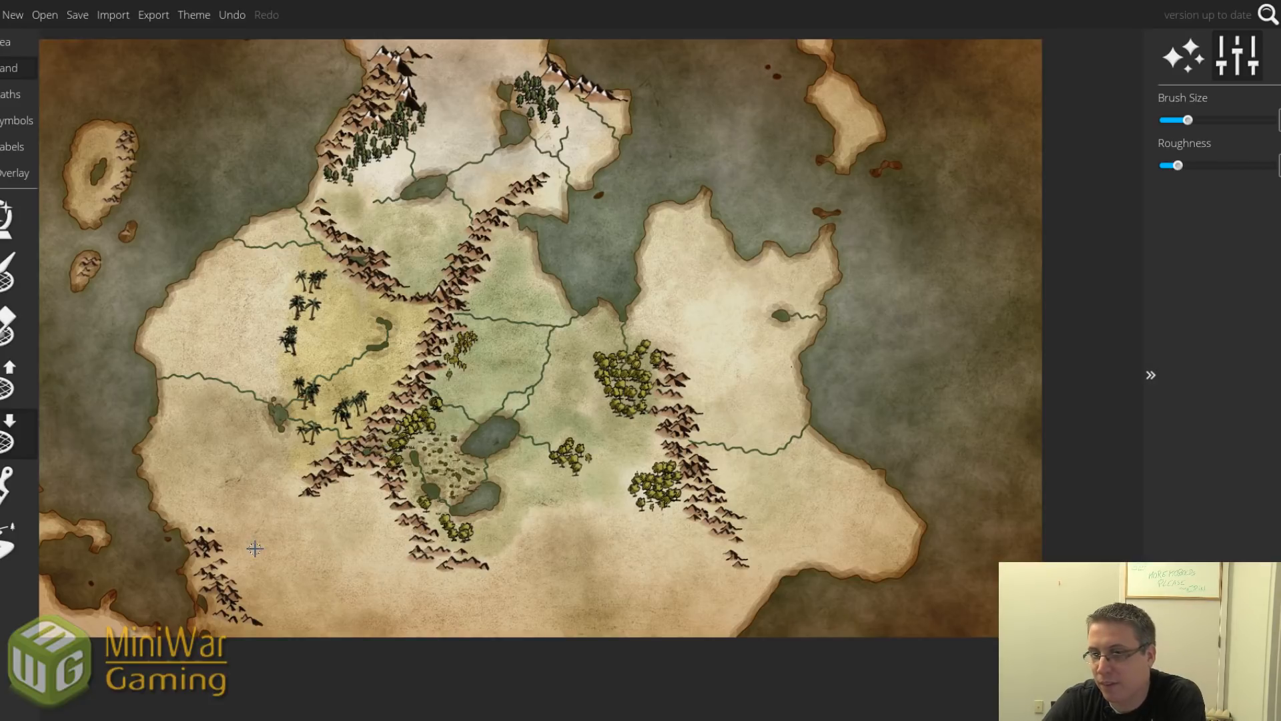
Paint yellow-green leafy tree clusters in the west and the southwestern lowlands.
{"action": "left_click", "coordinate": [10, 124]}
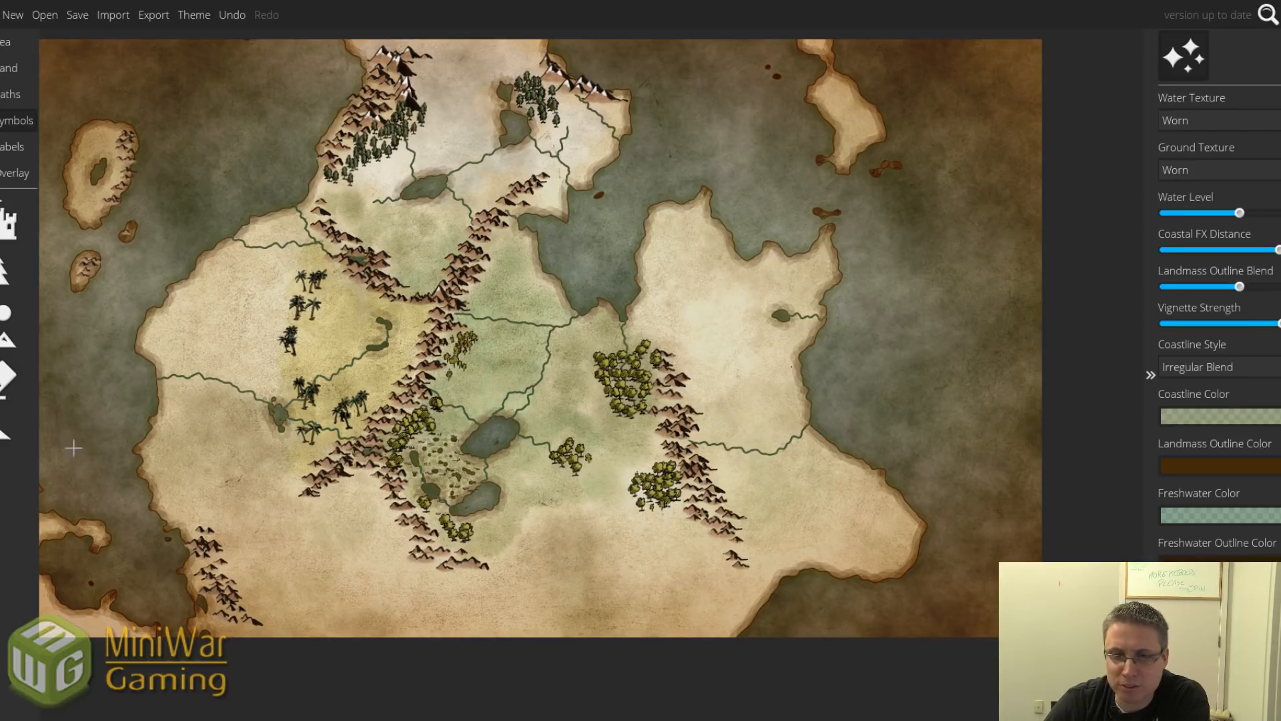
{"action": "left_click", "coordinate": [7, 271]}
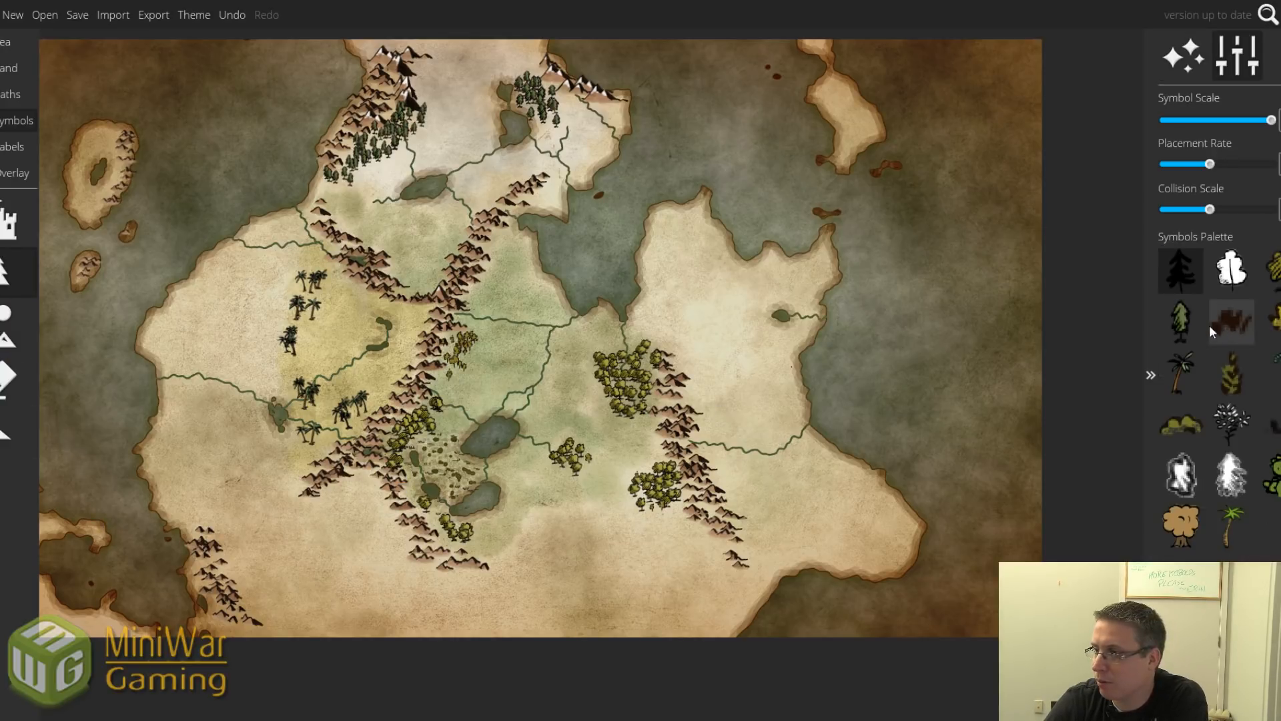
{"action": "left_click", "coordinate": [1271, 270]}
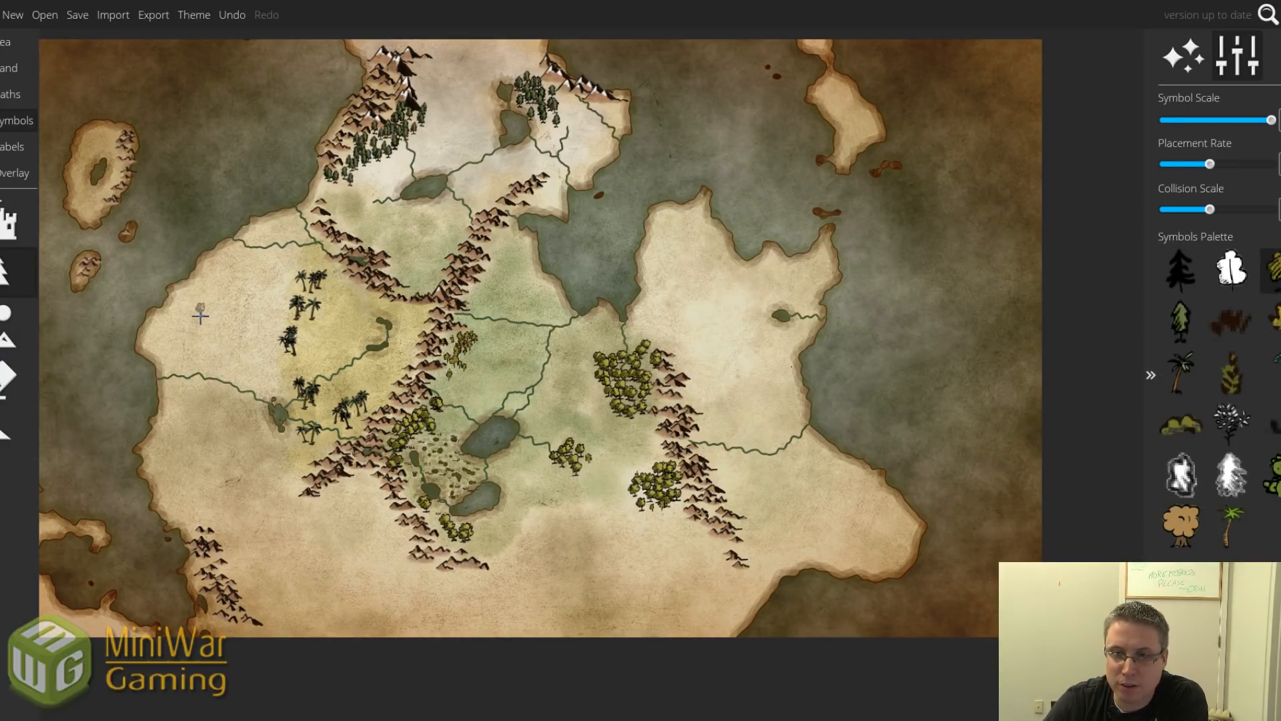
{"action": "mouse_move", "coordinate": [195, 302]}
{"action": "left_mouse_down"}
{"action": "mouse_move", "coordinate": [167, 326]}
{"action": "mouse_move", "coordinate": [193, 339]}
{"action": "mouse_move", "coordinate": [208, 305]}
{"action": "mouse_move", "coordinate": [209, 331]}
{"action": "left_mouse_up"}
{"action": "left_click", "coordinate": [212, 331]}
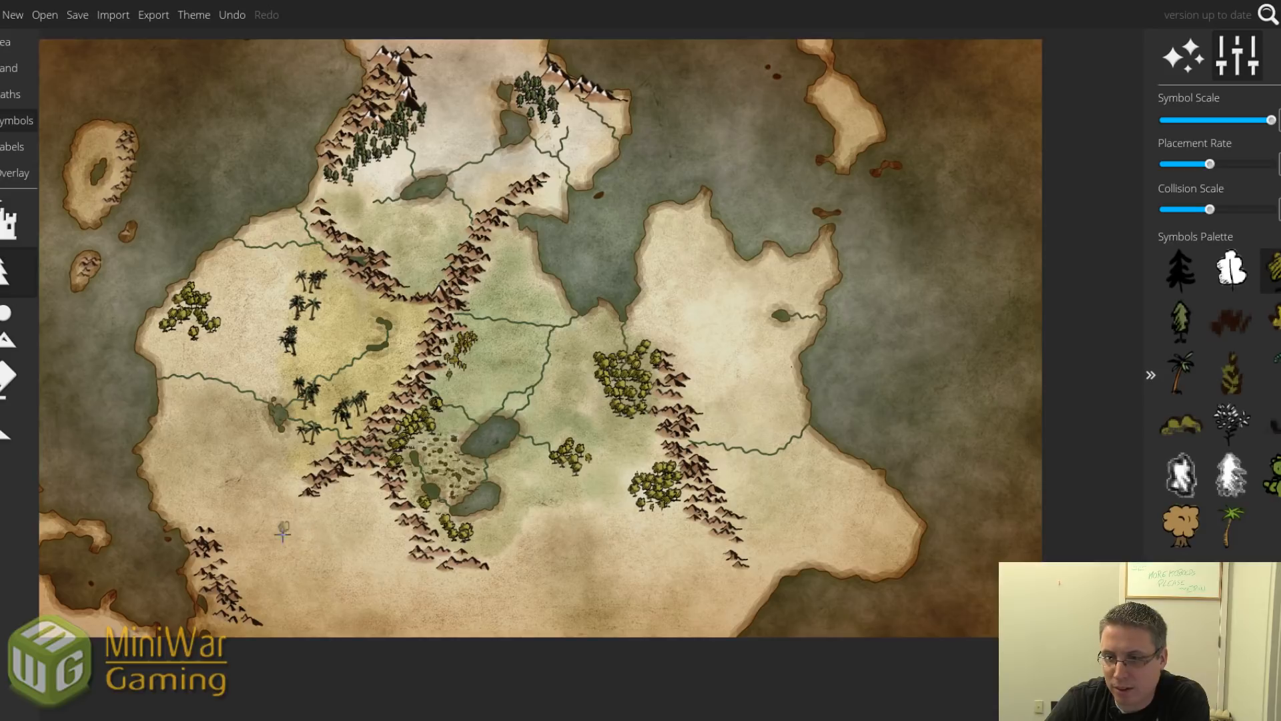
{"action": "mouse_move", "coordinate": [300, 488]}
{"action": "left_mouse_down"}
{"action": "mouse_move", "coordinate": [289, 515]}
{"action": "mouse_move", "coordinate": [295, 491]}
{"action": "mouse_move", "coordinate": [271, 522]}
{"action": "mouse_move", "coordinate": [307, 548]}
{"action": "mouse_move", "coordinate": [262, 533]}
{"action": "mouse_move", "coordinate": [263, 508]}
{"action": "mouse_move", "coordinate": [232, 532]}
{"action": "mouse_move", "coordinate": [258, 510]}
{"action": "mouse_move", "coordinate": [263, 525]}
{"action": "mouse_move", "coordinate": [234, 554]}
{"action": "mouse_move", "coordinate": [275, 542]}
{"action": "mouse_move", "coordinate": [245, 566]}
{"action": "left_mouse_up"}
{"action": "left_click", "coordinate": [241, 506]}
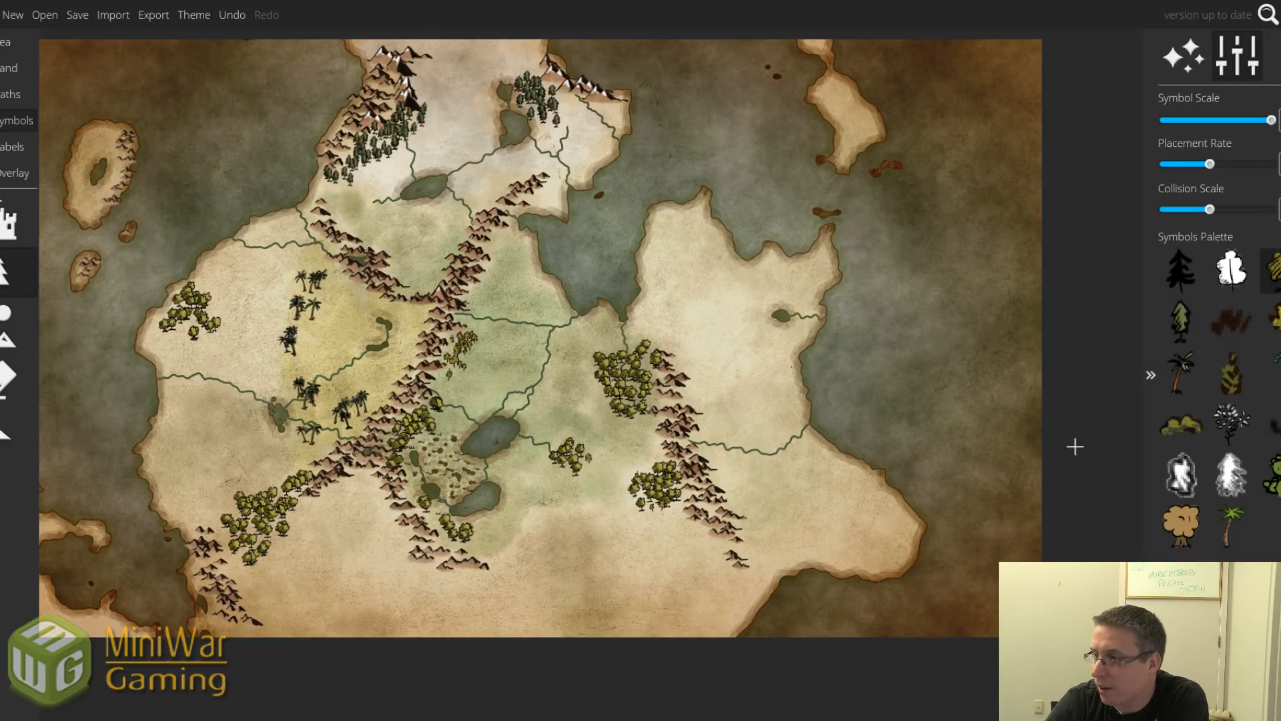
Scatter pale-green pine trees across the snowy north, including a dense northern cluster.
{"action": "left_click", "coordinate": [1182, 320]}
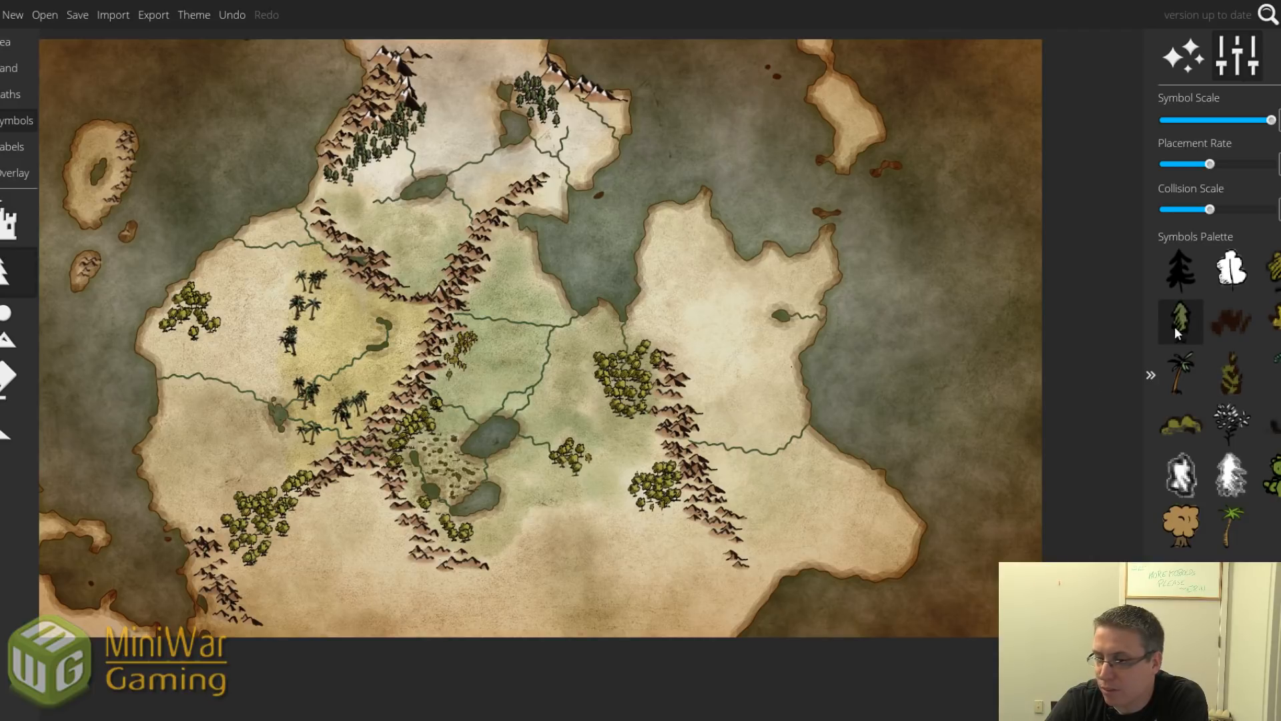
{"action": "left_click_drag", "start_coordinate": [337, 192], "coordinate": [329, 192]}
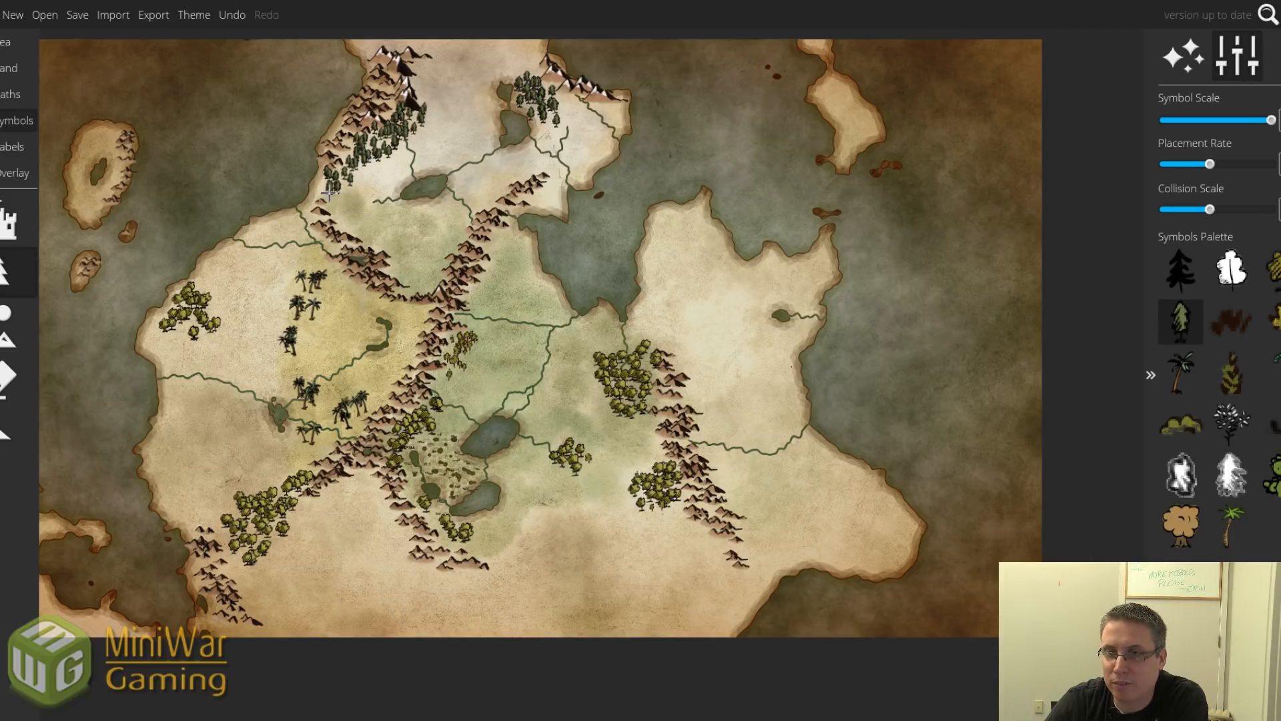
{"action": "left_click_drag", "start_coordinate": [542, 196], "coordinate": [551, 198]}
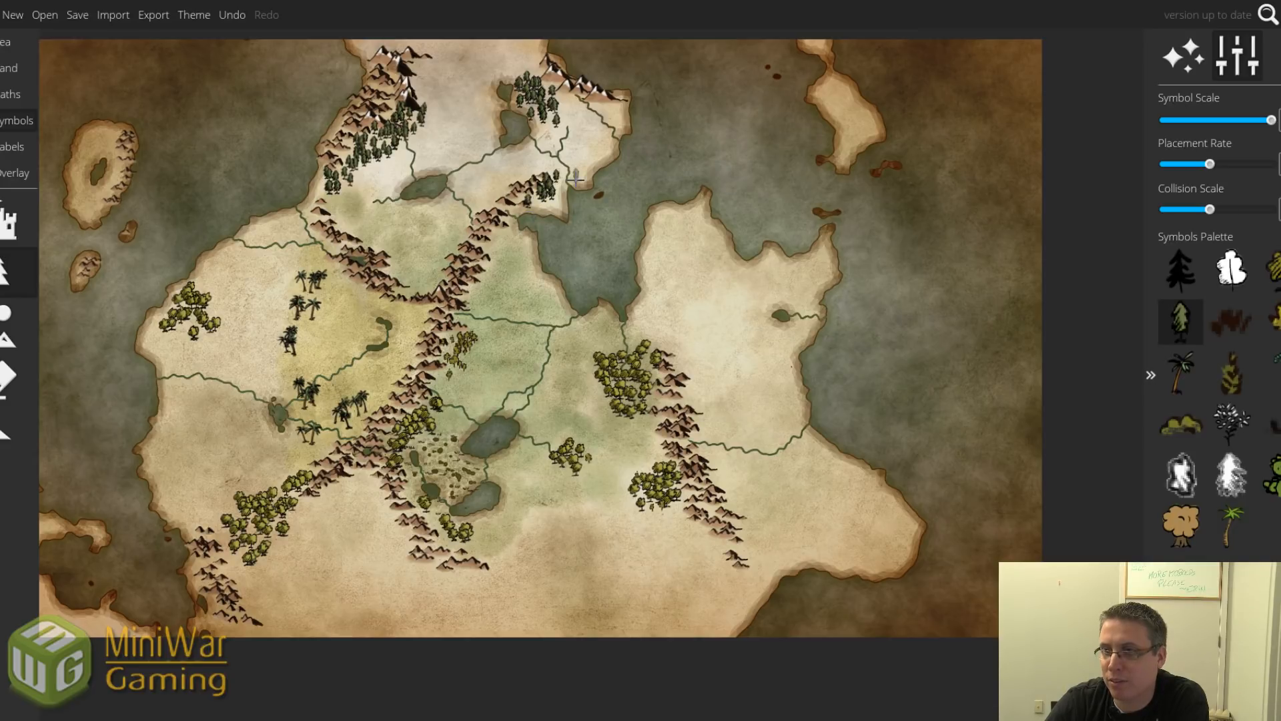
{"action": "left_click_drag", "start_coordinate": [590, 141], "coordinate": [593, 151]}
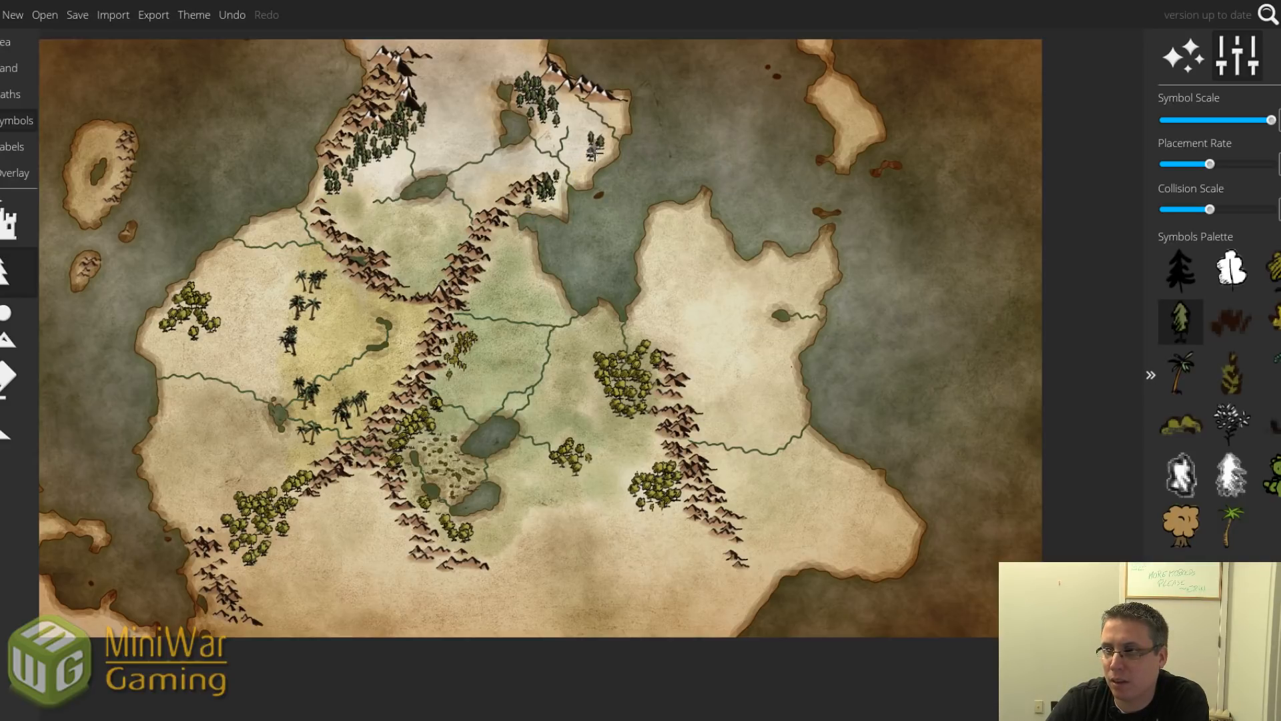
{"action": "mouse_move", "coordinate": [490, 148]}
{"action": "left_mouse_down"}
{"action": "mouse_move", "coordinate": [484, 139]}
{"action": "mouse_move", "coordinate": [504, 173]}
{"action": "mouse_move", "coordinate": [488, 171]}
{"action": "mouse_move", "coordinate": [501, 163]}
{"action": "mouse_move", "coordinate": [507, 179]}
{"action": "left_mouse_up"}
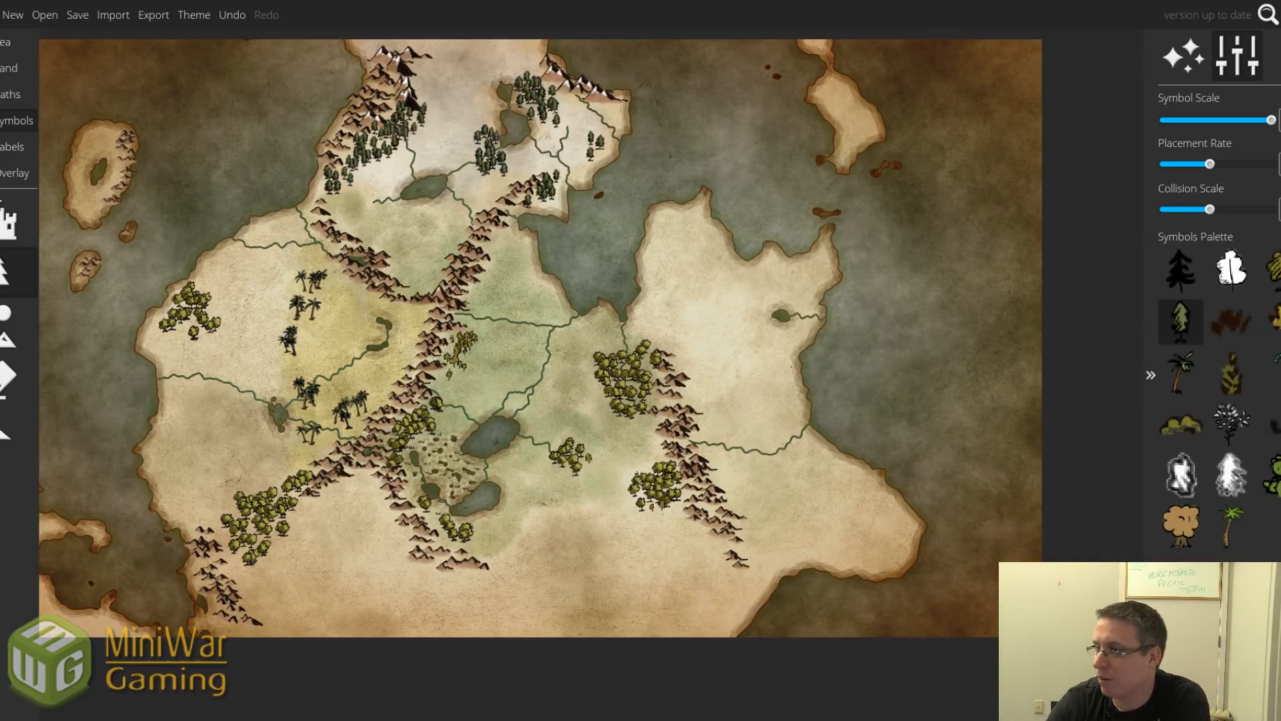
Add more trees south of the central lakes, along the southwestern ridge and in the east.
{"action": "mouse_move", "coordinate": [402, 568]}
{"action": "left_mouse_down"}
{"action": "mouse_move", "coordinate": [413, 550]}
{"action": "mouse_move", "coordinate": [446, 558]}
{"action": "left_mouse_up"}
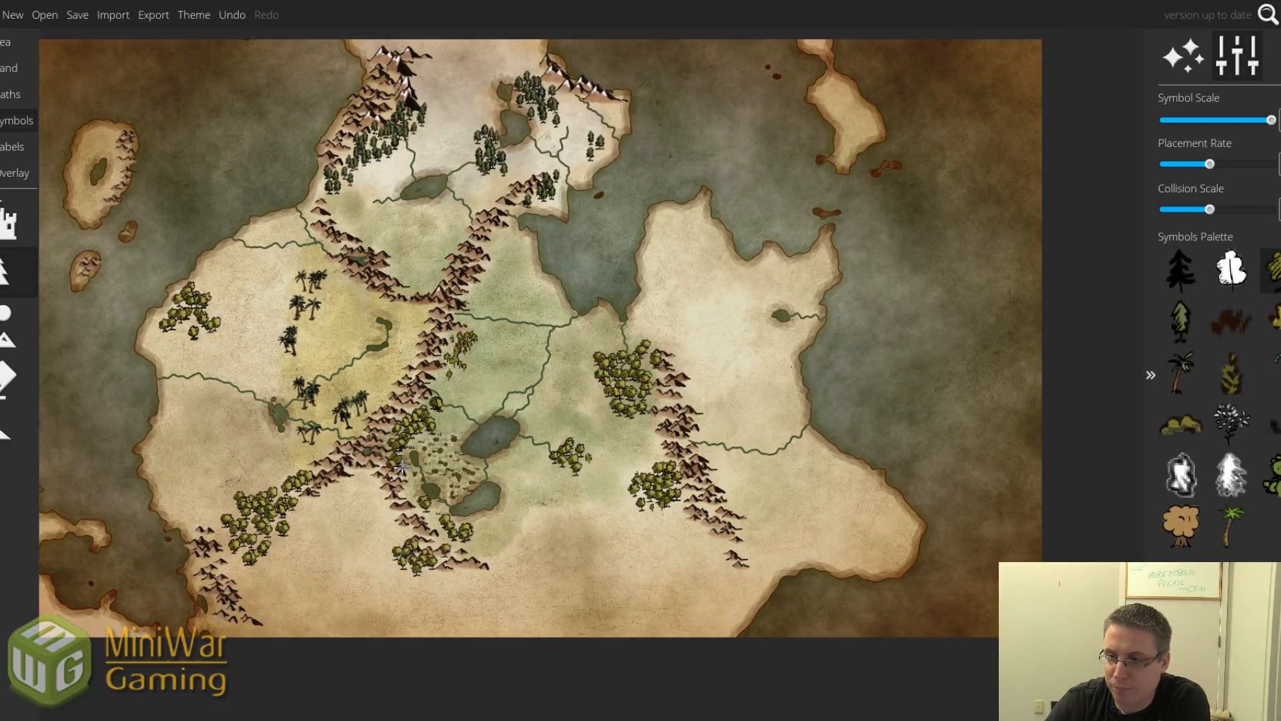
{"action": "mouse_move", "coordinate": [410, 518]}
{"action": "left_mouse_down"}
{"action": "mouse_move", "coordinate": [391, 522]}
{"action": "mouse_move", "coordinate": [437, 532]}
{"action": "mouse_move", "coordinate": [447, 562]}
{"action": "left_mouse_up"}
{"action": "mouse_move", "coordinate": [321, 478]}
{"action": "left_mouse_down"}
{"action": "mouse_move", "coordinate": [346, 461]}
{"action": "mouse_move", "coordinate": [315, 492]}
{"action": "left_mouse_up"}
{"action": "left_click_drag", "start_coordinate": [687, 491], "coordinate": [702, 472]}
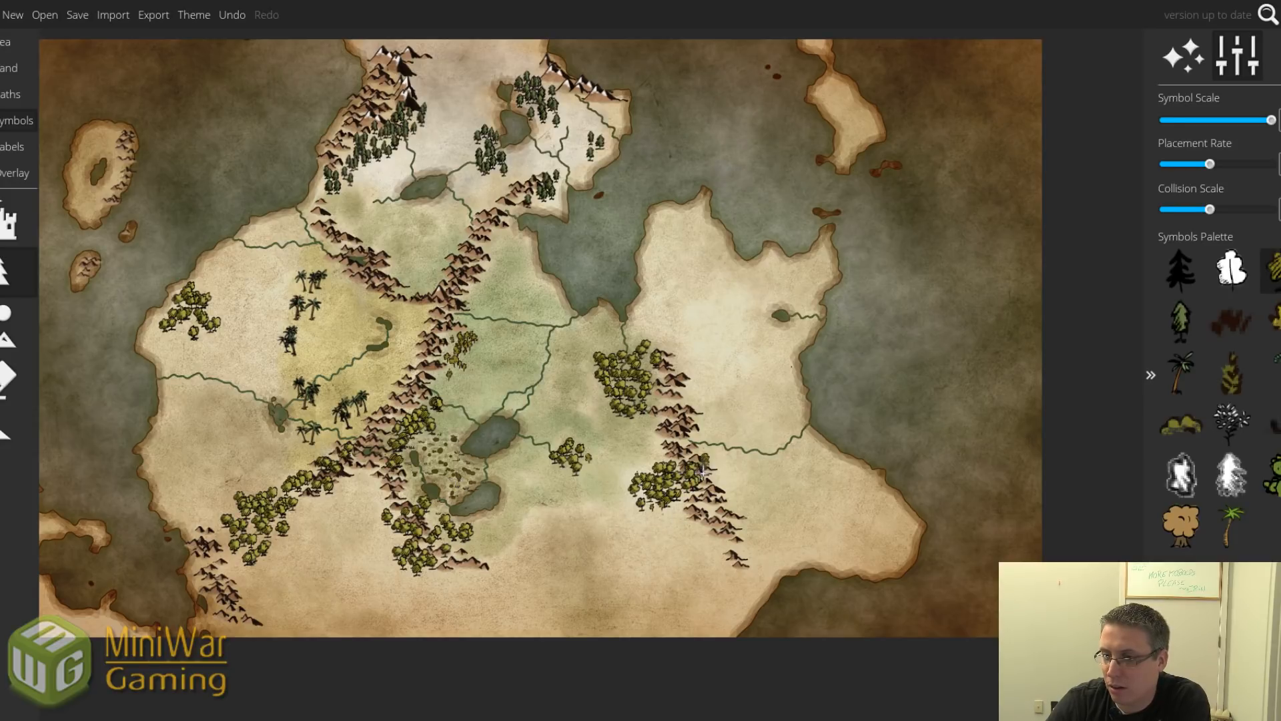
{"action": "left_click", "coordinate": [223, 562]}
{"action": "left_click_drag", "start_coordinate": [385, 583], "coordinate": [402, 580]}
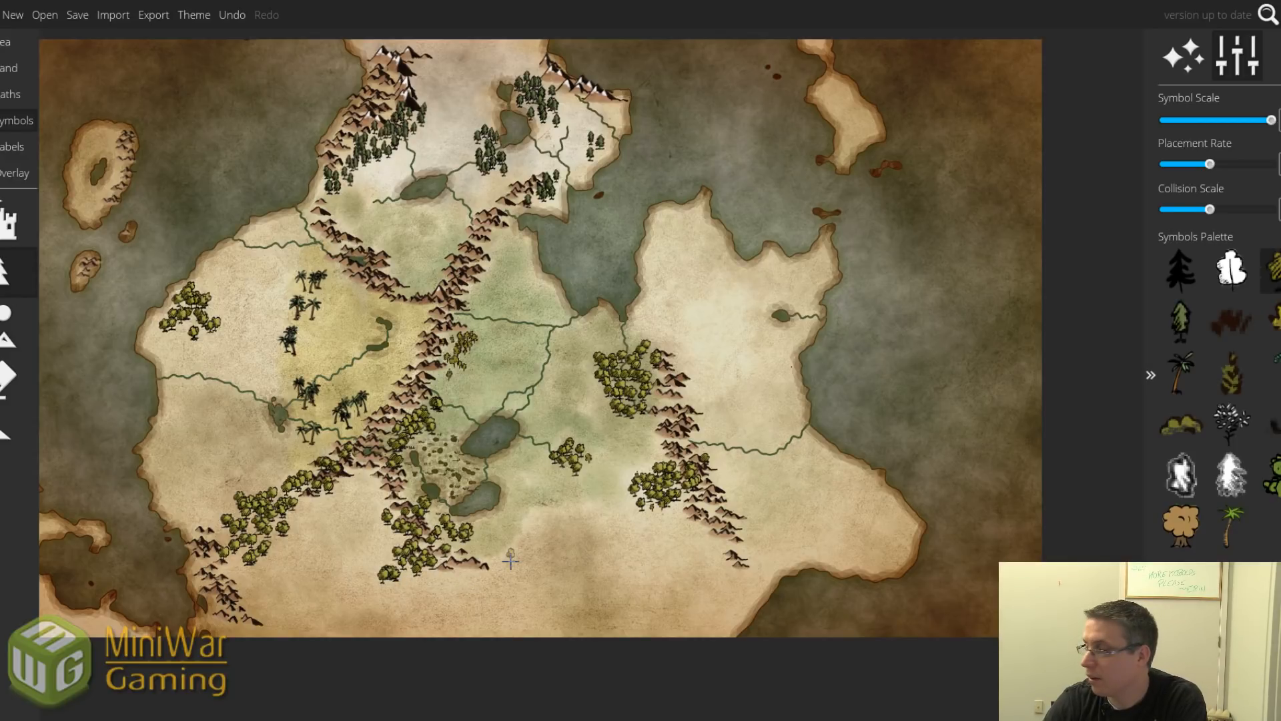
Draw a thin river through the southwestern leafy forest toward the coast.
{"action": "left_click", "coordinate": [10, 68]}
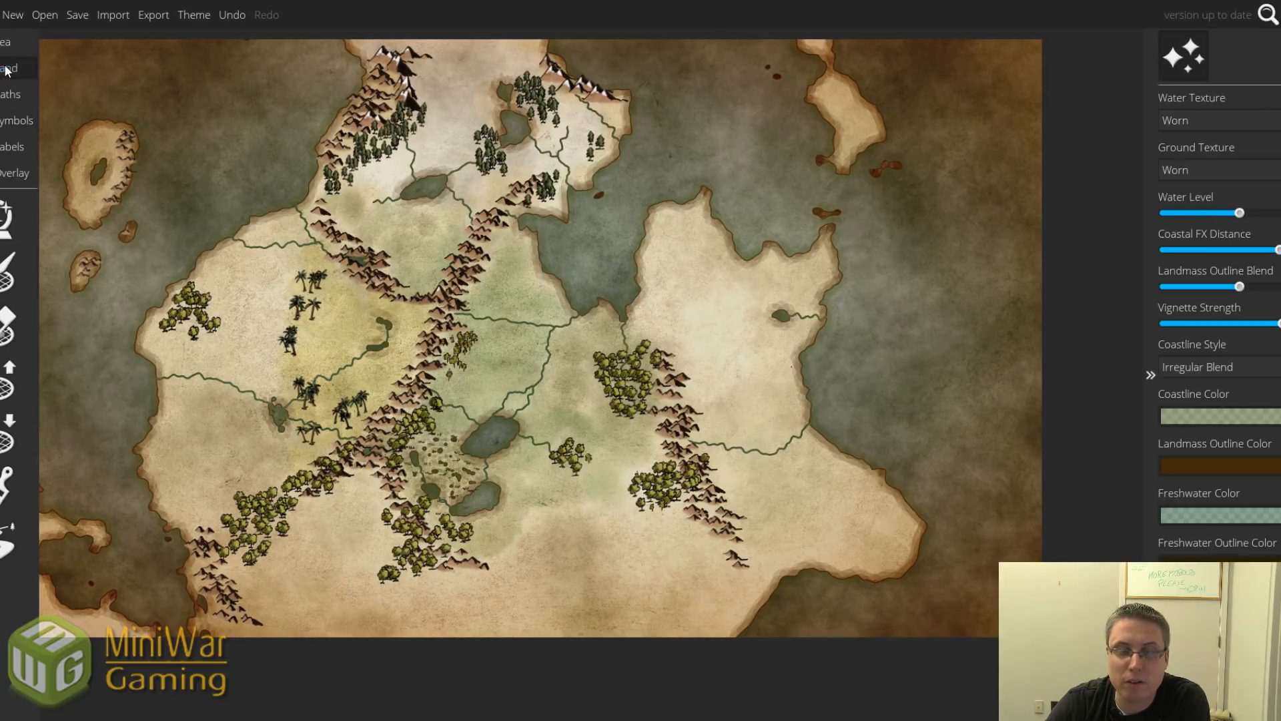
{"action": "left_click", "coordinate": [8, 541]}
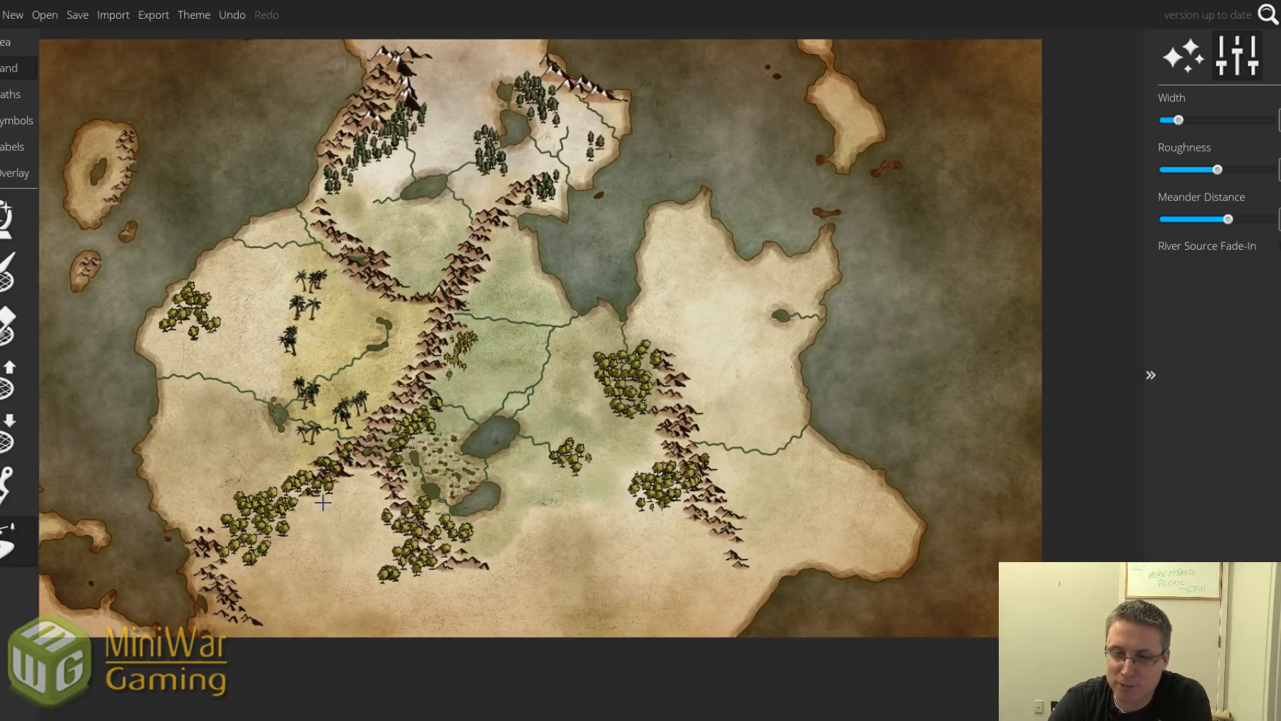
{"action": "mouse_move", "coordinate": [321, 495]}
{"action": "left_mouse_down"}
{"action": "mouse_move", "coordinate": [300, 542]}
{"action": "mouse_move", "coordinate": [255, 538]}
{"action": "left_mouse_up"}
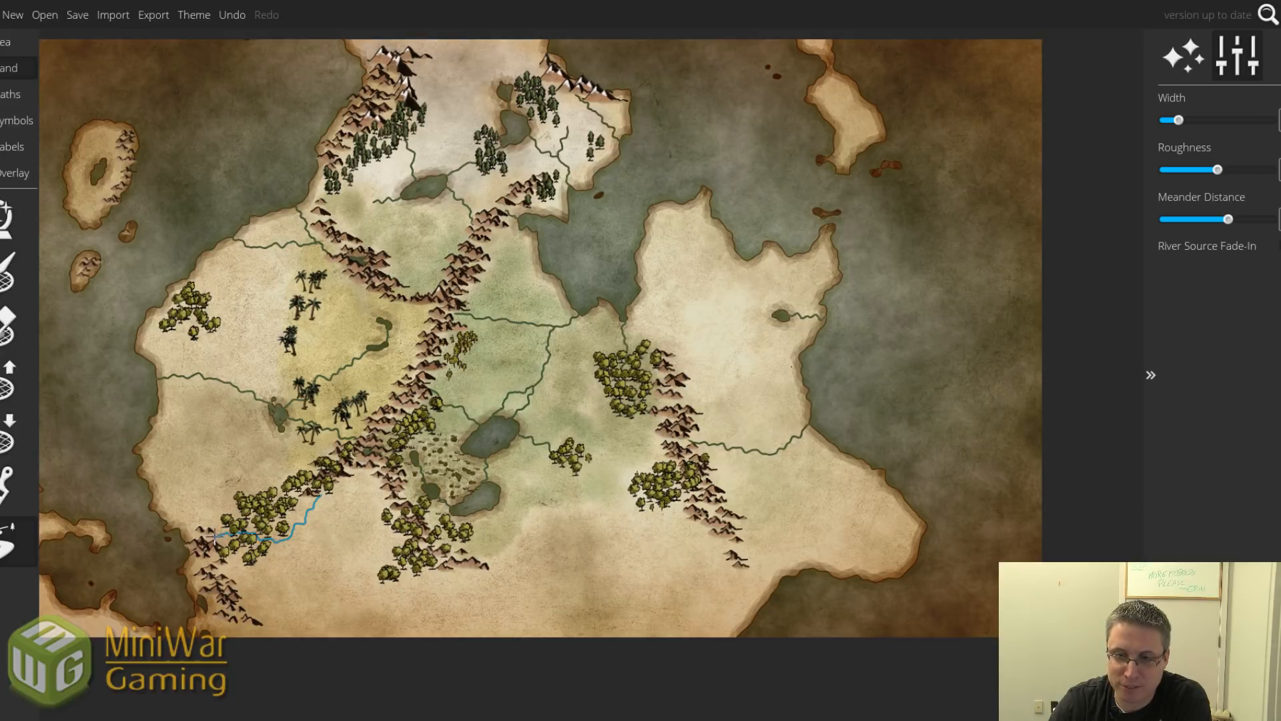
{"action": "left_click_drag", "start_coordinate": [207, 538], "coordinate": [204, 538]}
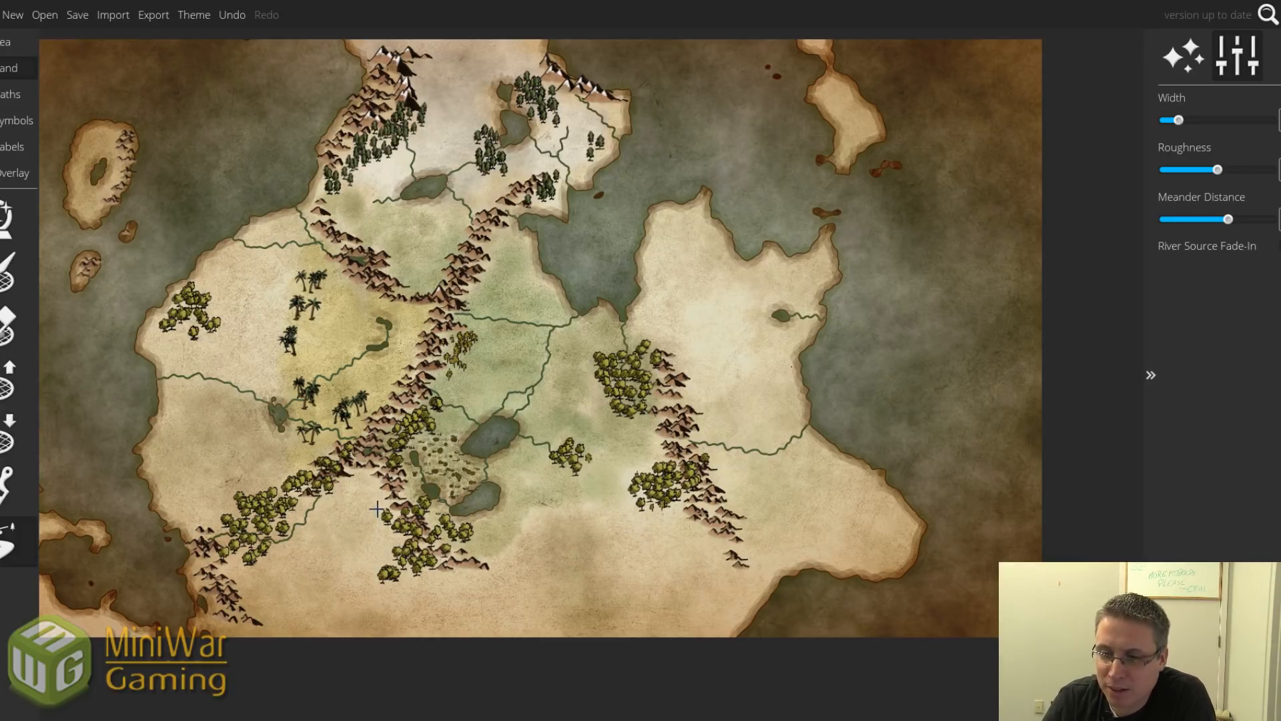
Switch to Lower Land and resize its brush with ] and [ for a small lake.
{"action": "left_click", "coordinate": [8, 434]}
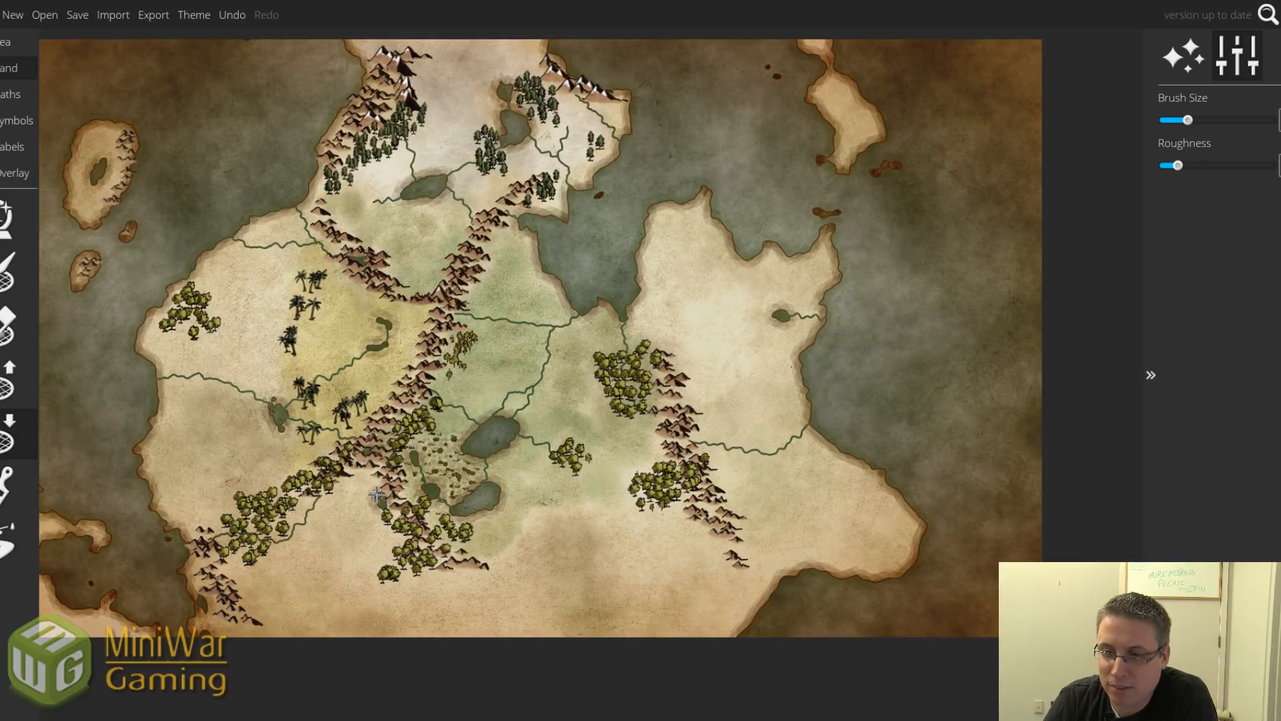
{"action": "key", "text": "bracketright"}
{"action": "key", "text": "bracketright"}
{"action": "key", "text": "bracketright"}
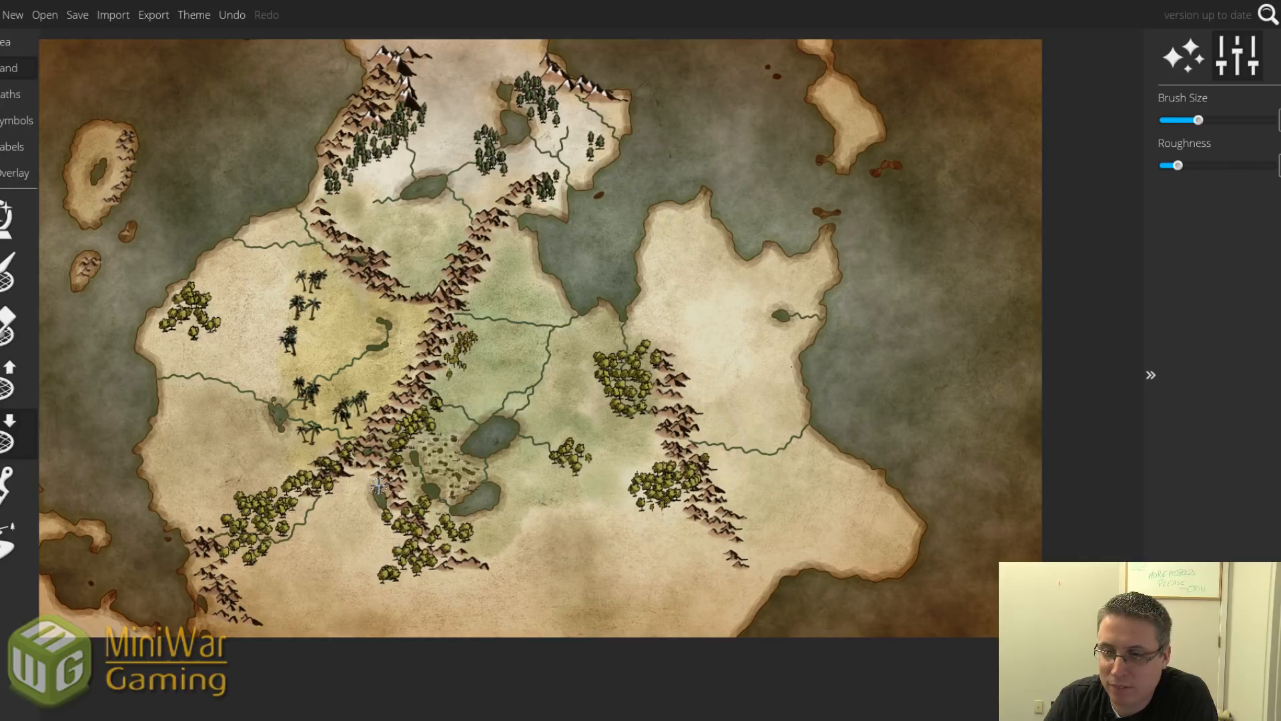
{"action": "key", "text": "bracketleft"}
{"action": "key", "text": "bracketleft"}
{"action": "key", "text": "bracketleft"}
{"action": "key", "text": "bracketleft"}
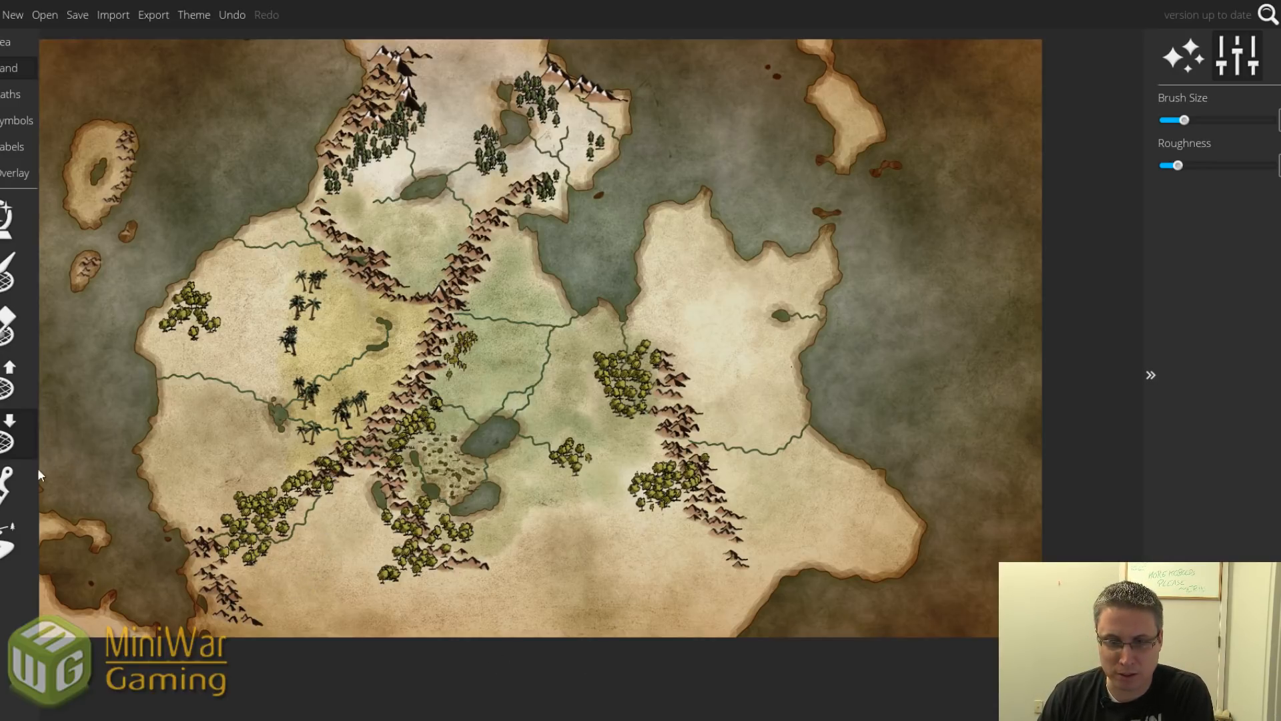
Paint faint green ground west of the lower lake with reduced brush opacity.
{"action": "left_click", "coordinate": [21, 479]}
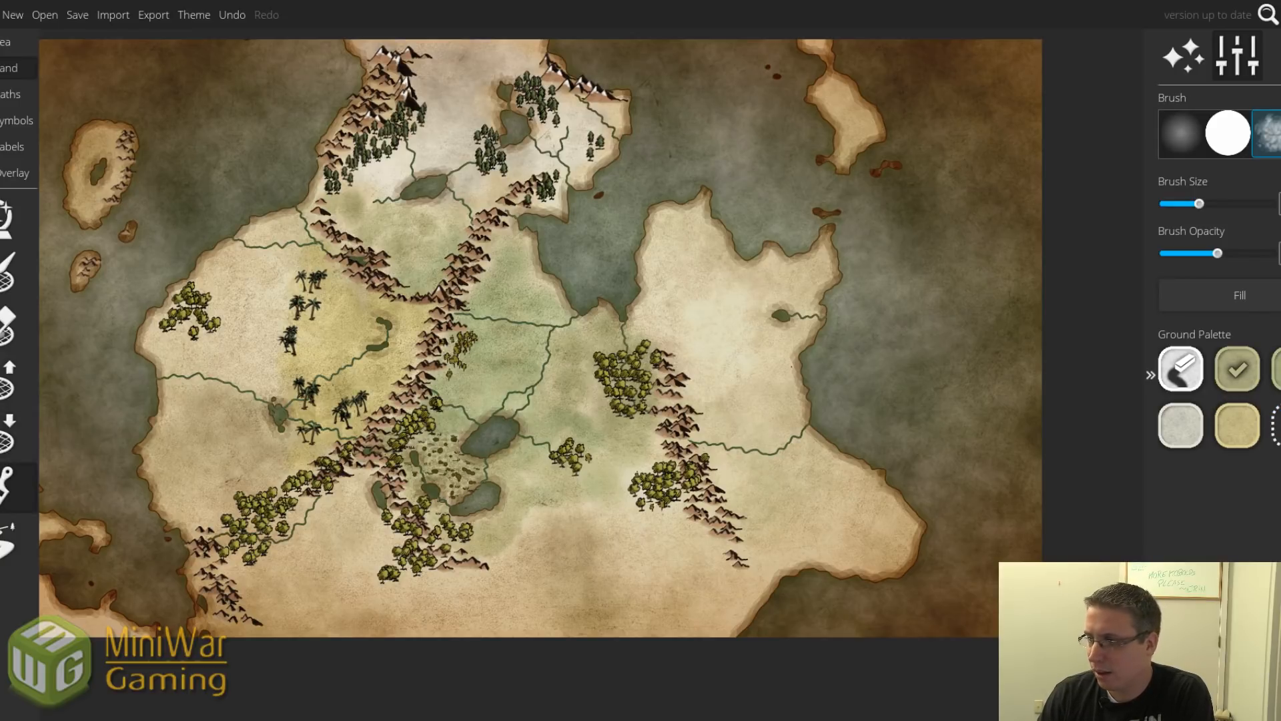
{"action": "left_click_drag", "start_coordinate": [1218, 253], "coordinate": [1185, 254]}
{"action": "mouse_move", "coordinate": [333, 507]}
{"action": "left_mouse_down"}
{"action": "mouse_move", "coordinate": [347, 483]}
{"action": "mouse_move", "coordinate": [351, 514]}
{"action": "mouse_move", "coordinate": [387, 544]}
{"action": "mouse_move", "coordinate": [355, 554]}
{"action": "mouse_move", "coordinate": [328, 513]}
{"action": "mouse_move", "coordinate": [306, 512]}
{"action": "mouse_move", "coordinate": [327, 559]}
{"action": "mouse_move", "coordinate": [370, 581]}
{"action": "mouse_move", "coordinate": [306, 591]}
{"action": "mouse_move", "coordinate": [285, 545]}
{"action": "mouse_move", "coordinate": [335, 579]}
{"action": "mouse_move", "coordinate": [309, 569]}
{"action": "mouse_move", "coordinate": [317, 580]}
{"action": "mouse_move", "coordinate": [397, 589]}
{"action": "mouse_move", "coordinate": [254, 584]}
{"action": "mouse_move", "coordinate": [195, 495]}
{"action": "mouse_move", "coordinate": [249, 463]}
{"action": "mouse_move", "coordinate": [228, 420]}
{"action": "mouse_move", "coordinate": [260, 439]}
{"action": "mouse_move", "coordinate": [214, 464]}
{"action": "mouse_move", "coordinate": [235, 426]}
{"action": "mouse_move", "coordinate": [186, 466]}
{"action": "mouse_move", "coordinate": [184, 432]}
{"action": "mouse_move", "coordinate": [189, 494]}
{"action": "mouse_move", "coordinate": [224, 451]}
{"action": "mouse_move", "coordinate": [289, 463]}
{"action": "mouse_move", "coordinate": [171, 531]}
{"action": "mouse_move", "coordinate": [163, 426]}
{"action": "mouse_move", "coordinate": [187, 391]}
{"action": "left_mouse_up"}
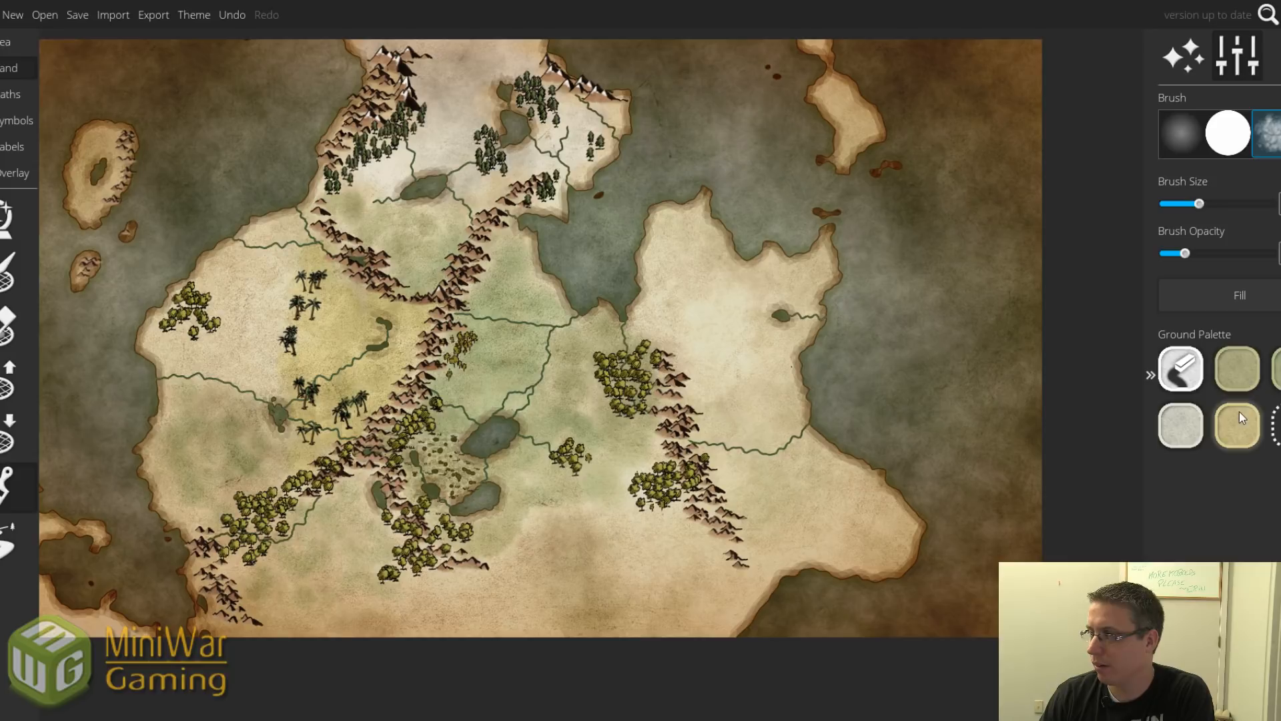
{"action": "left_click_drag", "start_coordinate": [1184, 257], "coordinate": [1176, 254]}
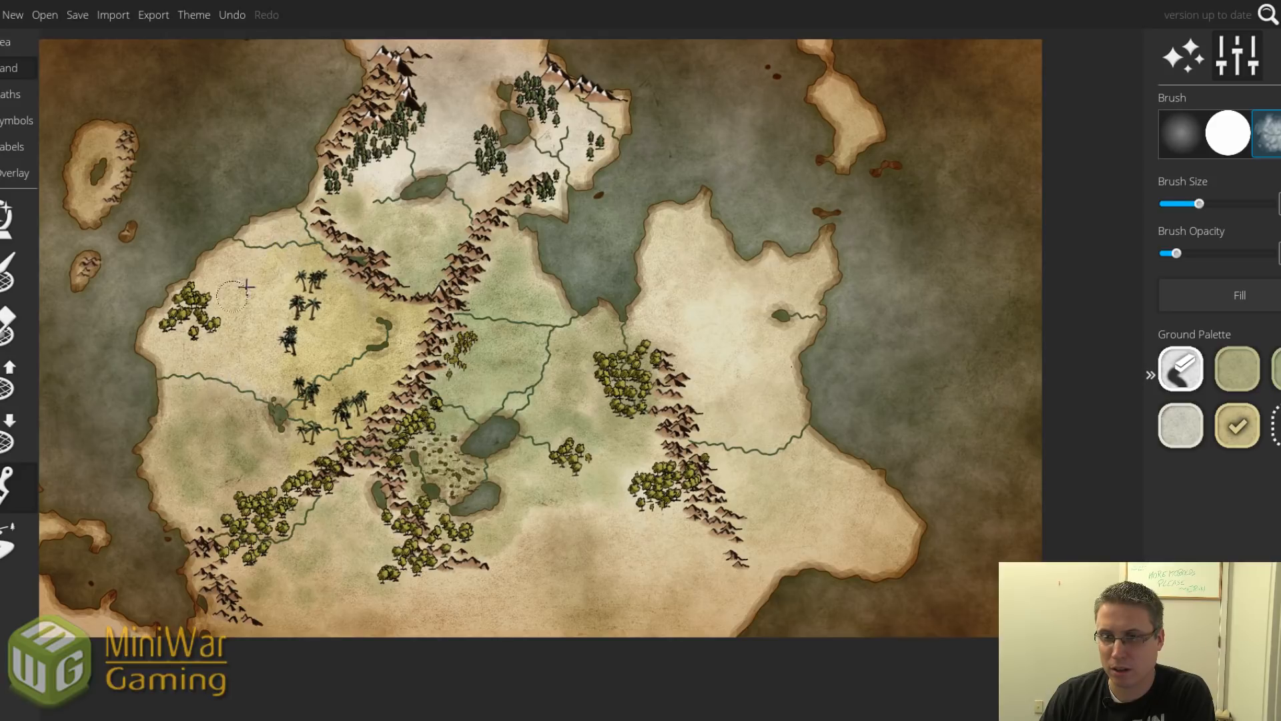
Tint the eastern landmass with a greener ground colour.
{"action": "left_click", "coordinate": [1239, 370]}
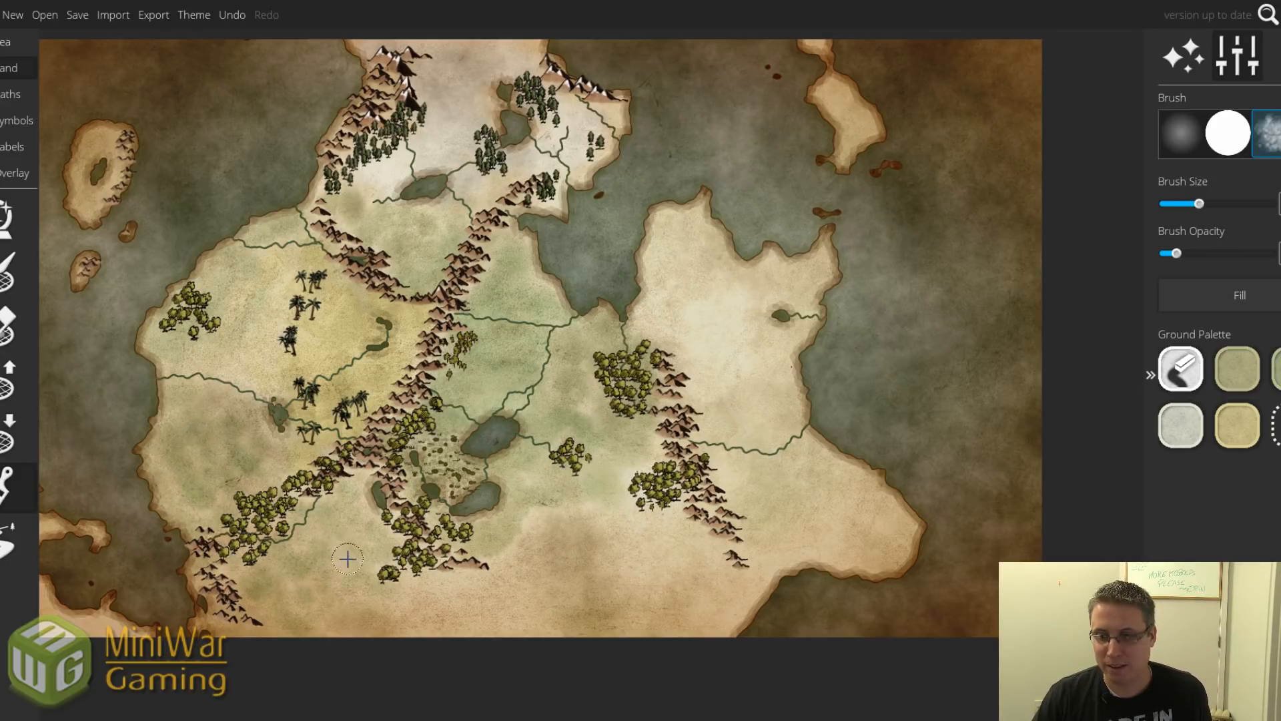
{"action": "scroll", "coordinate": [345, 581], "scroll_direction": "up", "scroll_amount": 3}
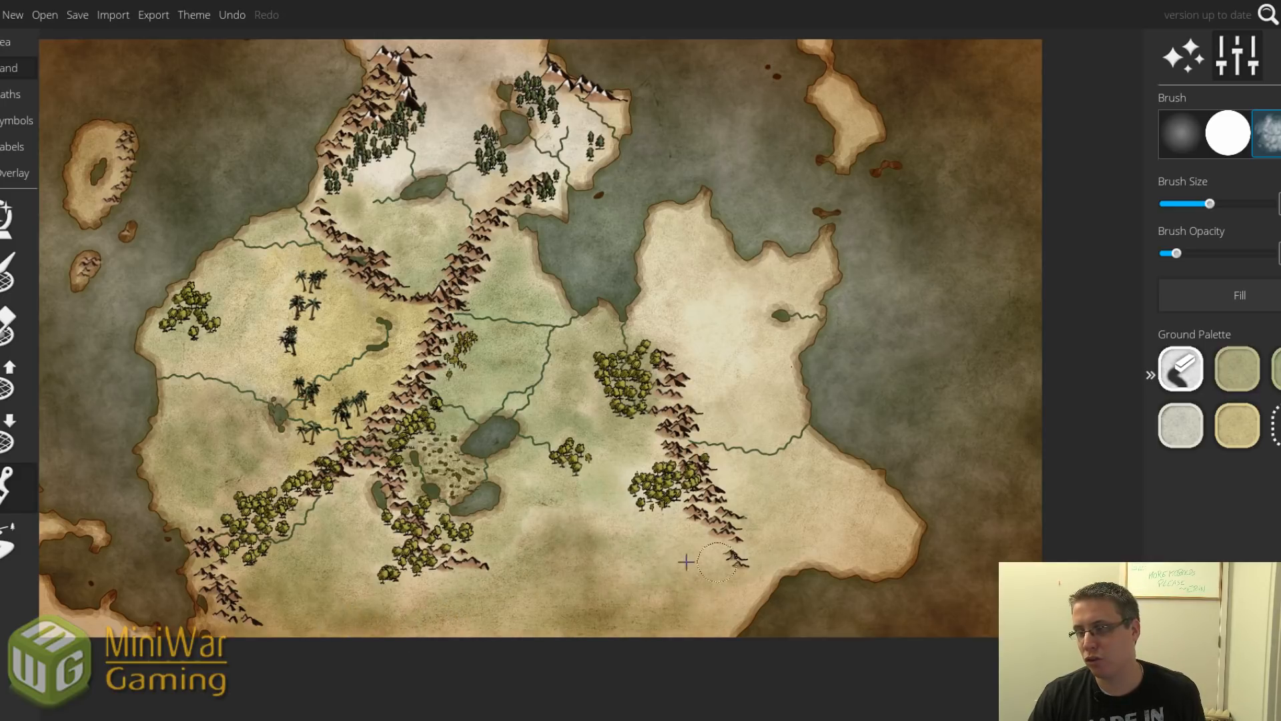
{"action": "mouse_move", "coordinate": [884, 494]}
{"action": "left_mouse_down"}
{"action": "mouse_move", "coordinate": [740, 407]}
{"action": "mouse_move", "coordinate": [744, 294]}
{"action": "mouse_move", "coordinate": [776, 274]}
{"action": "mouse_move", "coordinate": [705, 329]}
{"action": "mouse_move", "coordinate": [698, 391]}
{"action": "mouse_move", "coordinate": [670, 313]}
{"action": "mouse_move", "coordinate": [700, 265]}
{"action": "mouse_move", "coordinate": [738, 332]}
{"action": "mouse_move", "coordinate": [786, 347]}
{"action": "mouse_move", "coordinate": [807, 327]}
{"action": "left_mouse_up"}
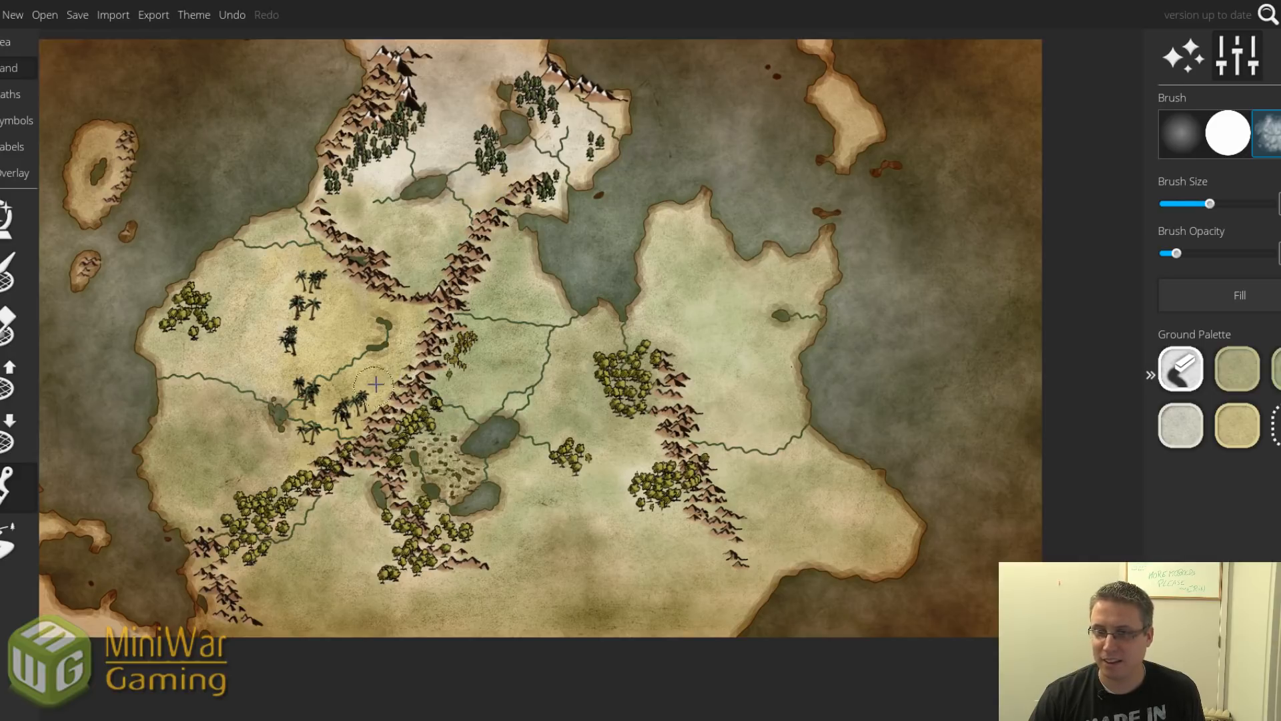
Raise brush opacity, paint olive ground on the western islands, and green the southeastern plain.
{"action": "left_click", "coordinate": [1238, 425]}
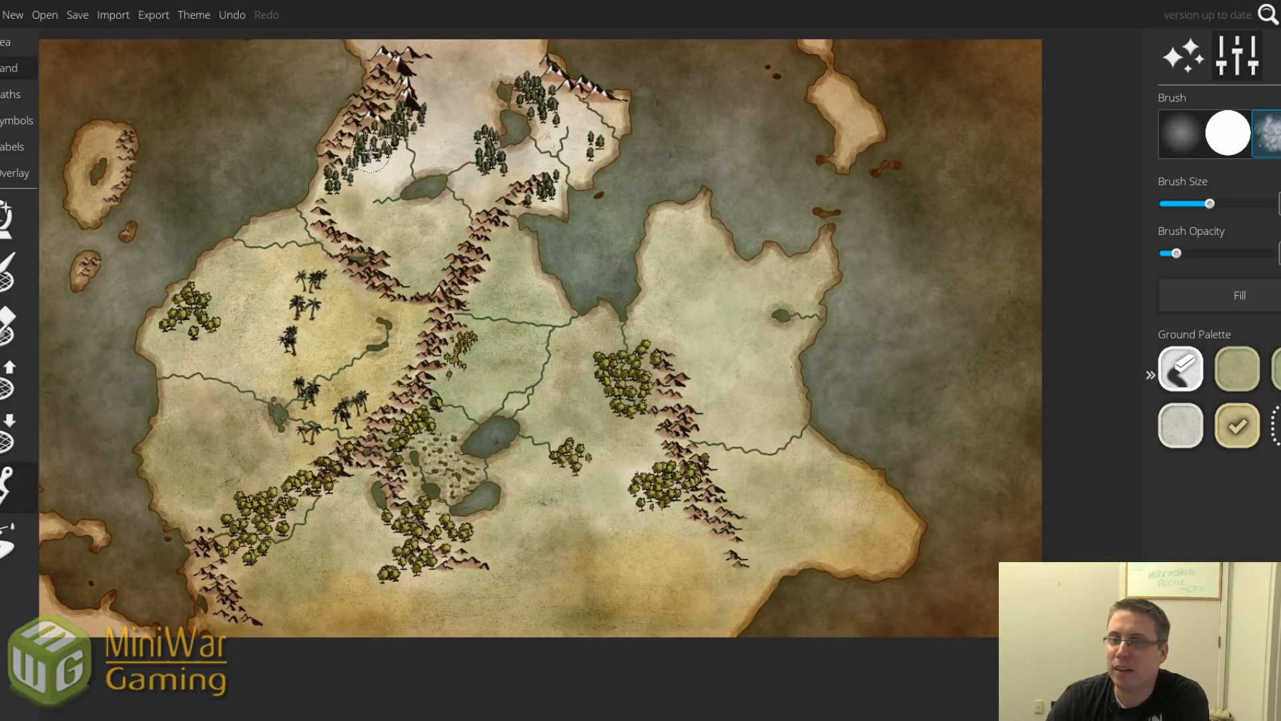
{"action": "left_click", "coordinate": [1189, 415]}
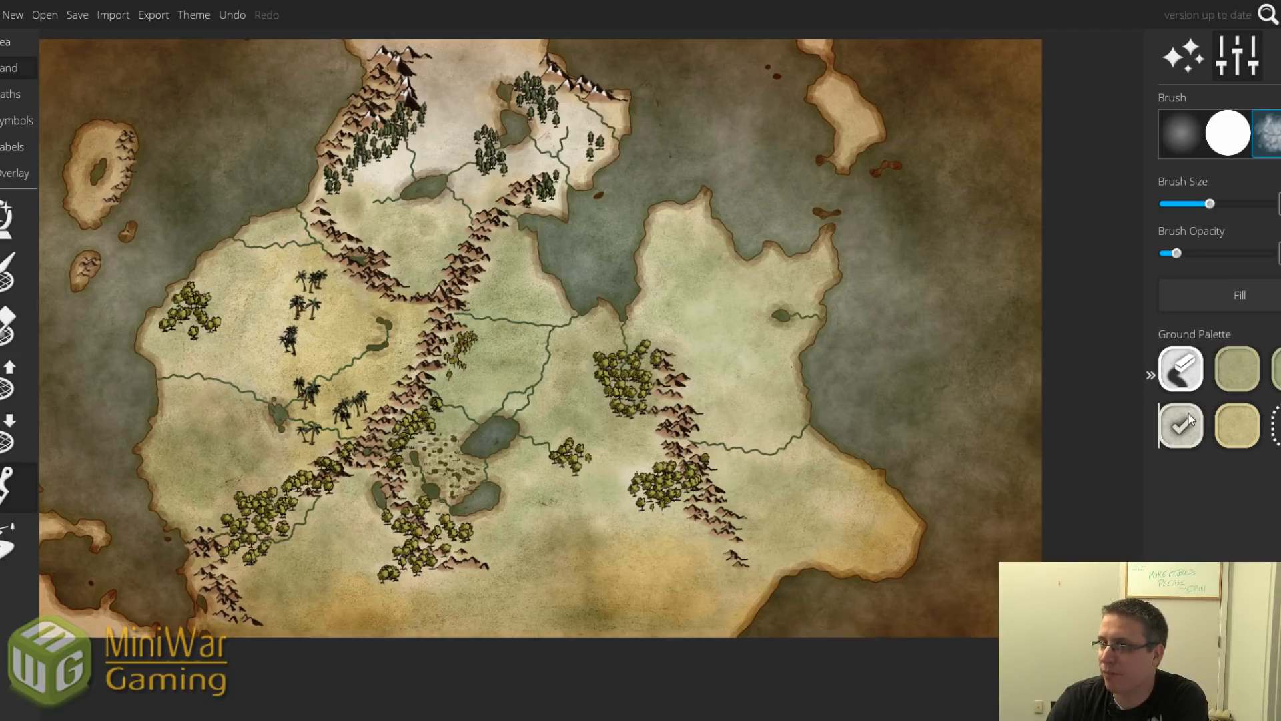
{"action": "left_click_drag", "start_coordinate": [1177, 253], "coordinate": [1201, 254]}
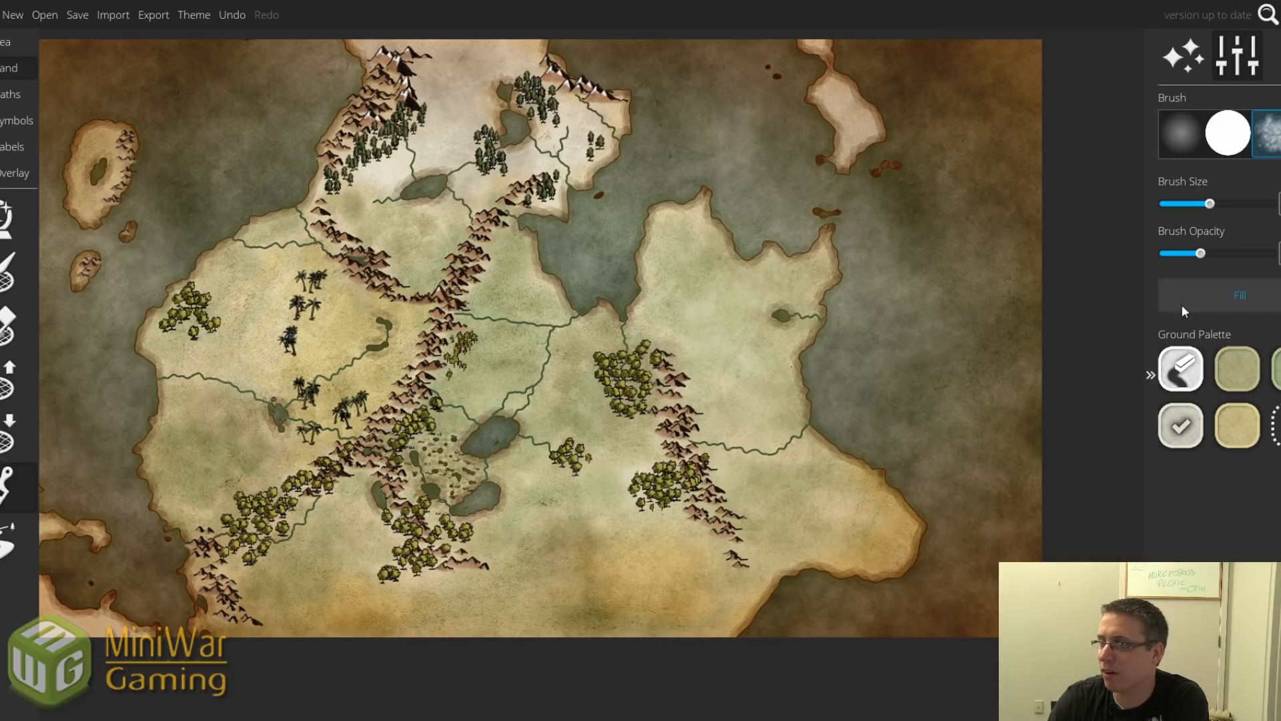
{"action": "left_click_drag", "start_coordinate": [1200, 254], "coordinate": [1238, 257]}
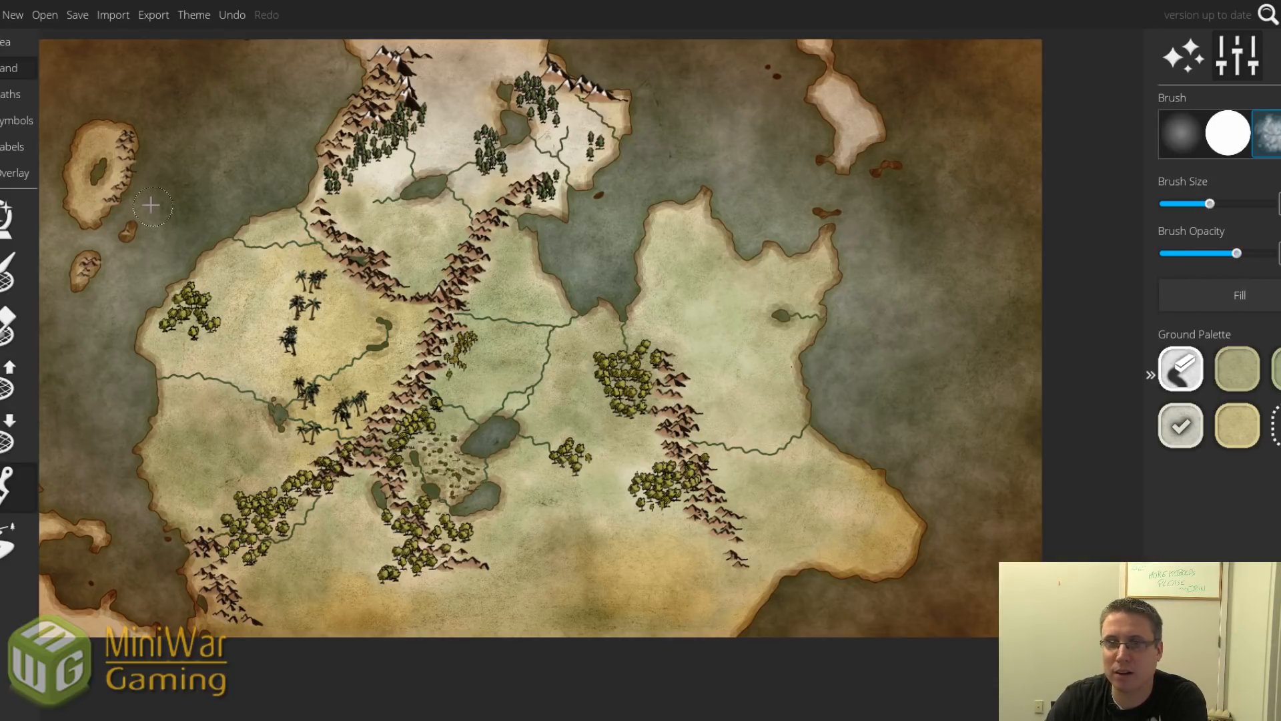
{"action": "left_click", "coordinate": [1237, 368]}
{"action": "mouse_move", "coordinate": [94, 175]}
{"action": "left_mouse_down"}
{"action": "mouse_move", "coordinate": [90, 160]}
{"action": "mouse_move", "coordinate": [98, 178]}
{"action": "left_mouse_up"}
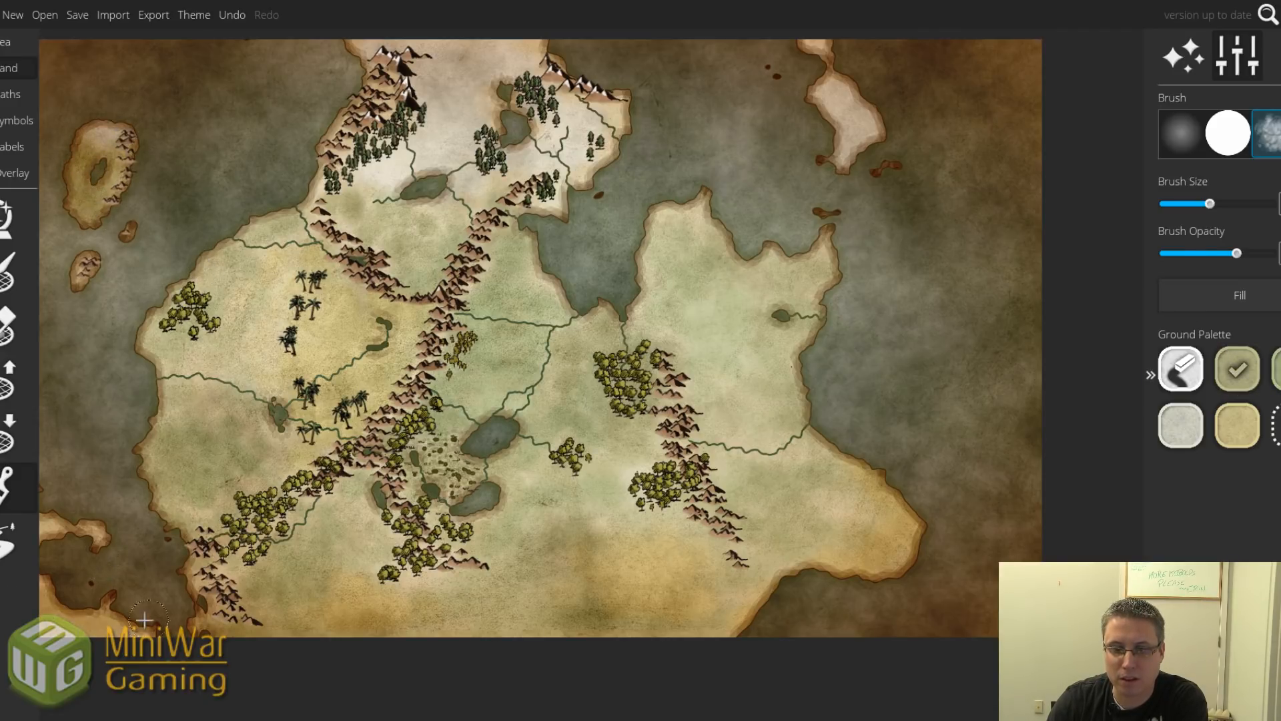
{"action": "mouse_move", "coordinate": [48, 511]}
{"action": "left_mouse_down"}
{"action": "mouse_move", "coordinate": [92, 522]}
{"action": "mouse_move", "coordinate": [78, 538]}
{"action": "left_mouse_up"}
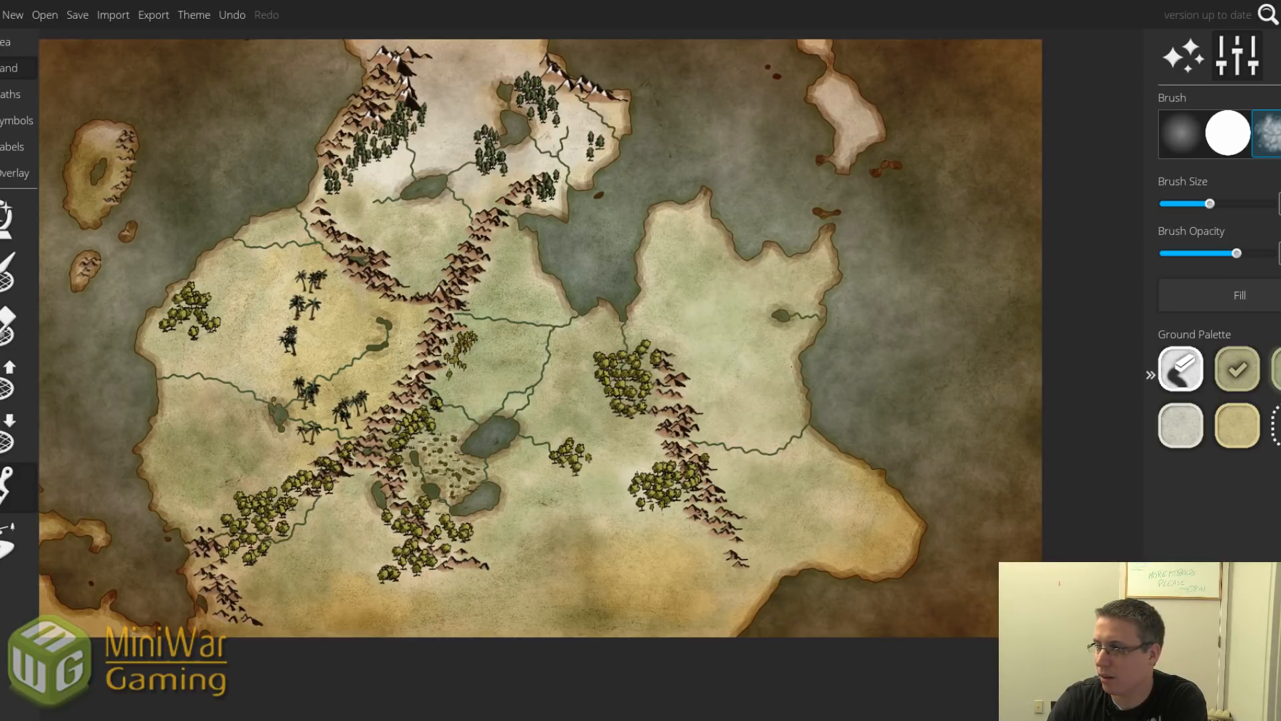
{"action": "left_click", "coordinate": [1277, 374]}
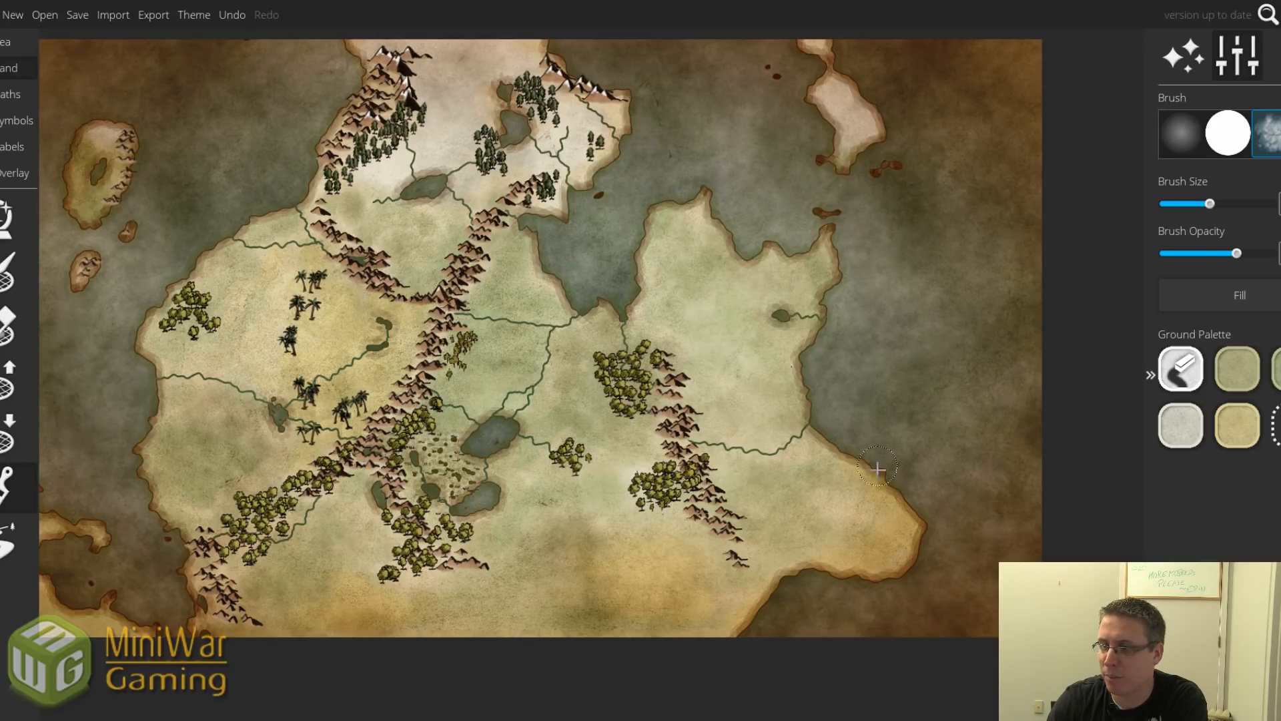
{"action": "mouse_move", "coordinate": [843, 503]}
{"action": "left_mouse_down"}
{"action": "mouse_move", "coordinate": [845, 462]}
{"action": "mouse_move", "coordinate": [663, 457]}
{"action": "mouse_move", "coordinate": [806, 483]}
{"action": "mouse_move", "coordinate": [770, 471]}
{"action": "left_mouse_up"}
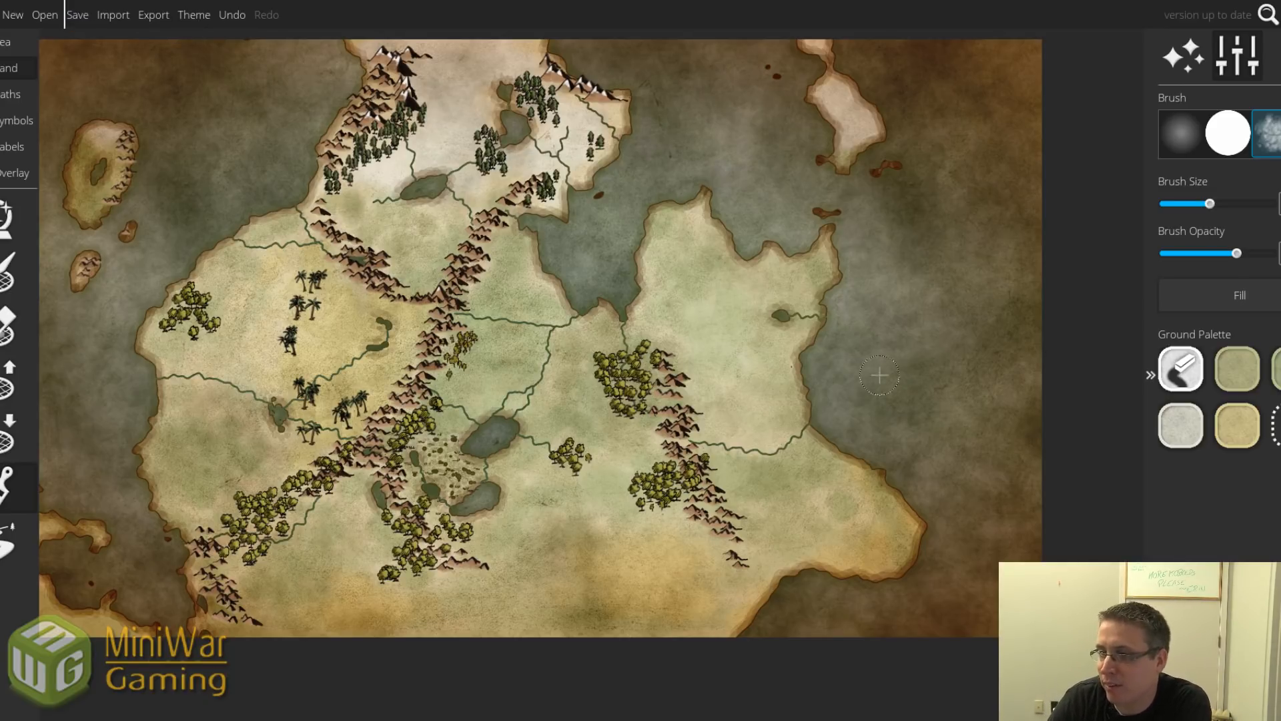
Stamp brown mountain symbols on the northeastern peninsula and a large lone peak on the eastern plain.
{"action": "left_click", "coordinate": [21, 118]}
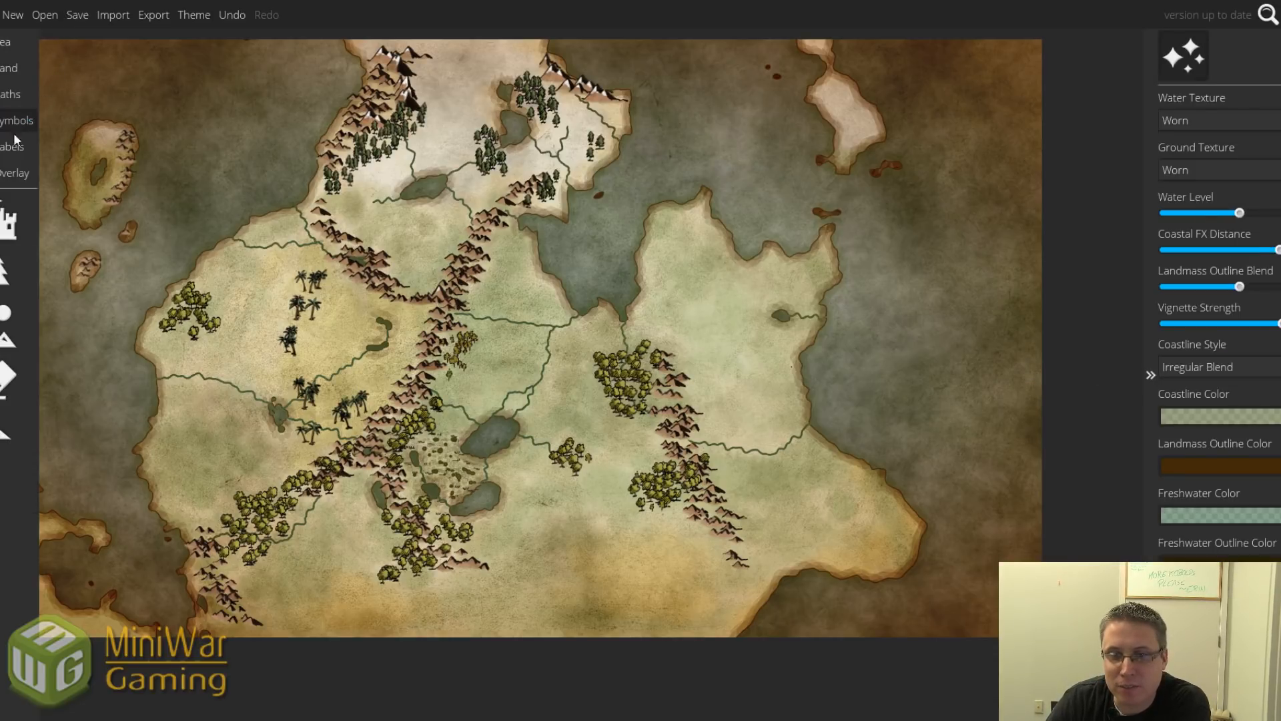
{"action": "left_click", "coordinate": [6, 324]}
{"action": "left_click", "coordinate": [1231, 270]}
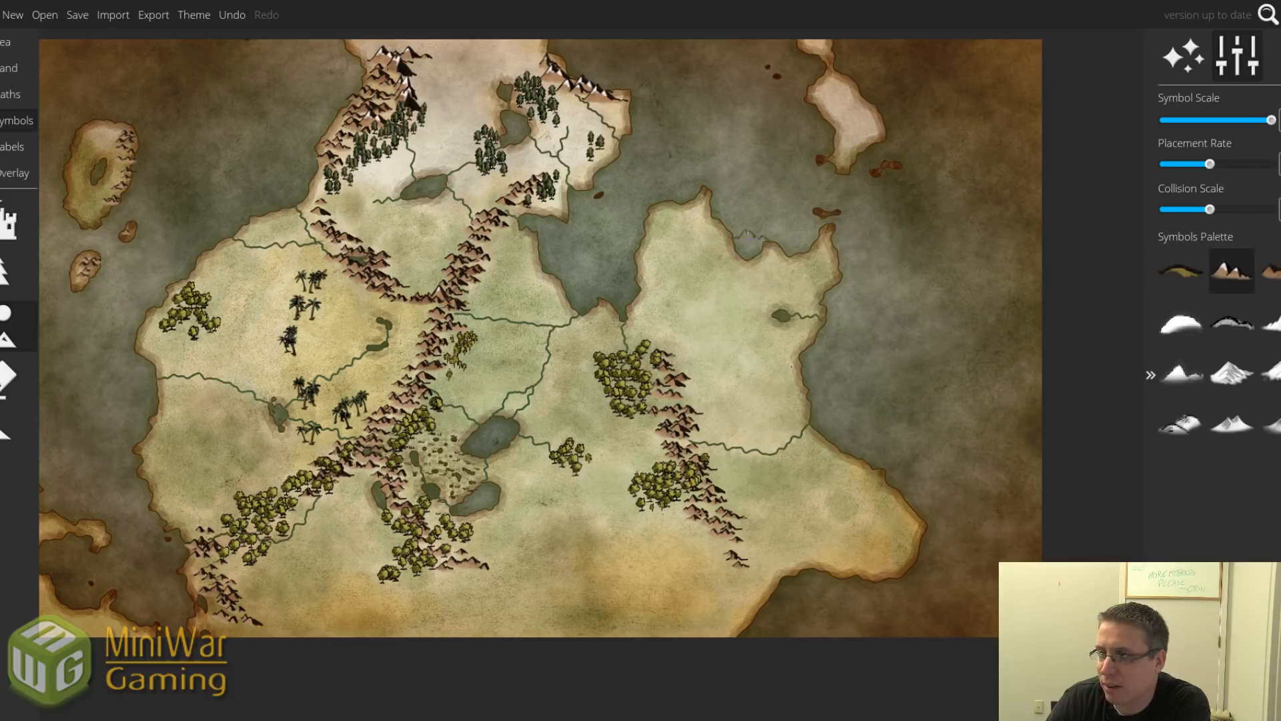
{"action": "left_click", "coordinate": [694, 219]}
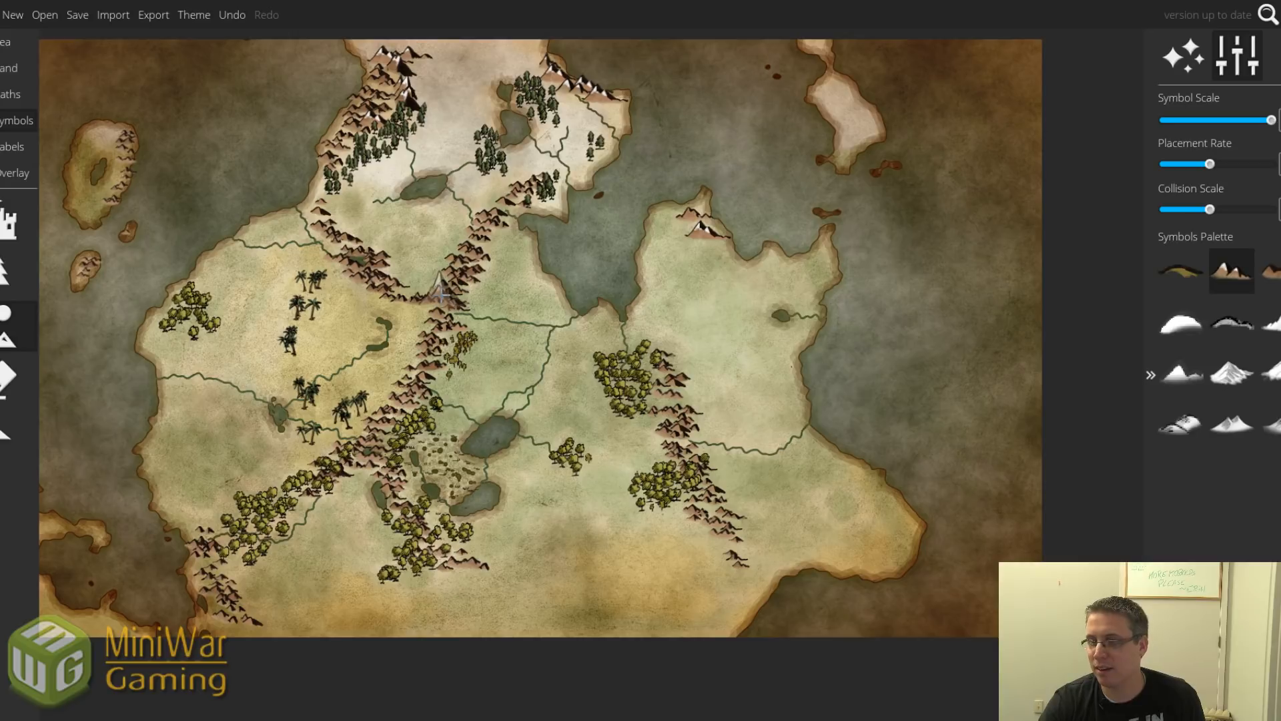
{"action": "left_click", "coordinate": [693, 287]}
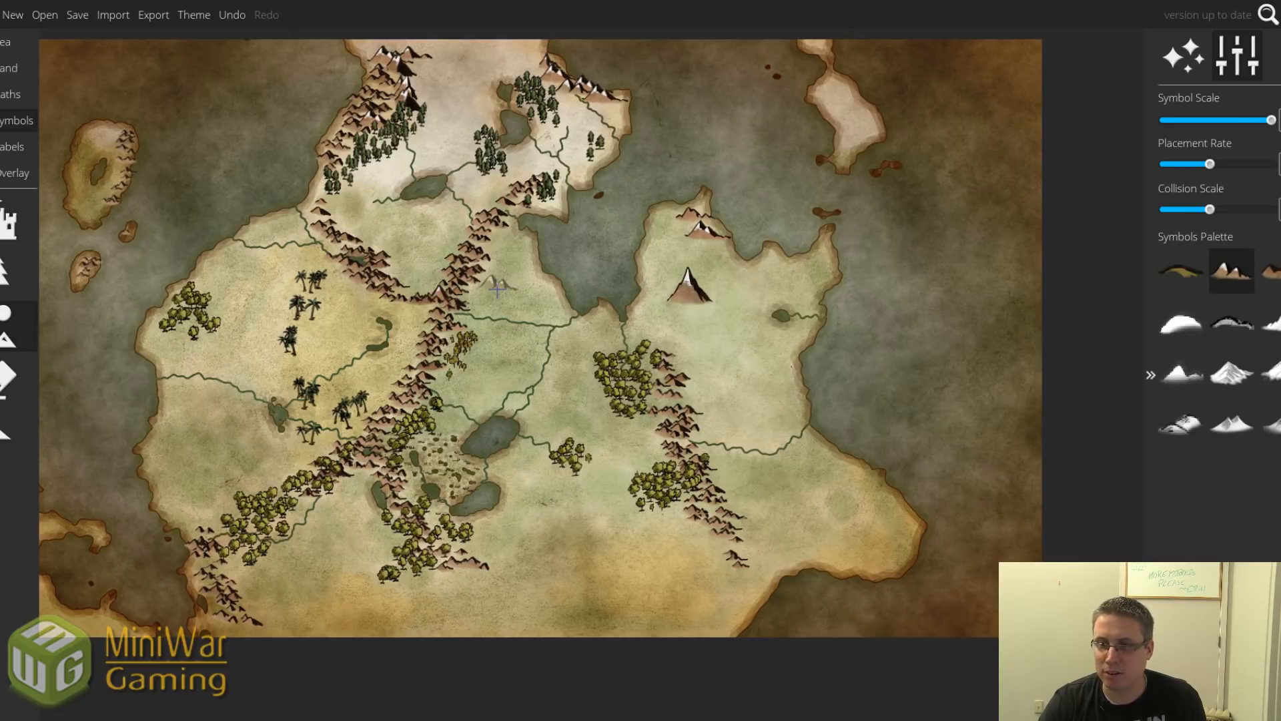
{"action": "scroll", "coordinate": [497, 287], "scroll_direction": "down", "scroll_amount": 1}
{"action": "scroll", "coordinate": [498, 287], "scroll_direction": "down", "scroll_amount": 2}
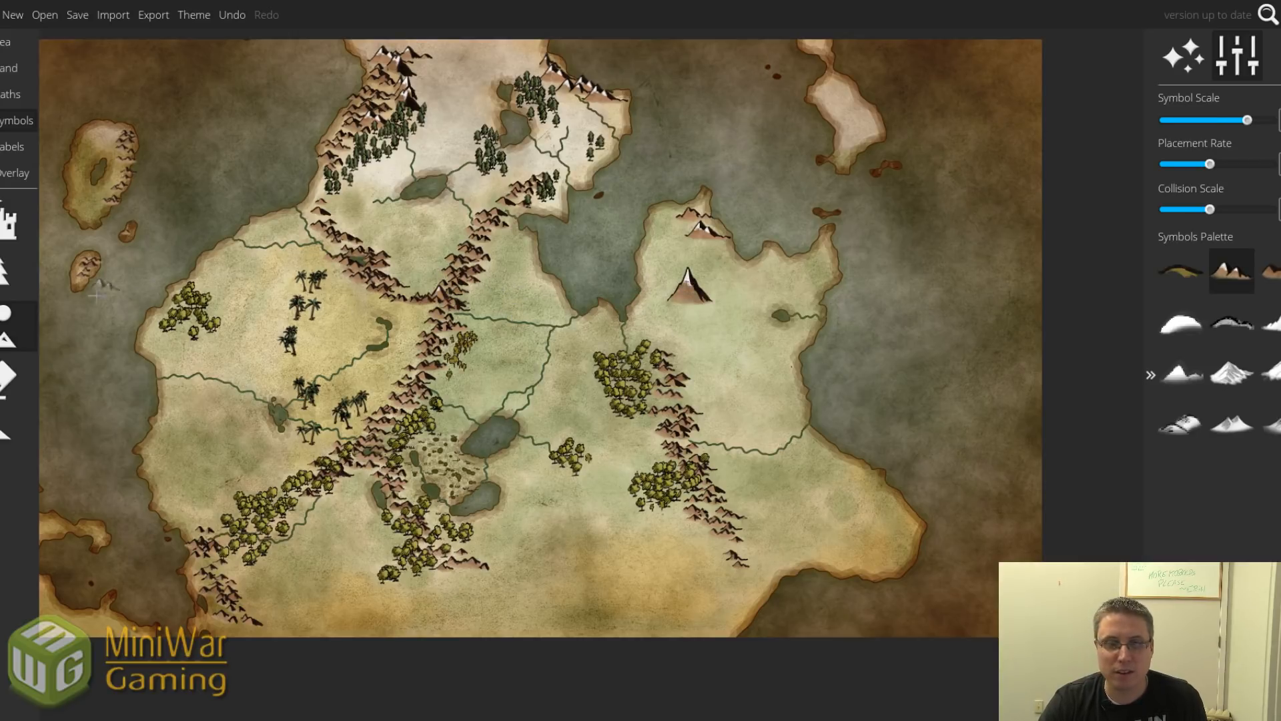
Erase the mountains where the two central ranges meet.
{"action": "left_click", "coordinate": [11, 376]}
{"action": "scroll", "coordinate": [427, 290], "scroll_direction": "up", "scroll_amount": 4}
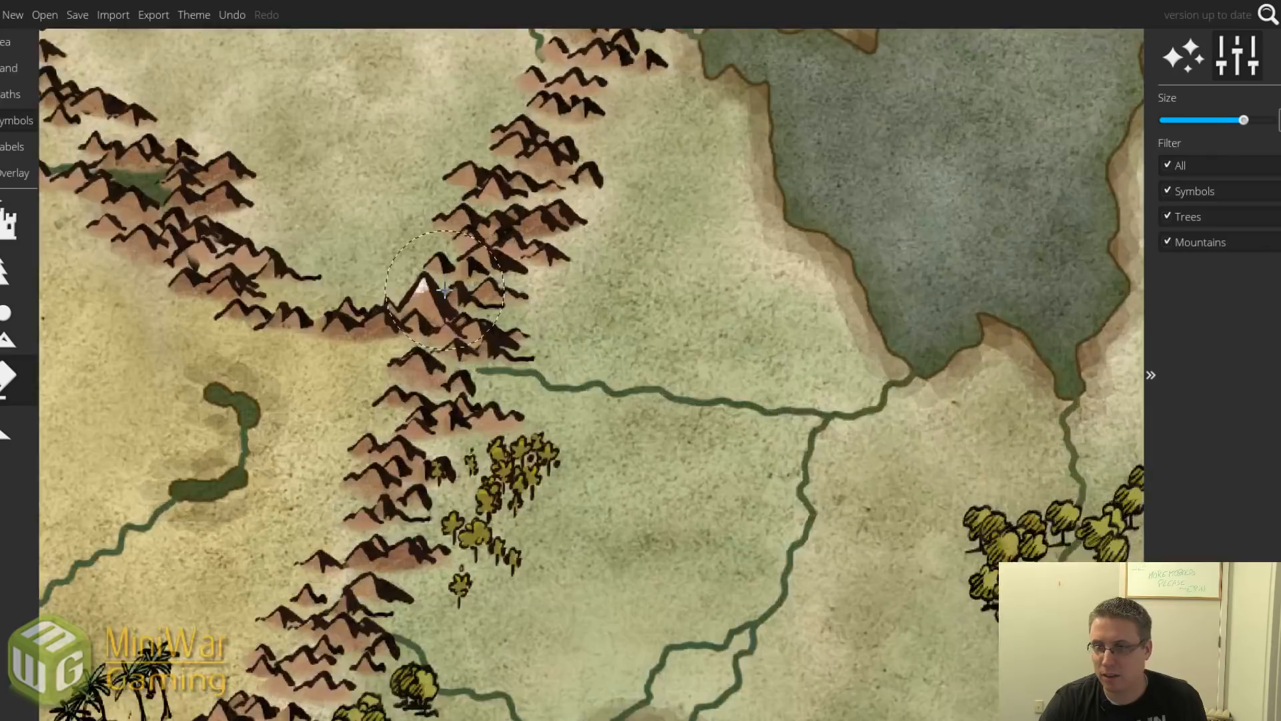
{"action": "scroll", "coordinate": [430, 289], "scroll_direction": "down", "scroll_amount": 5}
{"action": "scroll", "coordinate": [419, 286], "scroll_direction": "up", "scroll_amount": 5}
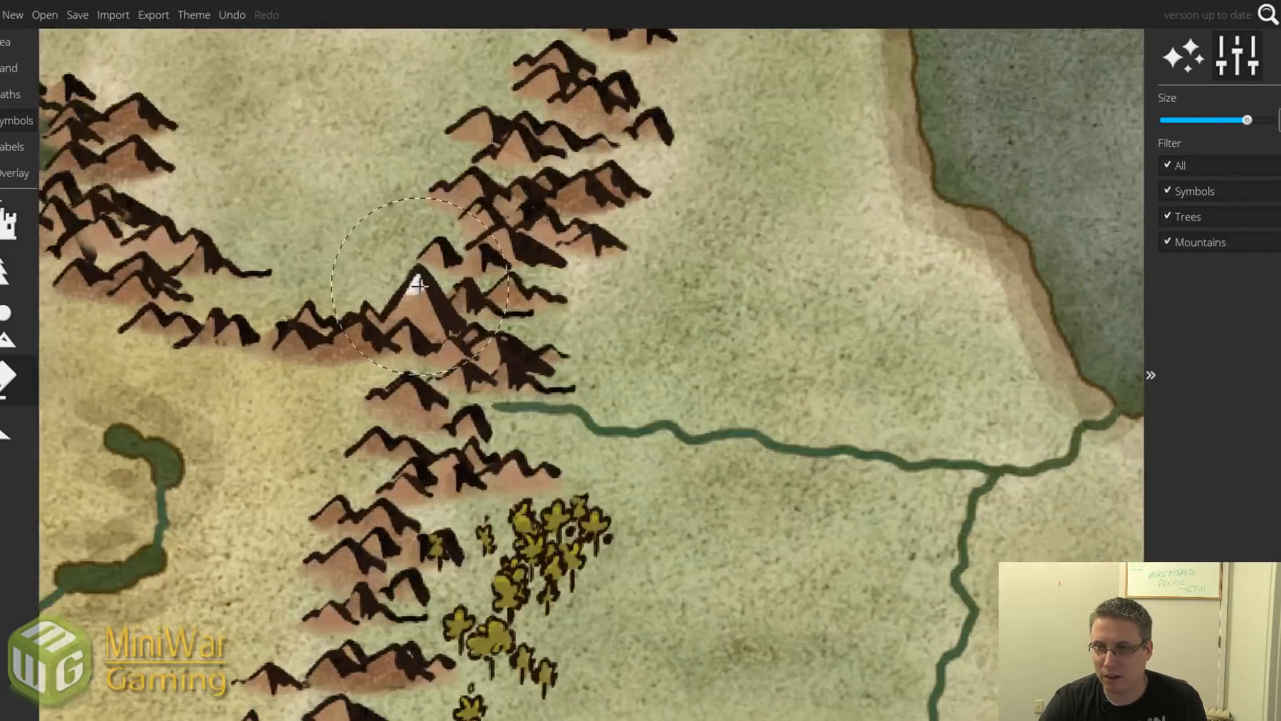
{"action": "scroll", "coordinate": [419, 286], "scroll_direction": "down", "scroll_amount": 5}
{"action": "scroll", "coordinate": [419, 286], "scroll_direction": "down", "scroll_amount": 3}
{"action": "left_click", "coordinate": [417, 287]}
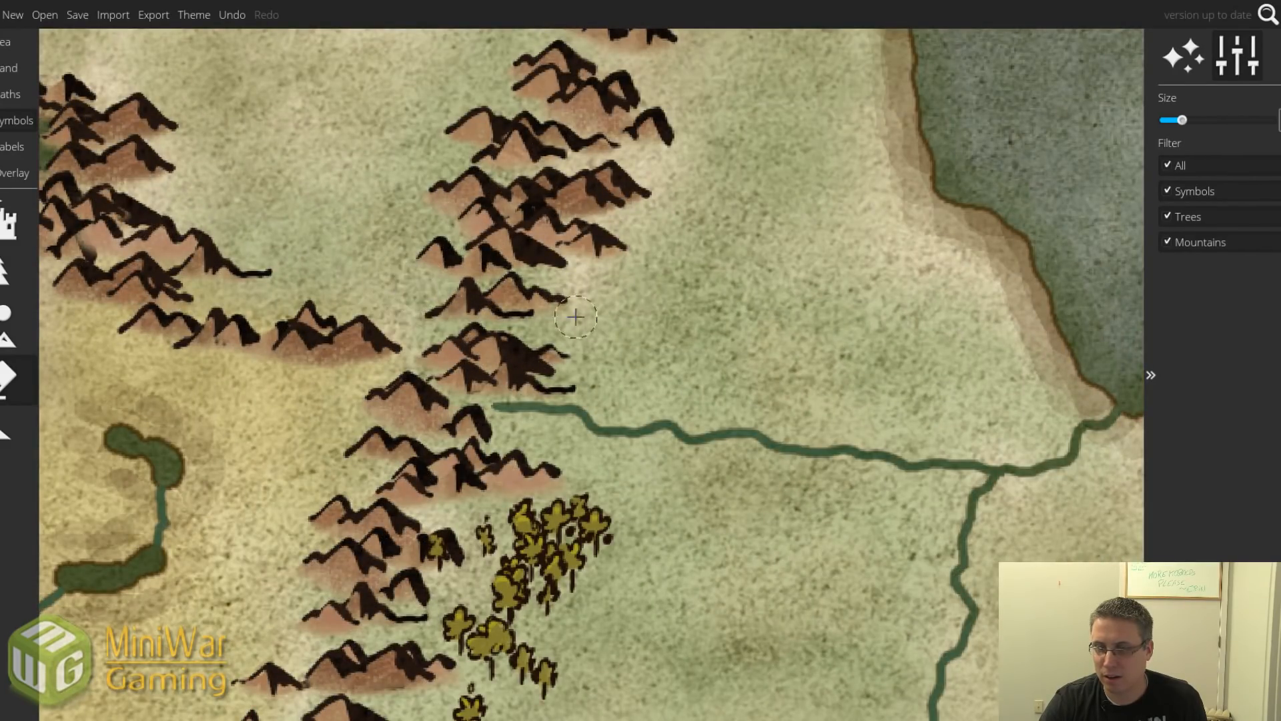
Move the large lone peak into the central range gap and recentre the map.
{"action": "left_click", "coordinate": [6, 434]}
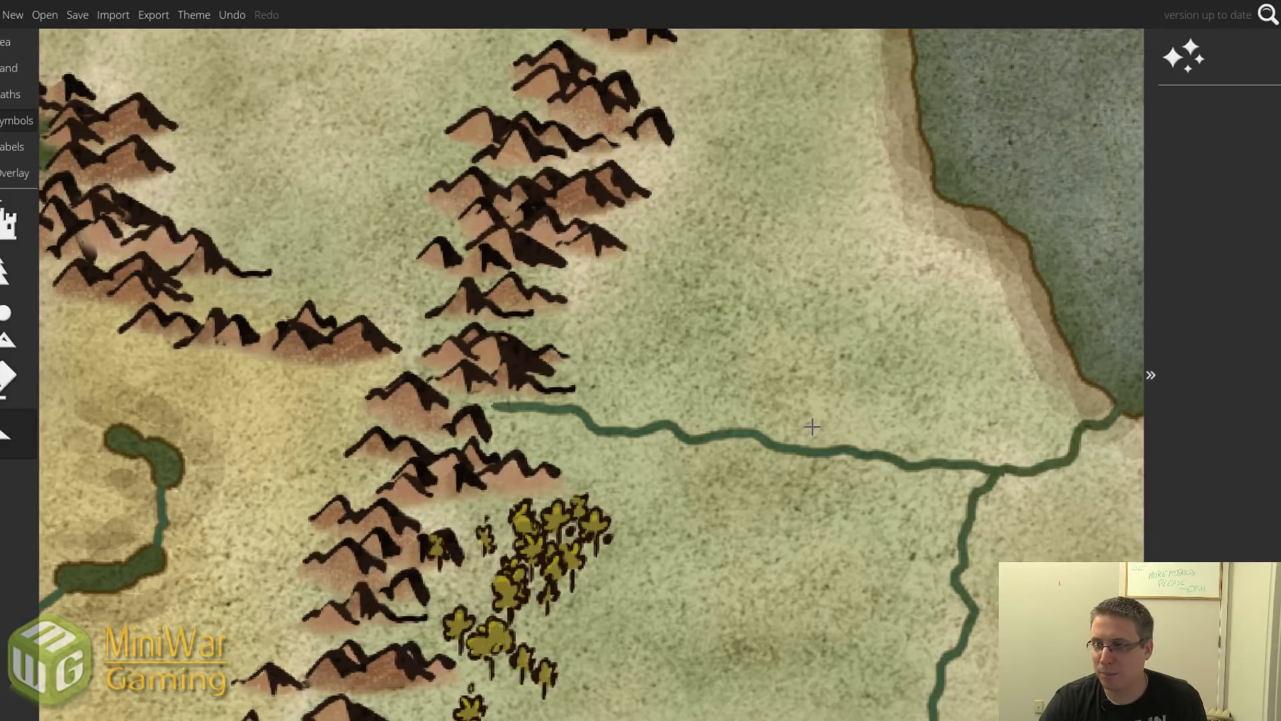
{"action": "scroll", "coordinate": [811, 426], "scroll_direction": "down", "scroll_amount": 5}
{"action": "left_click_drag", "start_coordinate": [1082, 382], "coordinate": [719, 394]}
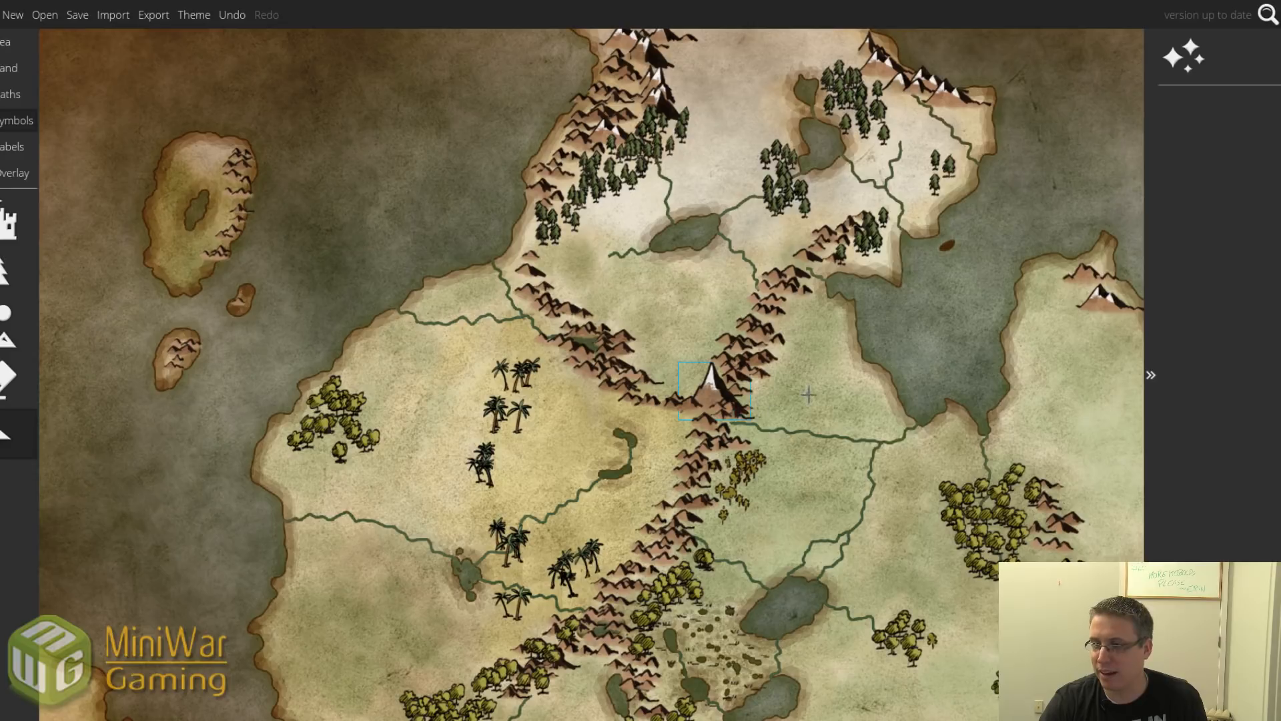
{"action": "scroll", "coordinate": [851, 394], "scroll_direction": "down", "scroll_amount": 2}
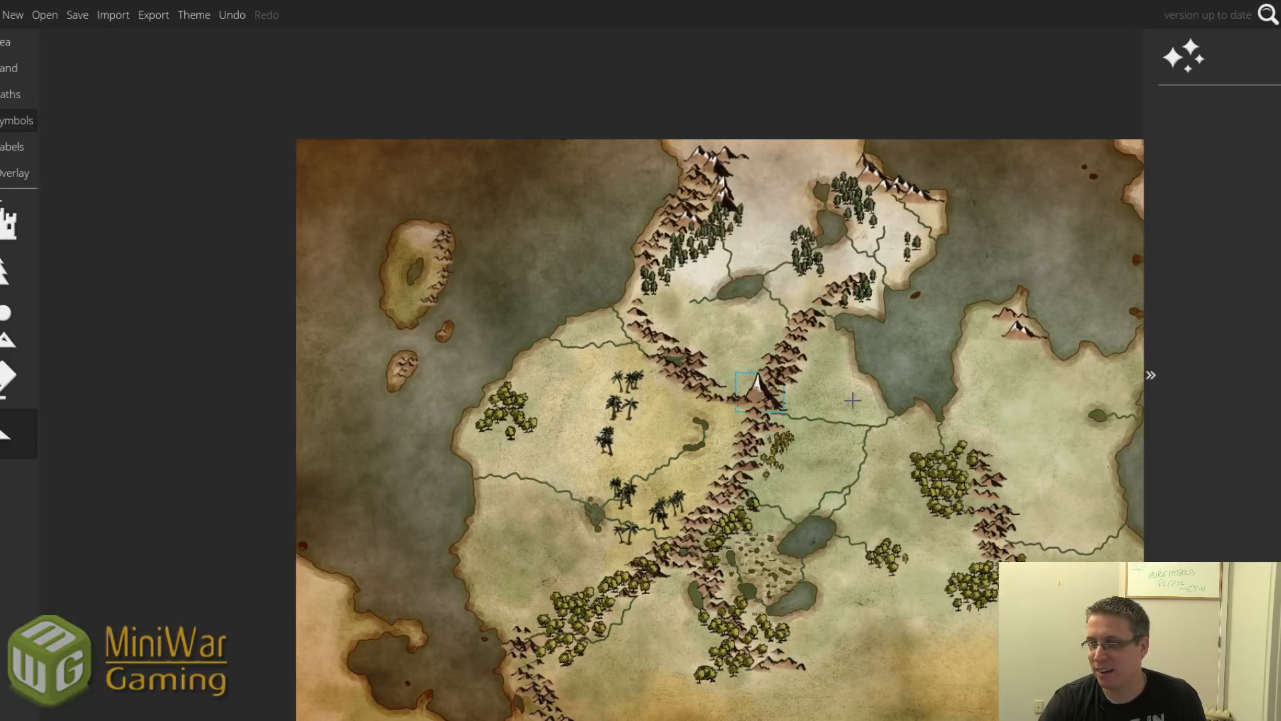
{"action": "left_click_drag", "start_coordinate": [853, 401], "coordinate": [646, 334]}
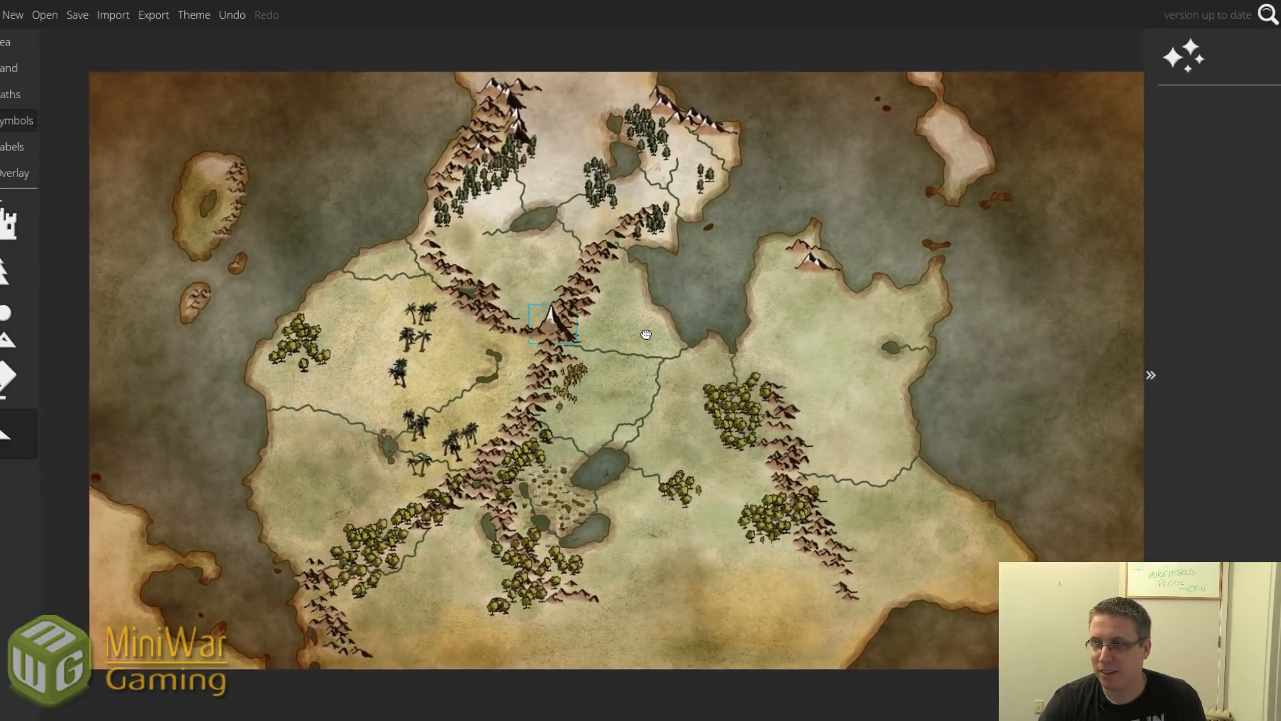
Place four brown mountains on the northeastern peninsula.
{"action": "left_click", "coordinate": [4, 337]}
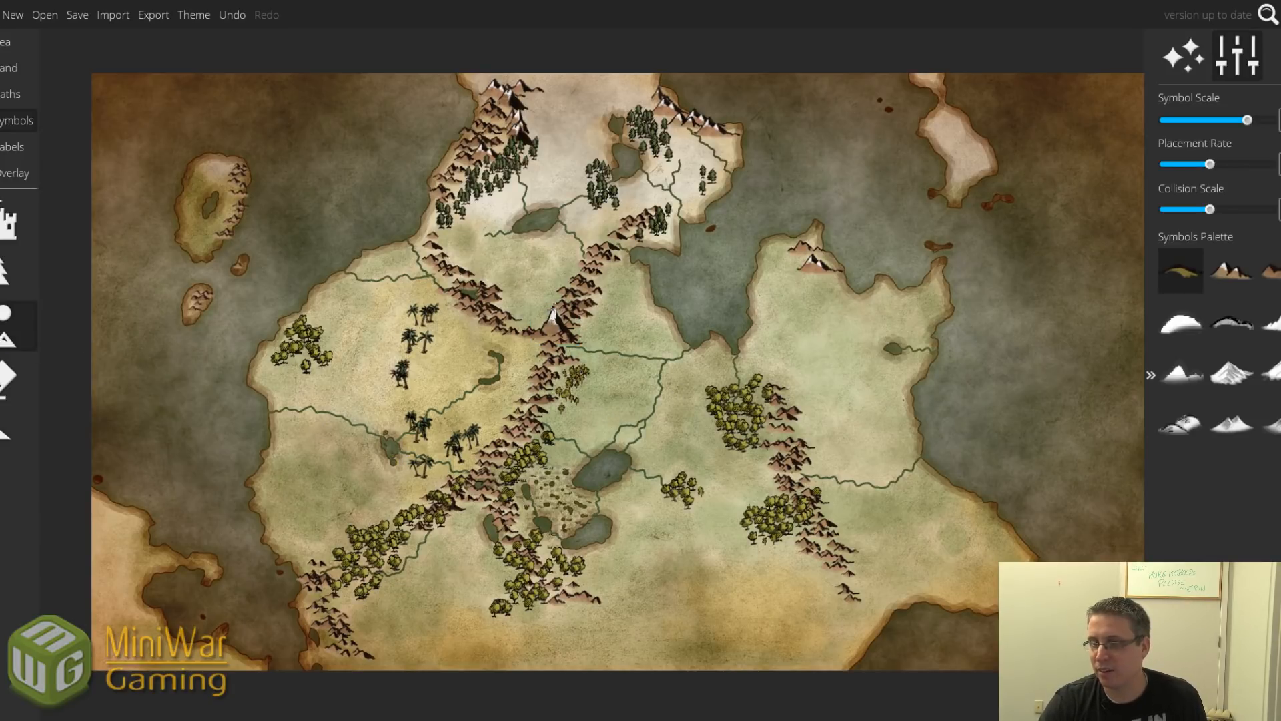
{"action": "left_click", "coordinate": [1233, 274]}
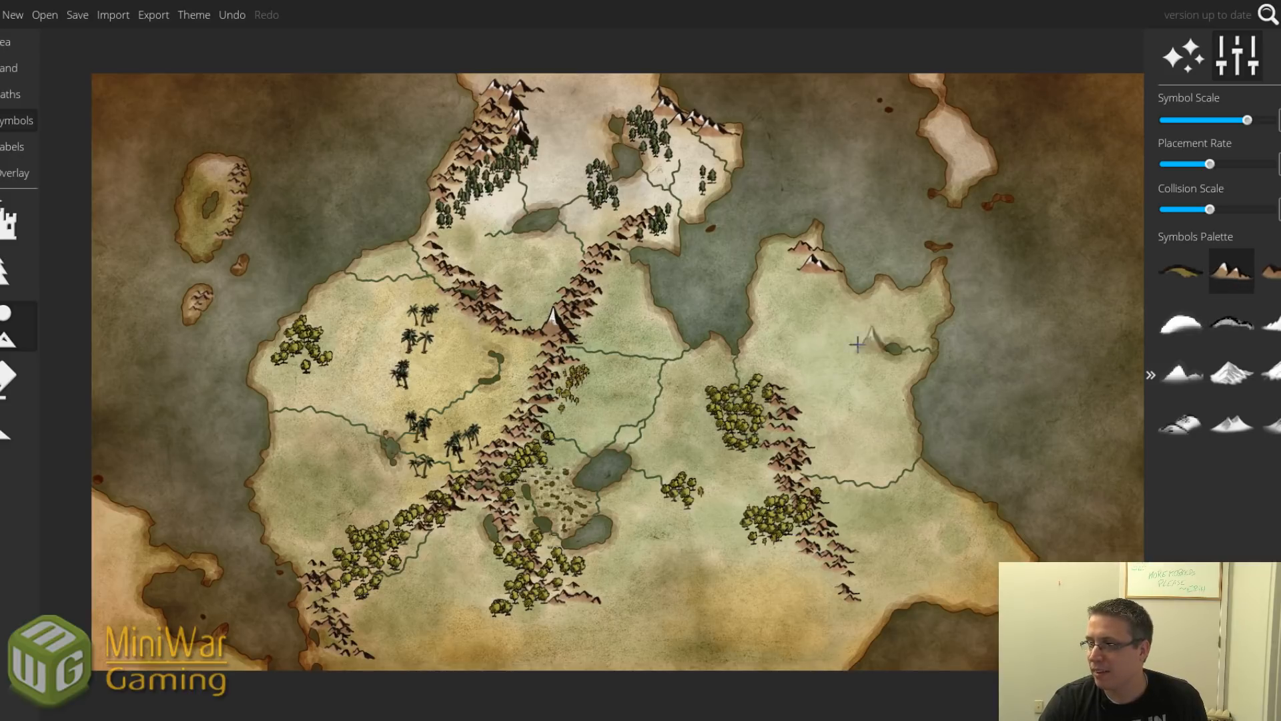
{"action": "left_click", "coordinate": [787, 252]}
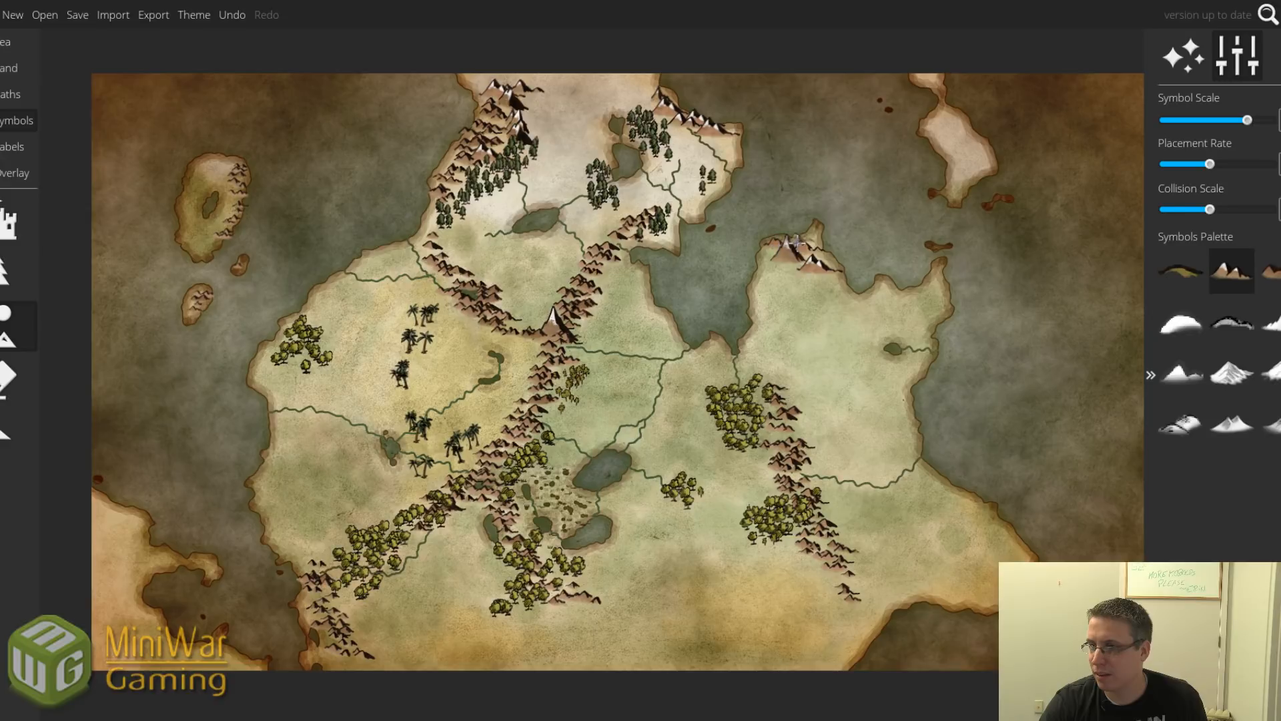
{"action": "left_click", "coordinate": [804, 241]}
{"action": "left_click", "coordinate": [773, 265]}
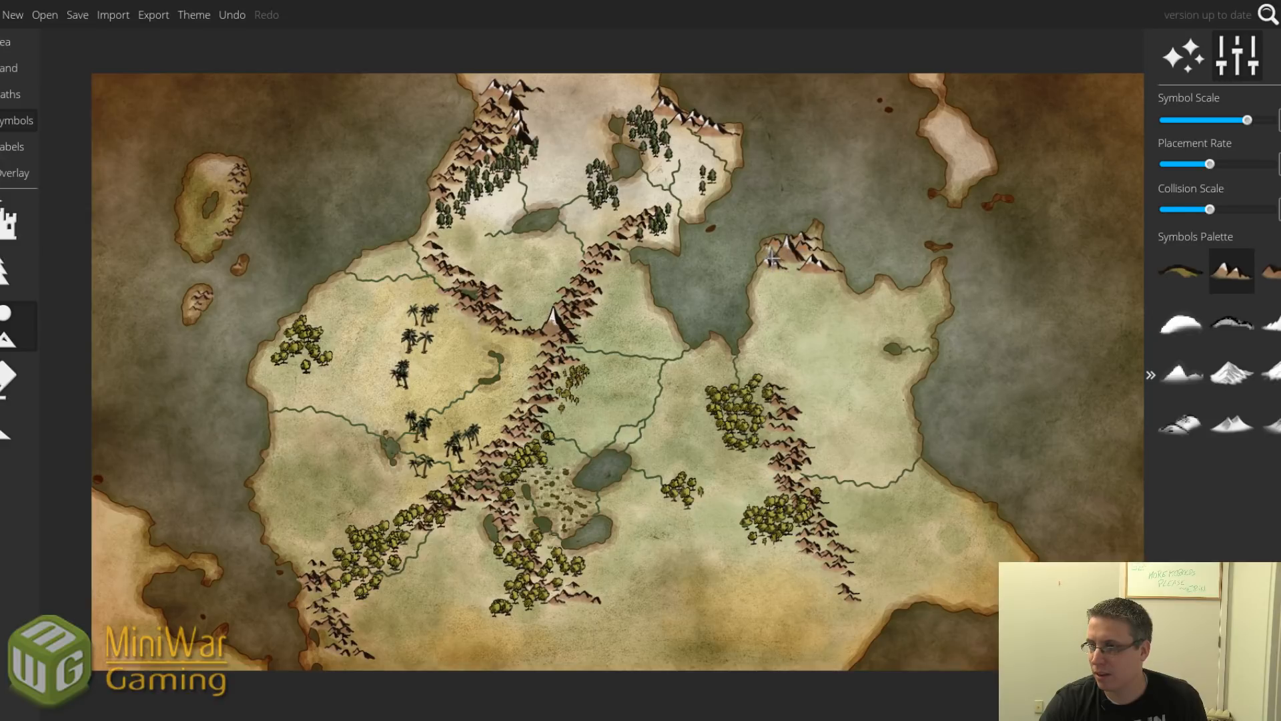
{"action": "left_click", "coordinate": [816, 258]}
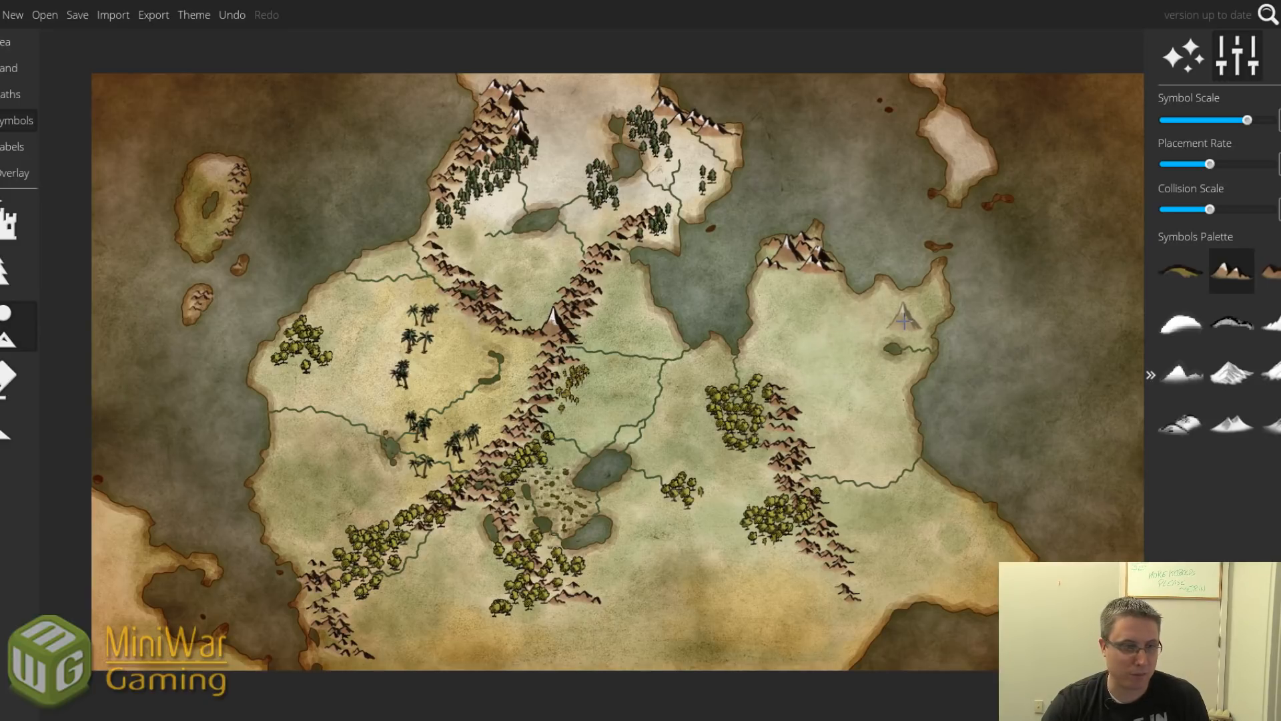
Undo a stray mountain line, then add the small third mountain symbol below the northern peaks.
{"action": "left_click_drag", "start_coordinate": [834, 338], "coordinate": [852, 406]}
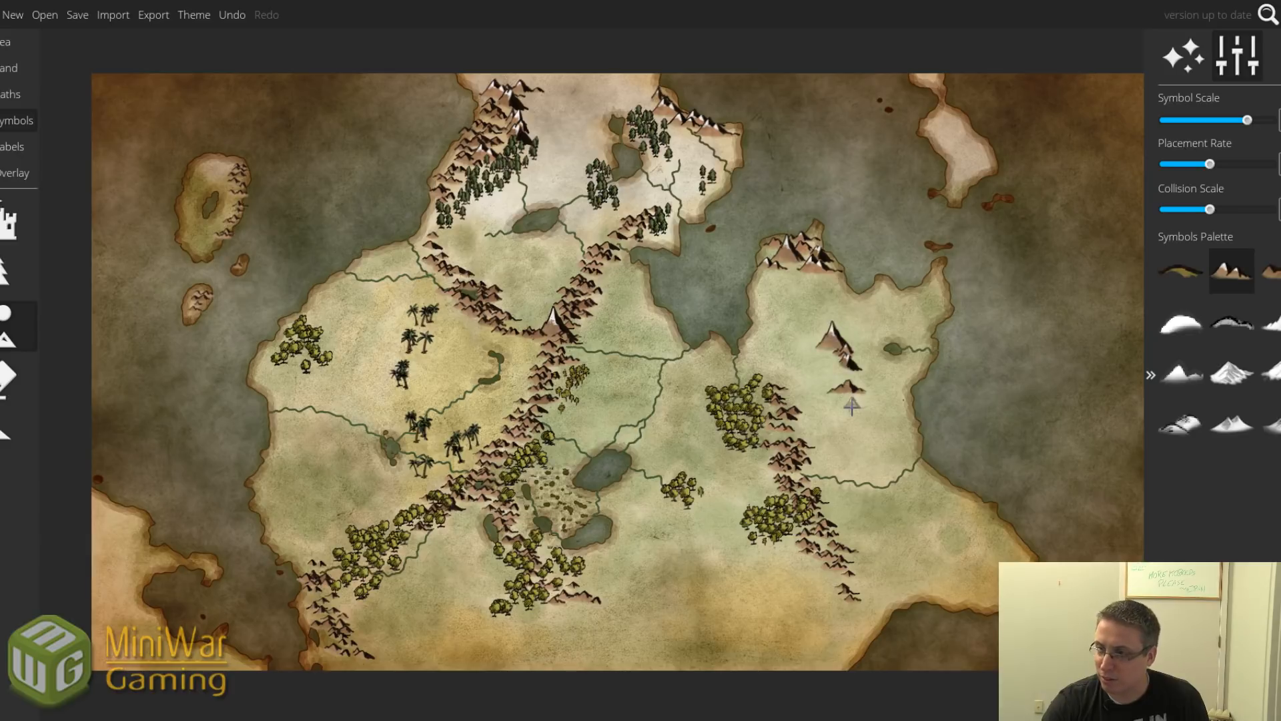
{"action": "key", "text": "ctrl+z"}
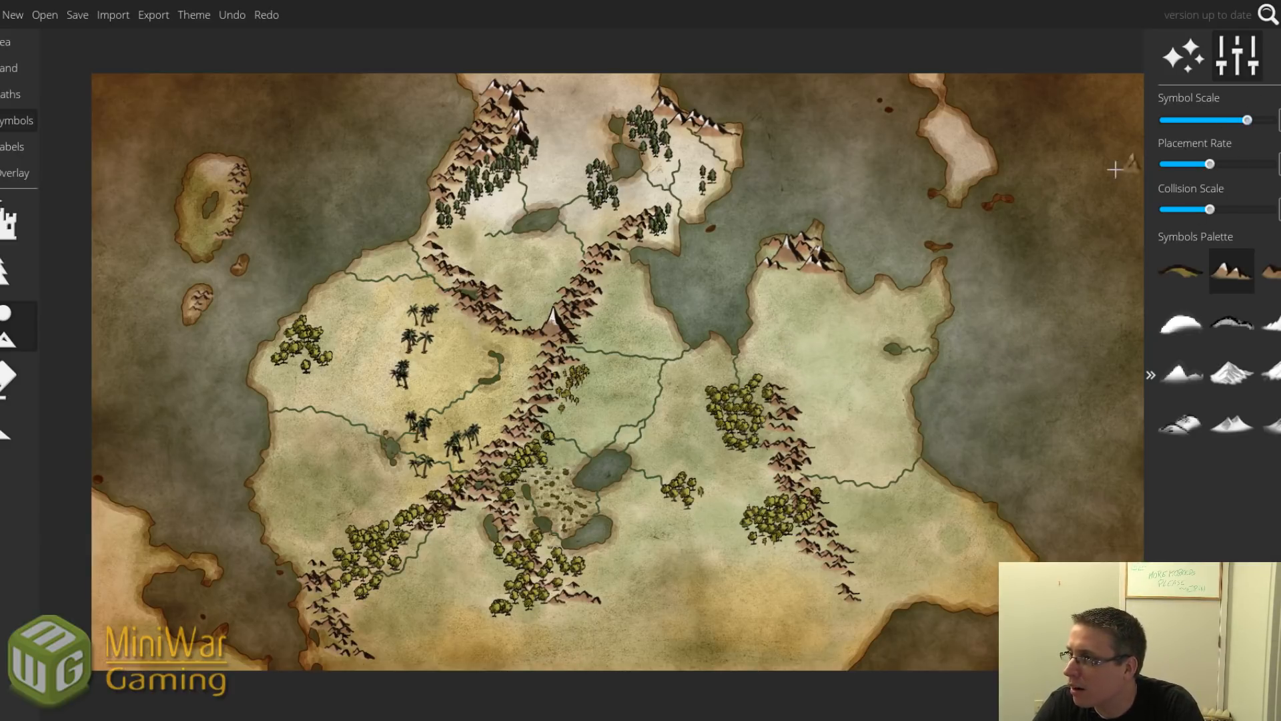
{"action": "scroll", "coordinate": [845, 342], "scroll_direction": "down", "scroll_amount": 2}
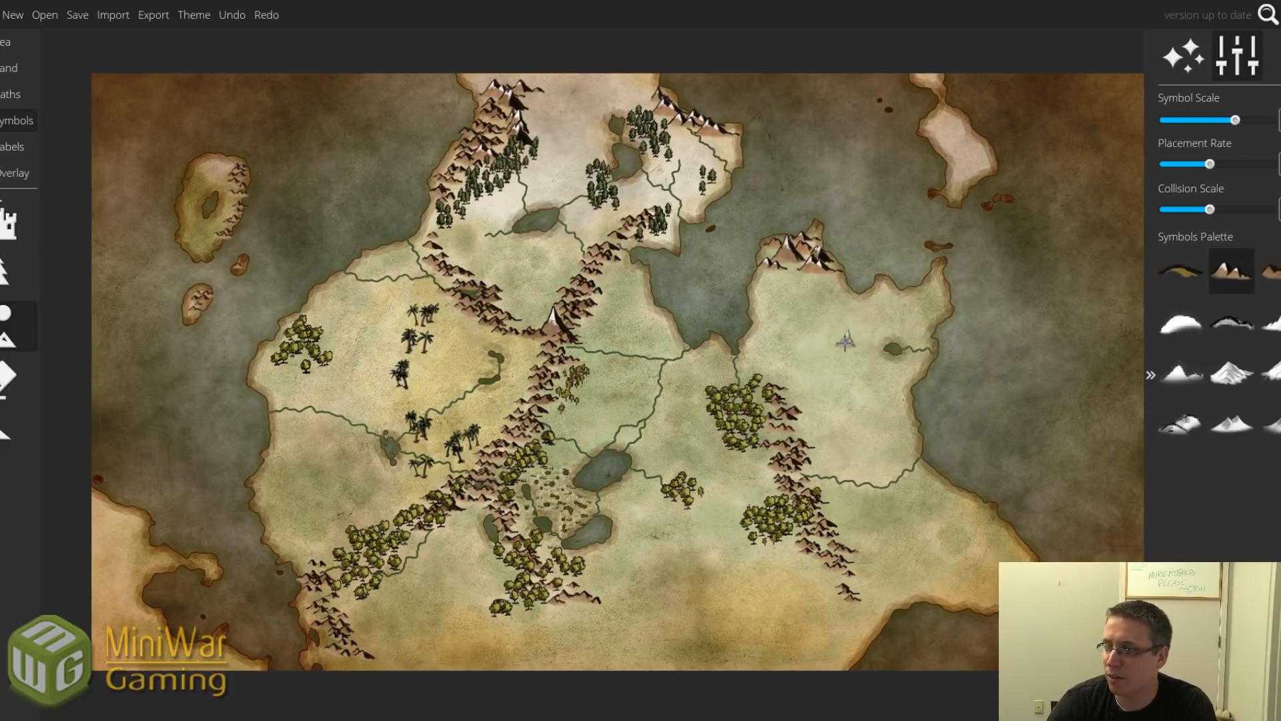
{"action": "scroll", "coordinate": [846, 340], "scroll_direction": "up", "scroll_amount": 5}
{"action": "scroll", "coordinate": [845, 338], "scroll_direction": "down", "scroll_amount": 10}
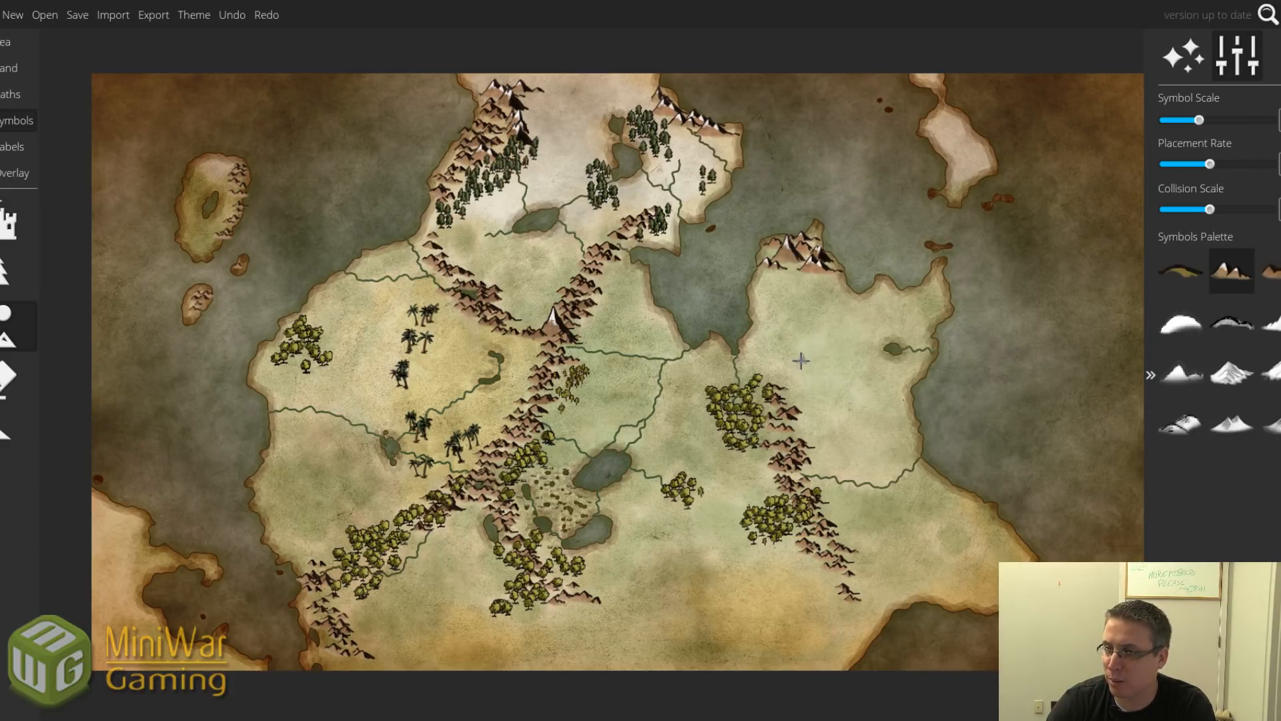
{"action": "scroll", "coordinate": [805, 358], "scroll_direction": "up", "scroll_amount": 12}
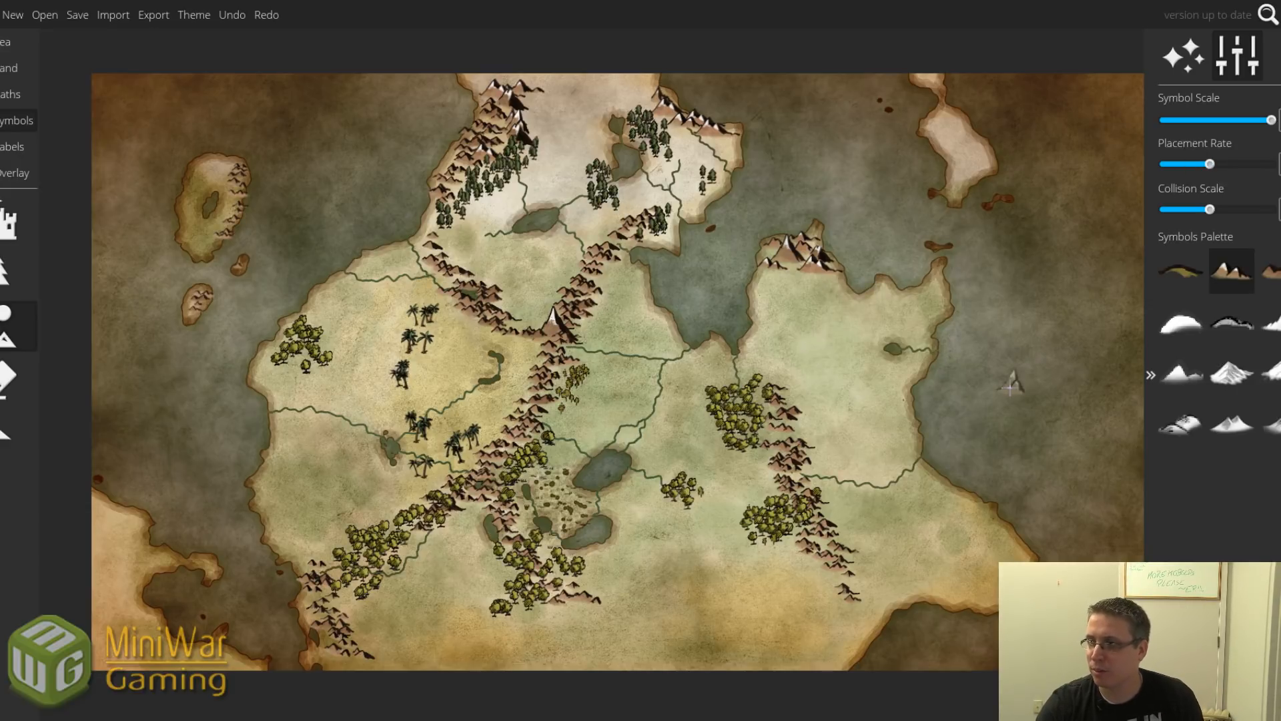
{"action": "left_click", "coordinate": [1276, 274]}
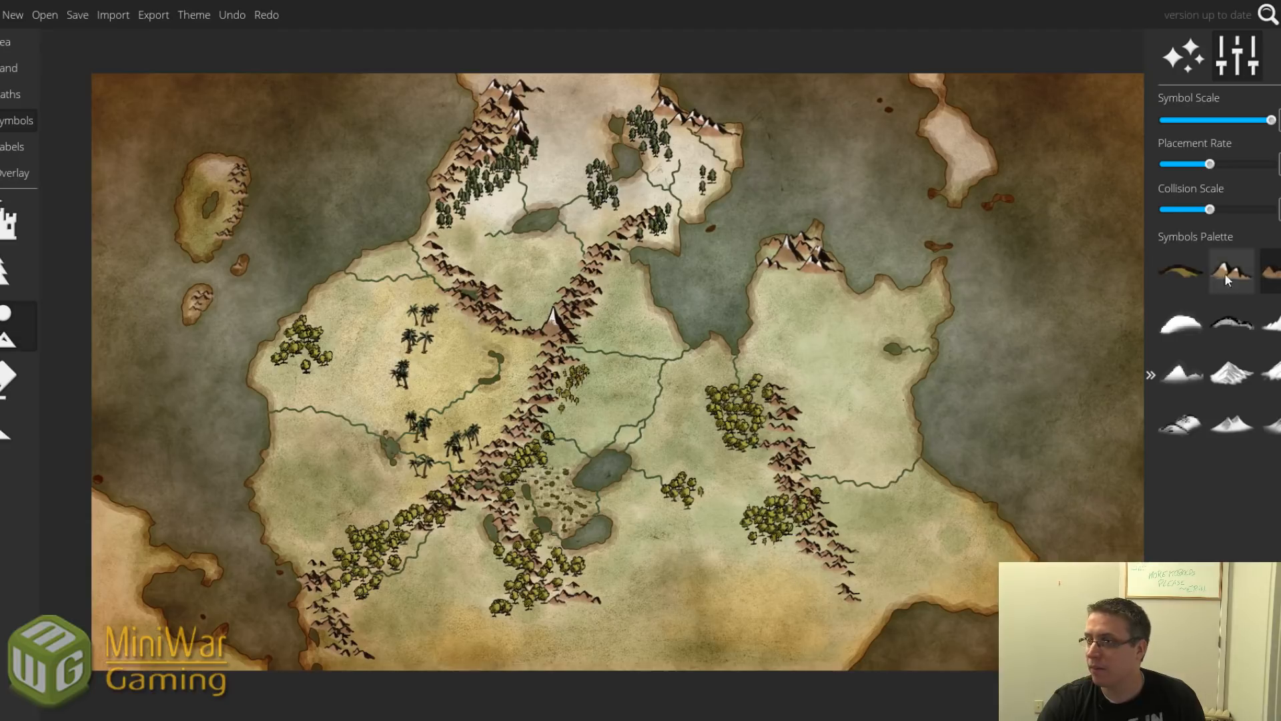
{"action": "left_click", "coordinate": [835, 286]}
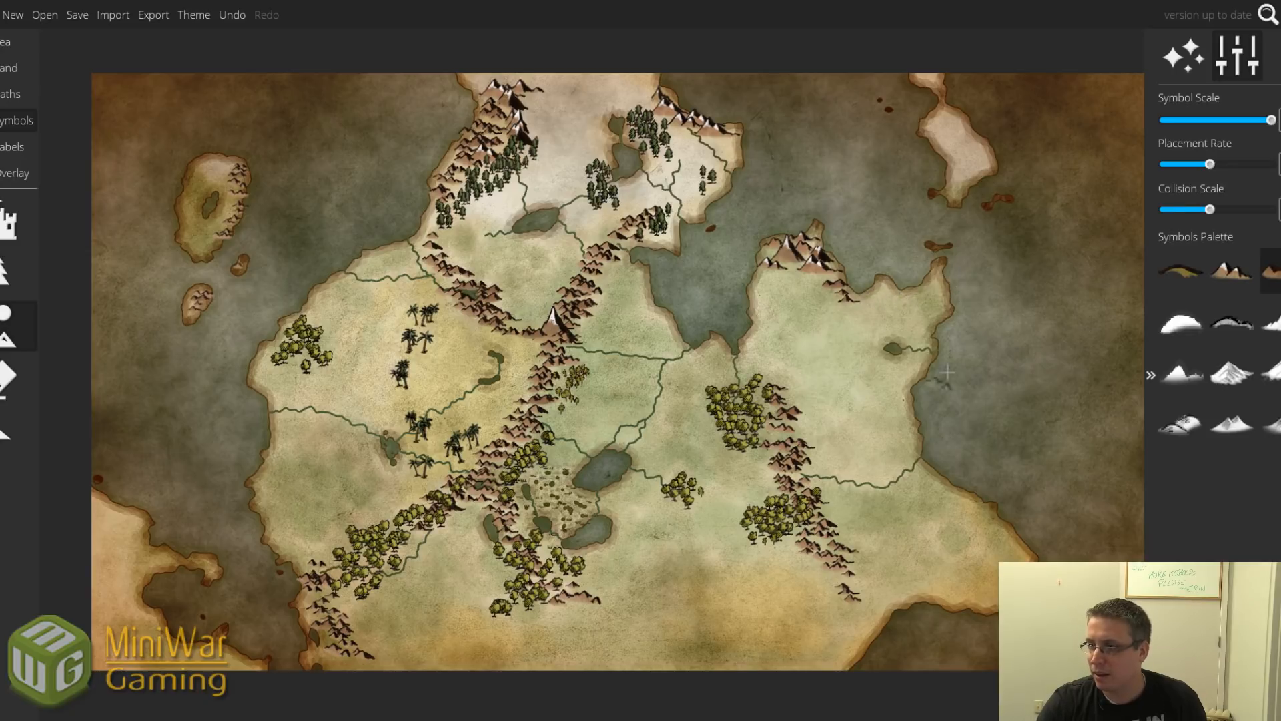
{"action": "left_click", "coordinate": [4, 380]}
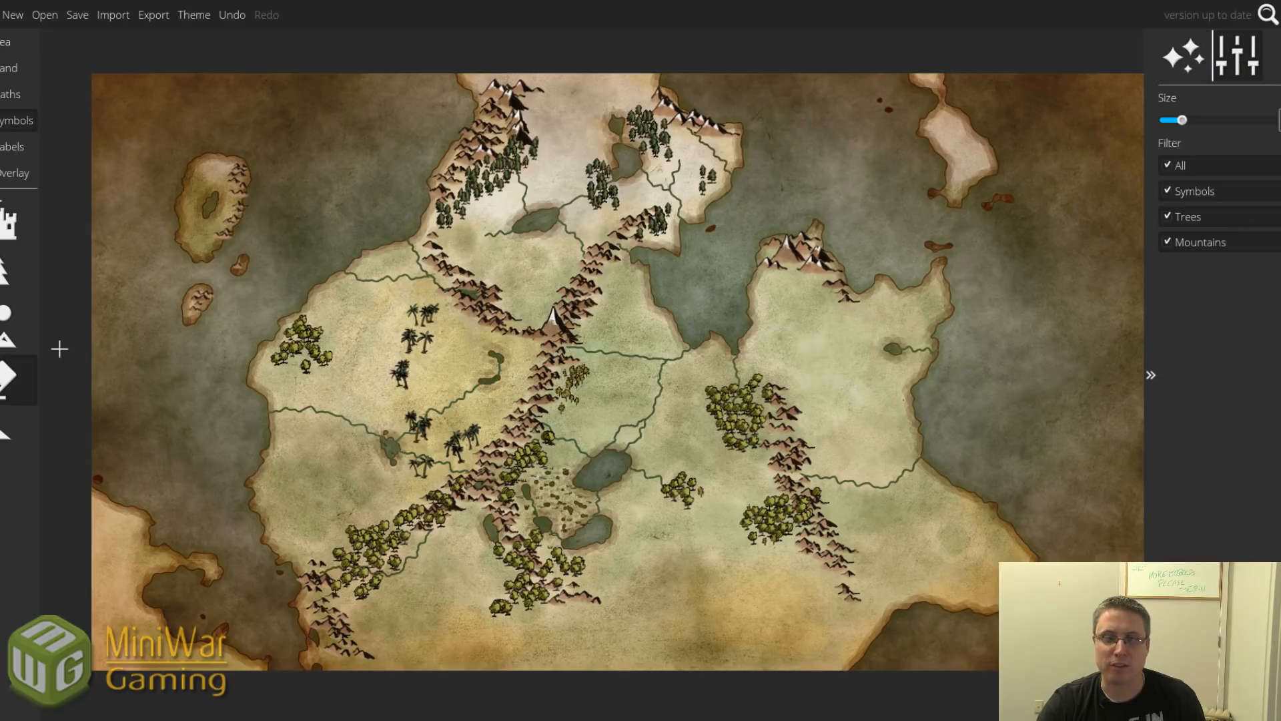
Pick a Ground Palette swatch for the ground brush and lower its Brush Opacity in two drags.
{"action": "left_click", "coordinate": [7, 329]}
{"action": "left_click", "coordinate": [10, 68]}
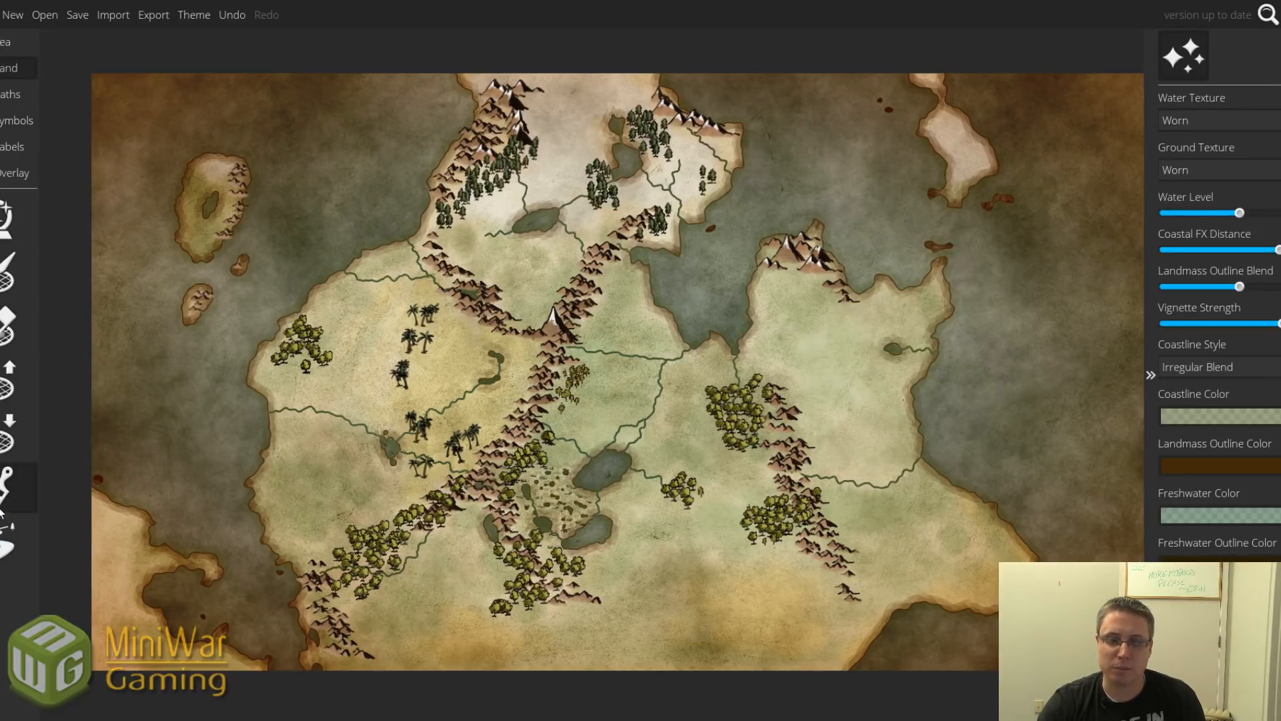
{"action": "left_click", "coordinate": [6, 483]}
{"action": "left_click", "coordinate": [1180, 425]}
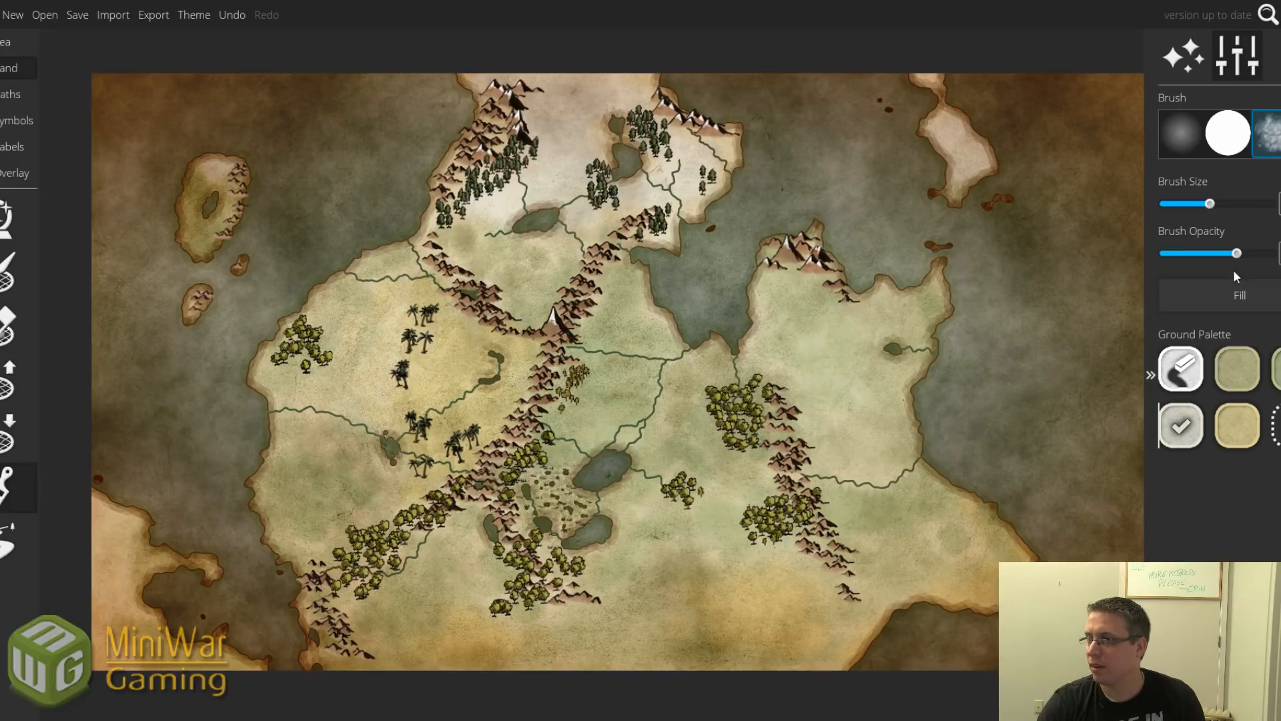
{"action": "left_click_drag", "start_coordinate": [1237, 254], "coordinate": [1210, 254]}
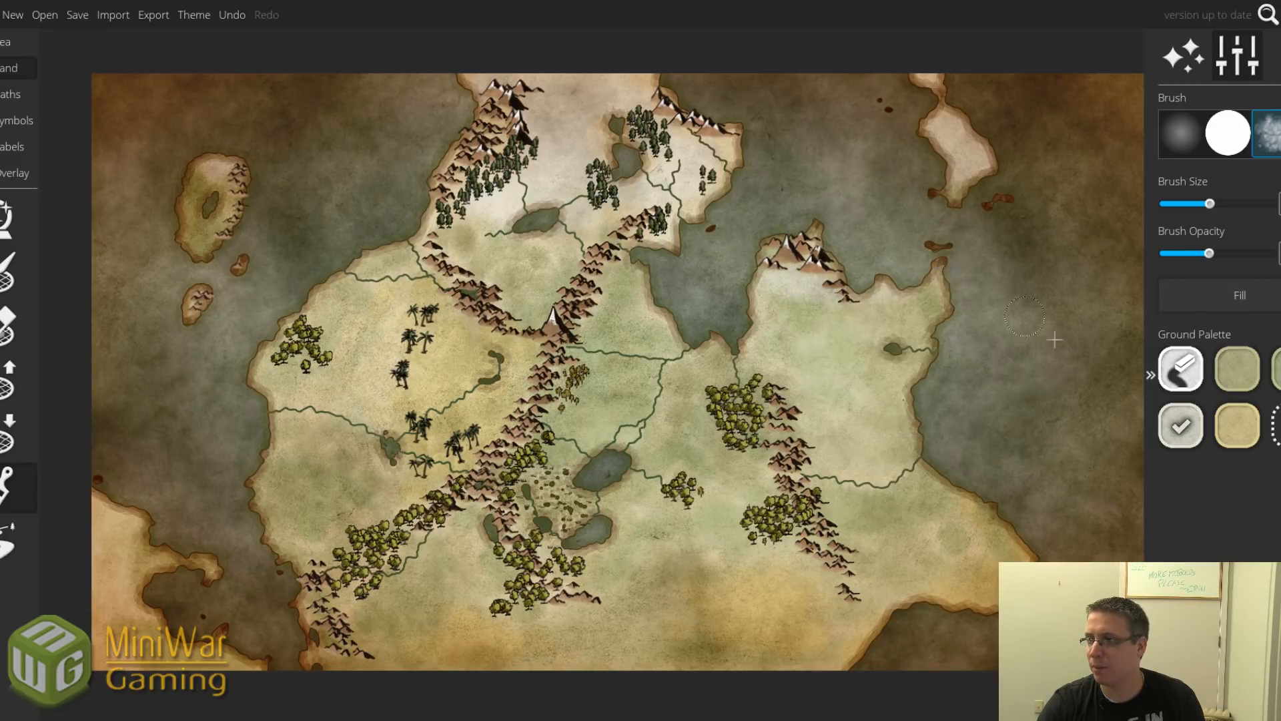
{"action": "left_click_drag", "start_coordinate": [1209, 254], "coordinate": [1171, 254]}
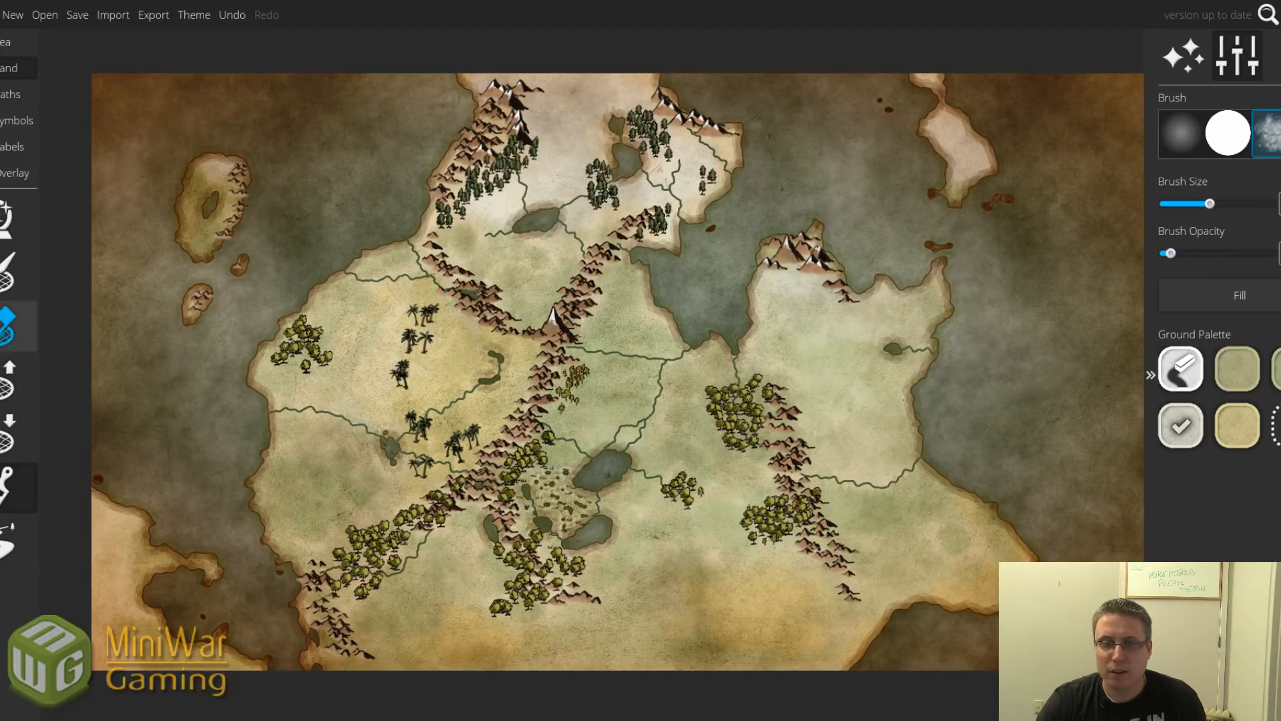
{"action": "left_click", "coordinate": [26, 119]}
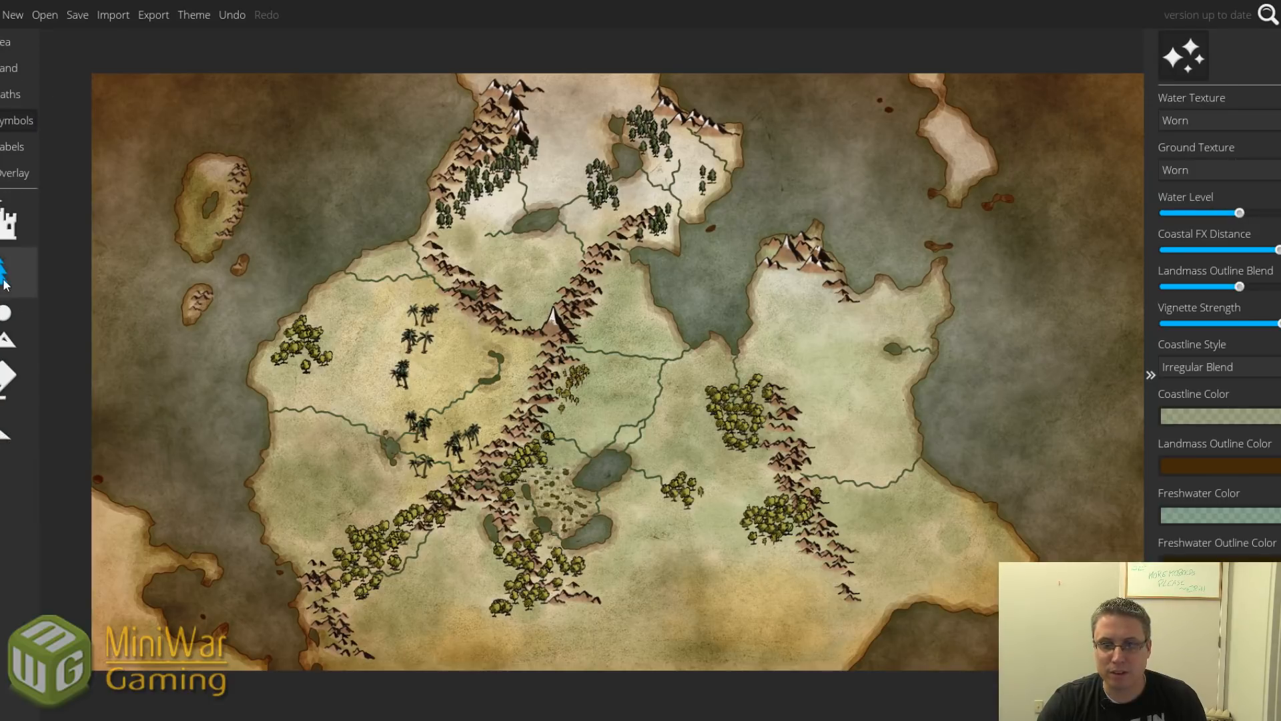
Select the tree tool with the yellow tree symbol, then move to the Labels section.
{"action": "left_click", "coordinate": [5, 280]}
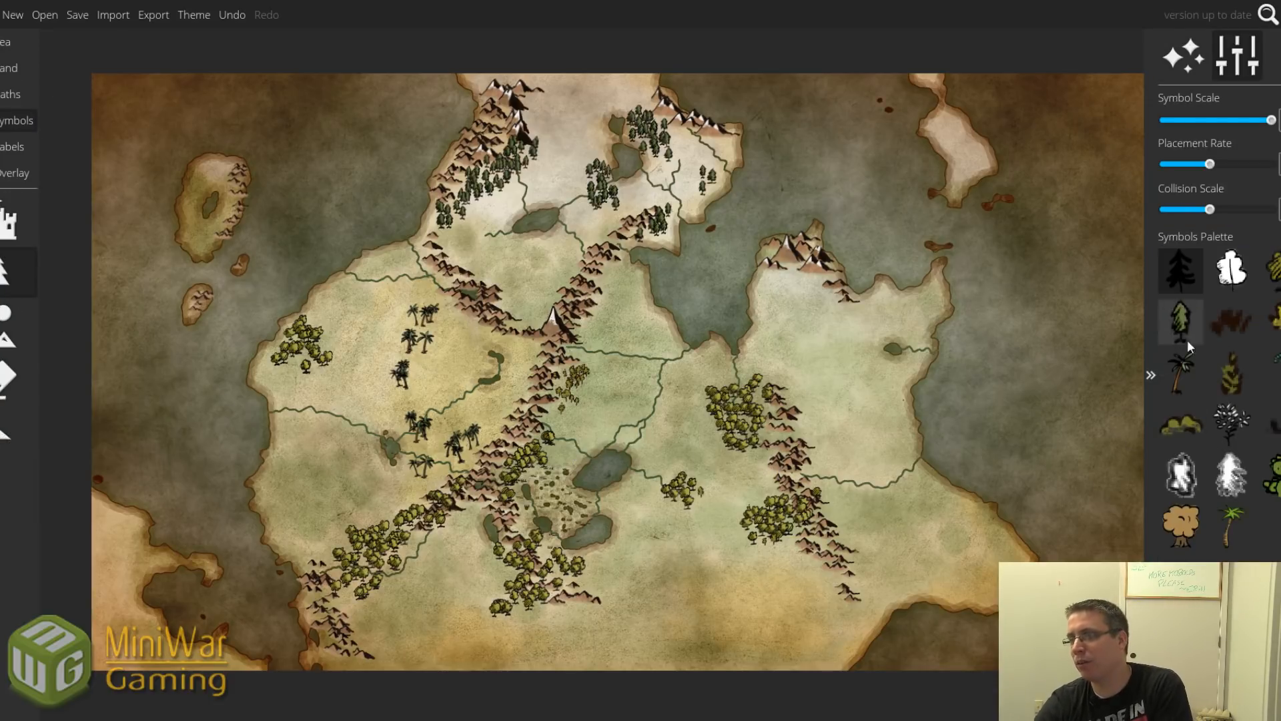
{"action": "left_click", "coordinate": [1276, 294]}
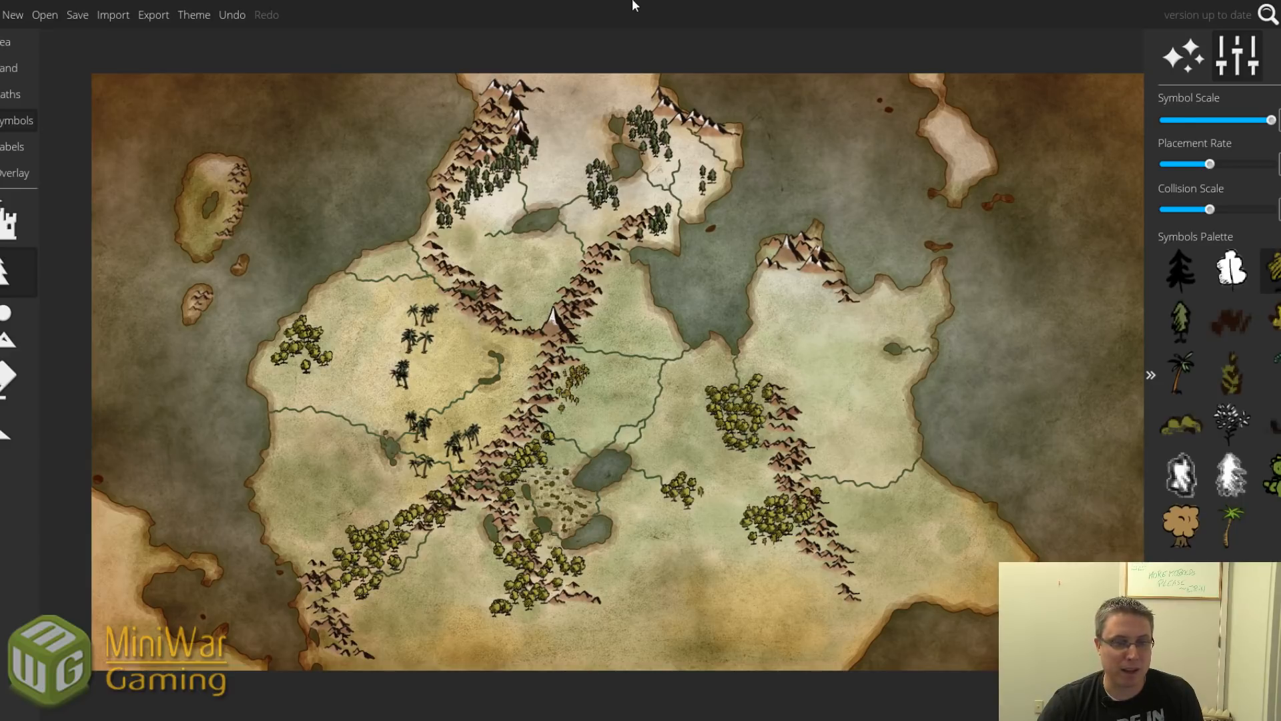
{"action": "left_click", "coordinate": [15, 172]}
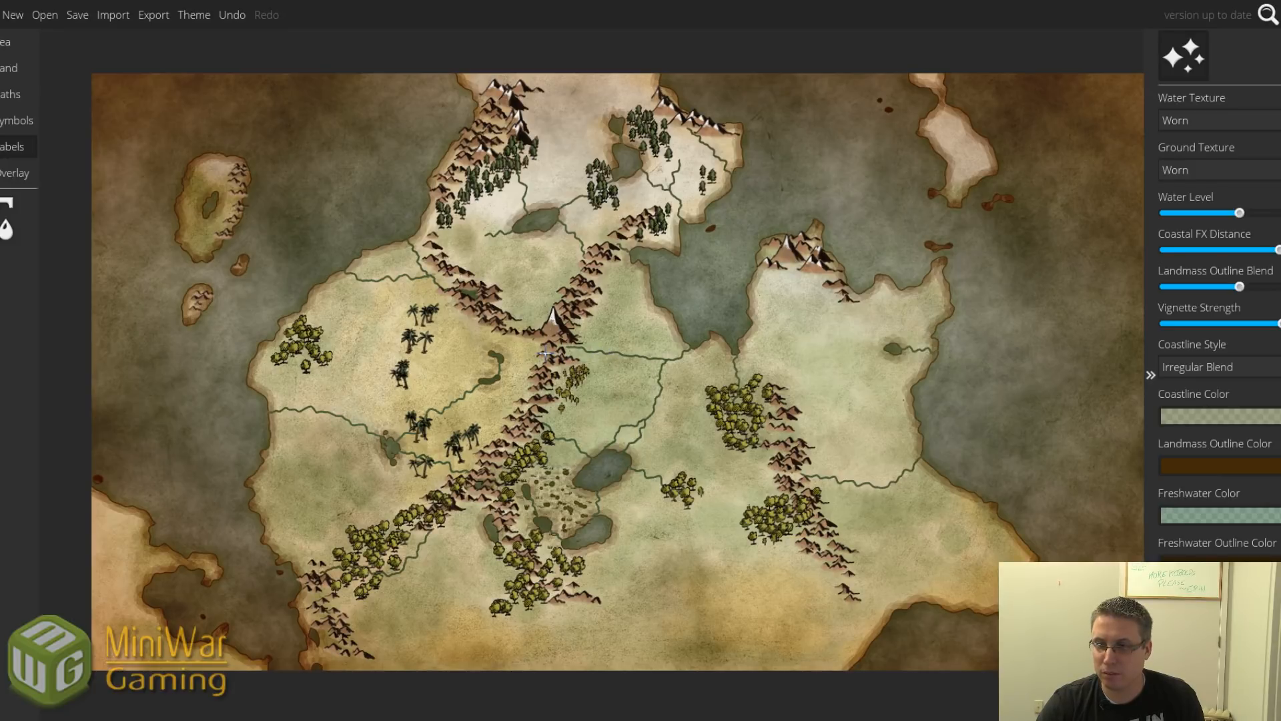
Add the label "Grormdal's Finger" and drag it just left of the central snowy peak.
{"action": "scroll", "coordinate": [546, 354], "scroll_direction": "up", "scroll_amount": 5}
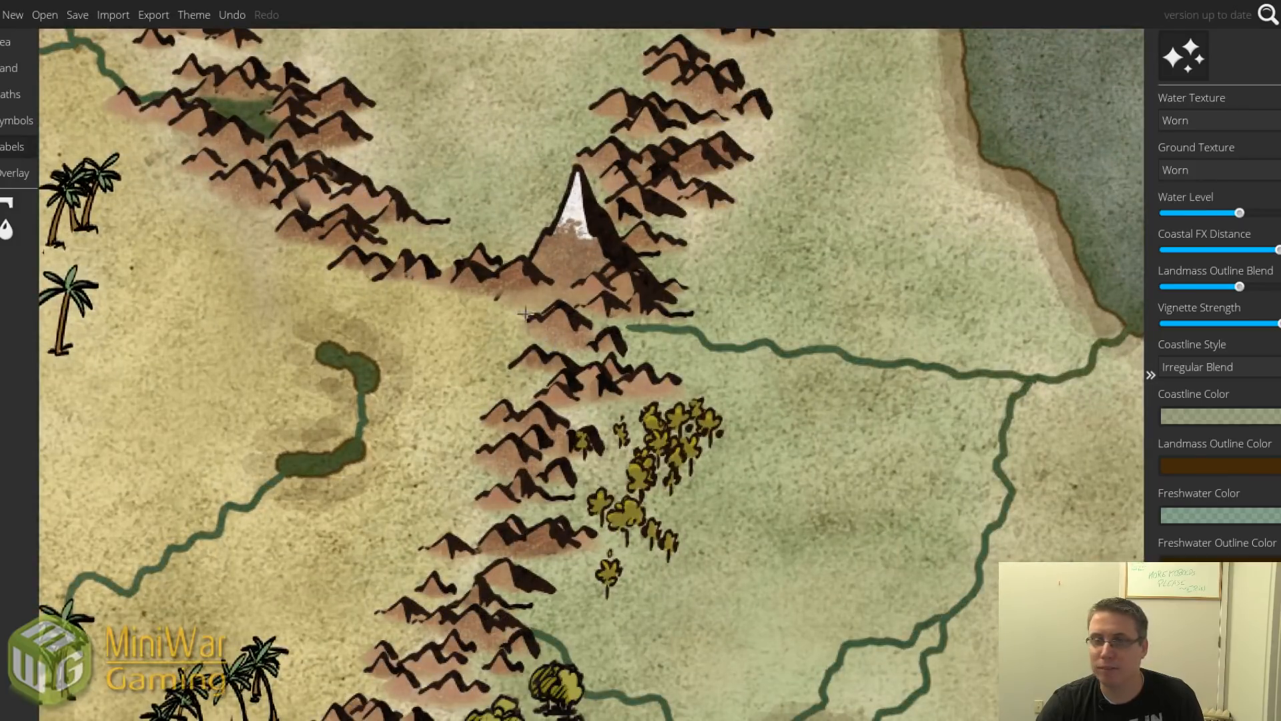
{"action": "left_click", "coordinate": [12, 146]}
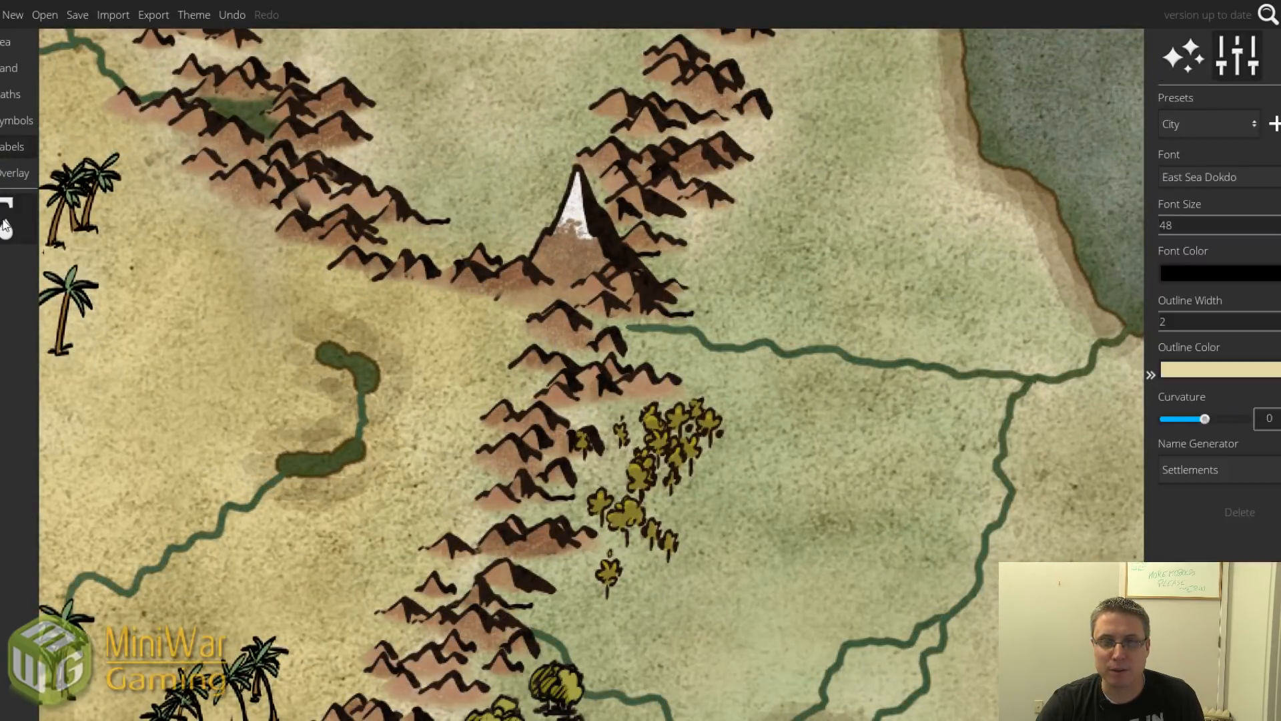
{"action": "left_click", "coordinate": [534, 342]}
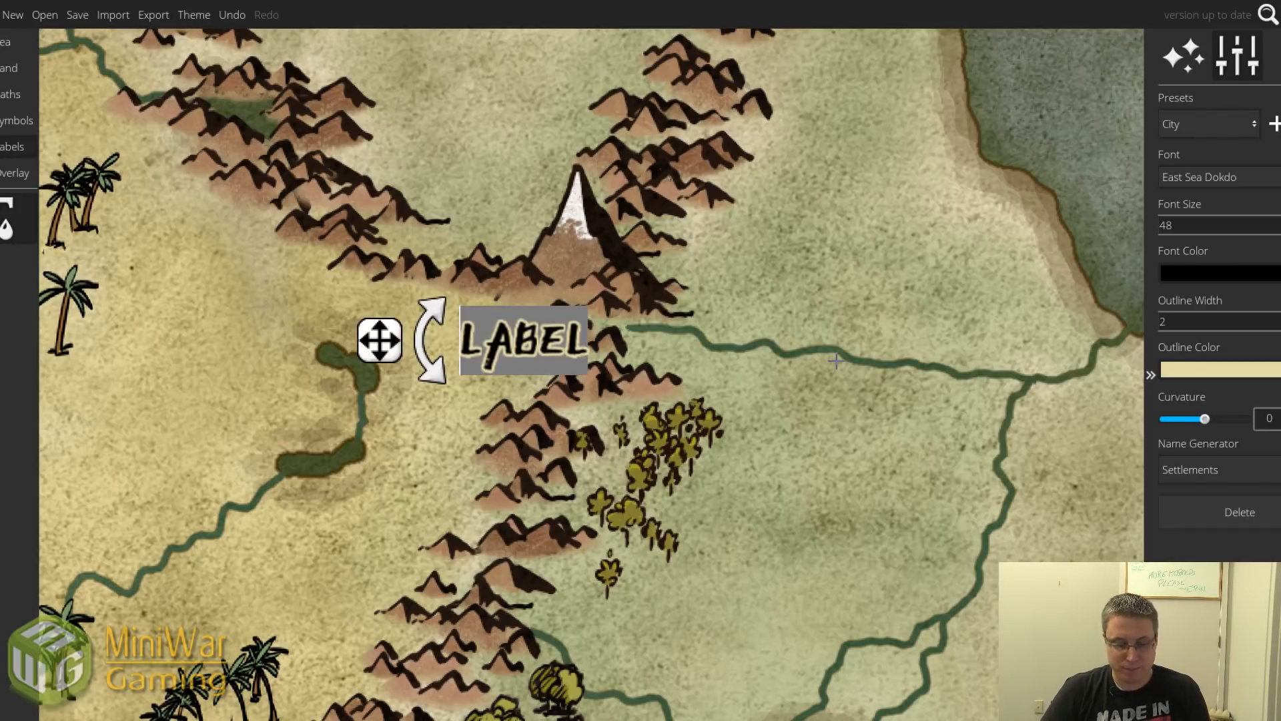
{"action": "type", "text": "Gr"}
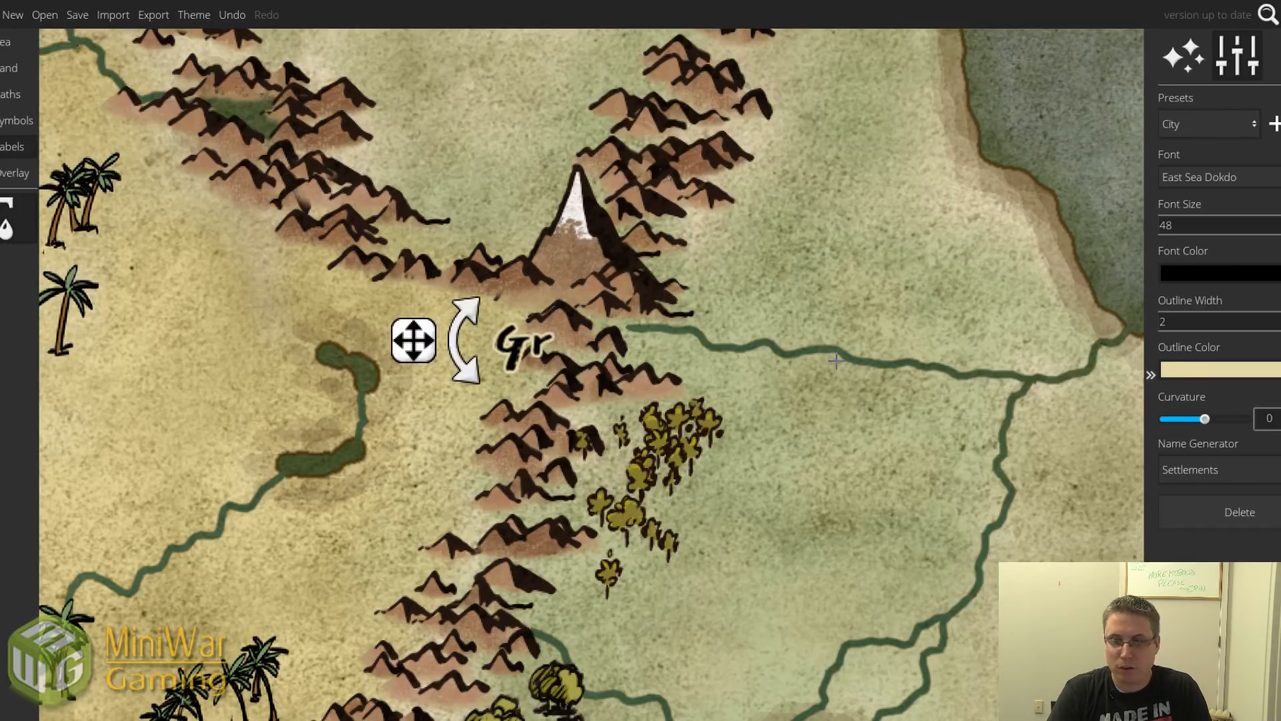
{"action": "type", "text": "omdal"}
{"action": "key", "text": "BackSpace"}
{"action": "key", "text": "BackSpace"}
{"action": "key", "text": "BackSpace"}
{"action": "key", "text": "BackSpace"}
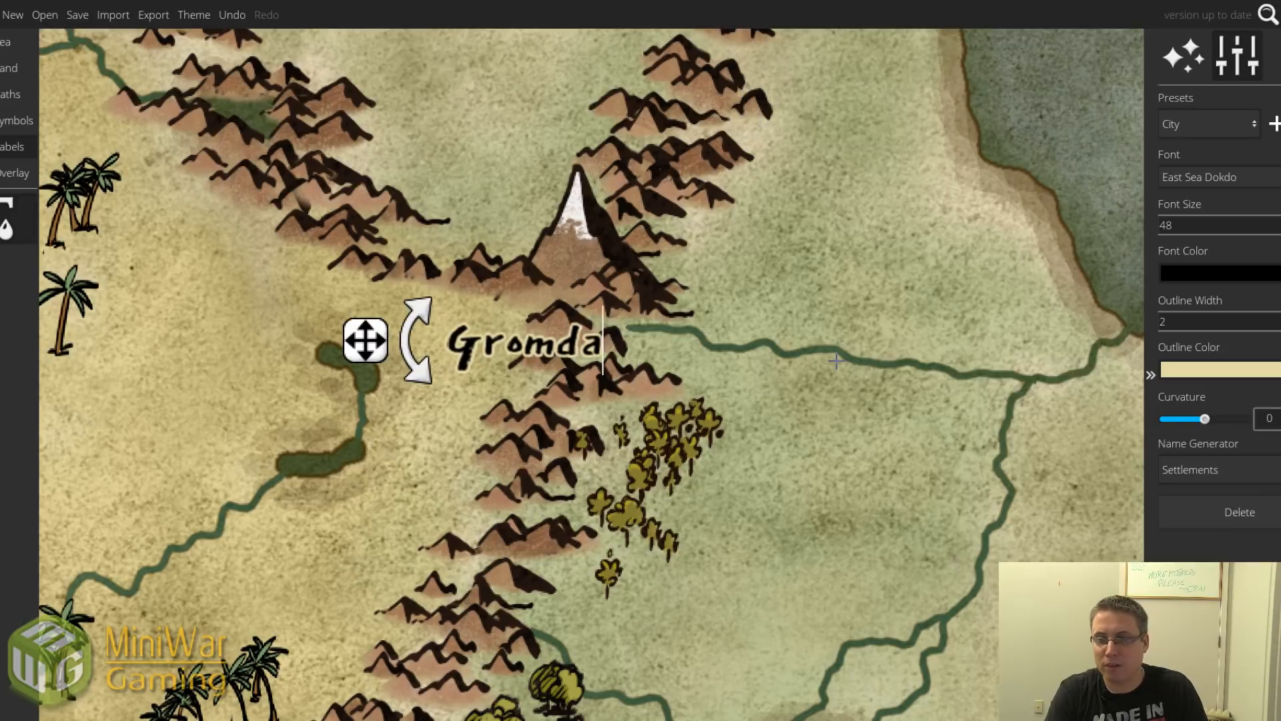
{"action": "type", "text": "rmdal'"}
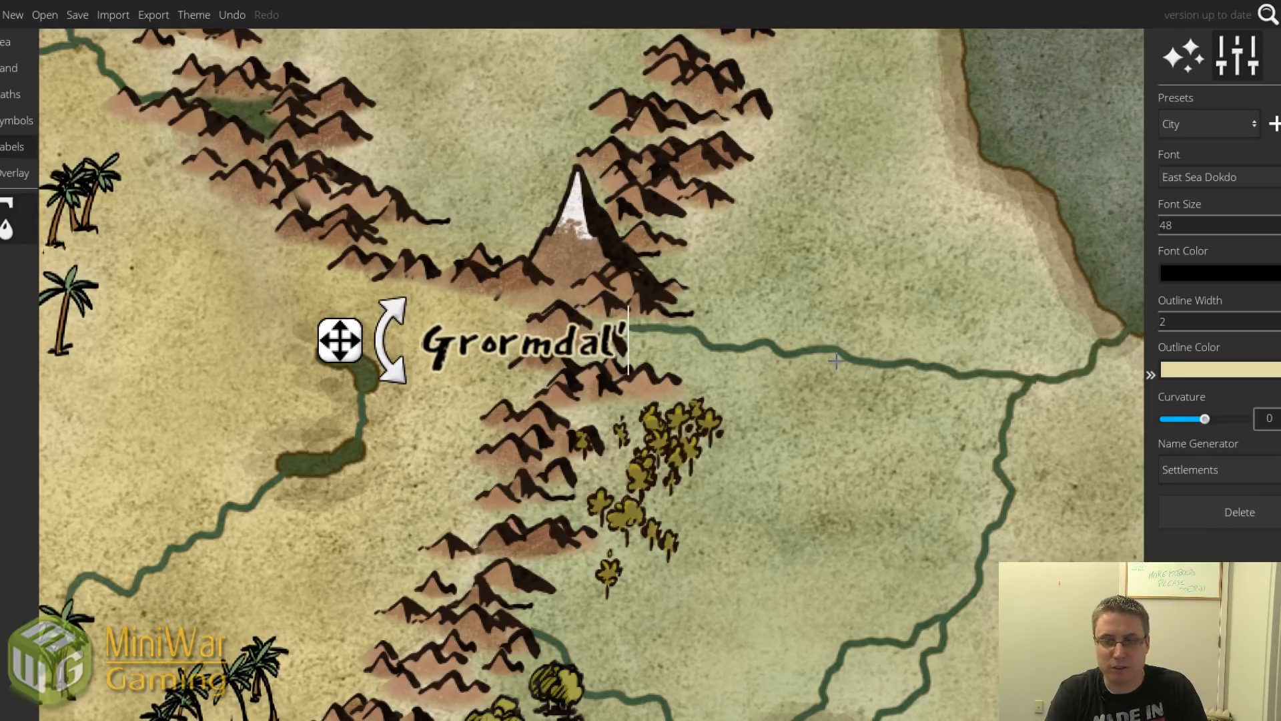
{"action": "type", "text": "s Finger"}
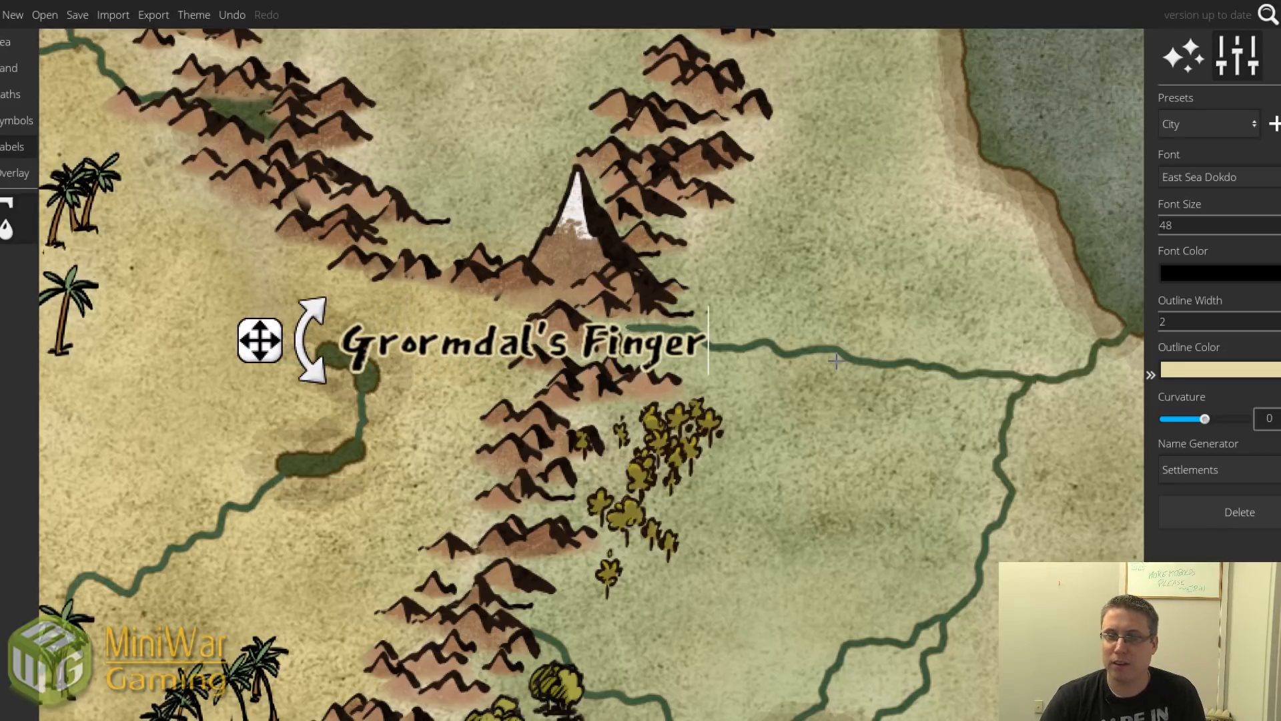
{"action": "left_click_drag", "start_coordinate": [254, 344], "coordinate": [322, 304]}
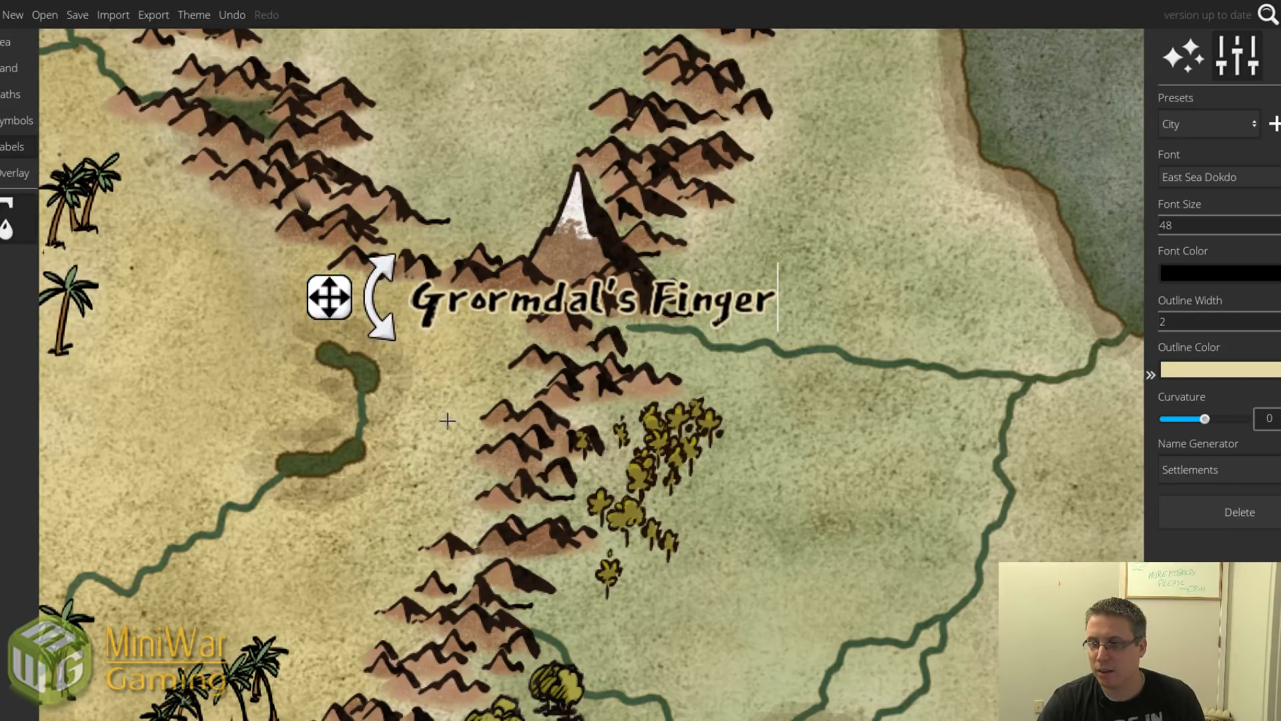
{"action": "scroll", "coordinate": [447, 420], "scroll_direction": "down", "scroll_amount": 5}
{"action": "scroll", "coordinate": [482, 433], "scroll_direction": "up", "scroll_amount": 2}
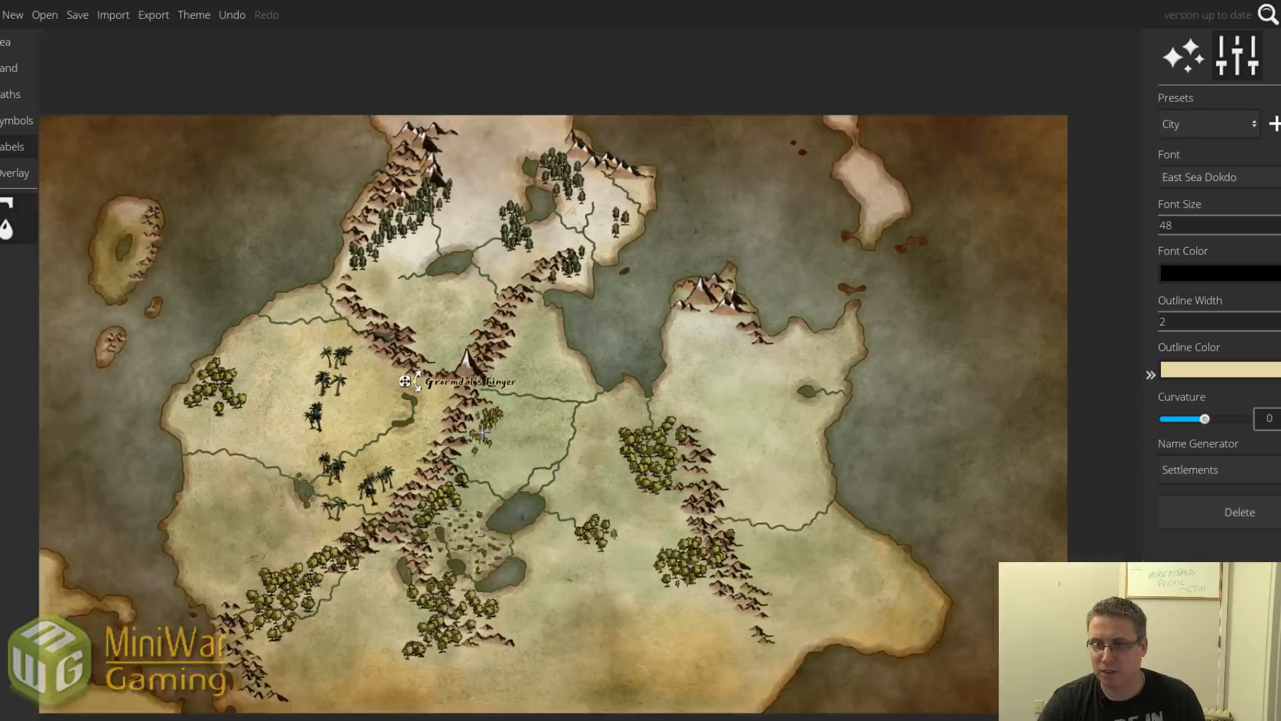
Pan the map to recentre the whole continent in view.
{"action": "left_click_drag", "start_coordinate": [474, 433], "coordinate": [533, 401]}
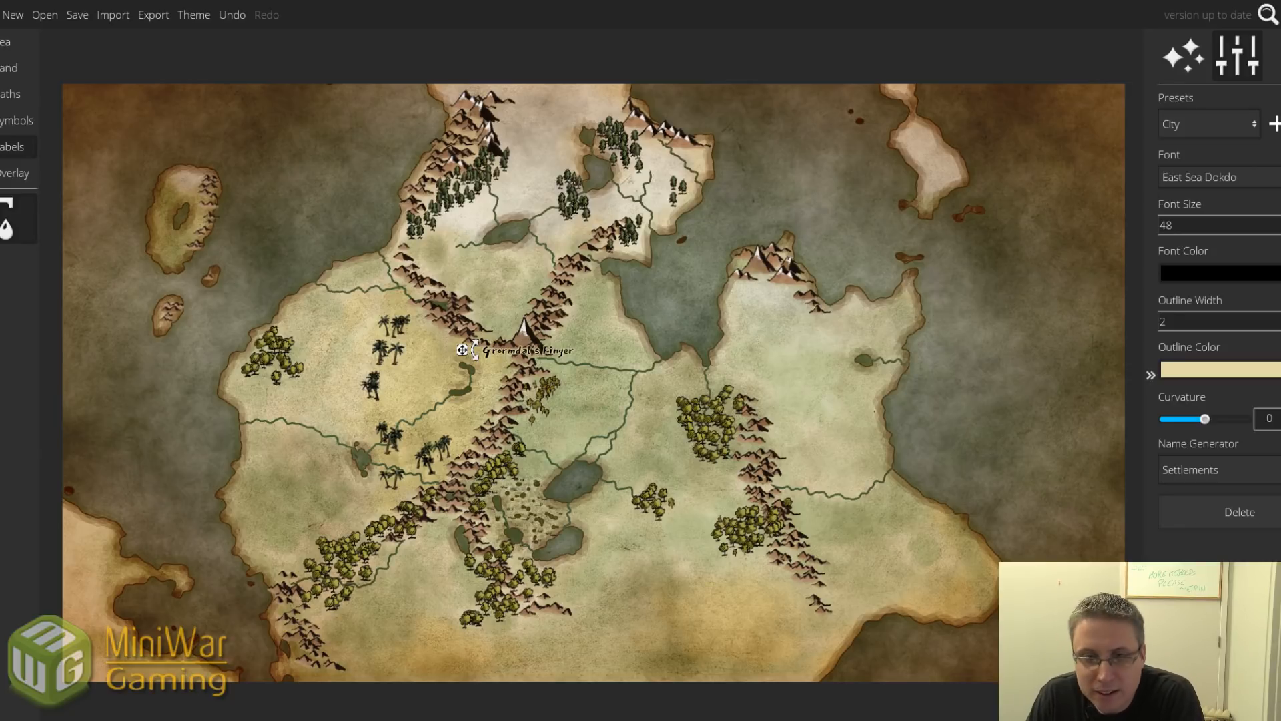
Paint green trees on the eastern landmass's northern tip.
{"action": "left_click", "coordinate": [16, 120]}
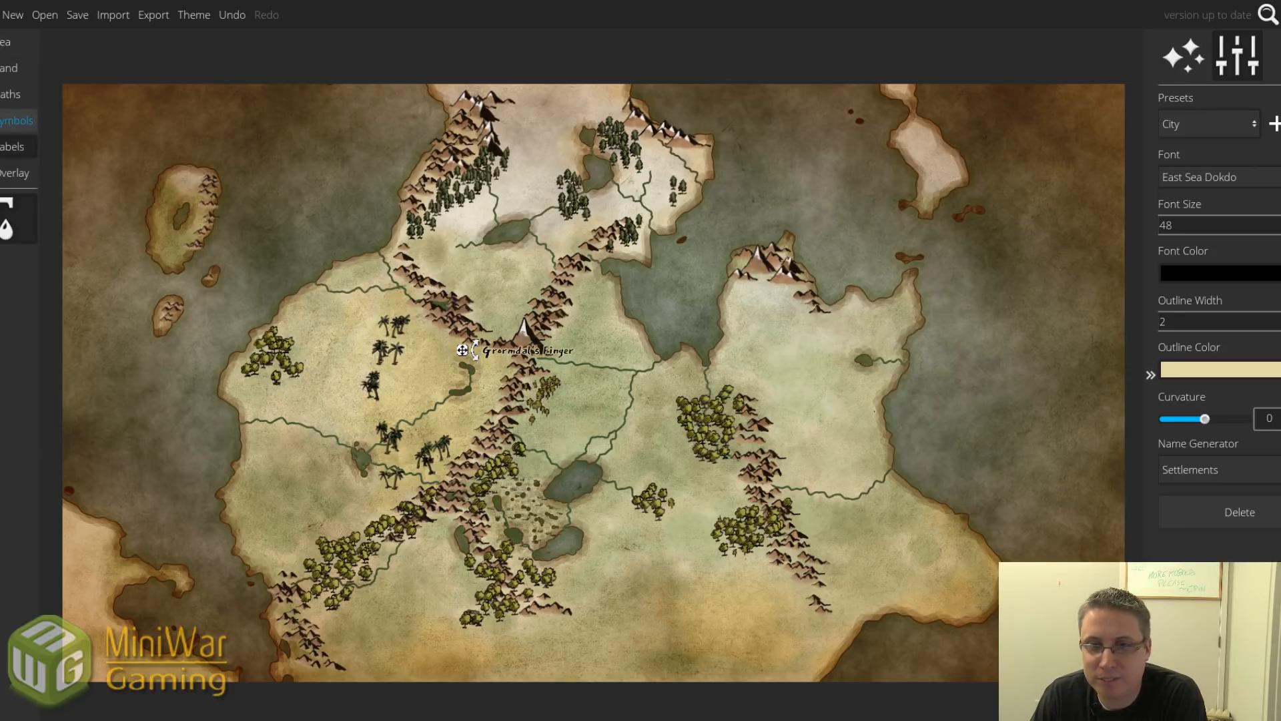
{"action": "left_click", "coordinate": [12, 271]}
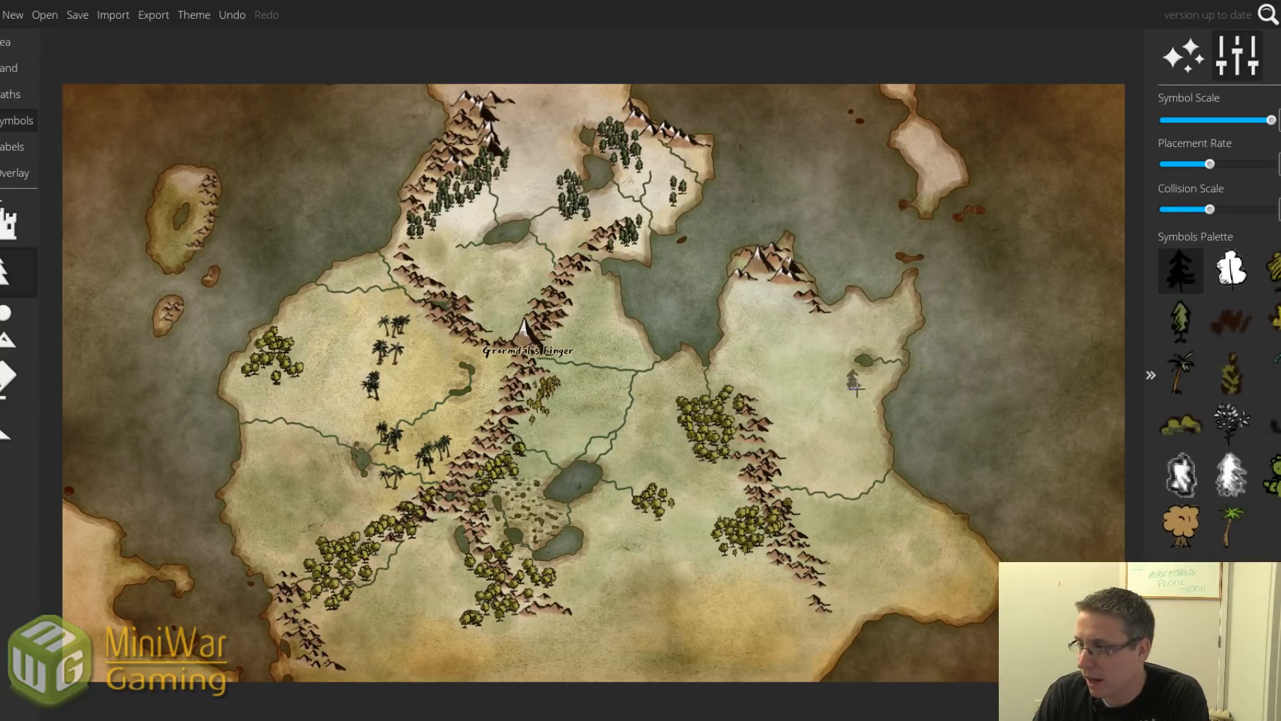
{"action": "left_click", "coordinate": [1274, 271]}
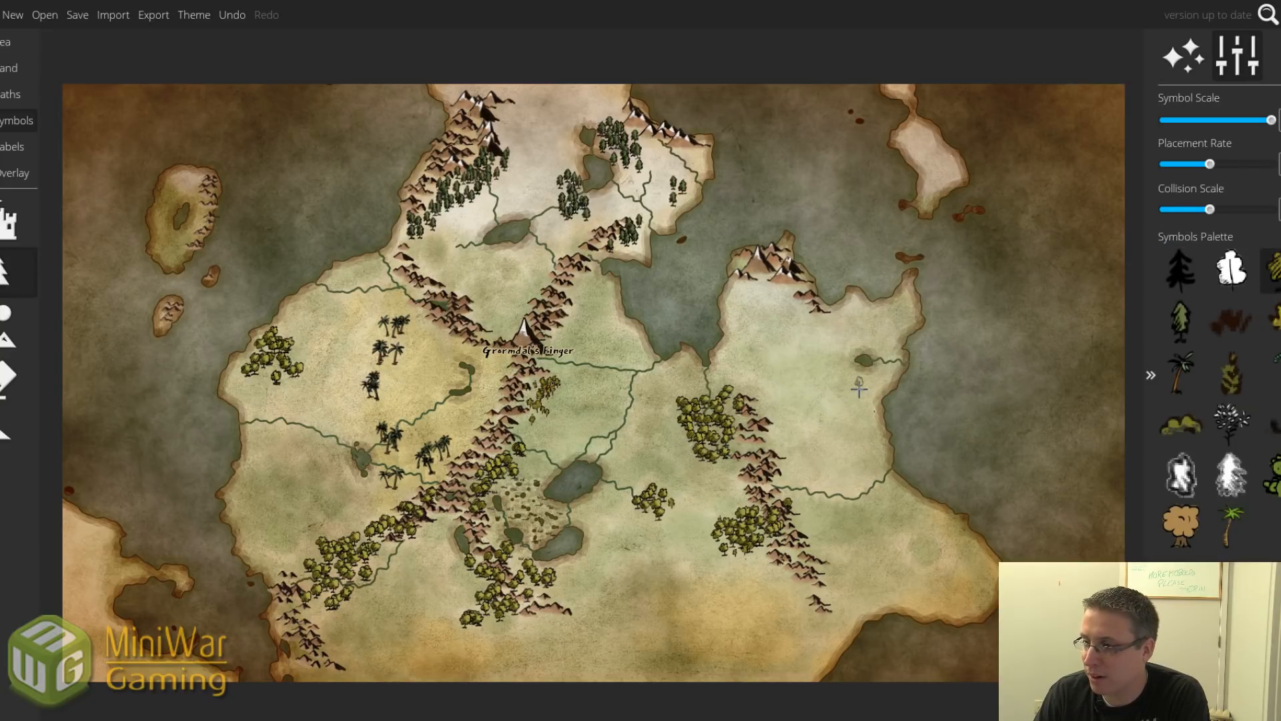
{"action": "left_click", "coordinate": [1181, 323]}
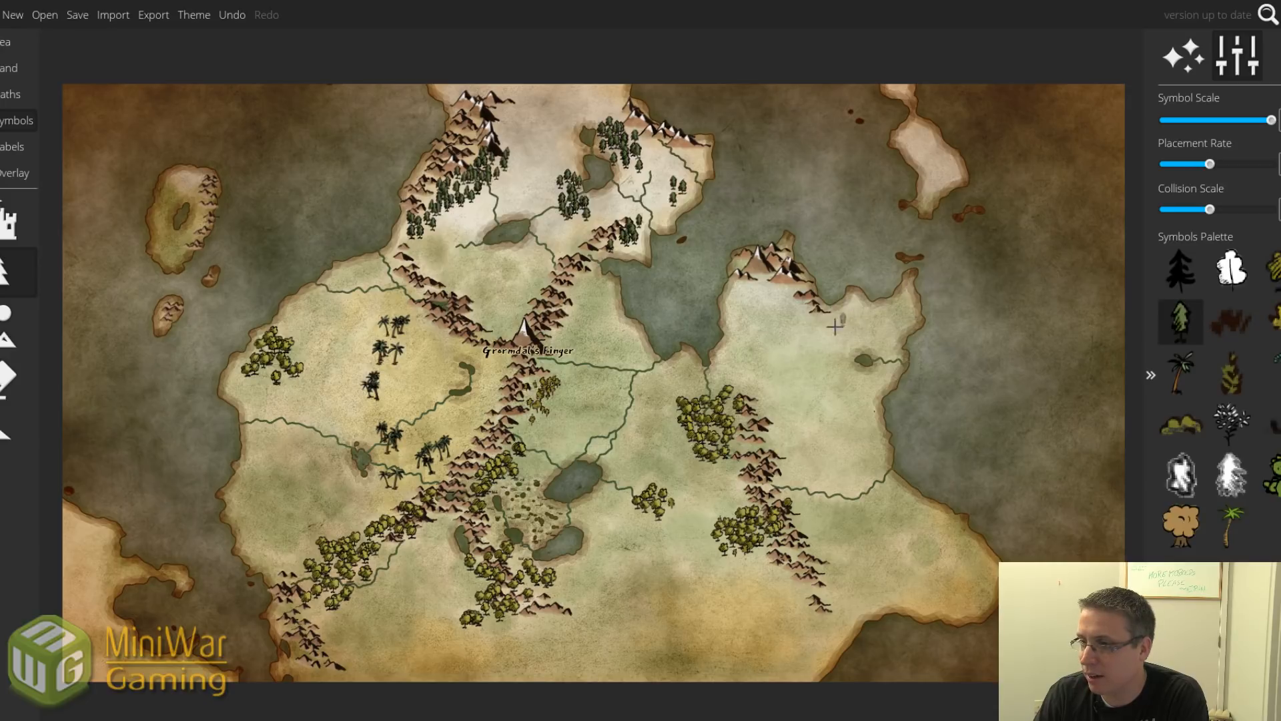
{"action": "mouse_move", "coordinate": [800, 307]}
{"action": "left_mouse_down"}
{"action": "mouse_move", "coordinate": [807, 315]}
{"action": "mouse_move", "coordinate": [780, 287]}
{"action": "mouse_move", "coordinate": [731, 299]}
{"action": "left_mouse_up"}
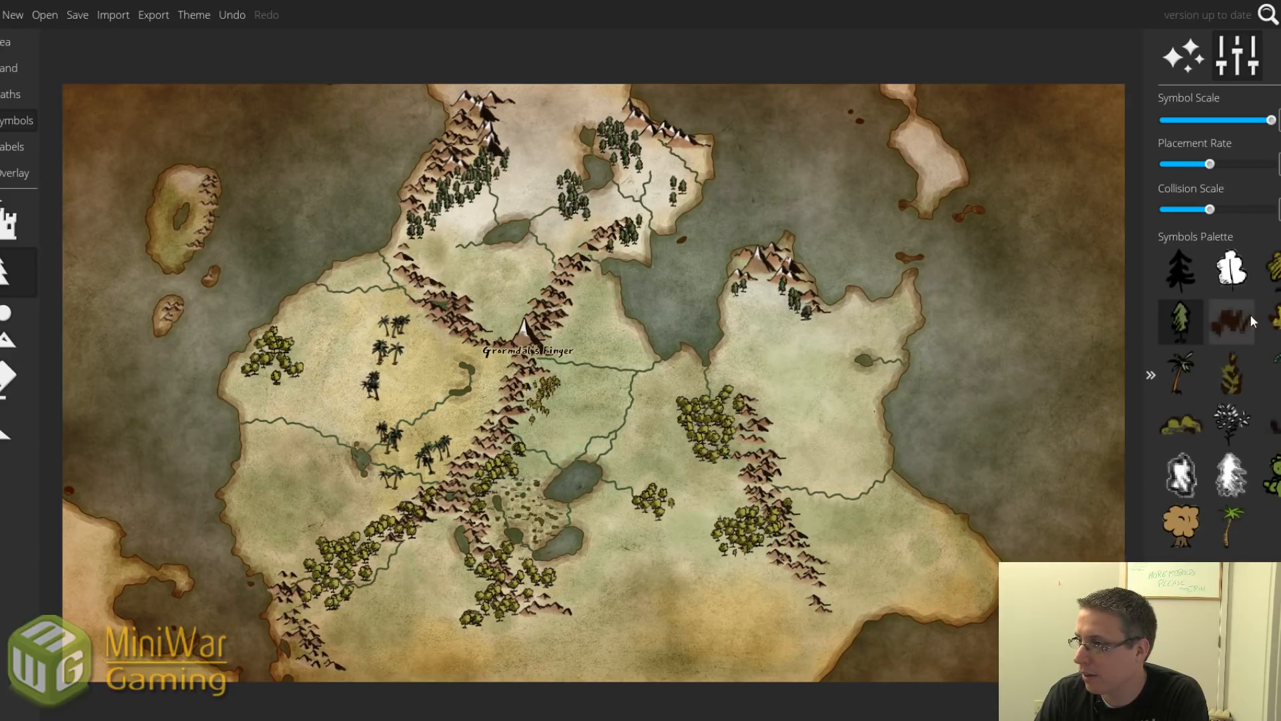
Add yellow-green tree clumps across the eastern plain, then select the River tool.
{"action": "left_click", "coordinate": [1276, 272]}
{"action": "left_click_drag", "start_coordinate": [834, 397], "coordinate": [848, 409]}
{"action": "mouse_move", "coordinate": [768, 364]}
{"action": "left_mouse_down"}
{"action": "mouse_move", "coordinate": [776, 351]}
{"action": "mouse_move", "coordinate": [859, 352]}
{"action": "mouse_move", "coordinate": [905, 311]}
{"action": "mouse_move", "coordinate": [913, 323]}
{"action": "left_mouse_up"}
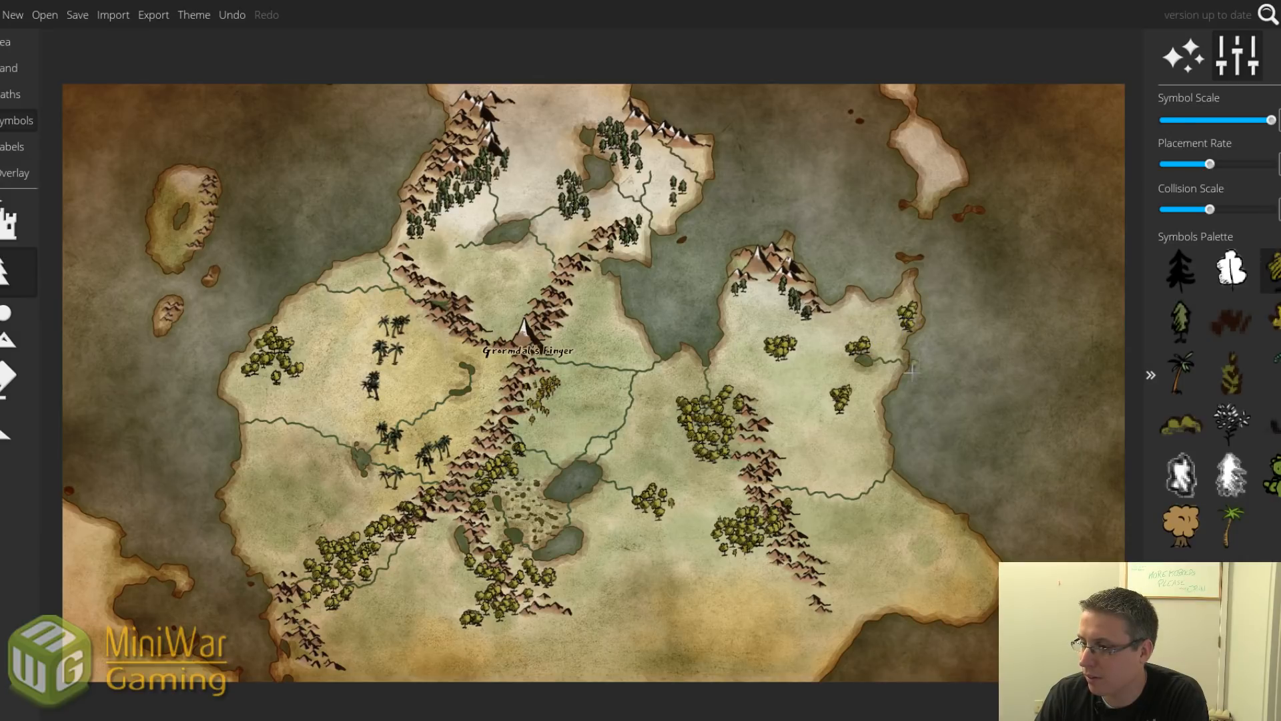
{"action": "left_click", "coordinate": [868, 466]}
{"action": "left_click", "coordinate": [866, 478]}
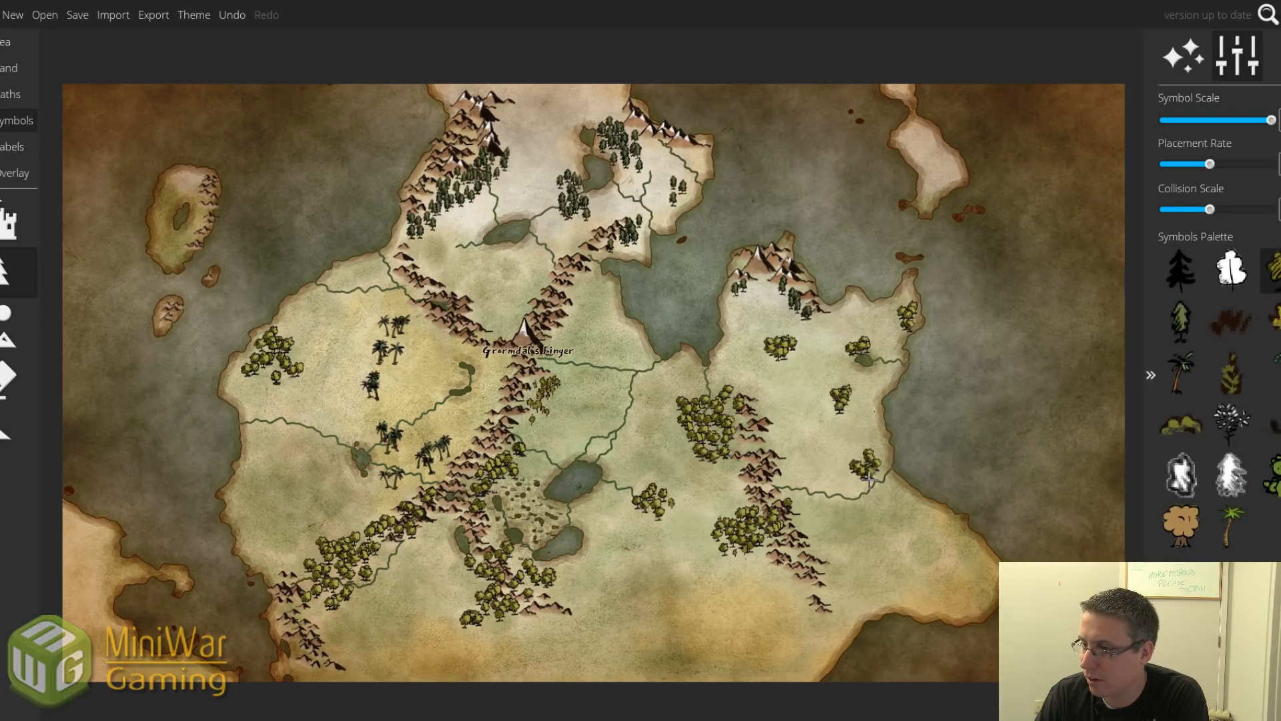
{"action": "left_click", "coordinate": [784, 454]}
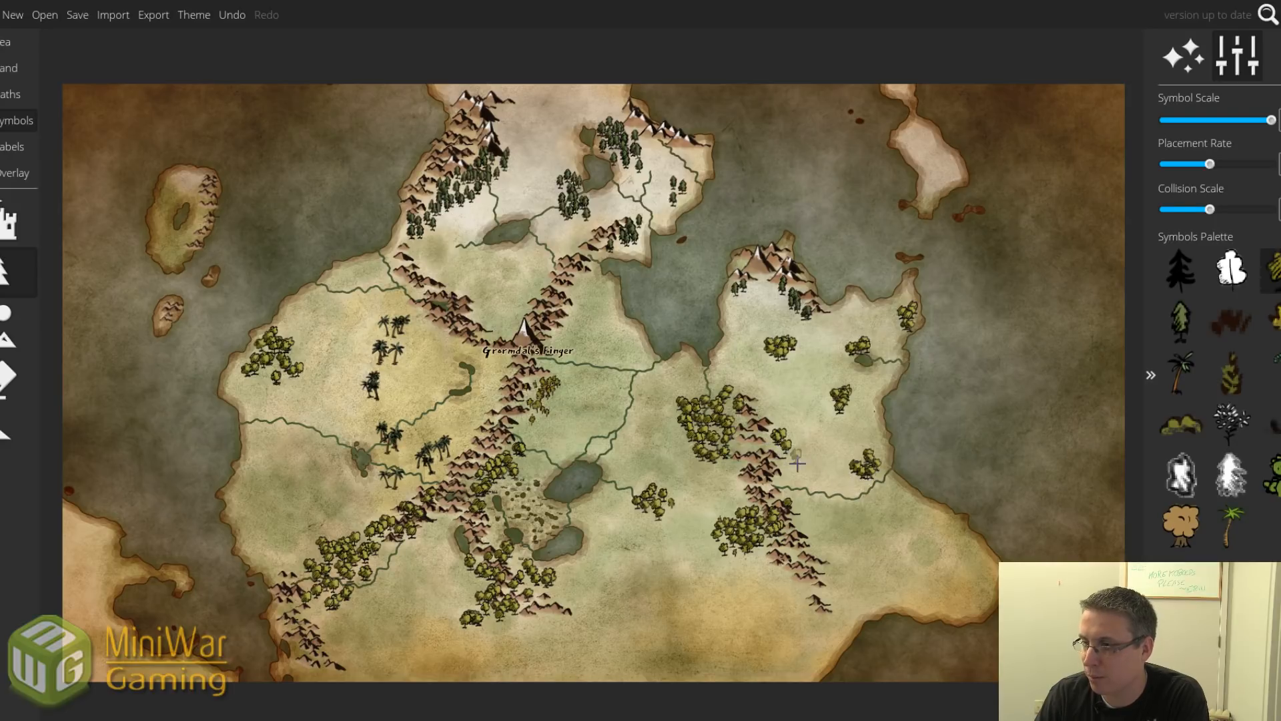
{"action": "left_click", "coordinate": [22, 69]}
{"action": "left_click", "coordinate": [5, 534]}
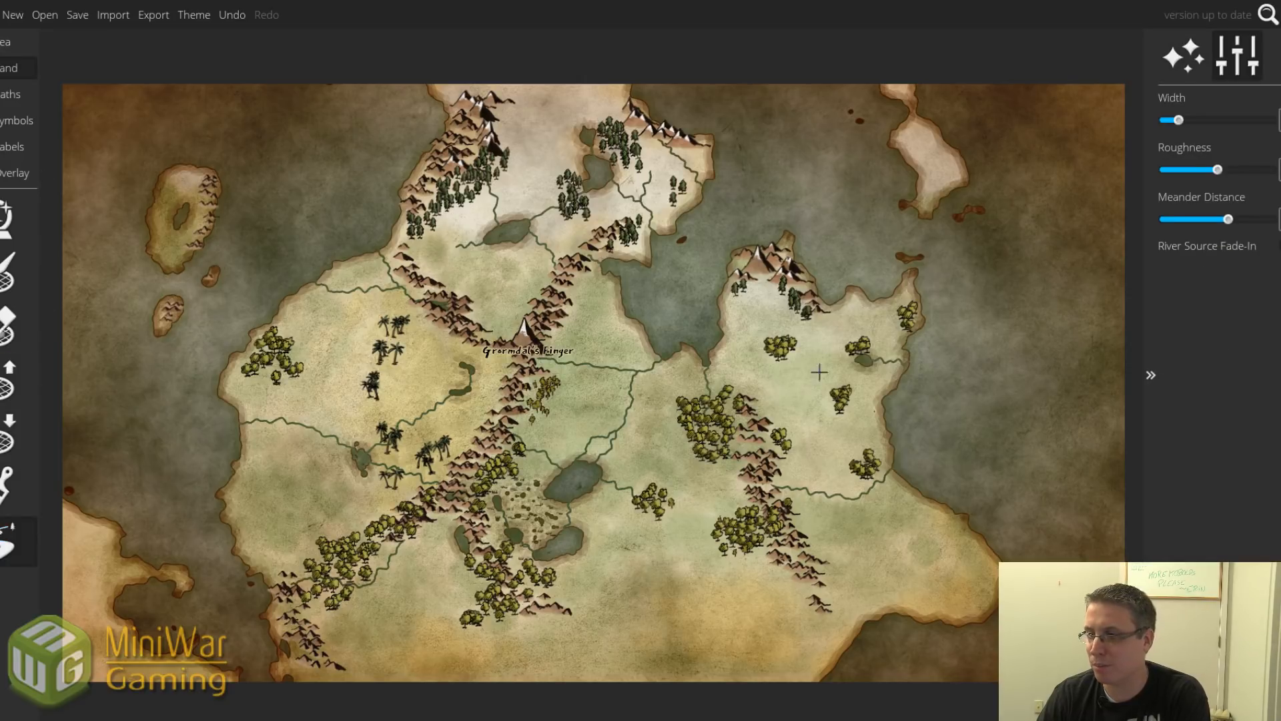
Draw rivers southwest from the eastern landmass's northern mountains, undoing one stray stroke.
{"action": "mouse_move", "coordinate": [817, 314]}
{"action": "left_mouse_down"}
{"action": "mouse_move", "coordinate": [843, 312]}
{"action": "mouse_move", "coordinate": [845, 298]}
{"action": "mouse_move", "coordinate": [825, 295]}
{"action": "left_mouse_up"}
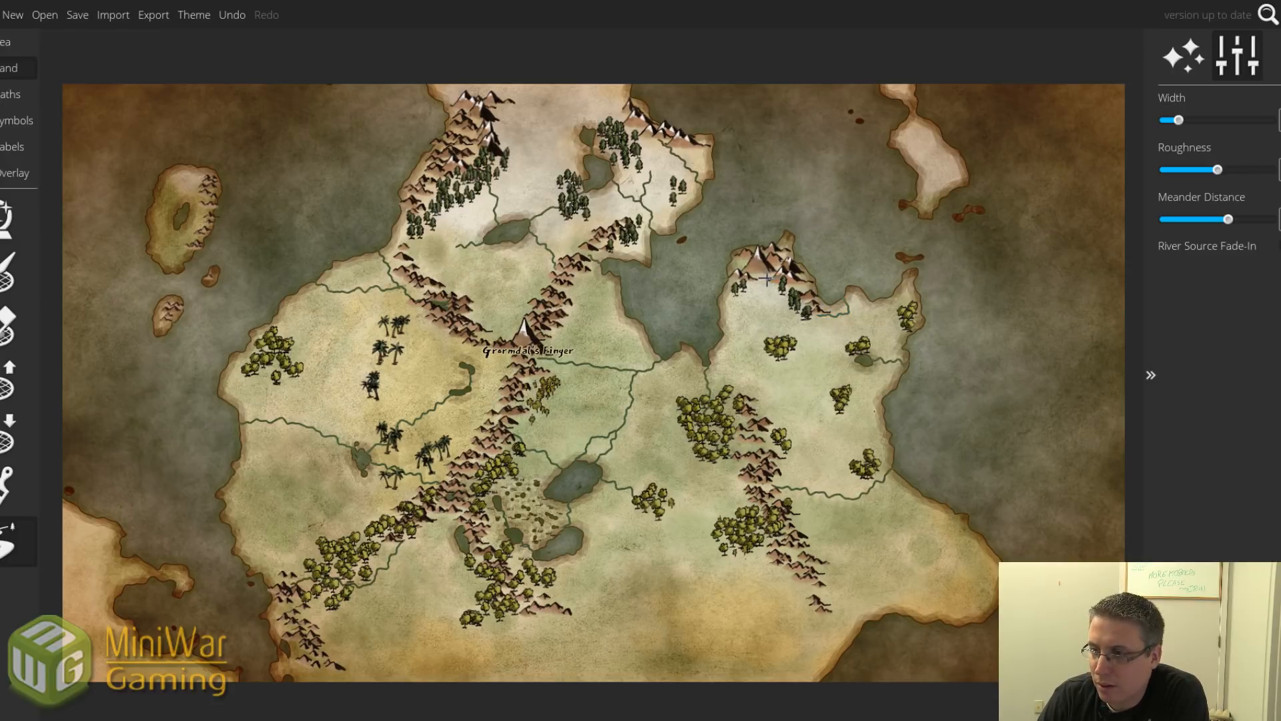
{"action": "left_click_drag", "start_coordinate": [771, 274], "coordinate": [715, 304]}
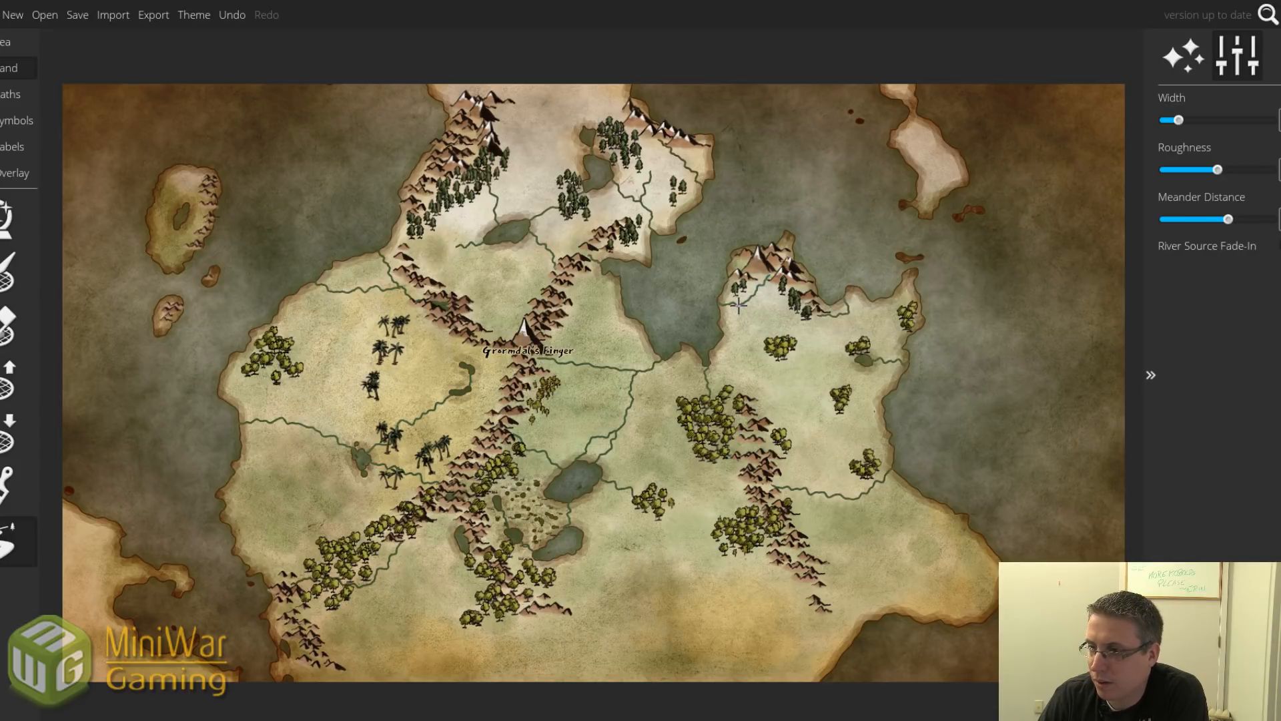
{"action": "left_click_drag", "start_coordinate": [739, 306], "coordinate": [720, 328]}
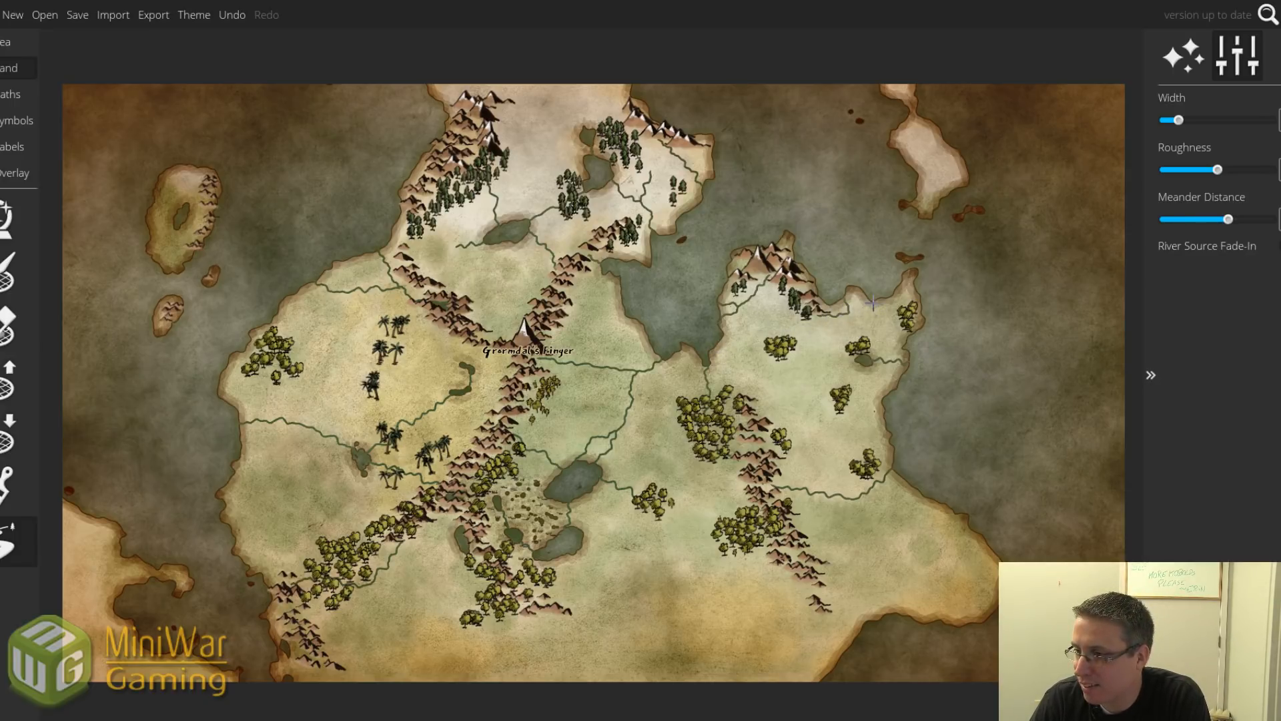
{"action": "left_click_drag", "start_coordinate": [871, 300], "coordinate": [881, 330]}
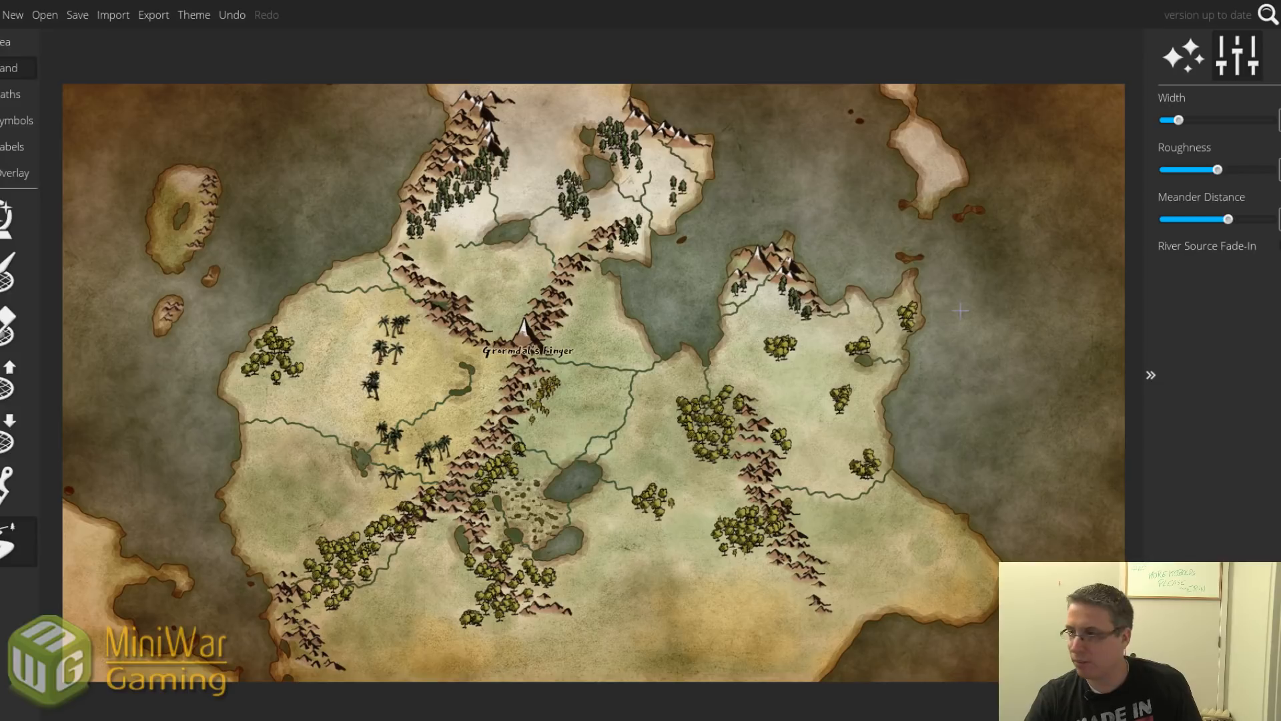
{"action": "key", "text": "ctrl+z"}
Raise the meander distance and draw winding rivers from the eastern mountains out to the coast.
{"action": "left_click_drag", "start_coordinate": [1228, 220], "coordinate": [1254, 219]}
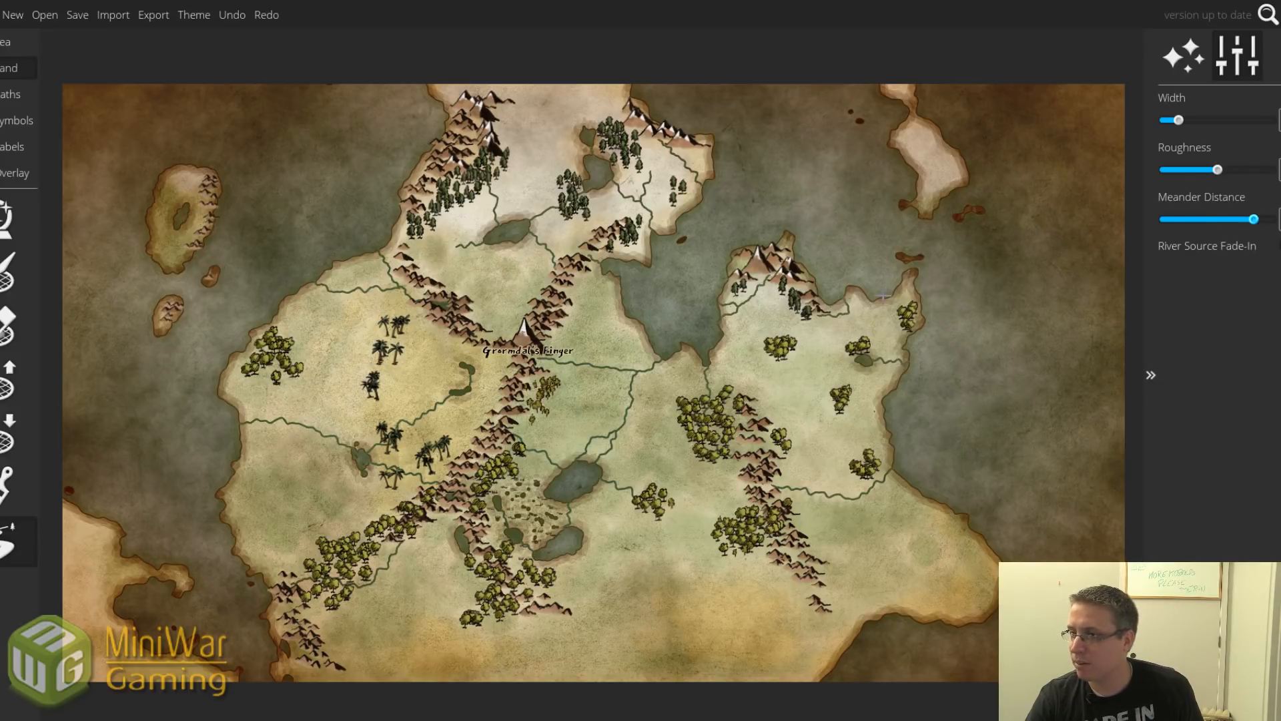
{"action": "mouse_move", "coordinate": [873, 300]}
{"action": "left_mouse_down"}
{"action": "mouse_move", "coordinate": [876, 333]}
{"action": "mouse_move", "coordinate": [870, 321]}
{"action": "mouse_move", "coordinate": [897, 321]}
{"action": "mouse_move", "coordinate": [907, 336]}
{"action": "mouse_move", "coordinate": [881, 328]}
{"action": "left_mouse_up"}
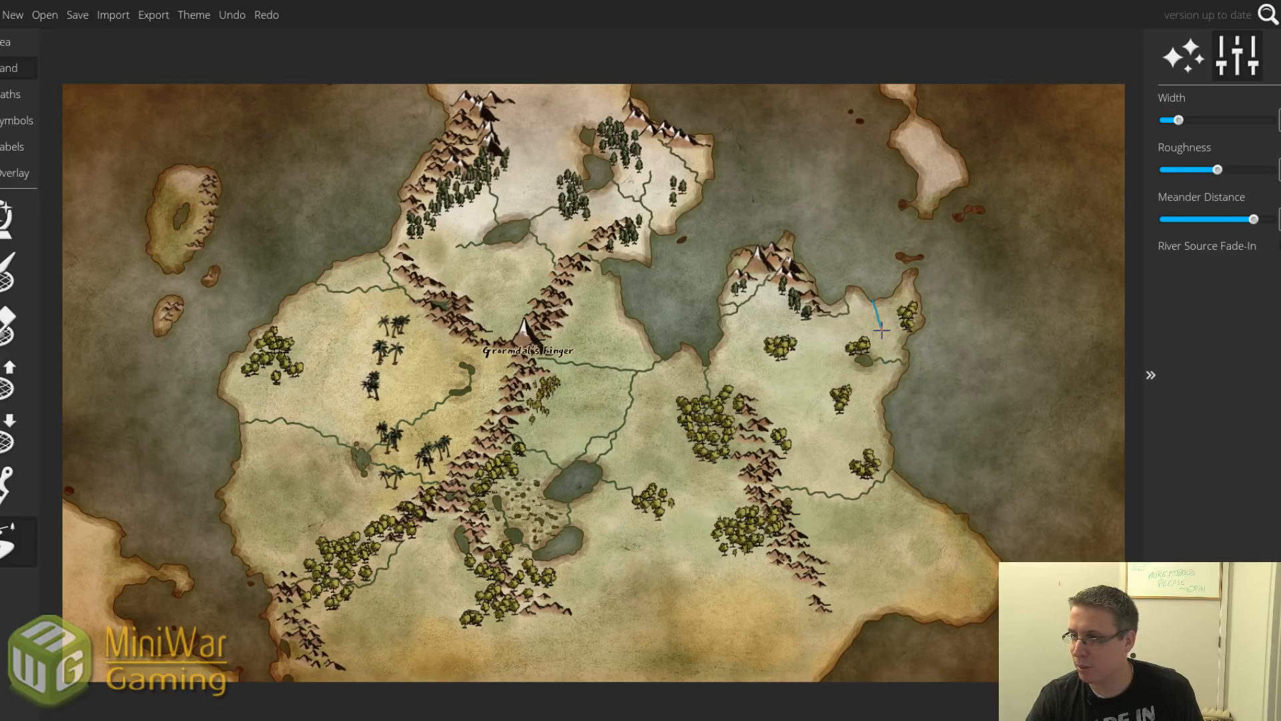
{"action": "mouse_move", "coordinate": [882, 329]}
{"action": "left_mouse_down"}
{"action": "mouse_move", "coordinate": [908, 355]}
{"action": "mouse_move", "coordinate": [865, 339]}
{"action": "mouse_move", "coordinate": [873, 330]}
{"action": "left_mouse_up"}
{"action": "key", "text": "ctrl+z"}
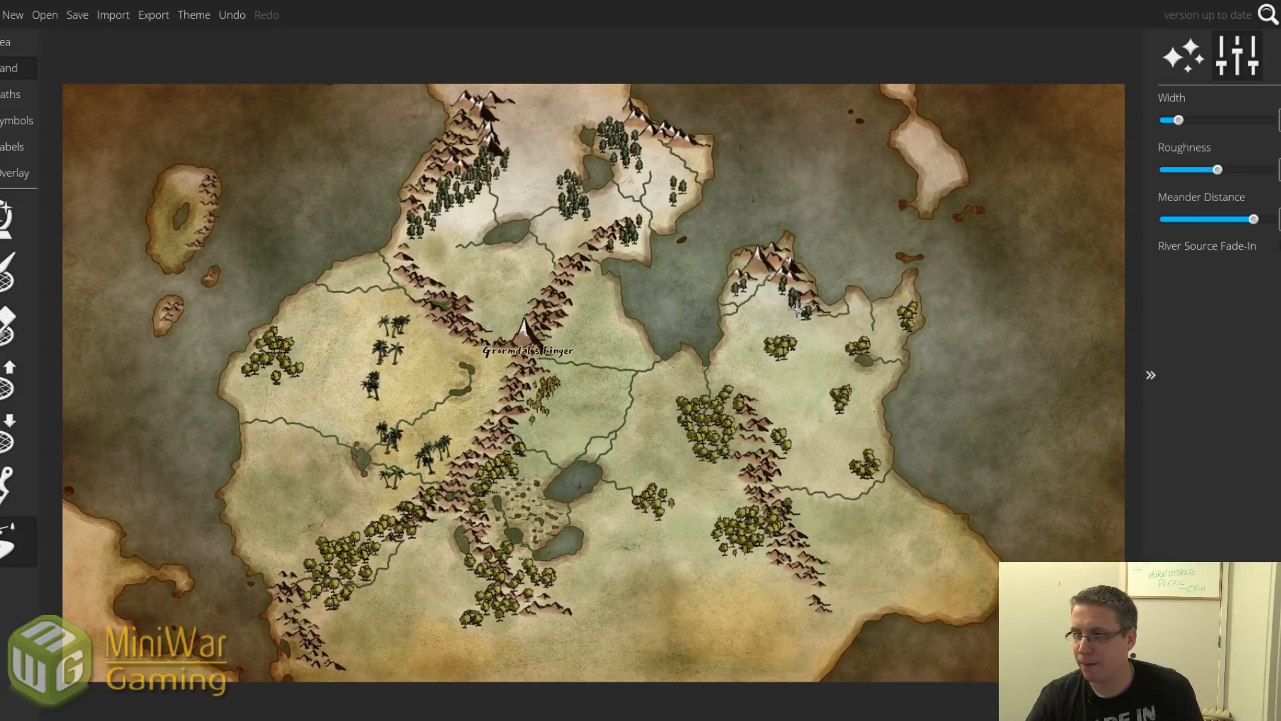
{"action": "left_click_drag", "start_coordinate": [796, 307], "coordinate": [778, 324]}
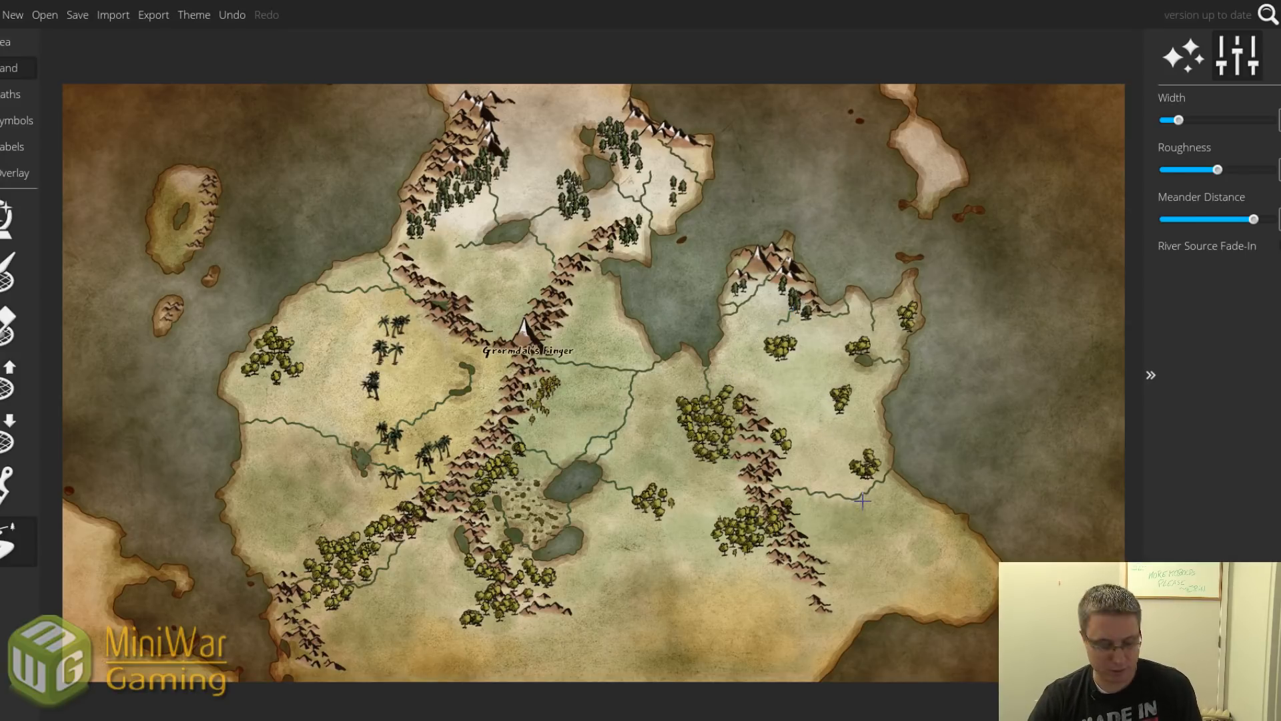
{"action": "scroll", "coordinate": [864, 502], "scroll_direction": "up", "scroll_amount": 3}
{"action": "scroll", "coordinate": [864, 502], "scroll_direction": "up", "scroll_amount": 2}
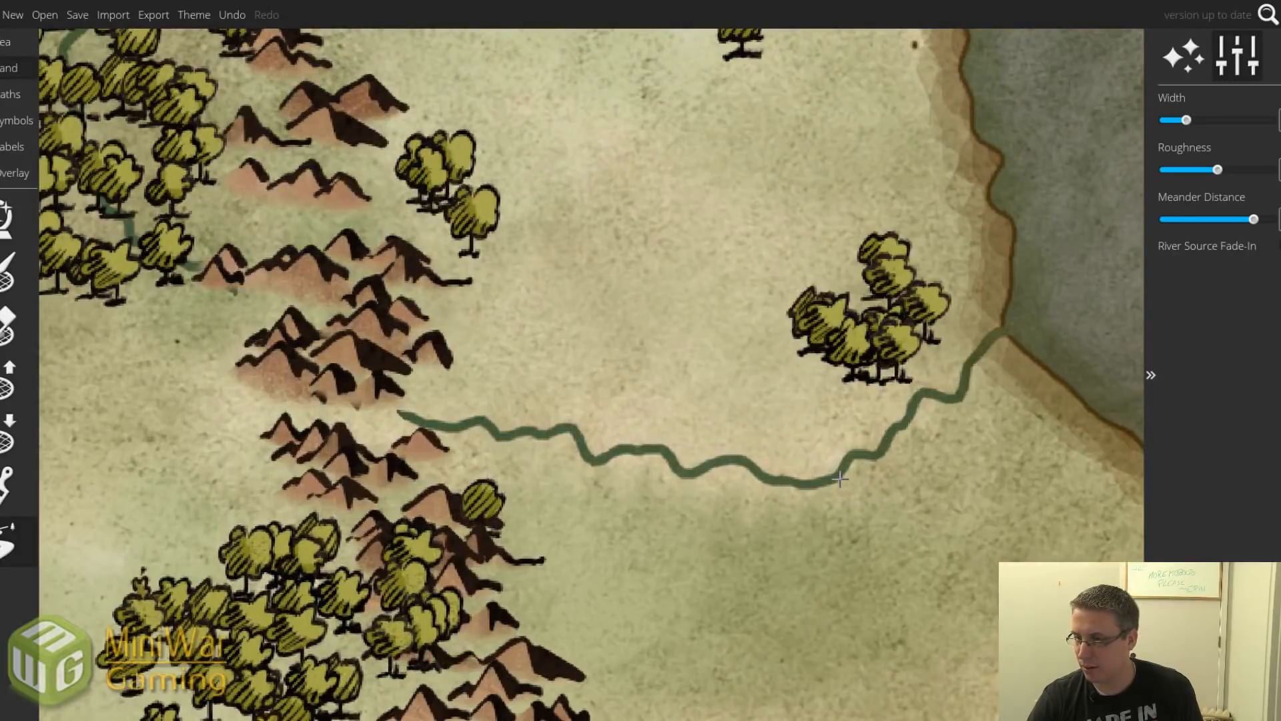
{"action": "mouse_move", "coordinate": [837, 475]}
{"action": "left_mouse_down"}
{"action": "mouse_move", "coordinate": [891, 517]}
{"action": "mouse_move", "coordinate": [991, 544]}
{"action": "mouse_move", "coordinate": [1056, 491]}
{"action": "mouse_move", "coordinate": [1066, 499]}
{"action": "mouse_move", "coordinate": [1057, 469]}
{"action": "mouse_move", "coordinate": [1078, 395]}
{"action": "left_mouse_up"}
{"action": "scroll", "coordinate": [1046, 444], "scroll_direction": "down", "scroll_amount": 6}
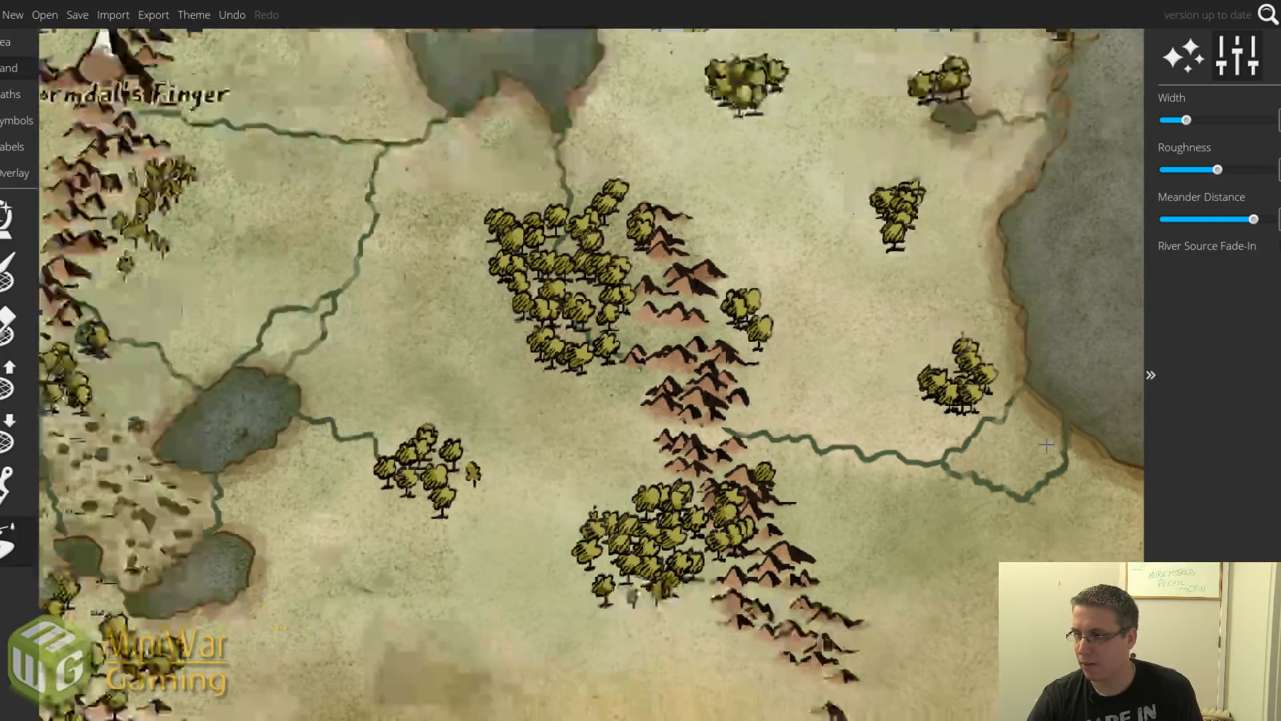
{"action": "scroll", "coordinate": [1029, 425], "scroll_direction": "up", "scroll_amount": 5}
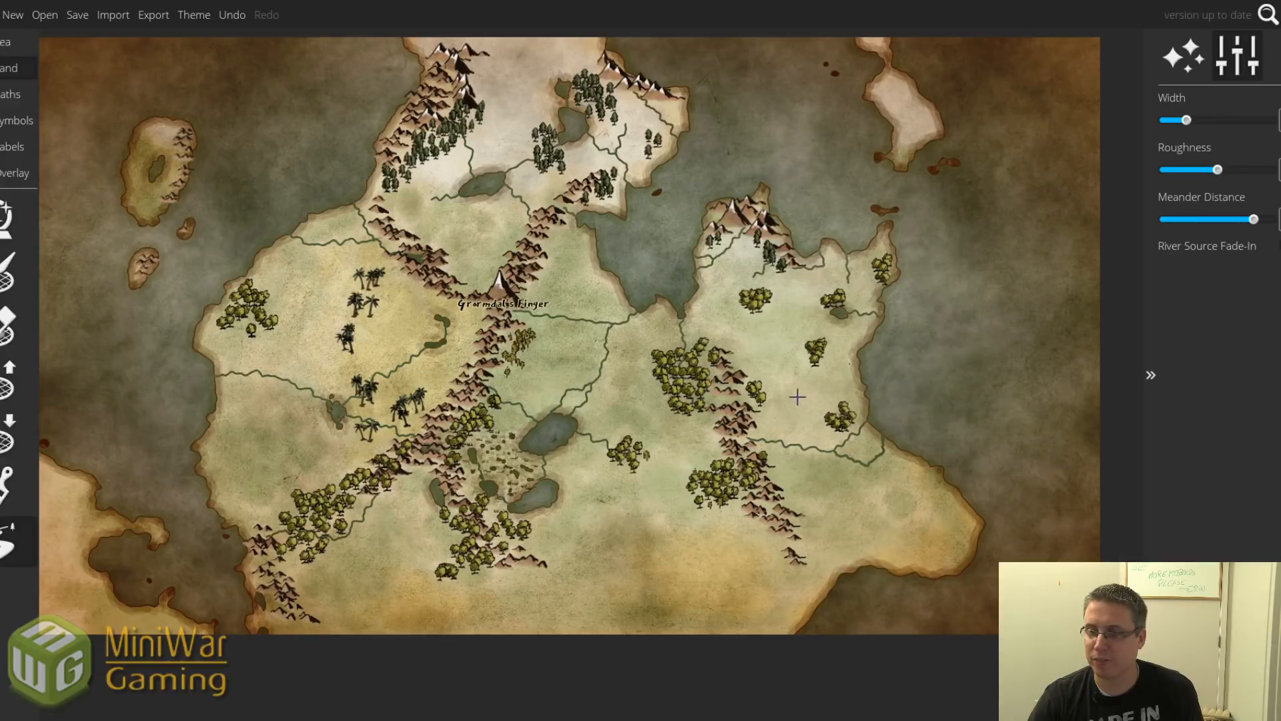
{"action": "left_click_drag", "start_coordinate": [764, 374], "coordinate": [785, 394]}
{"action": "key", "text": "["}
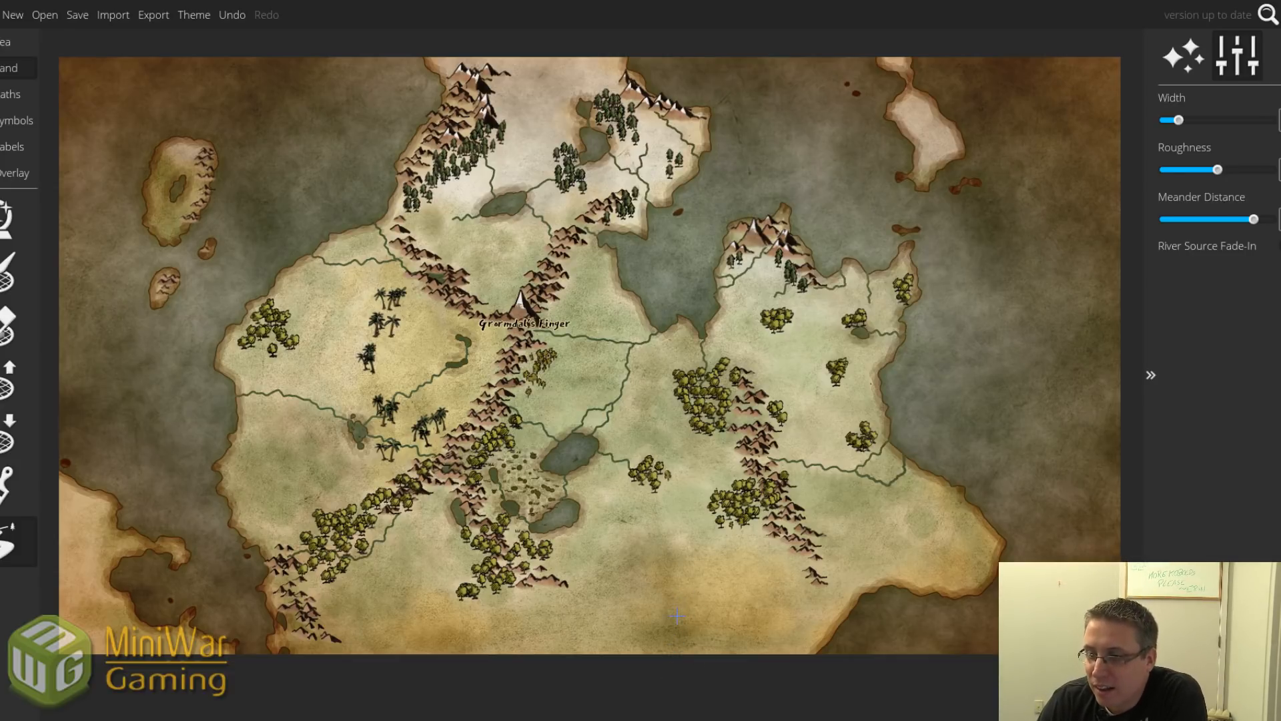
Pick a sparser tree symbol and paint a small cluster on the west coast.
{"action": "left_click", "coordinate": [17, 120]}
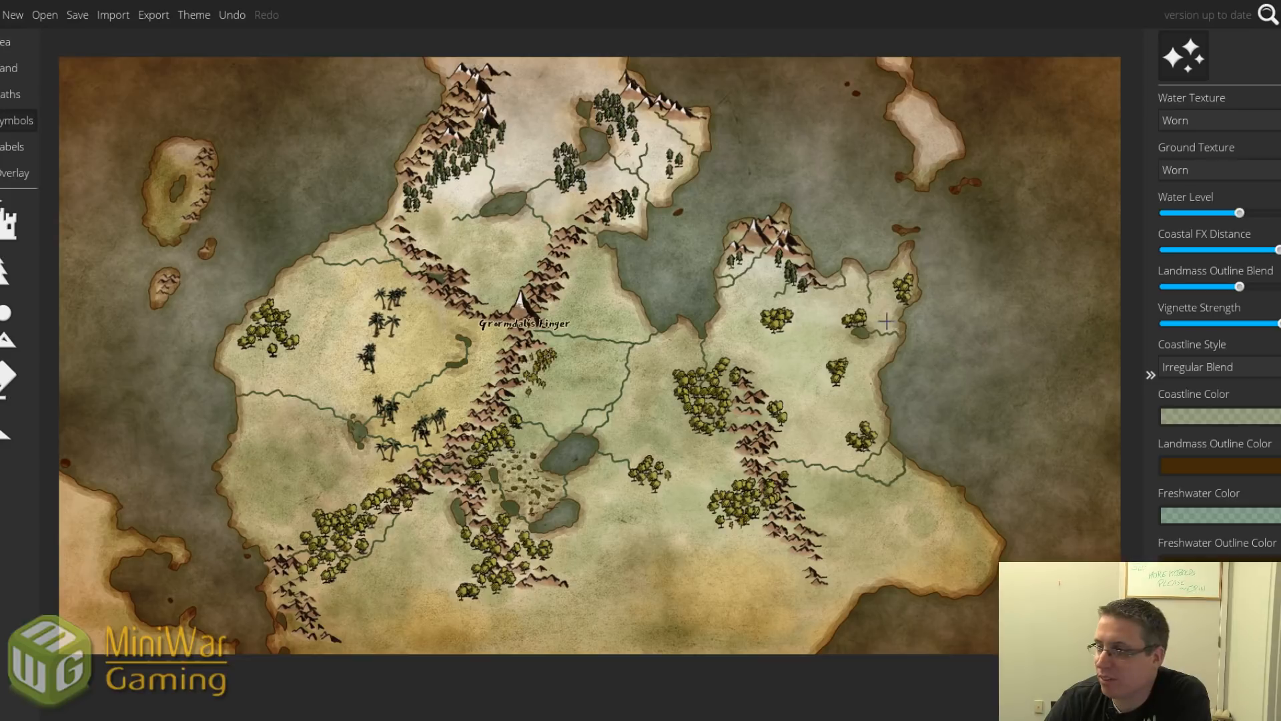
{"action": "left_click", "coordinate": [10, 270]}
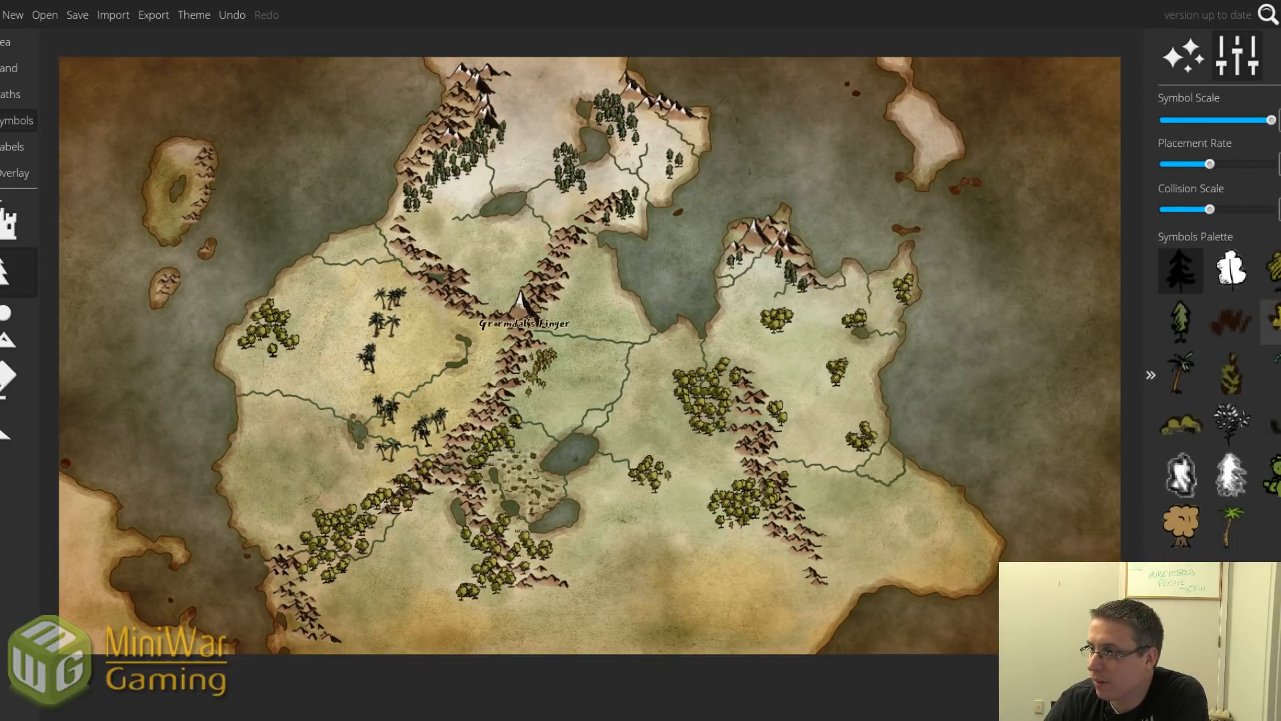
{"action": "left_click", "coordinate": [1271, 321]}
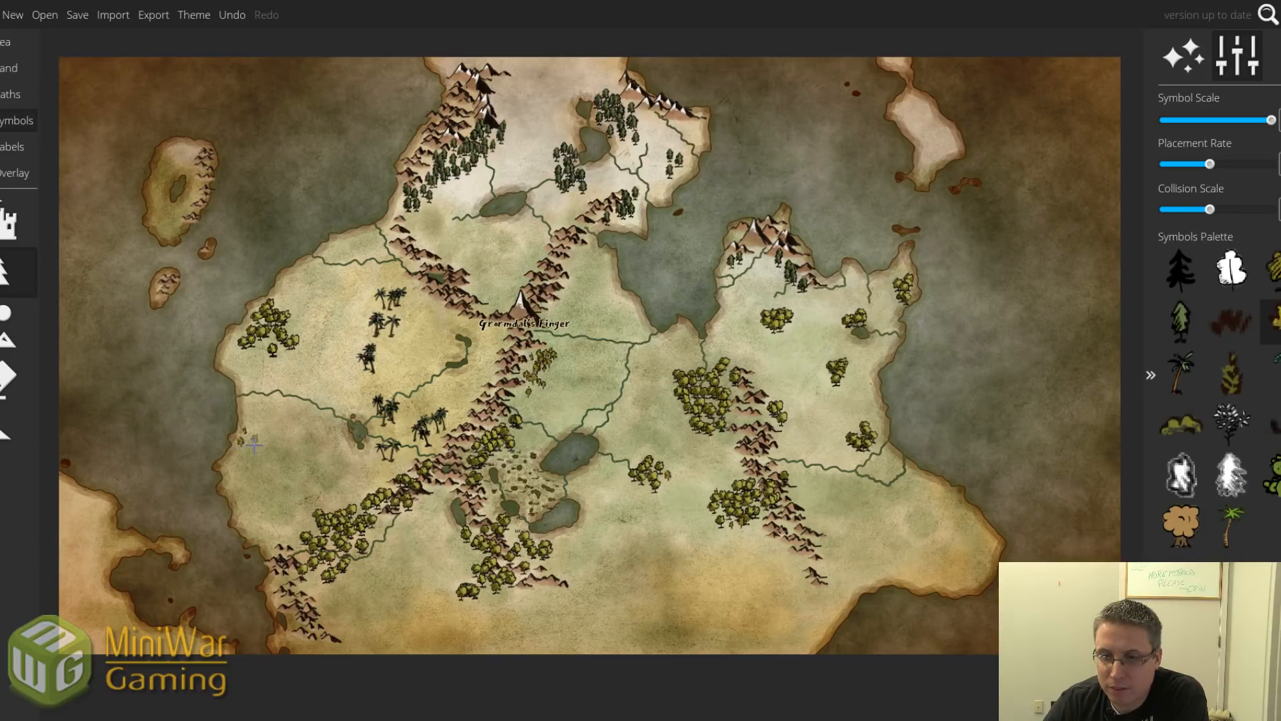
{"action": "left_click_drag", "start_coordinate": [254, 444], "coordinate": [250, 443]}
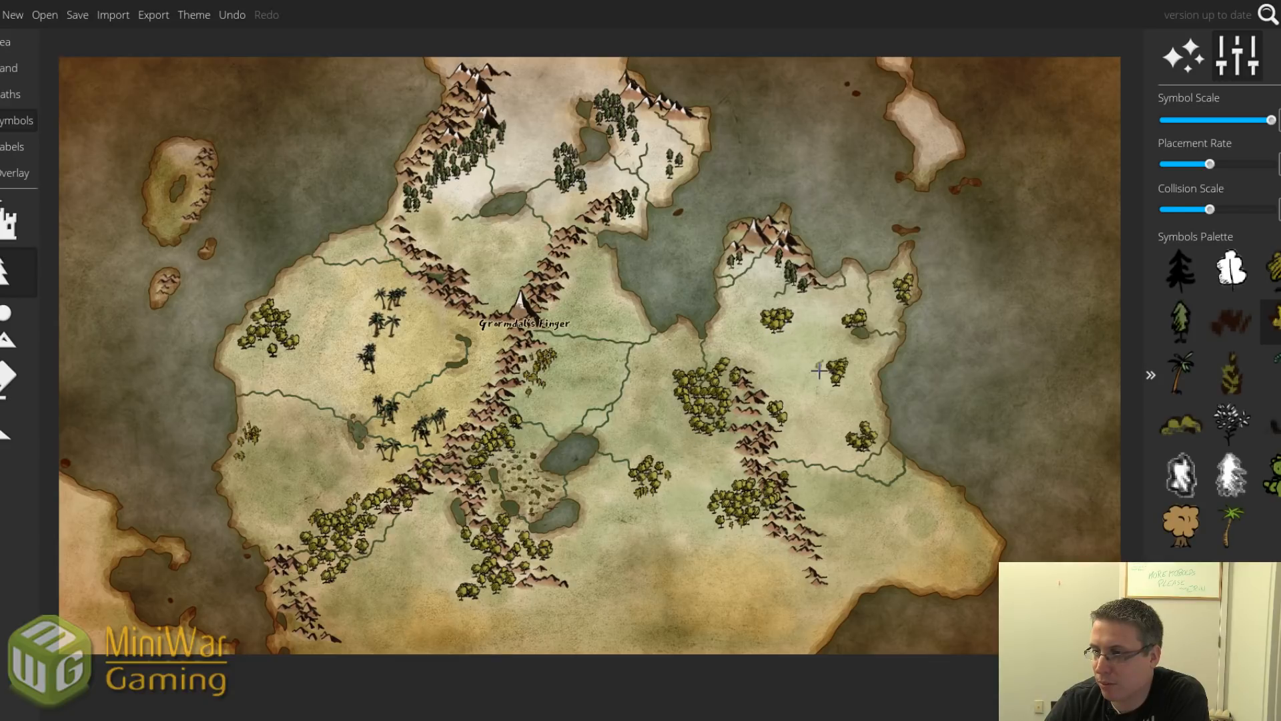
Scatter small trees over the eastern clump, central mountains, southern and western grasslands, undoing the last stroke.
{"action": "left_click_drag", "start_coordinate": [820, 371], "coordinate": [831, 392]}
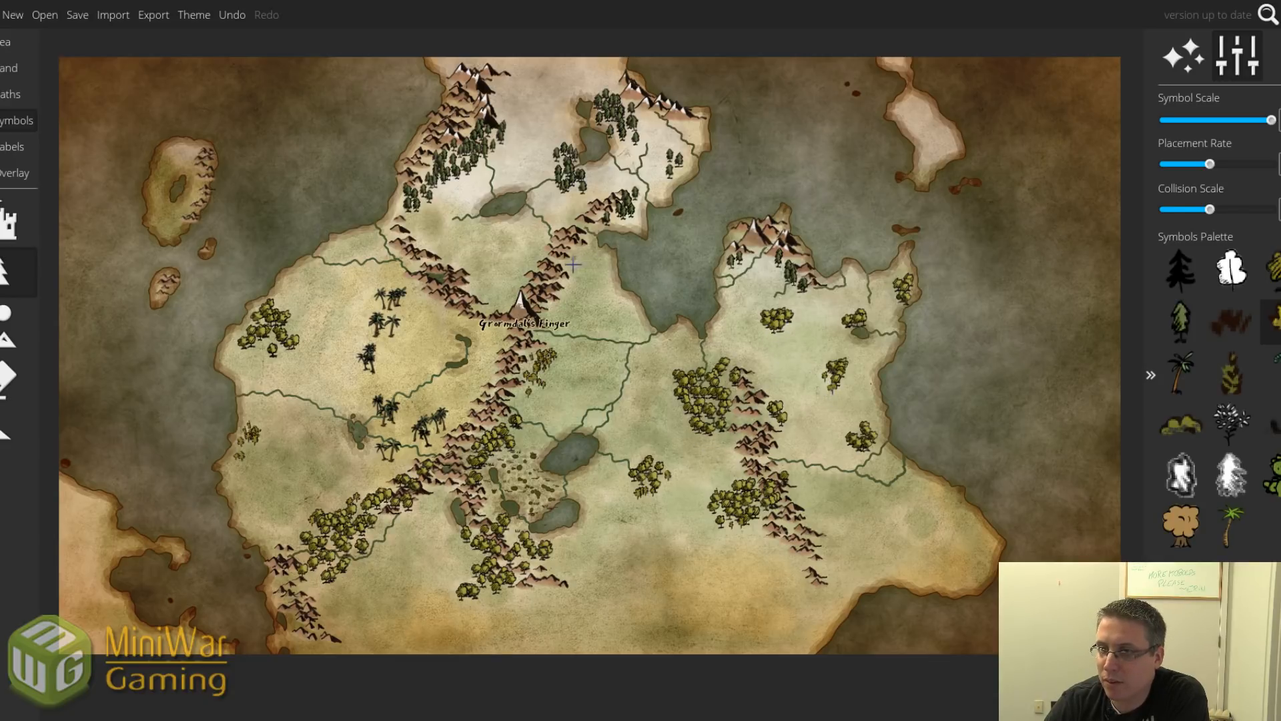
{"action": "mouse_move", "coordinate": [573, 265]}
{"action": "left_mouse_down"}
{"action": "mouse_move", "coordinate": [589, 287]}
{"action": "mouse_move", "coordinate": [579, 260]}
{"action": "mouse_move", "coordinate": [582, 321]}
{"action": "mouse_move", "coordinate": [627, 332]}
{"action": "mouse_move", "coordinate": [611, 395]}
{"action": "left_mouse_up"}
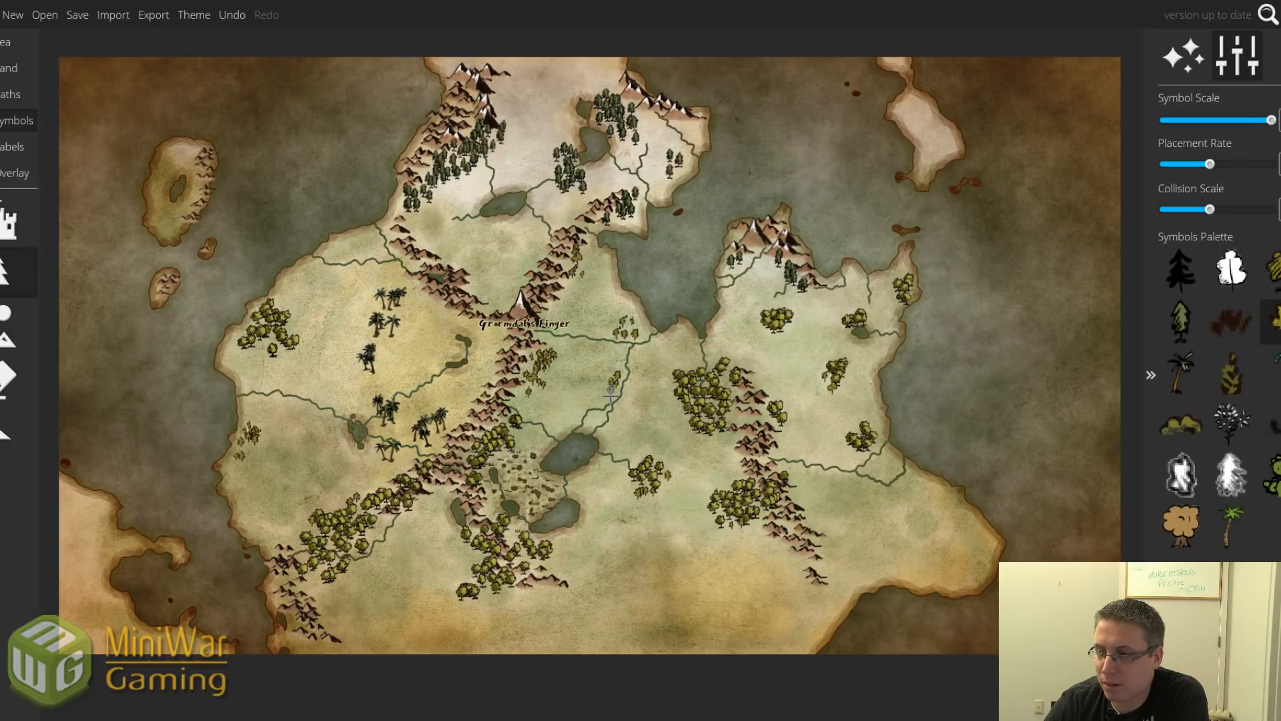
{"action": "left_click_drag", "start_coordinate": [586, 542], "coordinate": [596, 541]}
{"action": "mouse_move", "coordinate": [289, 481]}
{"action": "left_mouse_down"}
{"action": "mouse_move", "coordinate": [309, 466]}
{"action": "mouse_move", "coordinate": [259, 511]}
{"action": "left_mouse_up"}
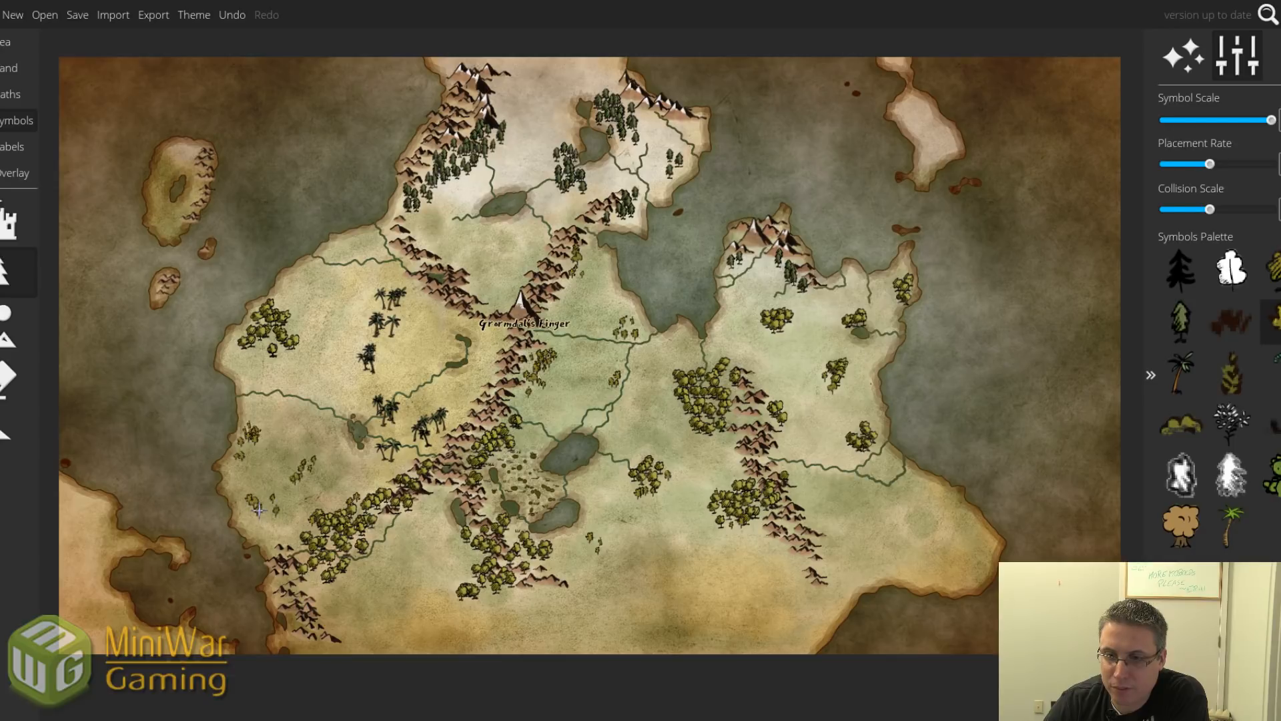
{"action": "left_click_drag", "start_coordinate": [334, 289], "coordinate": [307, 288]}
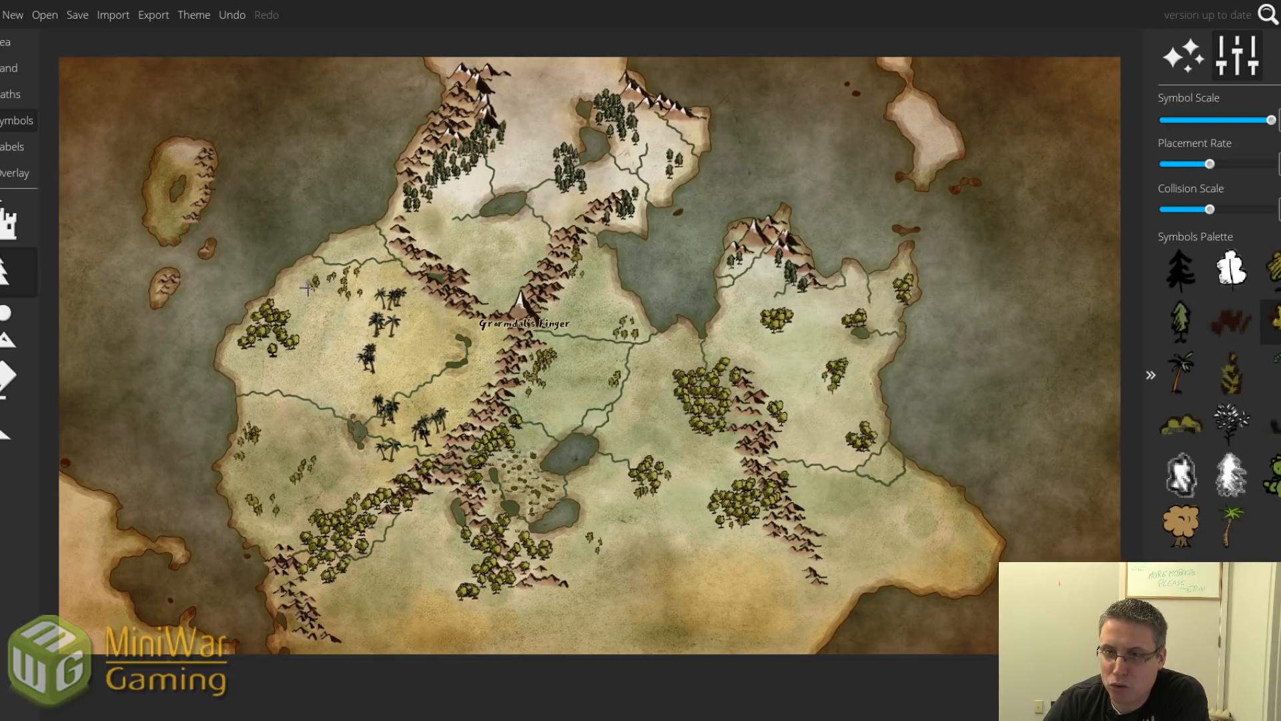
{"action": "key", "text": "ctrl+z"}
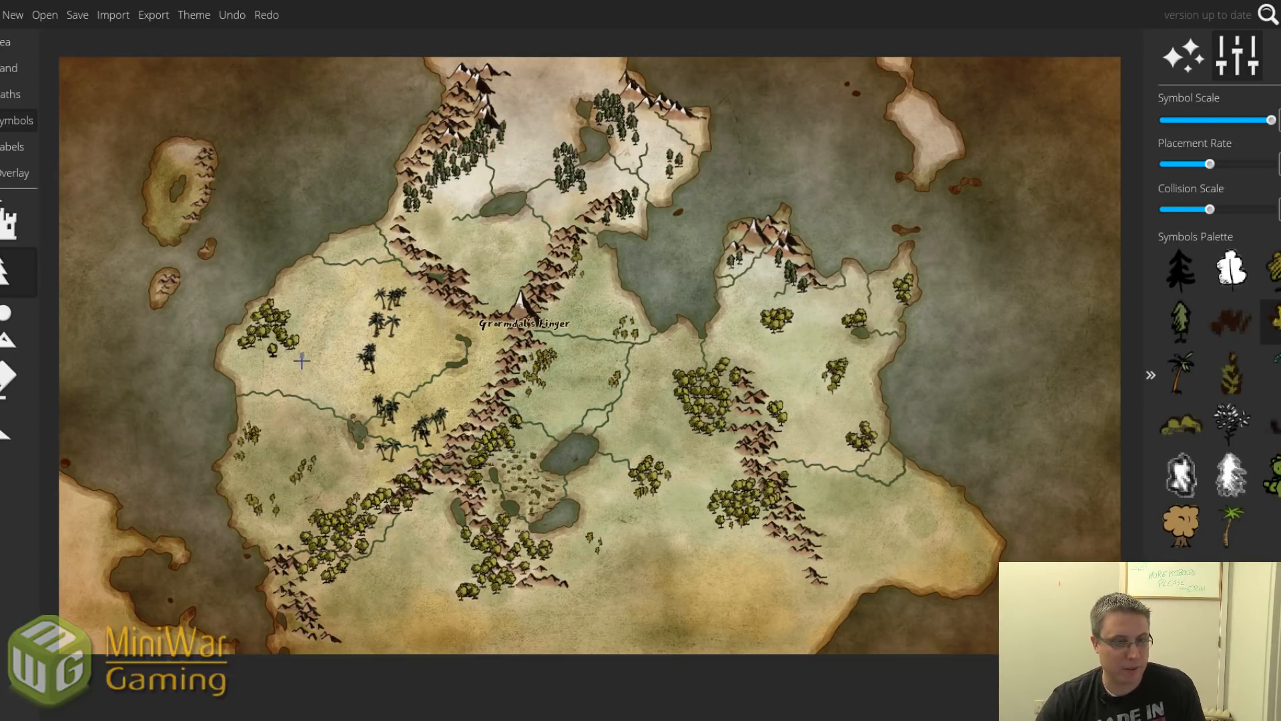
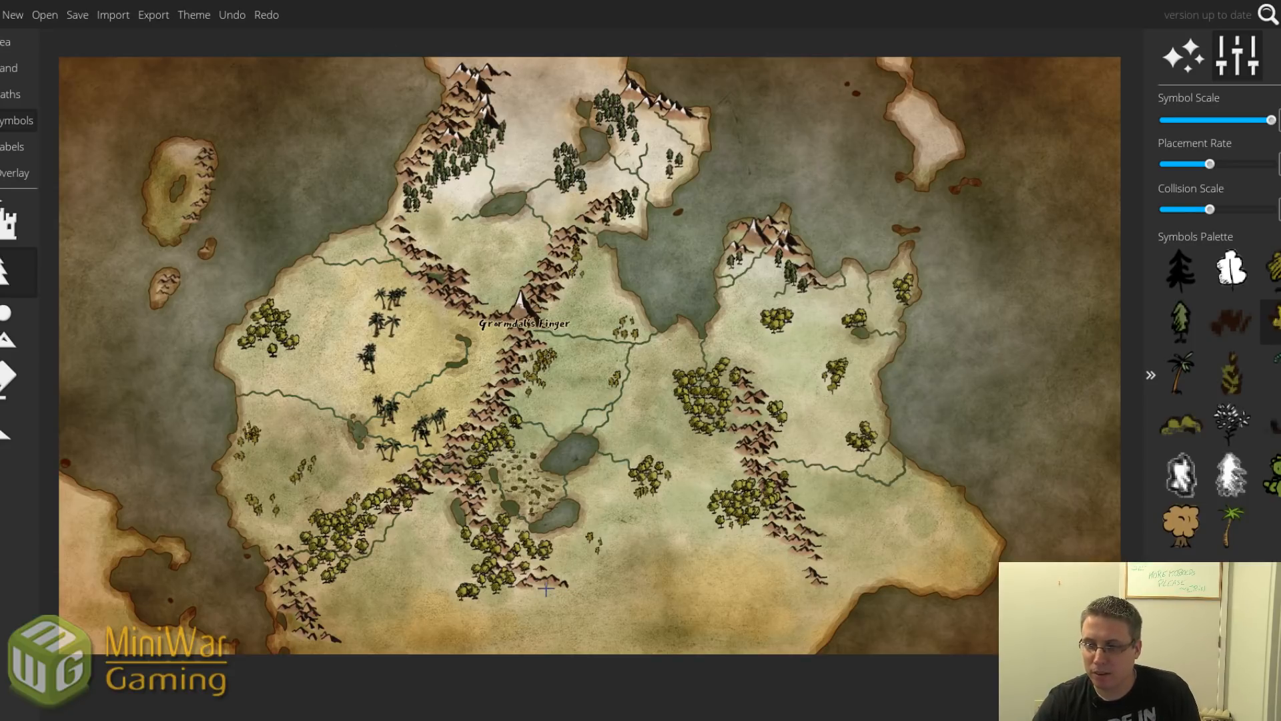
Add an 'Umbral Peaks' label below the southern mountains and nudge it into place.
{"action": "scroll", "coordinate": [545, 590], "scroll_direction": "up", "scroll_amount": 3}
{"action": "left_click", "coordinate": [22, 147]}
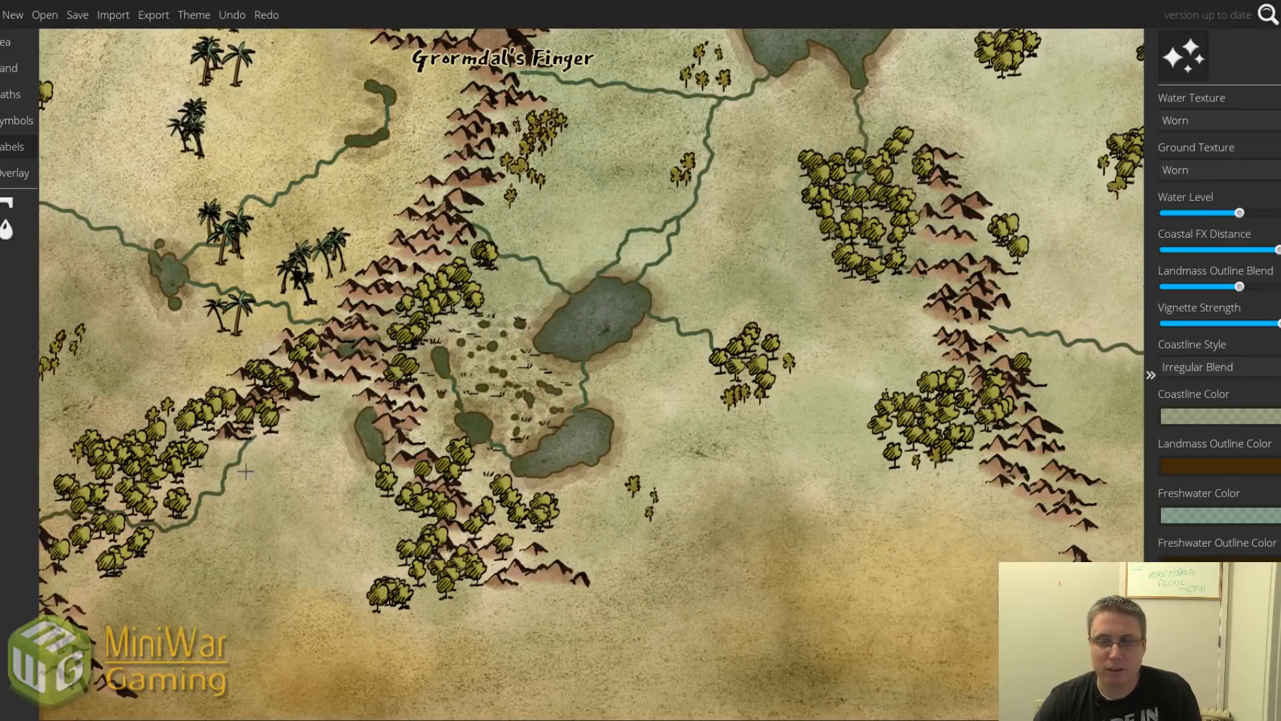
{"action": "left_click", "coordinate": [8, 219]}
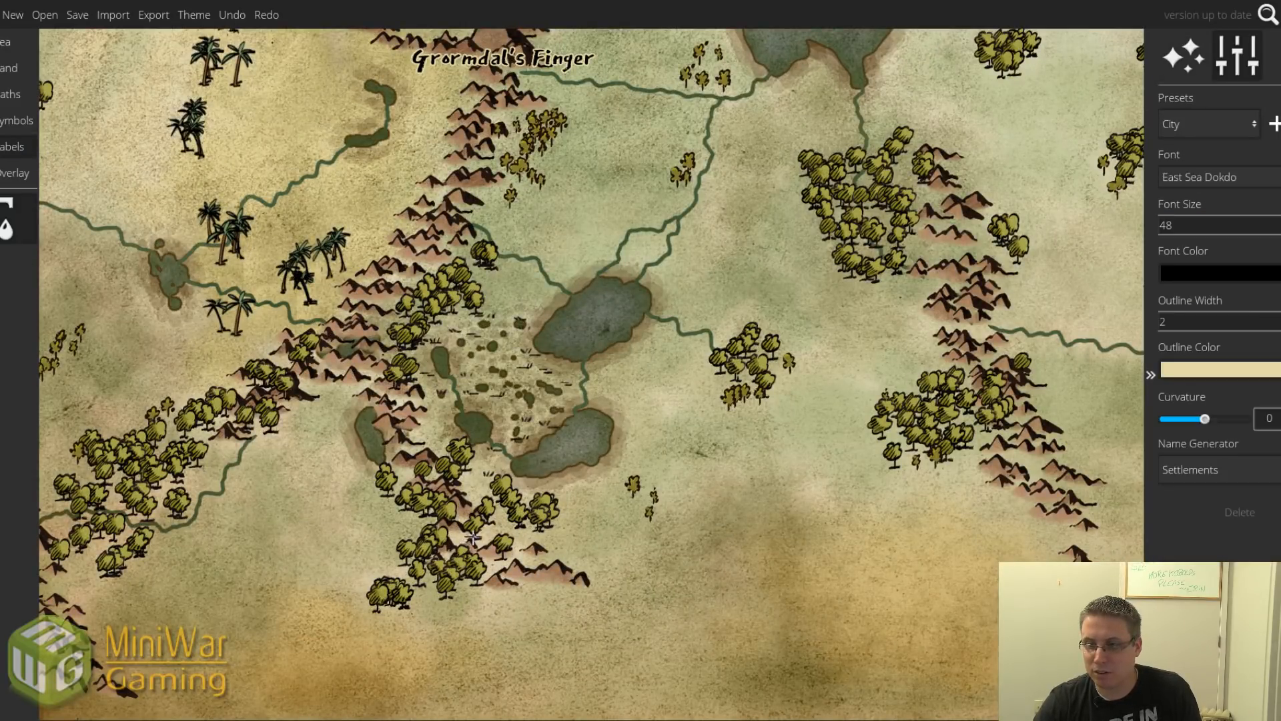
{"action": "left_click", "coordinate": [495, 561]}
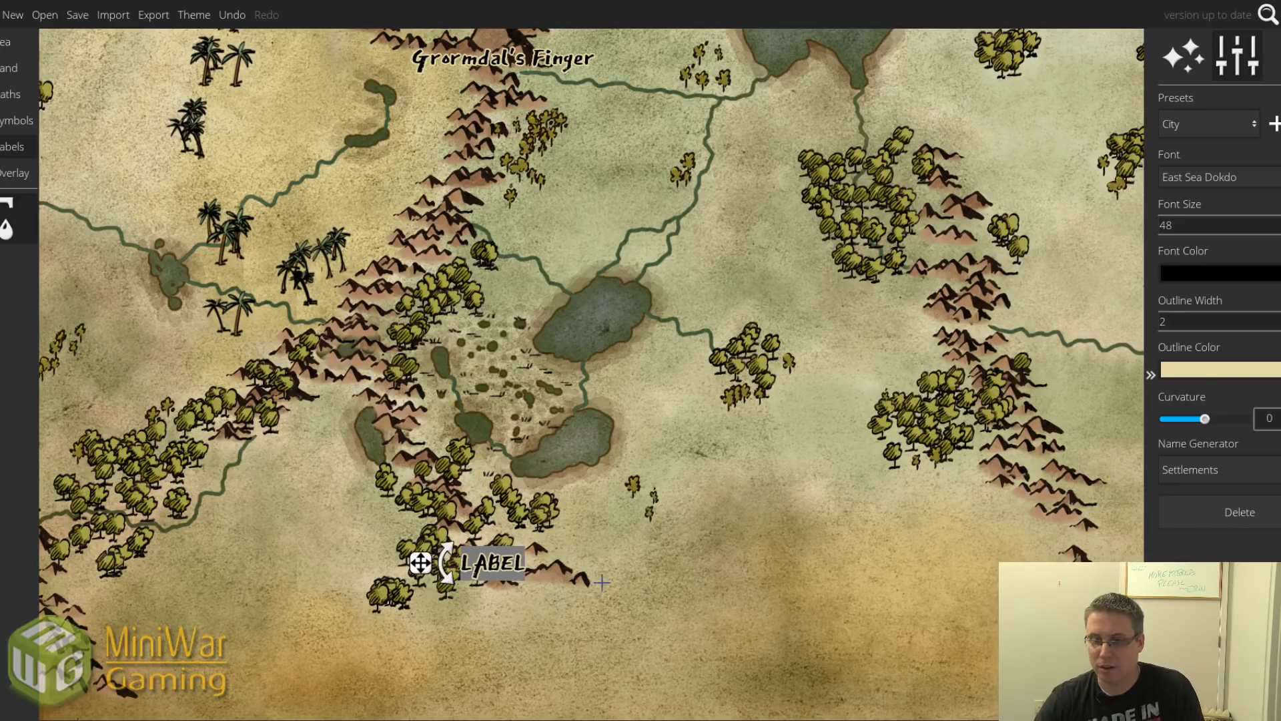
{"action": "type", "text": "Umbral Peak"}
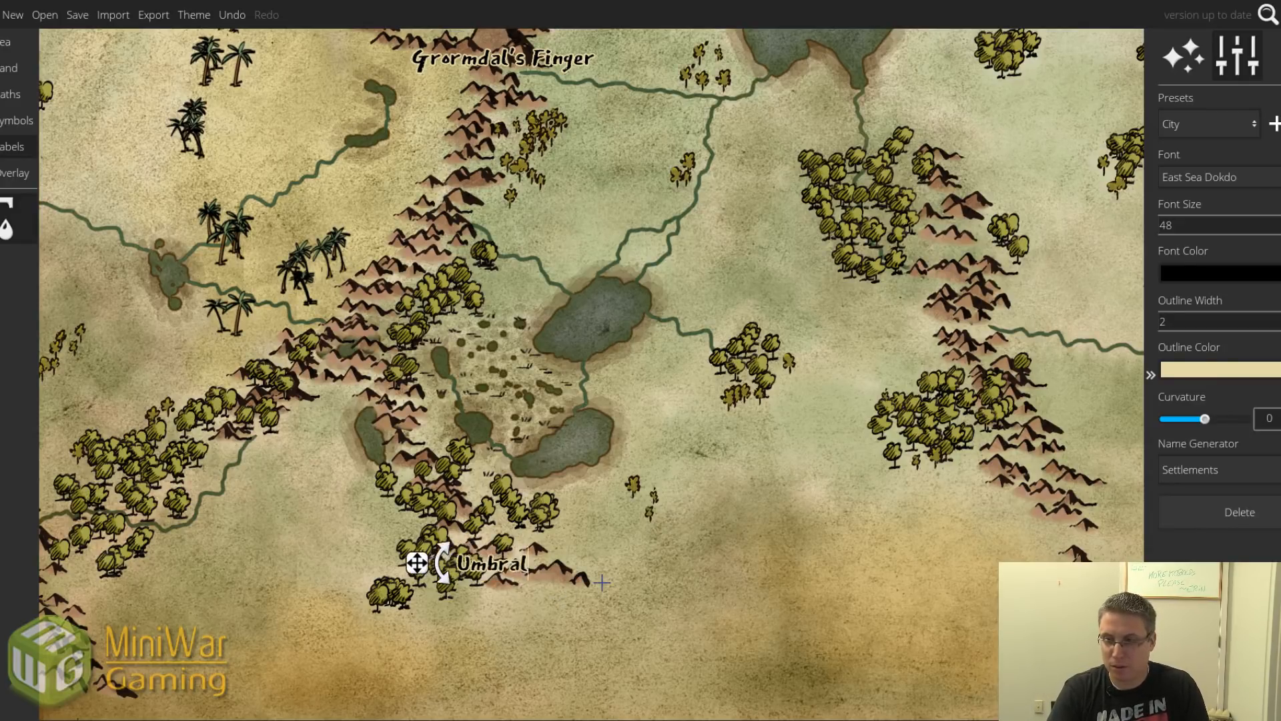
{"action": "type", "text": "s"}
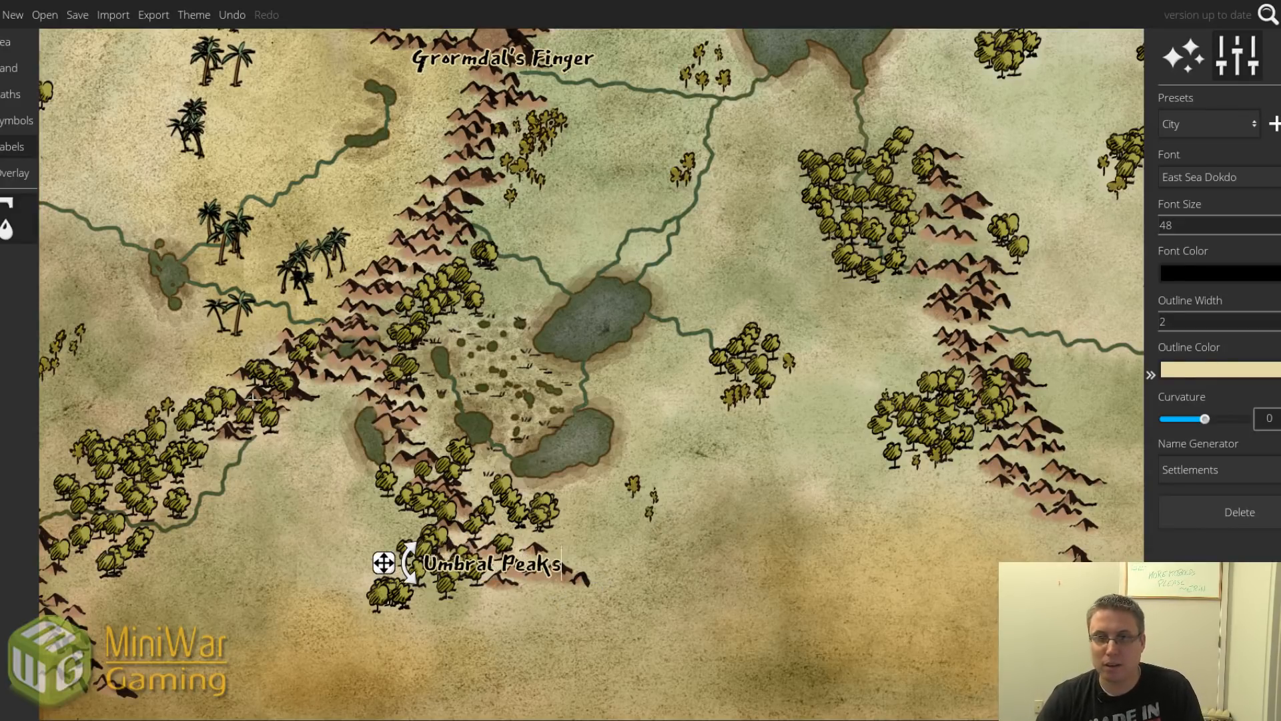
{"action": "left_click_drag", "start_coordinate": [386, 569], "coordinate": [430, 578]}
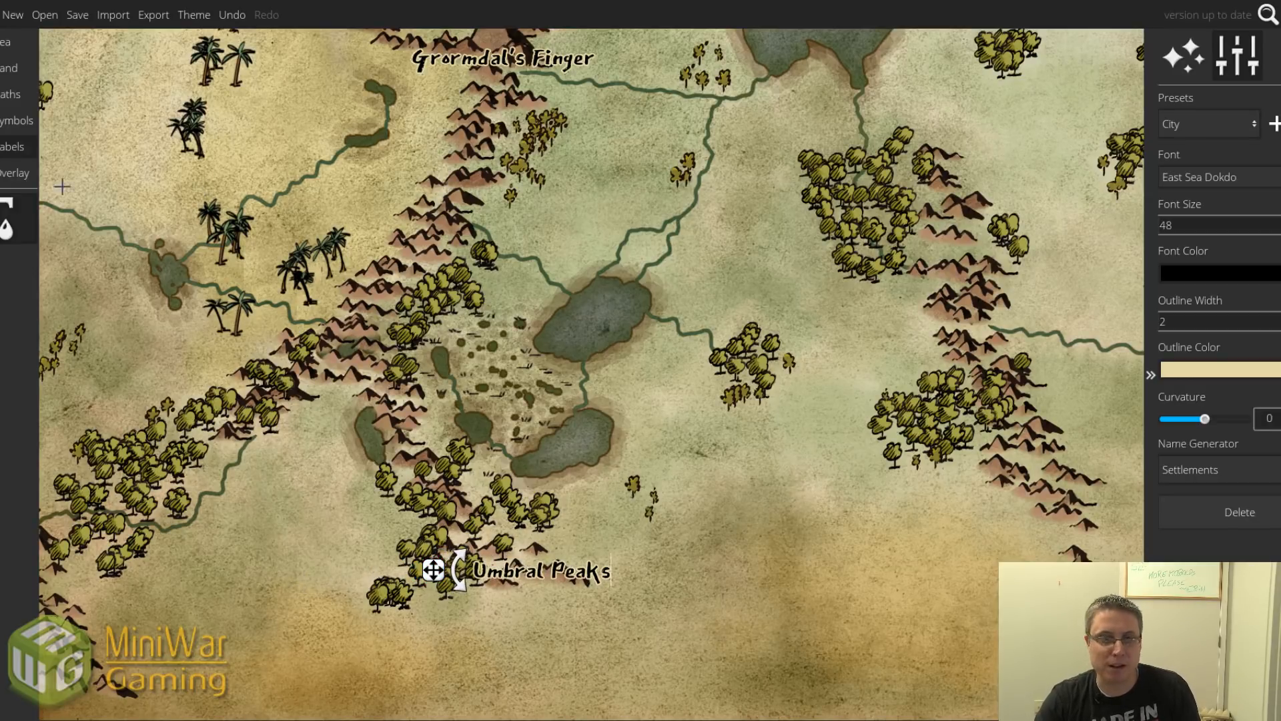
{"action": "left_click", "coordinate": [16, 76]}
{"action": "scroll", "coordinate": [359, 385], "scroll_direction": "down", "scroll_amount": 3}
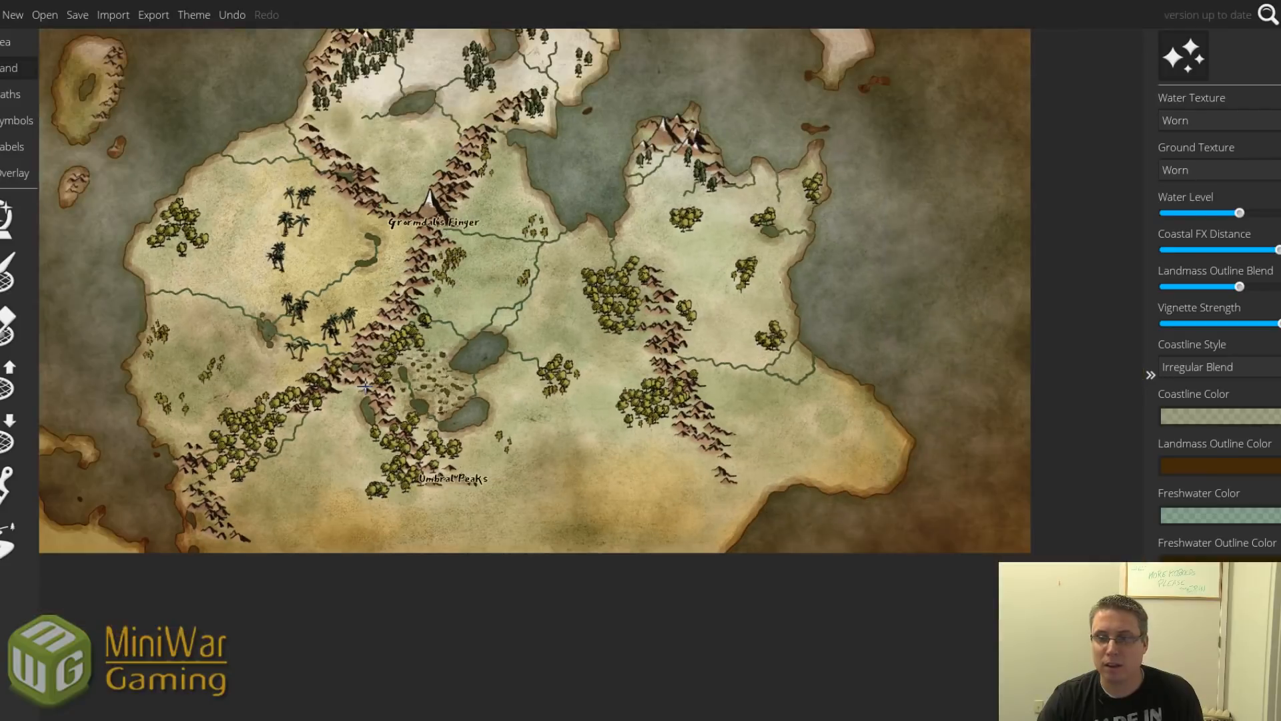
{"action": "left_click", "coordinate": [10, 377]}
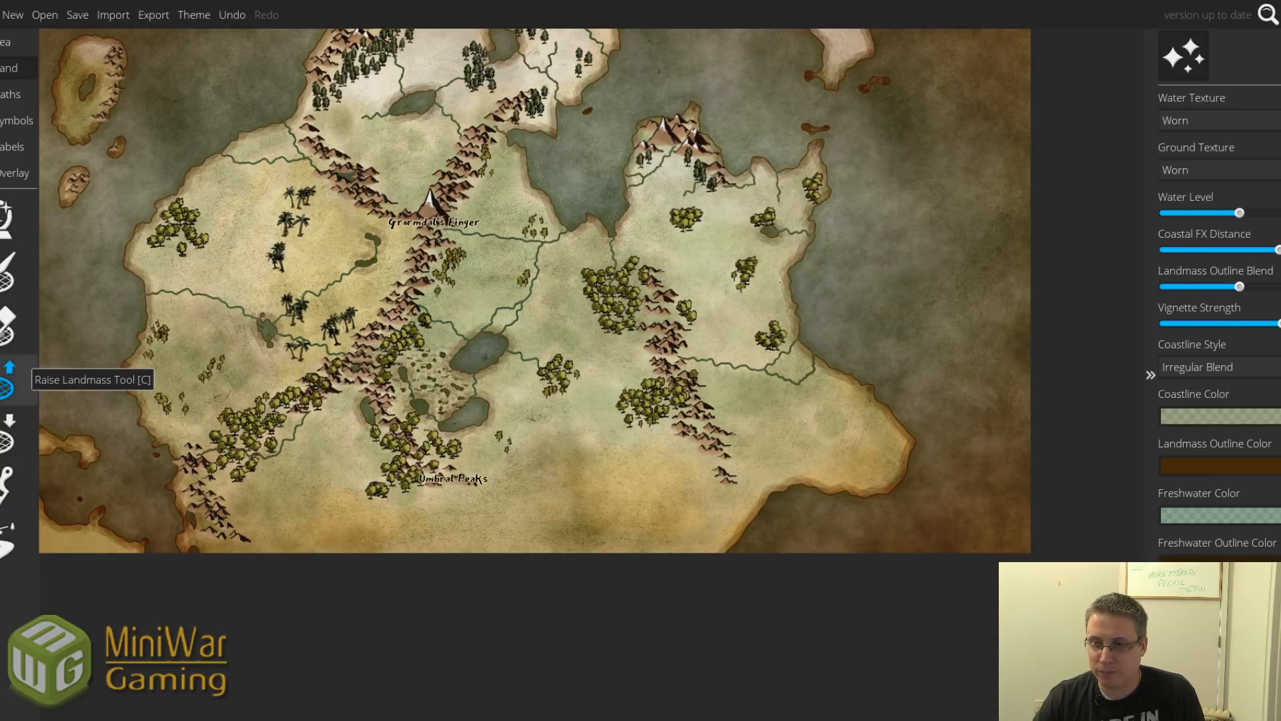
{"action": "left_click_drag", "start_coordinate": [309, 325], "coordinate": [431, 450]}
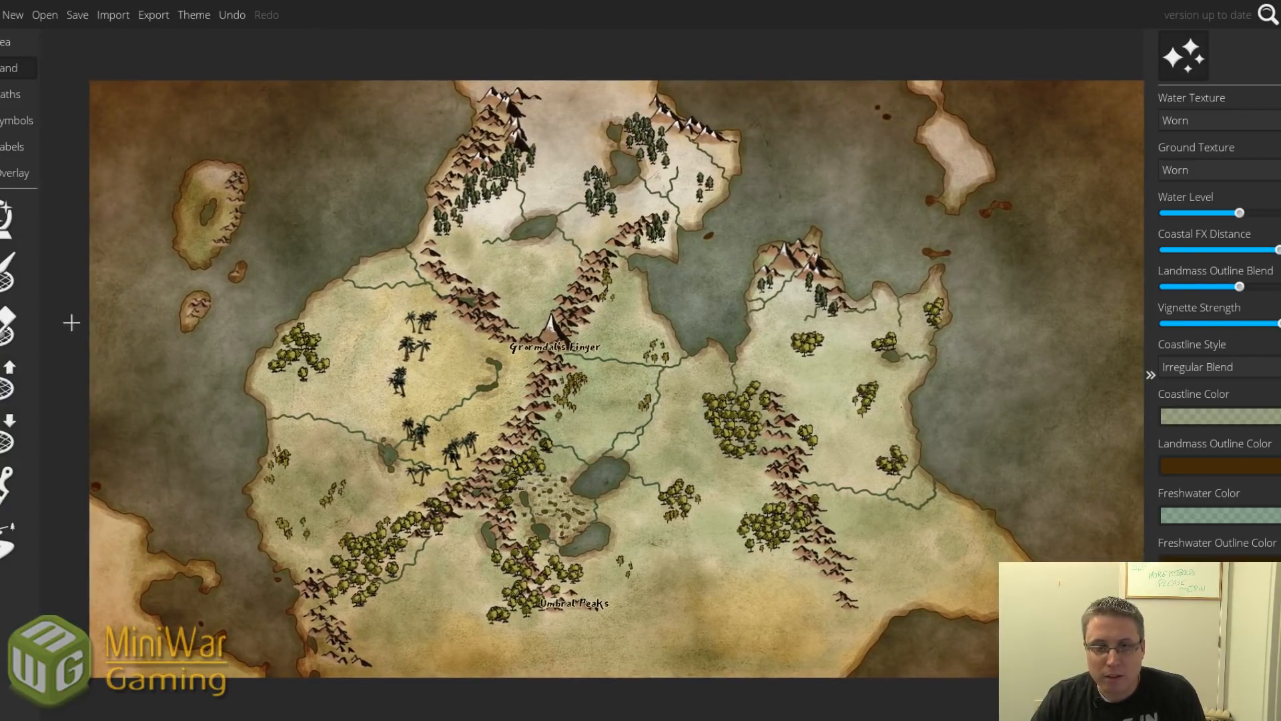
Choose the palm tree symbol, undo a stray tree trail, and scatter palms south of Umbral Peaks.
{"action": "left_click", "coordinate": [16, 120]}
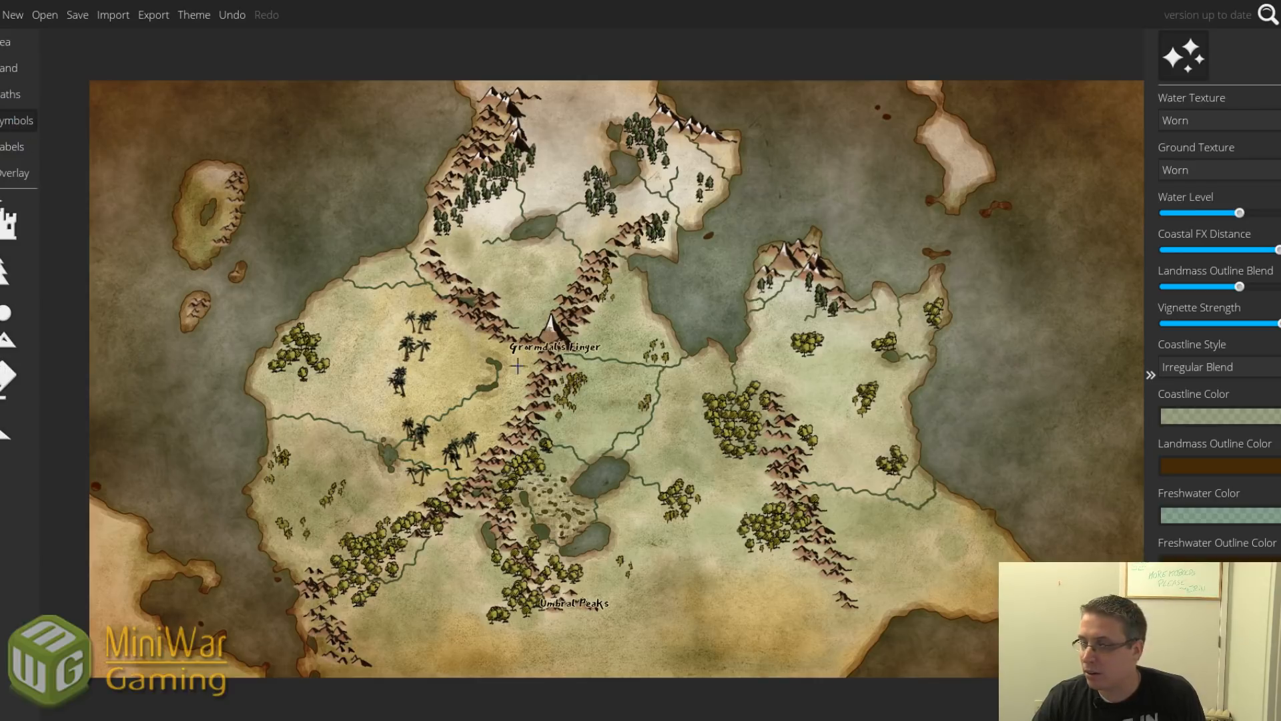
{"action": "left_click", "coordinate": [8, 270]}
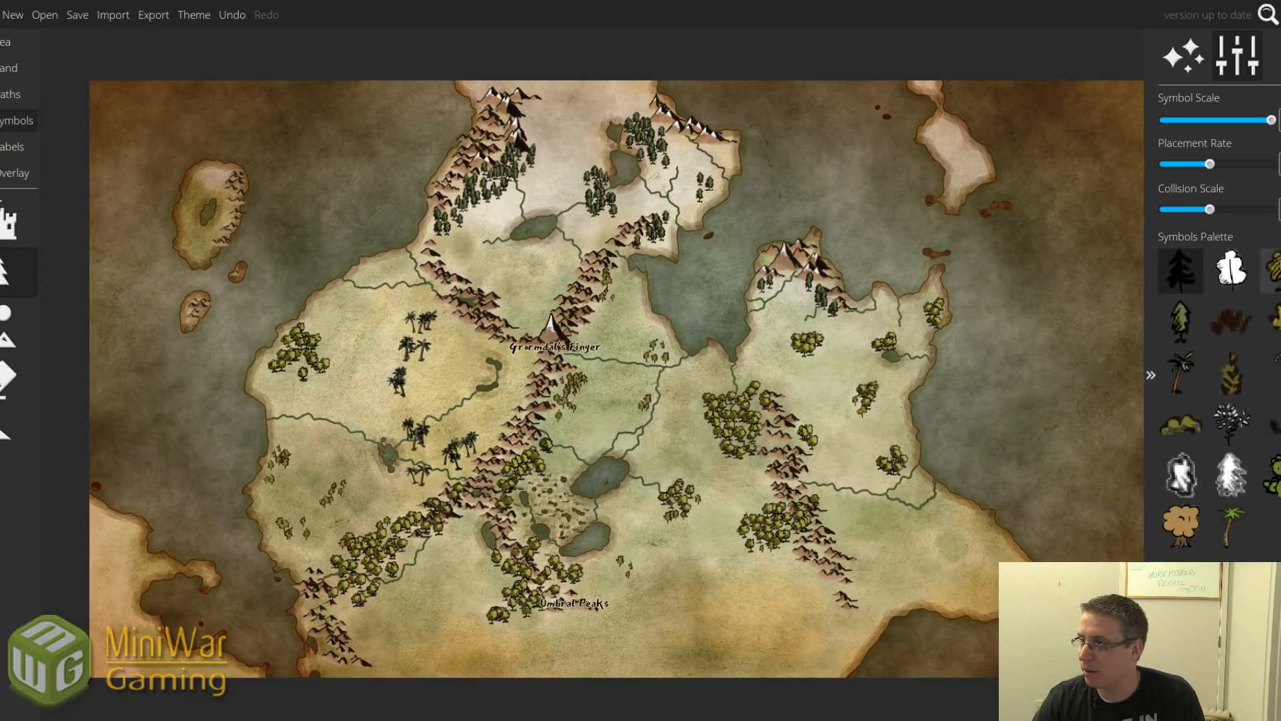
{"action": "left_click", "coordinate": [1273, 271]}
{"action": "mouse_move", "coordinate": [729, 611]}
{"action": "left_mouse_down"}
{"action": "mouse_move", "coordinate": [706, 634]}
{"action": "mouse_move", "coordinate": [723, 586]}
{"action": "left_mouse_up"}
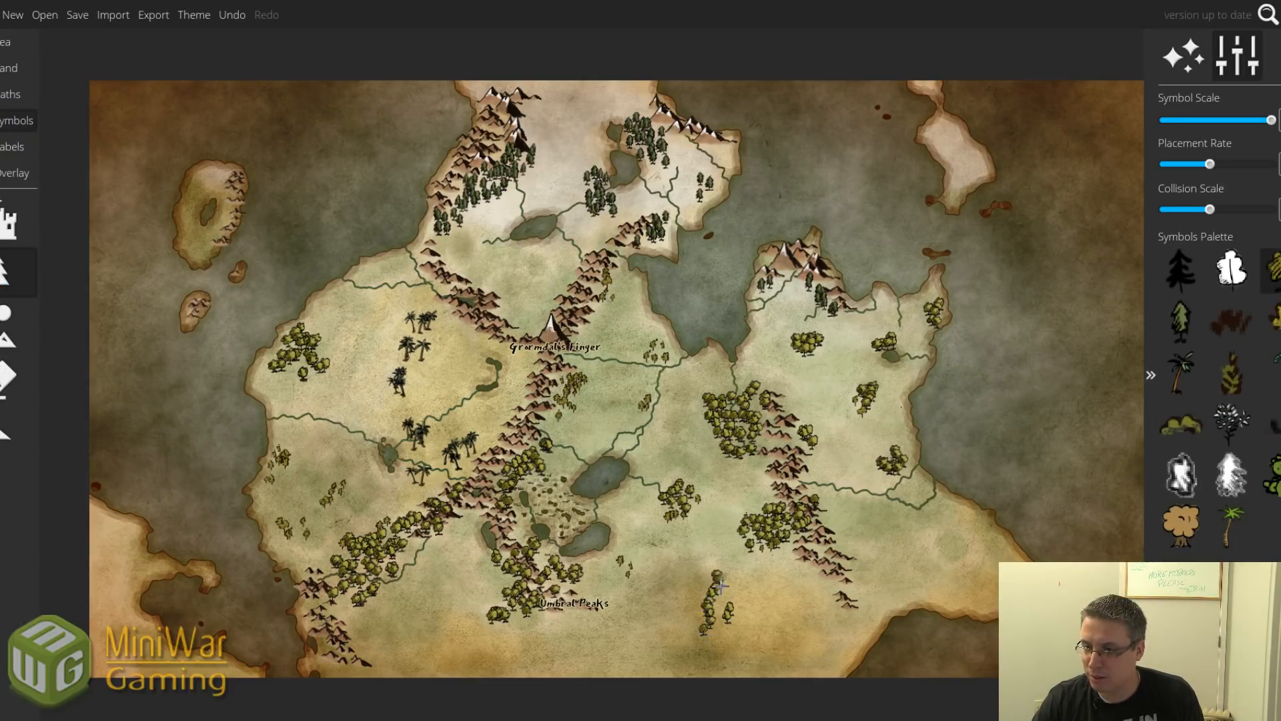
{"action": "left_click", "coordinate": [1181, 372]}
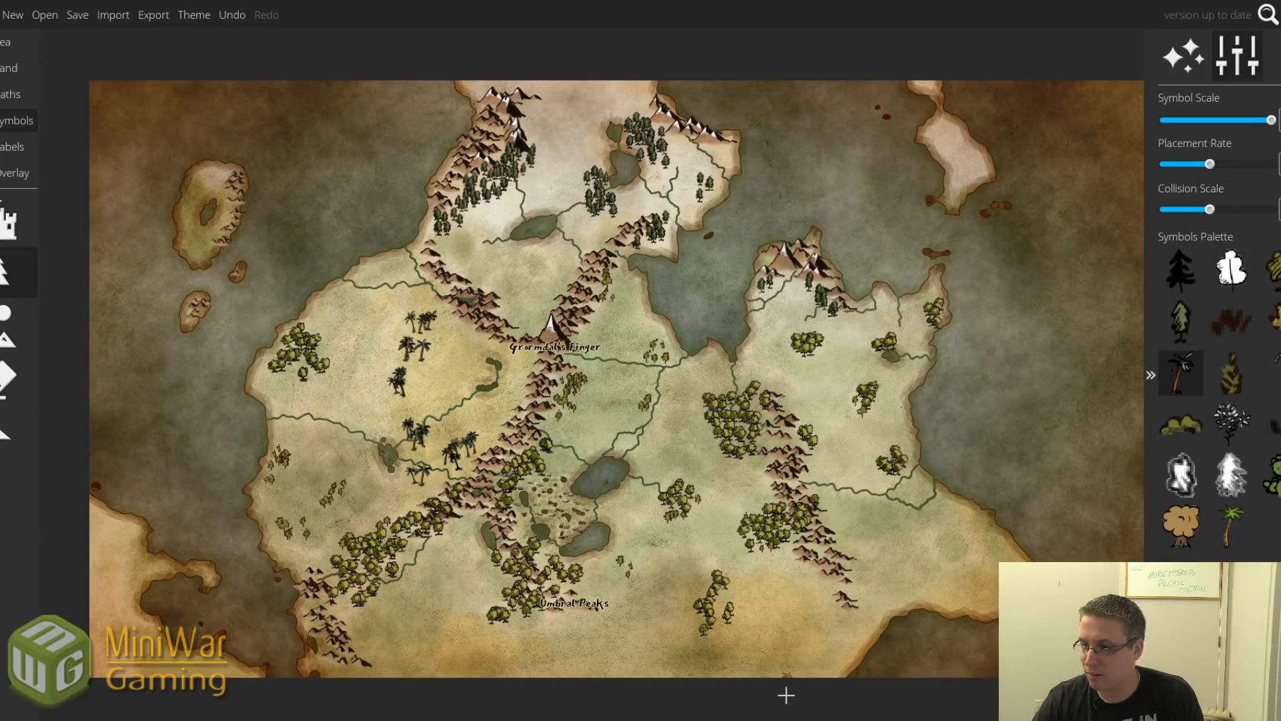
{"action": "key", "text": "ctrl+z"}
{"action": "left_click", "coordinate": [723, 628]}
{"action": "left_click", "coordinate": [724, 594]}
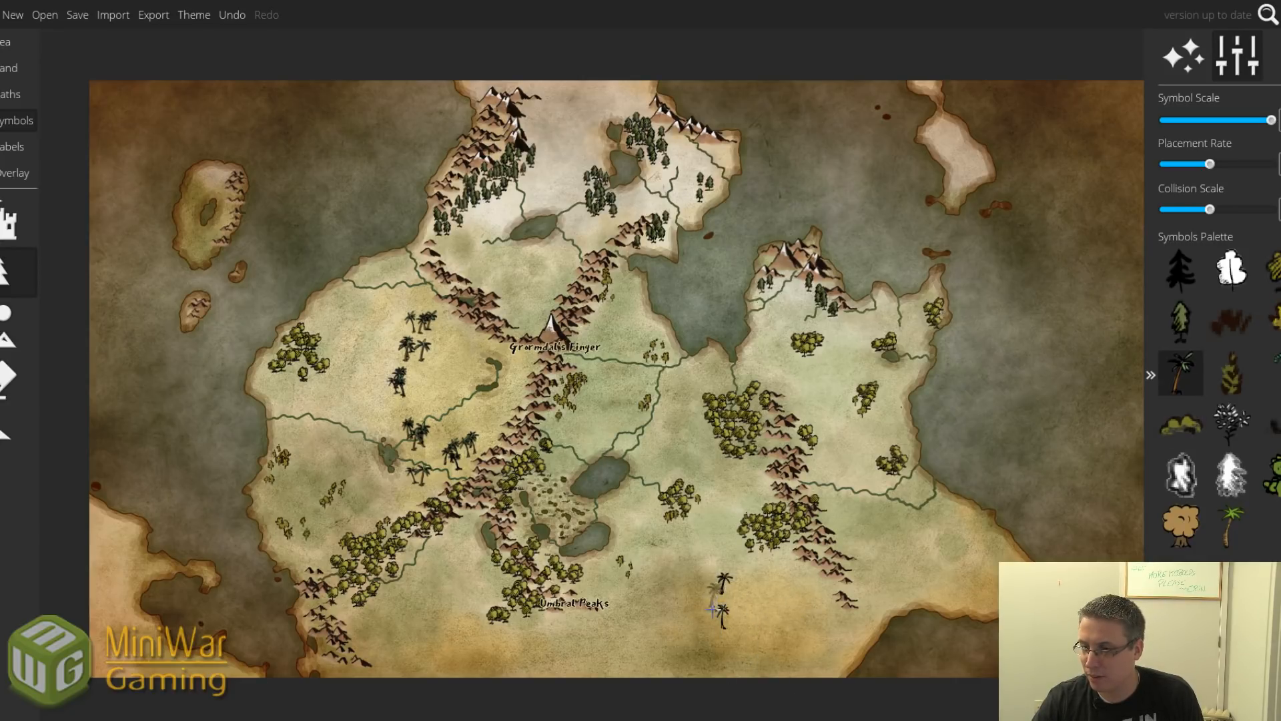
{"action": "left_click", "coordinate": [711, 620]}
{"action": "left_click_drag", "start_coordinate": [779, 650], "coordinate": [818, 631]}
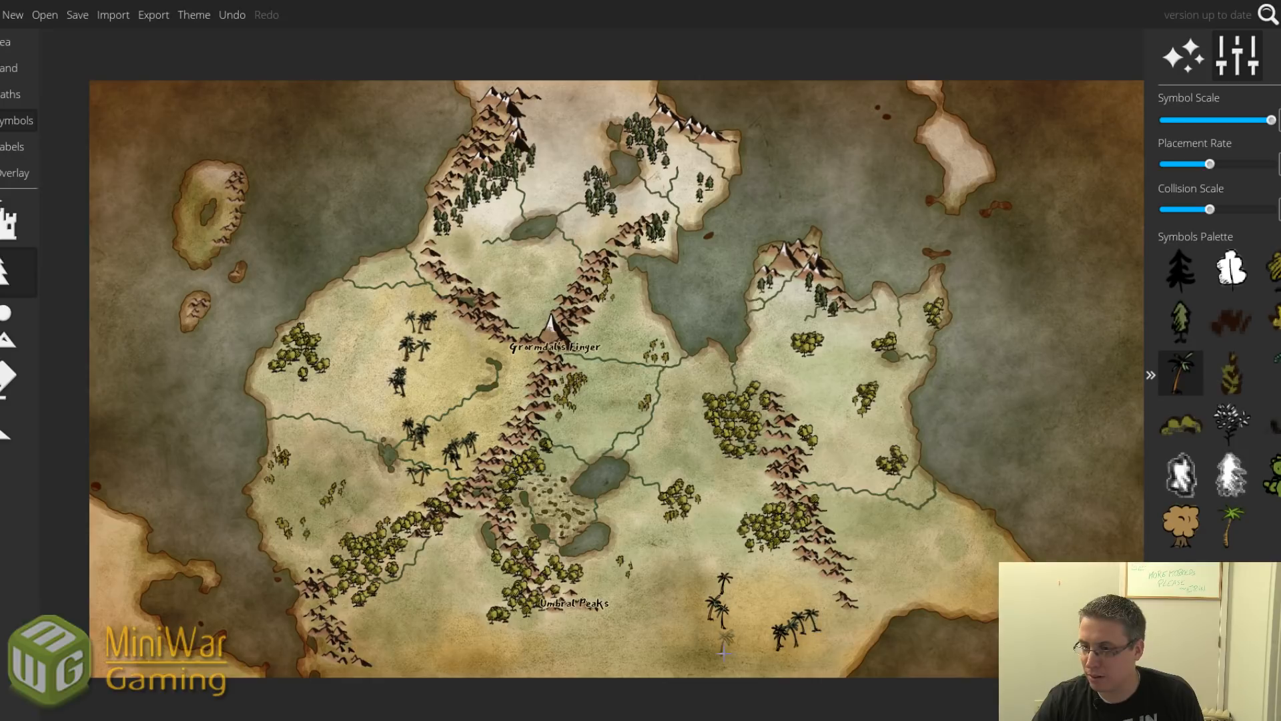
{"action": "left_click", "coordinate": [699, 648]}
{"action": "left_click", "coordinate": [698, 621]}
{"action": "left_click", "coordinate": [726, 656]}
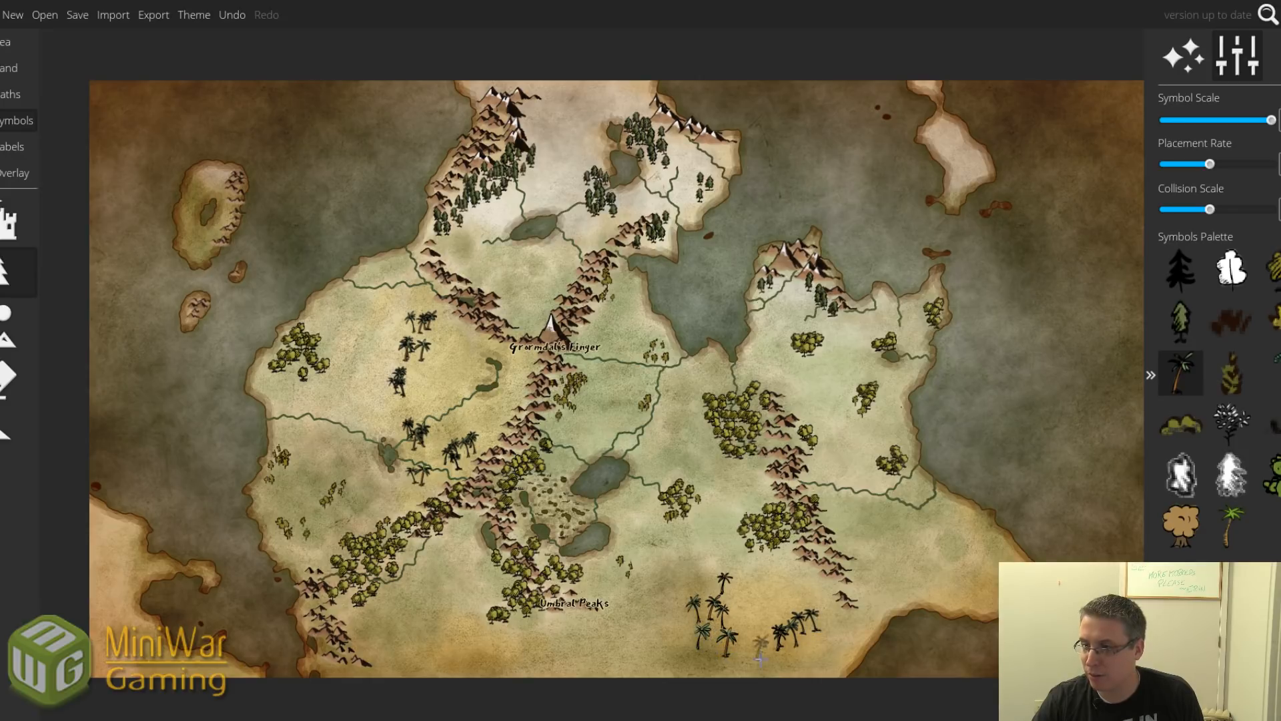
Place six palms across the lower-left landmass and along its coast.
{"action": "left_click", "coordinate": [148, 624]}
{"action": "left_click", "coordinate": [172, 648]}
{"action": "left_click", "coordinate": [131, 585]}
{"action": "left_click", "coordinate": [144, 576]}
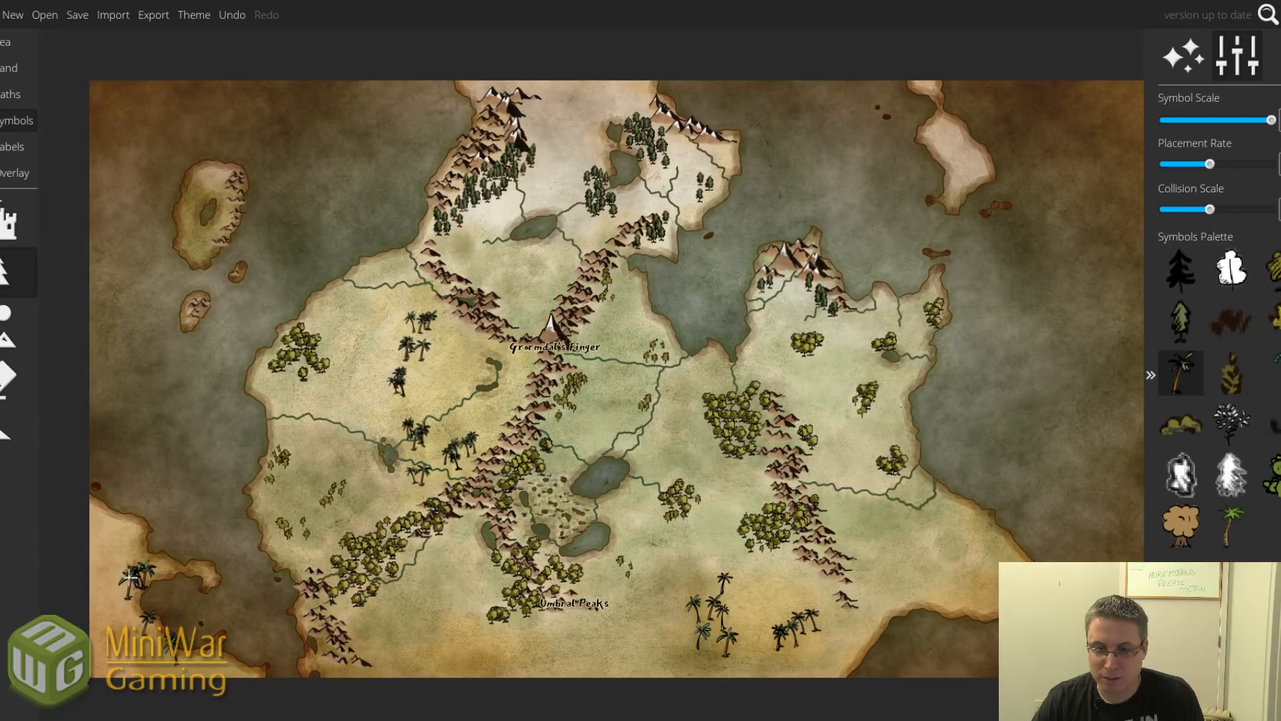
{"action": "left_click", "coordinate": [122, 542]}
{"action": "left_click", "coordinate": [108, 524]}
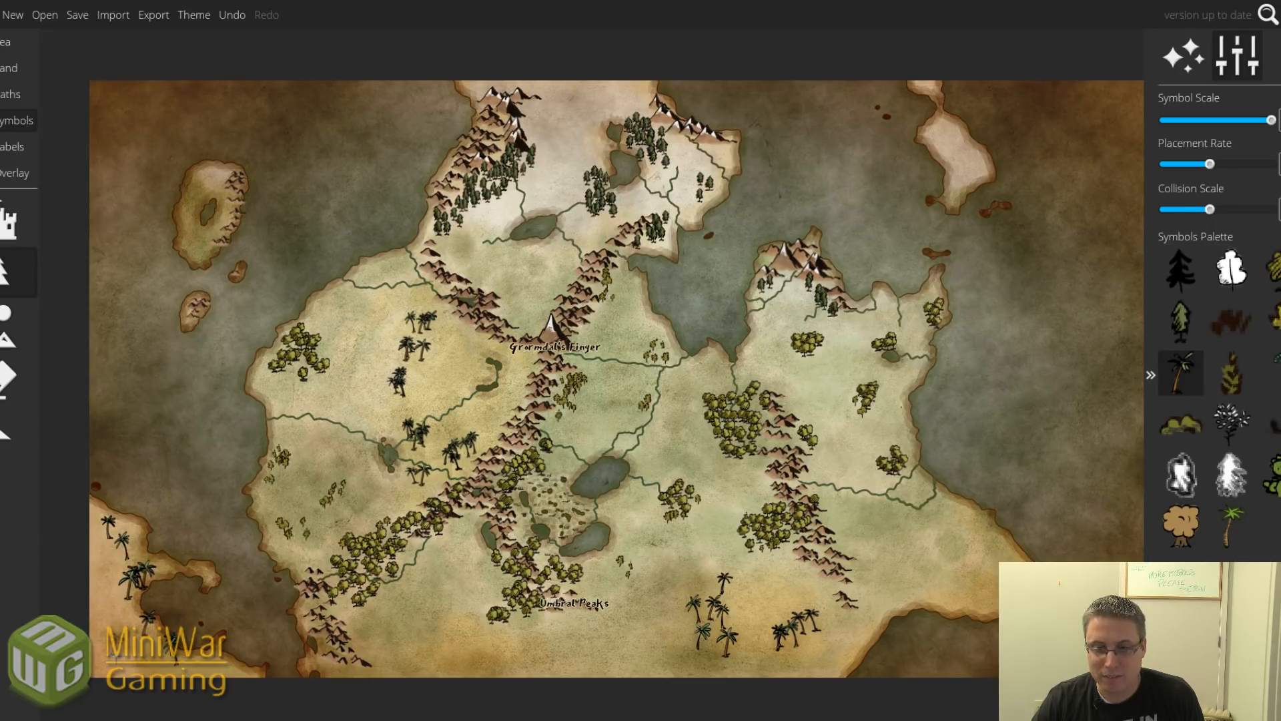
{"action": "left_click", "coordinate": [10, 68]}
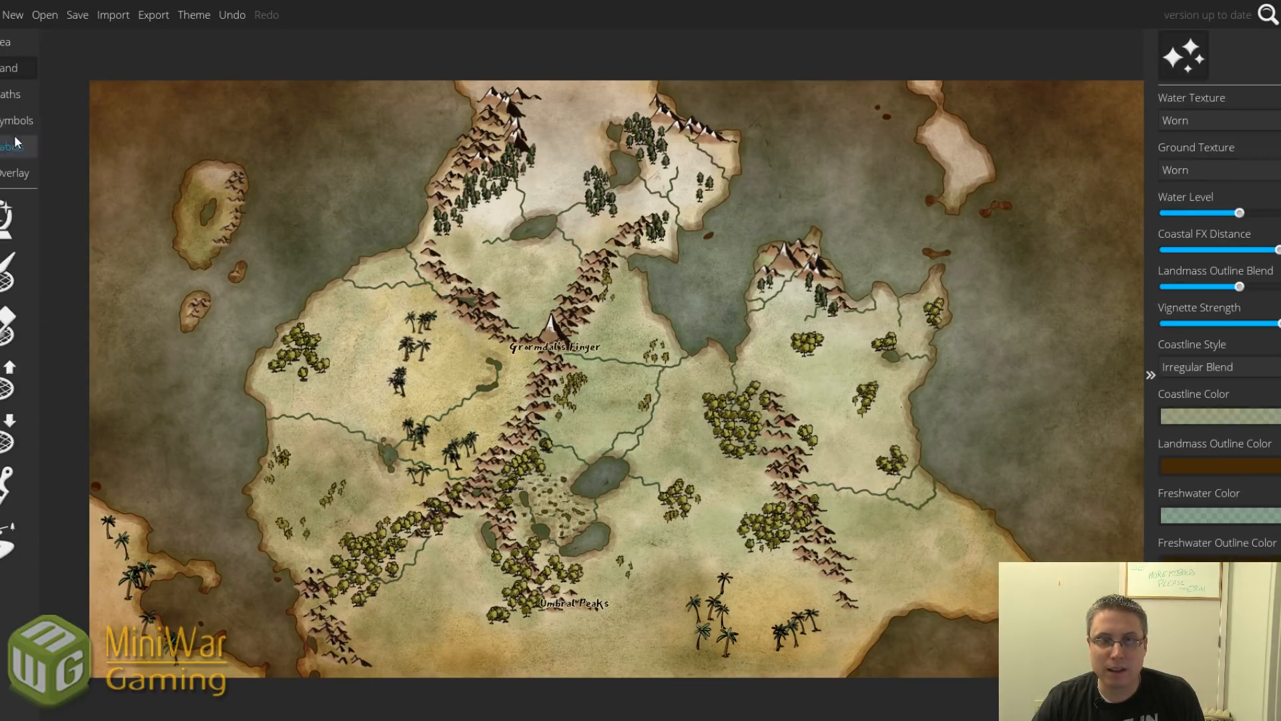
Carve a small water patch at the lower-left edge of the landmass.
{"action": "left_click", "coordinate": [8, 434]}
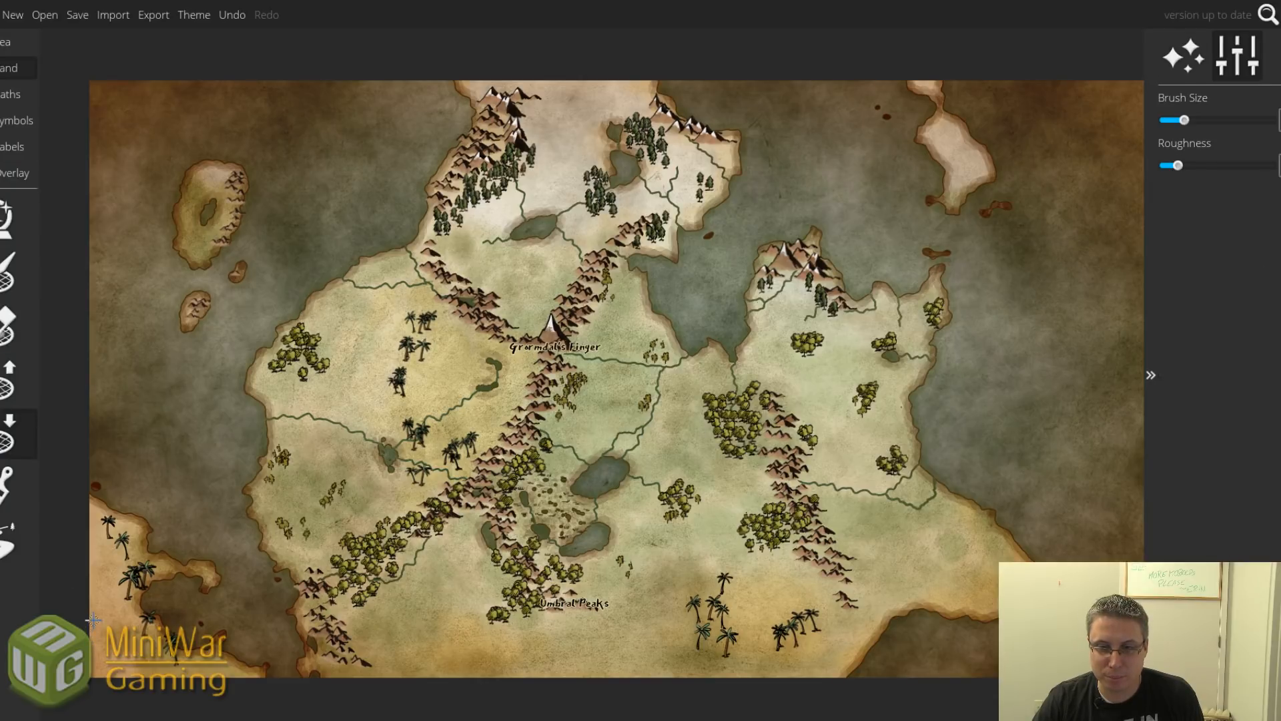
{"action": "left_click_drag", "start_coordinate": [95, 624], "coordinate": [96, 638]}
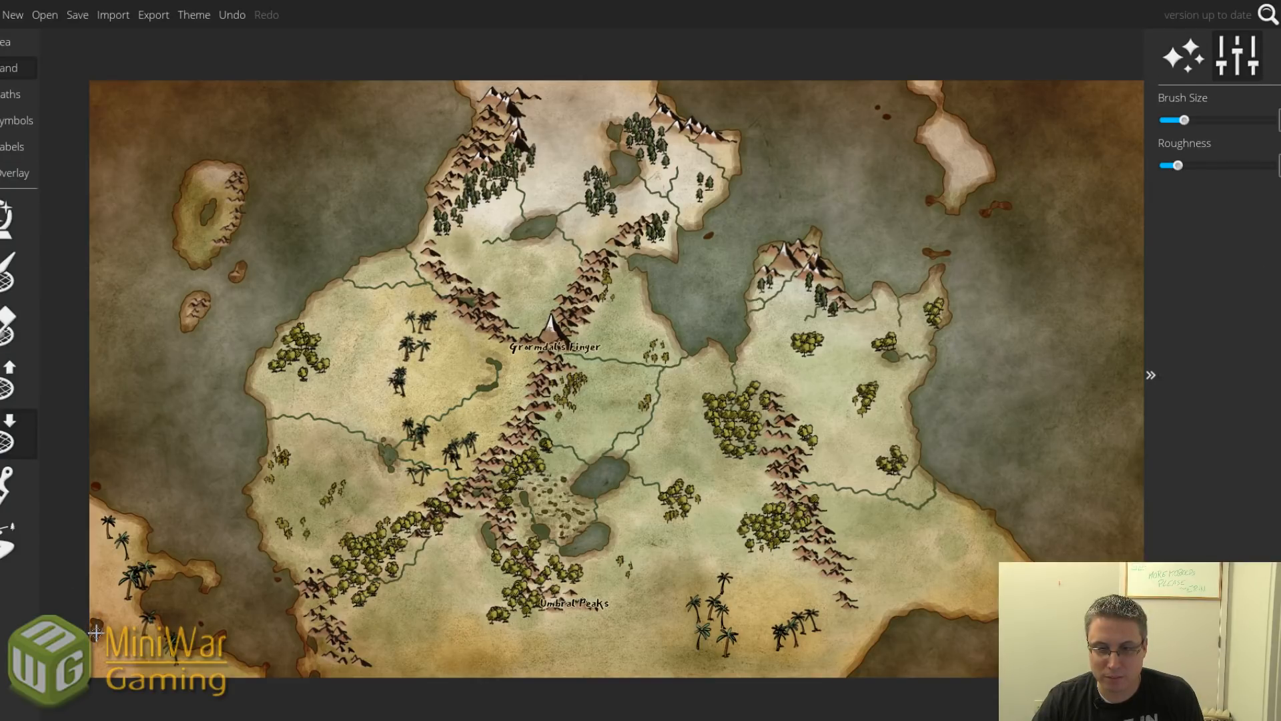
{"action": "left_click", "coordinate": [23, 555]}
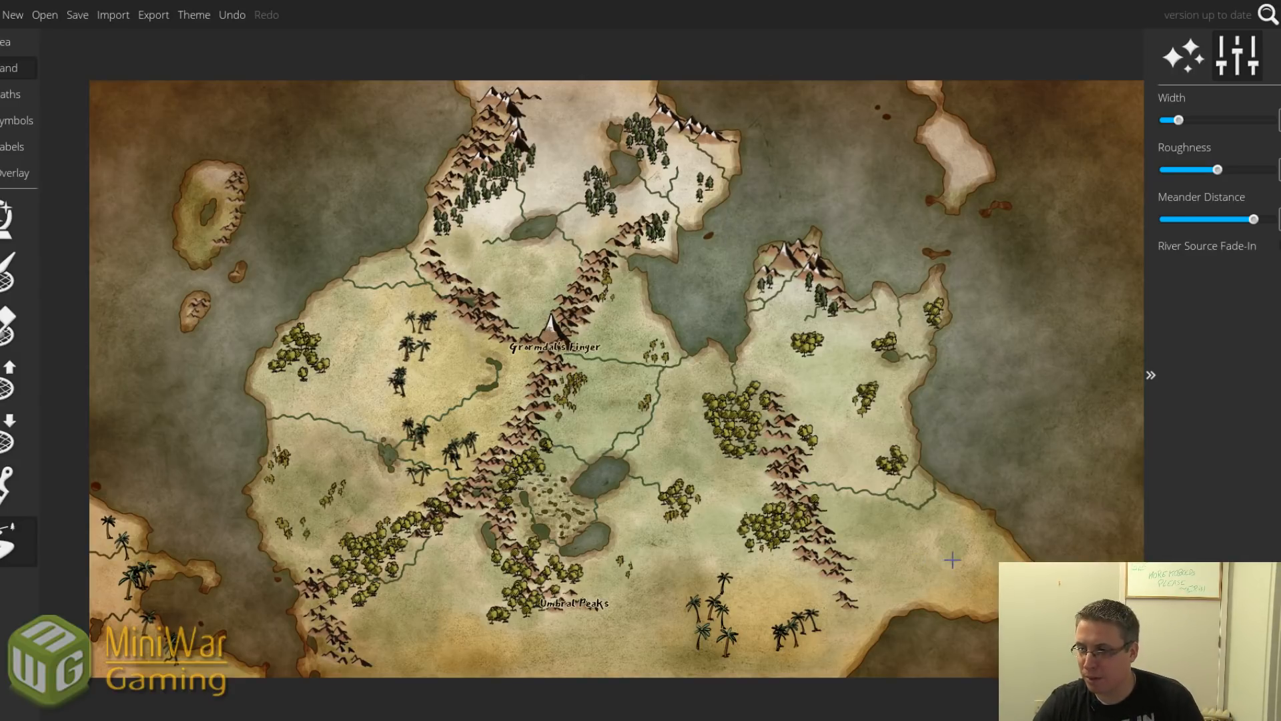
Paint two small clusters of a different tree symbol in the southeast.
{"action": "left_click", "coordinate": [2, 120]}
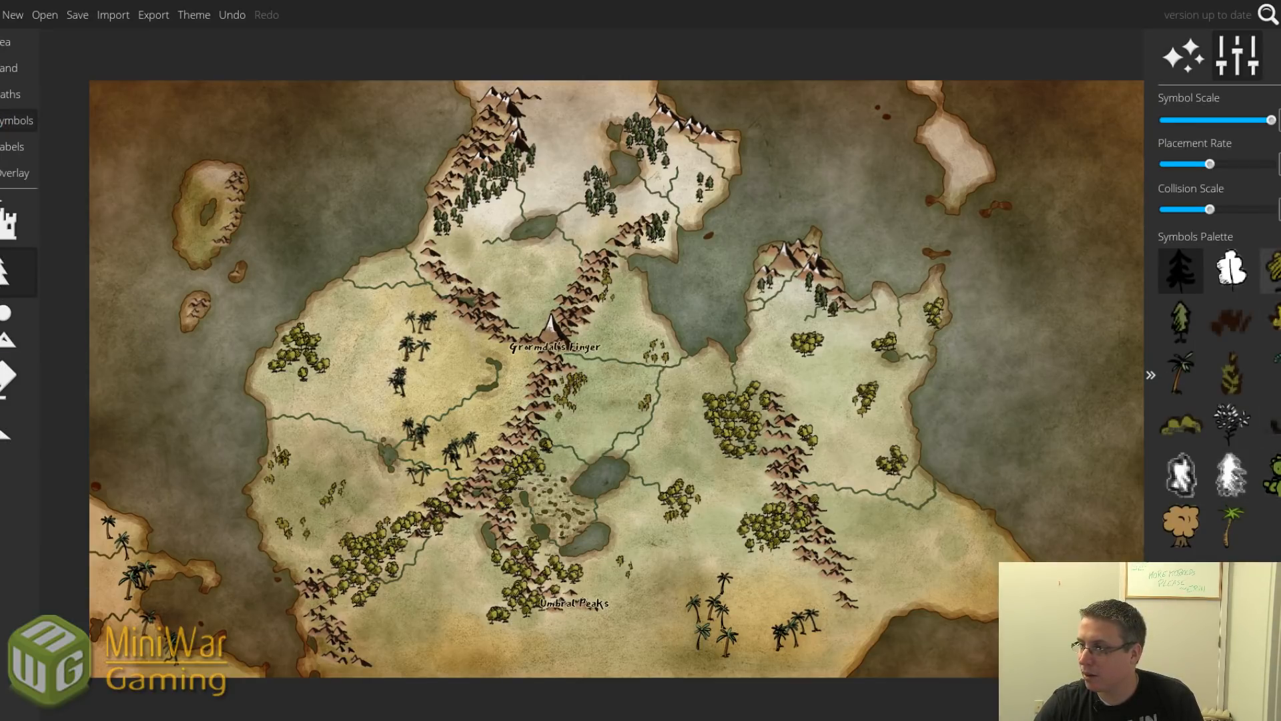
{"action": "left_click", "coordinate": [1272, 321]}
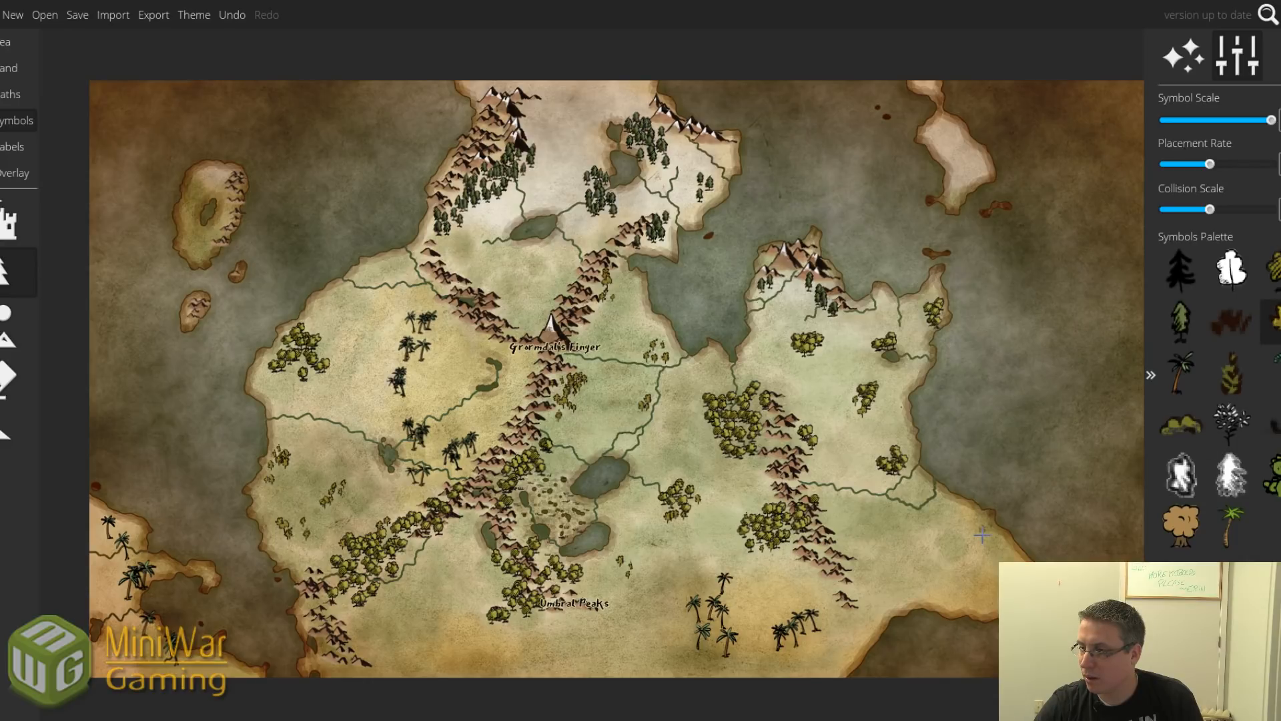
{"action": "mouse_move", "coordinate": [983, 535]}
{"action": "left_mouse_down"}
{"action": "mouse_move", "coordinate": [999, 543]}
{"action": "mouse_move", "coordinate": [998, 530]}
{"action": "left_mouse_up"}
{"action": "left_click_drag", "start_coordinate": [937, 596], "coordinate": [932, 596]}
Sink a small southeastern lake and draw rivers from it and from the eastern coast.
{"action": "left_click", "coordinate": [10, 67]}
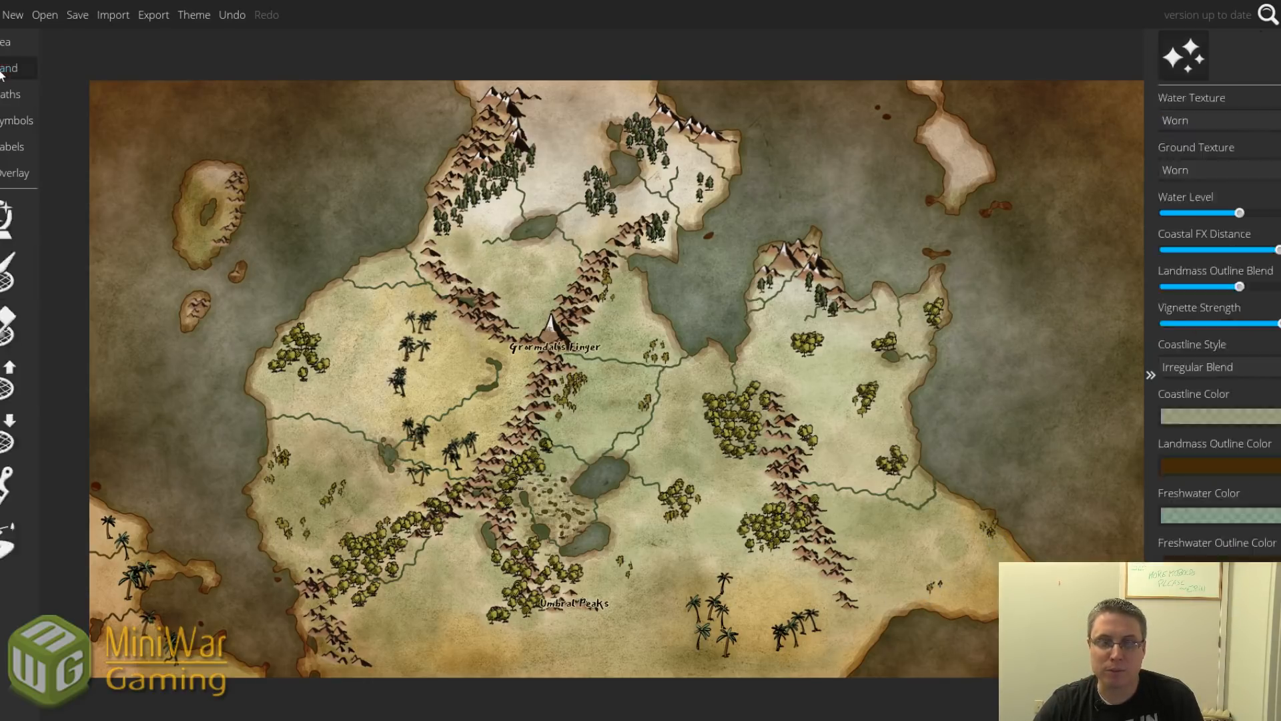
{"action": "left_click", "coordinate": [8, 541]}
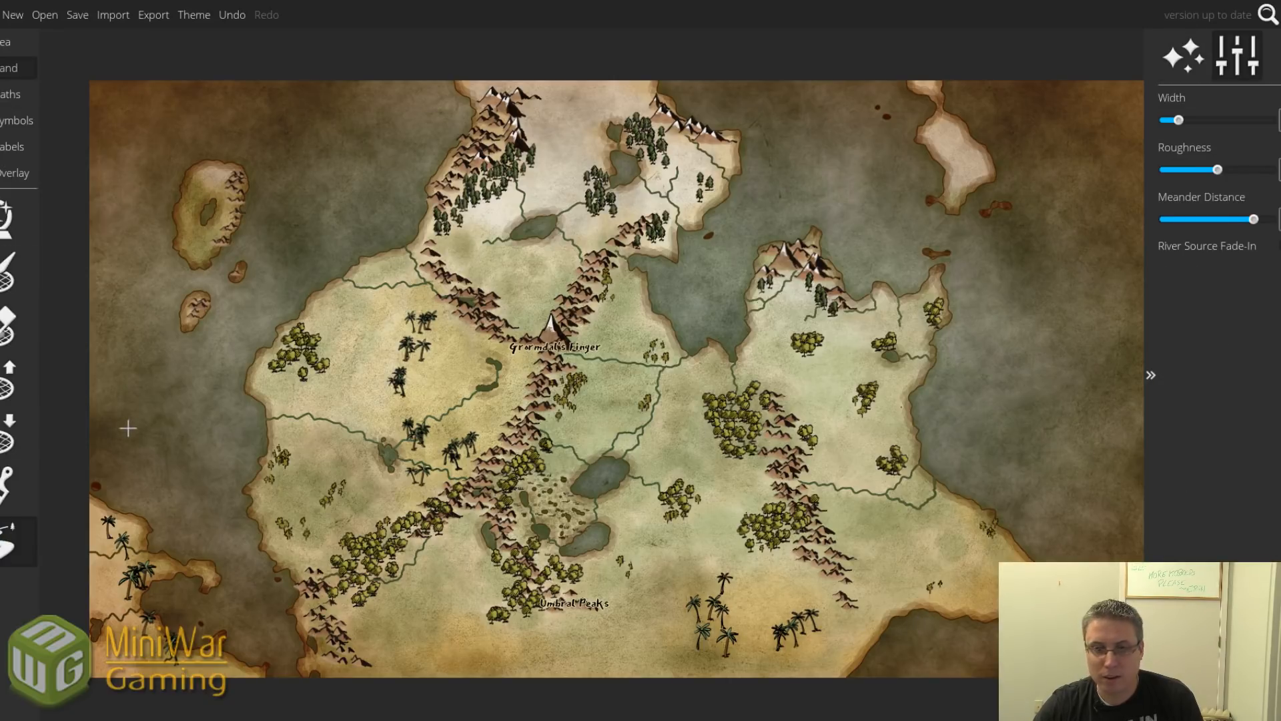
{"action": "left_click", "coordinate": [8, 432]}
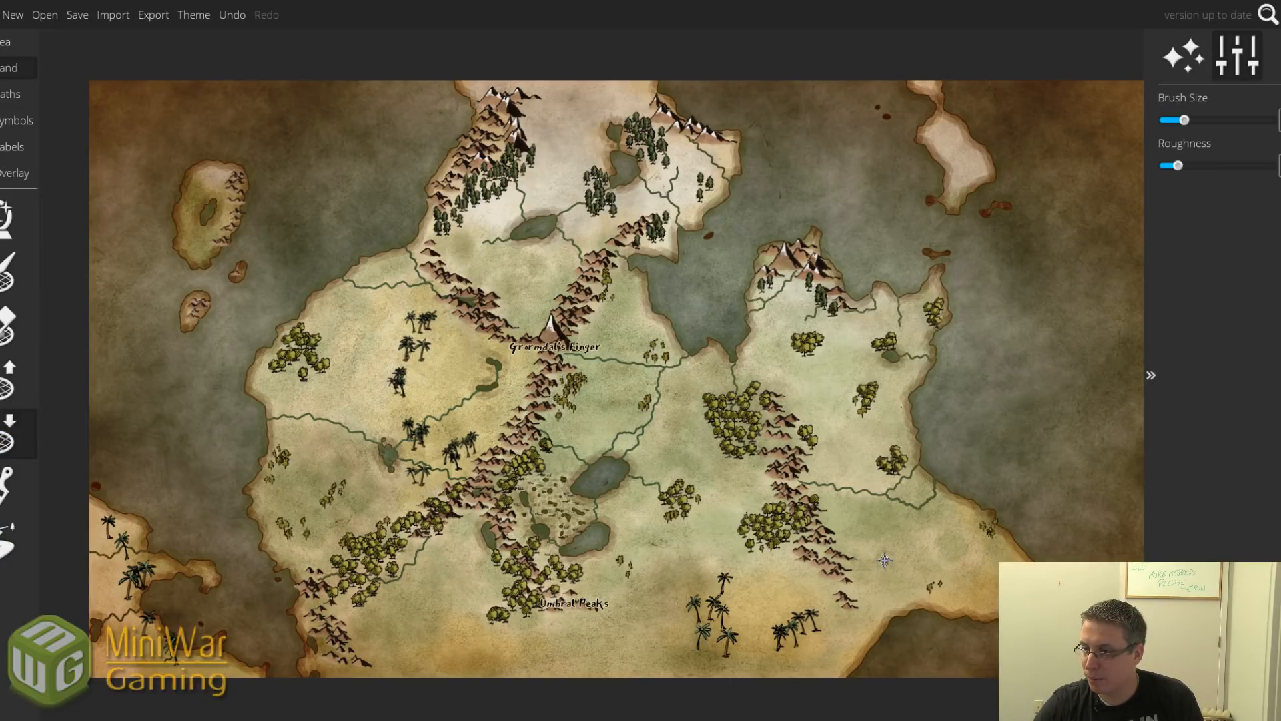
{"action": "left_click_drag", "start_coordinate": [884, 561], "coordinate": [900, 562]}
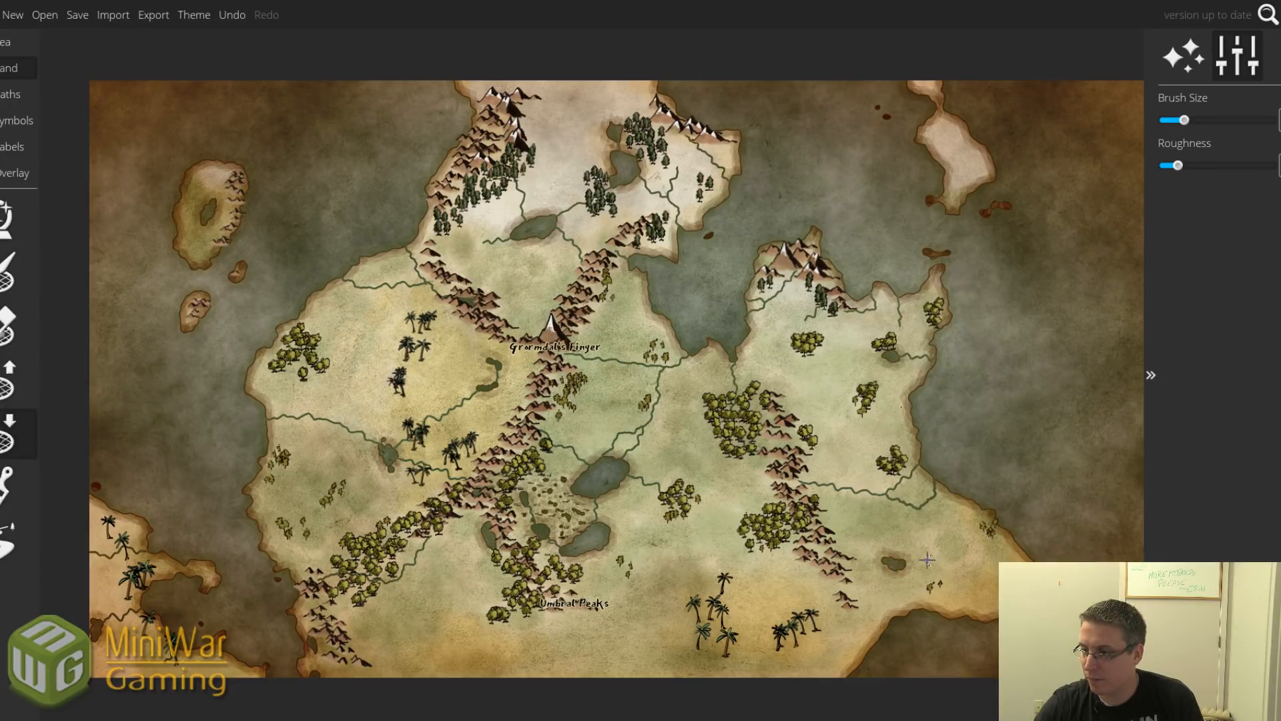
{"action": "left_click", "coordinate": [8, 541]}
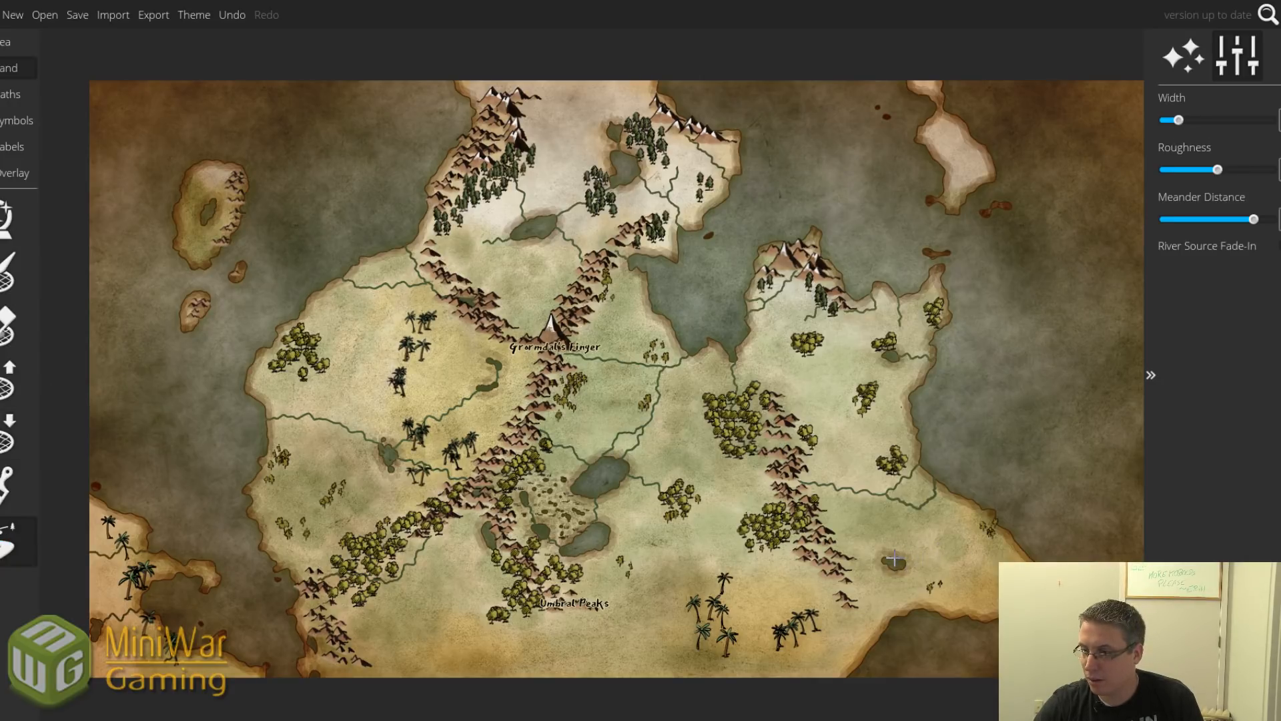
{"action": "mouse_move", "coordinate": [900, 567]}
{"action": "left_mouse_down"}
{"action": "mouse_move", "coordinate": [941, 667]}
{"action": "mouse_move", "coordinate": [988, 647]}
{"action": "left_mouse_up"}
{"action": "mouse_move", "coordinate": [1025, 528]}
{"action": "left_mouse_down"}
{"action": "mouse_move", "coordinate": [947, 561]}
{"action": "mouse_move", "coordinate": [965, 559]}
{"action": "left_mouse_up"}
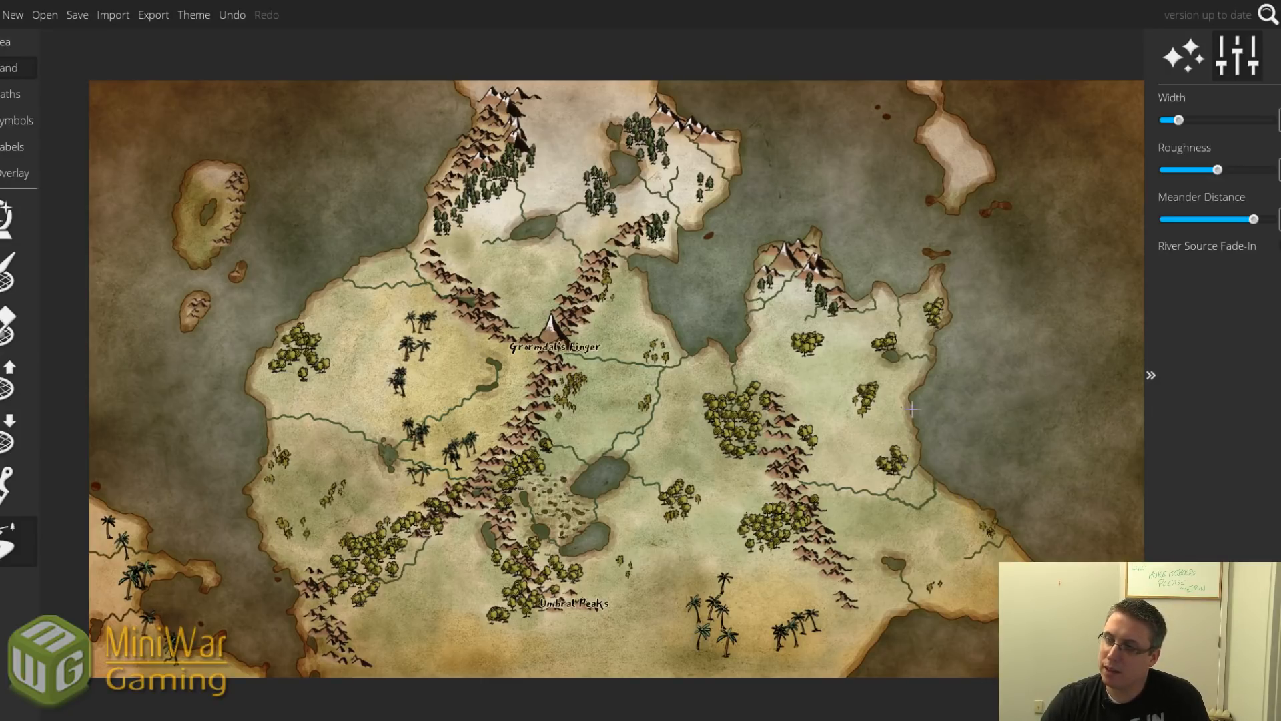
Raise four small islets in the sea off the eastern coast.
{"action": "left_click", "coordinate": [10, 380]}
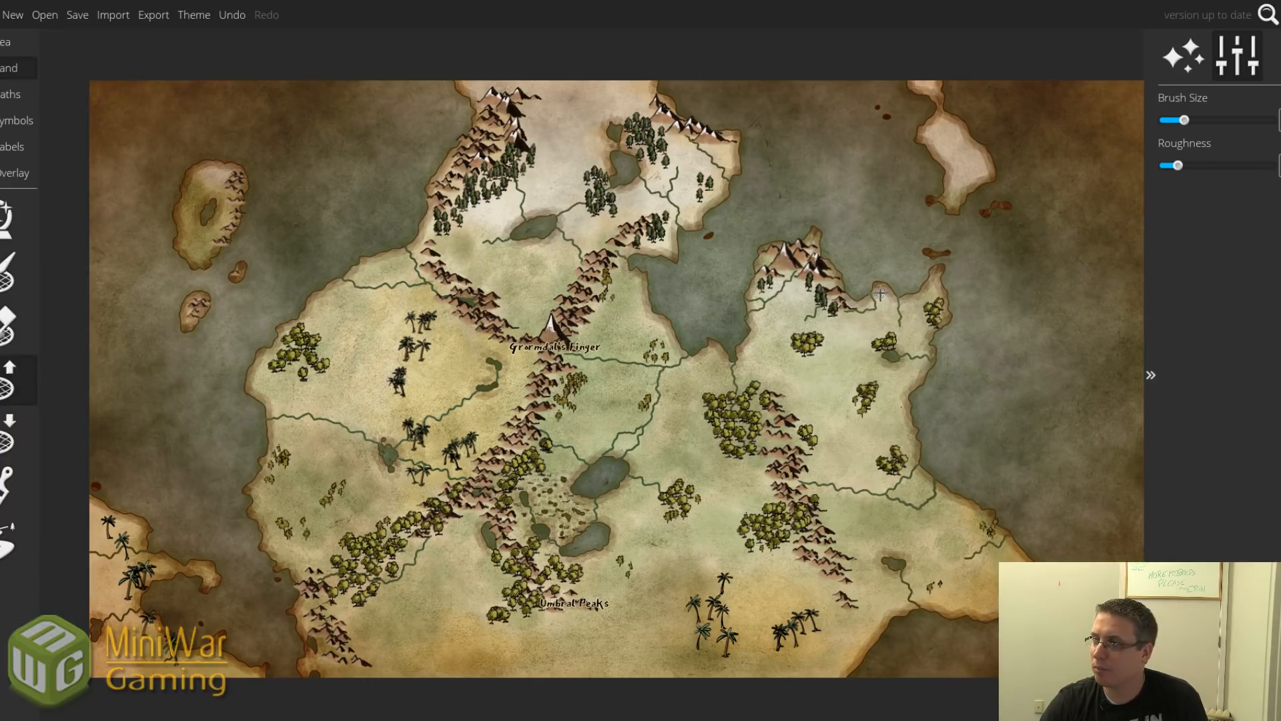
{"action": "scroll", "coordinate": [971, 432], "scroll_direction": "up", "scroll_amount": 3}
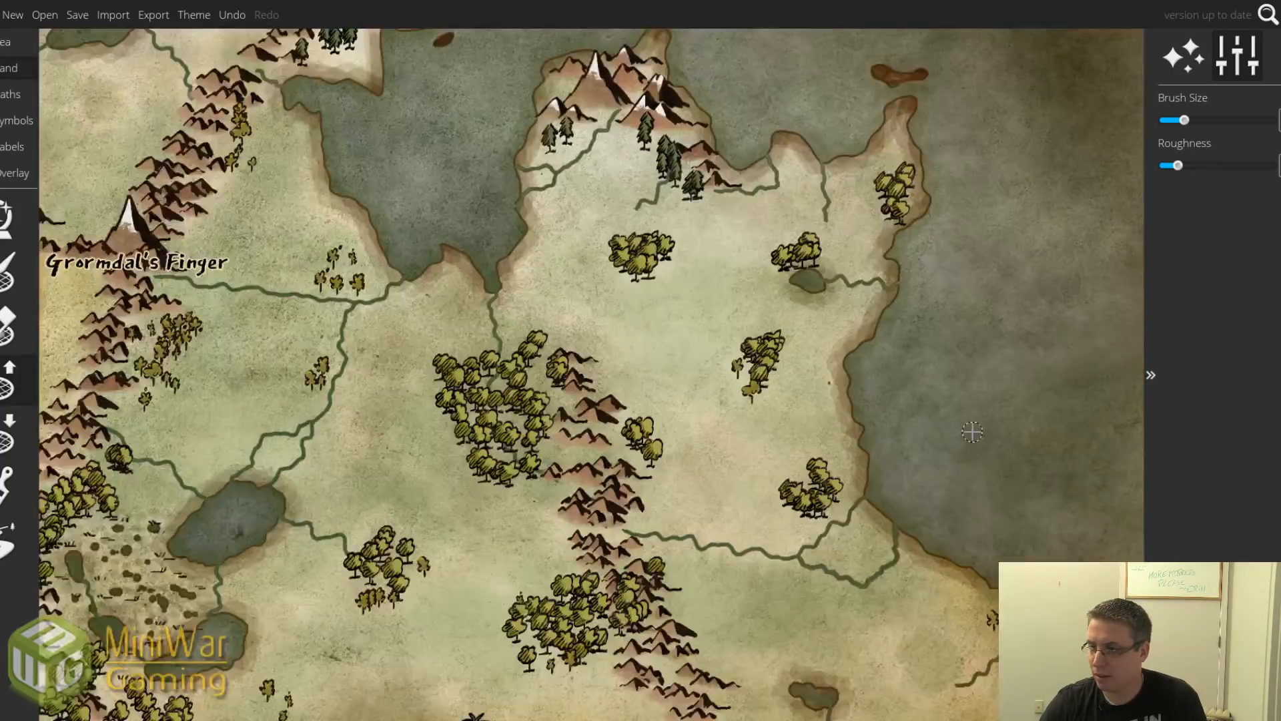
{"action": "scroll", "coordinate": [969, 430], "scroll_direction": "up", "scroll_amount": 2}
{"action": "scroll", "coordinate": [968, 429], "scroll_direction": "down", "scroll_amount": 3}
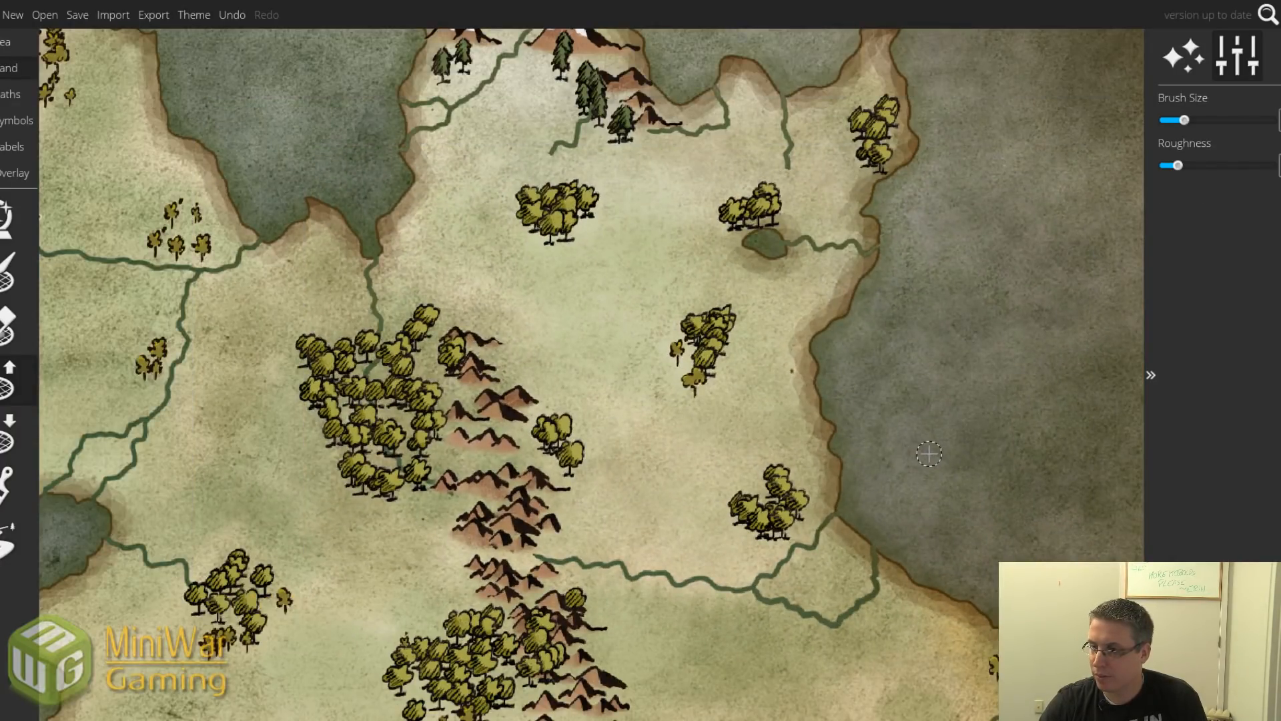
{"action": "scroll", "coordinate": [929, 454], "scroll_direction": "down", "scroll_amount": 1}
{"action": "left_click_drag", "start_coordinate": [896, 445], "coordinate": [895, 458]}
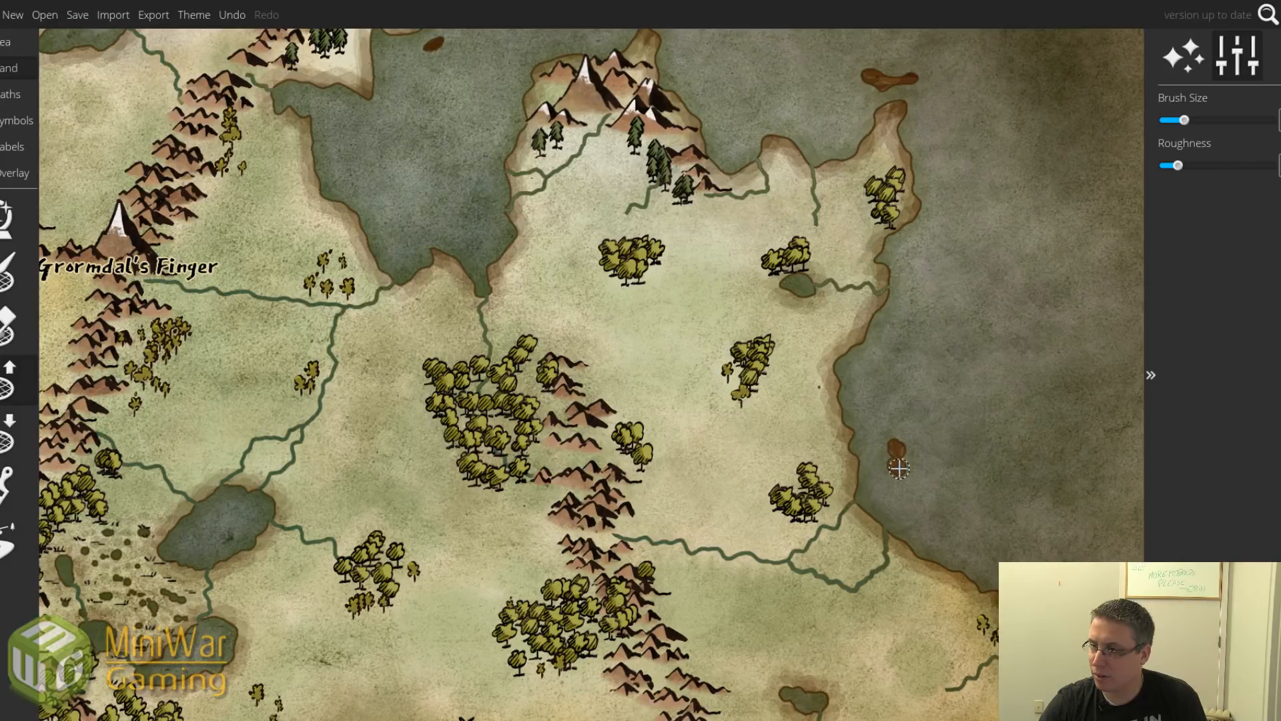
{"action": "left_click", "coordinate": [875, 394]}
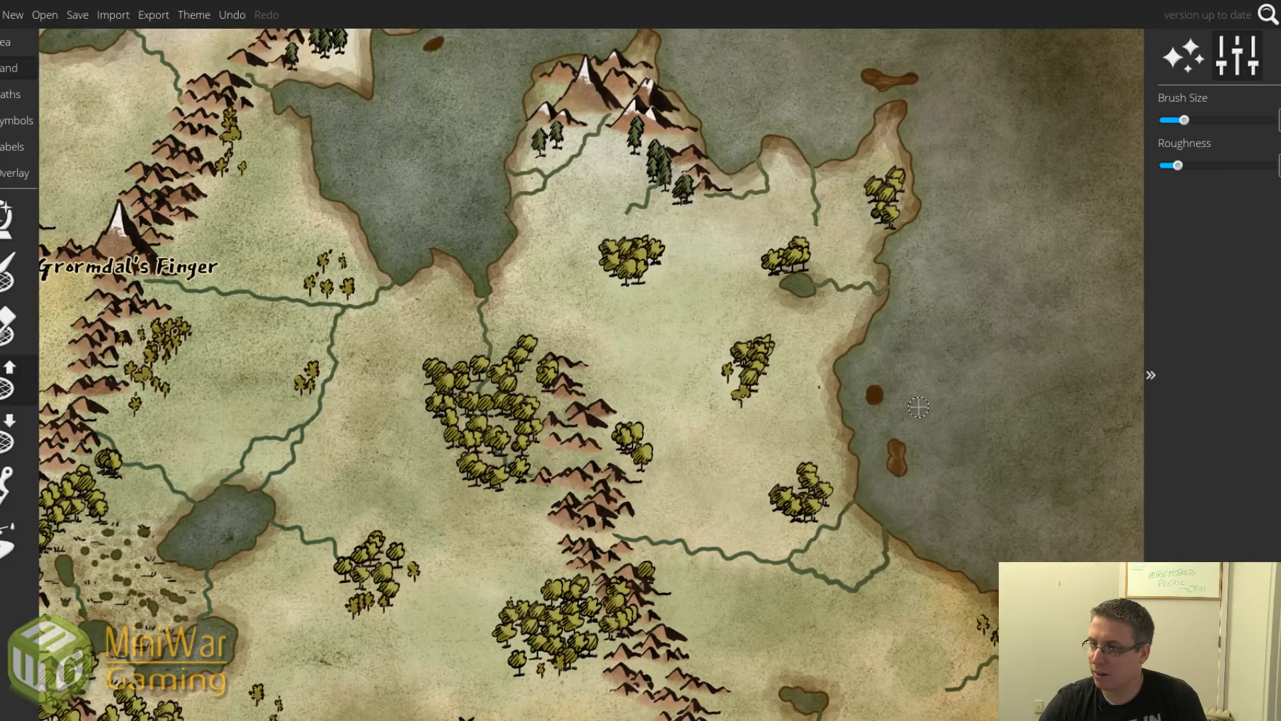
{"action": "left_click_drag", "start_coordinate": [918, 407], "coordinate": [931, 431]}
{"action": "left_click", "coordinate": [914, 355]}
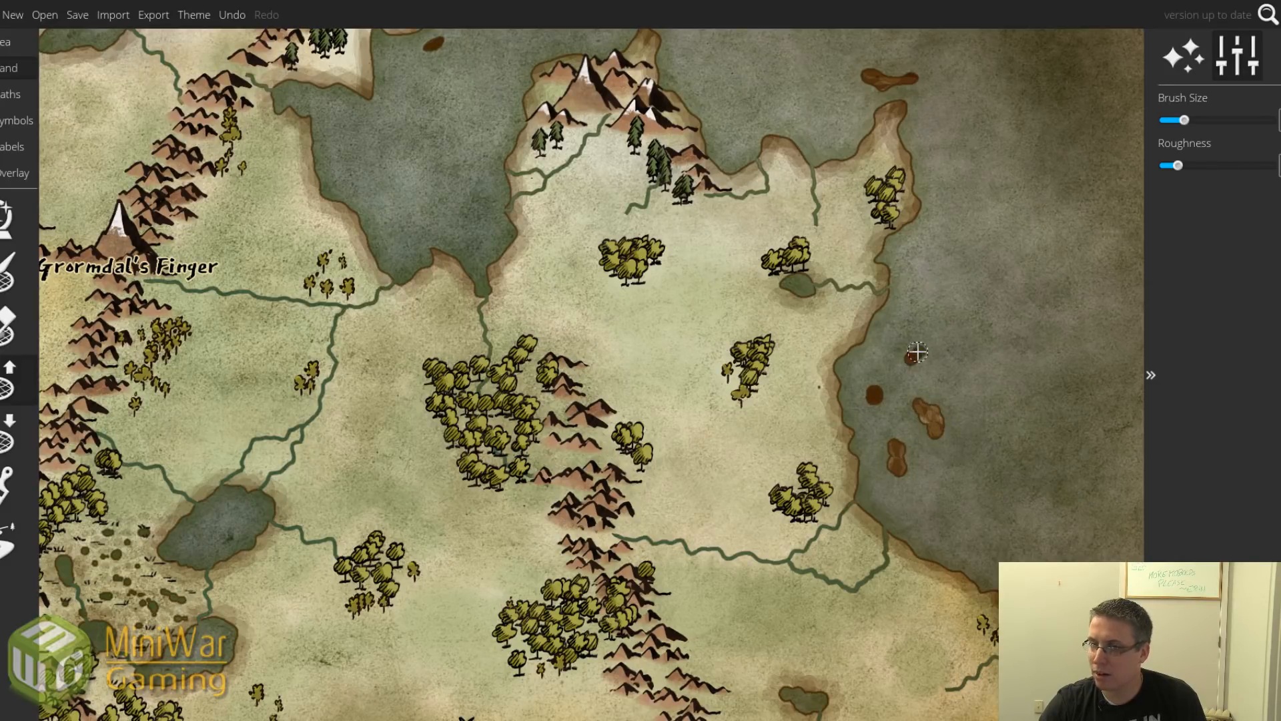
Try growing an island with a different land brush, then undo the unwanted strokes.
{"action": "left_click", "coordinate": [9, 270]}
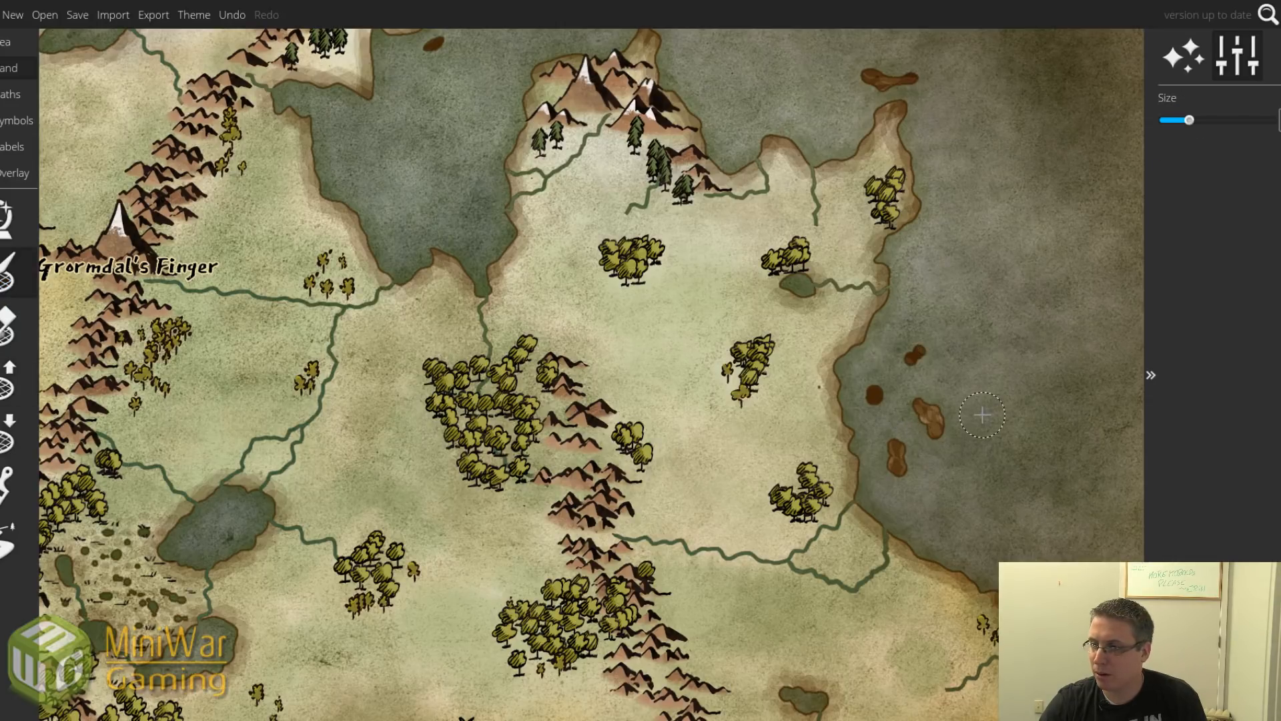
{"action": "scroll", "coordinate": [983, 415], "scroll_direction": "down", "scroll_amount": 2}
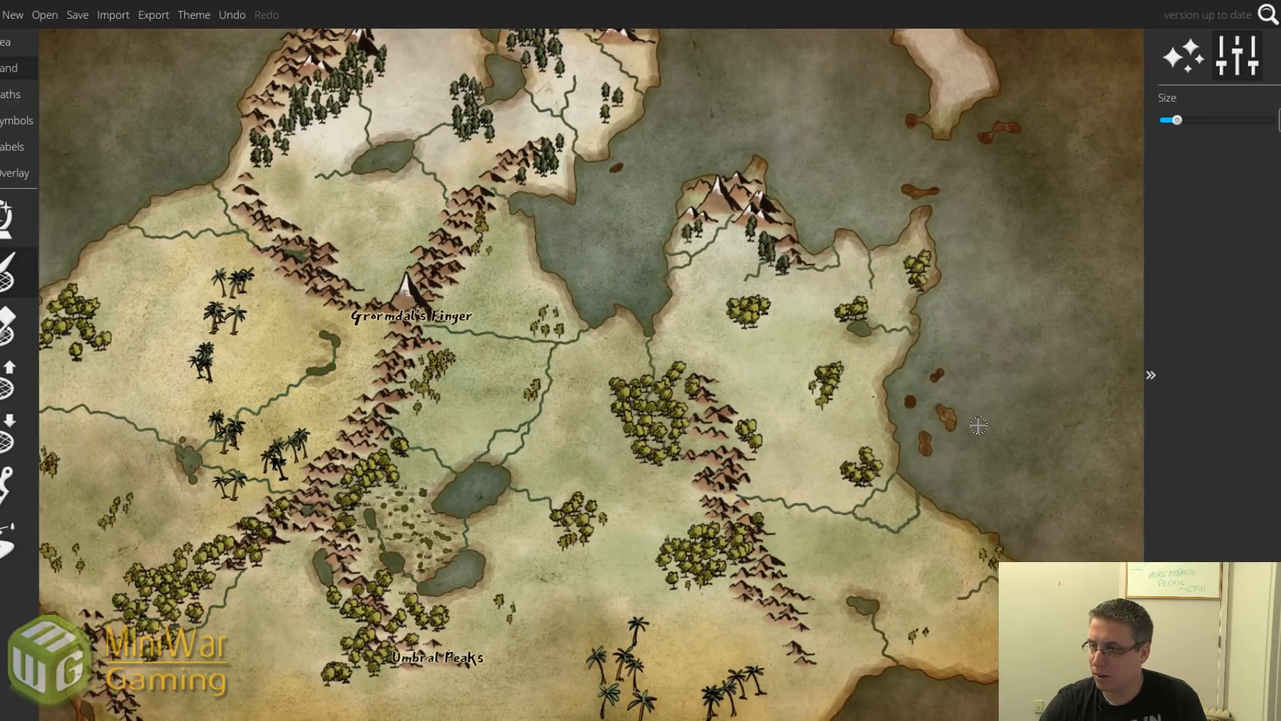
{"action": "left_click_drag", "start_coordinate": [948, 417], "coordinate": [928, 459]}
{"action": "key", "text": "bracketleft"}
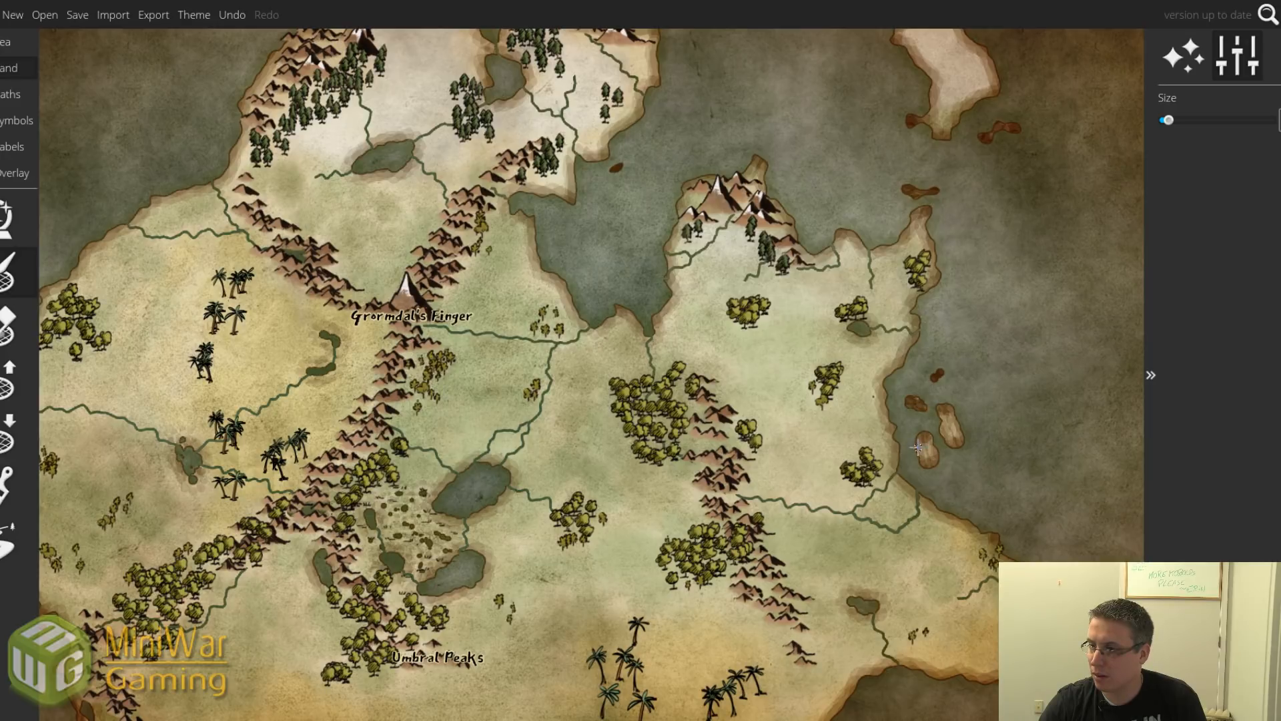
{"action": "key", "text": "ctrl+z"}
{"action": "key", "text": "ctrl+z"}
{"action": "key", "text": "ctrl+z"}
{"action": "key", "text": "ctrl+z"}
{"action": "key", "text": "ctrl+z"}
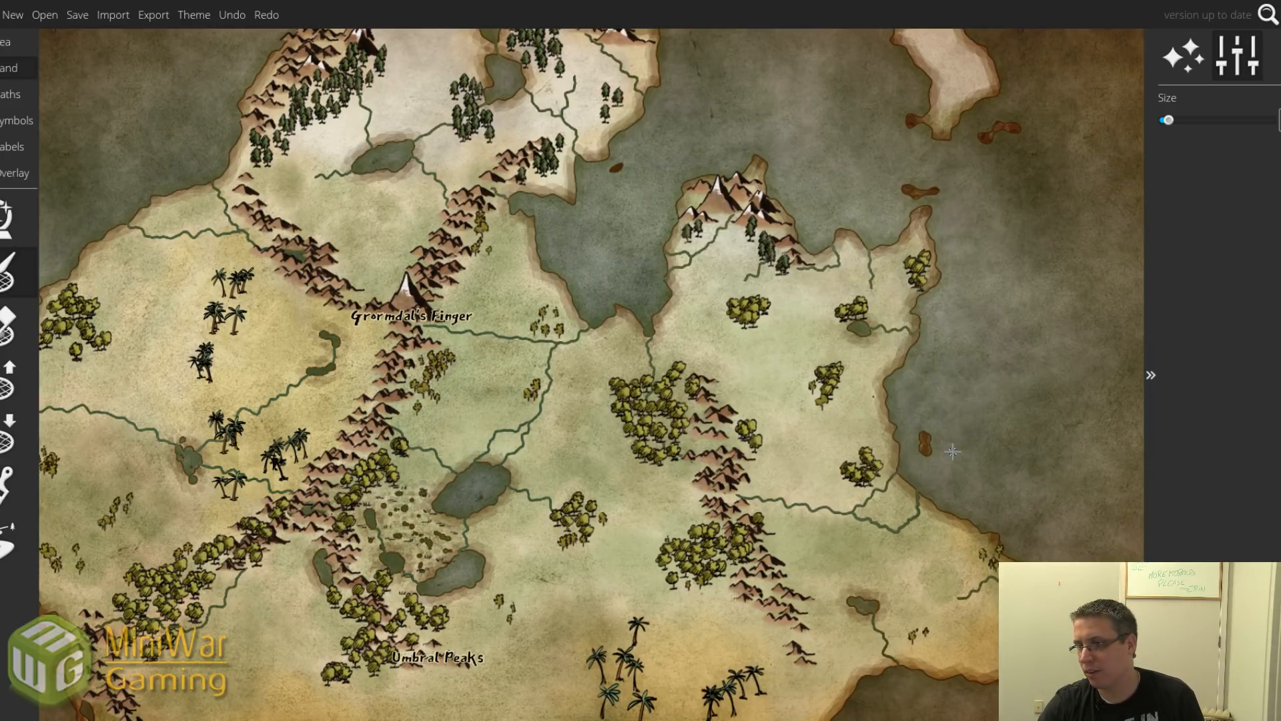
{"action": "key", "text": "ctrl+z"}
{"action": "key", "text": "bracketright"}
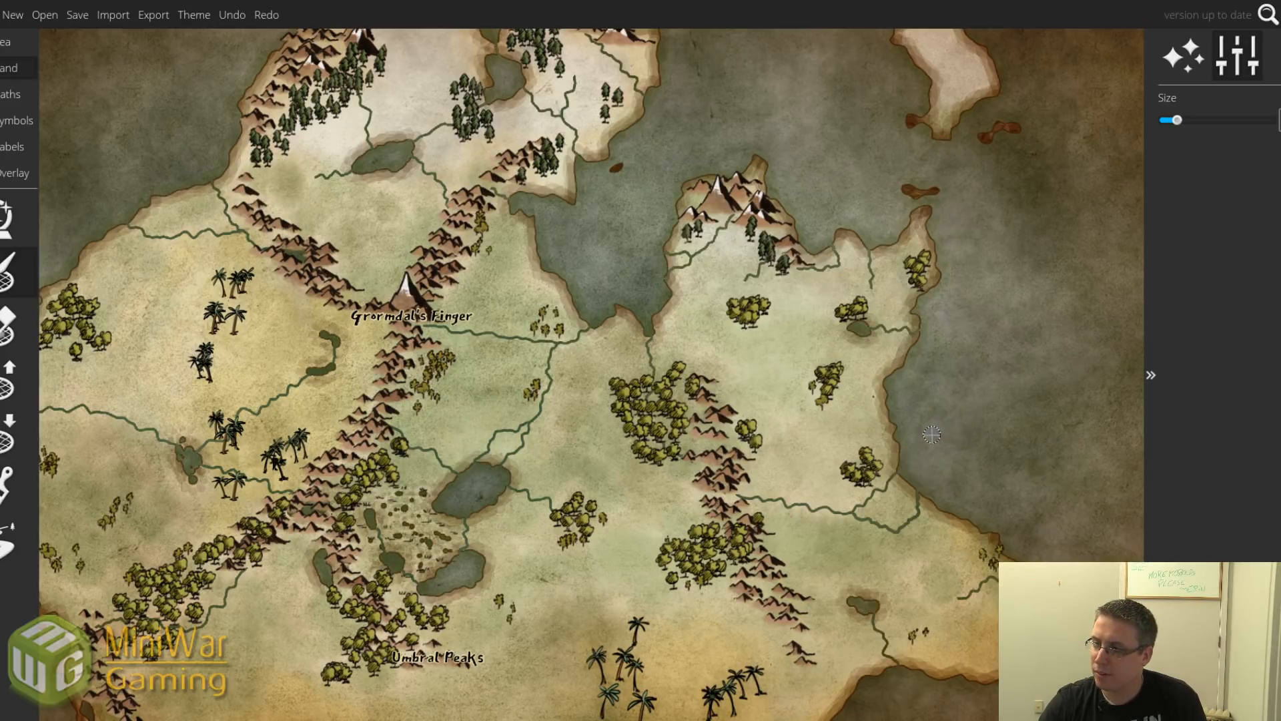
{"action": "left_click_drag", "start_coordinate": [931, 435], "coordinate": [945, 457]}
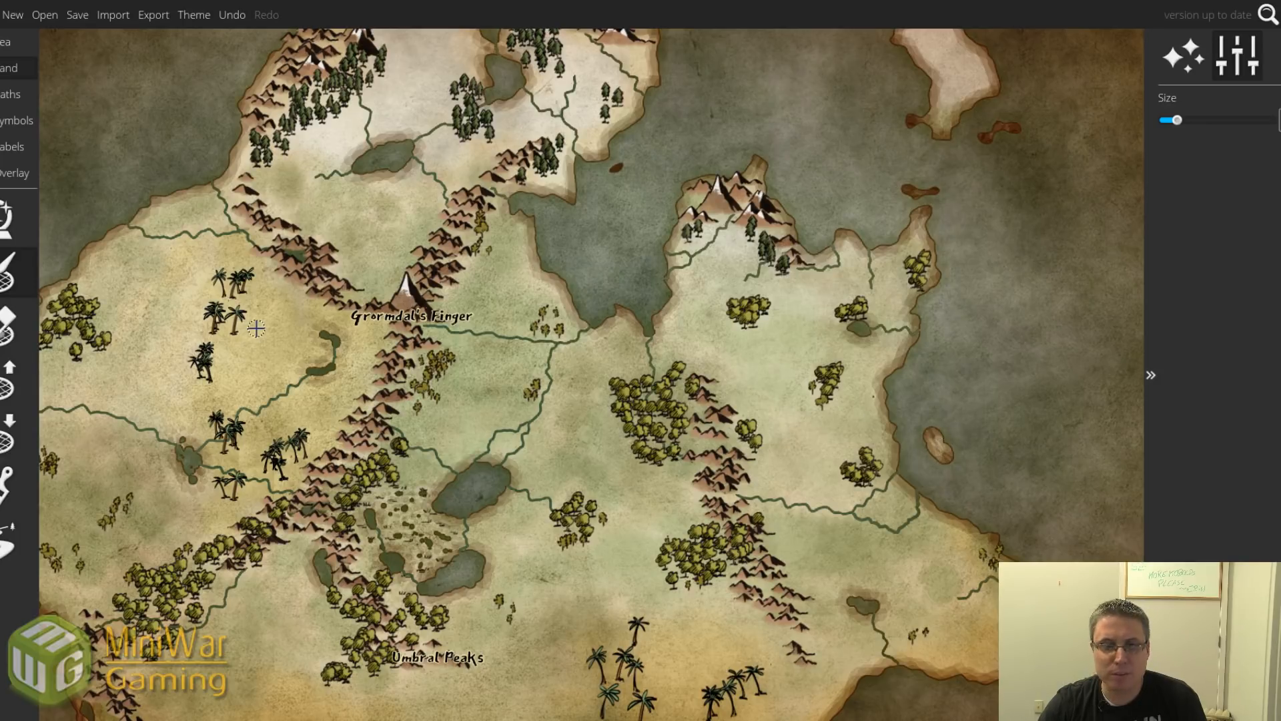
{"action": "key", "text": "ctrl+z"}
Raise a cluster of small islets off the eastern coast, varying the brush size.
{"action": "left_click", "coordinate": [24, 384]}
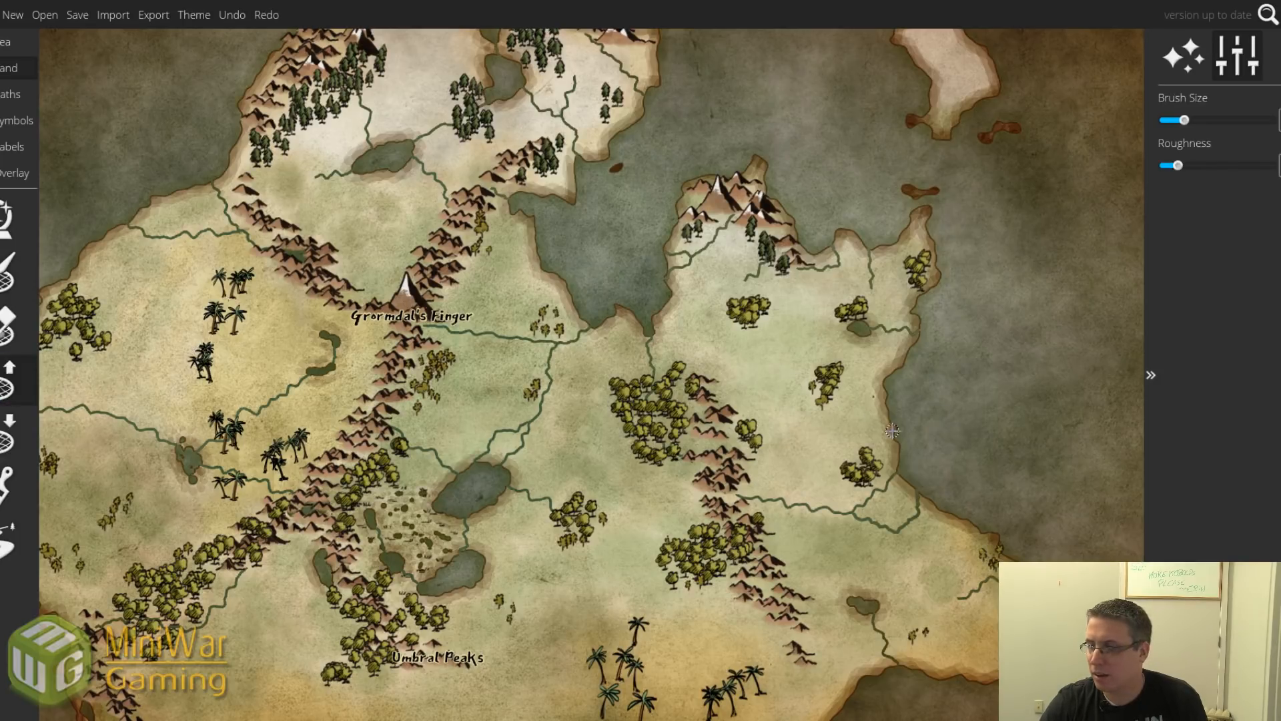
{"action": "mouse_move", "coordinate": [938, 452]}
{"action": "left_mouse_down"}
{"action": "mouse_move", "coordinate": [925, 442]}
{"action": "mouse_move", "coordinate": [929, 451]}
{"action": "left_mouse_up"}
{"action": "left_click", "coordinate": [928, 408]}
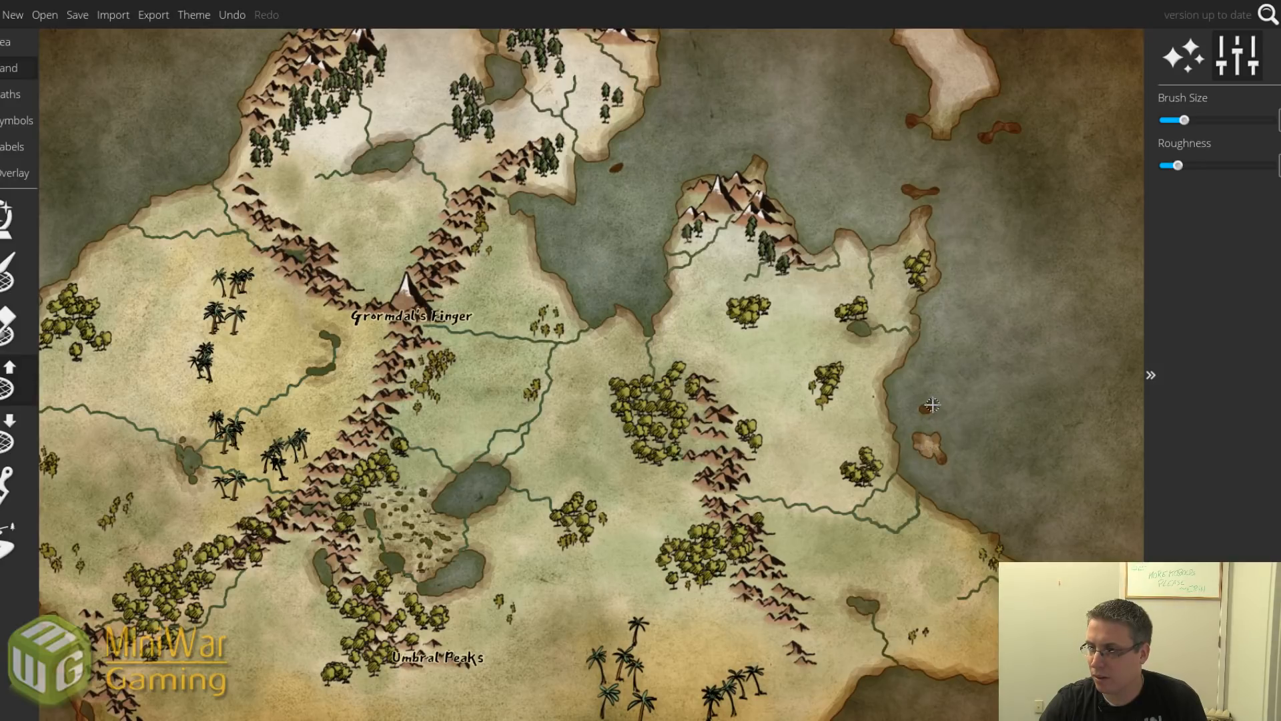
{"action": "left_click", "coordinate": [957, 425]}
{"action": "left_click", "coordinate": [965, 431]}
{"action": "key", "text": "bracketleft"}
{"action": "key", "text": "bracketleft"}
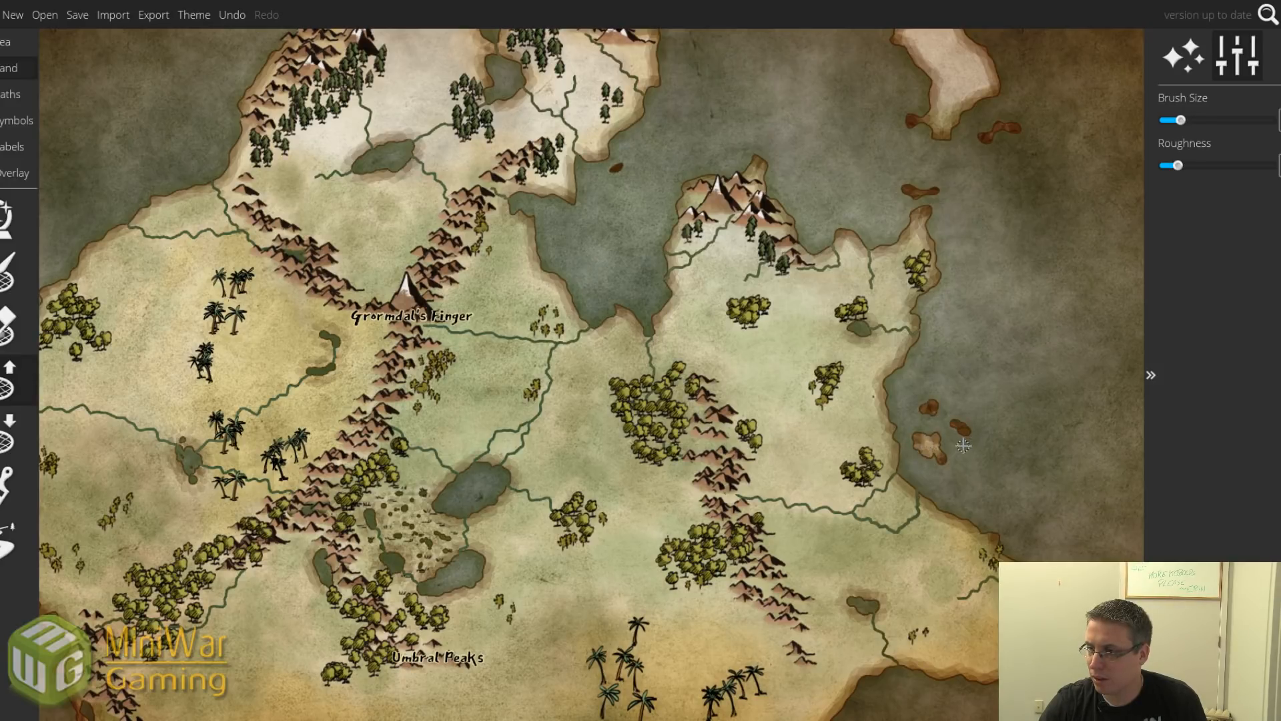
{"action": "left_click", "coordinate": [961, 447]}
{"action": "left_click", "coordinate": [913, 421]}
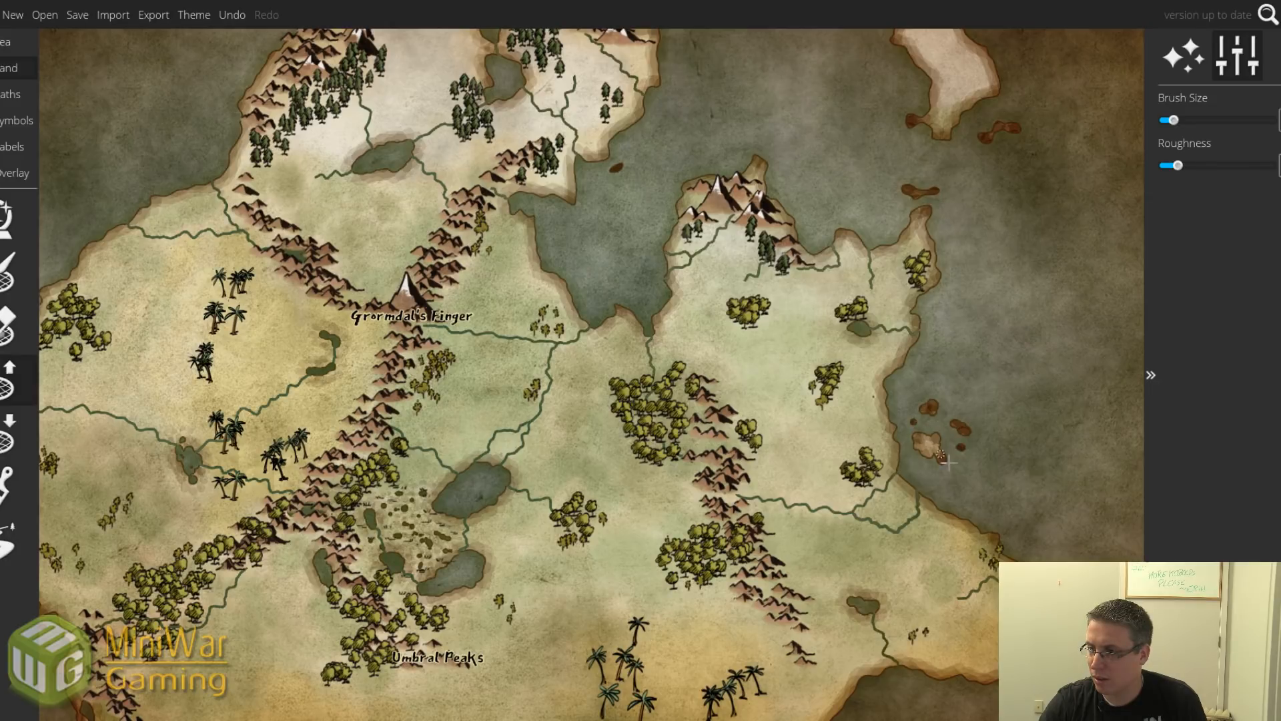
{"action": "key", "text": "bracketright"}
{"action": "key", "text": "bracketright"}
{"action": "left_click", "coordinate": [969, 487]}
{"action": "left_click", "coordinate": [990, 496]}
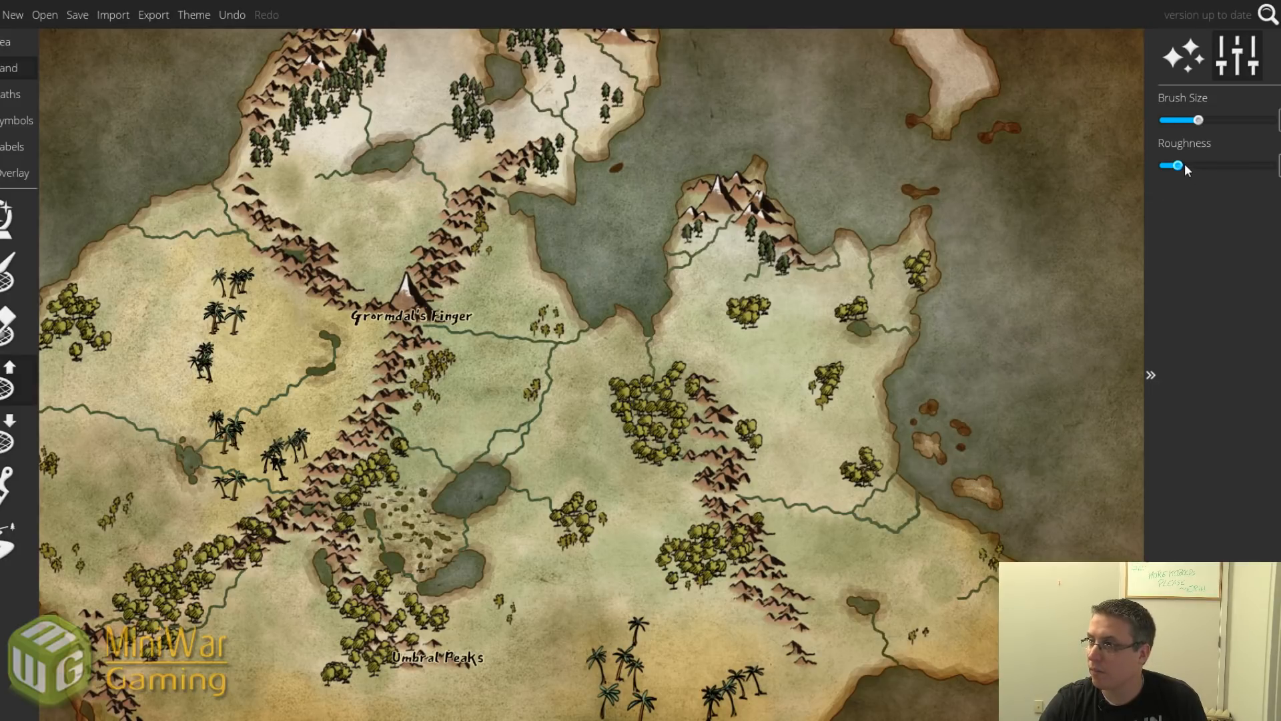
Increase coastline roughness and add islets north and east of the cluster.
{"action": "left_click_drag", "start_coordinate": [1179, 165], "coordinate": [1187, 166]}
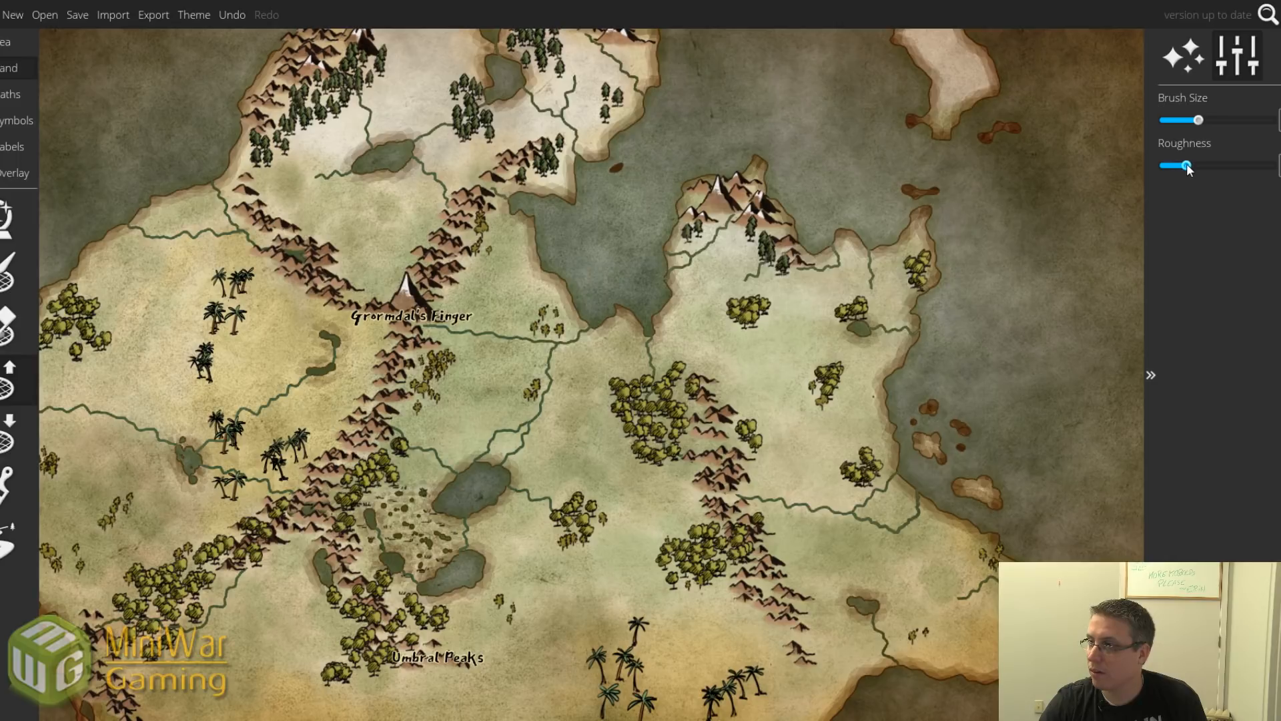
{"action": "left_click", "coordinate": [939, 376]}
{"action": "mouse_move", "coordinate": [939, 376]}
{"action": "left_mouse_down"}
{"action": "mouse_move", "coordinate": [912, 390]}
{"action": "mouse_move", "coordinate": [988, 411]}
{"action": "left_mouse_up"}
{"action": "key", "text": "bracketleft"}
{"action": "key", "text": "bracketleft"}
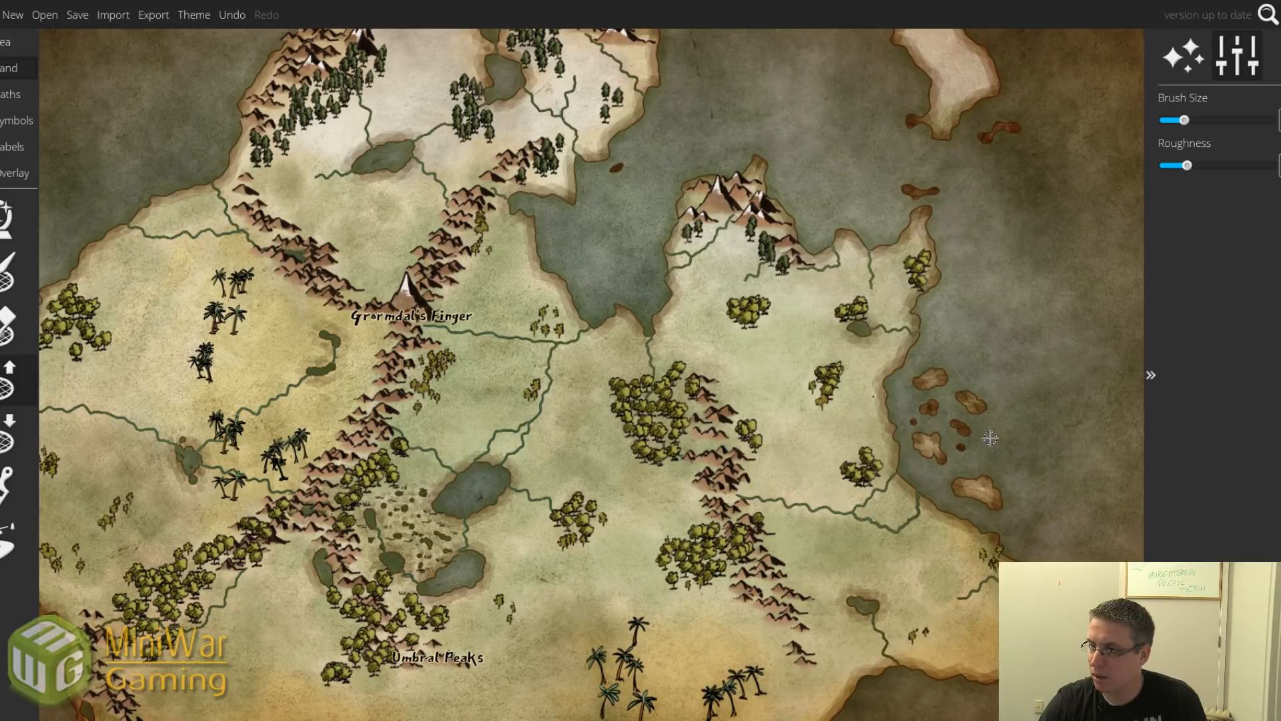
{"action": "left_click_drag", "start_coordinate": [1006, 459], "coordinate": [995, 446]}
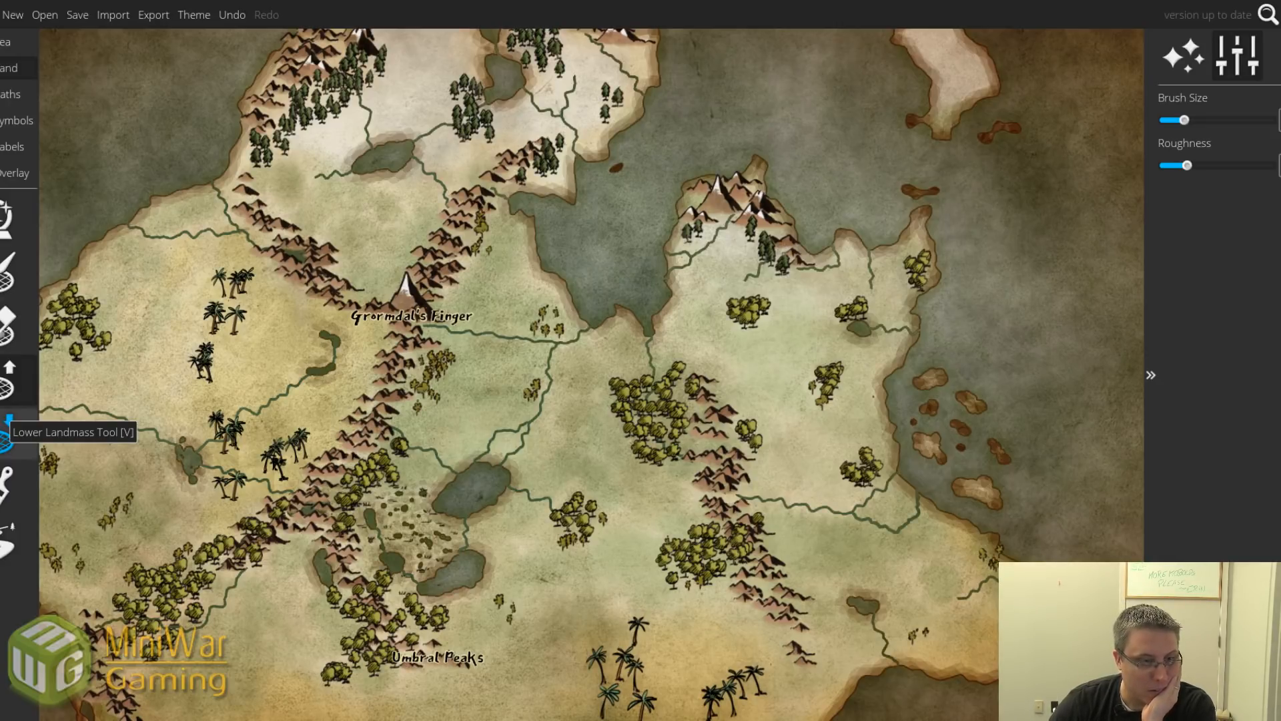
Zoom into the eastern islands and add an elongated islet plus two tiny ones near the coast.
{"action": "scroll", "coordinate": [1034, 427], "scroll_direction": "down", "scroll_amount": 3}
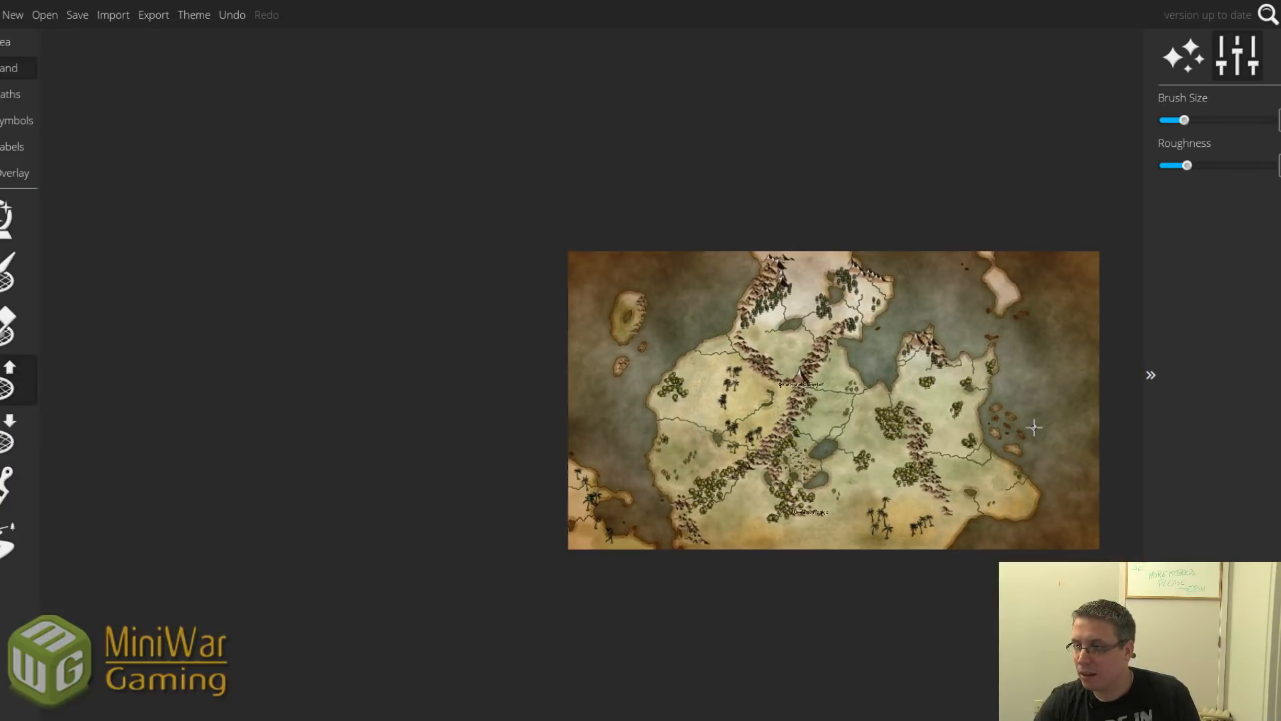
{"action": "scroll", "coordinate": [1034, 427], "scroll_direction": "up", "scroll_amount": 2}
{"action": "left_click_drag", "start_coordinate": [1034, 428], "coordinate": [875, 406]}
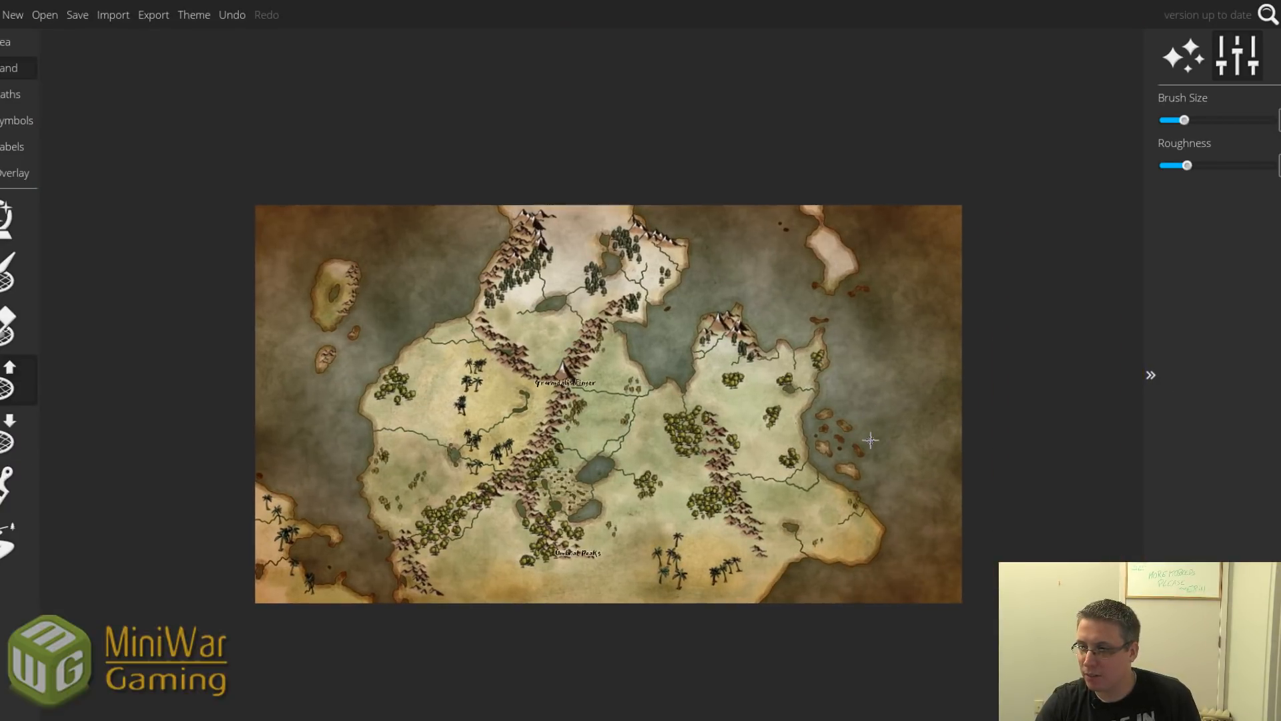
{"action": "scroll", "coordinate": [868, 431], "scroll_direction": "up", "scroll_amount": 6}
{"action": "scroll", "coordinate": [849, 426], "scroll_direction": "up", "scroll_amount": 1}
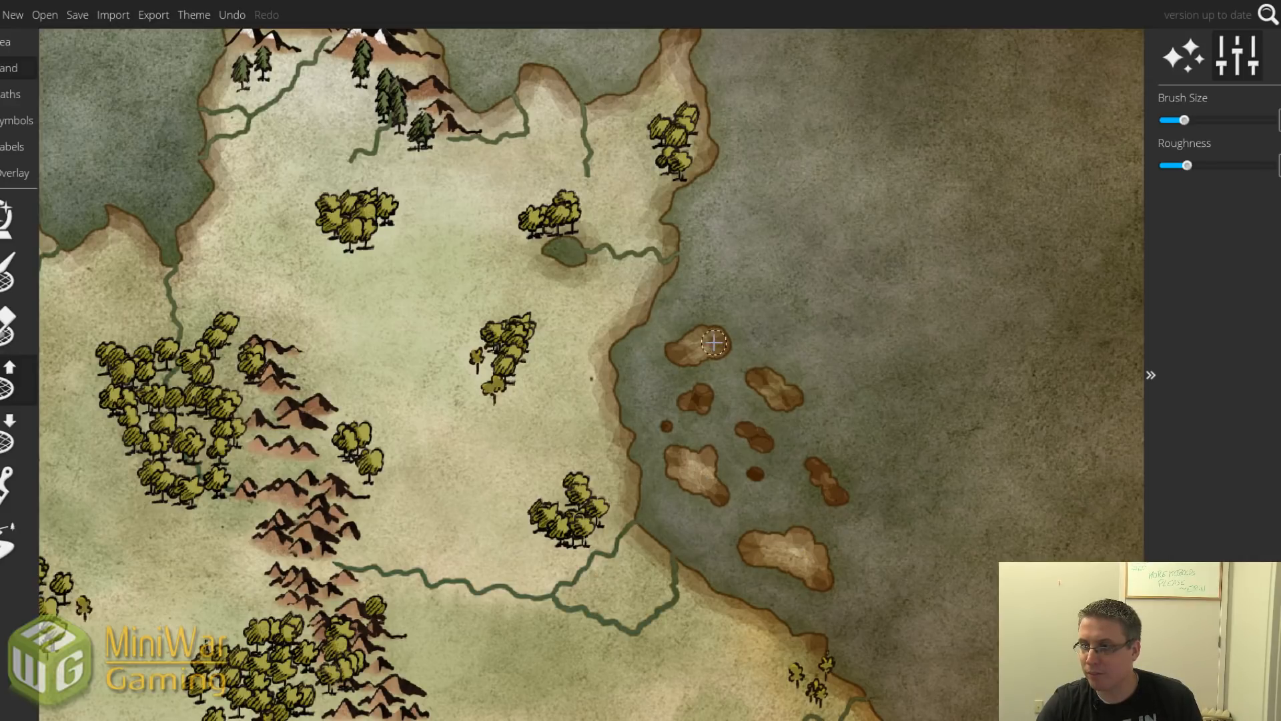
{"action": "key", "text": "bracketleft"}
{"action": "key", "text": "bracketleft"}
{"action": "left_click_drag", "start_coordinate": [763, 329], "coordinate": [762, 343]}
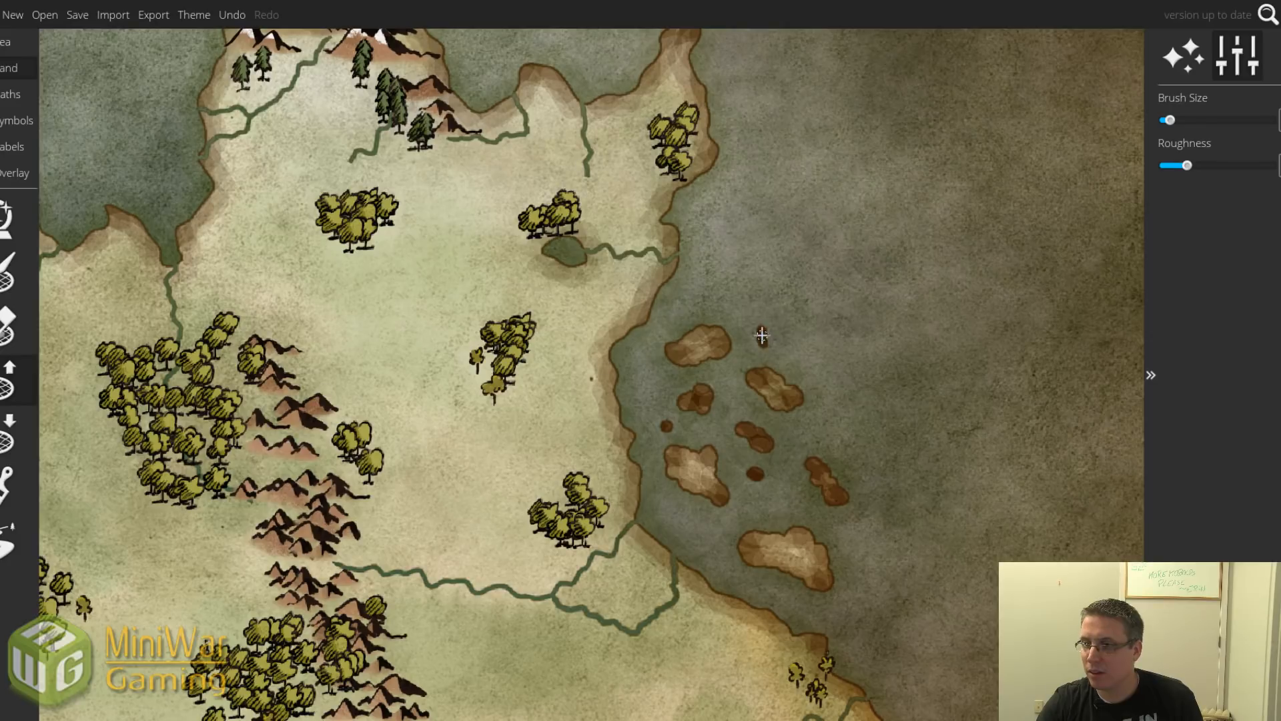
{"action": "left_click", "coordinate": [684, 303]}
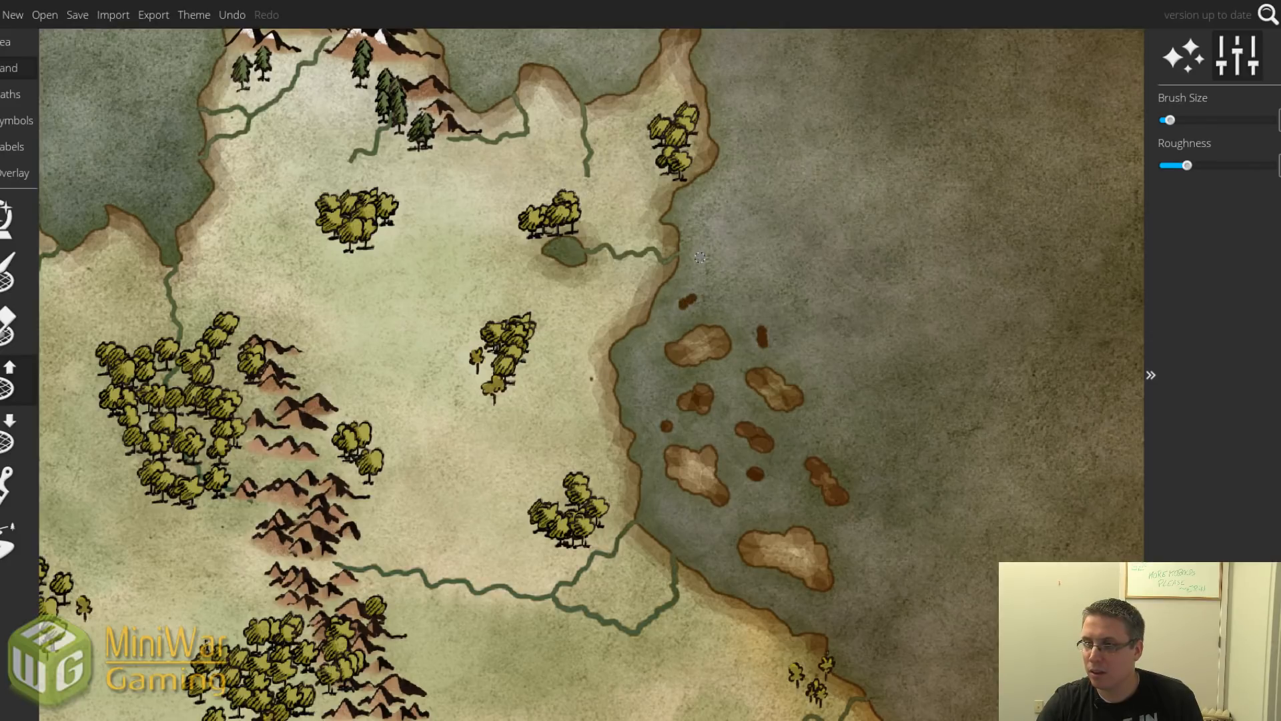
{"action": "left_click", "coordinate": [645, 380]}
Add an irregular islet and a tiny rock south of the cluster, then zoom back out.
{"action": "left_click_drag", "start_coordinate": [694, 515], "coordinate": [701, 538]}
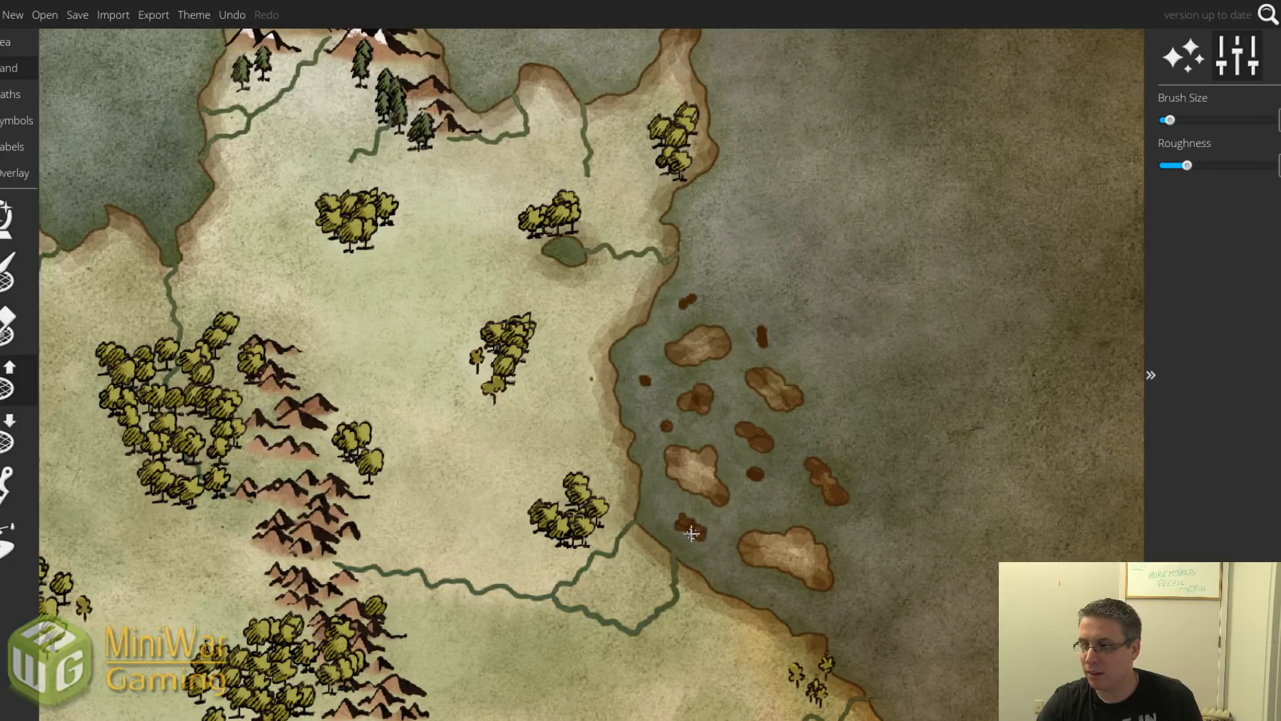
{"action": "key", "text": "]"}
{"action": "mouse_move", "coordinate": [869, 595]}
{"action": "left_mouse_down"}
{"action": "mouse_move", "coordinate": [871, 615]}
{"action": "mouse_move", "coordinate": [866, 604]}
{"action": "left_mouse_up"}
{"action": "key", "text": "["}
{"action": "key", "text": "["}
{"action": "left_click", "coordinate": [853, 556]}
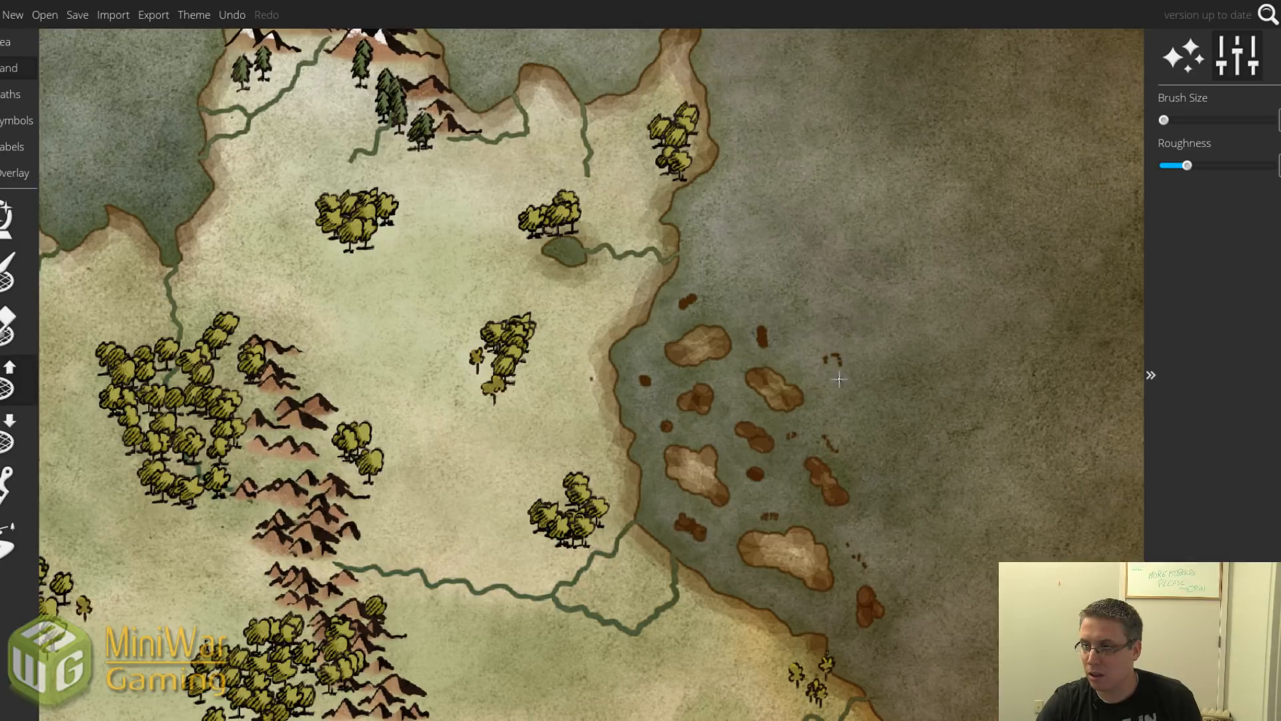
{"action": "scroll", "coordinate": [818, 342], "scroll_direction": "down", "scroll_amount": 6}
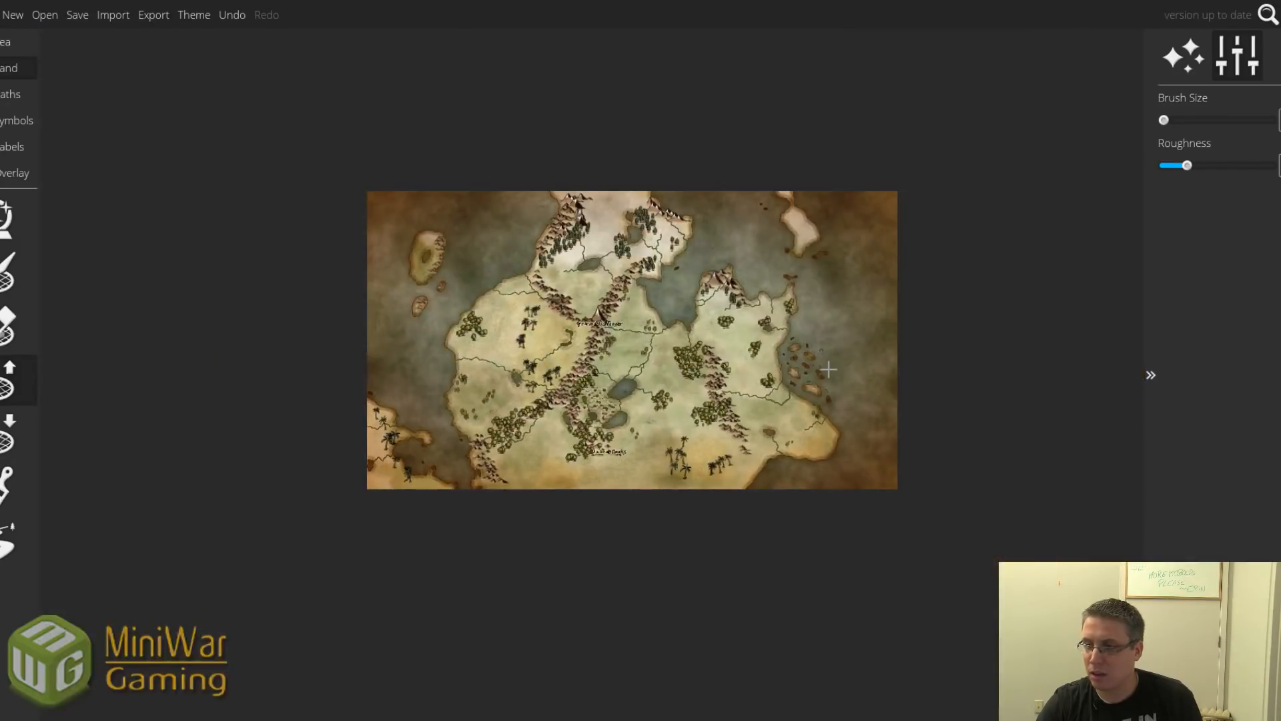
{"action": "scroll", "coordinate": [831, 371], "scroll_direction": "up", "scroll_amount": 2}
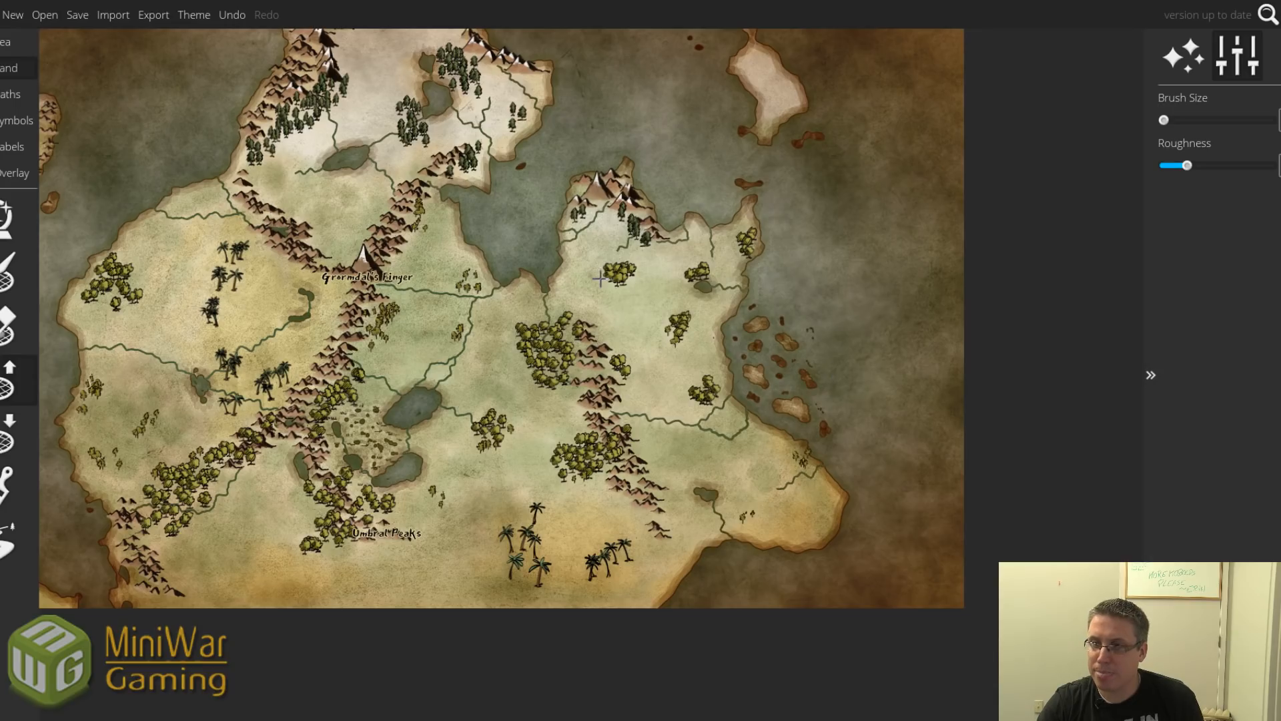
{"action": "scroll", "coordinate": [483, 205], "scroll_direction": "up", "scroll_amount": 3}
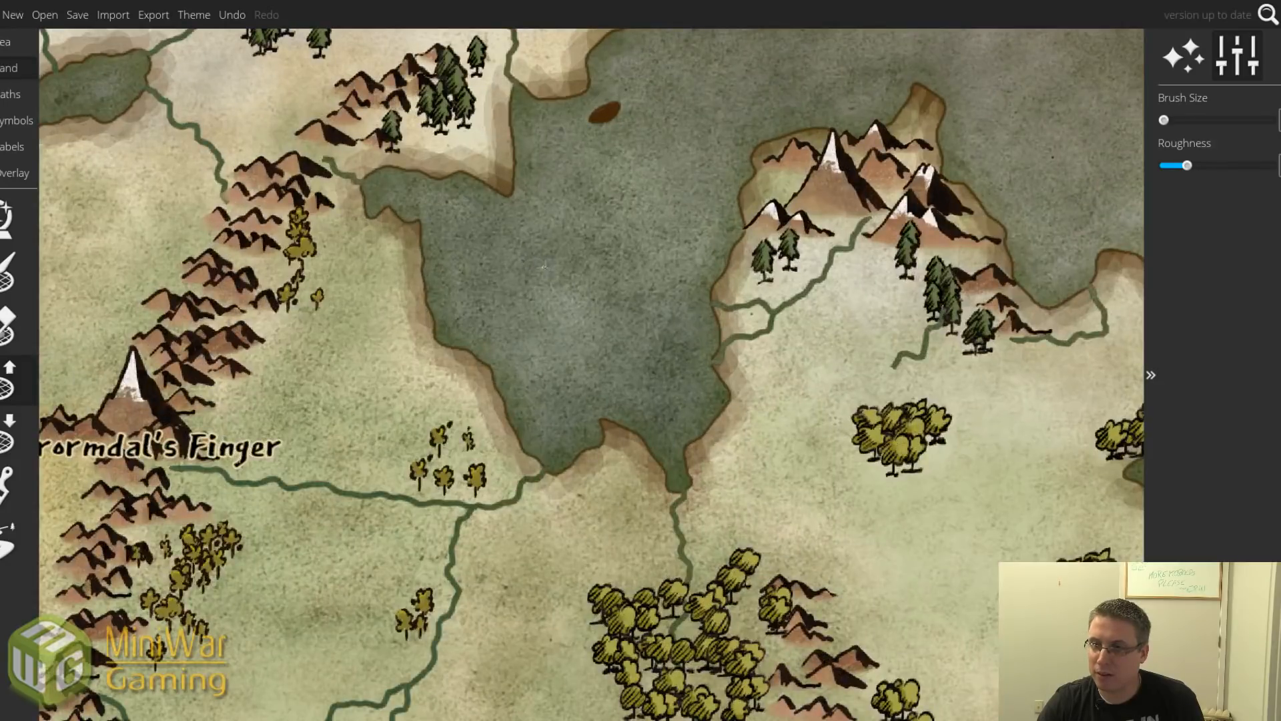
{"action": "scroll", "coordinate": [584, 271], "scroll_direction": "up", "scroll_amount": 5}
{"action": "mouse_move", "coordinate": [565, 273]}
{"action": "left_mouse_down"}
{"action": "mouse_move", "coordinate": [581, 248]}
{"action": "mouse_move", "coordinate": [592, 278]}
{"action": "mouse_move", "coordinate": [559, 260]}
{"action": "mouse_move", "coordinate": [569, 305]}
{"action": "mouse_move", "coordinate": [581, 277]}
{"action": "mouse_move", "coordinate": [580, 310]}
{"action": "mouse_move", "coordinate": [609, 297]}
{"action": "mouse_move", "coordinate": [606, 282]}
{"action": "mouse_move", "coordinate": [613, 307]}
{"action": "mouse_move", "coordinate": [583, 315]}
{"action": "mouse_move", "coordinate": [592, 288]}
{"action": "mouse_move", "coordinate": [578, 304]}
{"action": "mouse_move", "coordinate": [608, 272]}
{"action": "mouse_move", "coordinate": [615, 307]}
{"action": "mouse_move", "coordinate": [597, 322]}
{"action": "mouse_move", "coordinate": [622, 314]}
{"action": "mouse_move", "coordinate": [574, 273]}
{"action": "left_mouse_up"}
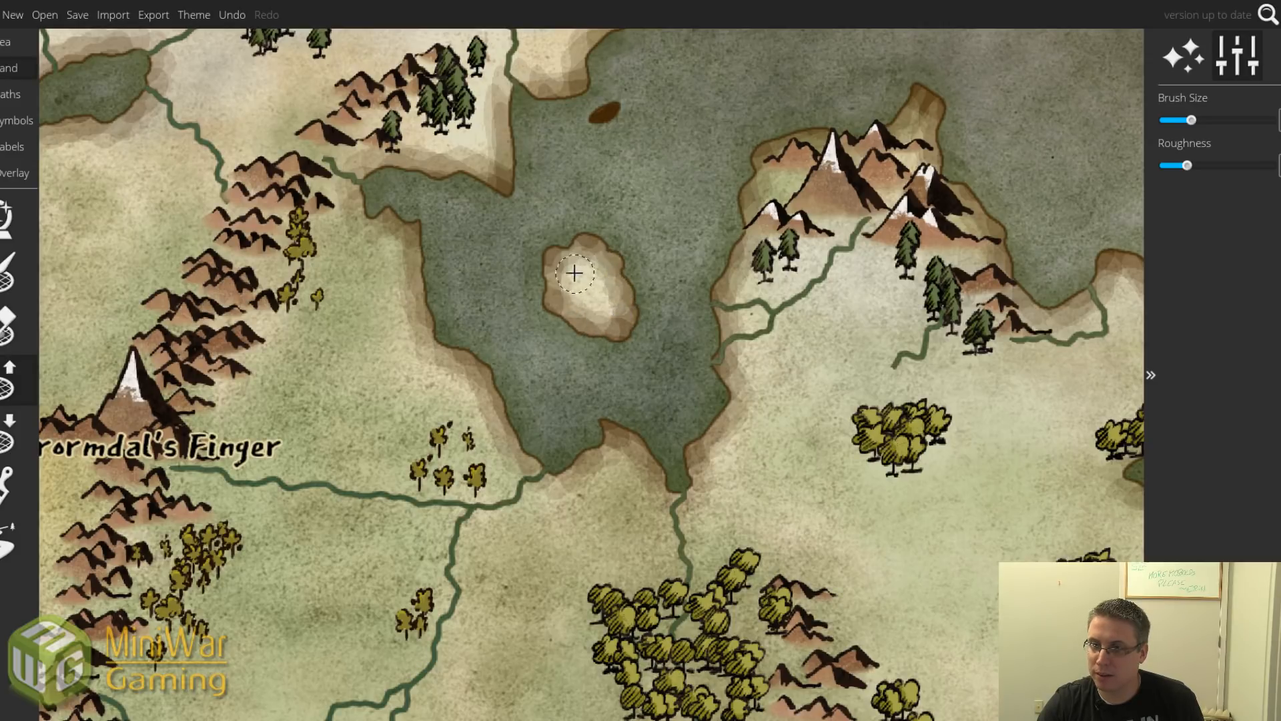
{"action": "scroll", "coordinate": [581, 274], "scroll_direction": "down", "scroll_amount": 5}
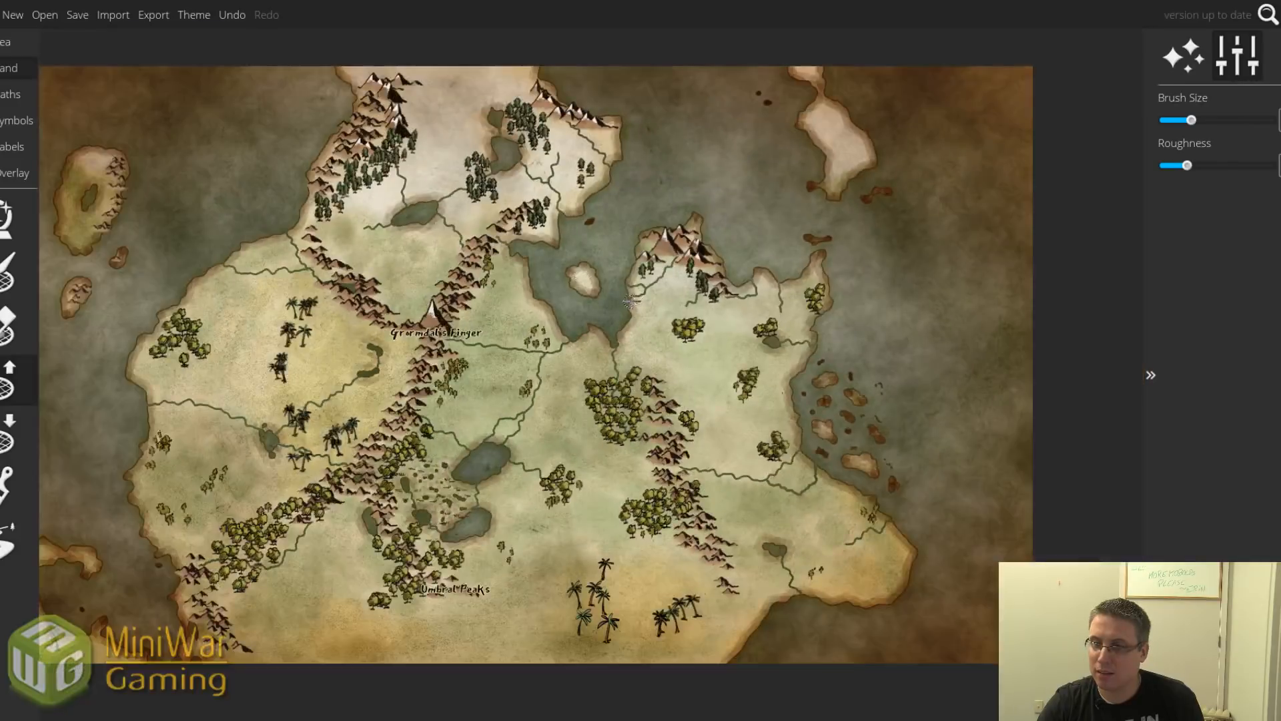
{"action": "scroll", "coordinate": [631, 303], "scroll_direction": "down", "scroll_amount": 2}
{"action": "scroll", "coordinate": [630, 302], "scroll_direction": "up", "scroll_amount": 10}
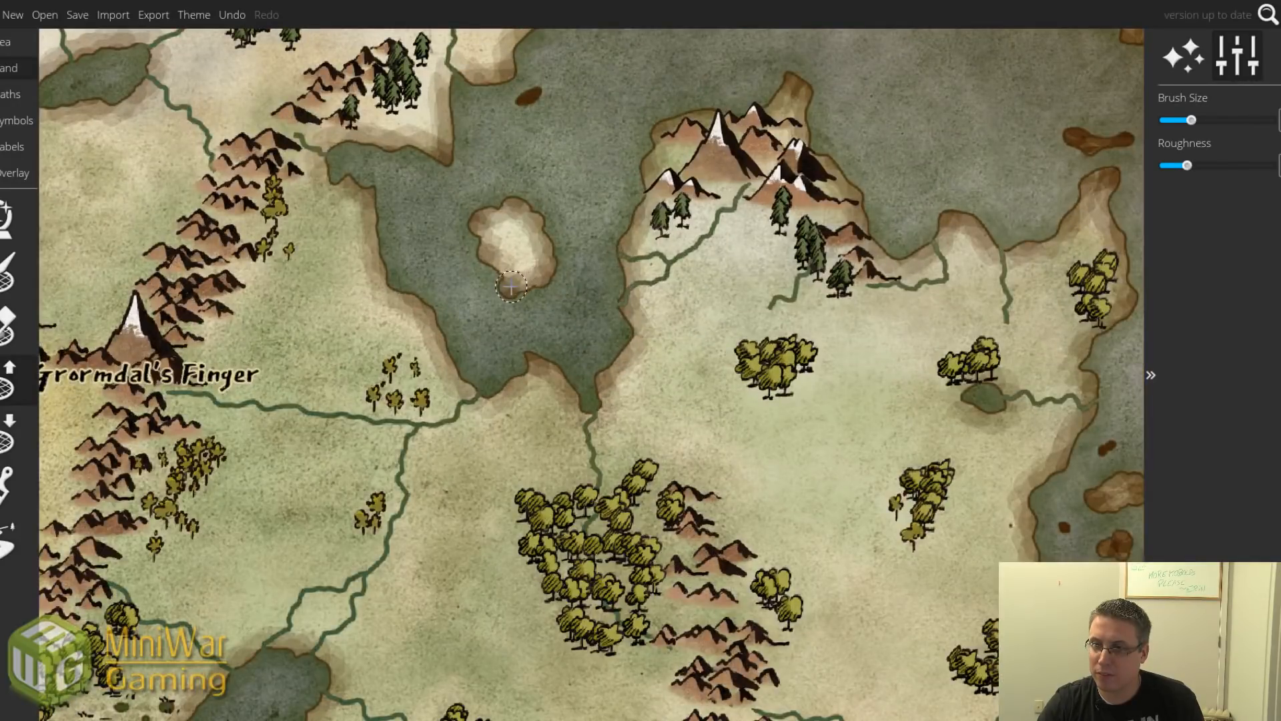
{"action": "mouse_move", "coordinate": [512, 287]}
{"action": "left_mouse_down"}
{"action": "mouse_move", "coordinate": [501, 280]}
{"action": "mouse_move", "coordinate": [538, 204]}
{"action": "mouse_move", "coordinate": [527, 205]}
{"action": "left_mouse_up"}
{"action": "key", "text": "bracketleft"}
{"action": "key", "text": "bracketleft"}
{"action": "key", "text": "bracketleft"}
{"action": "key", "text": "bracketleft"}
{"action": "key", "text": "bracketleft"}
{"action": "key", "text": "bracketleft"}
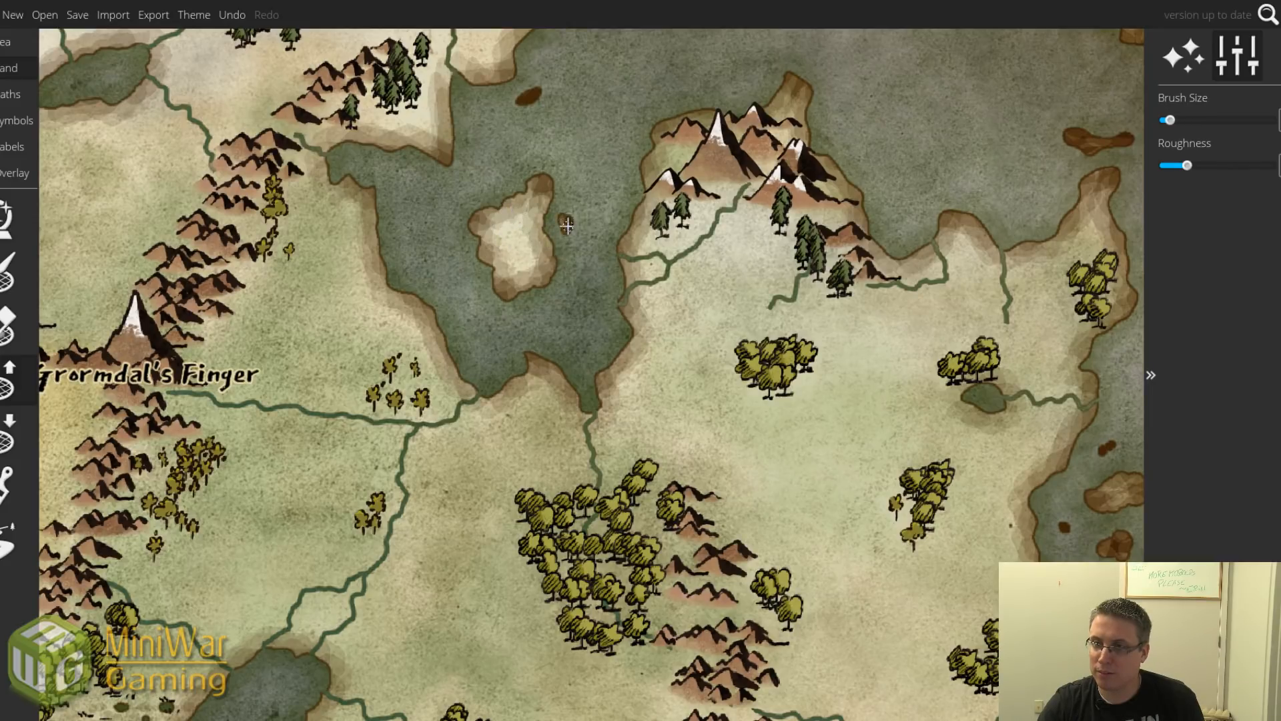
{"action": "scroll", "coordinate": [564, 218], "scroll_direction": "down", "scroll_amount": 6}
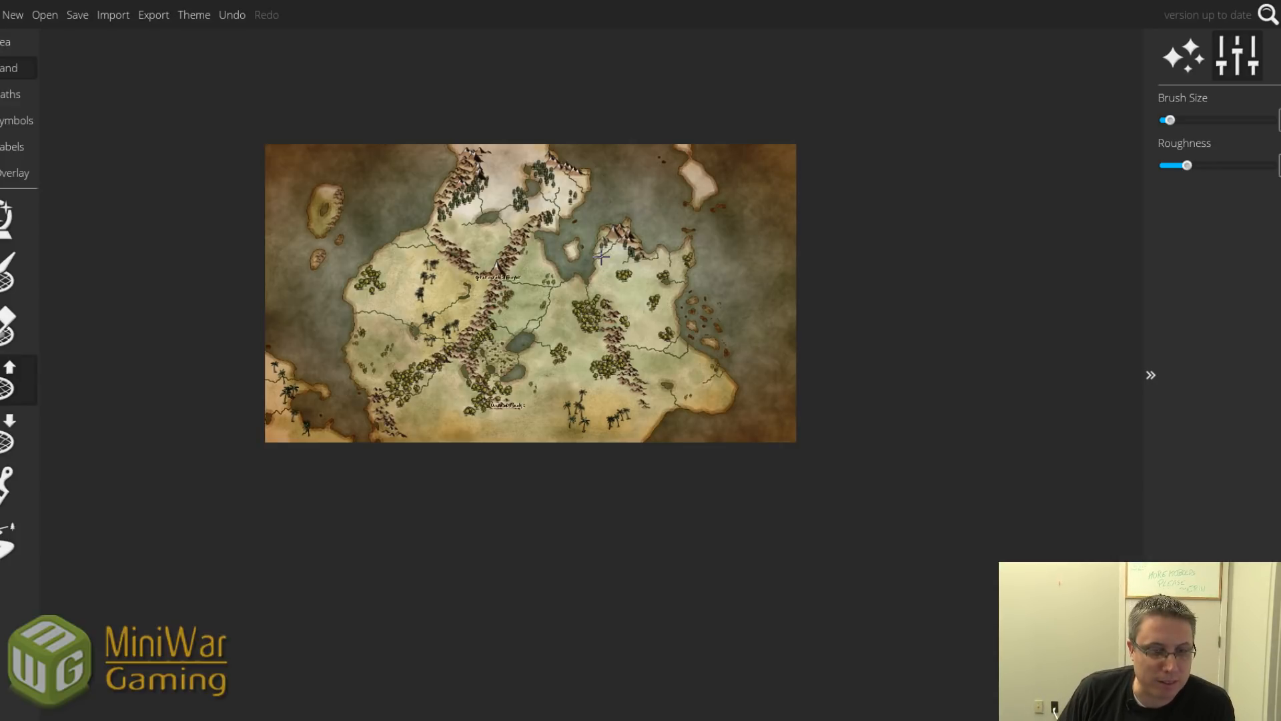
Lower the land brush size a notch while zooming in and out around the bay.
{"action": "scroll", "coordinate": [601, 257], "scroll_direction": "up", "scroll_amount": 5}
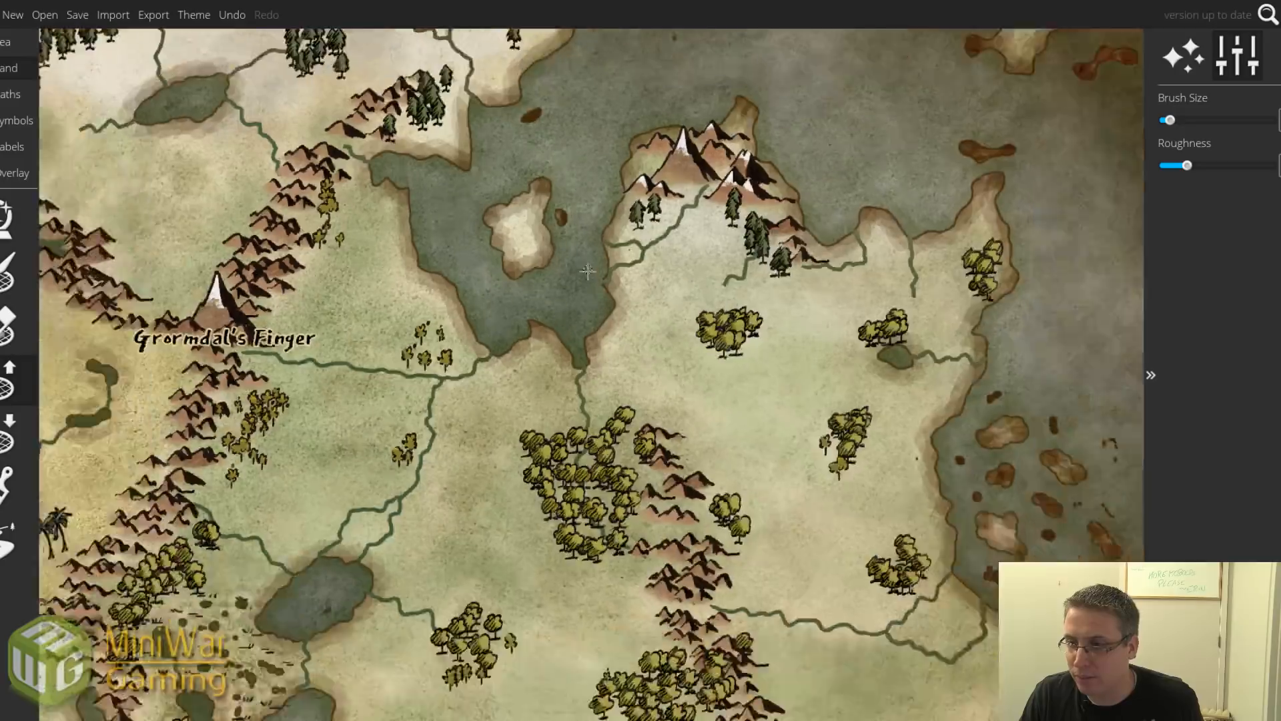
{"action": "key", "text": "bracketright"}
{"action": "key", "text": "bracketright"}
{"action": "key", "text": "bracketleft"}
{"action": "key", "text": "bracketleft"}
{"action": "key", "text": "bracketleft"}
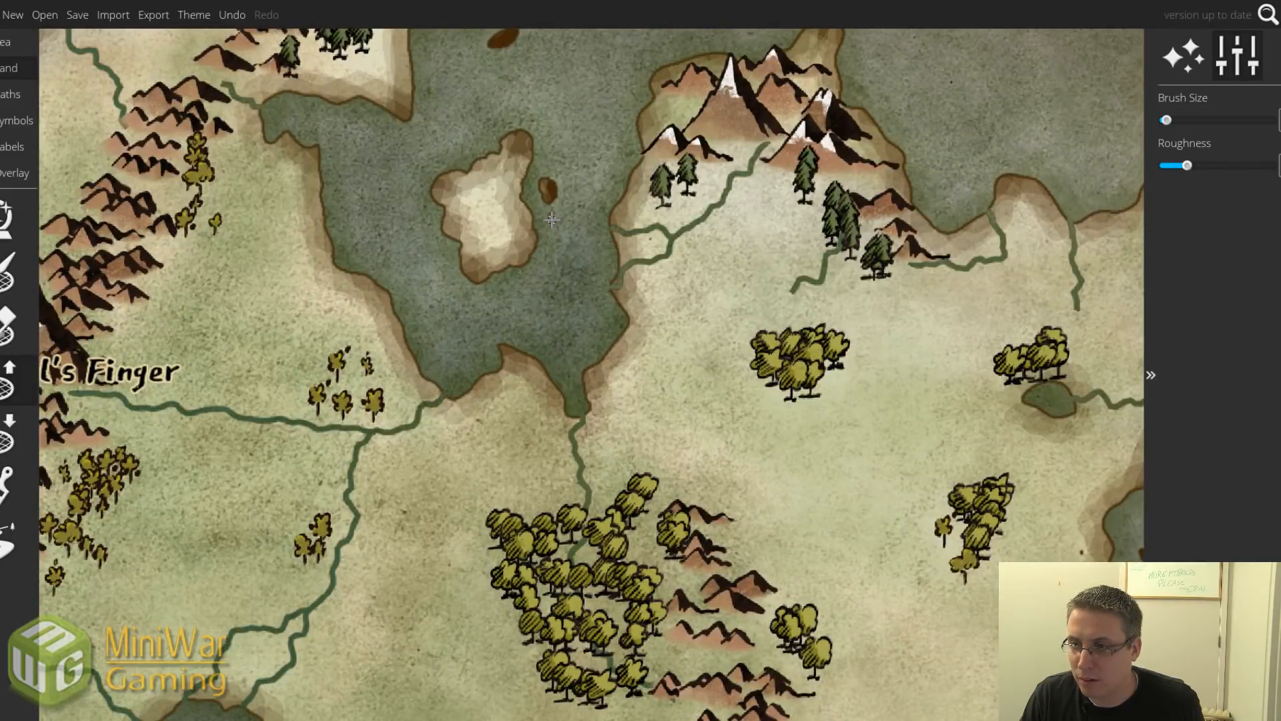
{"action": "scroll", "coordinate": [566, 244], "scroll_direction": "down", "scroll_amount": 4}
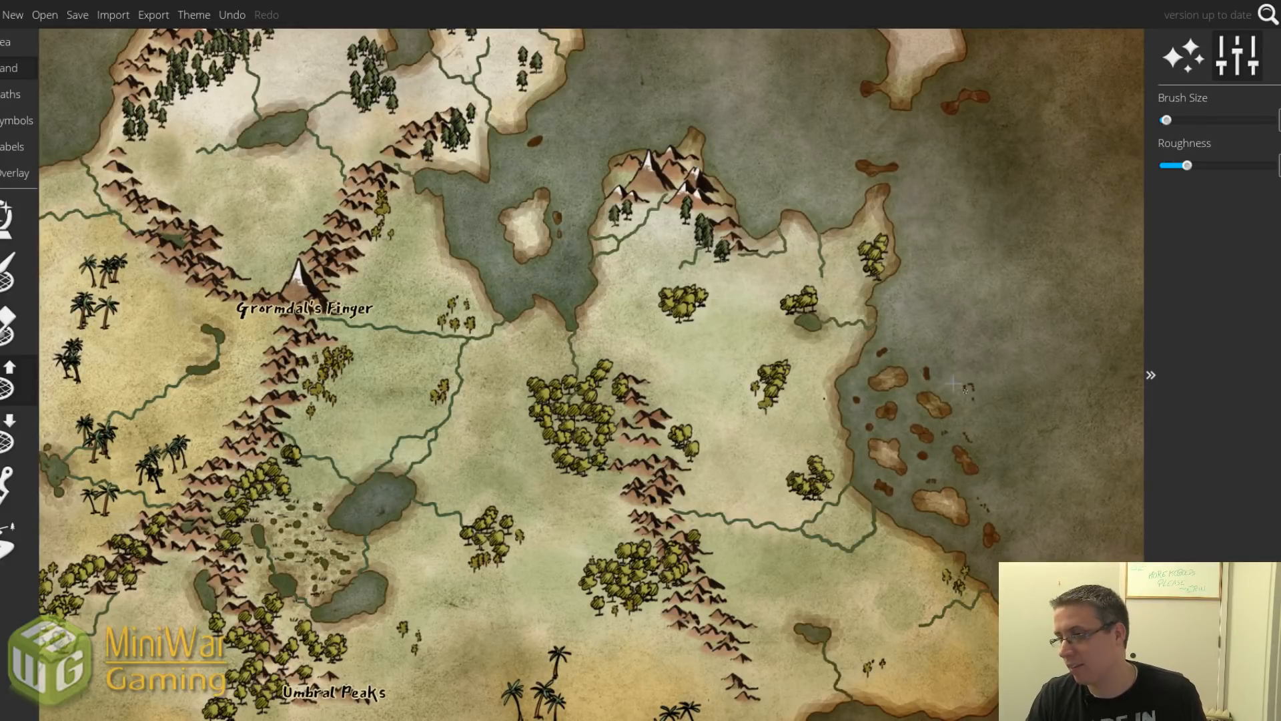
{"action": "scroll", "coordinate": [941, 417], "scroll_direction": "down", "scroll_amount": 2}
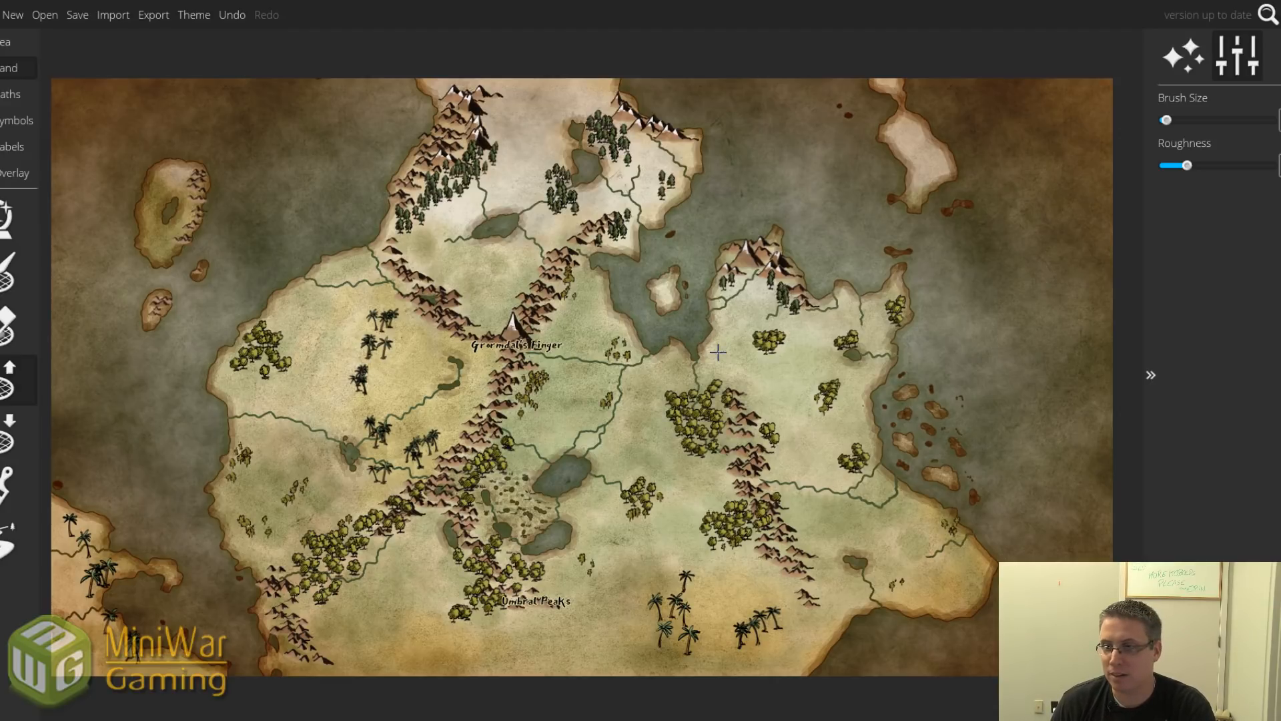
{"action": "scroll", "coordinate": [695, 301], "scroll_direction": "up", "scroll_amount": 3}
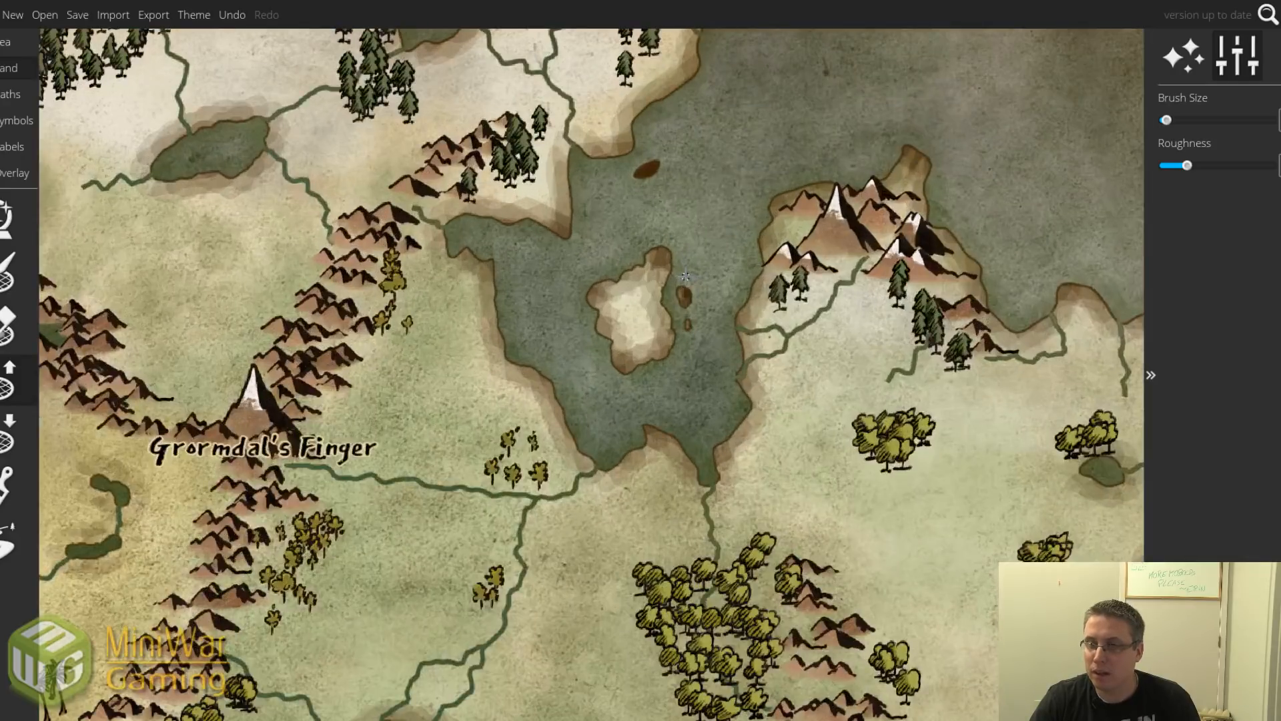
{"action": "scroll", "coordinate": [635, 298], "scroll_direction": "down", "scroll_amount": 5}
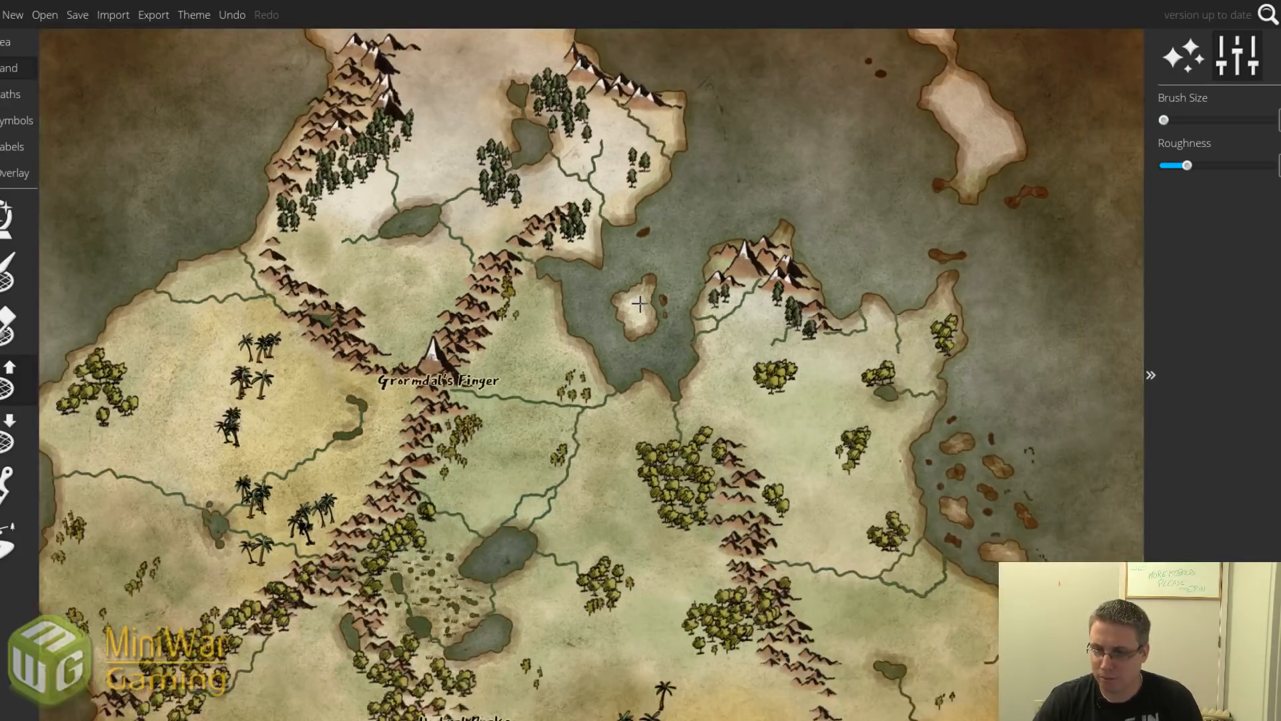
{"action": "scroll", "coordinate": [639, 304], "scroll_direction": "up", "scroll_amount": 2}
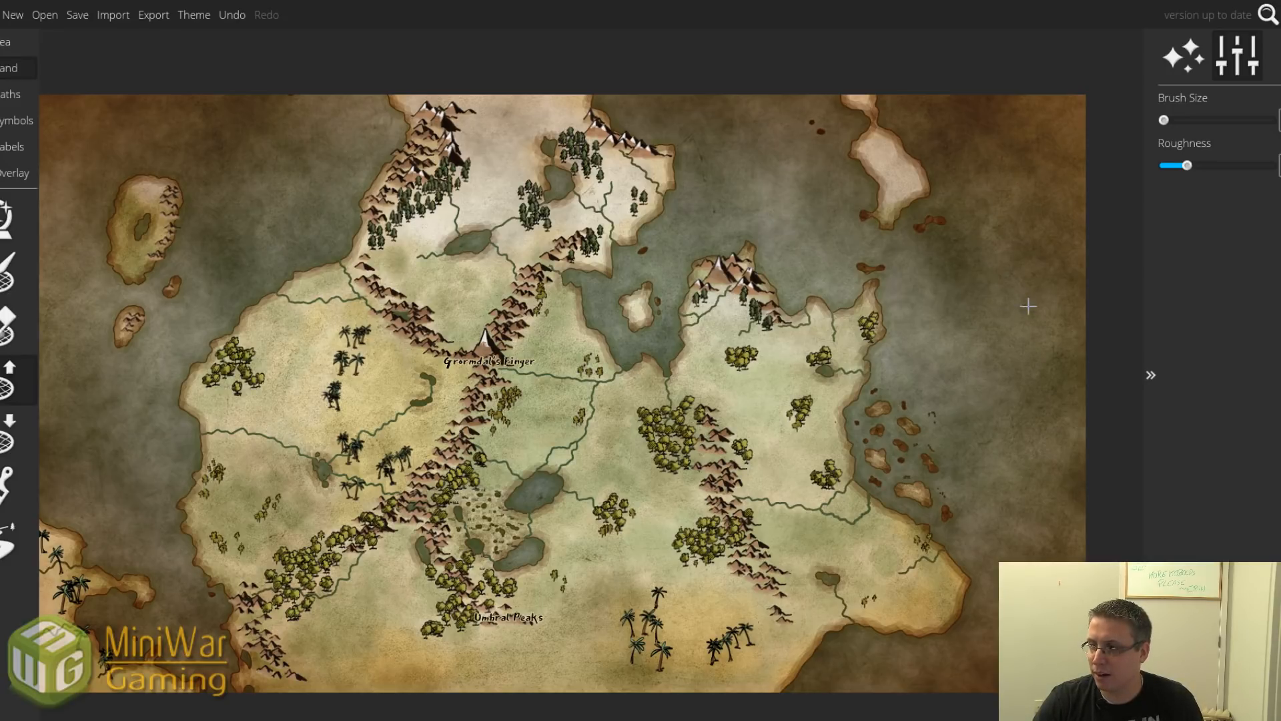
{"action": "scroll", "coordinate": [1028, 306], "scroll_direction": "up", "scroll_amount": 4}
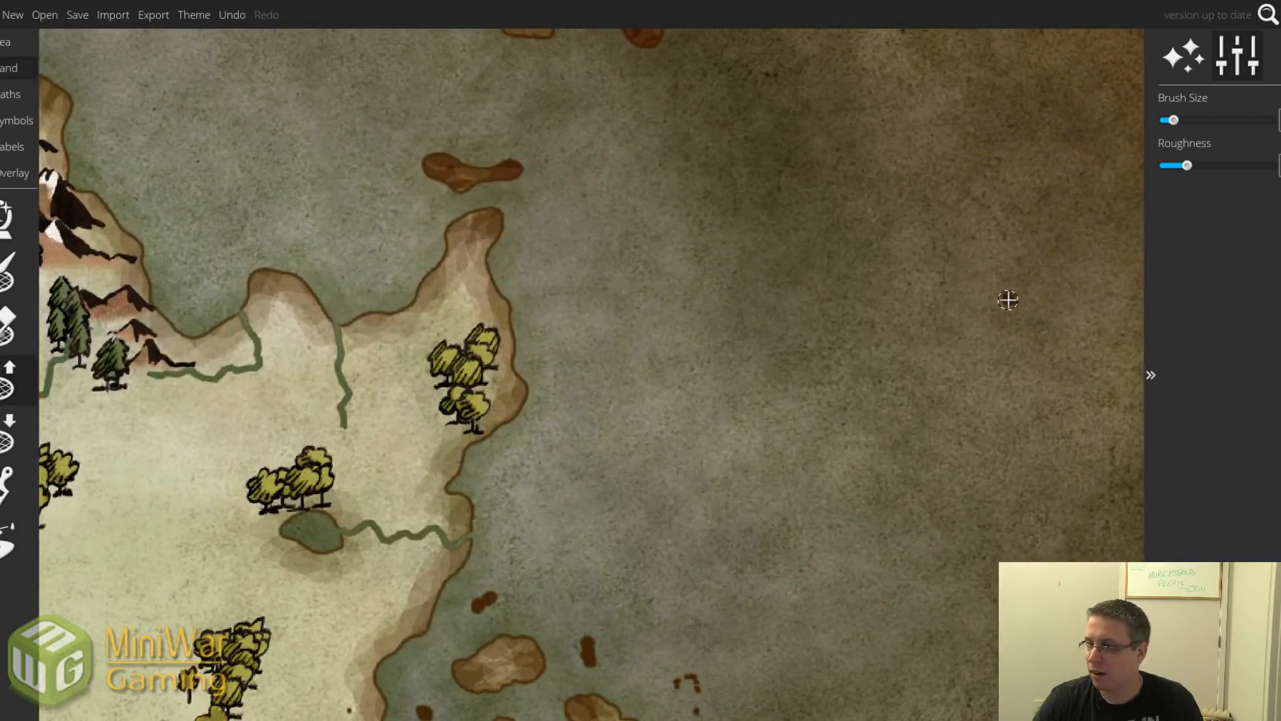
Paint small islets in the open sea northeast of the continent, shrinking the brush for tinier specks.
{"action": "left_click_drag", "start_coordinate": [1007, 299], "coordinate": [1017, 308]}
{"action": "left_click_drag", "start_coordinate": [1027, 261], "coordinate": [1035, 267]}
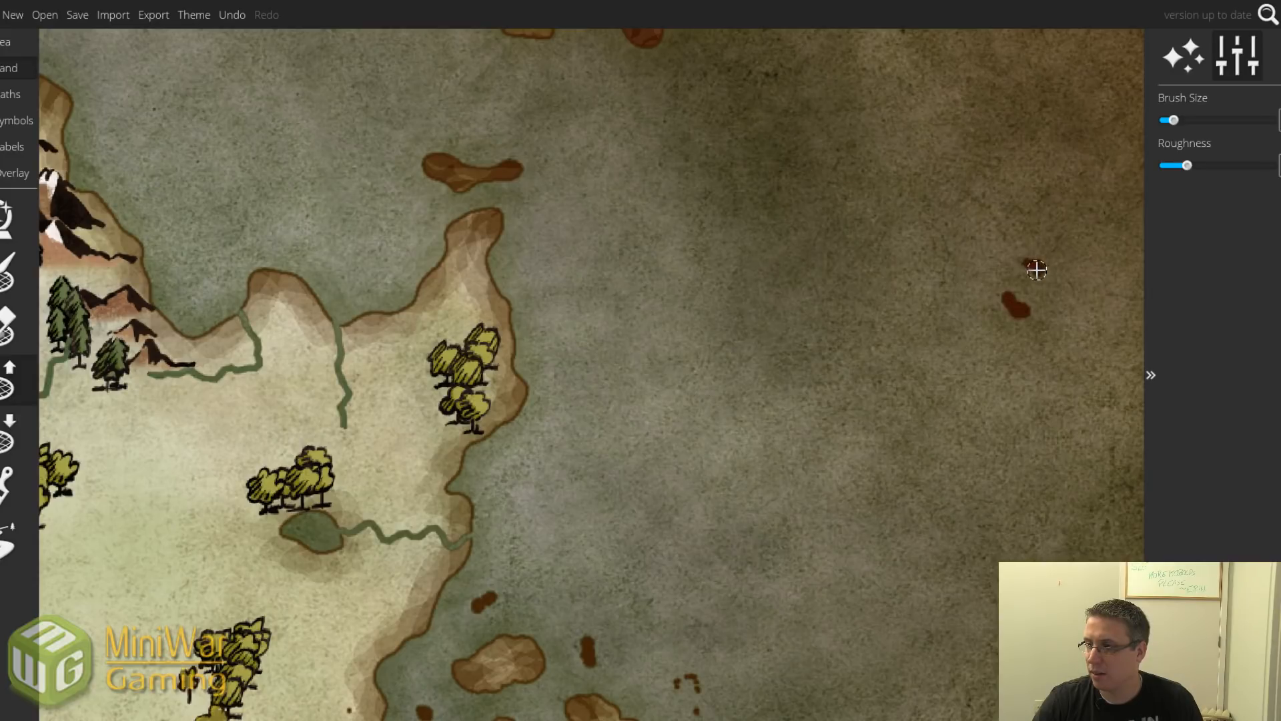
{"action": "left_click", "coordinate": [954, 267]}
{"action": "left_click", "coordinate": [968, 310]}
{"action": "key", "text": "bracketleft"}
{"action": "mouse_move", "coordinate": [994, 347]}
{"action": "left_mouse_down"}
{"action": "mouse_move", "coordinate": [1010, 354]}
{"action": "mouse_move", "coordinate": [998, 342]}
{"action": "left_mouse_up"}
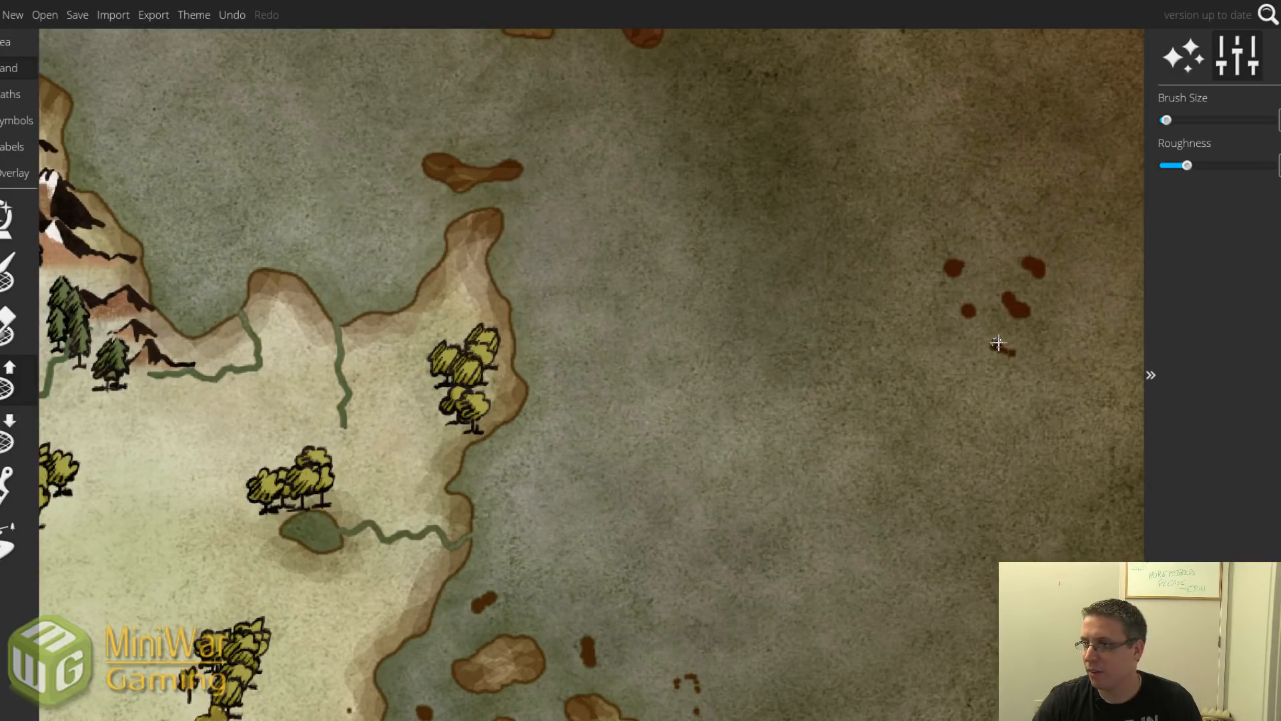
{"action": "left_click", "coordinate": [1057, 345]}
{"action": "left_click", "coordinate": [1031, 341]}
Add elongated islets on the cluster's east side, enlarge the brush slightly, and reframe the continent.
{"action": "left_click_drag", "start_coordinate": [991, 245], "coordinate": [995, 263]}
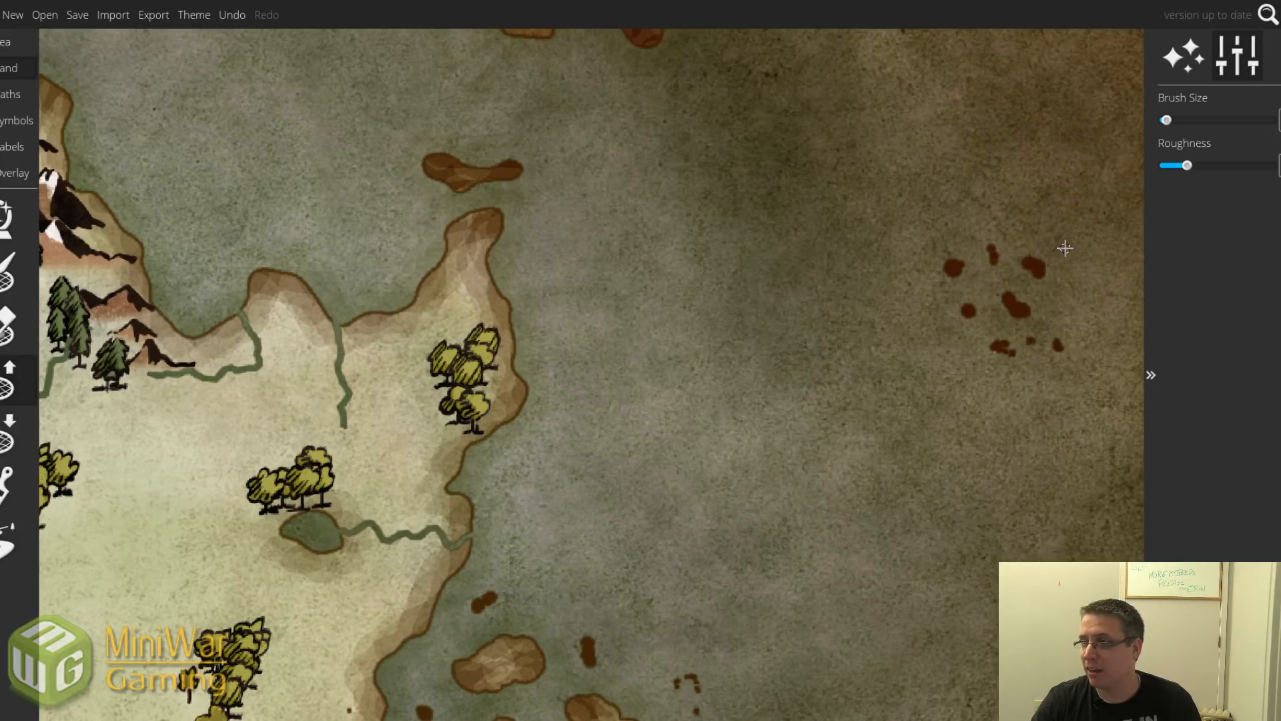
{"action": "left_click", "coordinate": [1074, 256]}
{"action": "left_click_drag", "start_coordinate": [1075, 269], "coordinate": [1077, 277]}
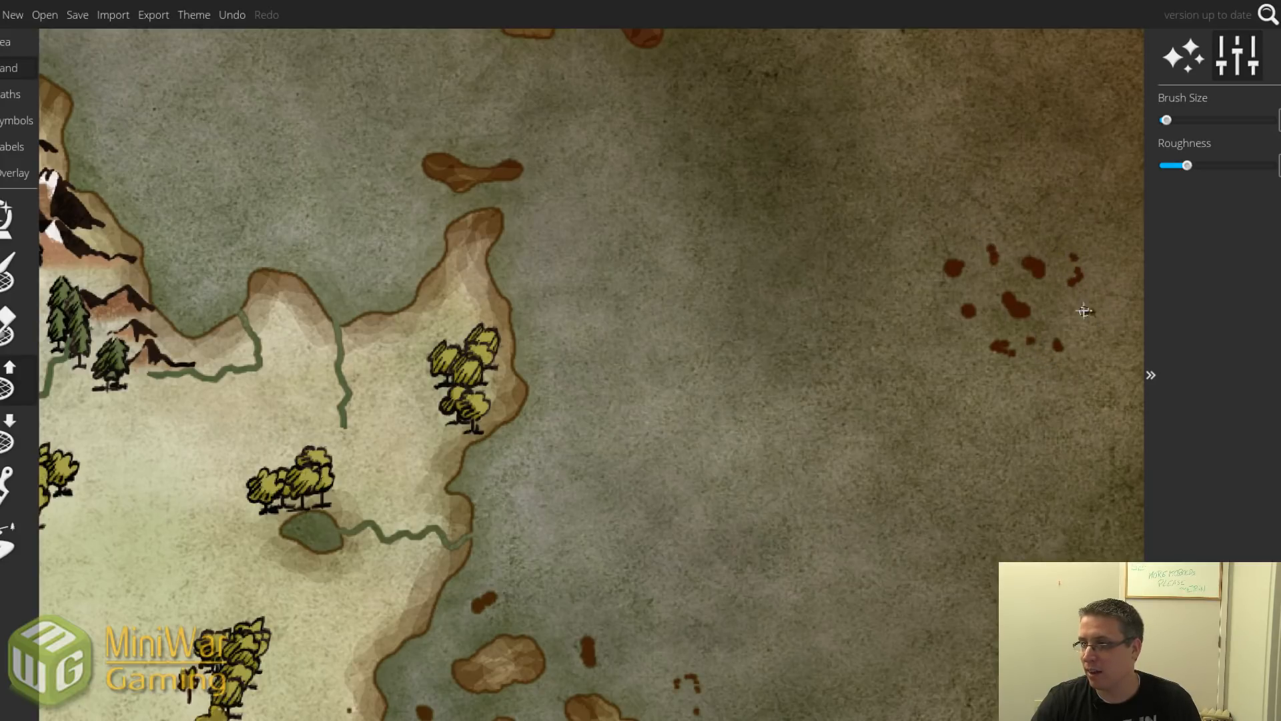
{"action": "scroll", "coordinate": [1071, 349], "scroll_direction": "down", "scroll_amount": 3}
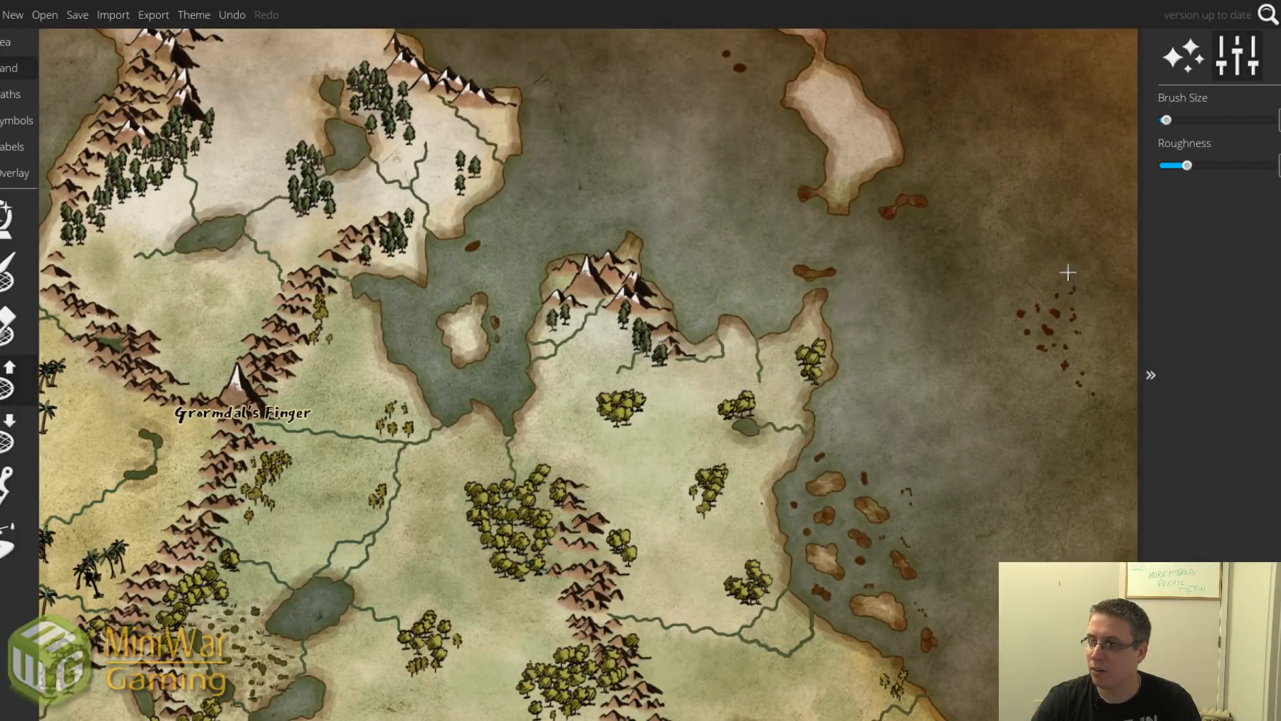
{"action": "left_click", "coordinate": [1043, 272]}
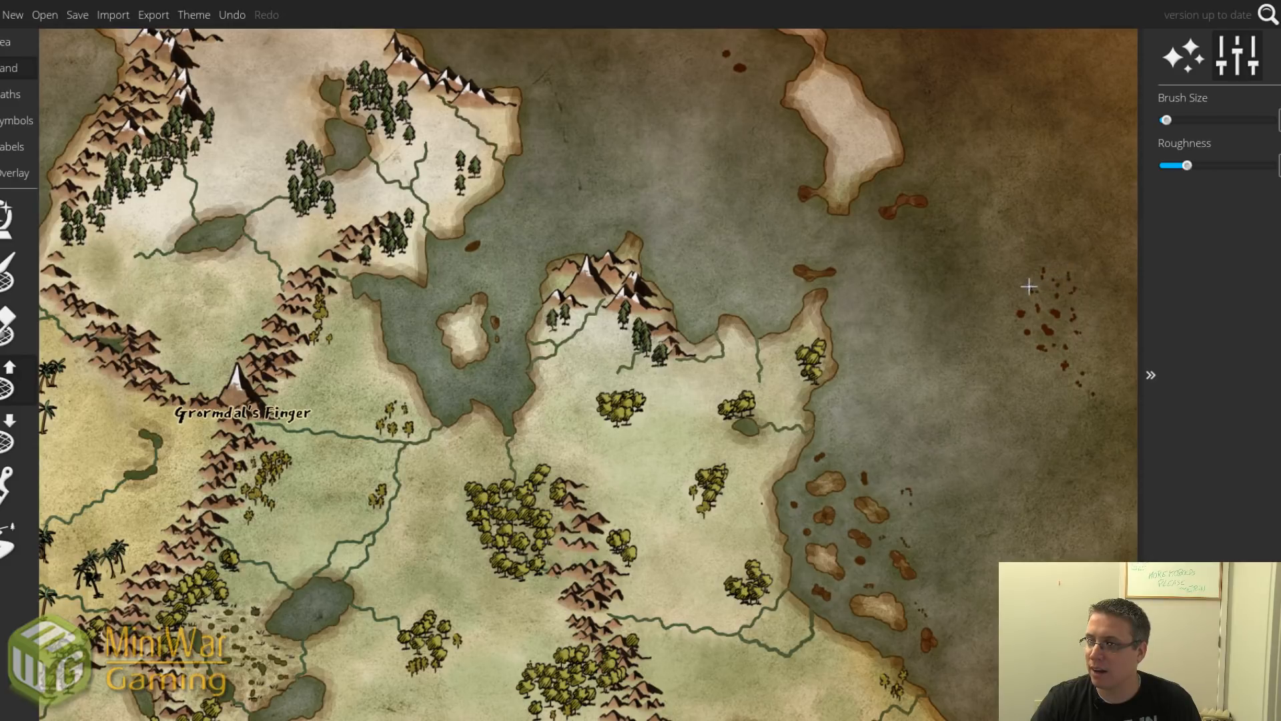
{"action": "mouse_move", "coordinate": [1029, 286]}
{"action": "left_mouse_down"}
{"action": "mouse_move", "coordinate": [1059, 264]}
{"action": "mouse_move", "coordinate": [1051, 238]}
{"action": "mouse_move", "coordinate": [1063, 230]}
{"action": "mouse_move", "coordinate": [1060, 281]}
{"action": "left_mouse_up"}
{"action": "scroll", "coordinate": [1031, 318], "scroll_direction": "down", "scroll_amount": 3}
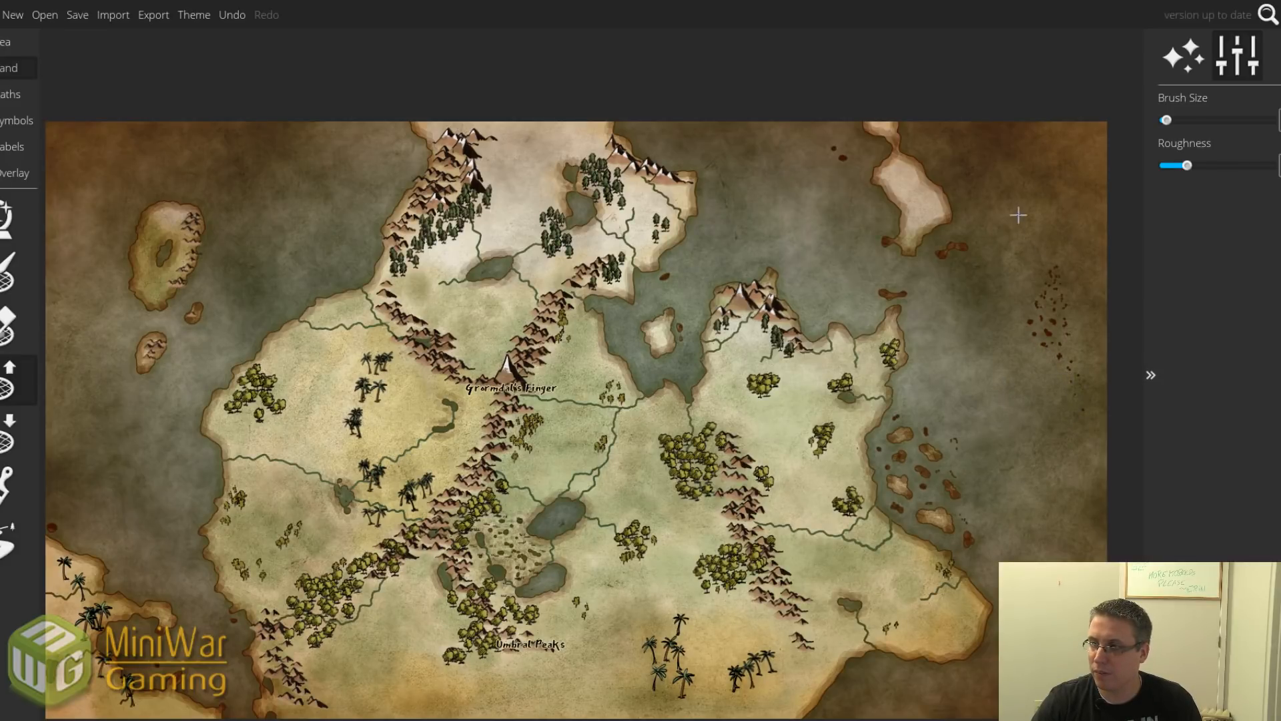
{"action": "key", "text": "bracketright"}
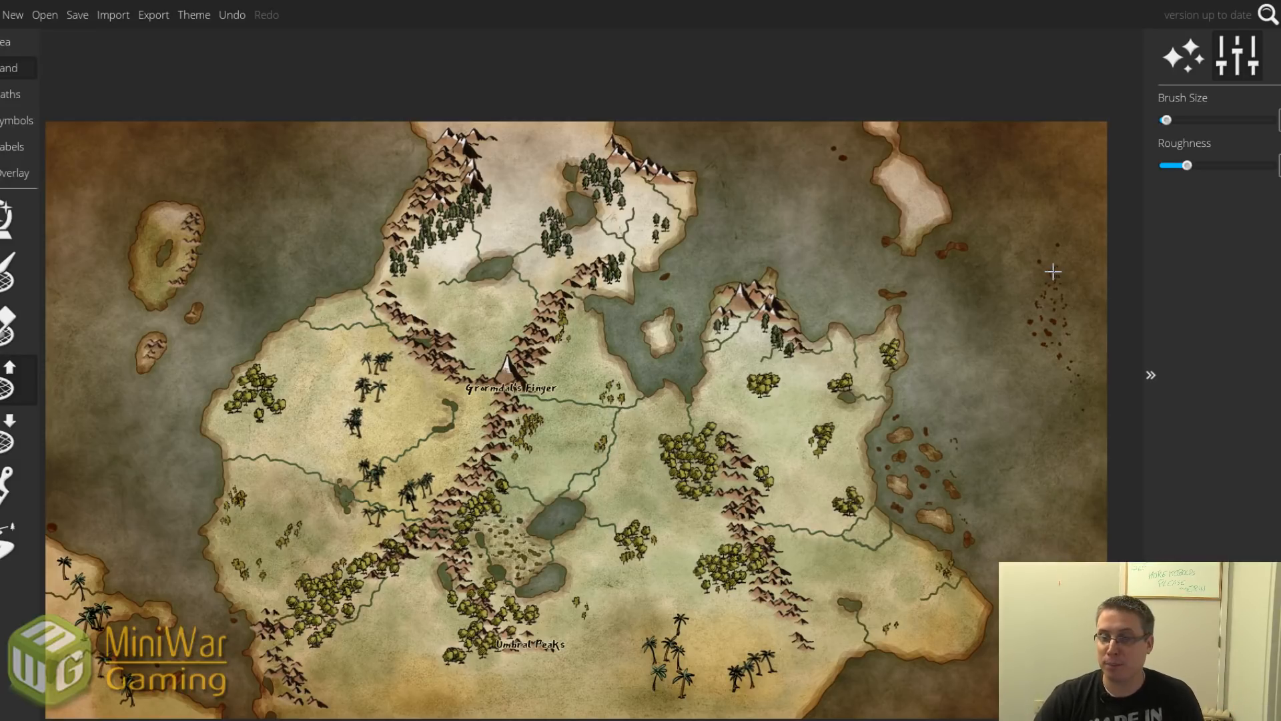
{"action": "left_click_drag", "start_coordinate": [551, 467], "coordinate": [565, 426]}
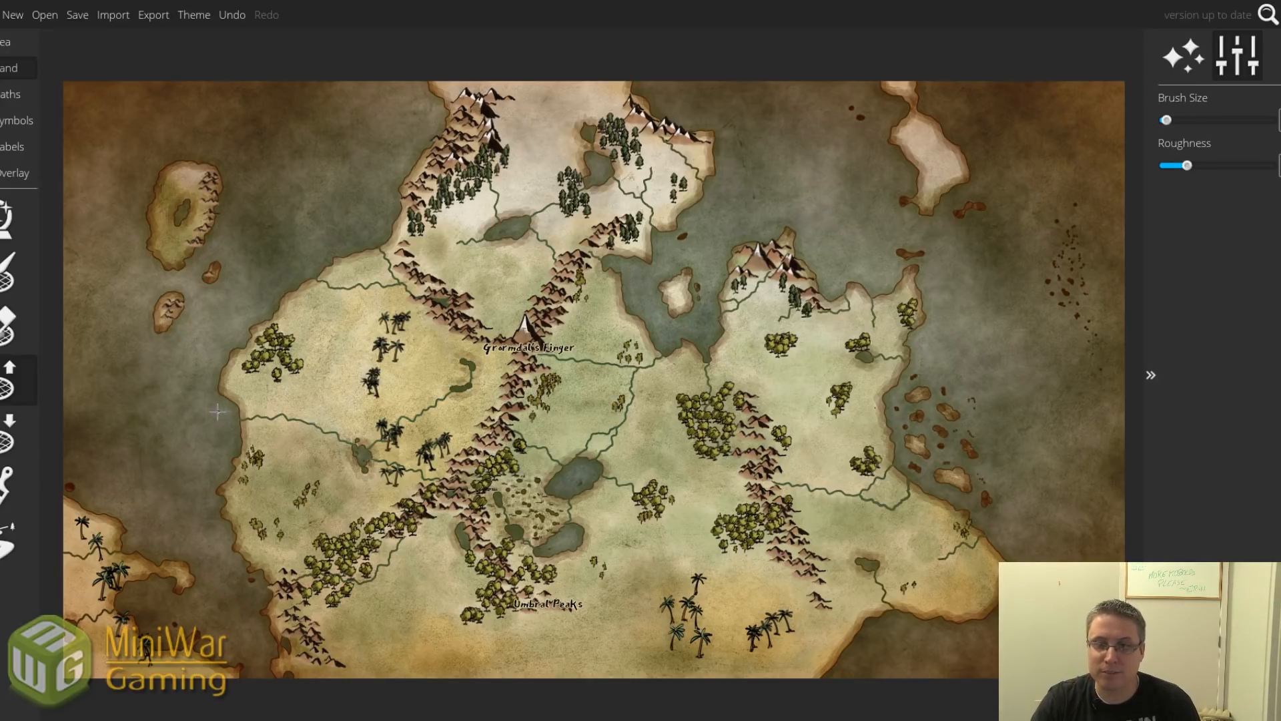
Paint a small islet in the western sea and dab a cluster of tiny islets around it.
{"action": "scroll", "coordinate": [192, 423], "scroll_direction": "up", "scroll_amount": 5}
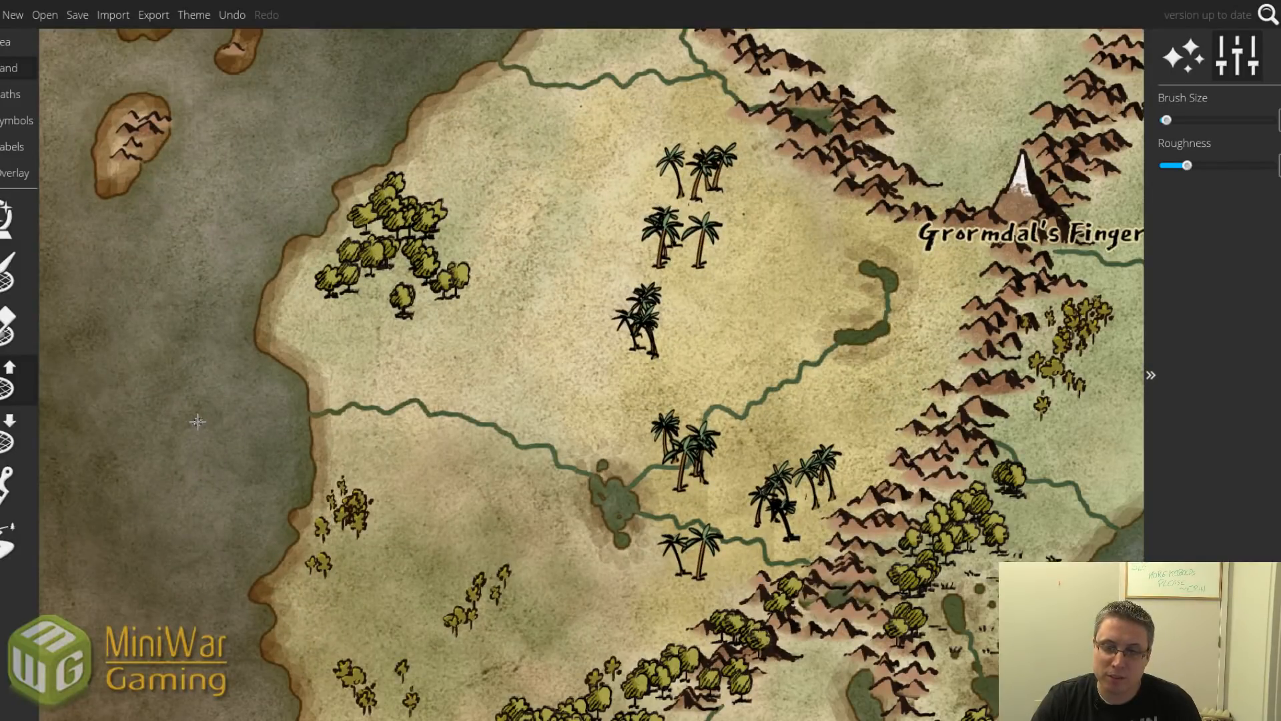
{"action": "left_click_drag", "start_coordinate": [191, 420], "coordinate": [184, 458]}
{"action": "left_click", "coordinate": [183, 458]}
{"action": "left_click", "coordinate": [163, 446]}
{"action": "left_click", "coordinate": [162, 459]}
{"action": "left_click", "coordinate": [167, 475]}
{"action": "left_click", "coordinate": [175, 488]}
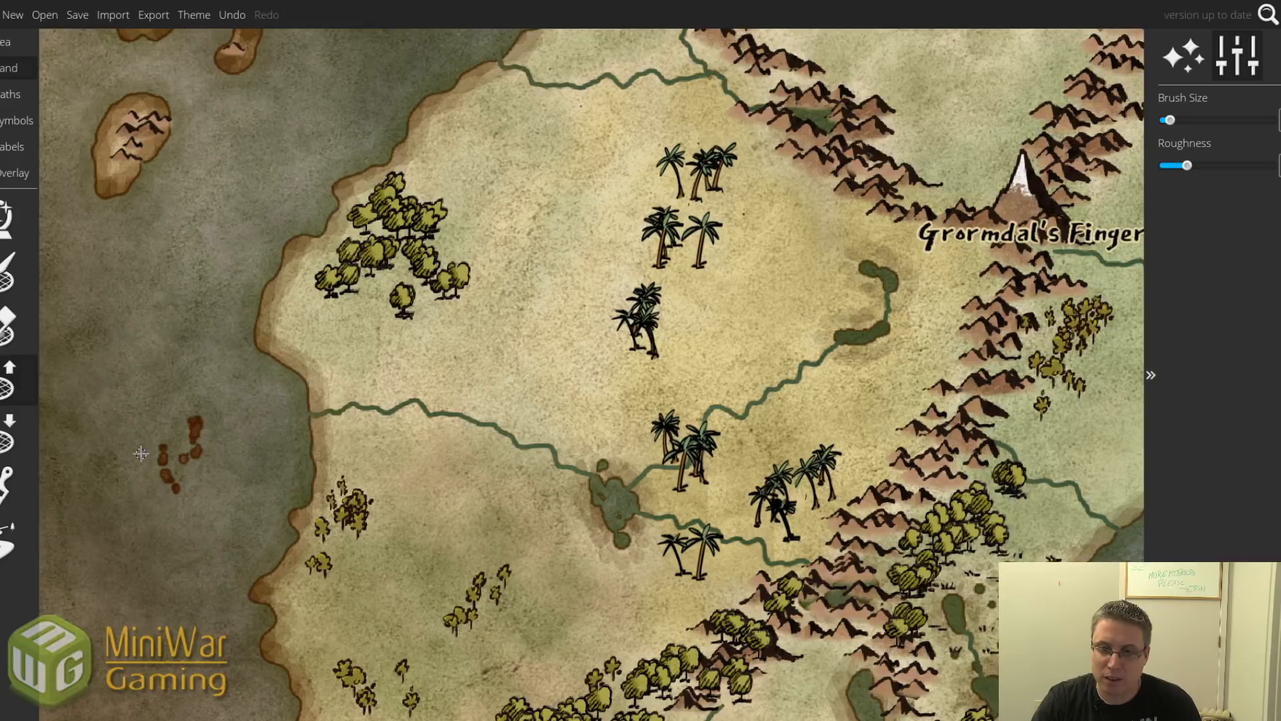
{"action": "left_click", "coordinate": [150, 461]}
{"action": "left_click", "coordinate": [144, 478]}
{"action": "left_click", "coordinate": [151, 415]}
{"action": "left_click", "coordinate": [159, 408]}
{"action": "left_click", "coordinate": [162, 420]}
{"action": "left_click", "coordinate": [149, 437]}
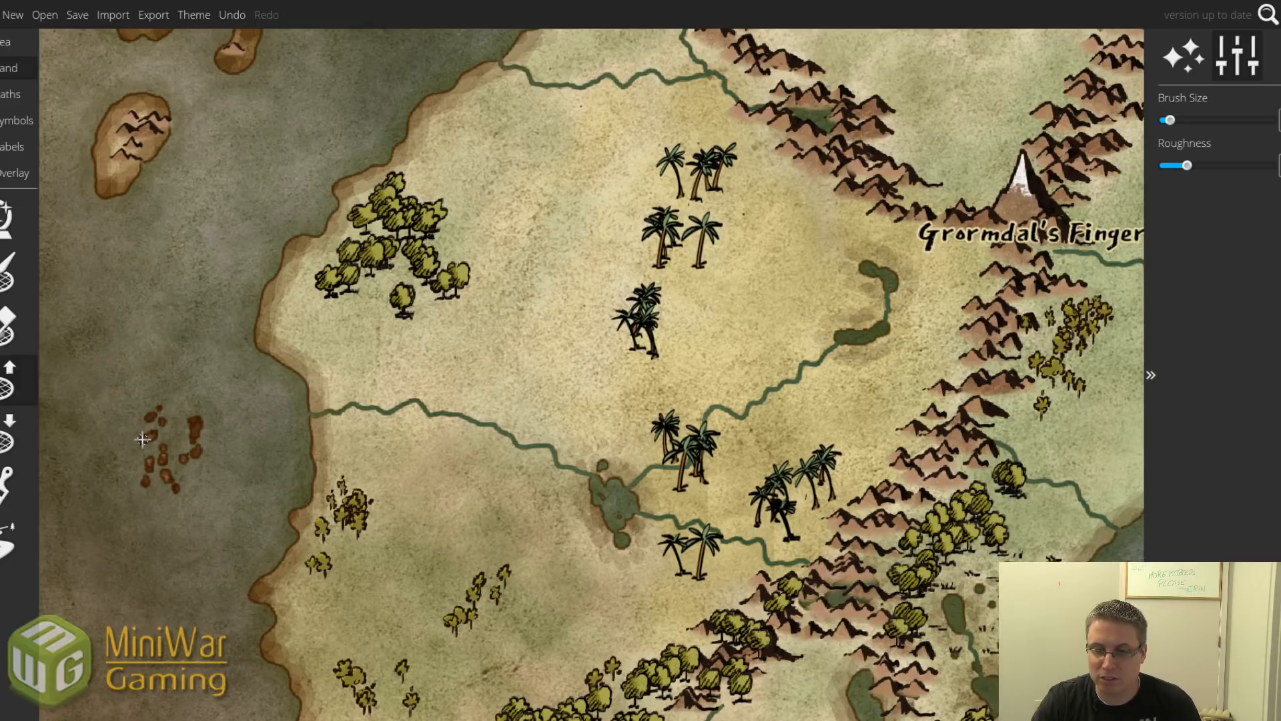
{"action": "left_click", "coordinate": [138, 448]}
{"action": "left_click", "coordinate": [127, 467]}
{"action": "left_click", "coordinate": [130, 454]}
{"action": "left_click", "coordinate": [133, 440]}
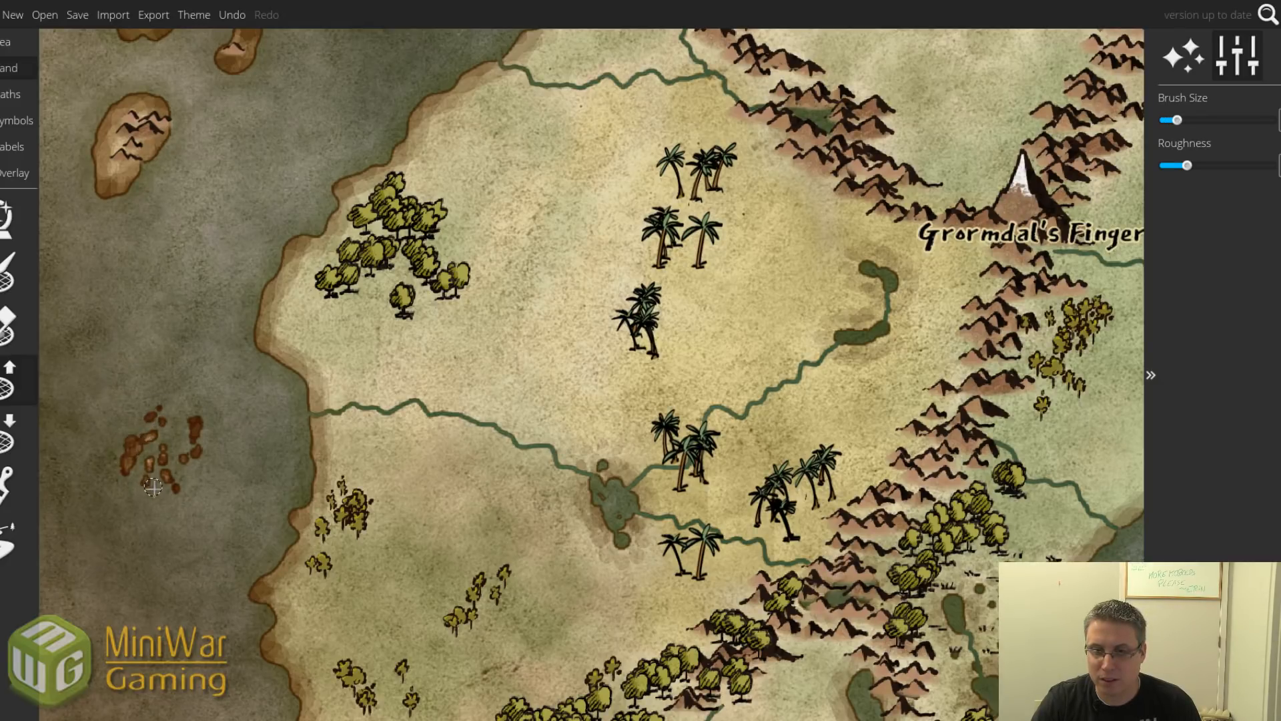
Add small islets east and north of the large western island, undoing one misplaced stroke.
{"action": "scroll", "coordinate": [159, 497], "scroll_direction": "down", "scroll_amount": 10}
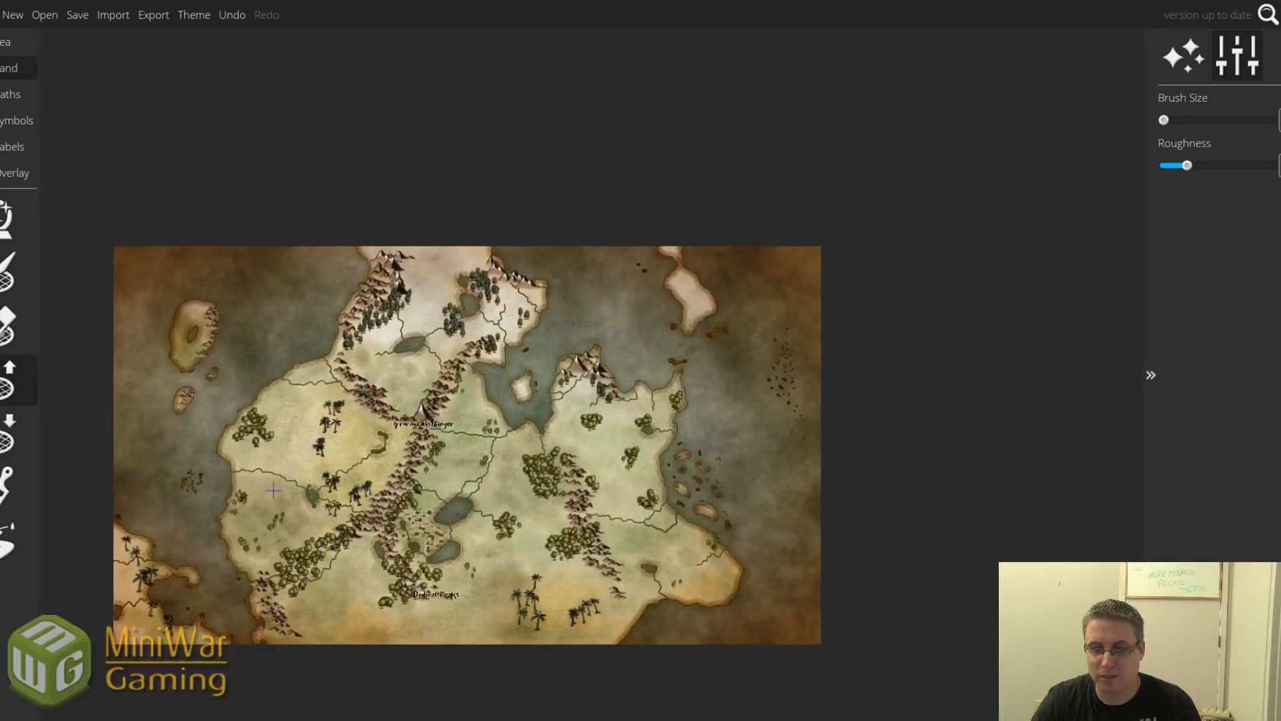
{"action": "scroll", "coordinate": [467, 491], "scroll_direction": "up", "scroll_amount": 2}
{"action": "scroll", "coordinate": [467, 491], "scroll_direction": "down", "scroll_amount": 2}
{"action": "left_click_drag", "start_coordinate": [467, 490], "coordinate": [535, 423]}
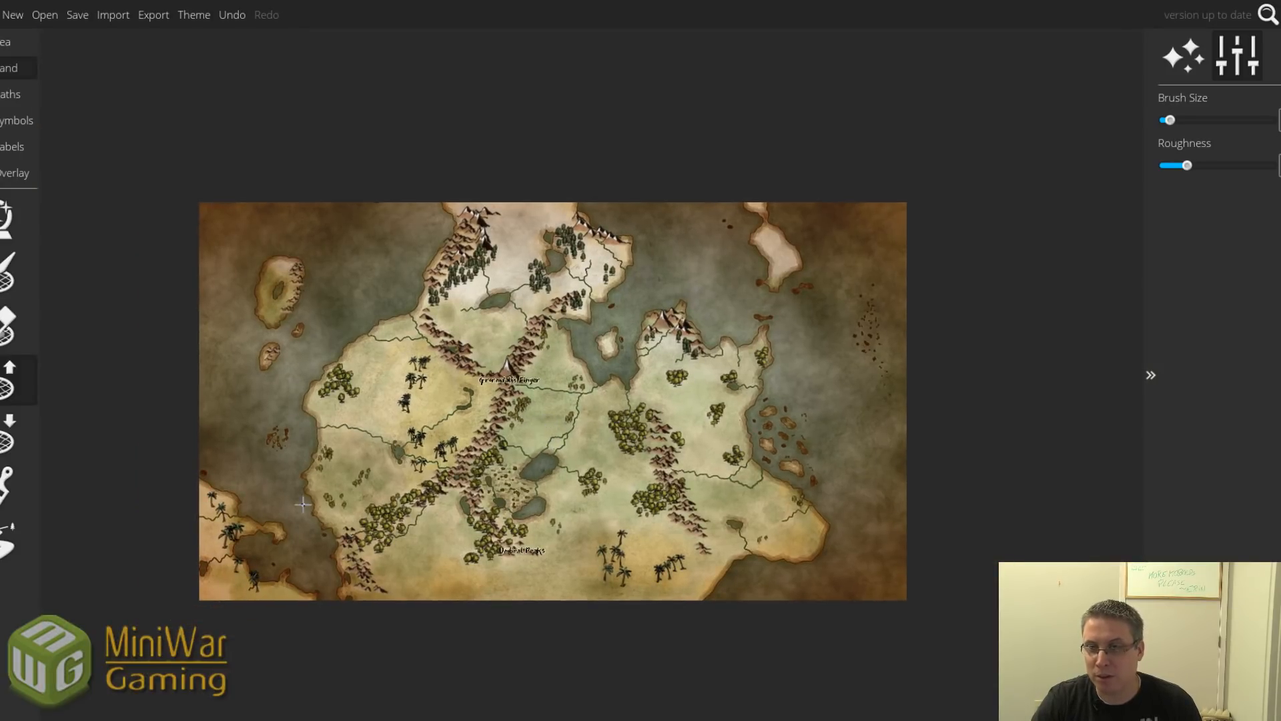
{"action": "scroll", "coordinate": [292, 296], "scroll_direction": "up", "scroll_amount": 4}
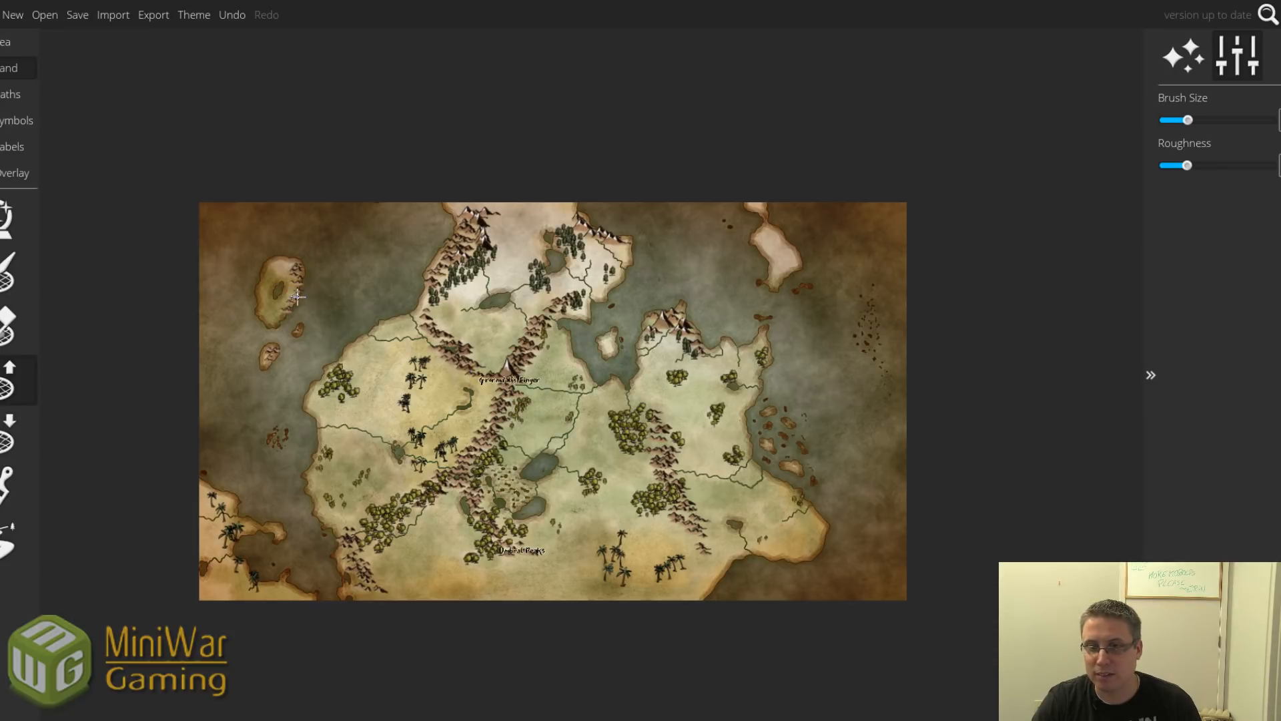
{"action": "scroll", "coordinate": [302, 297], "scroll_direction": "up", "scroll_amount": 6}
{"action": "left_click_drag", "start_coordinate": [374, 275], "coordinate": [444, 368]}
{"action": "key", "text": "ctrl+z"}
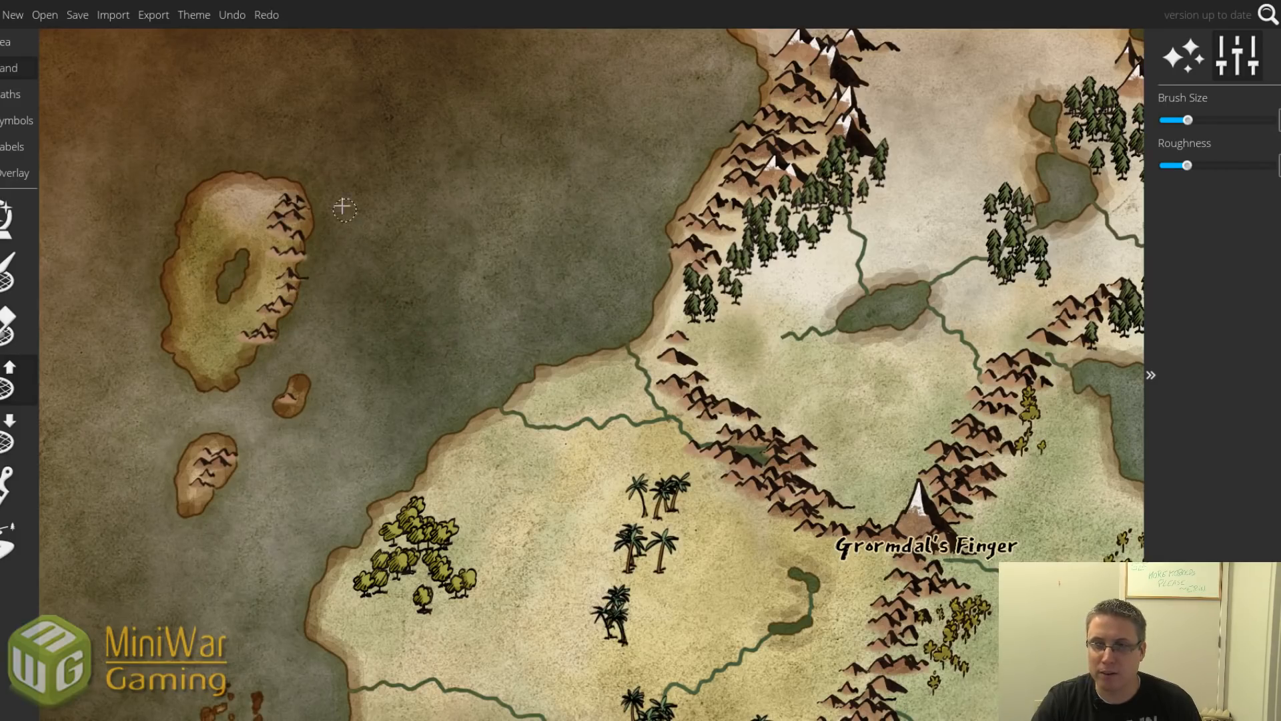
{"action": "left_click_drag", "start_coordinate": [332, 166], "coordinate": [350, 175]}
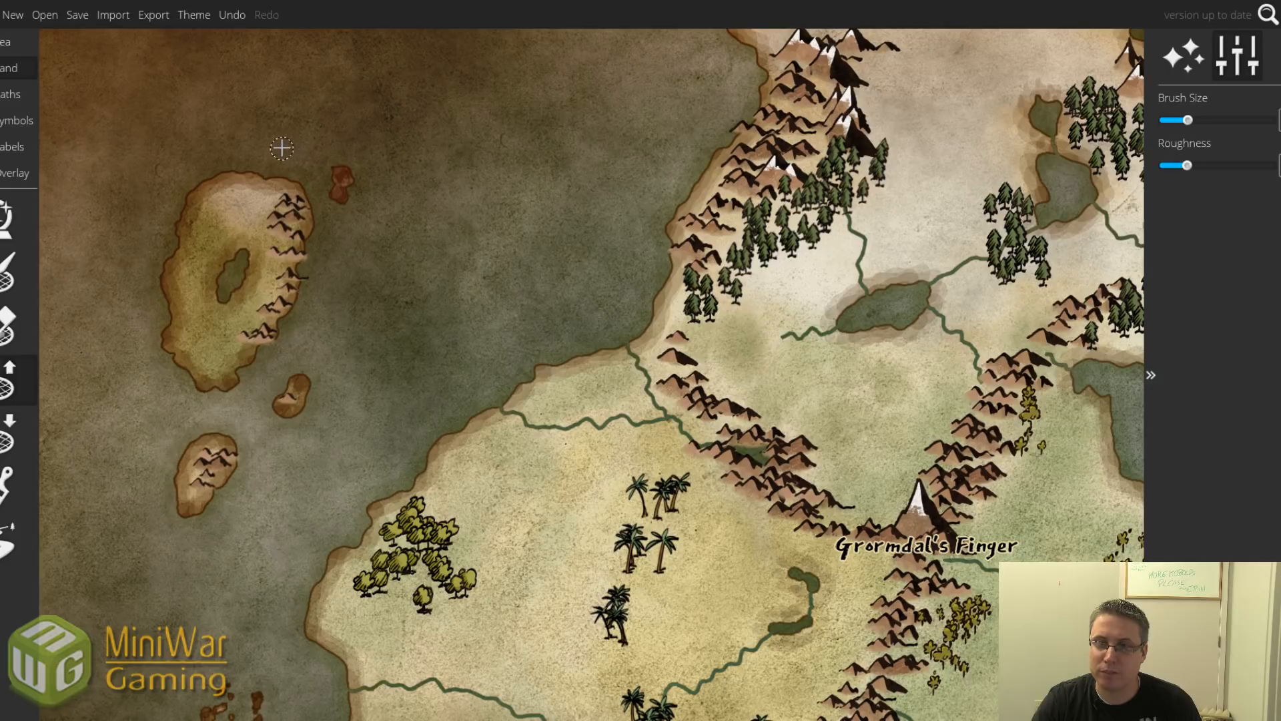
{"action": "mouse_move", "coordinate": [280, 143]}
{"action": "left_mouse_down"}
{"action": "mouse_move", "coordinate": [275, 106]}
{"action": "mouse_move", "coordinate": [283, 140]}
{"action": "mouse_move", "coordinate": [315, 159]}
{"action": "mouse_move", "coordinate": [342, 214]}
{"action": "left_mouse_up"}
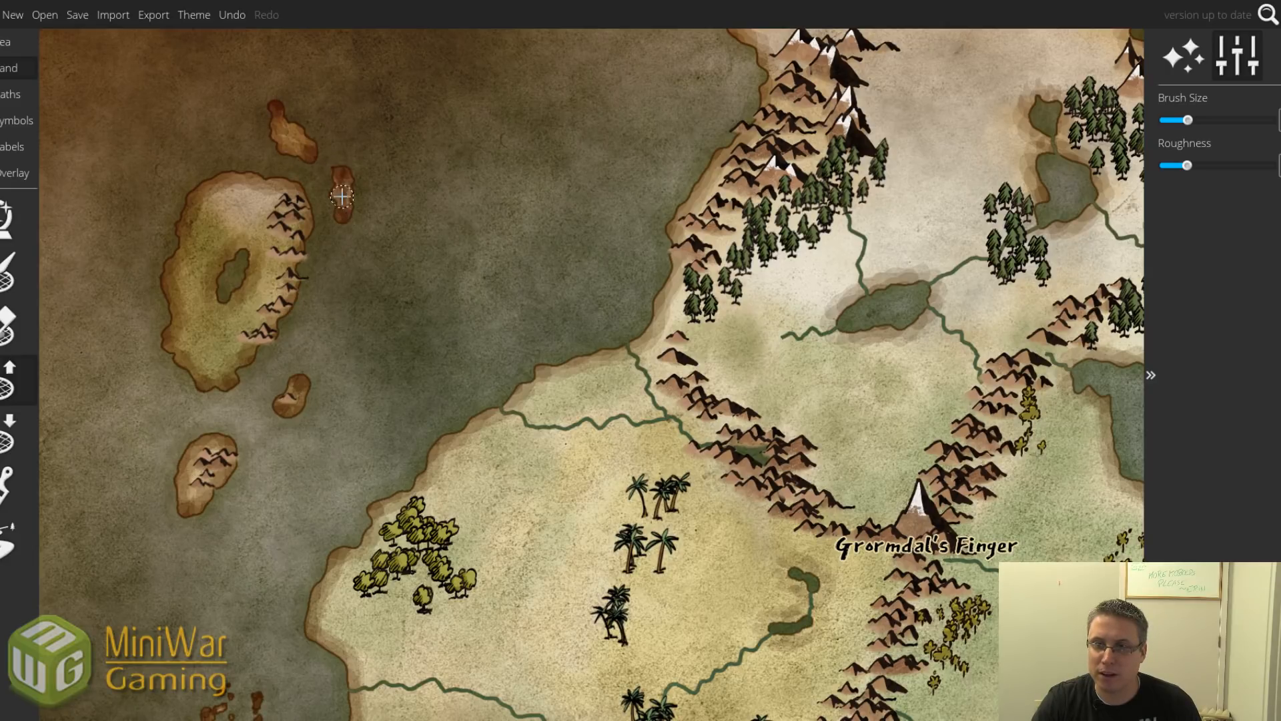
{"action": "scroll", "coordinate": [343, 137], "scroll_direction": "down", "scroll_amount": 4}
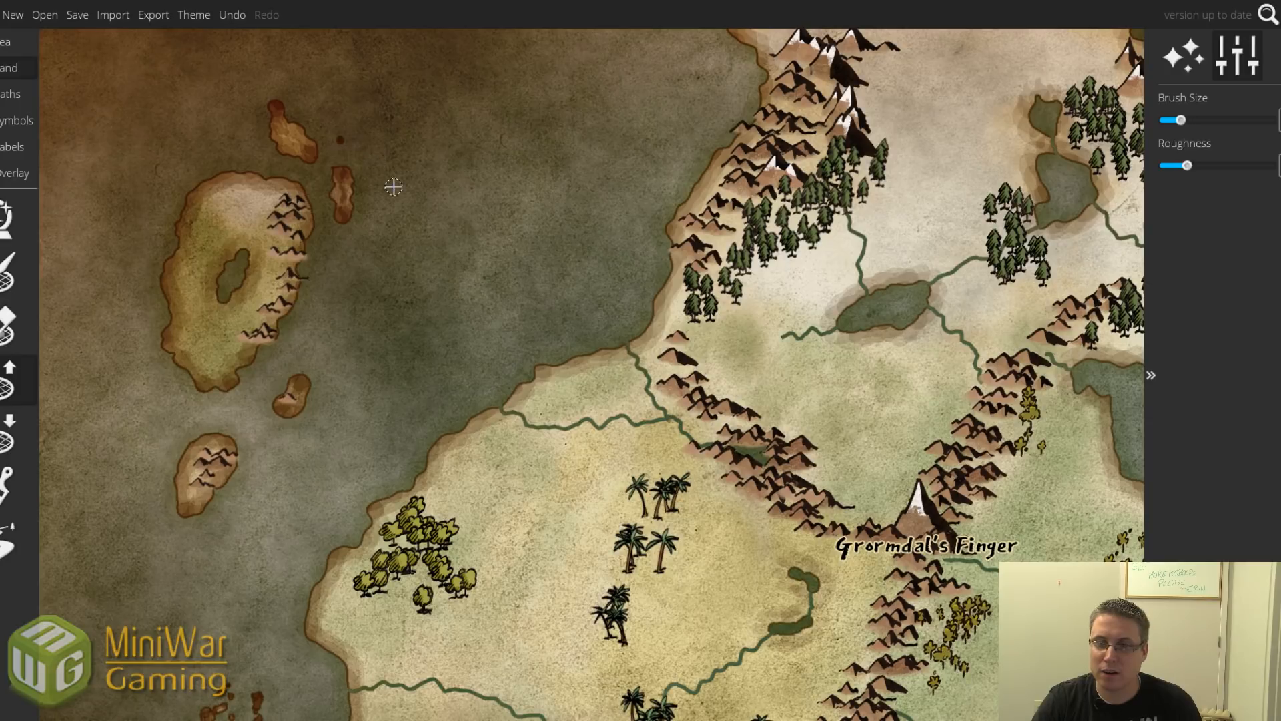
{"action": "scroll", "coordinate": [476, 284], "scroll_direction": "down", "scroll_amount": 3}
{"action": "left_click_drag", "start_coordinate": [727, 400], "coordinate": [574, 314]}
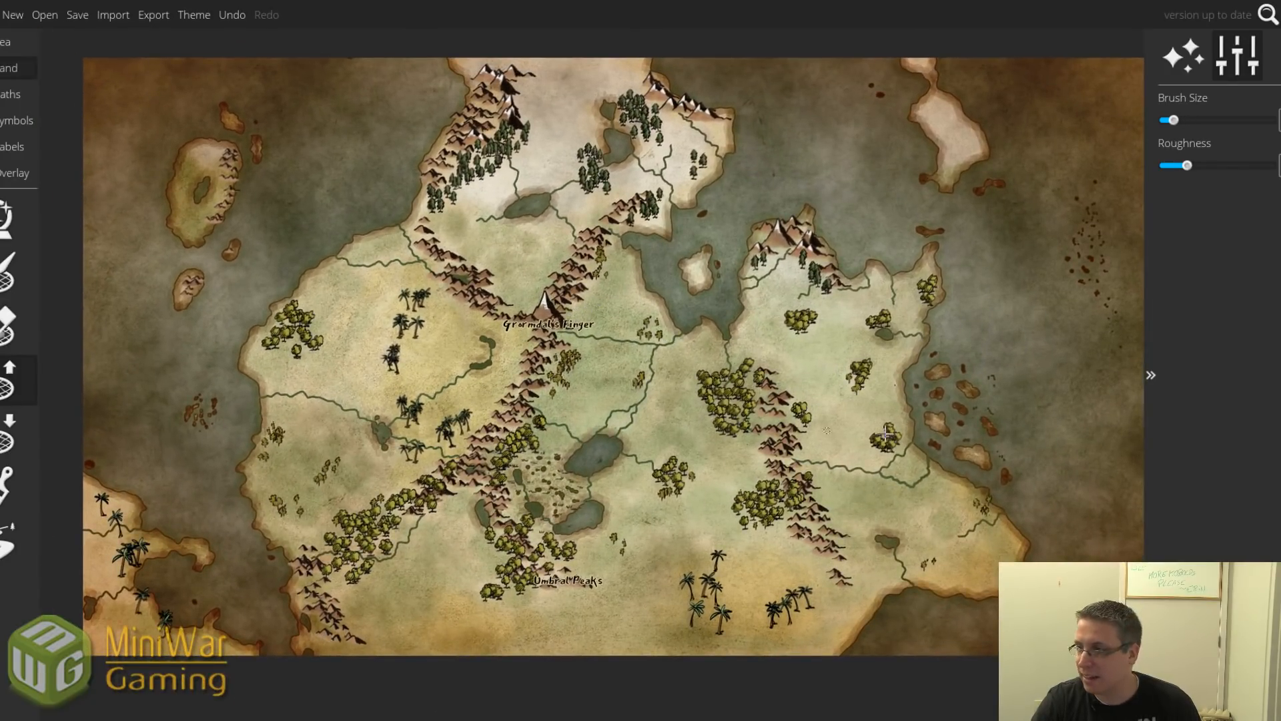
With the hill symbol brush at lower collision, higher placement rate and smaller size, paint lower-right dunes.
{"action": "left_click", "coordinate": [16, 120]}
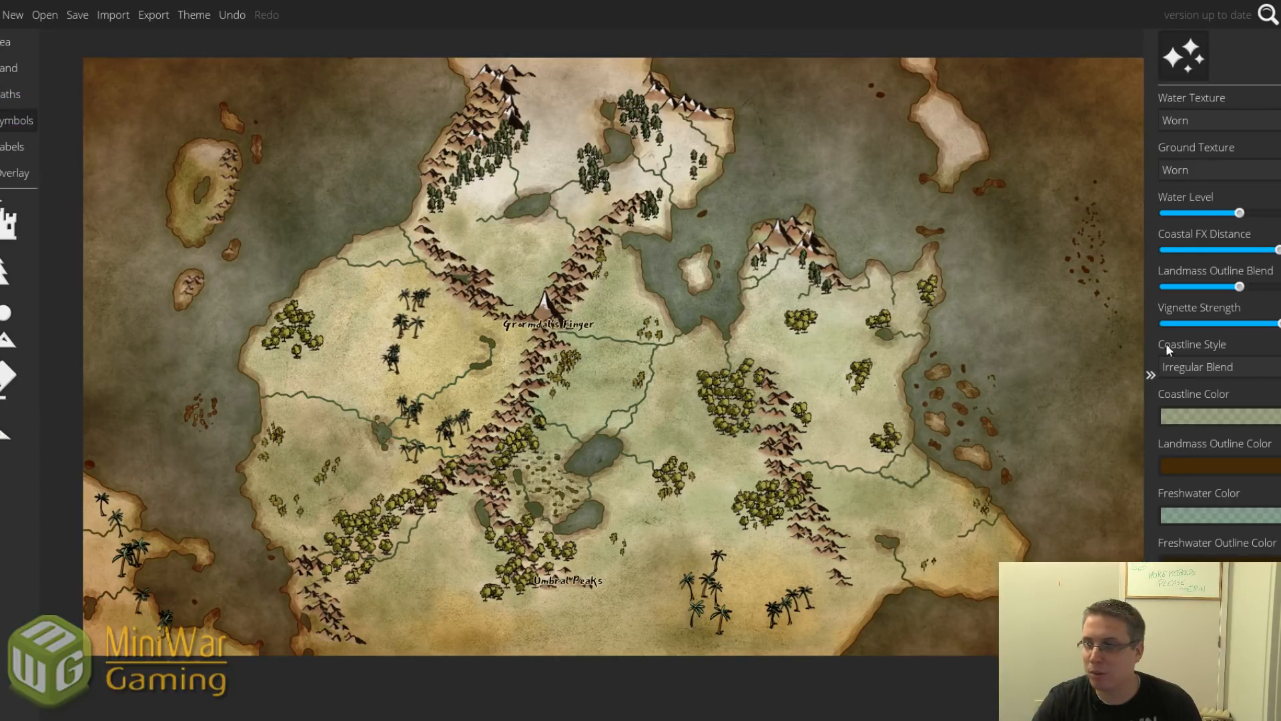
{"action": "left_click", "coordinate": [3, 271]}
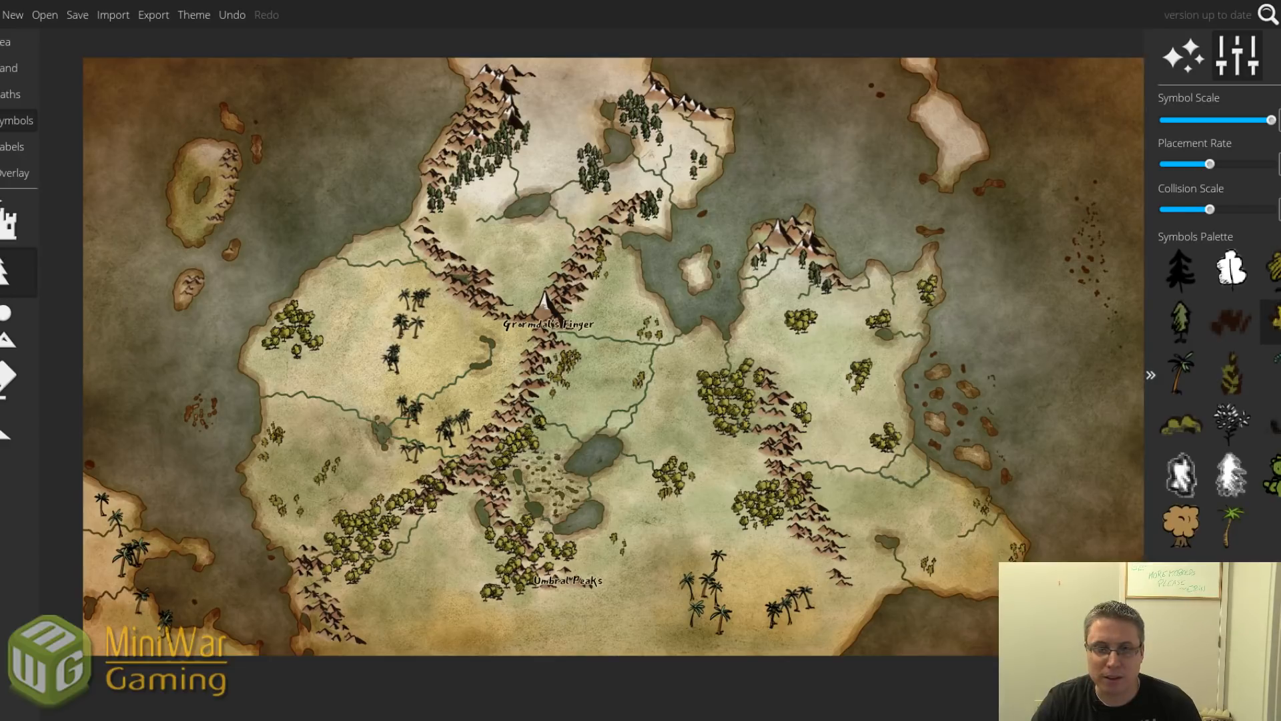
{"action": "left_click", "coordinate": [16, 333]}
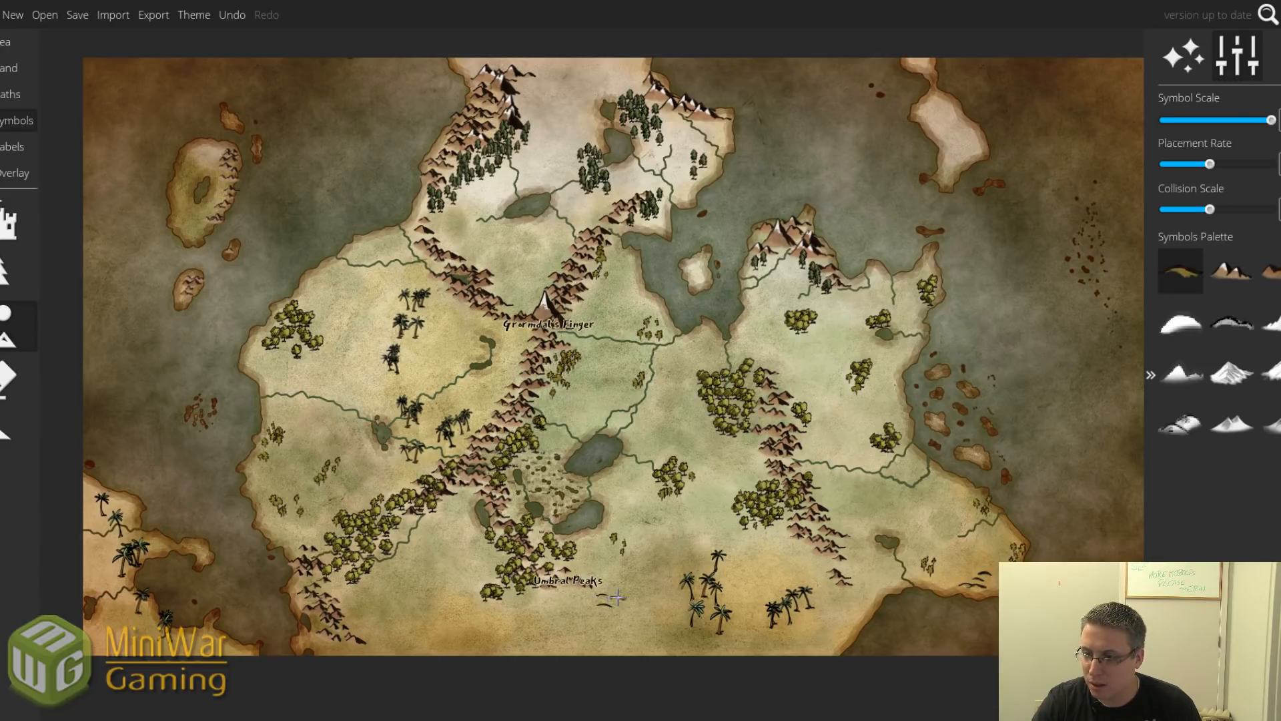
{"action": "left_click_drag", "start_coordinate": [1210, 209], "coordinate": [1198, 209]}
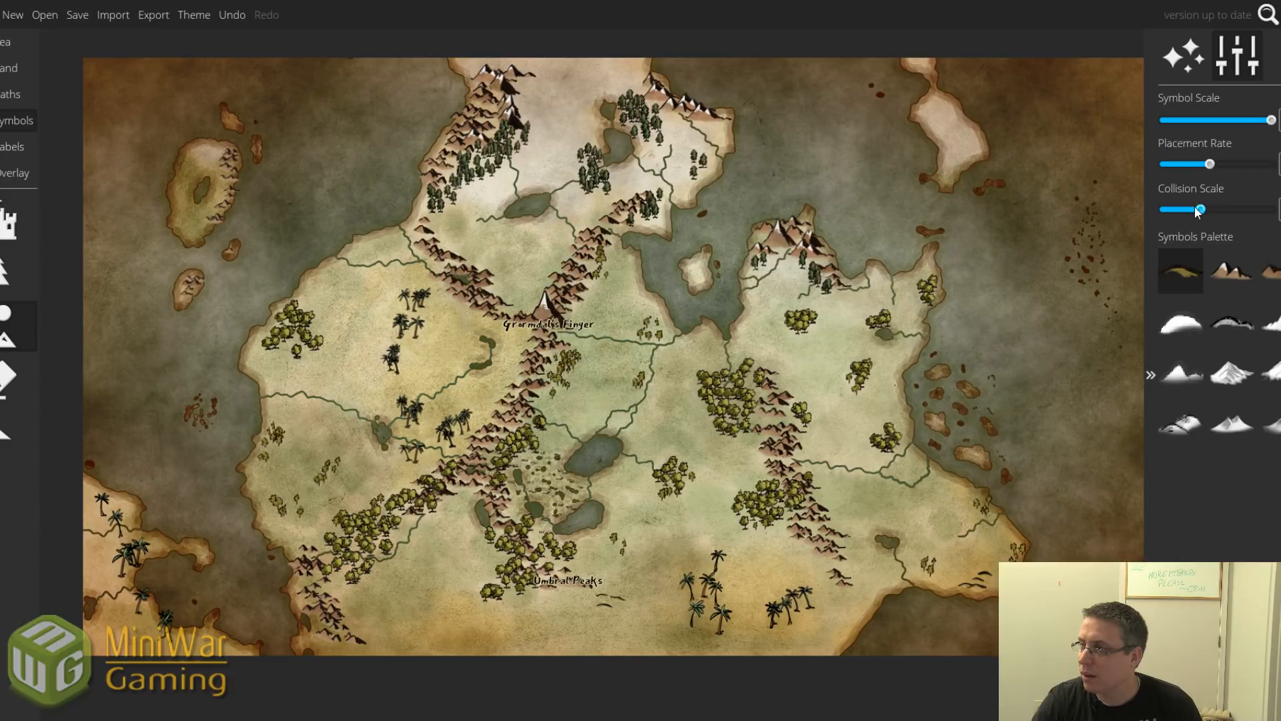
{"action": "left_click_drag", "start_coordinate": [1208, 165], "coordinate": [1215, 164]}
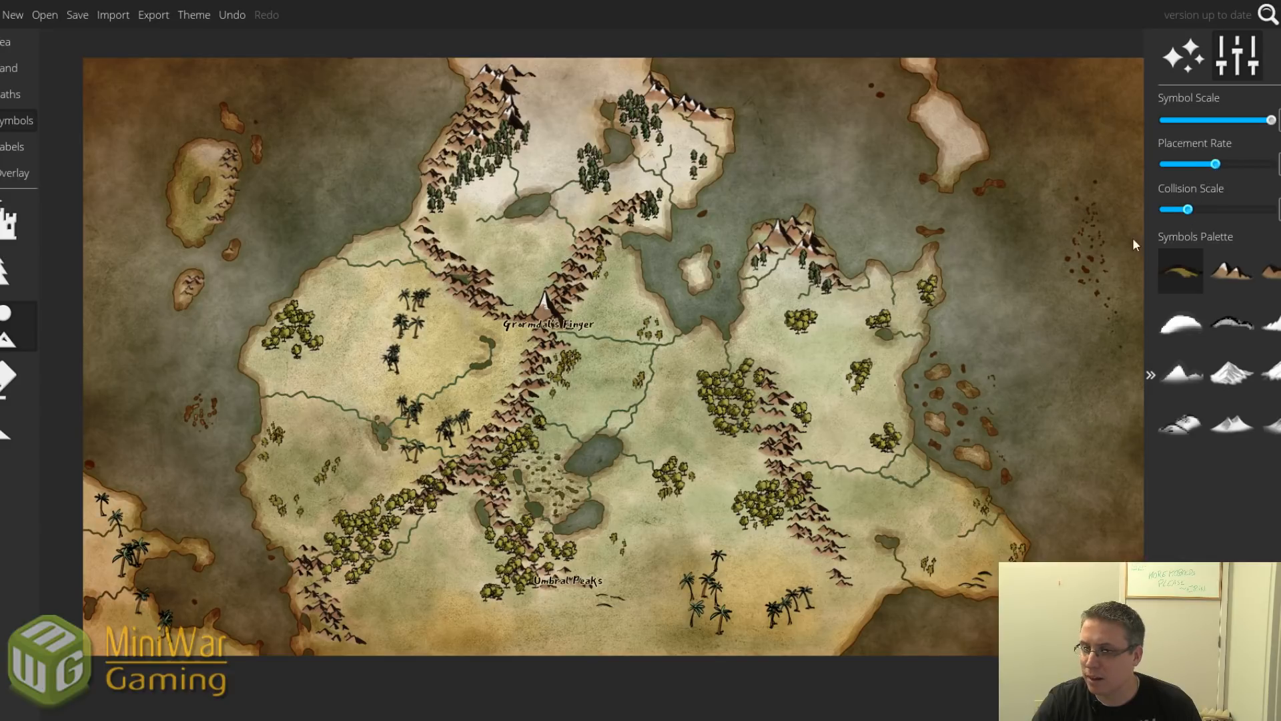
{"action": "key", "text": "bracketleft"}
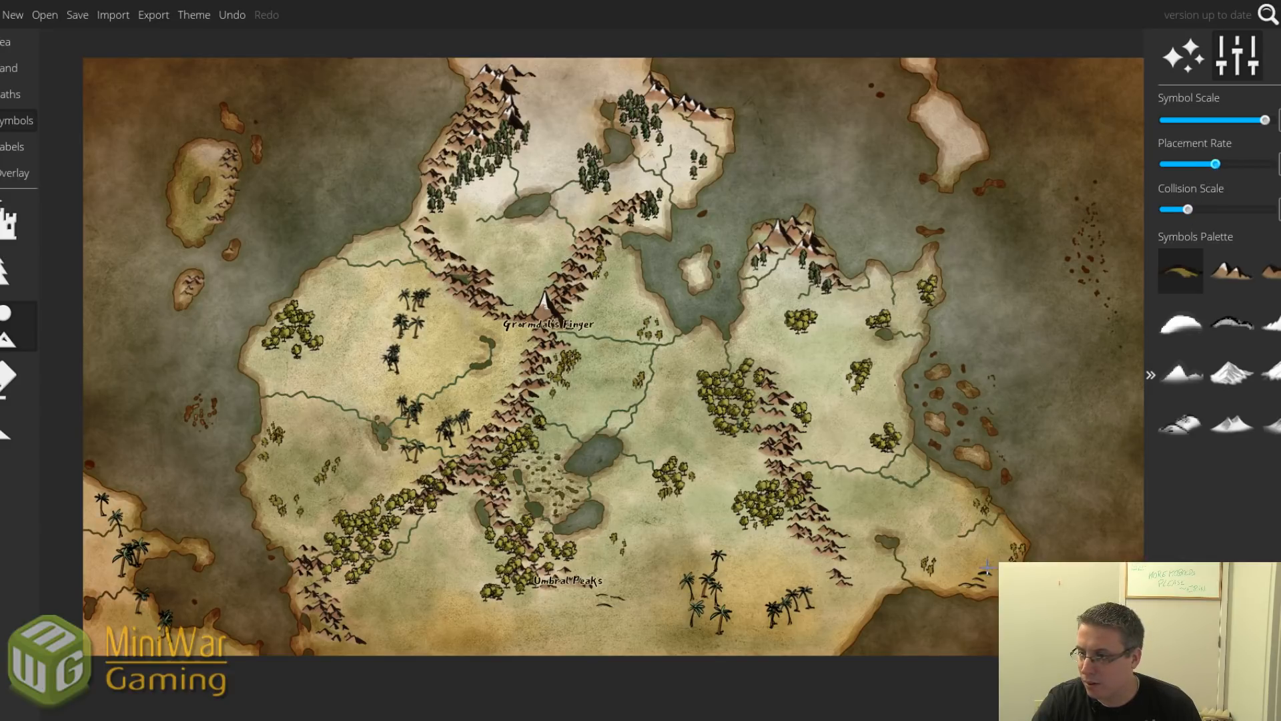
{"action": "left_click", "coordinate": [986, 568]}
{"action": "mouse_move", "coordinate": [879, 505]}
{"action": "left_mouse_down"}
{"action": "mouse_move", "coordinate": [902, 522]}
{"action": "mouse_move", "coordinate": [907, 510]}
{"action": "mouse_move", "coordinate": [855, 497]}
{"action": "mouse_move", "coordinate": [856, 521]}
{"action": "mouse_move", "coordinate": [887, 492]}
{"action": "mouse_move", "coordinate": [841, 446]}
{"action": "mouse_move", "coordinate": [851, 465]}
{"action": "mouse_move", "coordinate": [927, 505]}
{"action": "mouse_move", "coordinate": [838, 485]}
{"action": "left_mouse_up"}
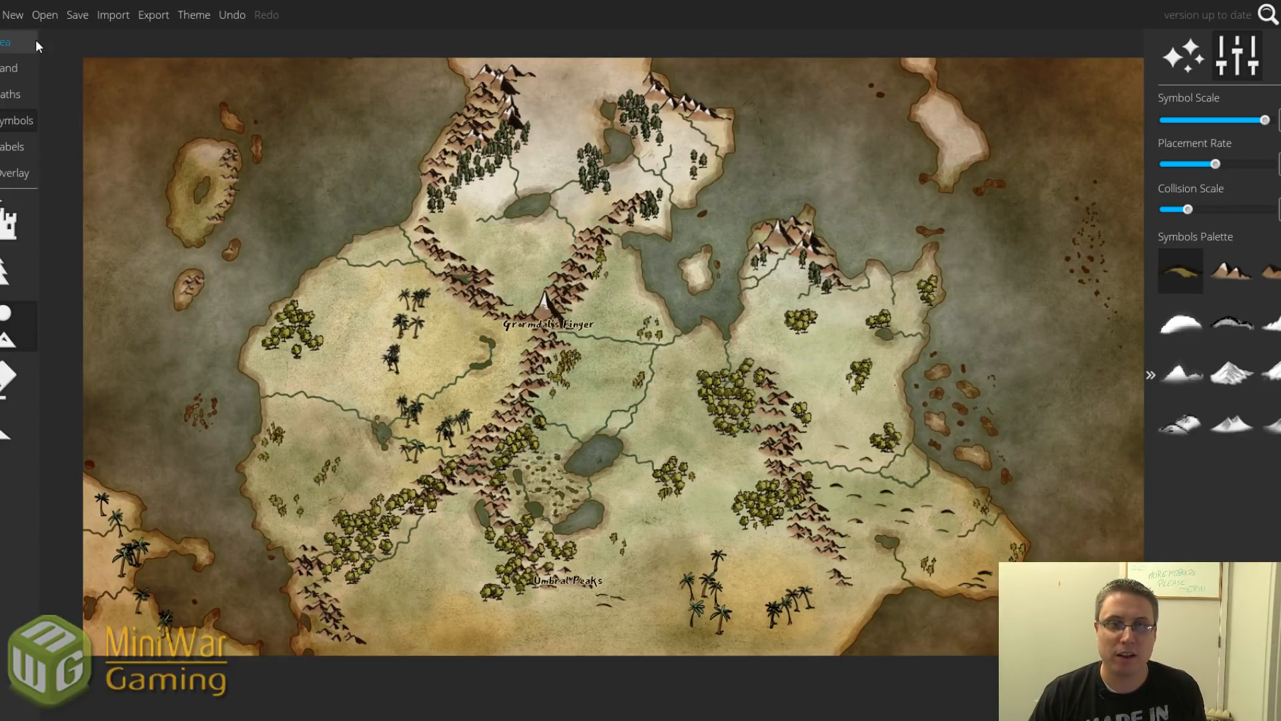
Open Change Map Size from the file menu, cancel it unchanged, and select the castle symbol tool.
{"action": "left_click", "coordinate": [0, 15]}
{"action": "left_click", "coordinate": [27, 60]}
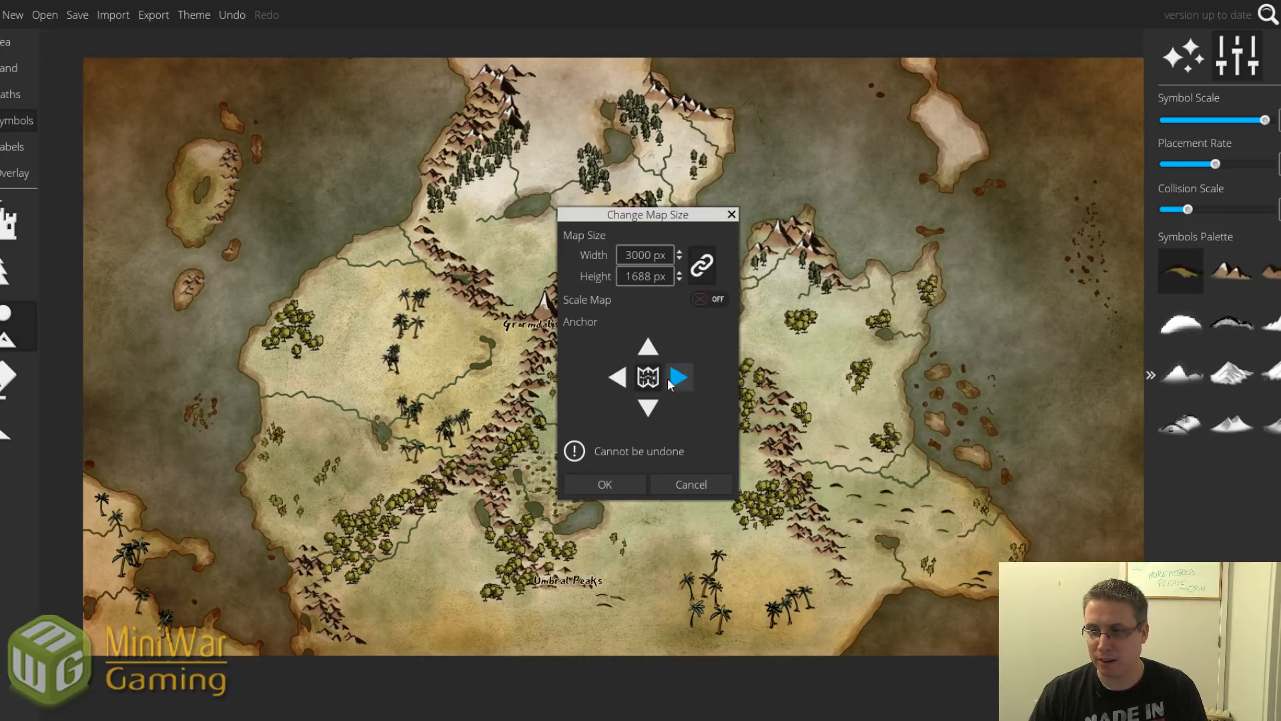
{"action": "left_click", "coordinate": [688, 485]}
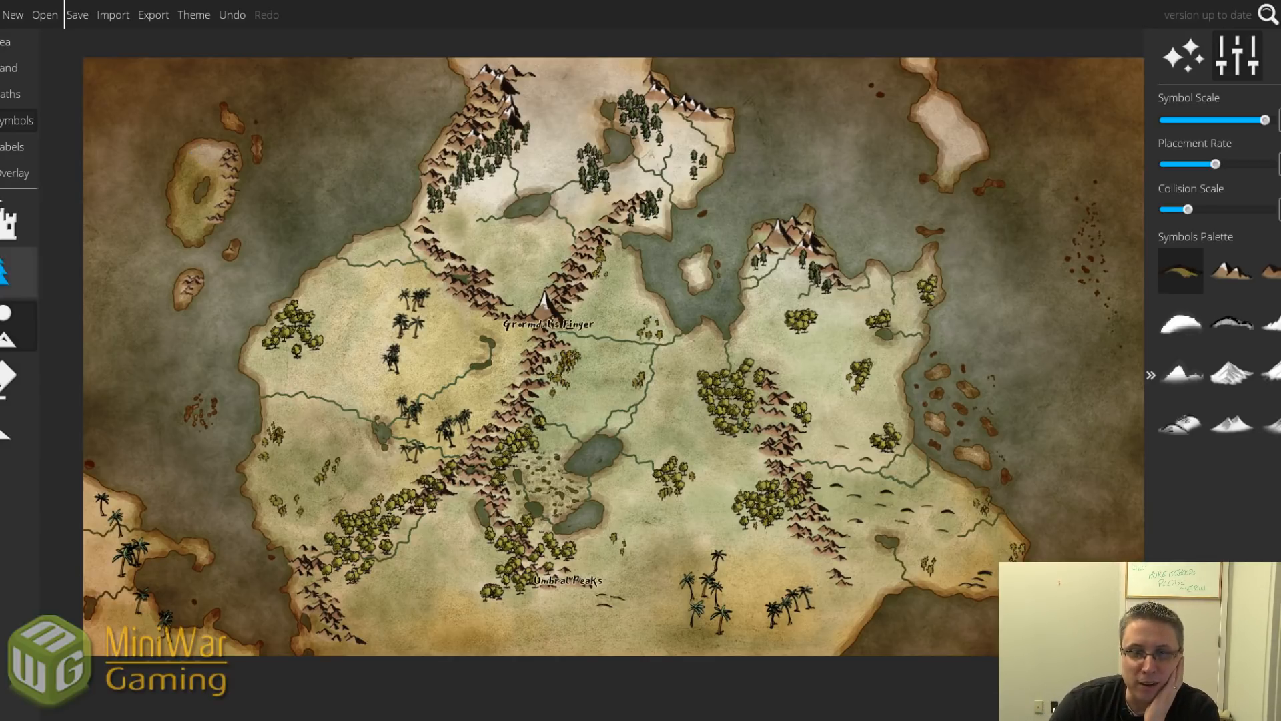
{"action": "left_click", "coordinate": [9, 220]}
Switch the symbol set to Colored Town, then Compass Roses, and undo the placed compass rose.
{"action": "scroll", "coordinate": [1274, 442], "scroll_direction": "down", "scroll_amount": 5}
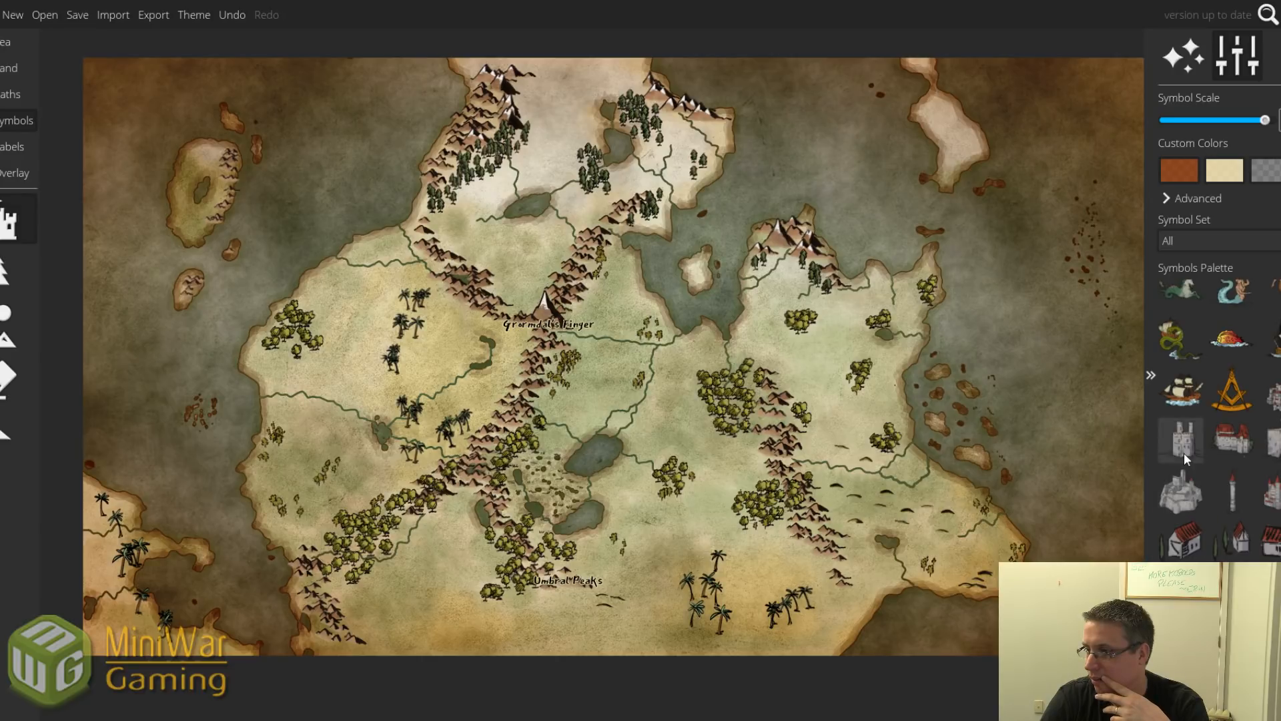
{"action": "scroll", "coordinate": [1184, 453], "scroll_direction": "down", "scroll_amount": 2}
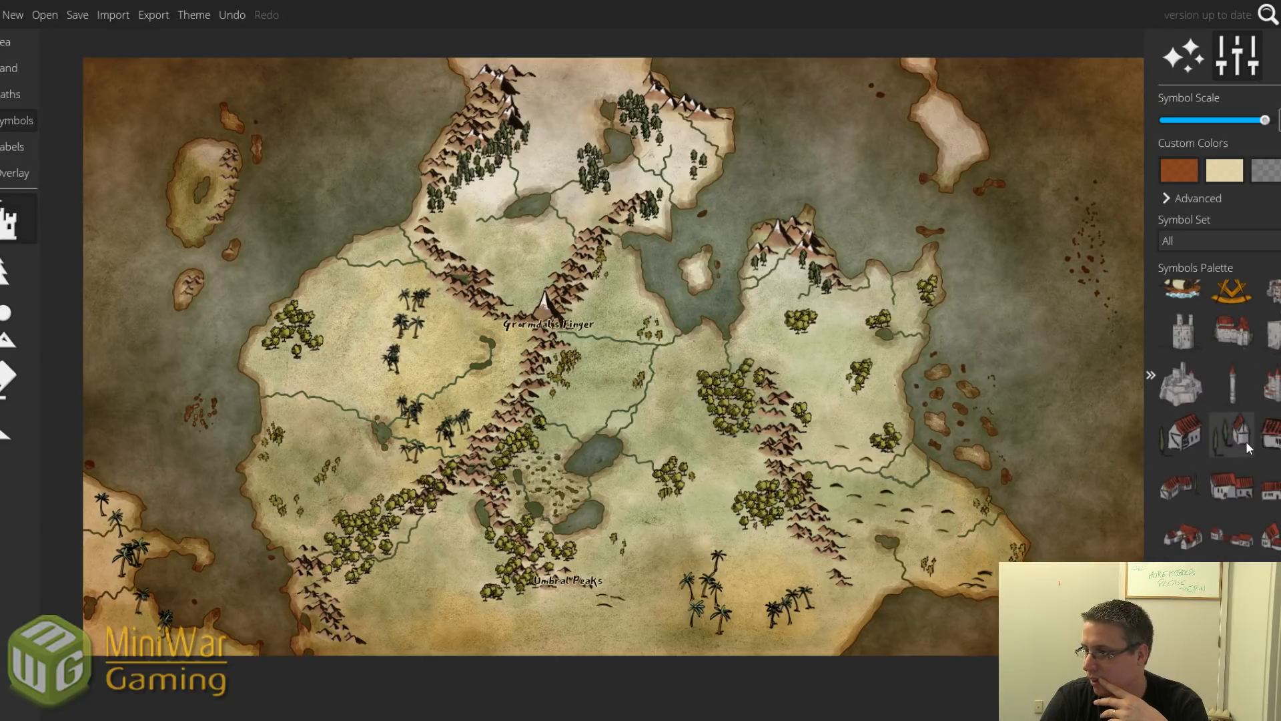
{"action": "left_click", "coordinate": [1201, 241]}
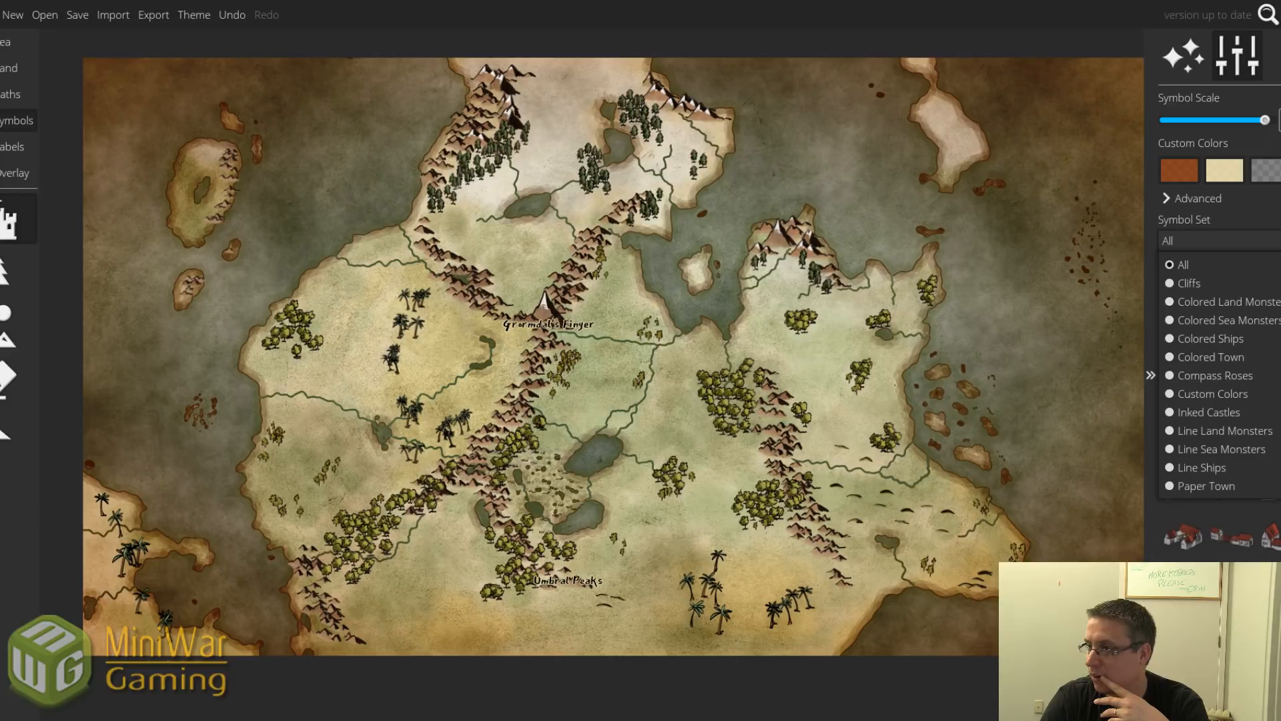
{"action": "left_click", "coordinate": [1201, 357]}
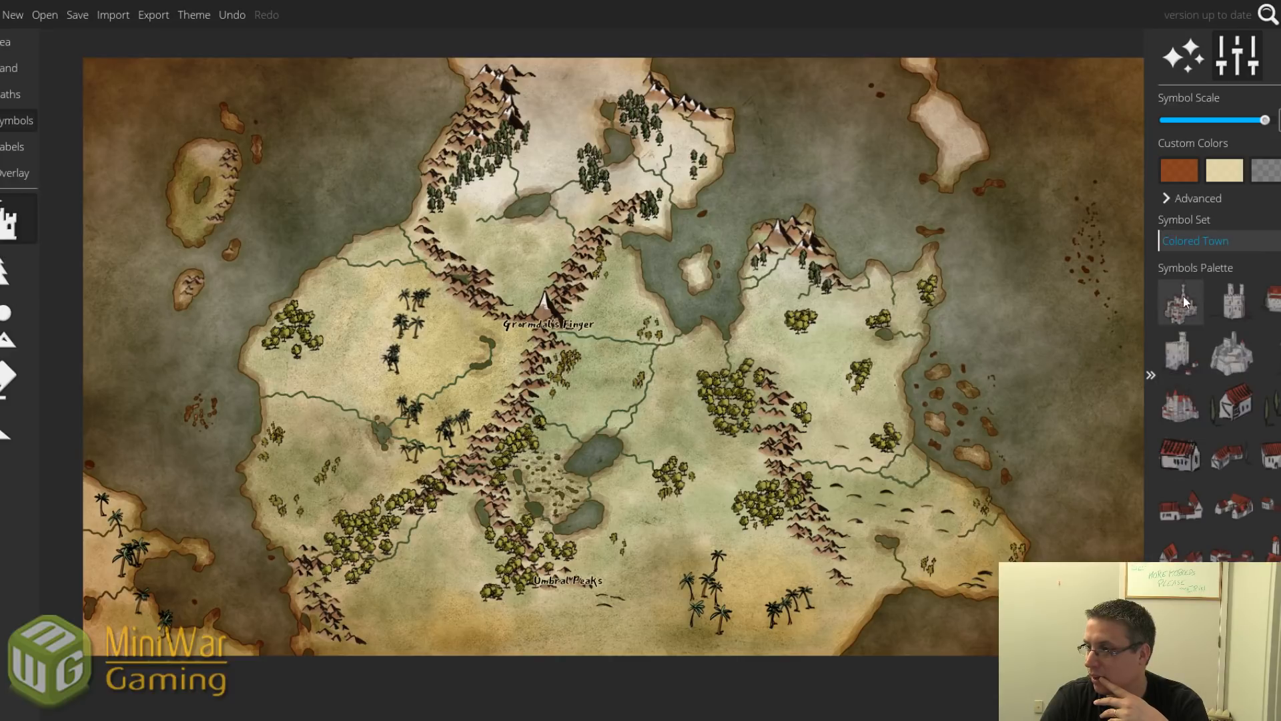
{"action": "left_click", "coordinate": [1236, 245]}
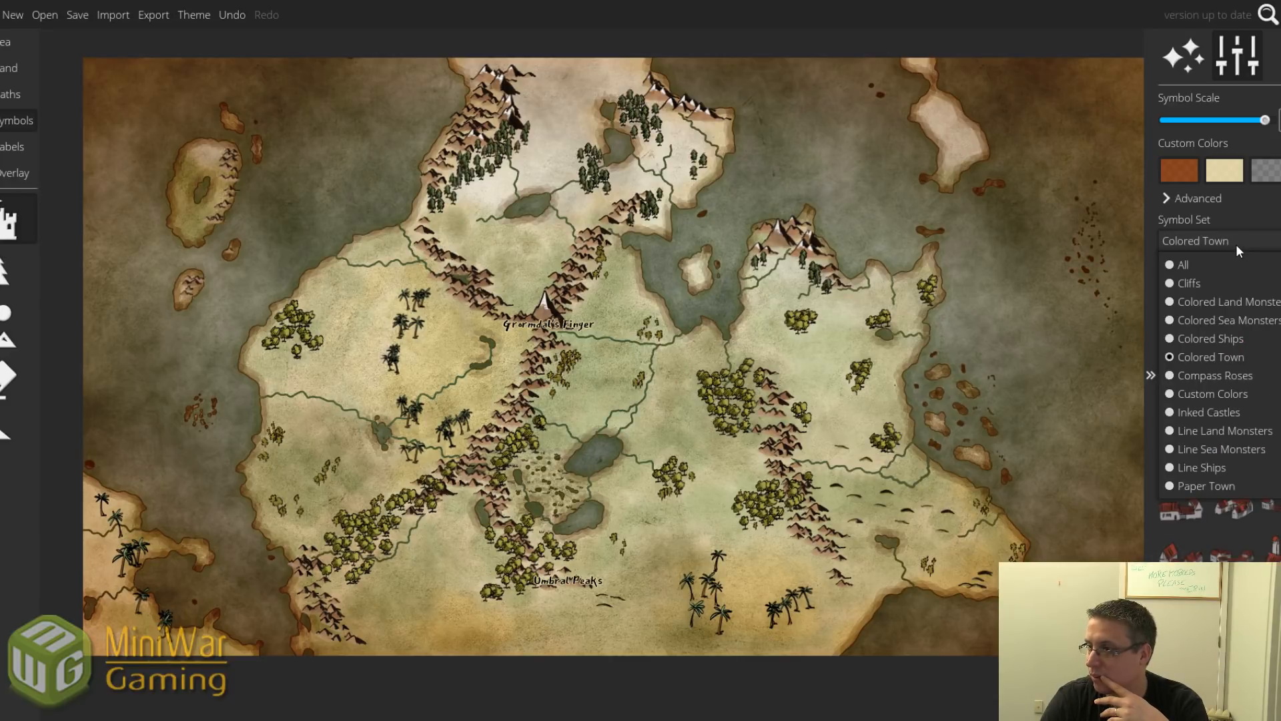
{"action": "left_click", "coordinate": [1230, 370]}
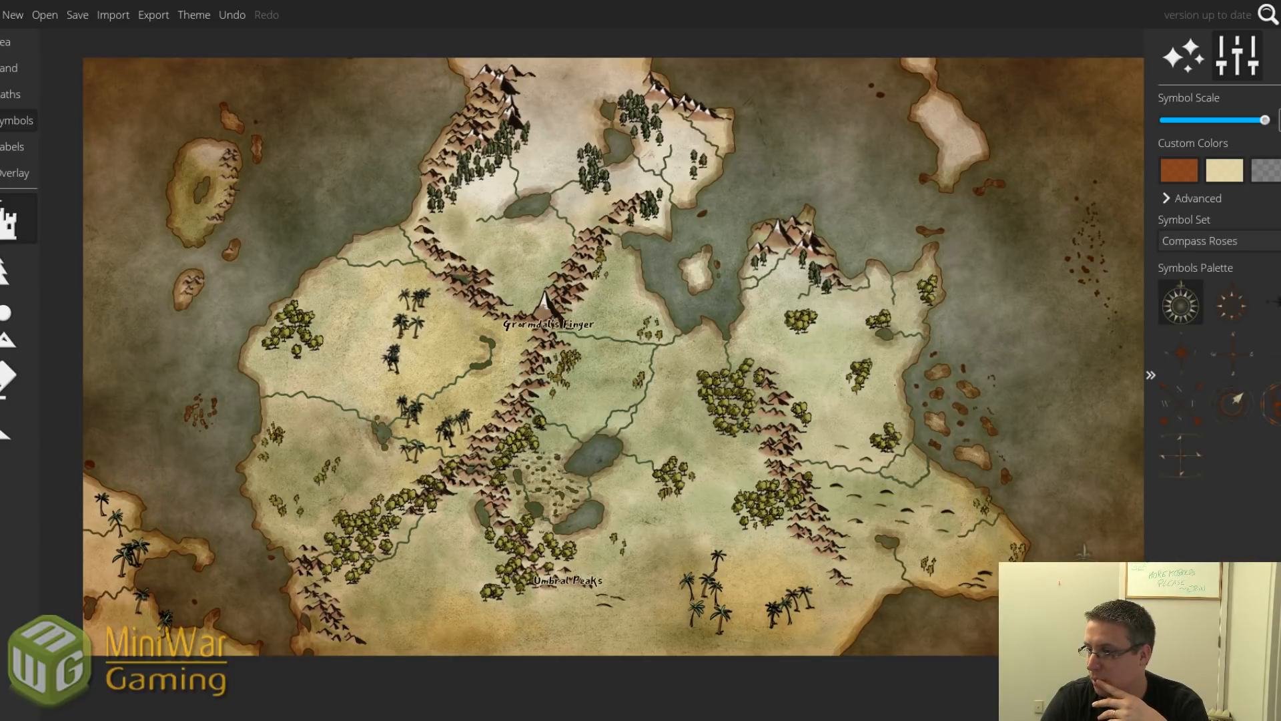
{"action": "key", "text": "ctrl+z"}
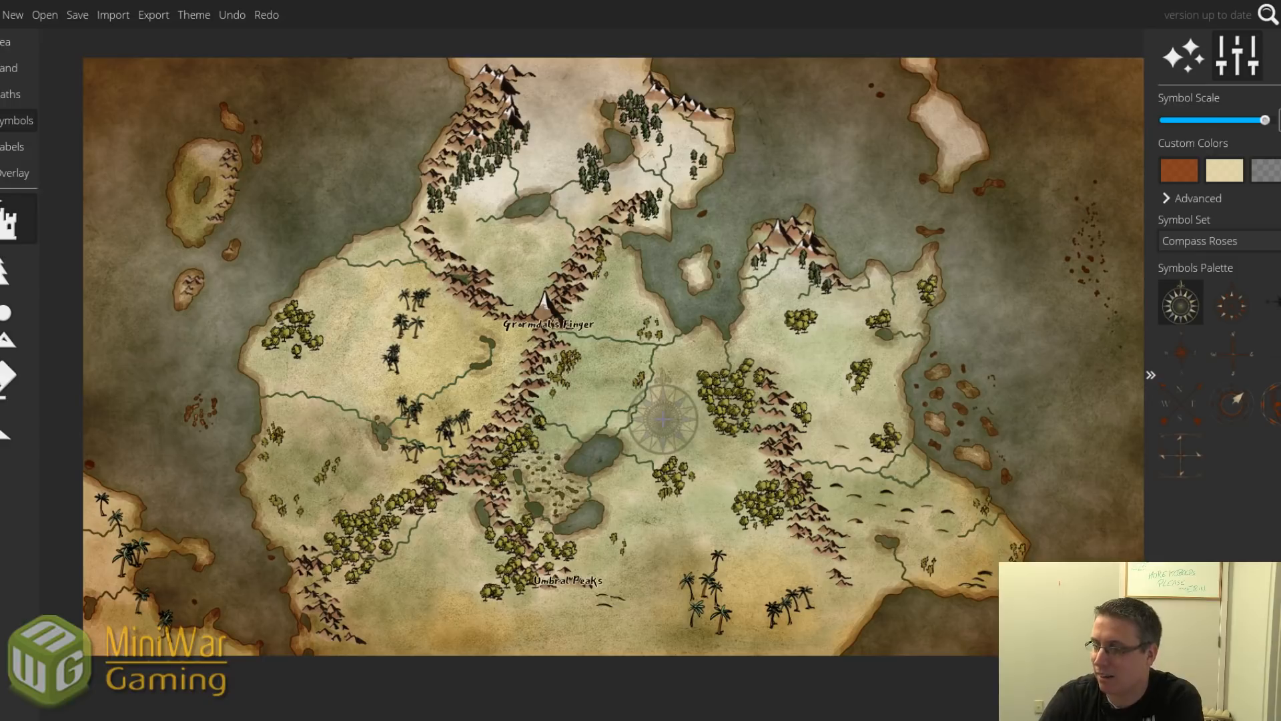
{"action": "left_click", "coordinate": [1229, 244]}
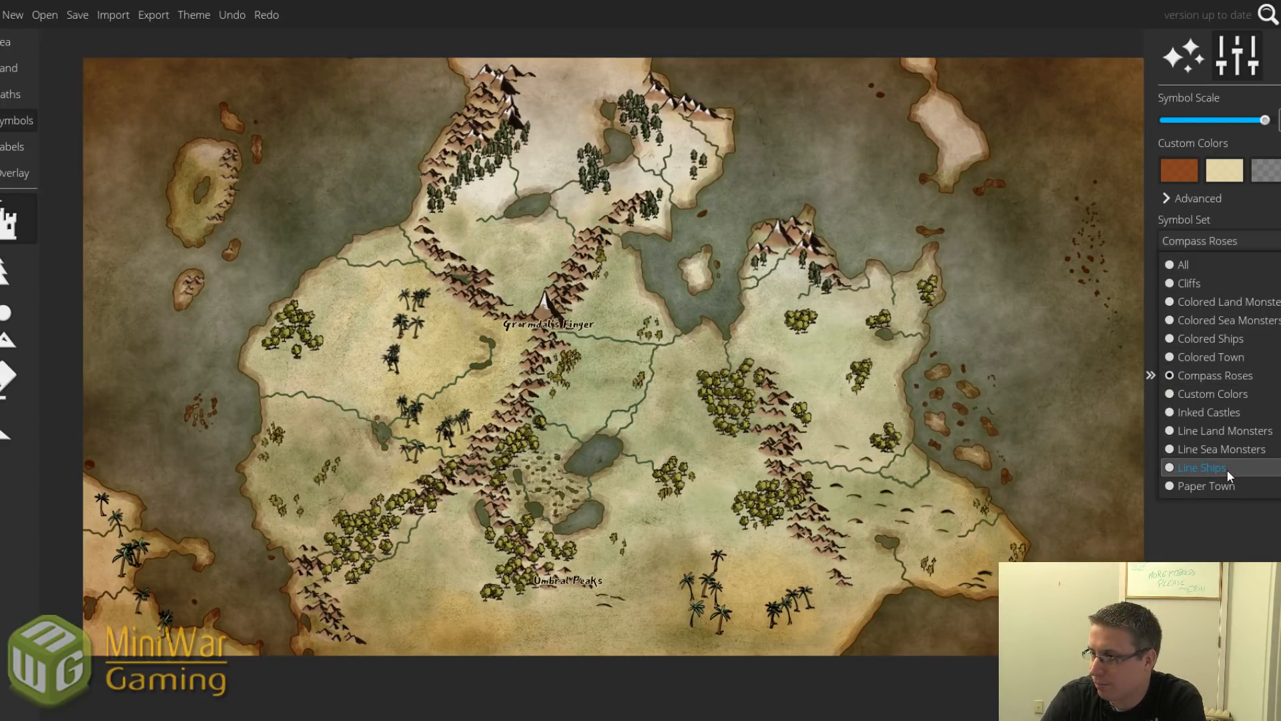
Choose the Colored Town set and stamp a smaller grey stone castle on the bay island.
{"action": "left_click", "coordinate": [1220, 355]}
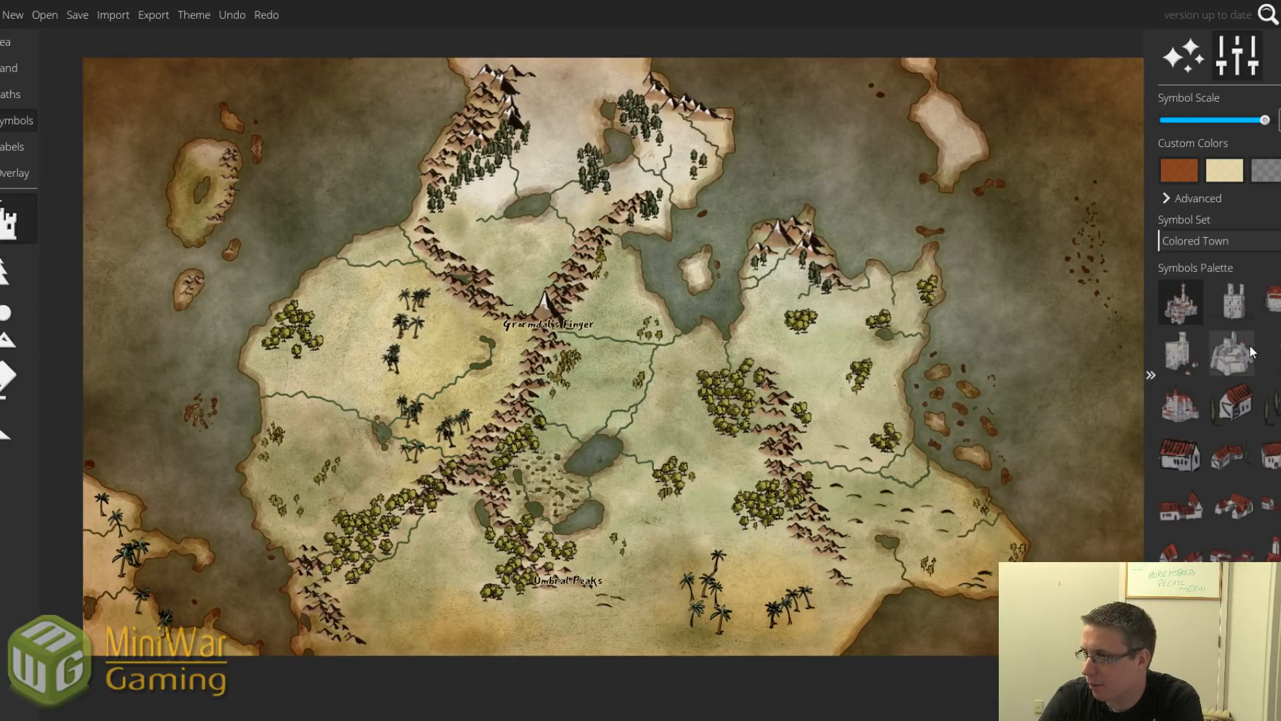
{"action": "left_click", "coordinate": [1240, 354]}
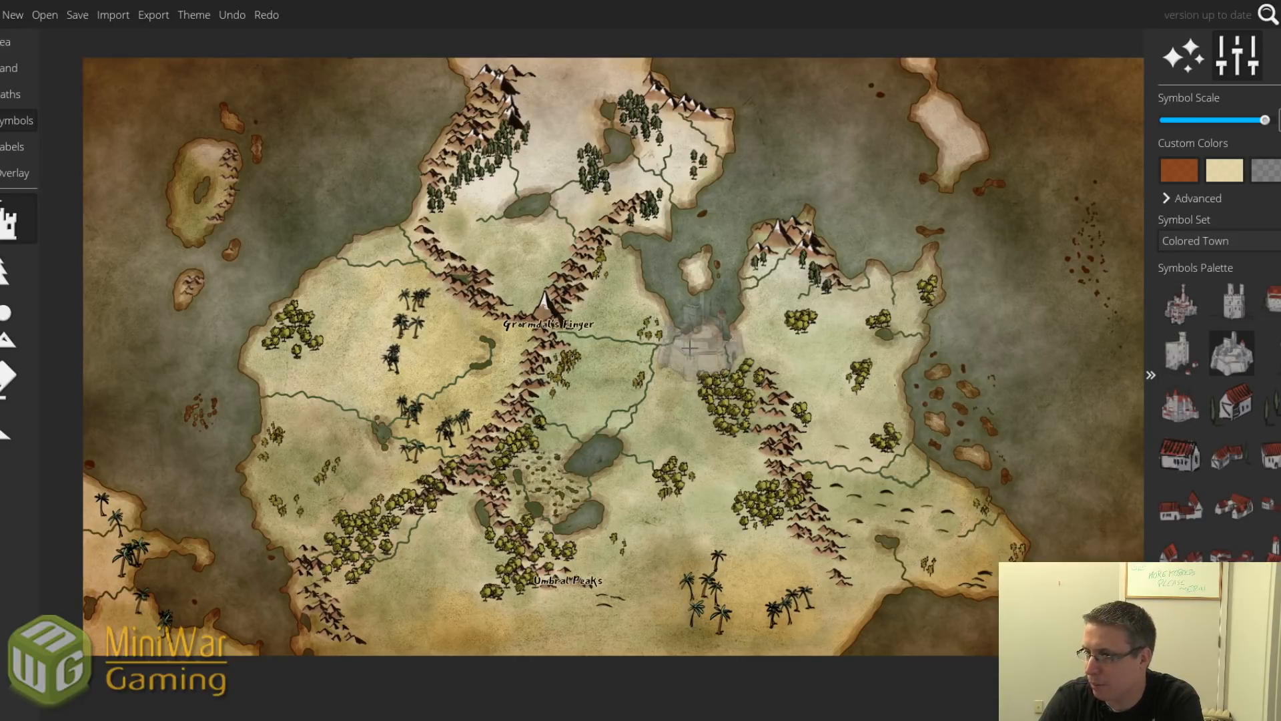
{"action": "scroll", "coordinate": [696, 266], "scroll_direction": "down", "scroll_amount": 8}
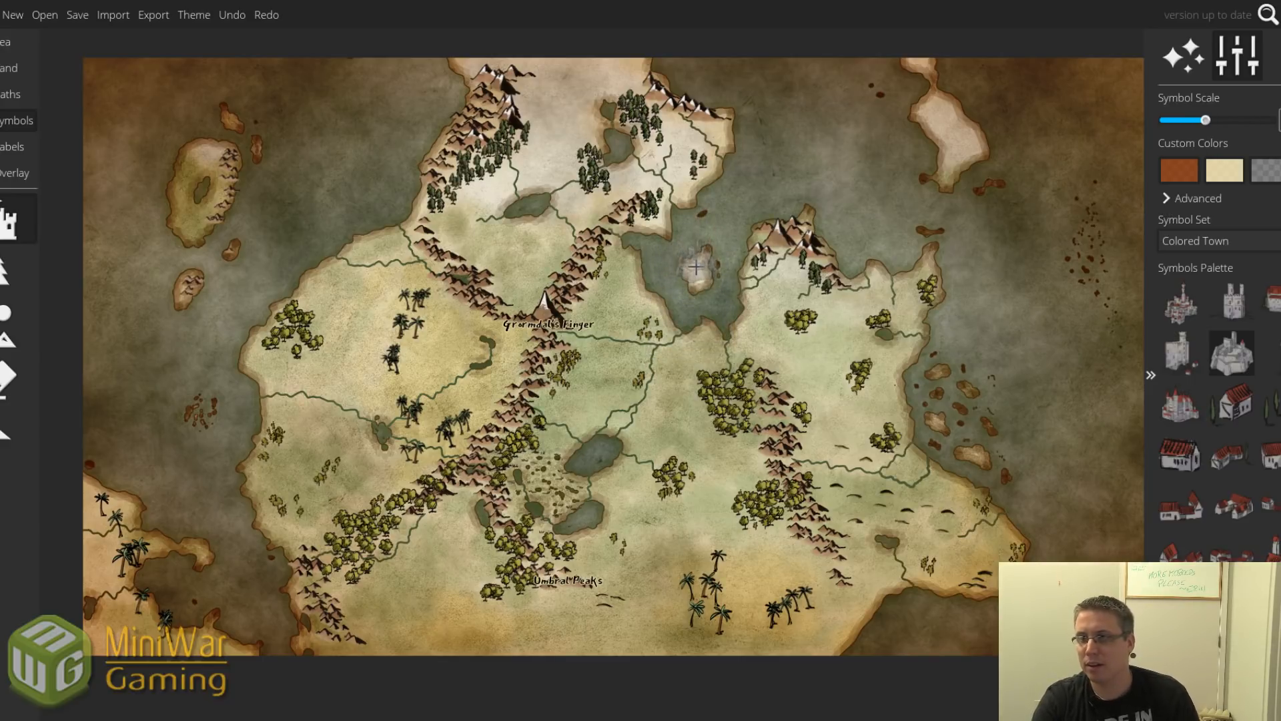
{"action": "scroll", "coordinate": [696, 266], "scroll_direction": "down", "scroll_amount": 2}
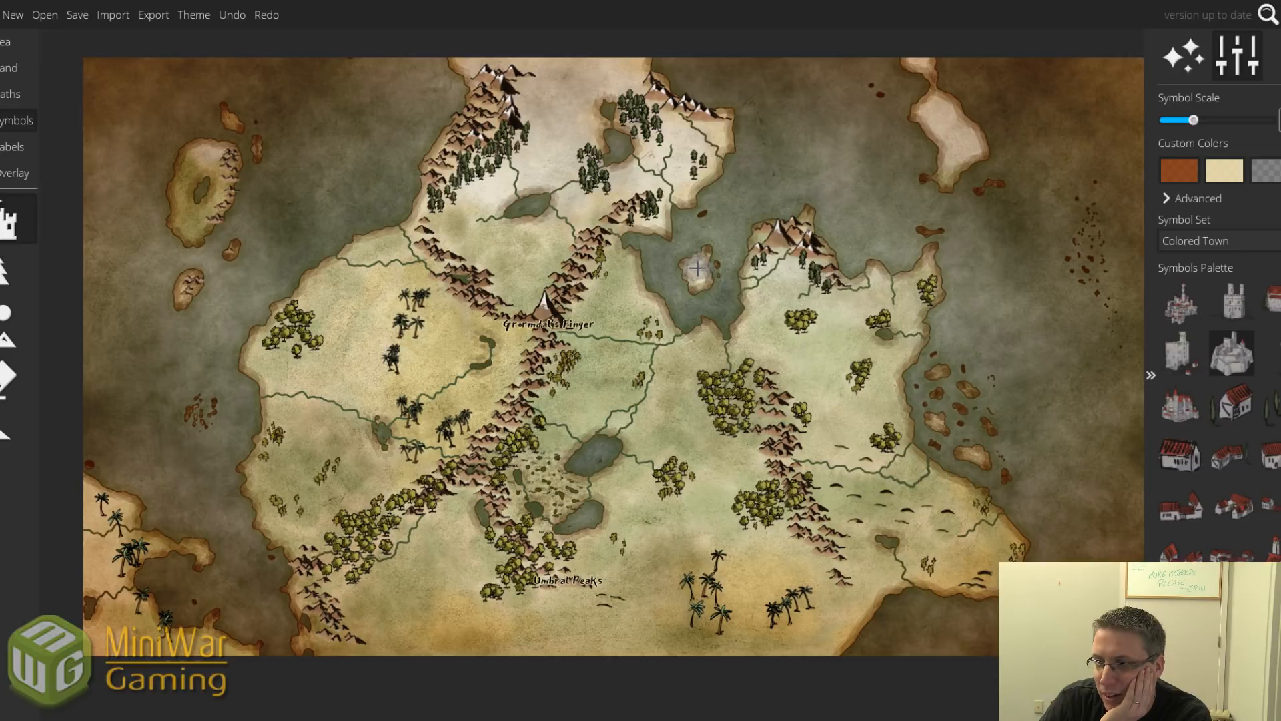
{"action": "left_click", "coordinate": [697, 272]}
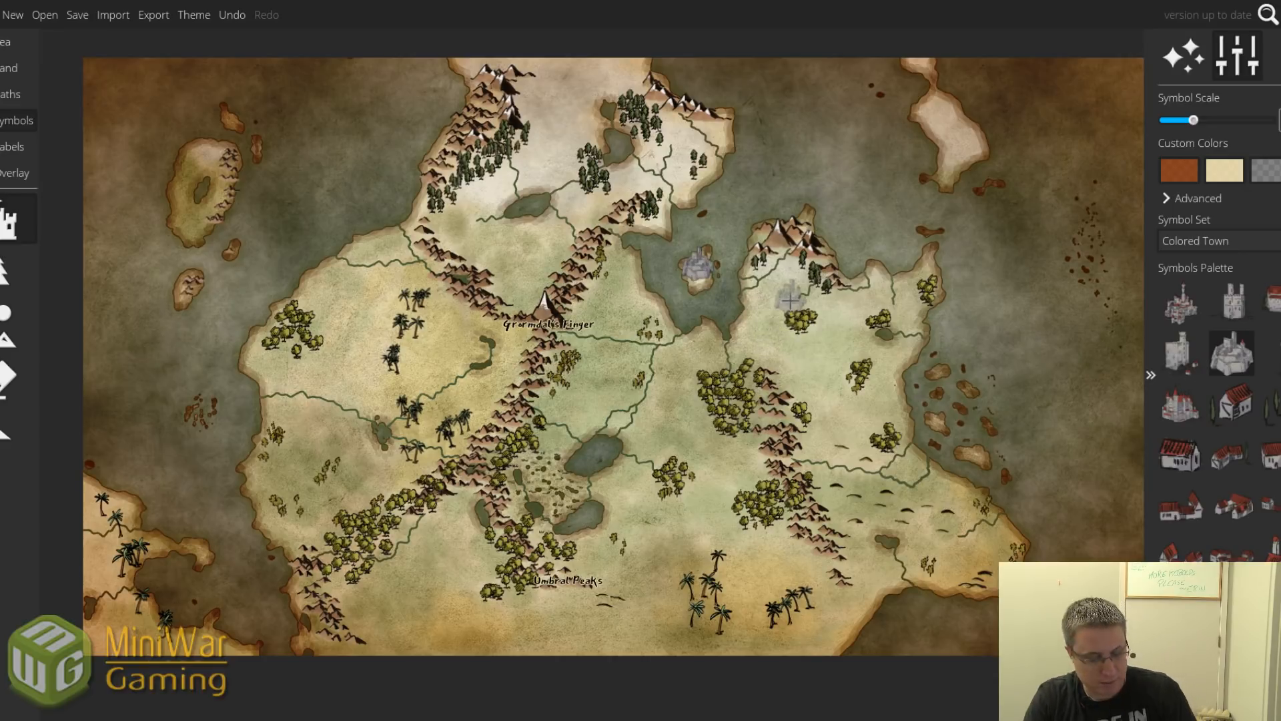
Adjust the symbol scale and pick the red-roofed castle symbol instead.
{"action": "scroll", "coordinate": [785, 295], "scroll_direction": "up", "scroll_amount": 5}
{"action": "scroll", "coordinate": [600, 285], "scroll_direction": "down", "scroll_amount": 5}
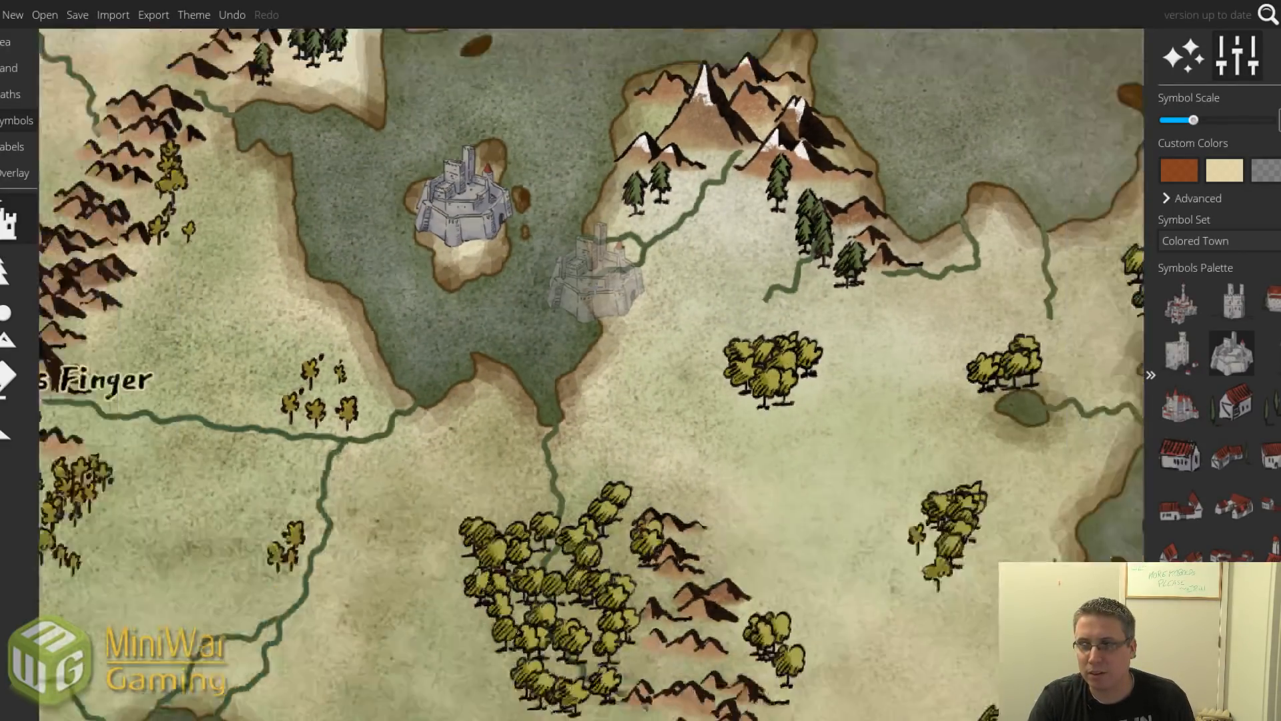
{"action": "scroll", "coordinate": [601, 285], "scroll_direction": "down", "scroll_amount": 4}
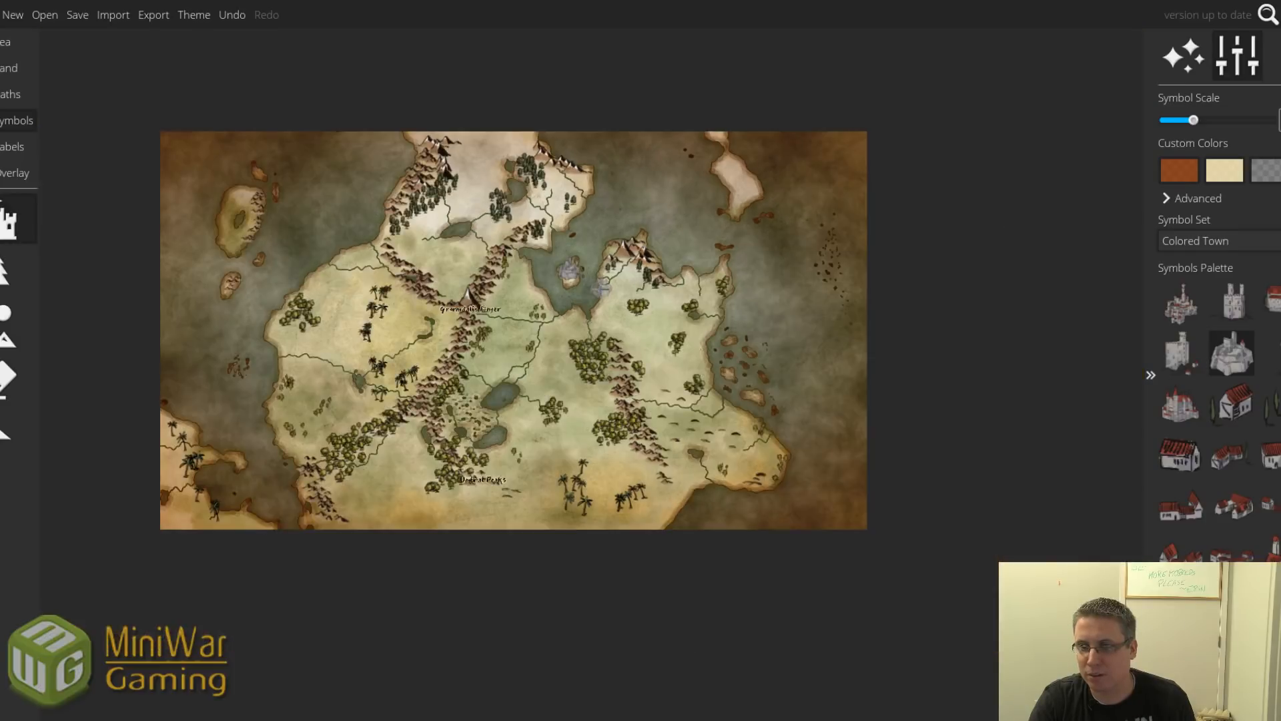
{"action": "scroll", "coordinate": [601, 285], "scroll_direction": "up", "scroll_amount": 2}
{"action": "scroll", "coordinate": [602, 287], "scroll_direction": "up", "scroll_amount": 5}
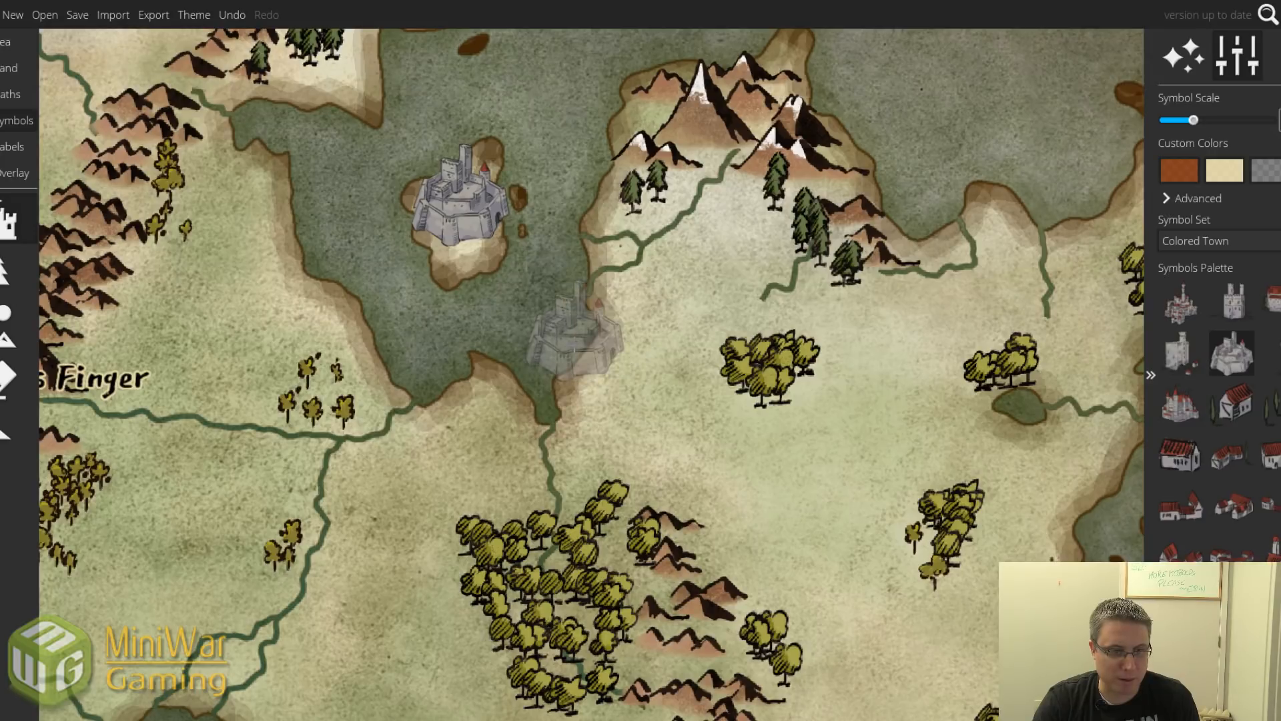
{"action": "scroll", "coordinate": [576, 334], "scroll_direction": "down", "scroll_amount": 5}
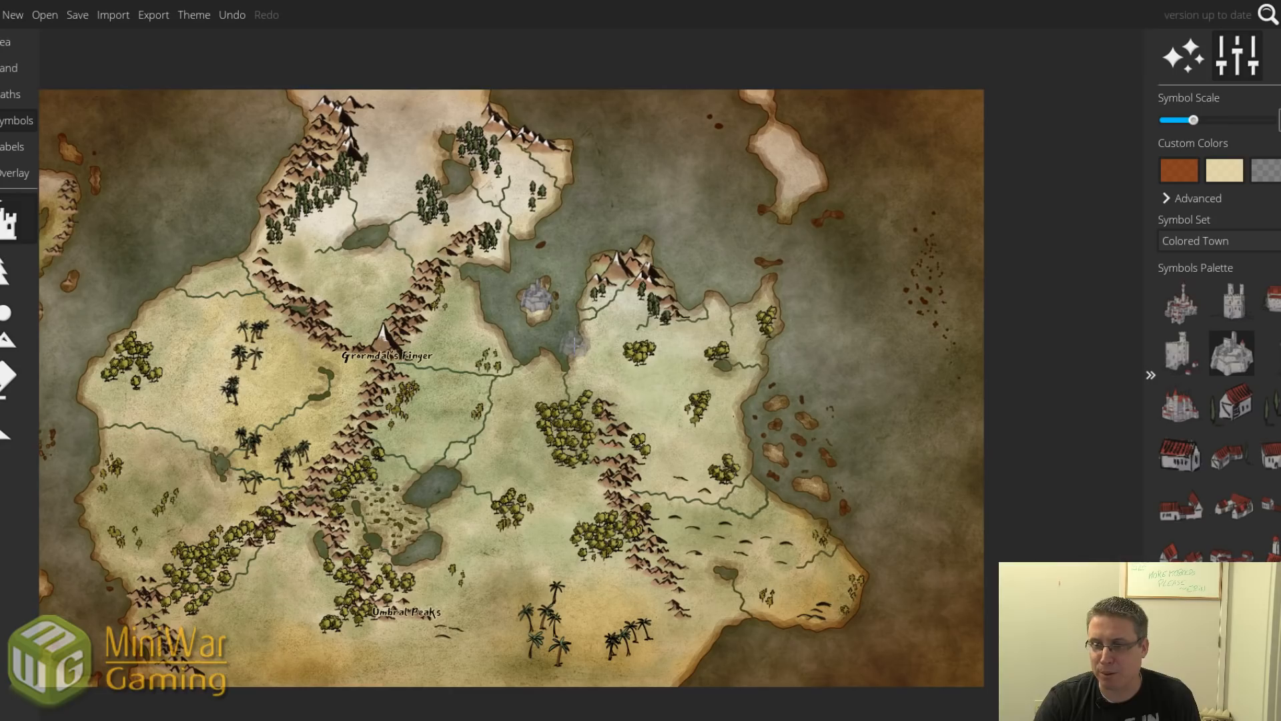
{"action": "left_click", "coordinate": [1185, 405]}
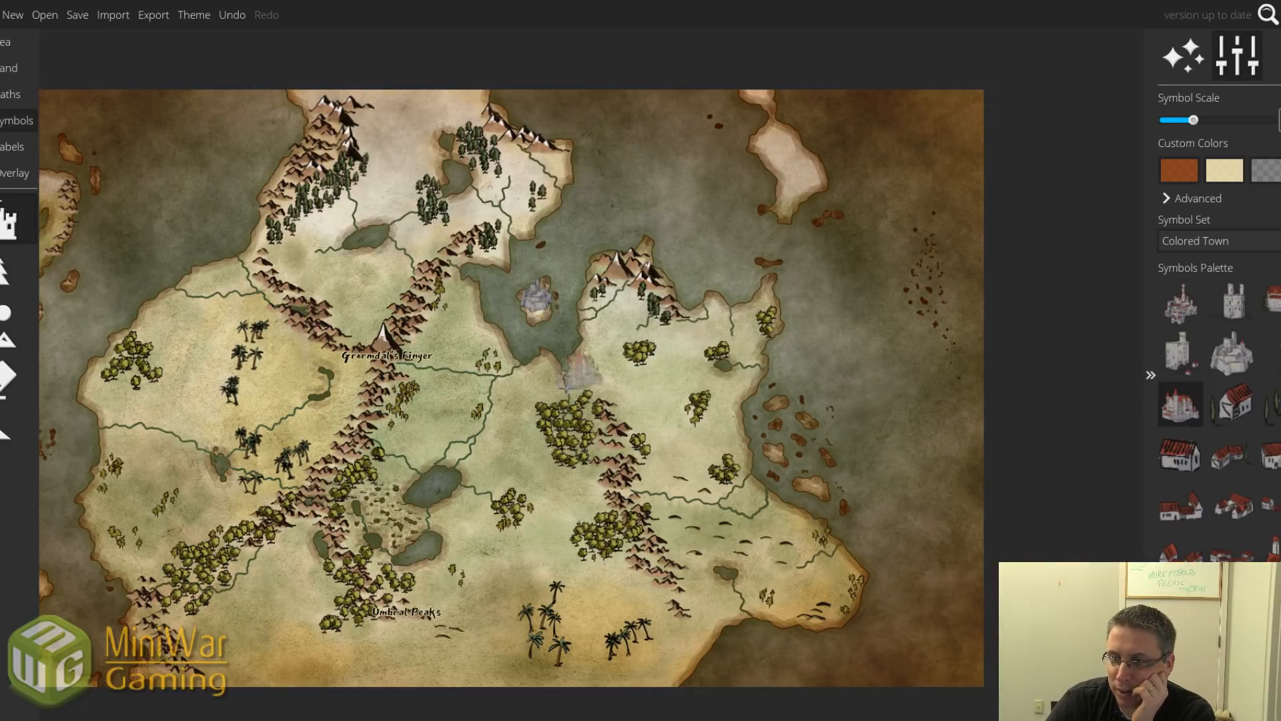
{"action": "scroll", "coordinate": [502, 445], "scroll_direction": "down", "scroll_amount": 3}
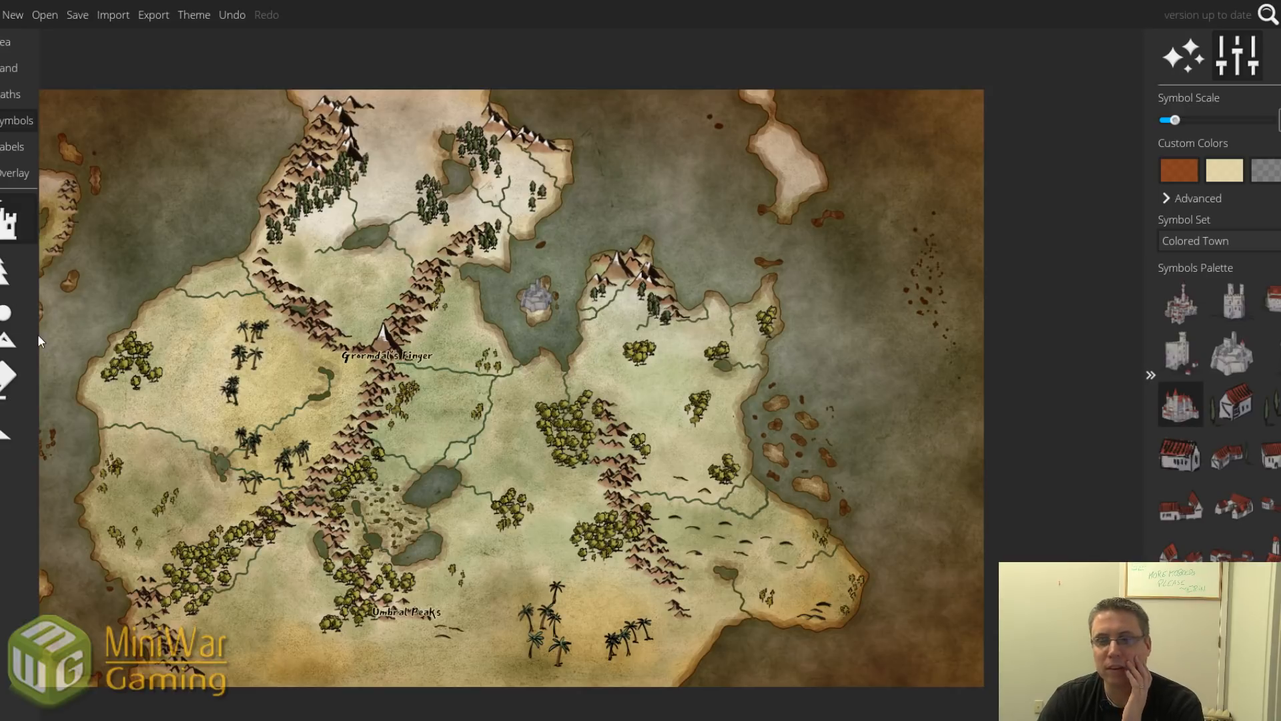
Select the castle on the bay island and delete it.
{"action": "left_click", "coordinate": [8, 433]}
{"action": "left_click", "coordinate": [537, 299]}
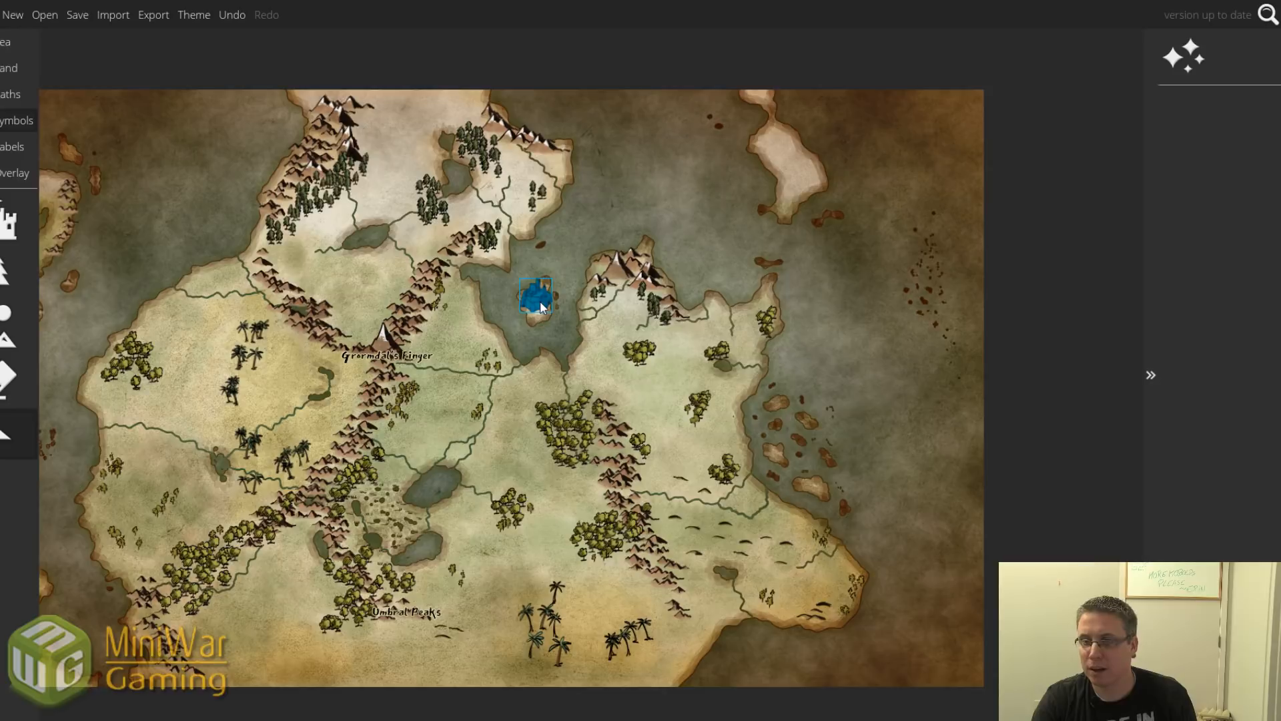
{"action": "scroll", "coordinate": [539, 301], "scroll_direction": "down", "scroll_amount": 3}
{"action": "scroll", "coordinate": [541, 306], "scroll_direction": "up", "scroll_amount": 5}
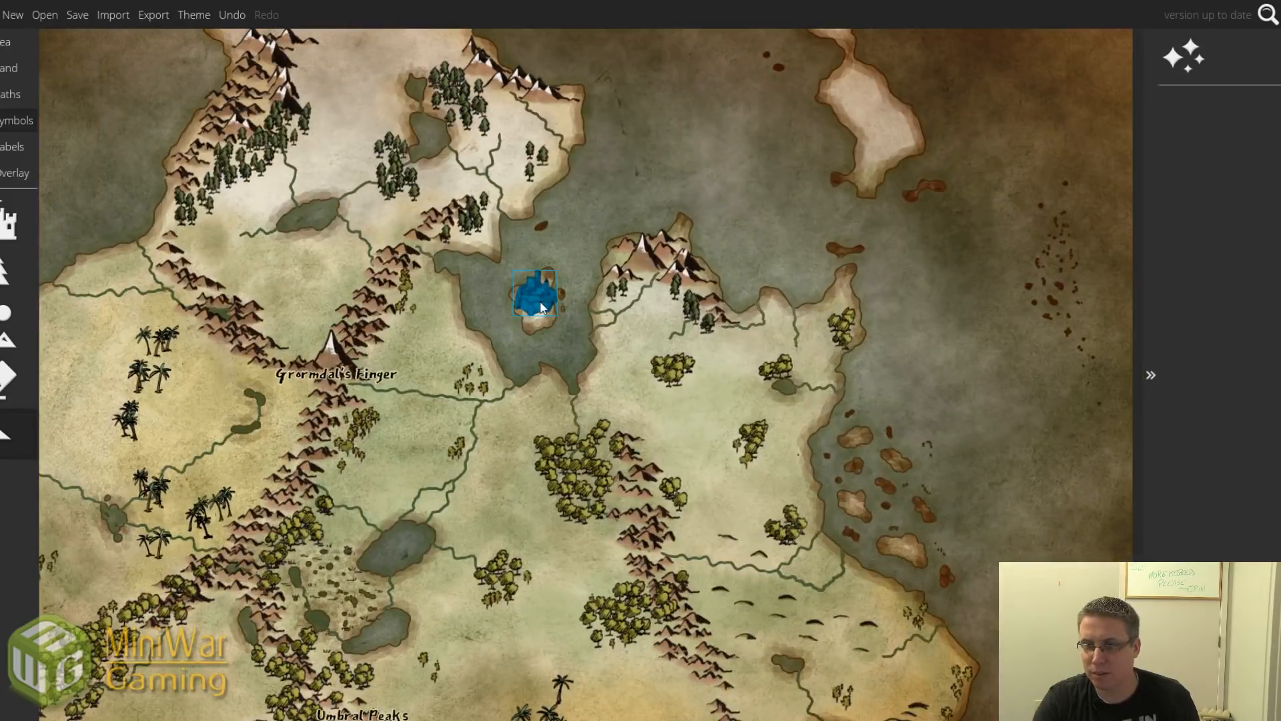
{"action": "key", "text": "Delete"}
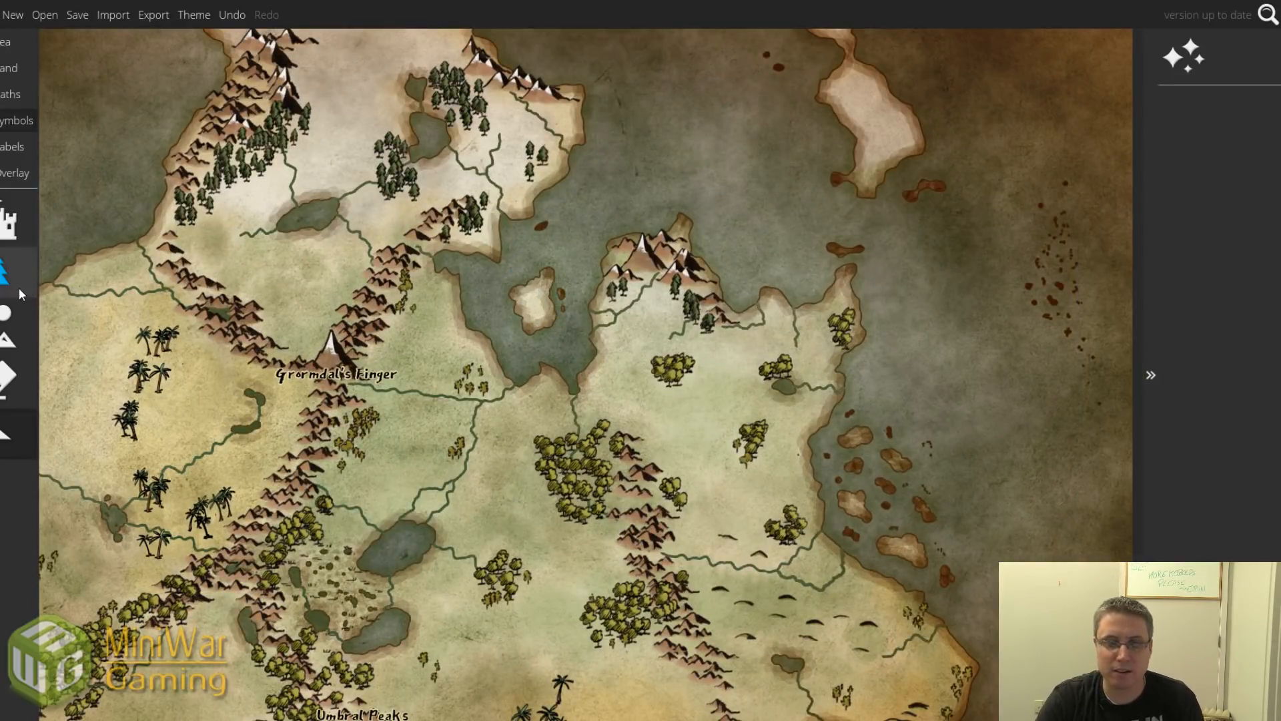
Place a red-roofed castle on the central lake's south shore.
{"action": "left_click", "coordinate": [7, 226]}
{"action": "left_click", "coordinate": [1181, 404]}
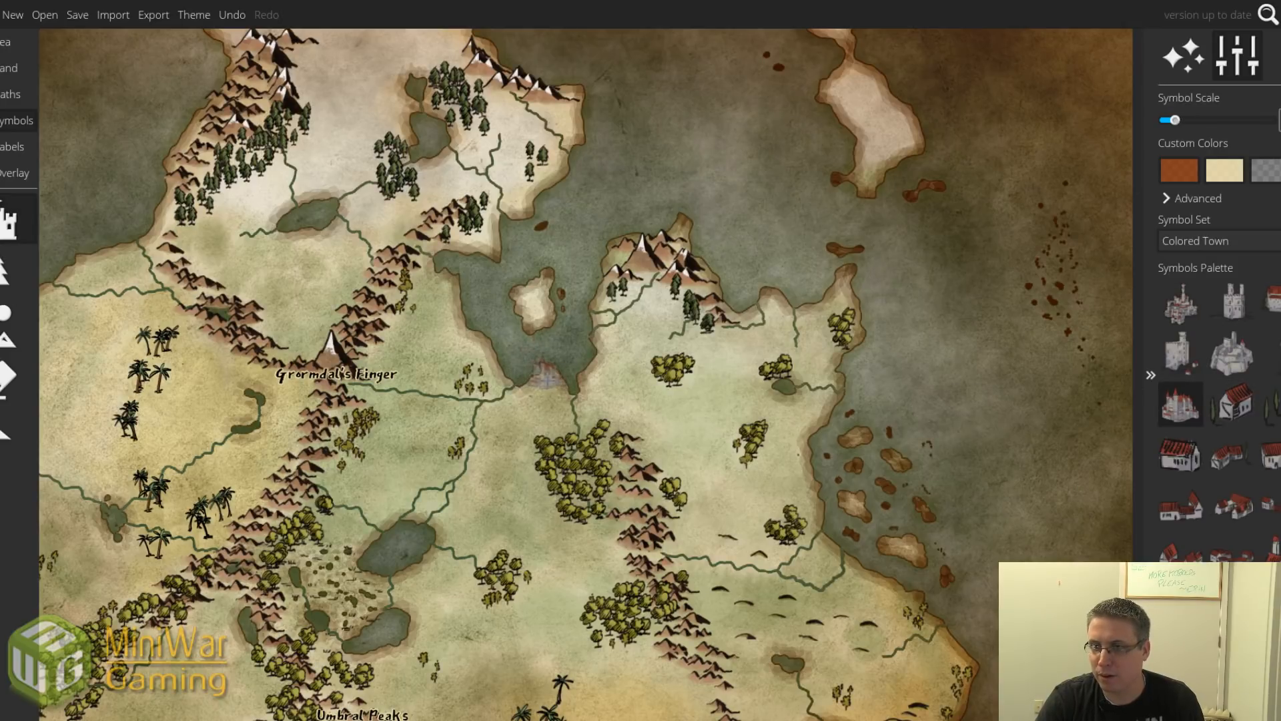
{"action": "scroll", "coordinate": [548, 380], "scroll_direction": "up", "scroll_amount": 5}
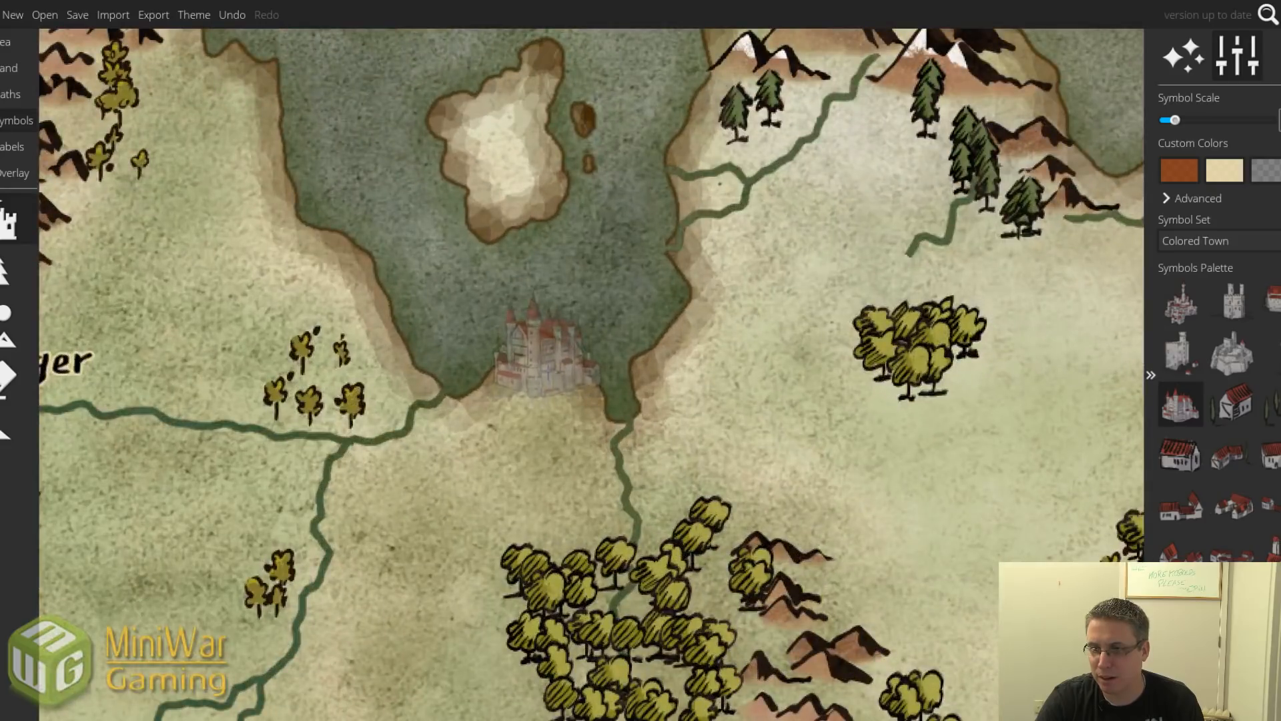
{"action": "left_click", "coordinate": [544, 360]}
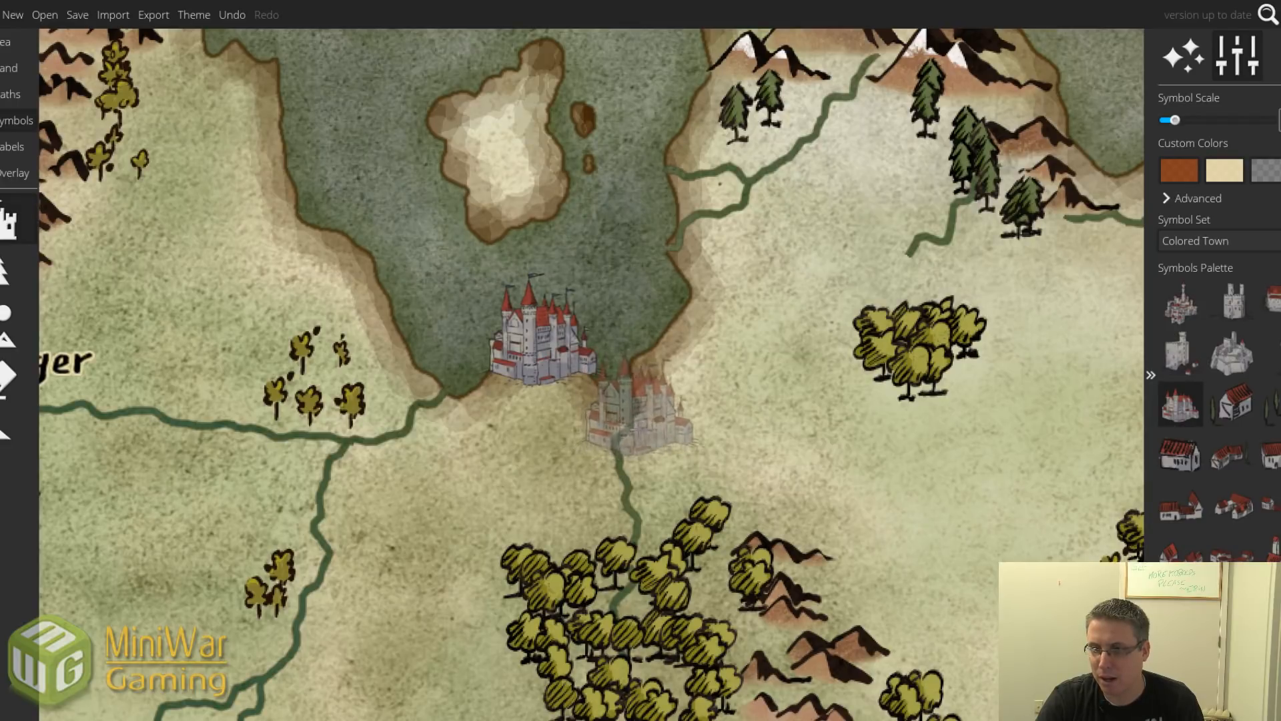
{"action": "scroll", "coordinate": [617, 420], "scroll_direction": "down", "scroll_amount": 3}
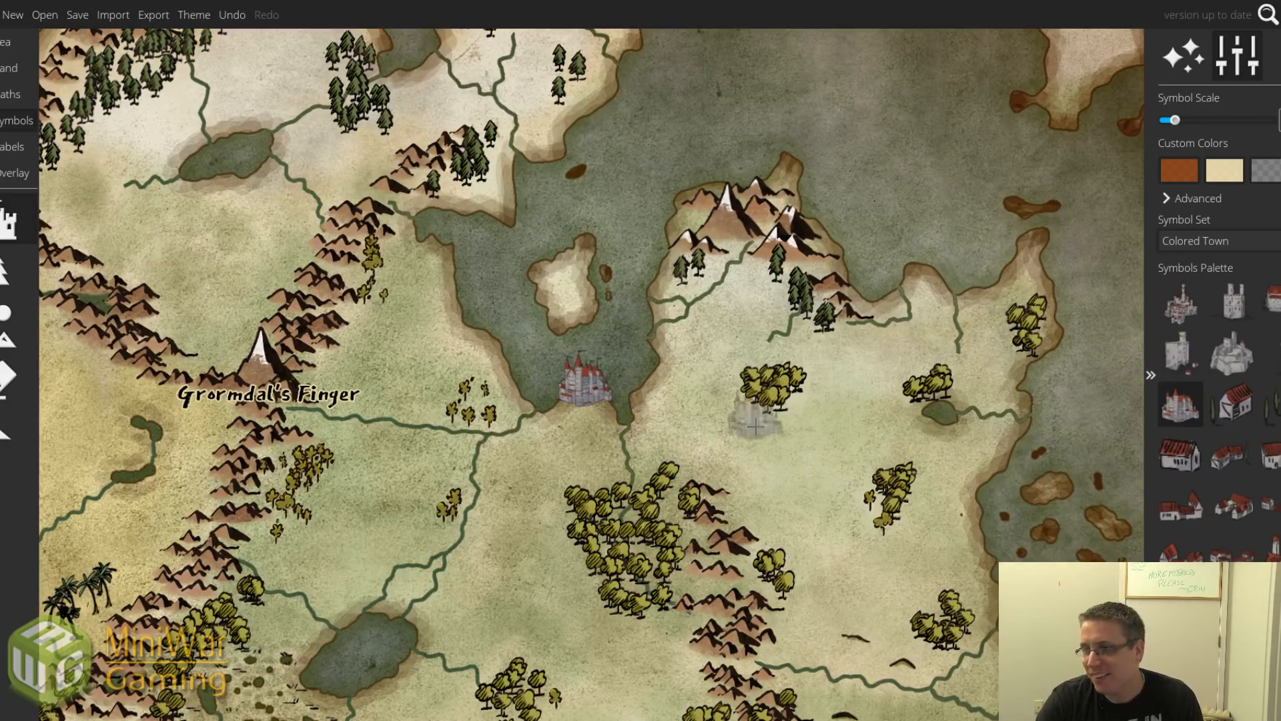
Place the first castle symbol on the east coast.
{"action": "scroll", "coordinate": [907, 475], "scroll_direction": "down", "scroll_amount": 2}
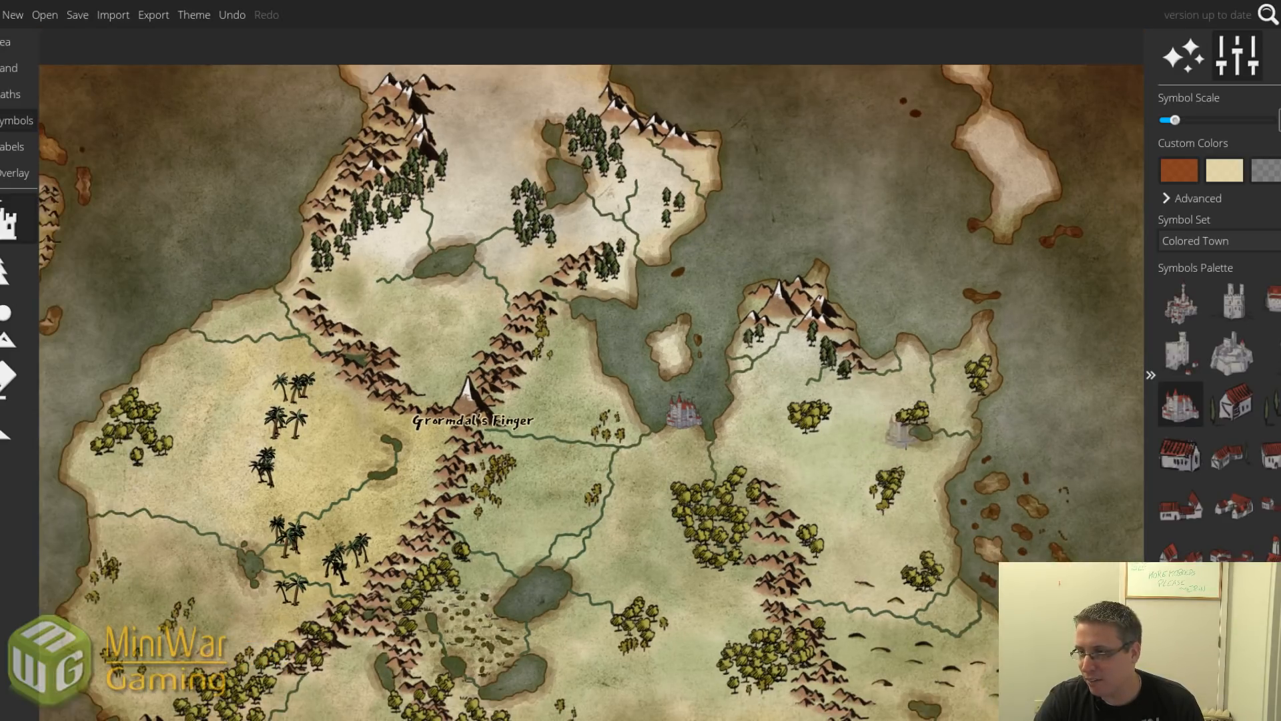
{"action": "scroll", "coordinate": [967, 426], "scroll_direction": "up", "scroll_amount": 3}
{"action": "scroll", "coordinate": [968, 425], "scroll_direction": "down", "scroll_amount": 4}
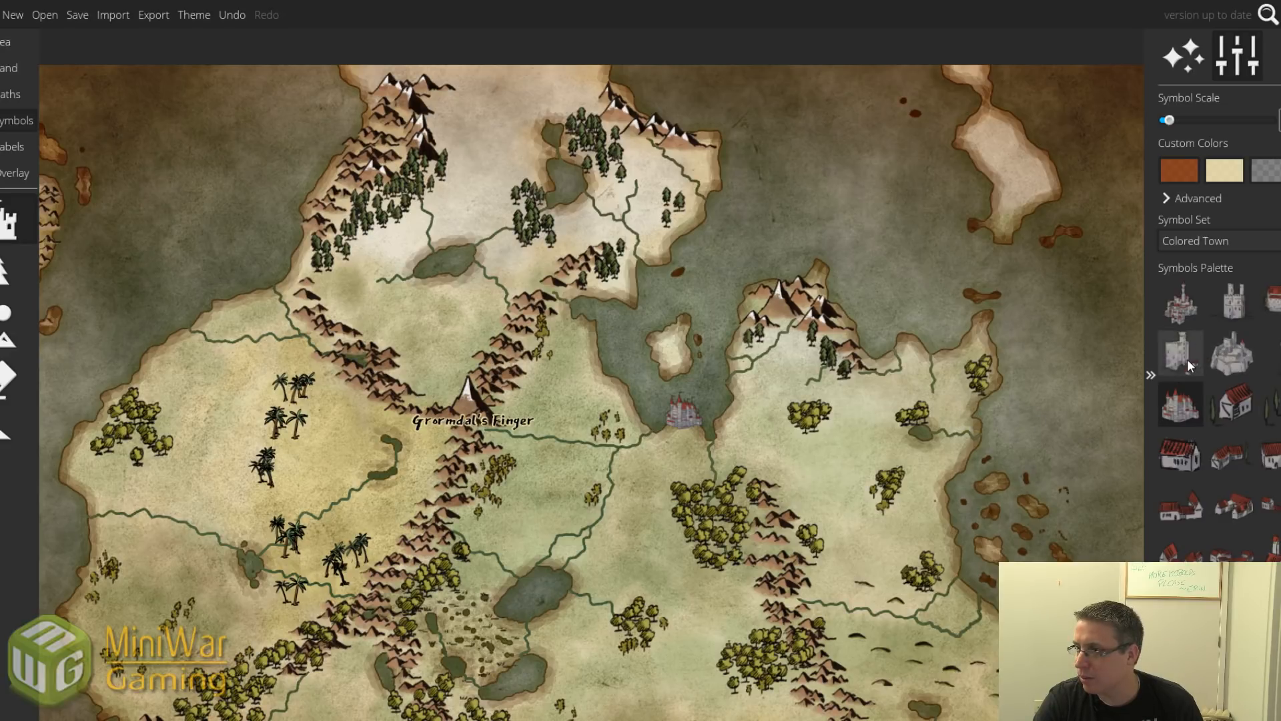
{"action": "left_click", "coordinate": [1181, 302]}
{"action": "scroll", "coordinate": [971, 422], "scroll_direction": "up", "scroll_amount": 1}
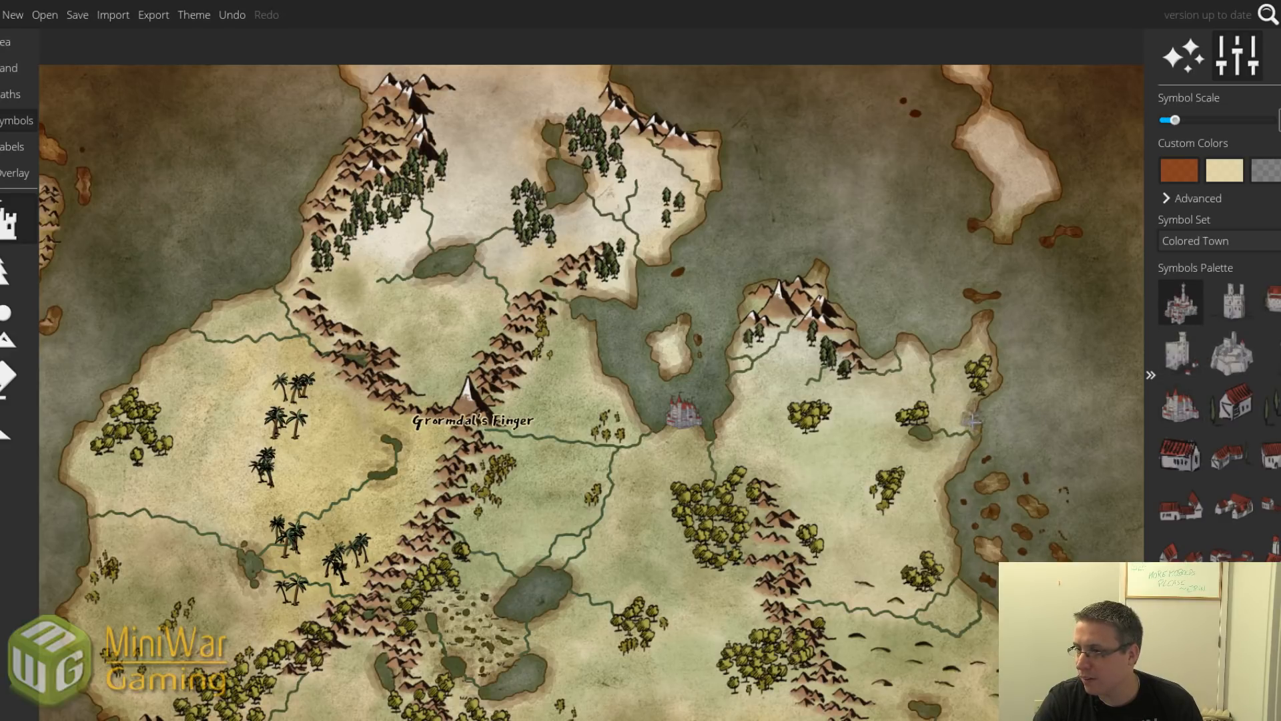
{"action": "left_click", "coordinate": [969, 420]}
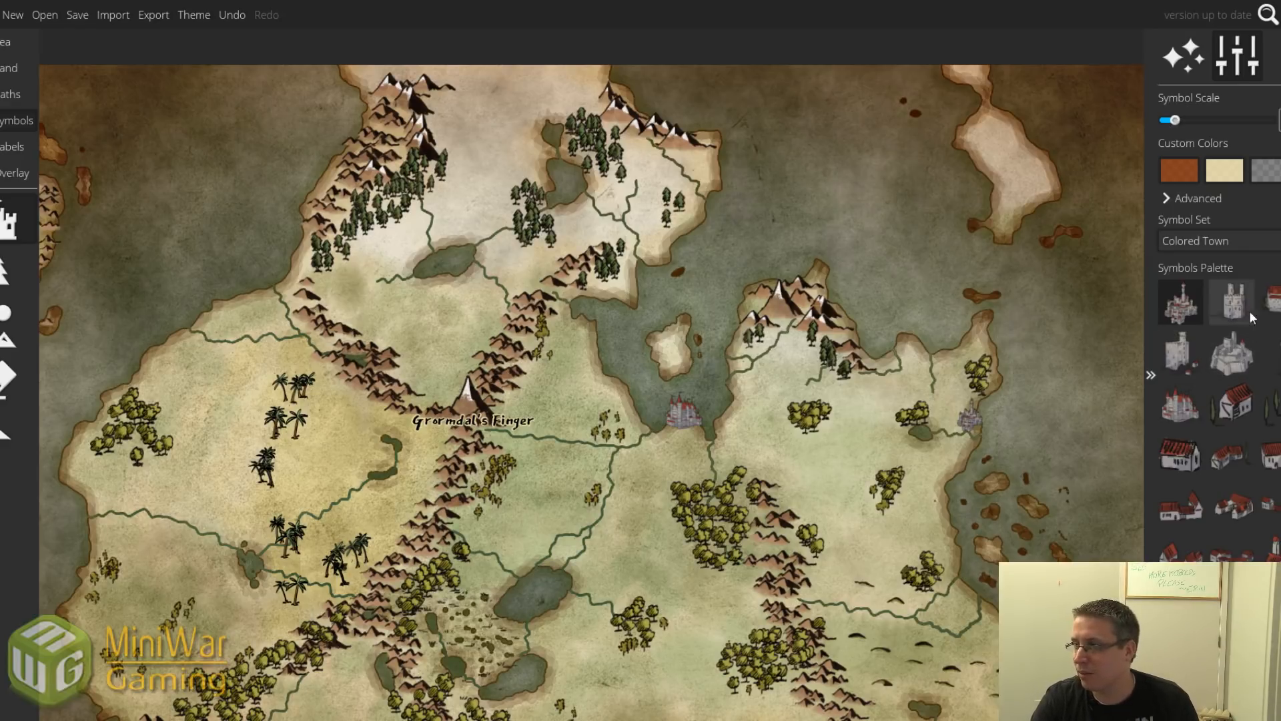
Place a red-roofed castle beside the northern lake.
{"action": "left_click", "coordinate": [1272, 302]}
{"action": "scroll", "coordinate": [594, 167], "scroll_direction": "up", "scroll_amount": 5}
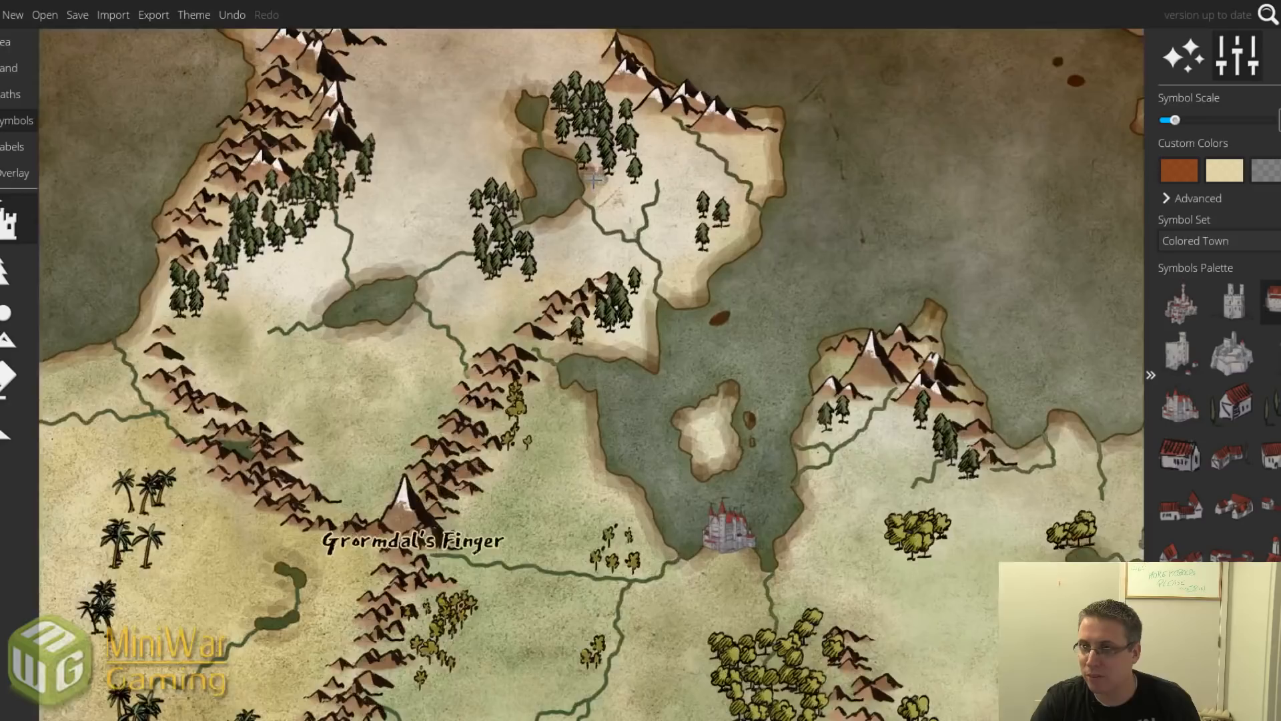
{"action": "scroll", "coordinate": [594, 178], "scroll_direction": "up", "scroll_amount": 2}
{"action": "scroll", "coordinate": [596, 182], "scroll_direction": "down", "scroll_amount": 1}
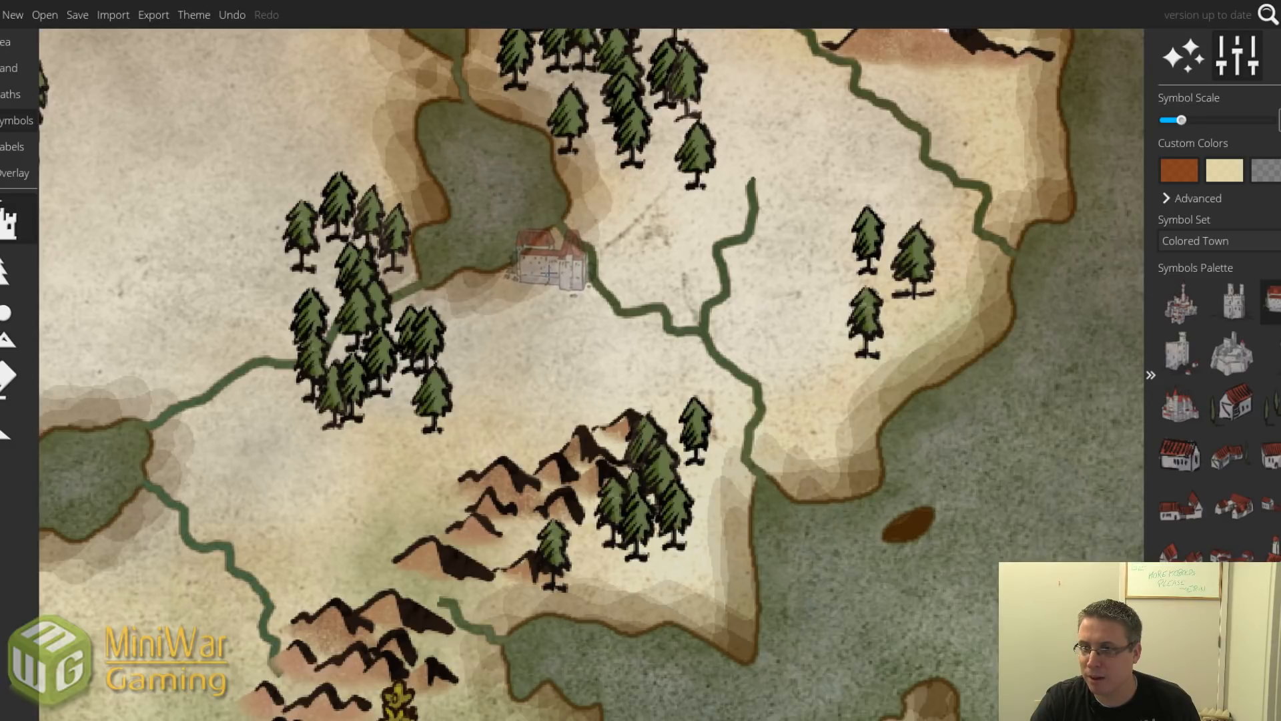
{"action": "left_click", "coordinate": [553, 271]}
{"action": "scroll", "coordinate": [641, 271], "scroll_direction": "down", "scroll_amount": 4}
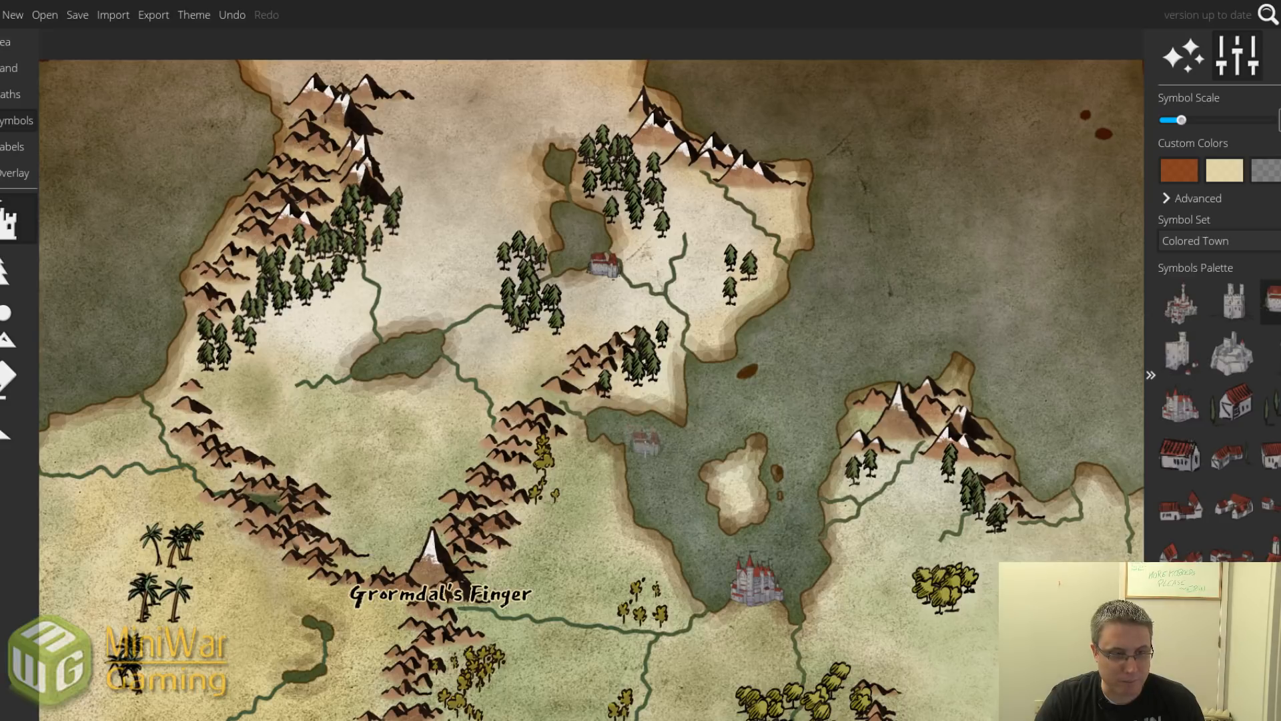
Place a walled grey castle on the northern bay shore, then pan toward the southern land.
{"action": "left_click_drag", "start_coordinate": [588, 454], "coordinate": [457, 333]}
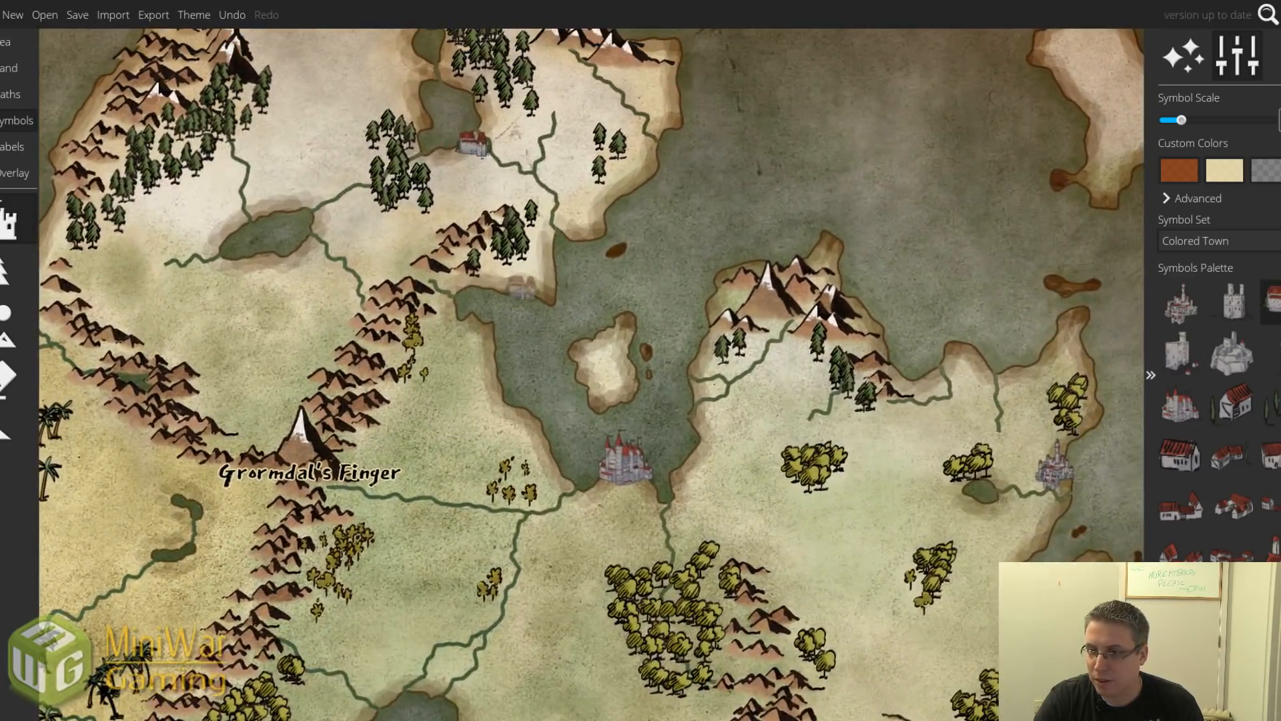
{"action": "left_click", "coordinate": [1236, 356]}
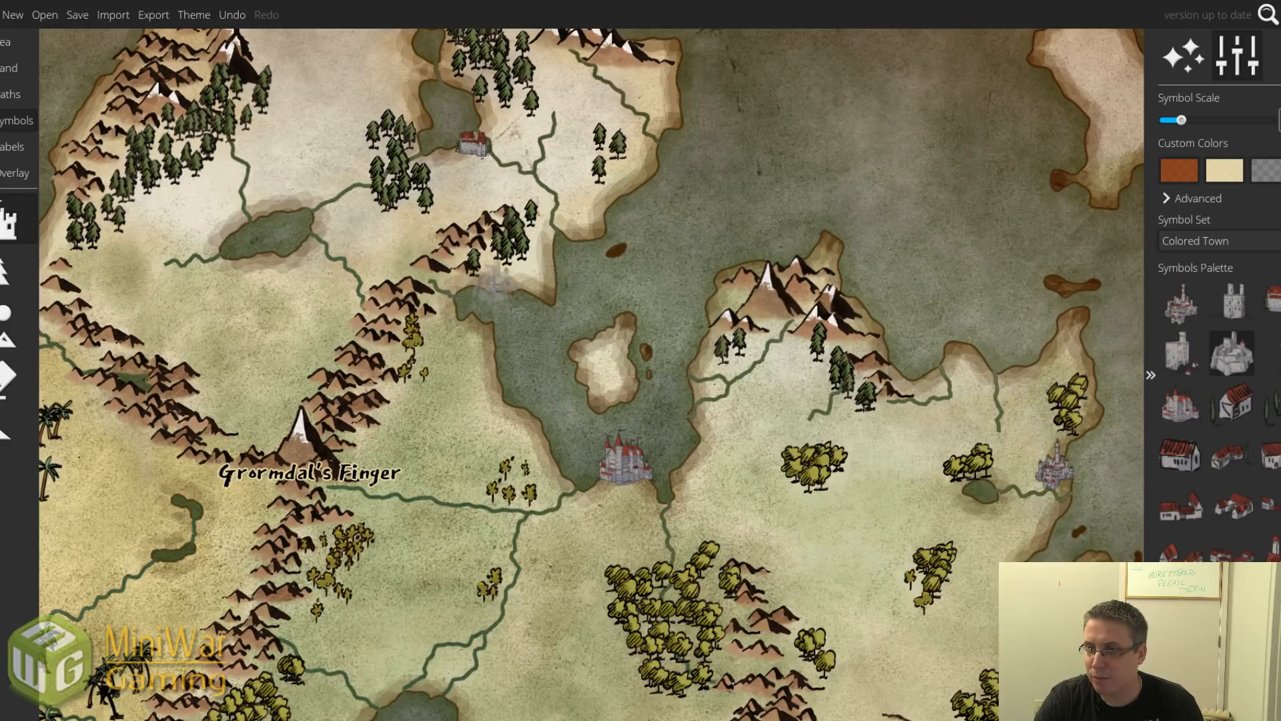
{"action": "left_click", "coordinate": [534, 275]}
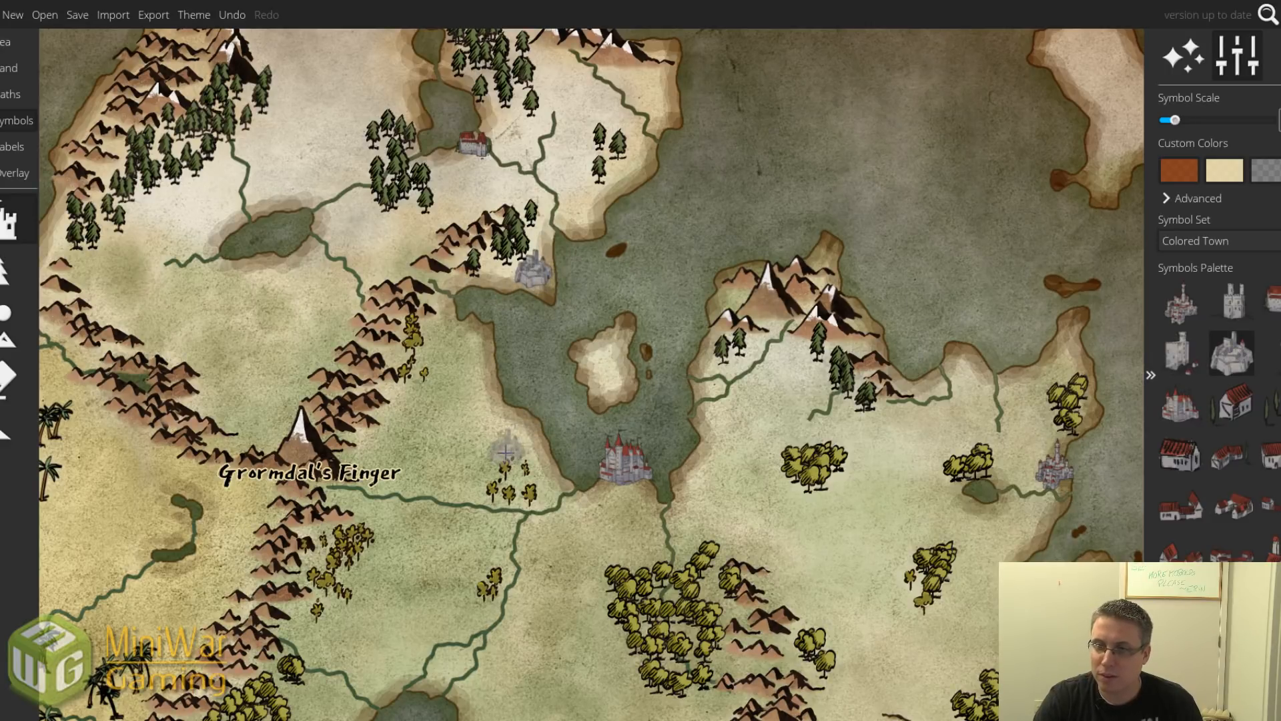
{"action": "scroll", "coordinate": [506, 453], "scroll_direction": "down", "scroll_amount": 1}
{"action": "scroll", "coordinate": [504, 454], "scroll_direction": "down", "scroll_amount": 2}
{"action": "left_click_drag", "start_coordinate": [463, 507], "coordinate": [690, 362]}
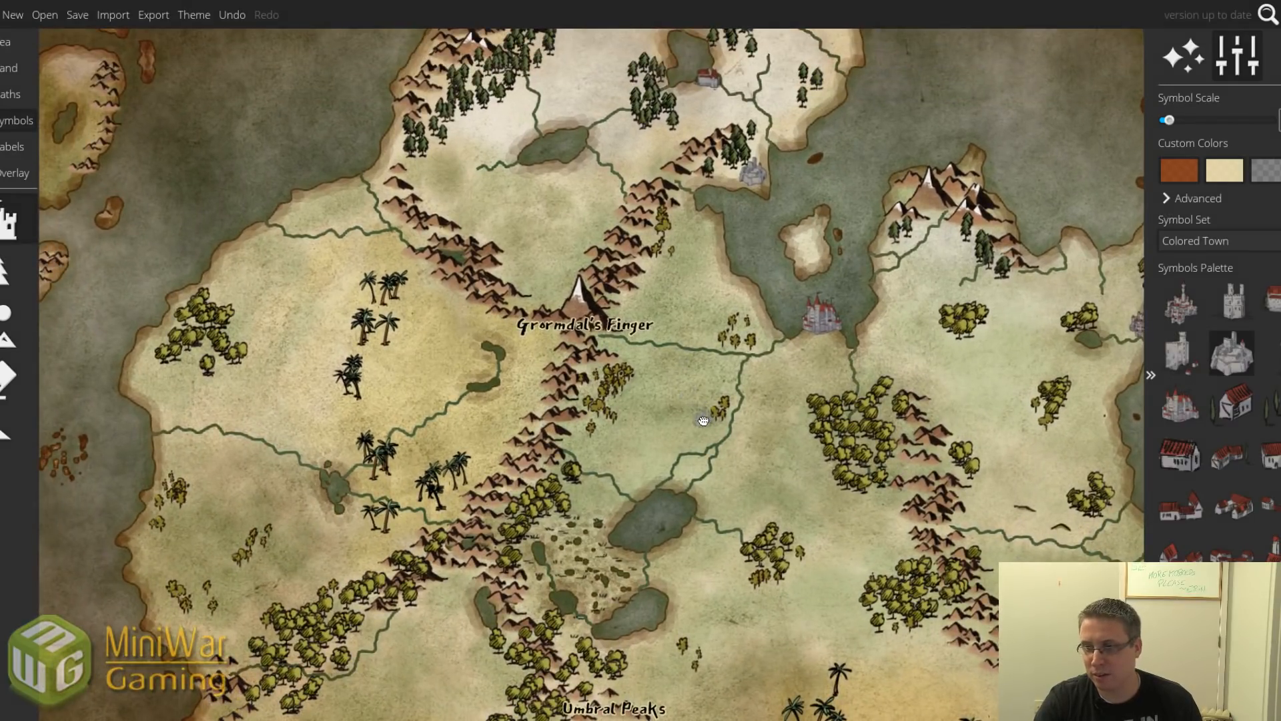
{"action": "left_click_drag", "start_coordinate": [703, 421], "coordinate": [613, 345]}
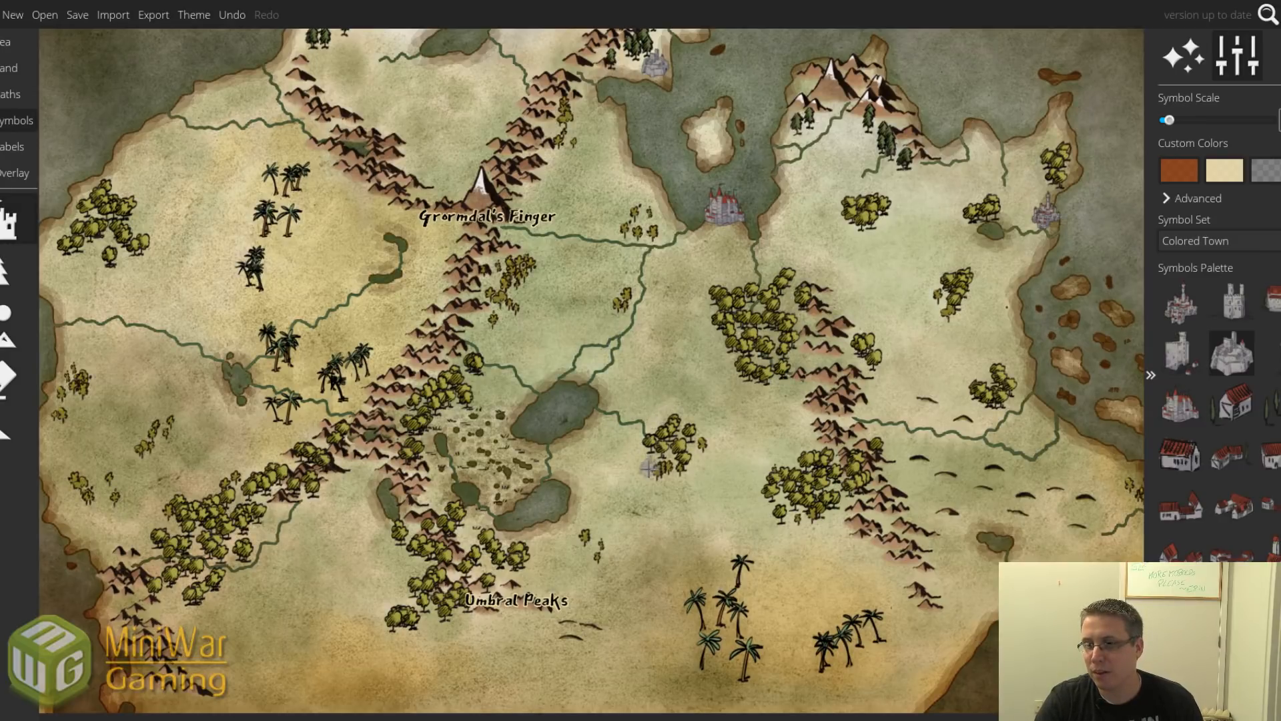
{"action": "left_click_drag", "start_coordinate": [648, 469], "coordinate": [530, 413]}
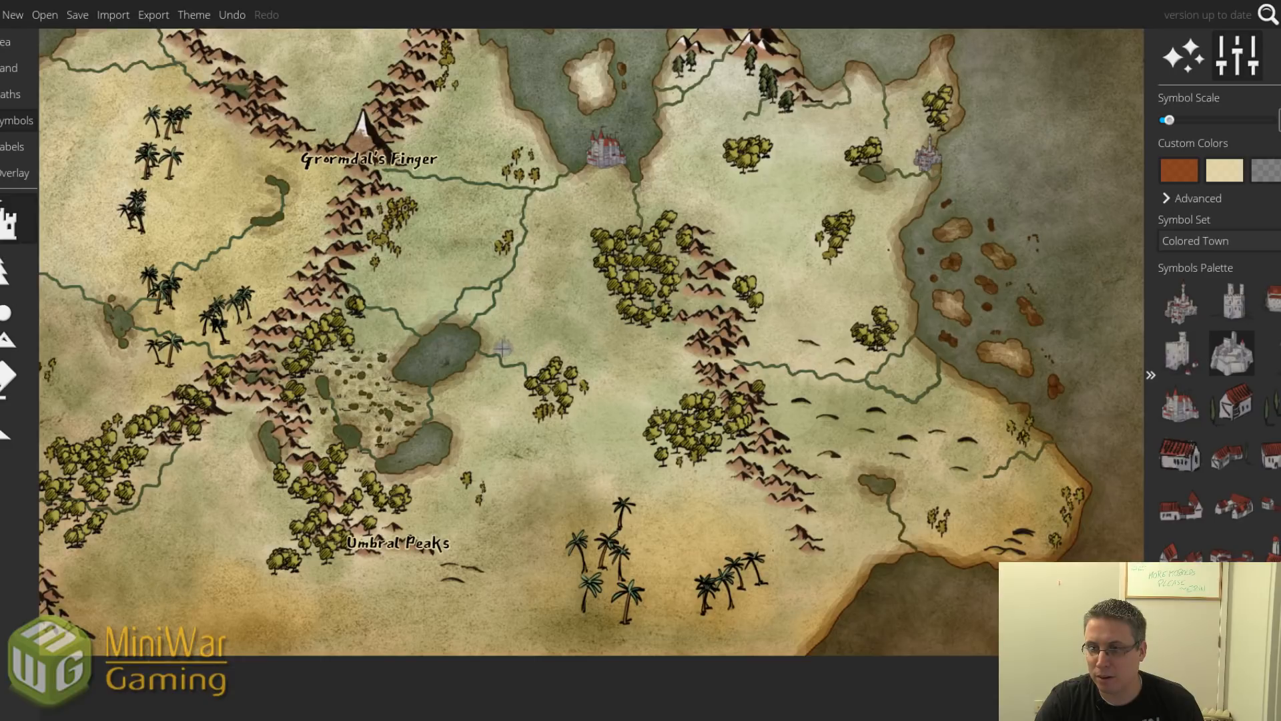
Place an enlarged red-roofed house beside the central lake.
{"action": "left_click", "coordinate": [1232, 305]}
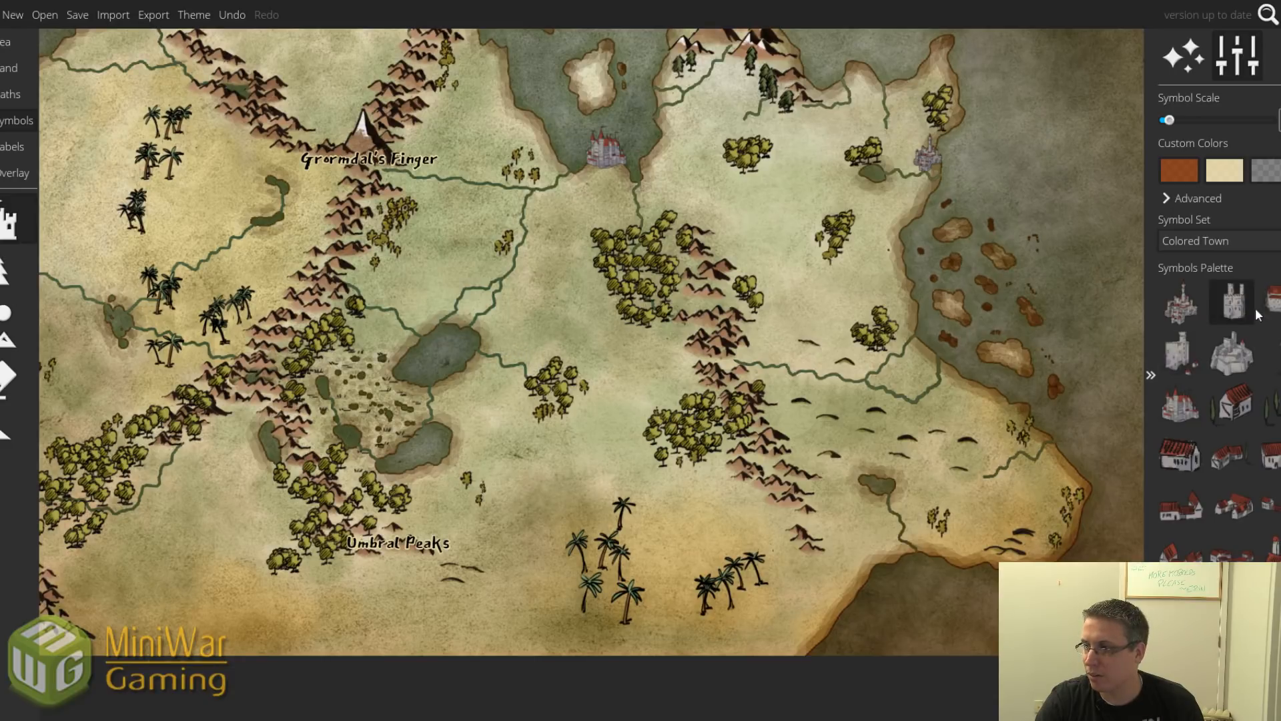
{"action": "left_click", "coordinate": [1259, 312]}
{"action": "scroll", "coordinate": [491, 338], "scroll_direction": "up", "scroll_amount": 2}
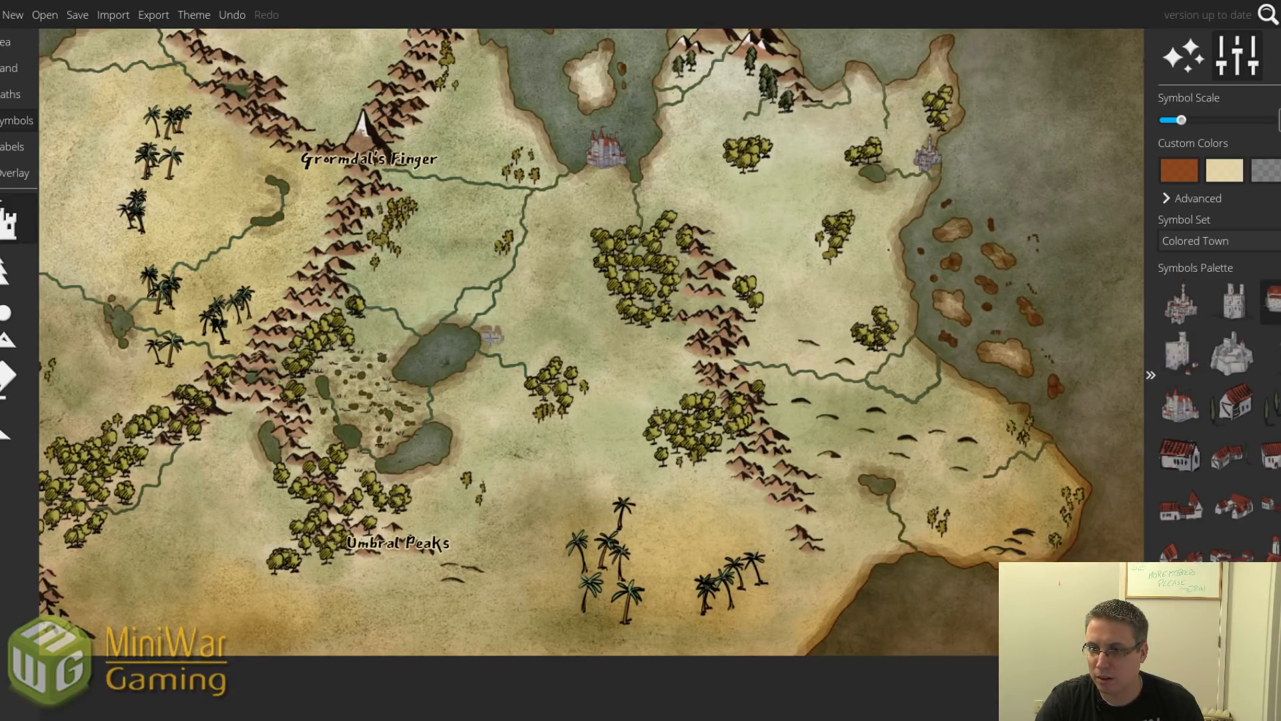
{"action": "scroll", "coordinate": [492, 339], "scroll_direction": "up", "scroll_amount": 3}
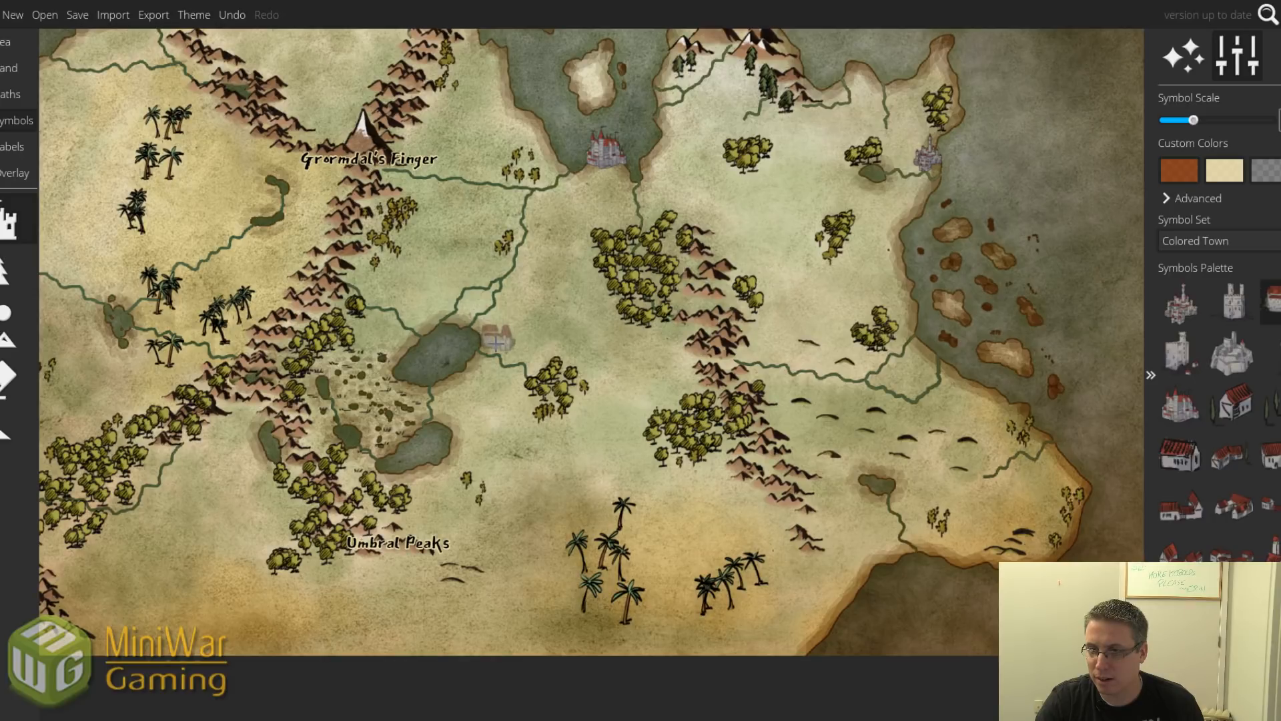
{"action": "left_click", "coordinate": [497, 344]}
{"action": "scroll", "coordinate": [561, 407], "scroll_direction": "down", "scroll_amount": 2}
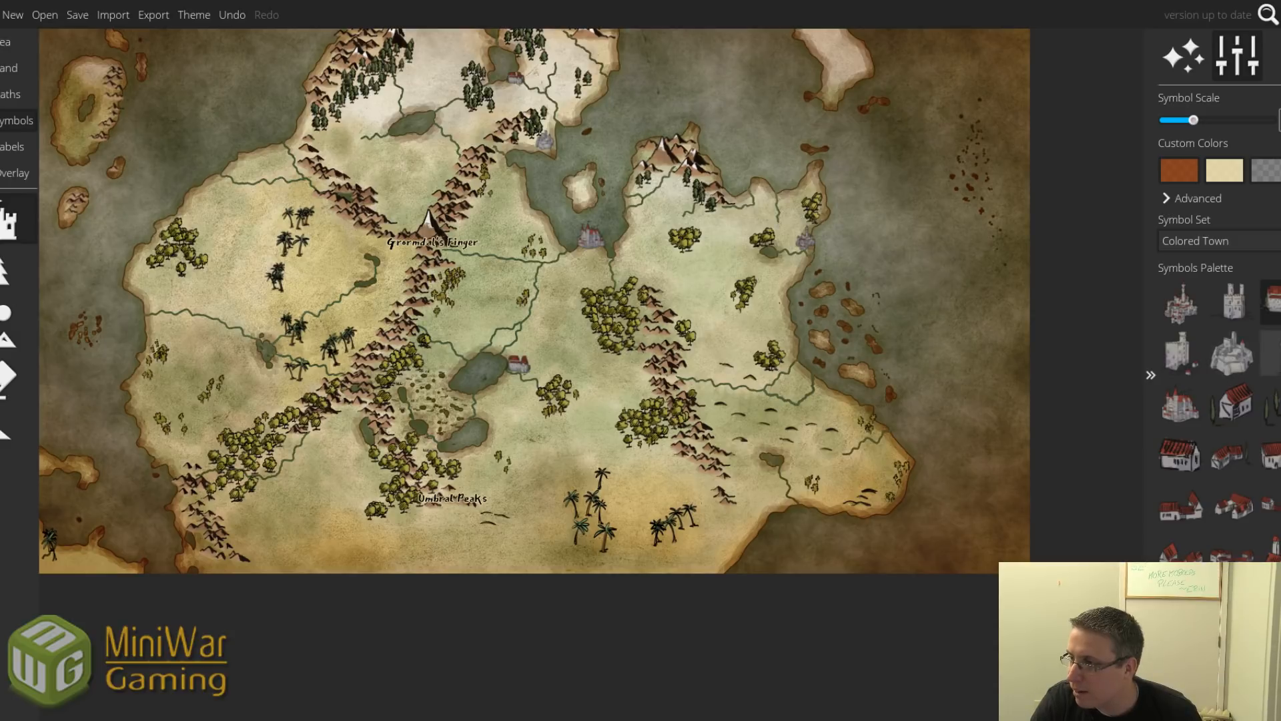
Place a red-towered castle on the eastern river, undoing and re-placing it slightly lower.
{"action": "left_click", "coordinate": [1172, 403]}
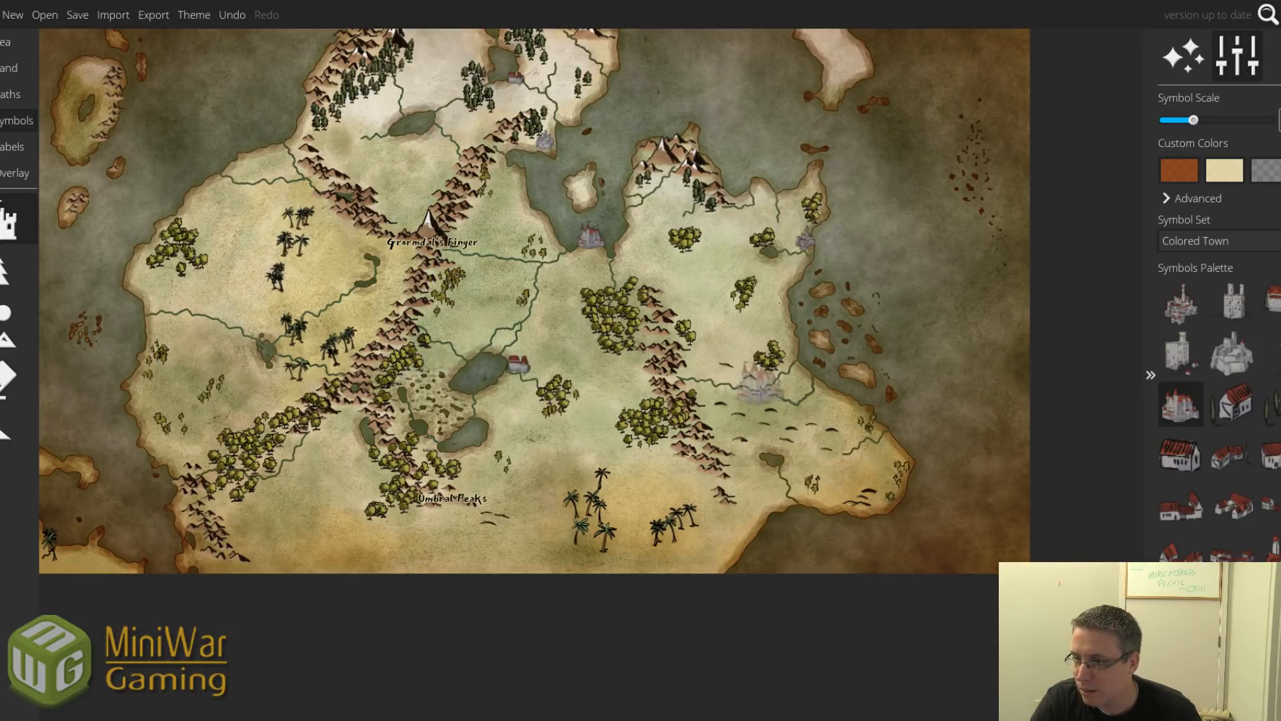
{"action": "scroll", "coordinate": [768, 371], "scroll_direction": "up", "scroll_amount": 3}
{"action": "scroll", "coordinate": [774, 374], "scroll_direction": "down", "scroll_amount": 5}
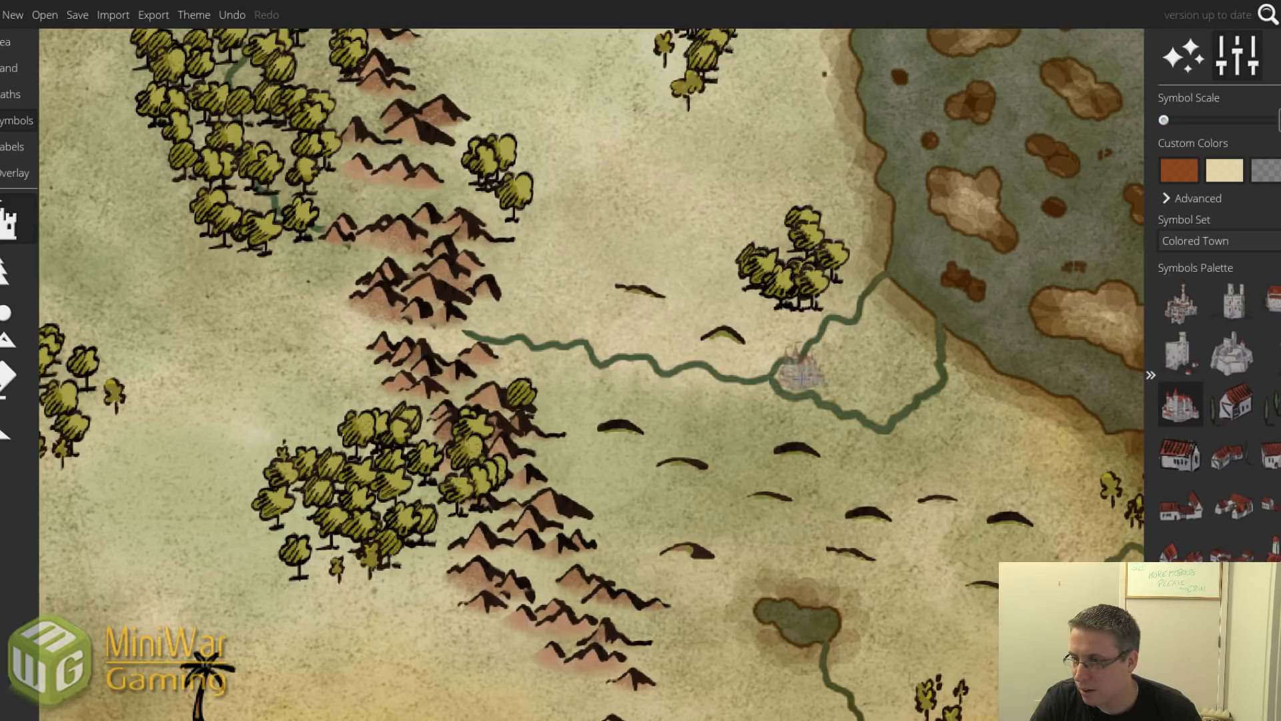
{"action": "left_click", "coordinate": [798, 374]}
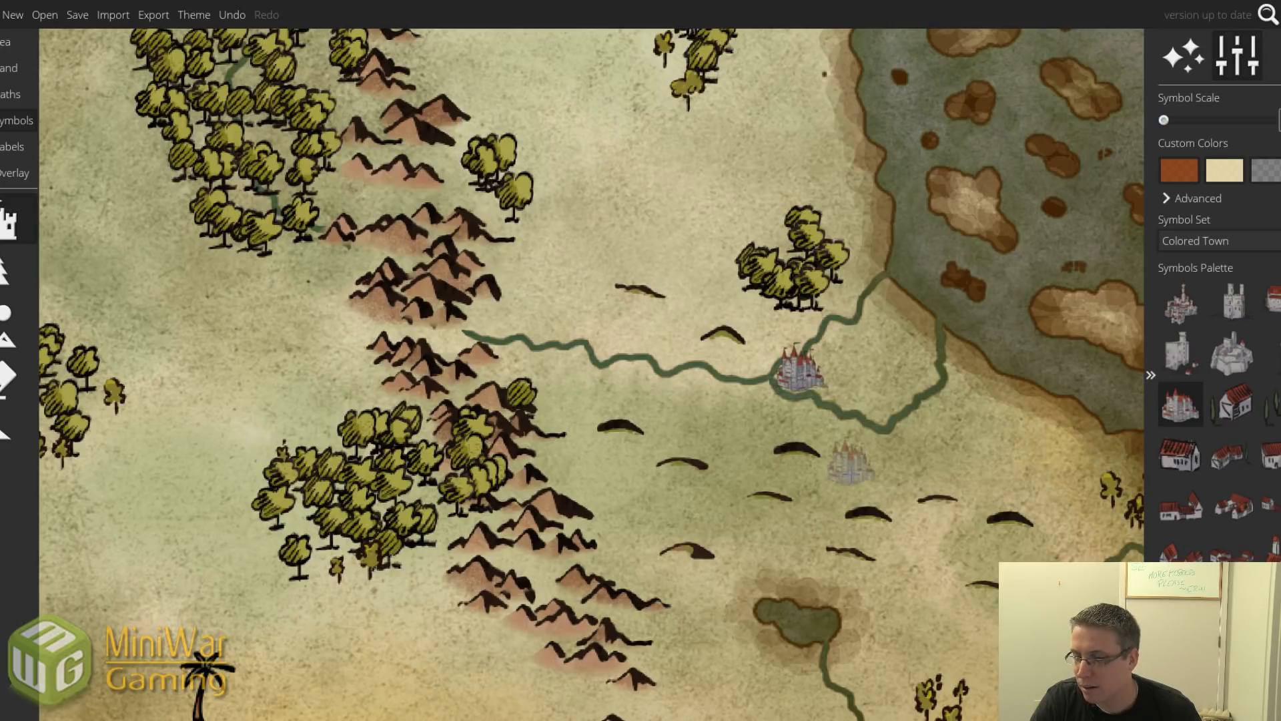
{"action": "scroll", "coordinate": [849, 464], "scroll_direction": "down", "scroll_amount": 2}
{"action": "scroll", "coordinate": [849, 465], "scroll_direction": "down", "scroll_amount": 2}
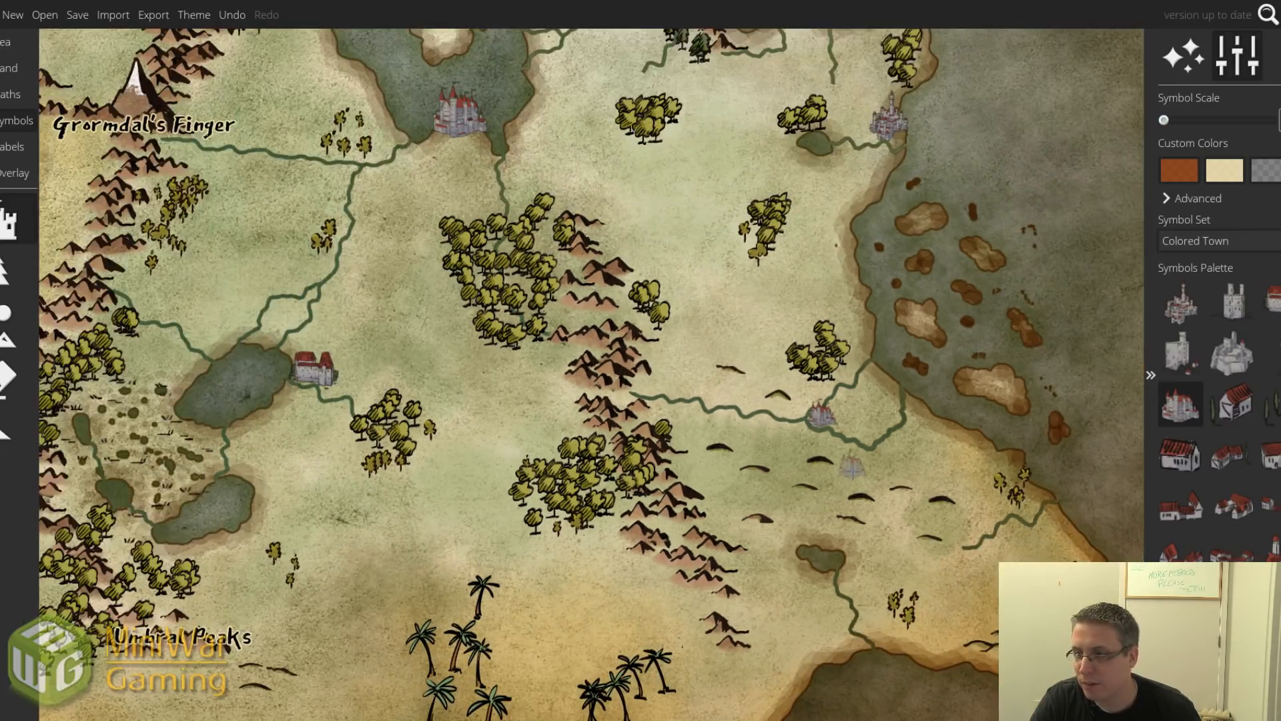
{"action": "key", "text": "ctrl+z"}
{"action": "scroll", "coordinate": [823, 415], "scroll_direction": "up", "scroll_amount": 1}
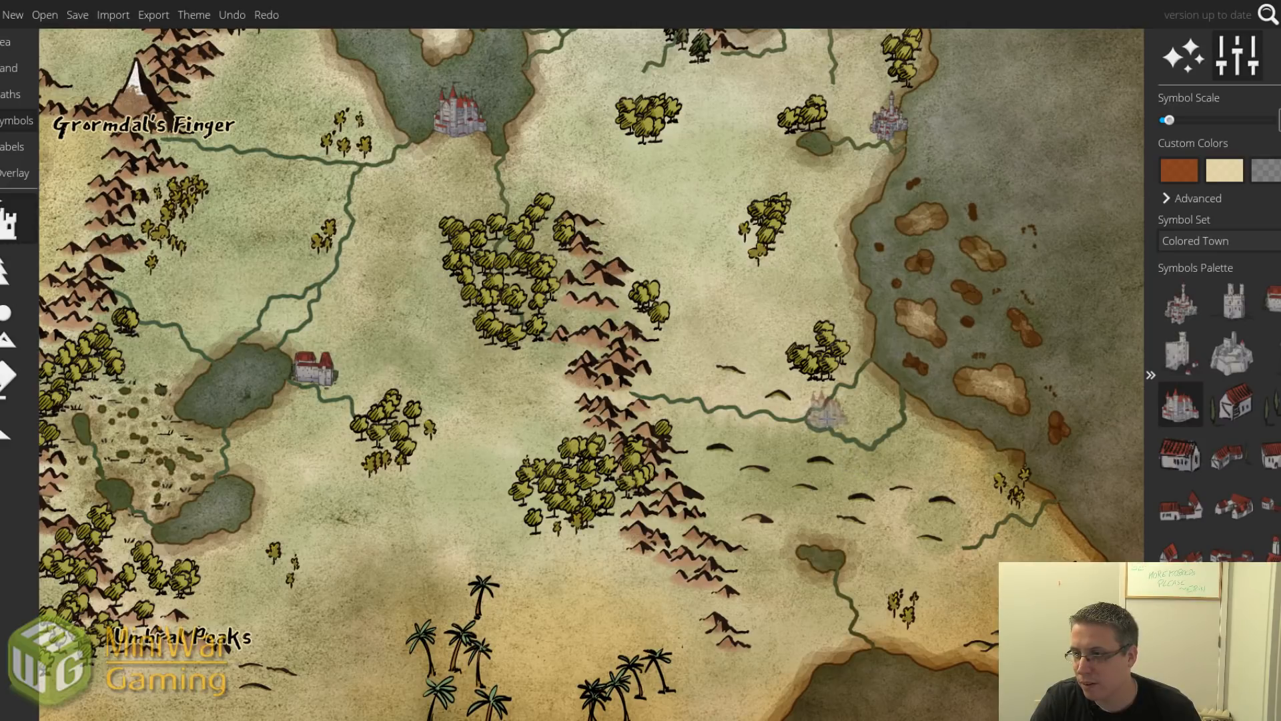
{"action": "left_click", "coordinate": [827, 415]}
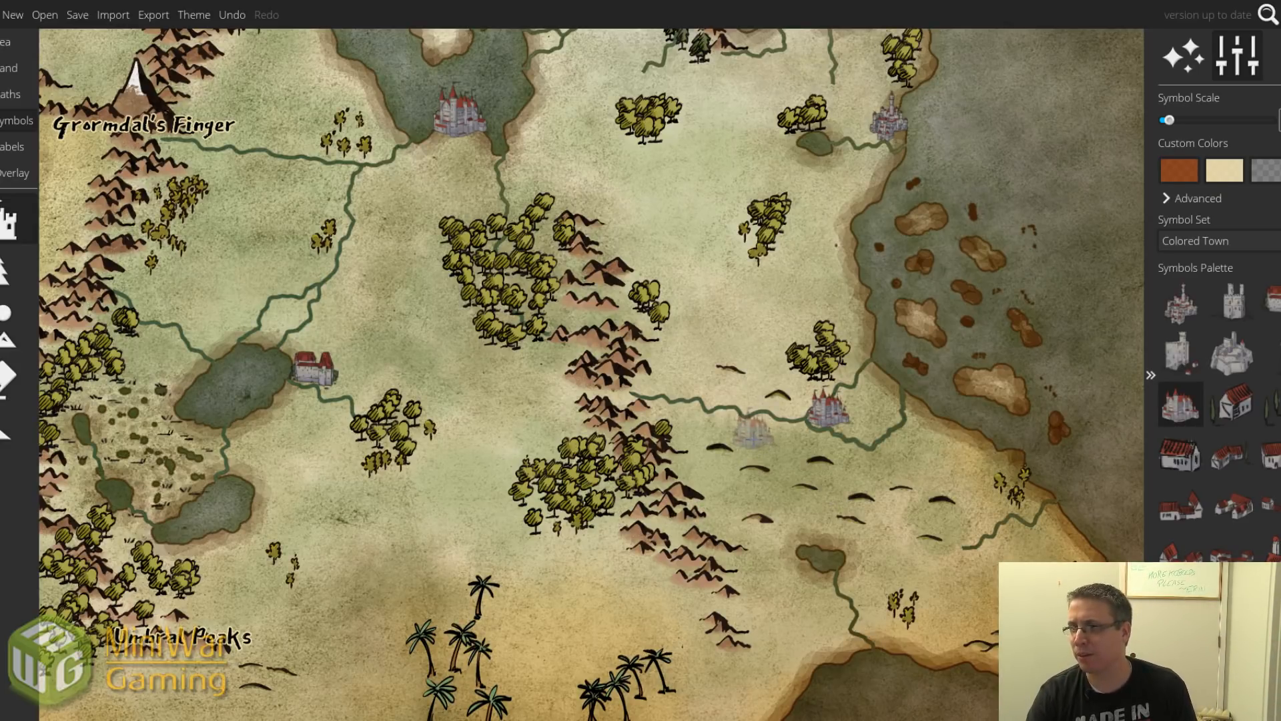
Place the first castle symbol, rescaled, in the mountains just west of the marshland near Umbral Peaks.
{"action": "left_click_drag", "start_coordinate": [367, 481], "coordinate": [564, 291]}
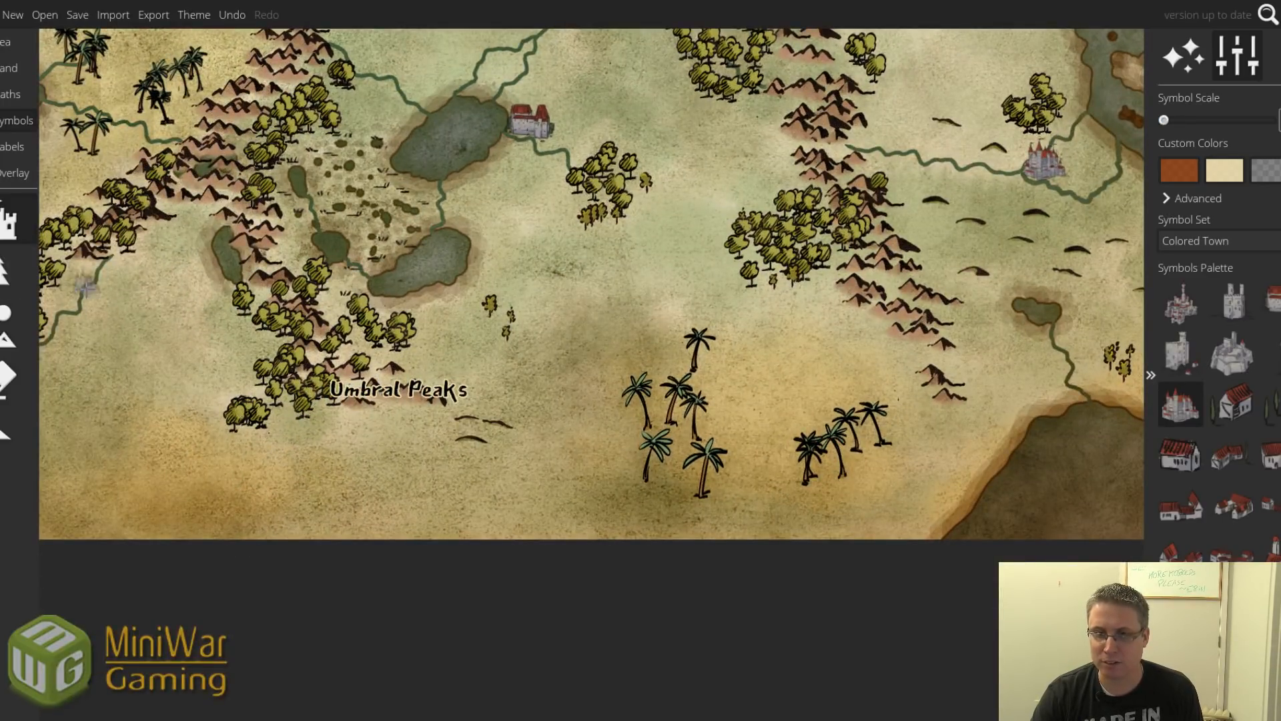
{"action": "left_click_drag", "start_coordinate": [156, 302], "coordinate": [297, 426]}
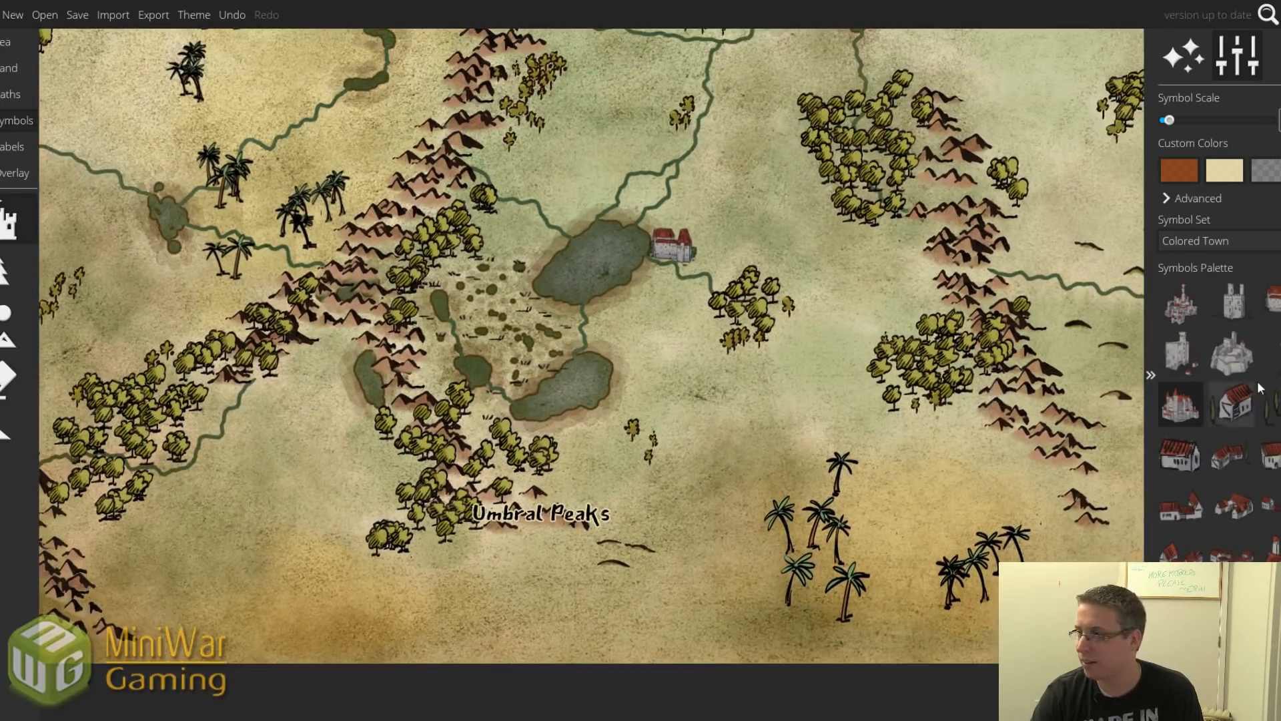
{"action": "left_click", "coordinate": [1181, 303]}
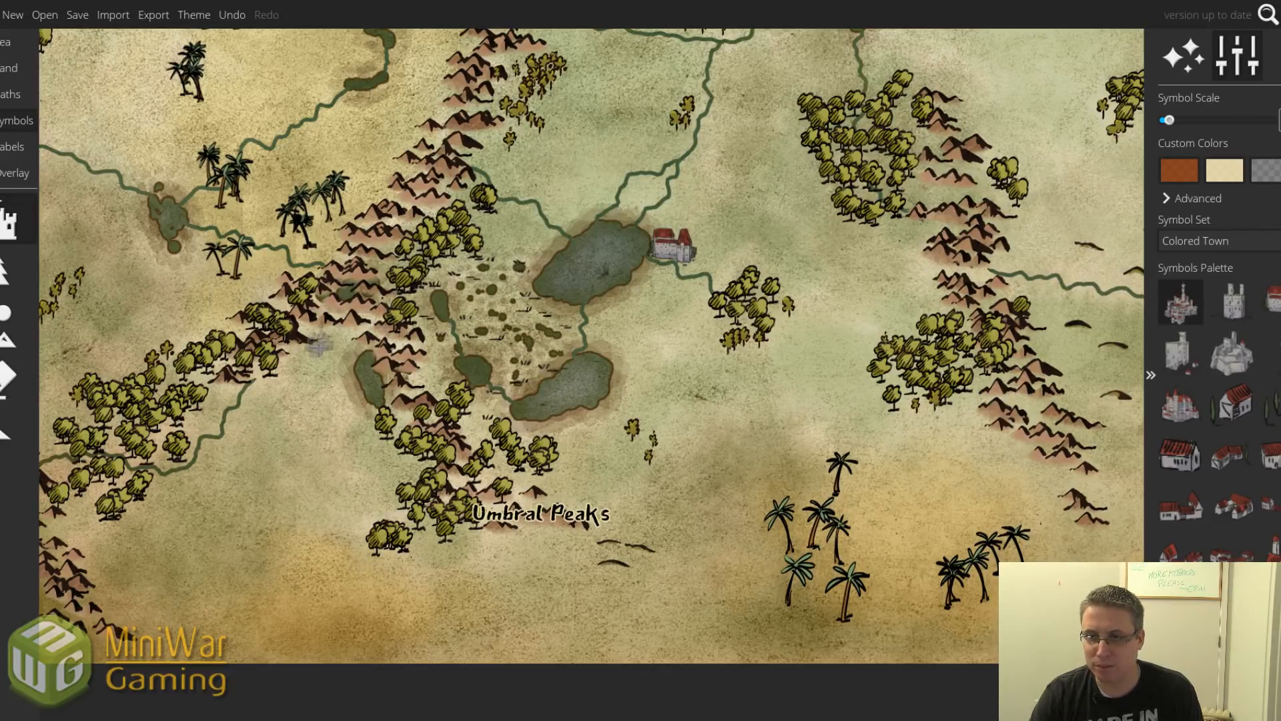
{"action": "scroll", "coordinate": [334, 343], "scroll_direction": "up", "scroll_amount": 2}
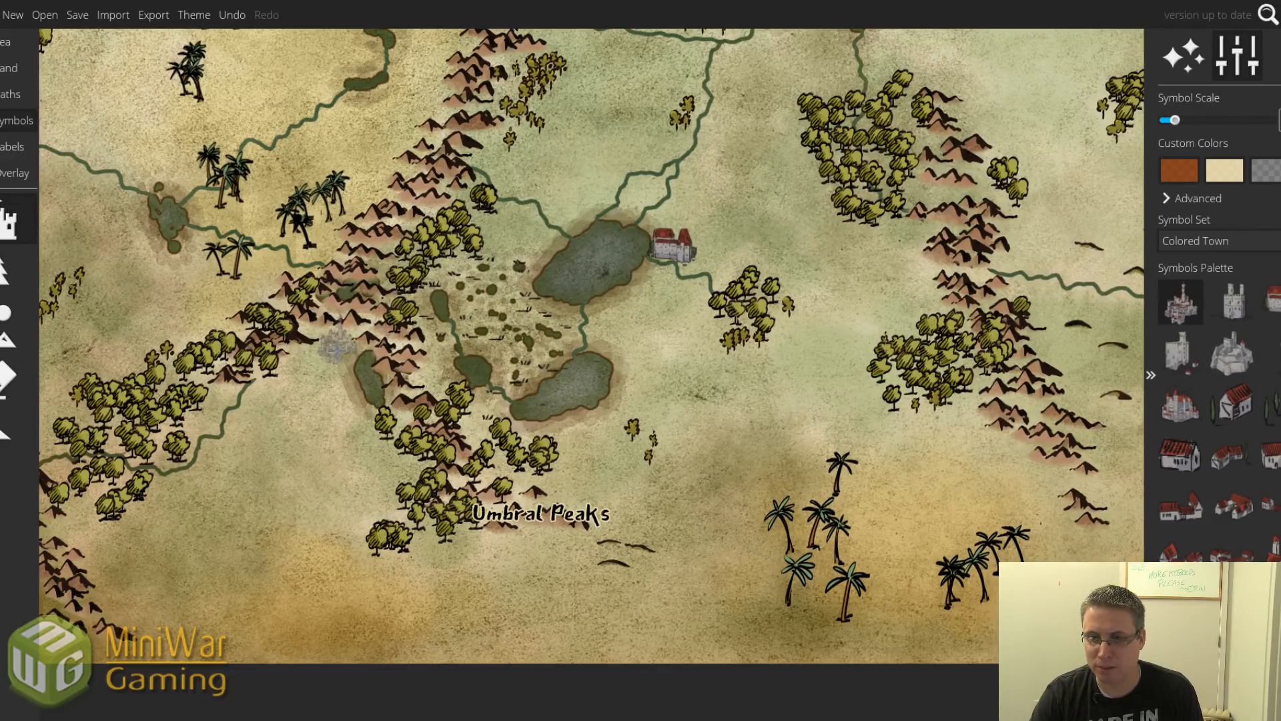
{"action": "left_click_drag", "start_coordinate": [338, 349], "coordinate": [343, 333]}
{"action": "scroll", "coordinate": [343, 332], "scroll_direction": "up", "scroll_amount": 4}
{"action": "scroll", "coordinate": [343, 332], "scroll_direction": "down", "scroll_amount": 3}
{"action": "scroll", "coordinate": [343, 330], "scroll_direction": "down", "scroll_amount": 1}
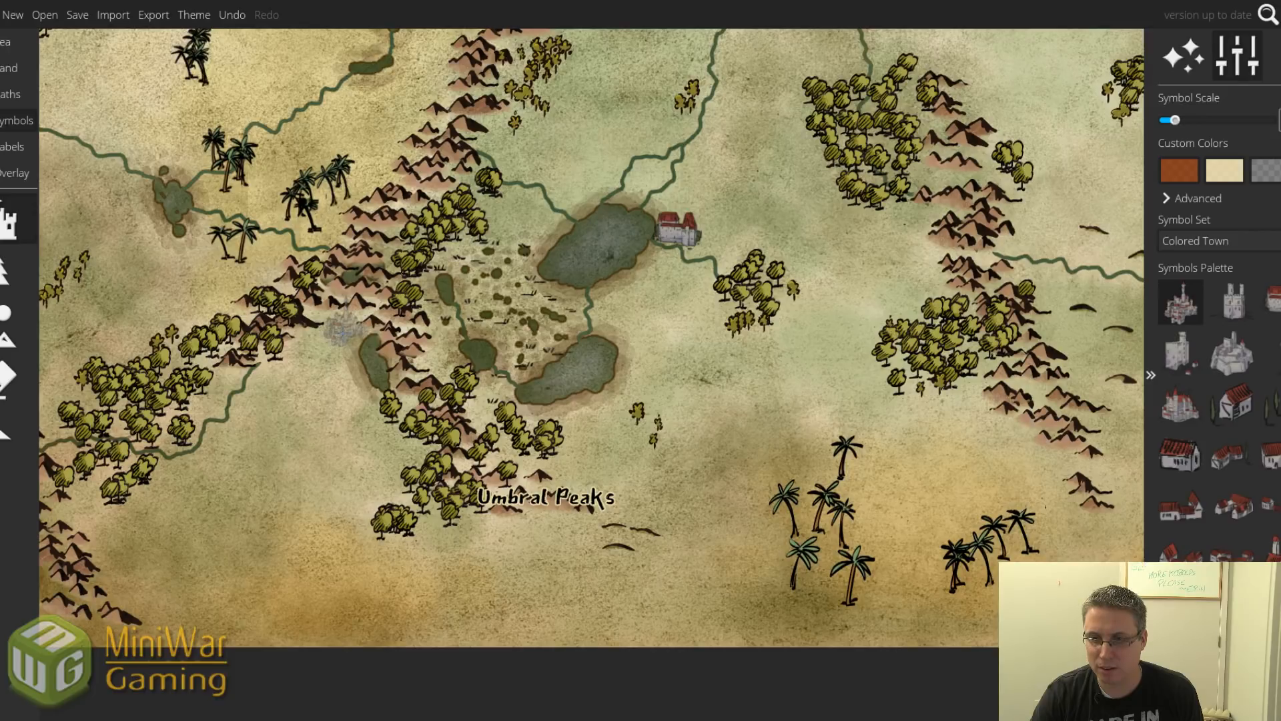
{"action": "scroll", "coordinate": [343, 331], "scroll_direction": "up", "scroll_amount": 5}
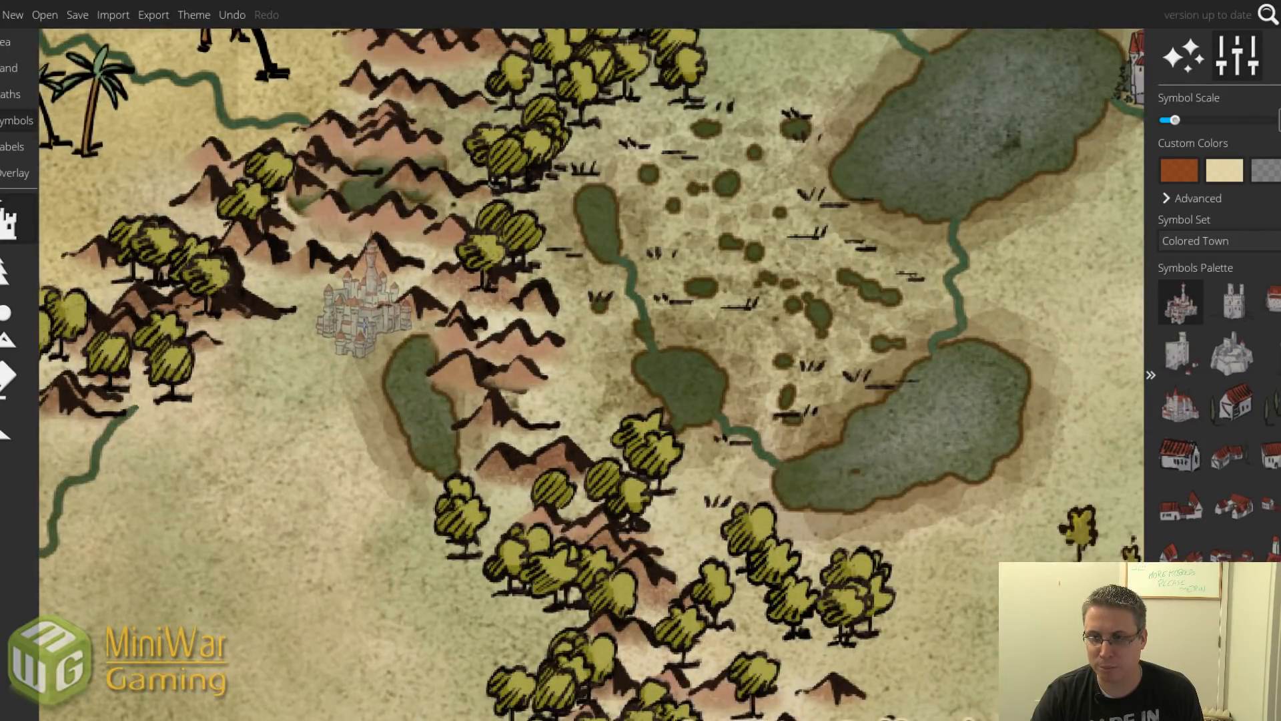
{"action": "left_click", "coordinate": [364, 303]}
{"action": "scroll", "coordinate": [366, 367], "scroll_direction": "down", "scroll_amount": 3}
{"action": "scroll", "coordinate": [366, 394], "scroll_direction": "down", "scroll_amount": 4}
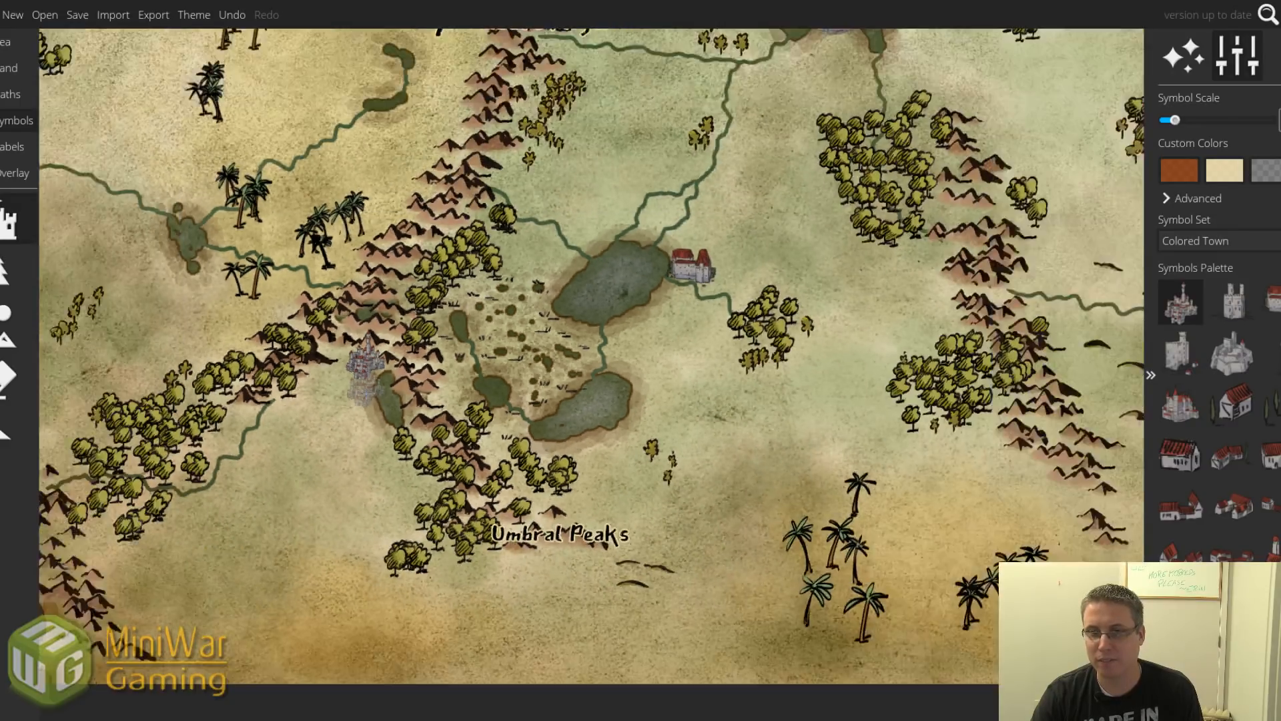
{"action": "left_click_drag", "start_coordinate": [411, 415], "coordinate": [342, 472]}
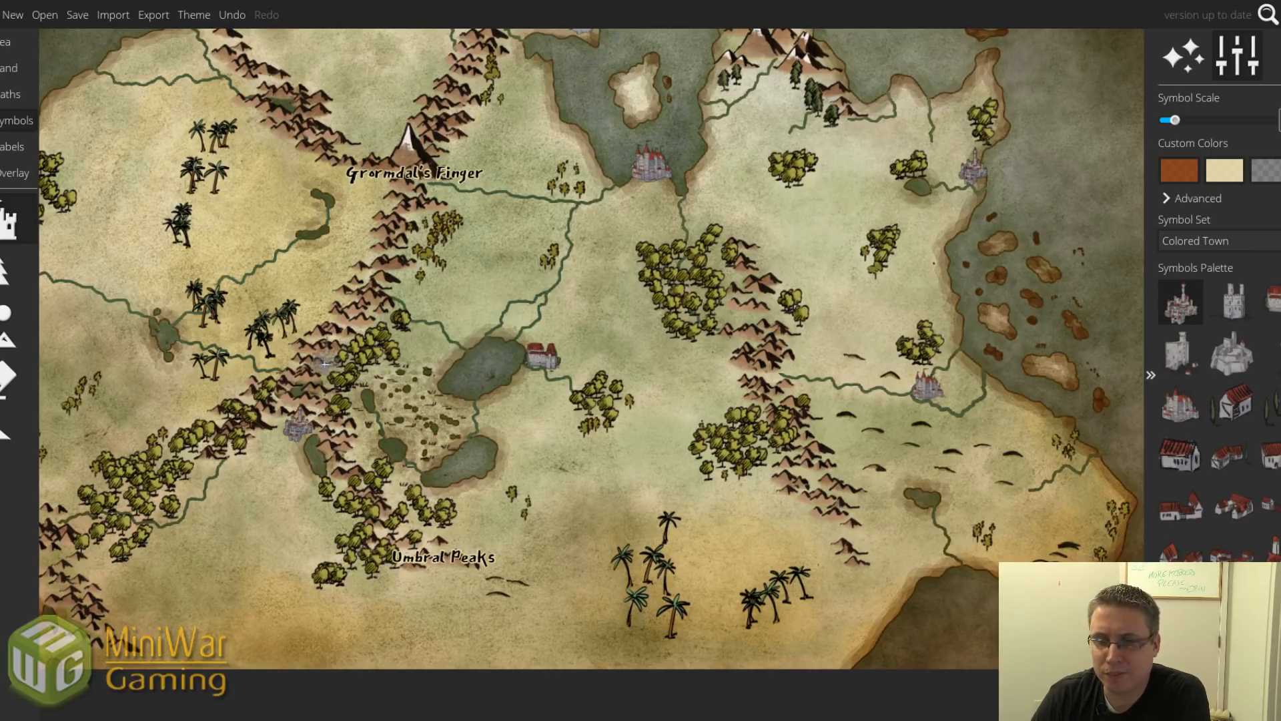
Place an enlarged grey tower beside the small pond west of Grormdal's Finger.
{"action": "left_click_drag", "start_coordinate": [282, 288], "coordinate": [403, 365]}
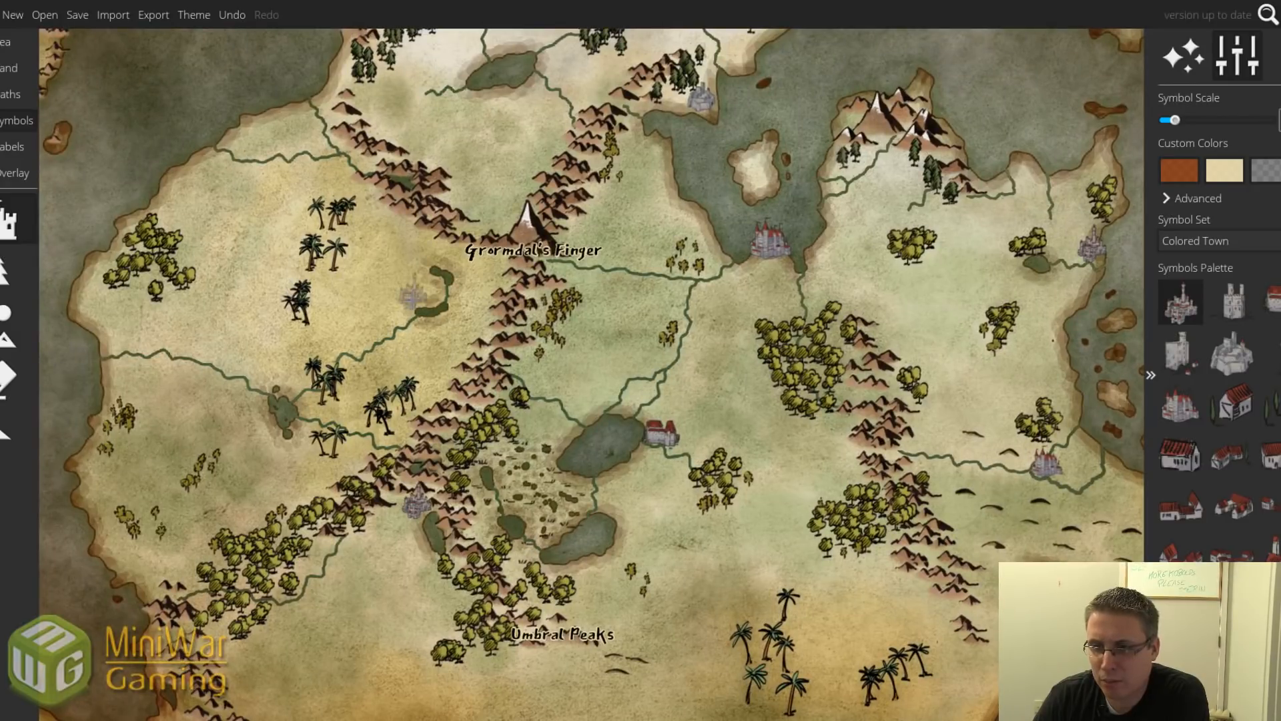
{"action": "left_click", "coordinate": [1234, 305]}
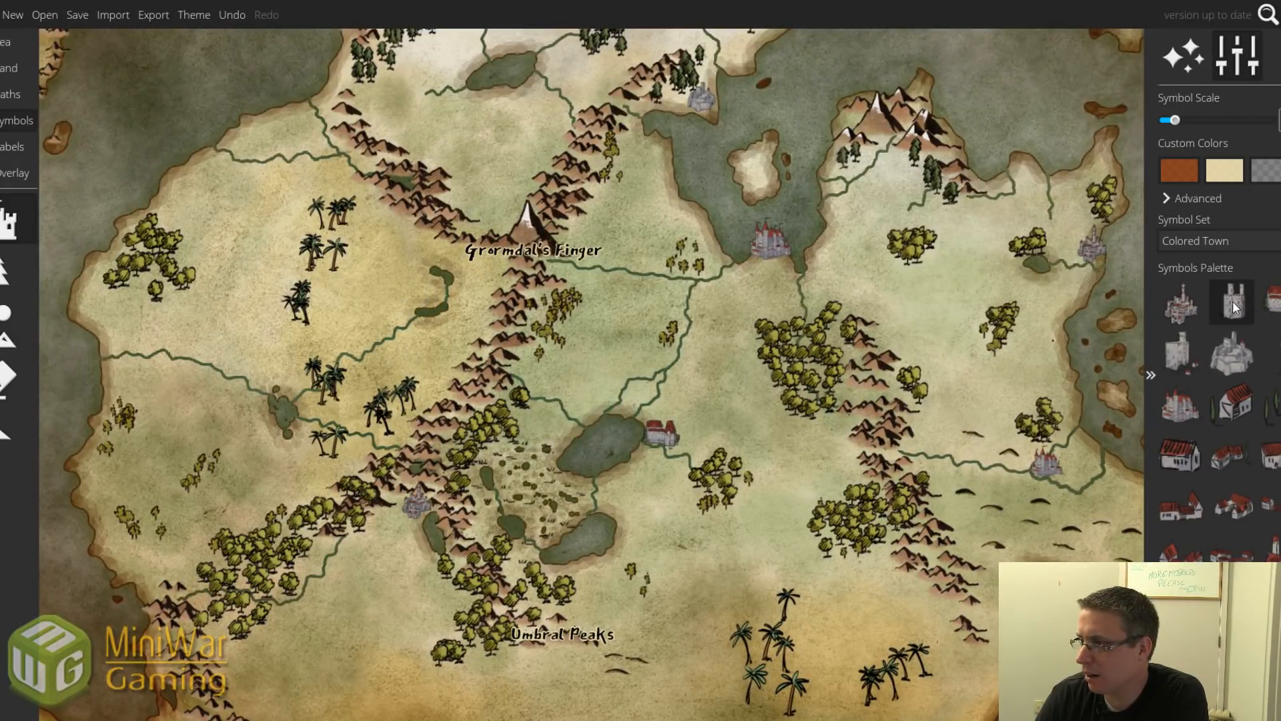
{"action": "scroll", "coordinate": [434, 292], "scroll_direction": "up", "scroll_amount": 2}
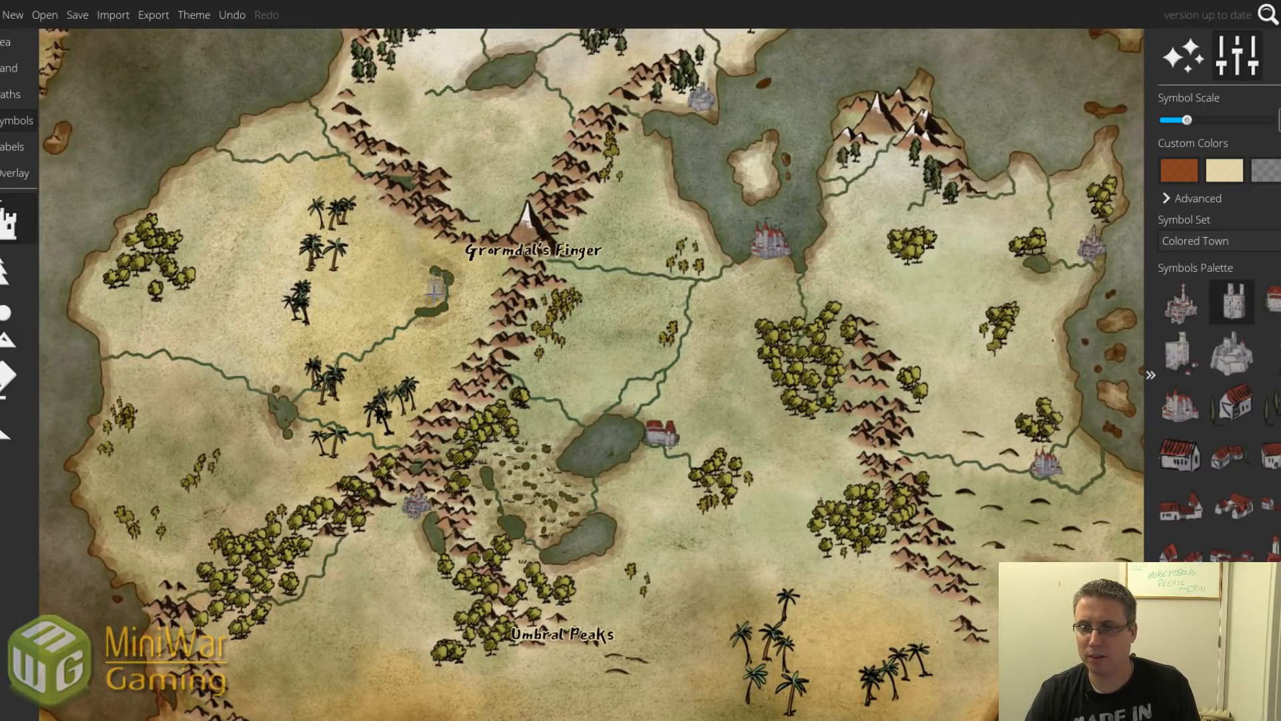
{"action": "scroll", "coordinate": [433, 287], "scroll_direction": "up", "scroll_amount": 1}
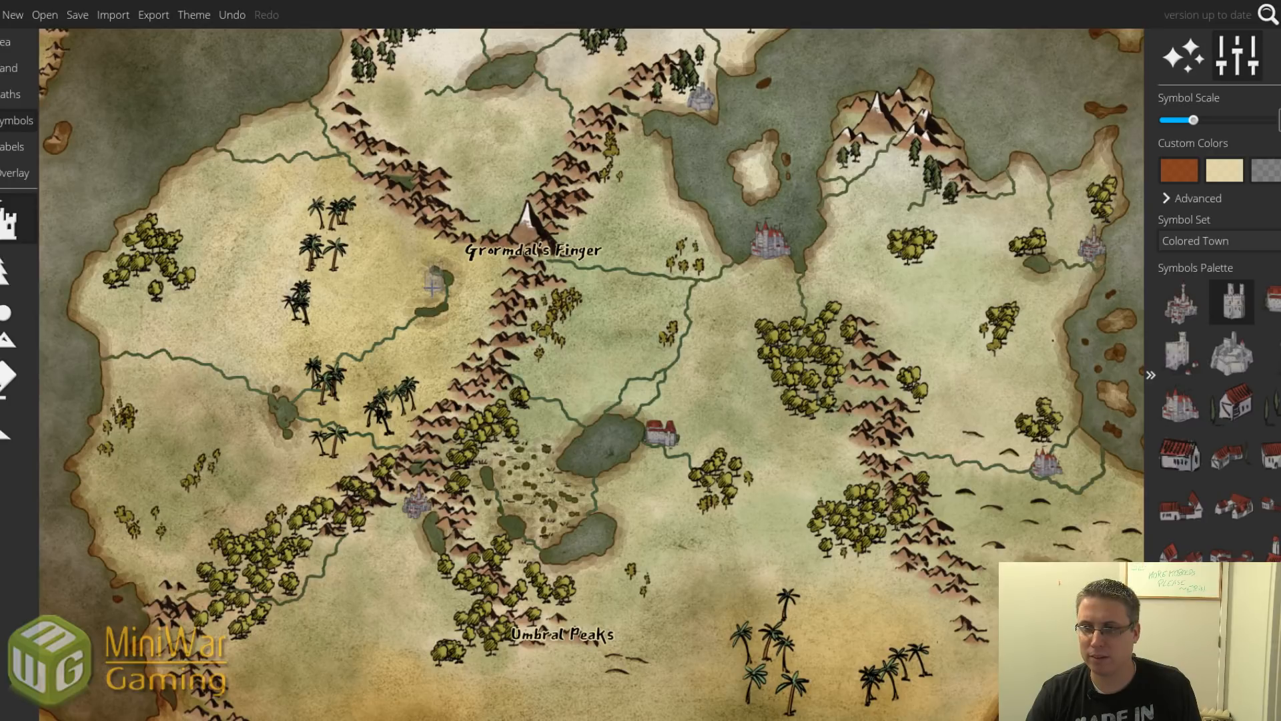
{"action": "left_click", "coordinate": [432, 286]}
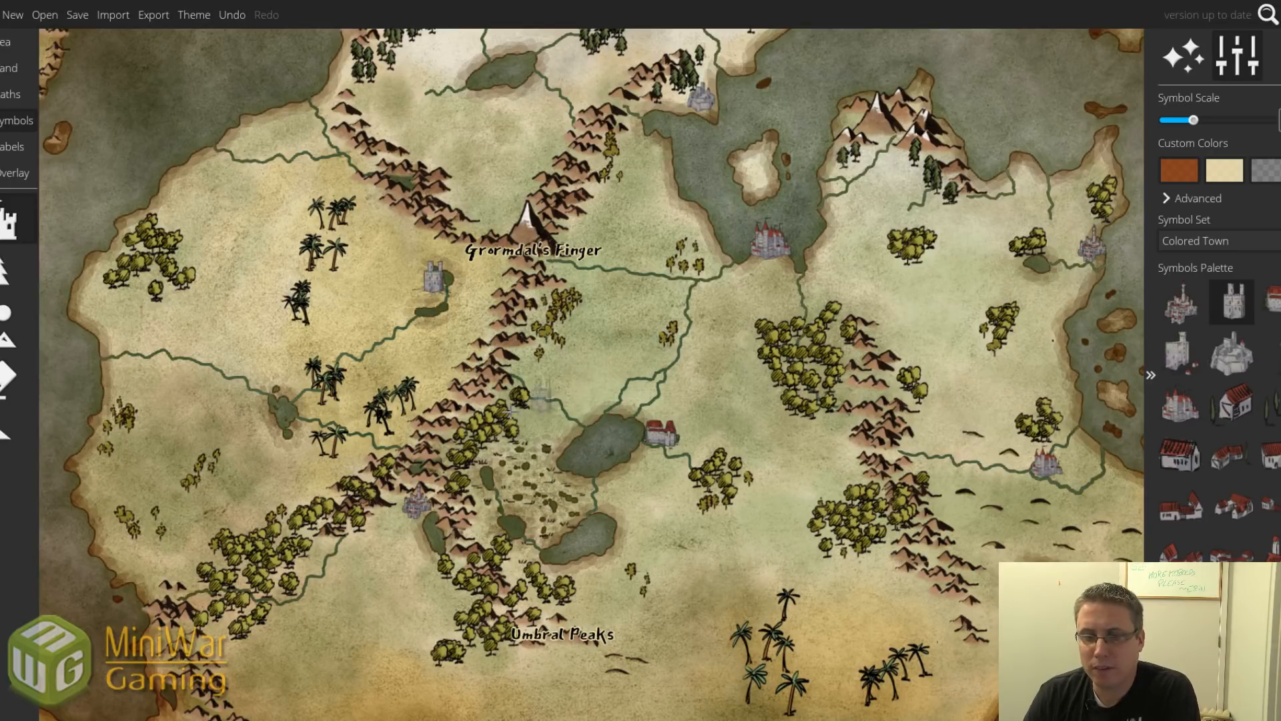
{"action": "left_click_drag", "start_coordinate": [616, 342], "coordinate": [653, 451]}
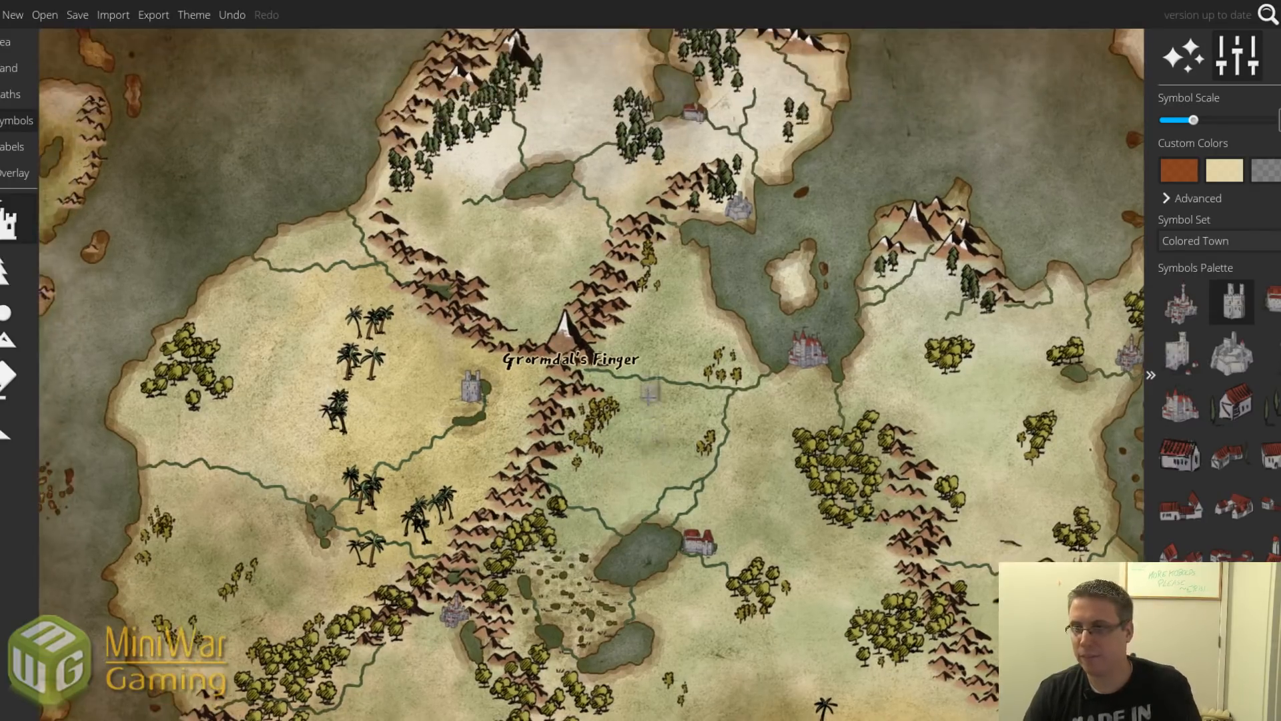
{"action": "scroll", "coordinate": [651, 400], "scroll_direction": "down", "scroll_amount": 1}
{"action": "left_click_drag", "start_coordinate": [712, 262], "coordinate": [664, 354]}
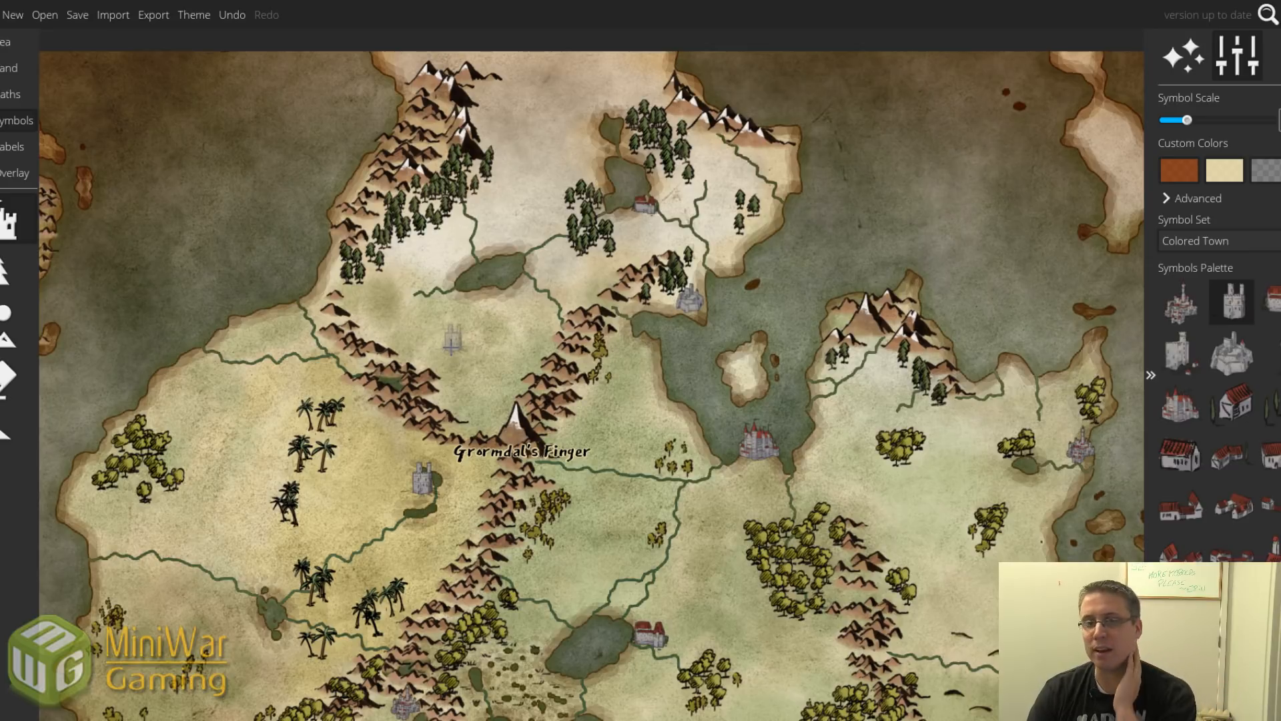
Place a 'No Man's Land' label in the northern valley above Grormdal's Finger.
{"action": "left_click", "coordinate": [12, 151]}
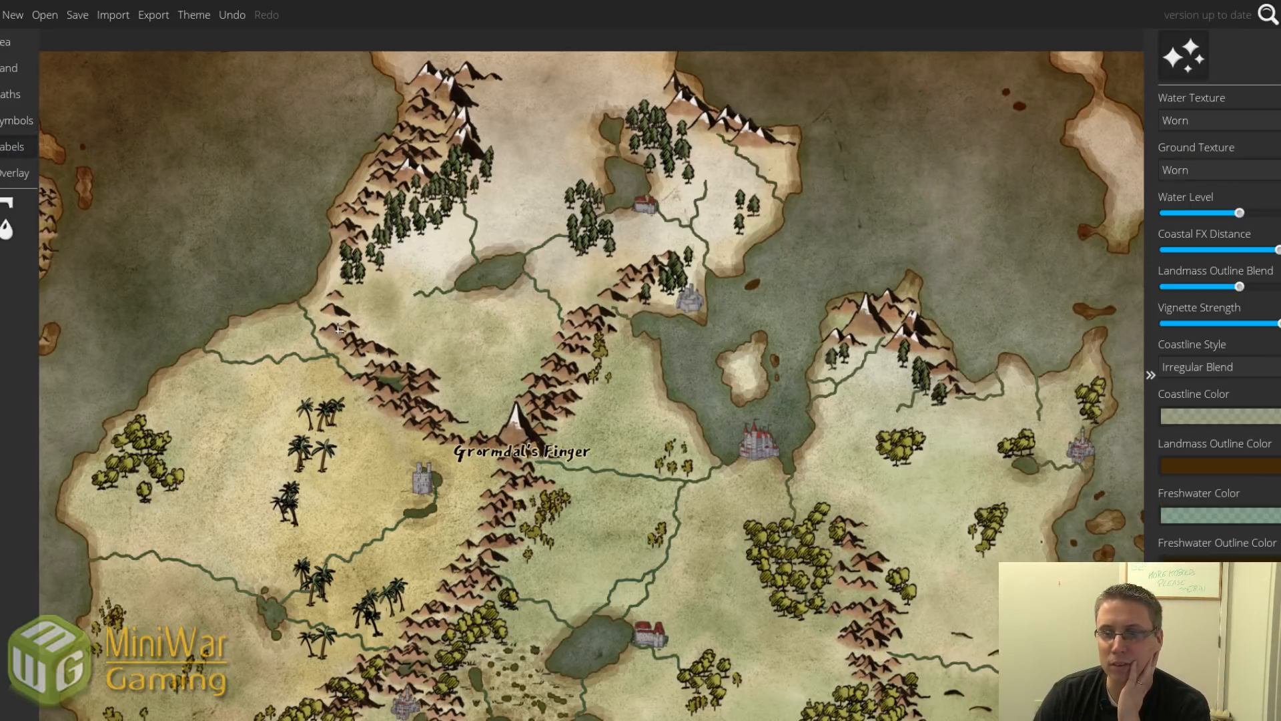
{"action": "left_click", "coordinate": [9, 218]}
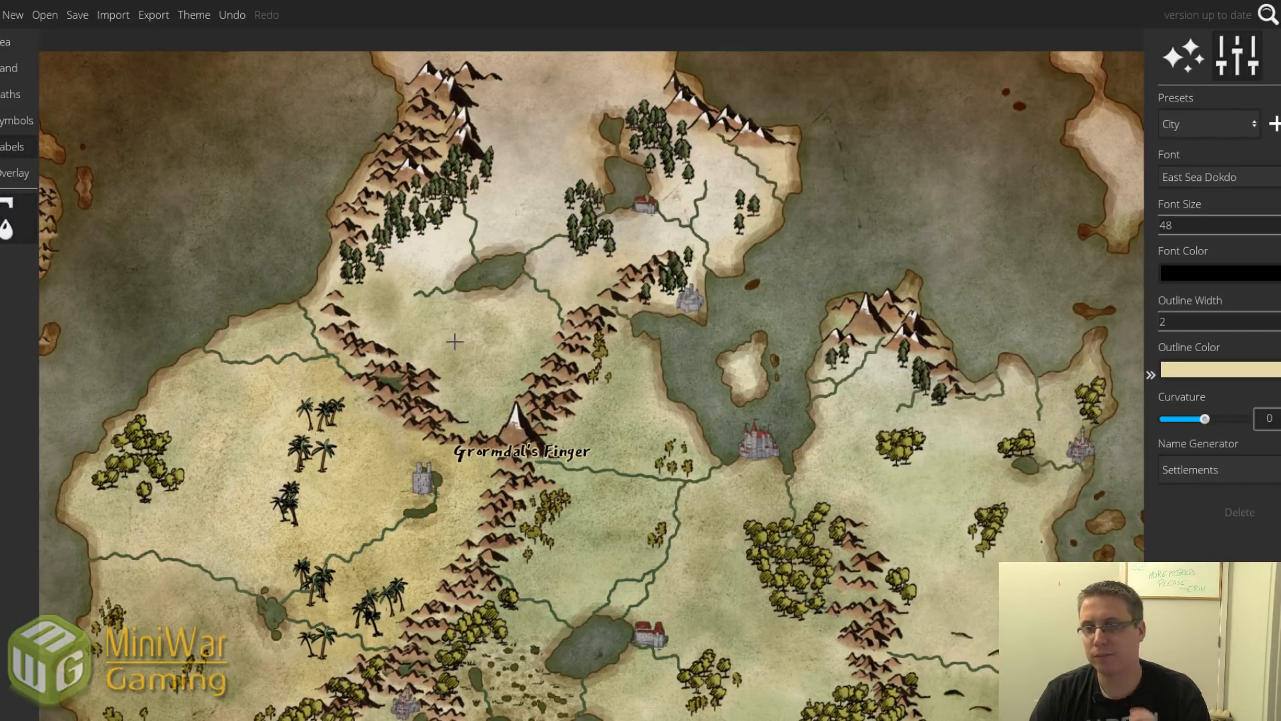
{"action": "left_click", "coordinate": [454, 342]}
{"action": "type", "text": "No Man's Land"}
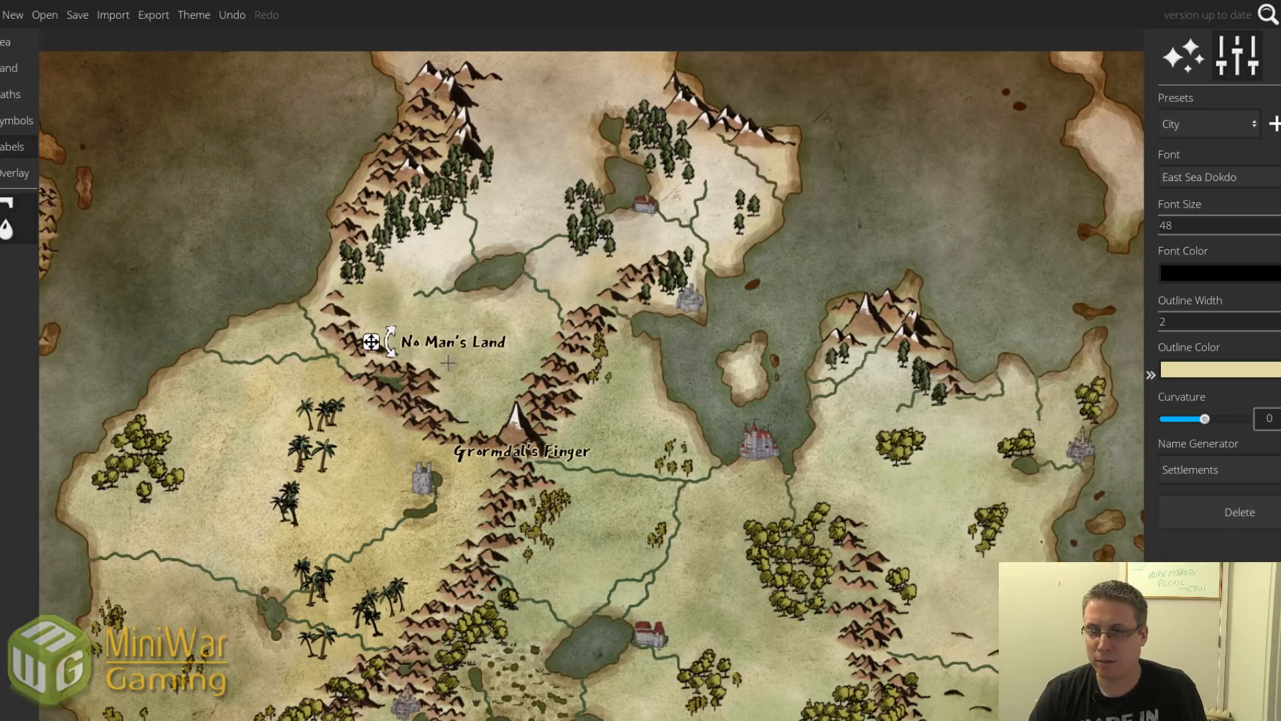
{"action": "left_click_drag", "start_coordinate": [376, 344], "coordinate": [407, 350]}
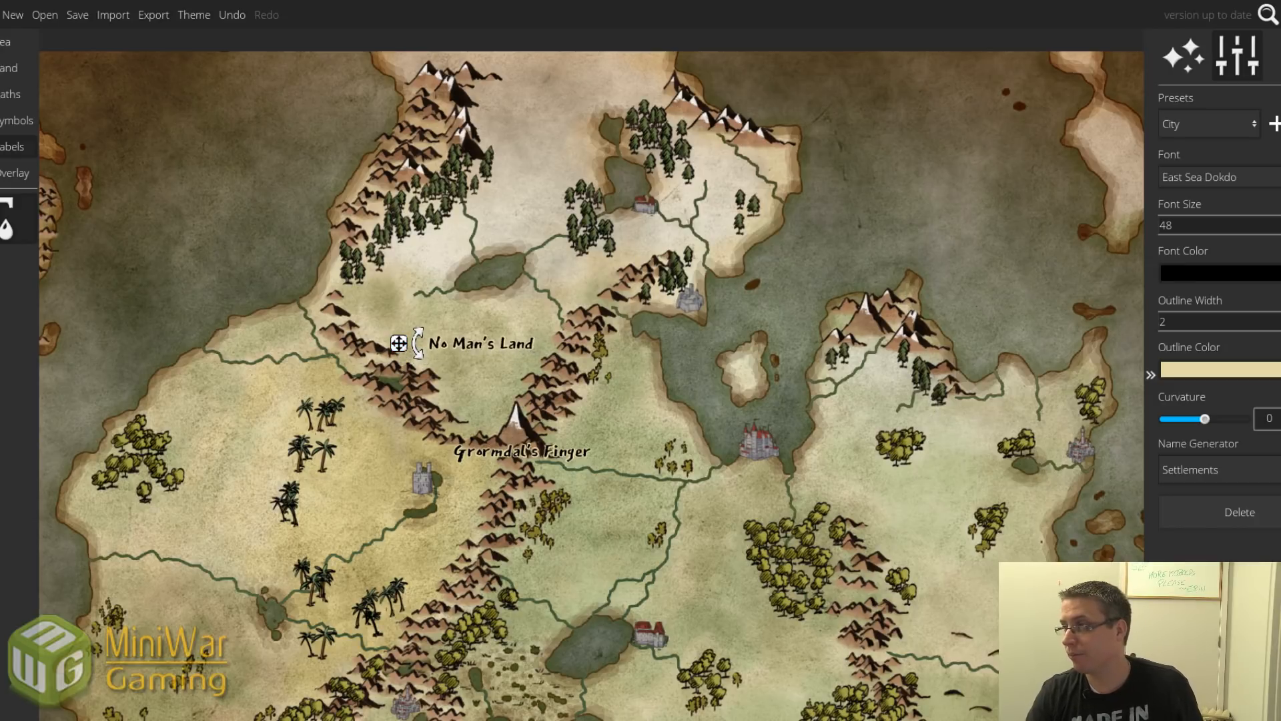
Return the No Man's Land label's font size to 48 and recentre the map.
{"action": "left_click", "coordinate": [1280, 229]}
{"action": "left_click", "coordinate": [1280, 229]}
{"action": "left_click", "coordinate": [1280, 228]}
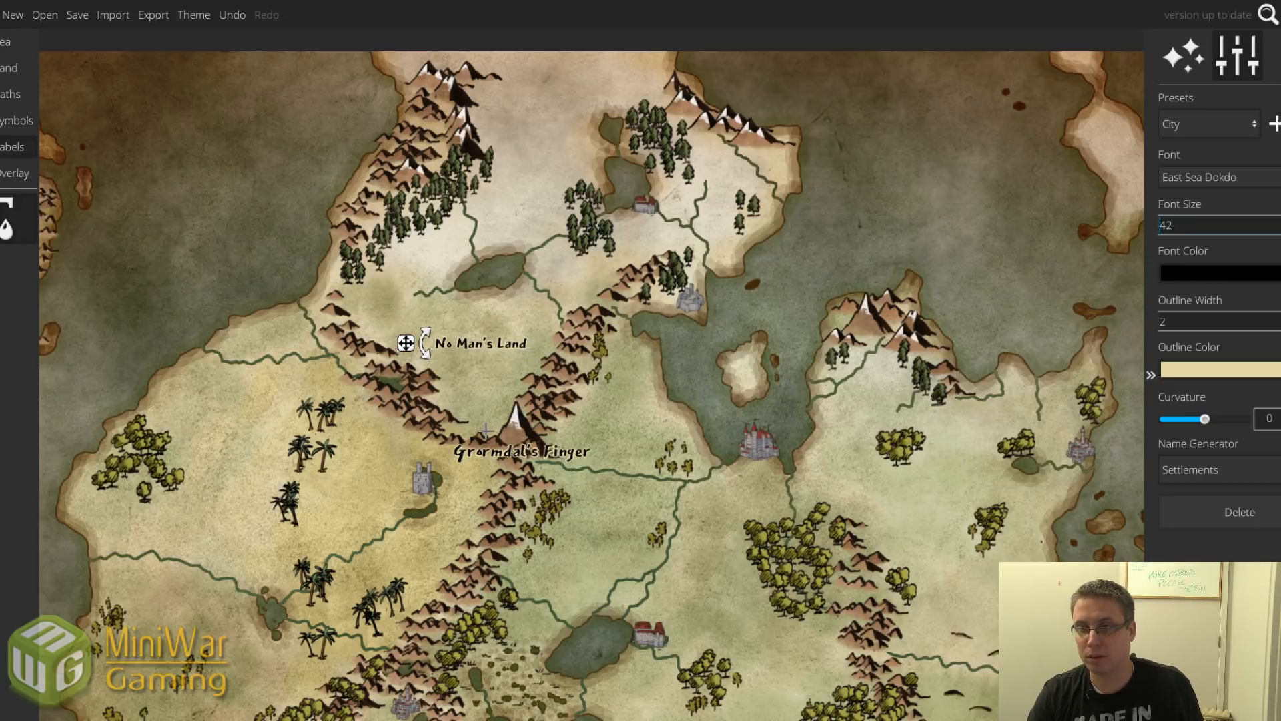
{"action": "scroll", "coordinate": [696, 422], "scroll_direction": "down", "scroll_amount": 2}
{"action": "left_click_drag", "start_coordinate": [679, 476], "coordinate": [606, 396]}
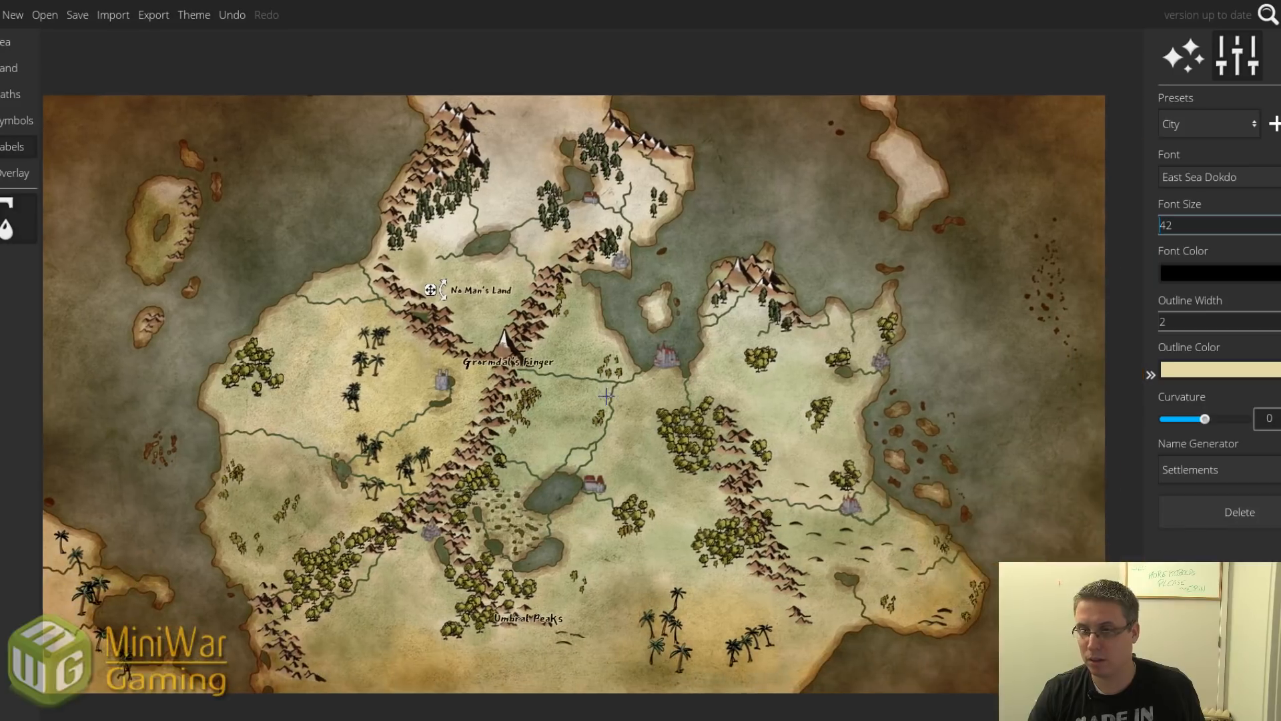
{"action": "left_click", "coordinate": [1280, 222]}
{"action": "left_click", "coordinate": [1280, 221]}
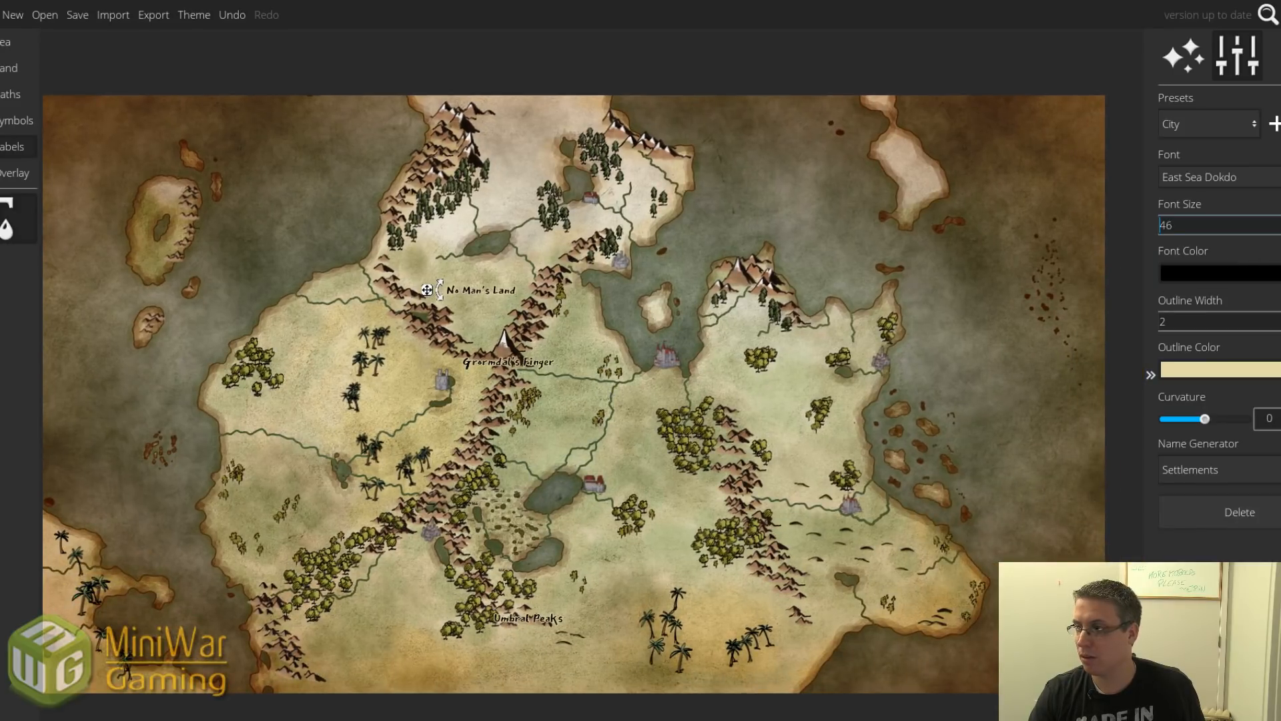
{"action": "left_click", "coordinate": [1280, 221]}
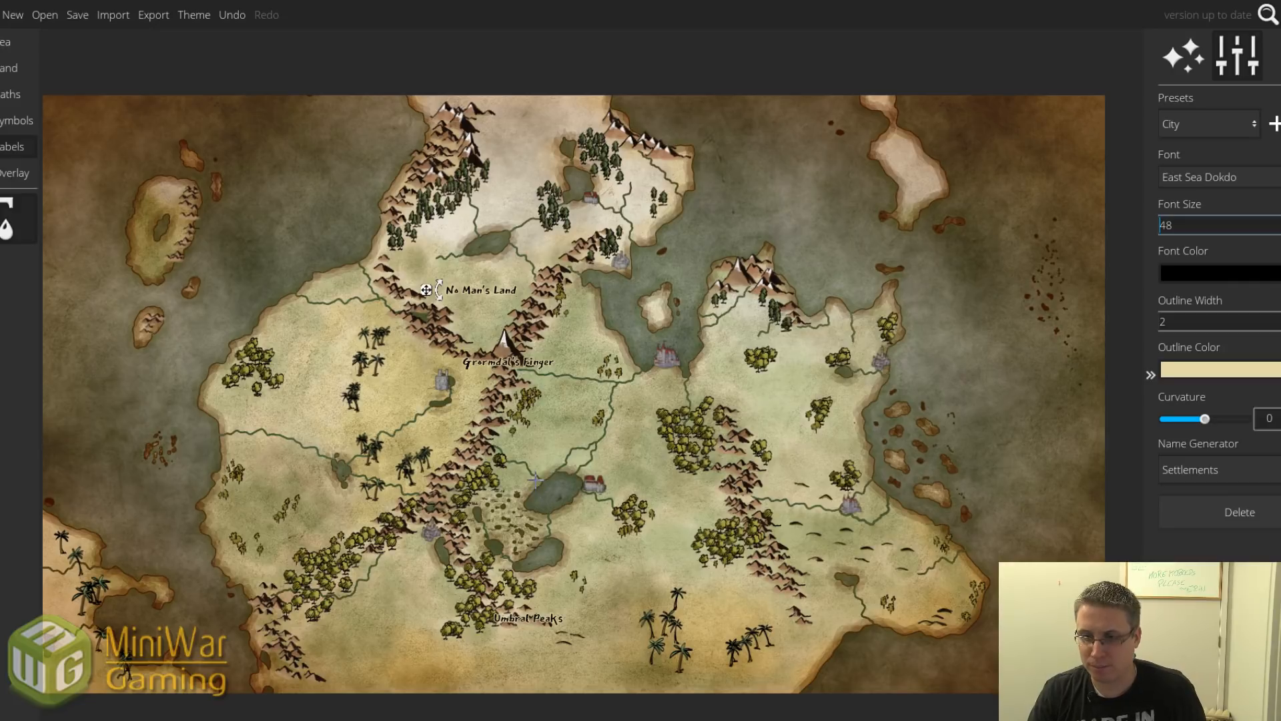
{"action": "left_click_drag", "start_coordinate": [540, 475], "coordinate": [584, 431]}
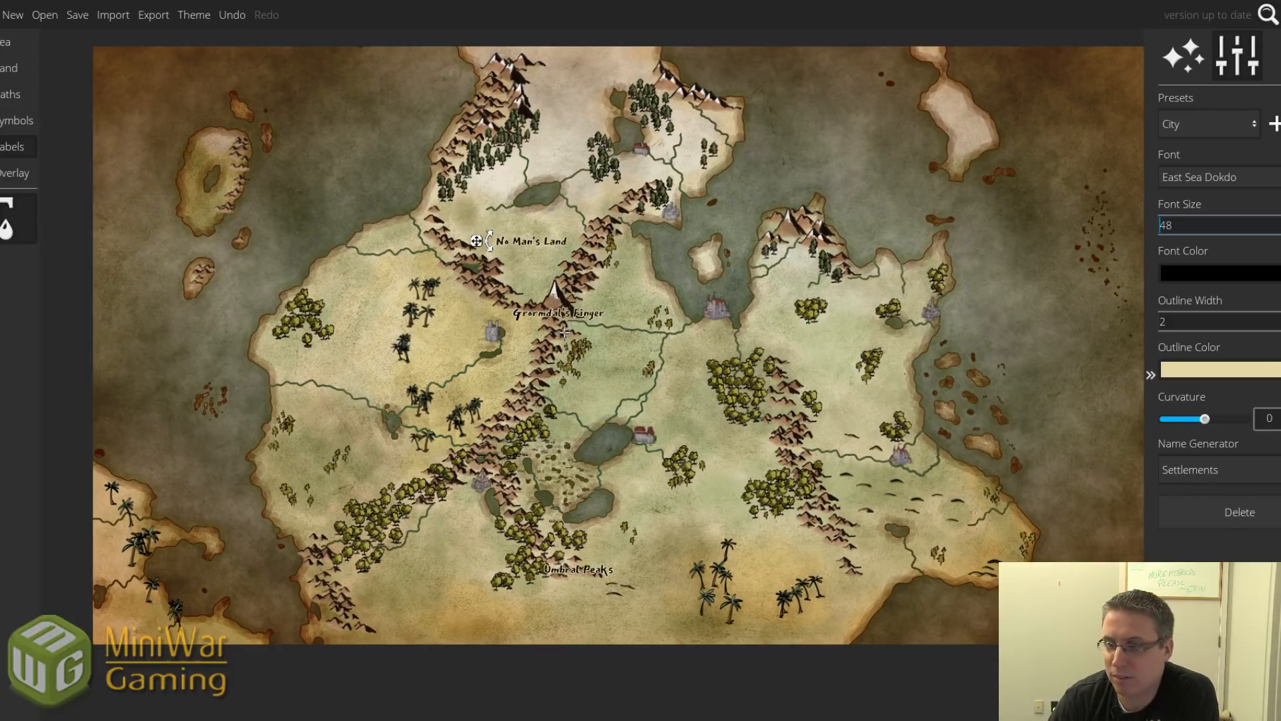
{"action": "left_click_drag", "start_coordinate": [658, 140], "coordinate": [626, 198]}
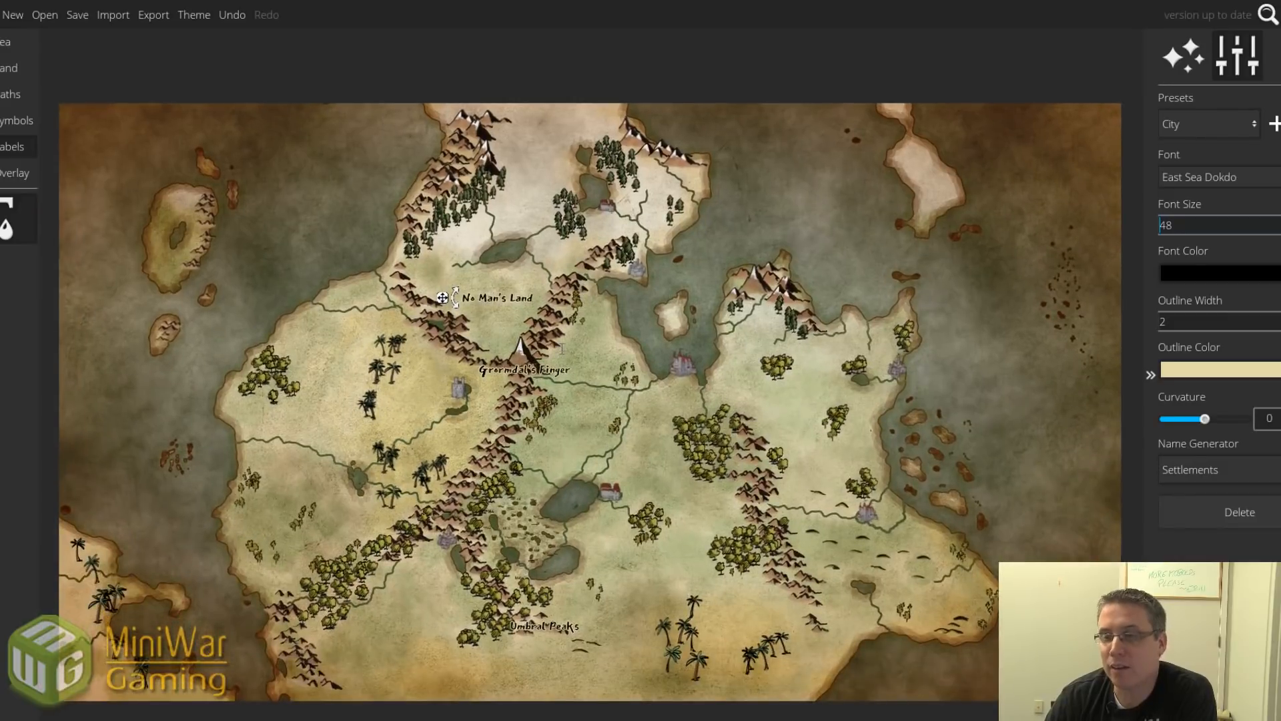
{"action": "scroll", "coordinate": [546, 364], "scroll_direction": "up", "scroll_amount": 5}
{"action": "scroll", "coordinate": [546, 364], "scroll_direction": "up", "scroll_amount": 1}
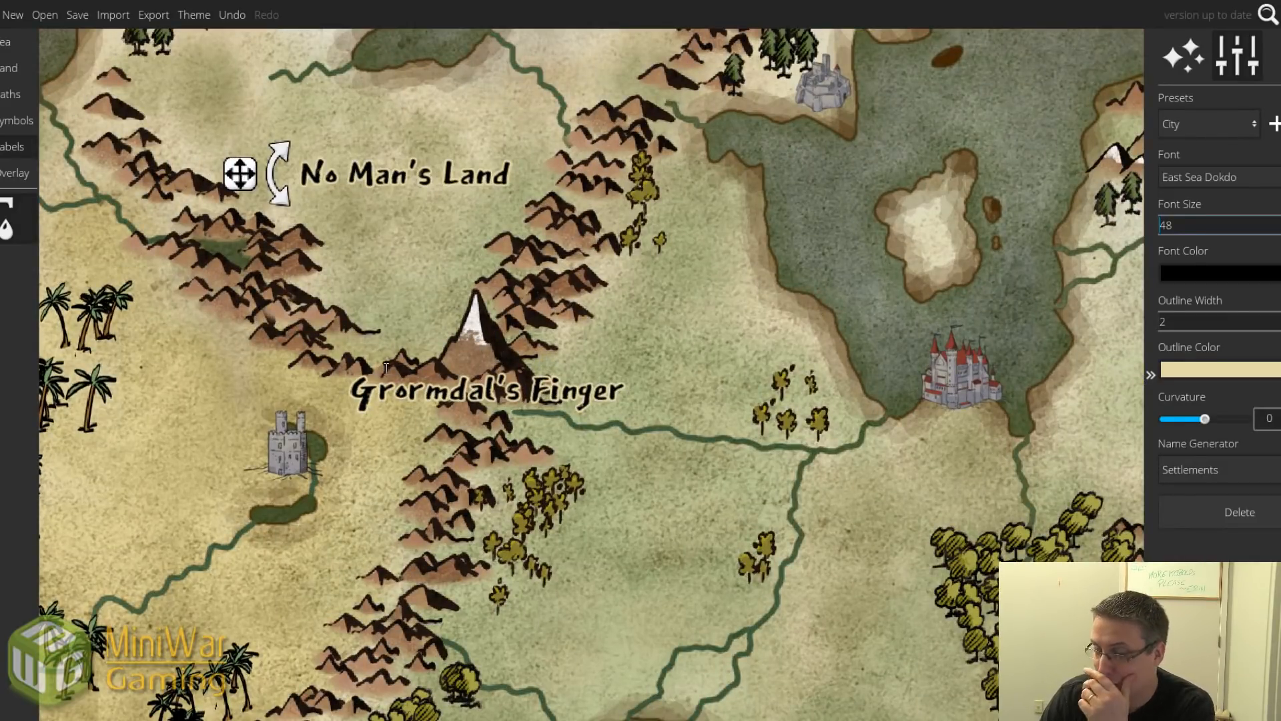
{"action": "left_click", "coordinate": [16, 120]}
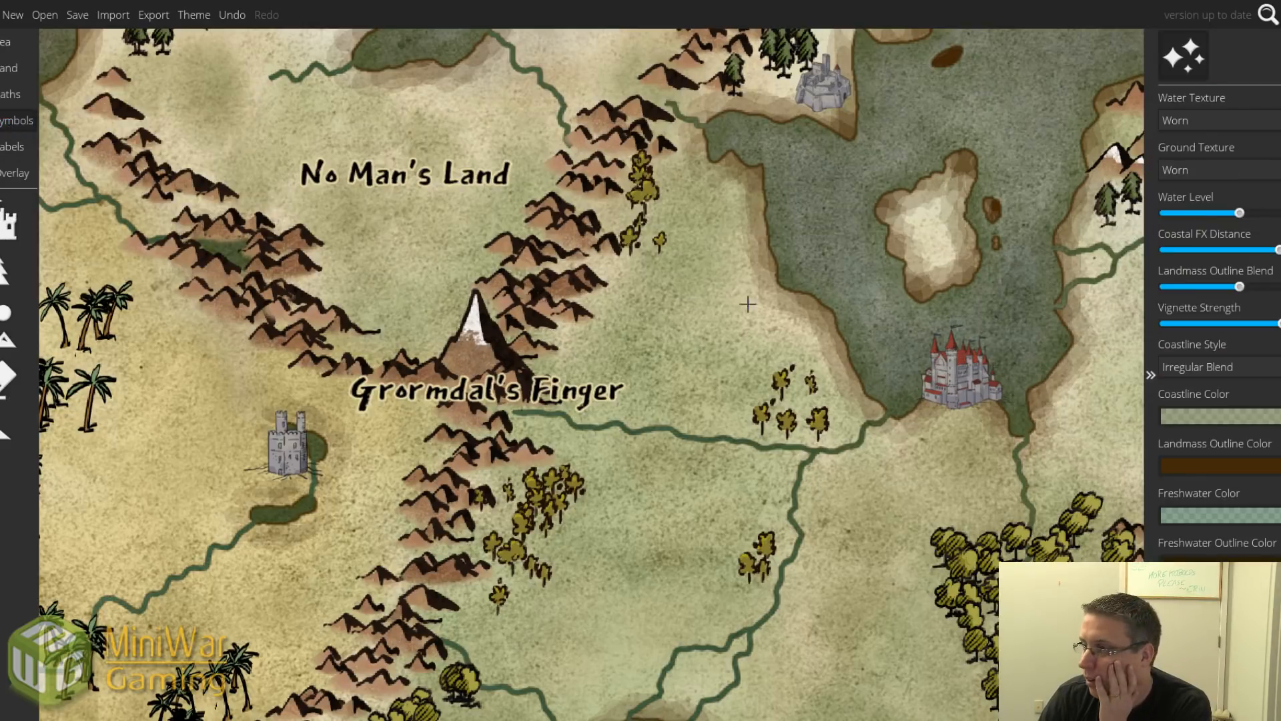
Move the grey tower beside Grormdal's Finger's peak and place a Colored Town castle at the western lakeside spot.
{"action": "left_click", "coordinate": [9, 224]}
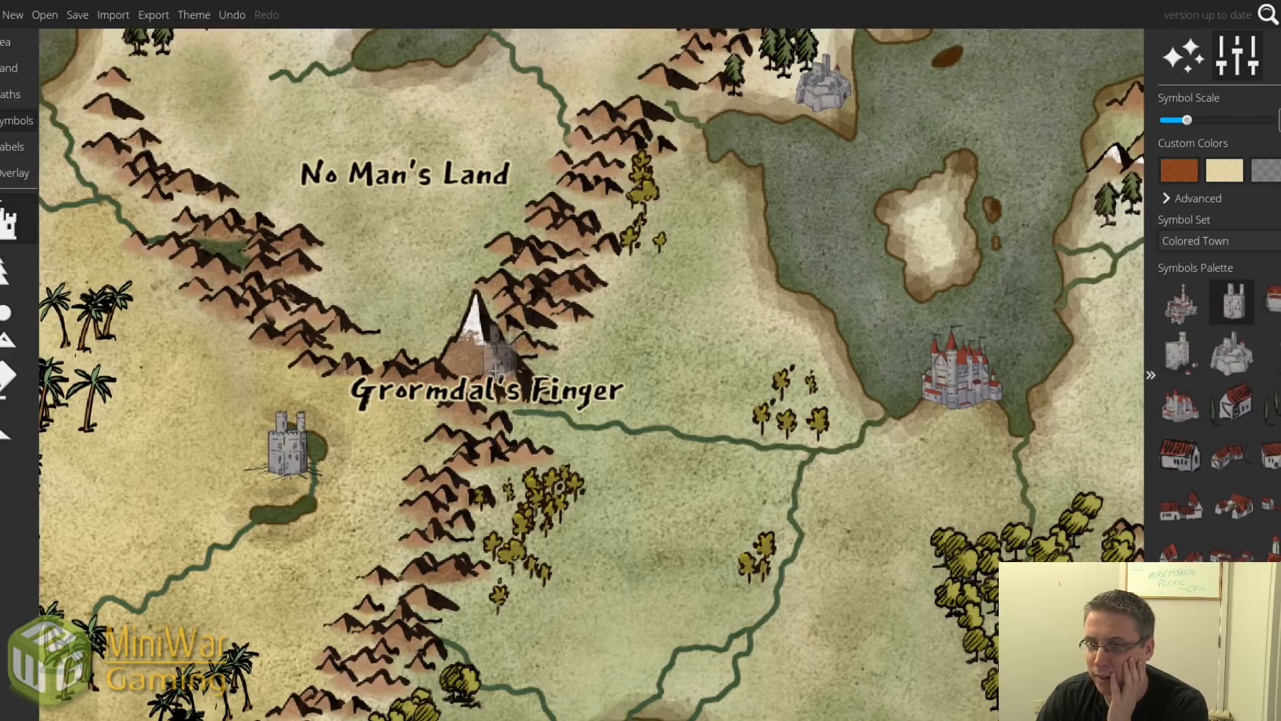
{"action": "left_click_drag", "start_coordinate": [291, 466], "coordinate": [518, 369]}
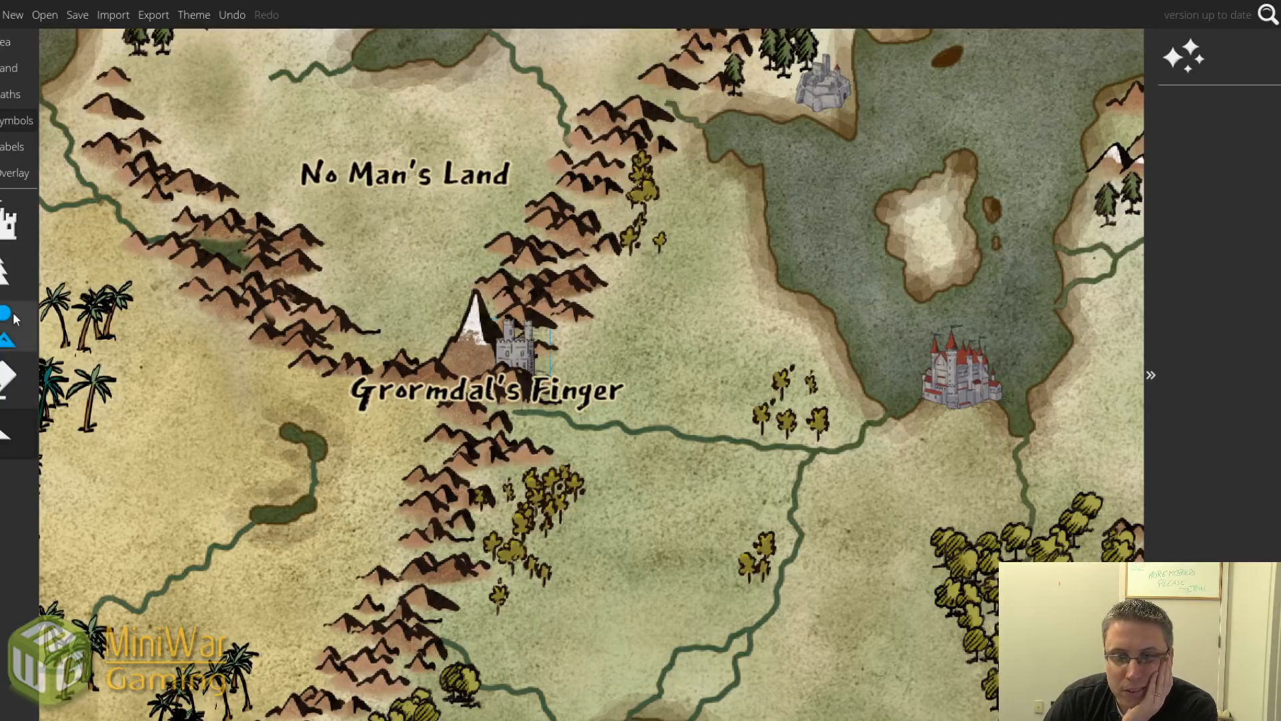
{"action": "left_click", "coordinate": [8, 223]}
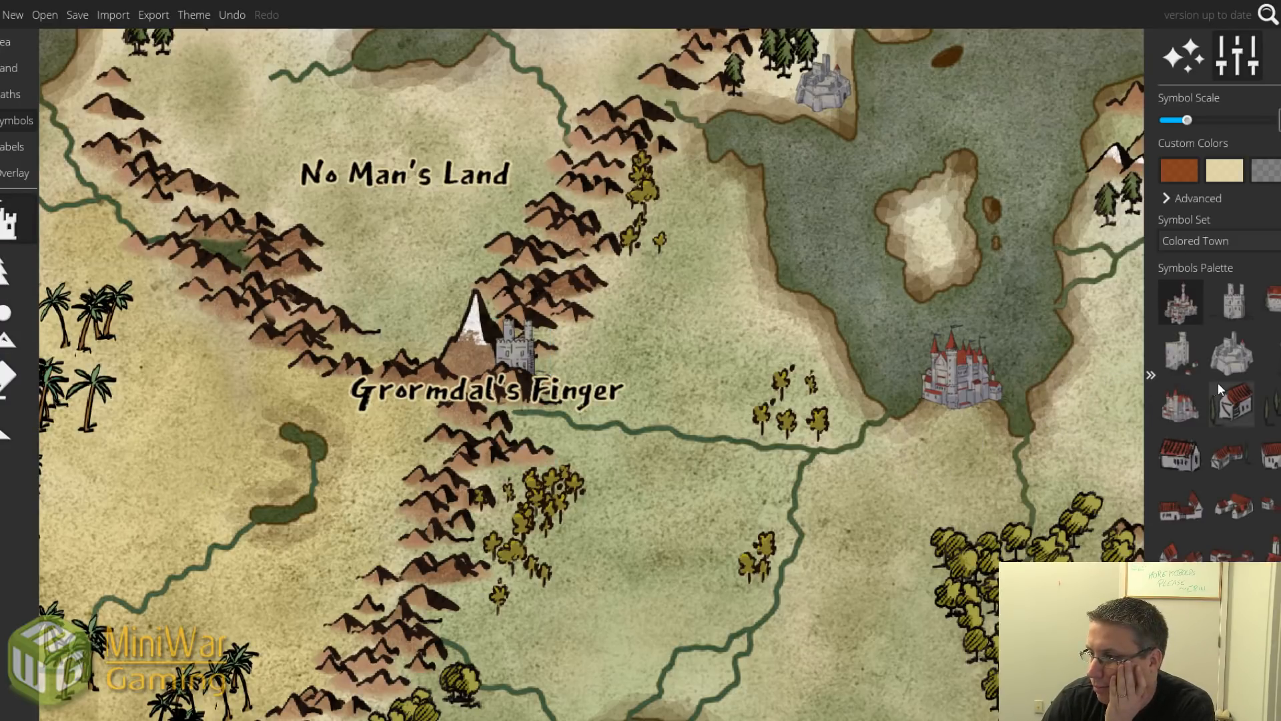
{"action": "scroll", "coordinate": [280, 454], "scroll_direction": "down", "scroll_amount": 3}
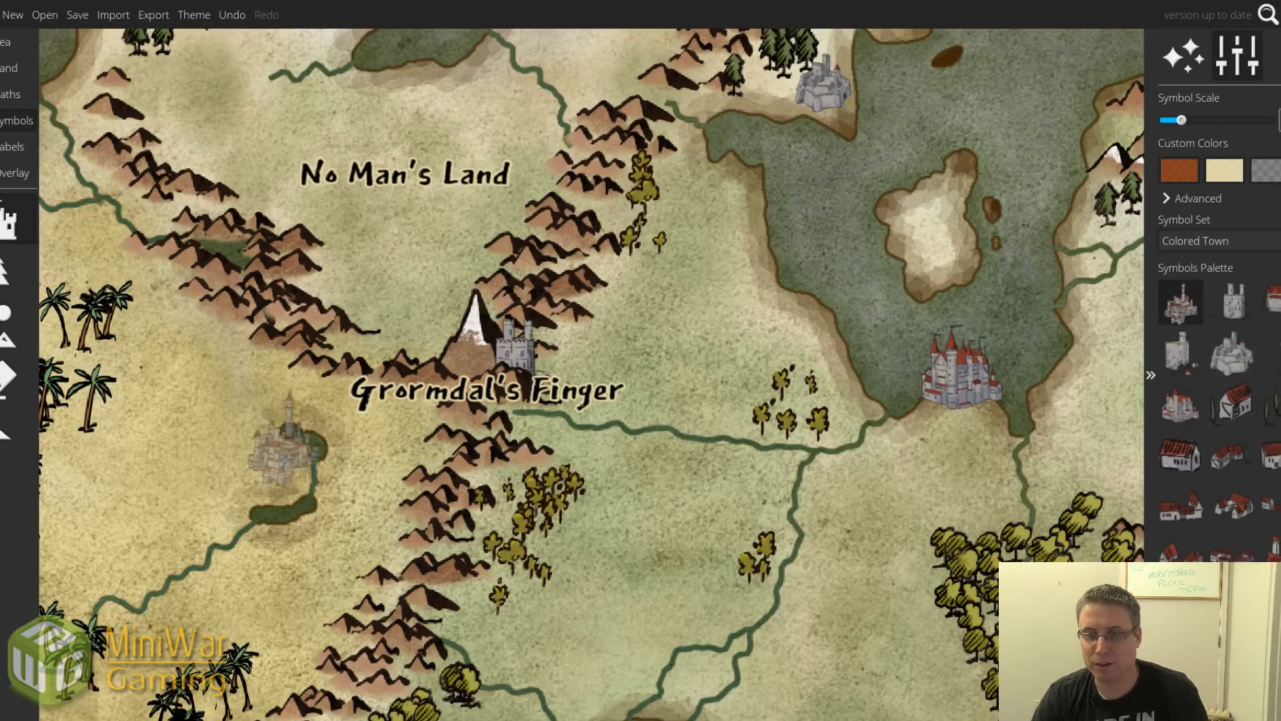
{"action": "scroll", "coordinate": [284, 460], "scroll_direction": "up", "scroll_amount": 2}
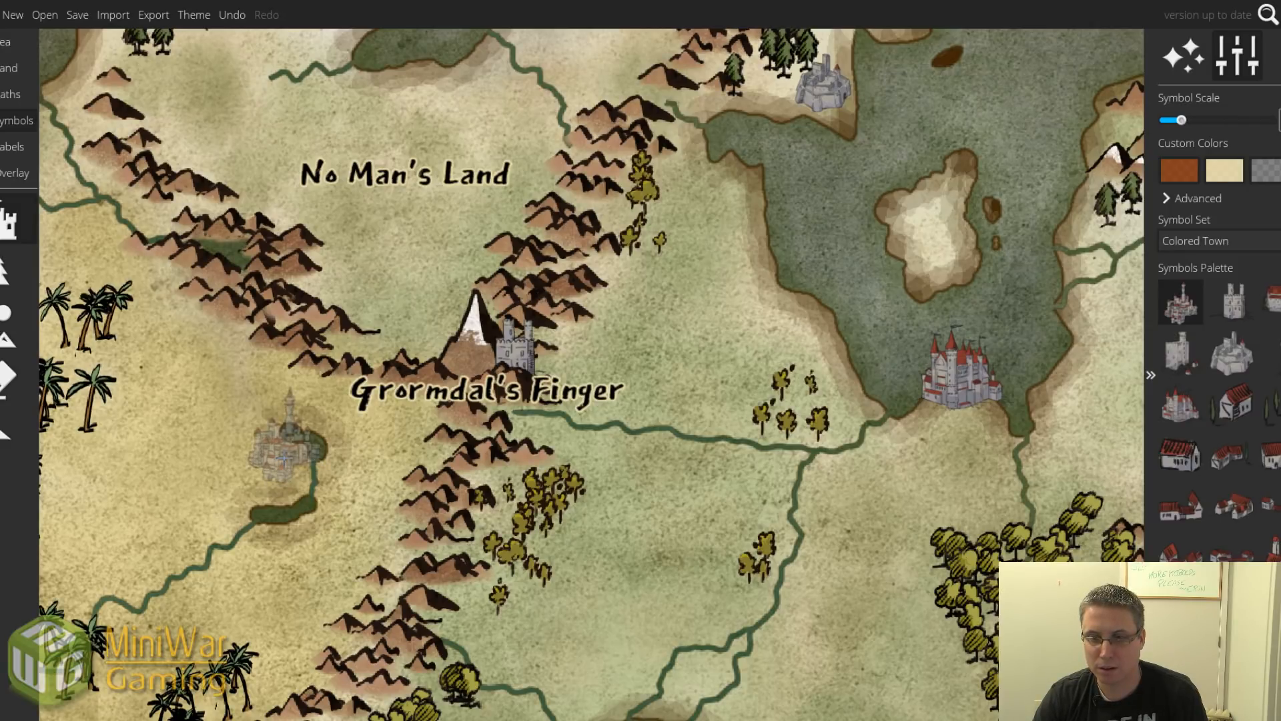
{"action": "left_click", "coordinate": [278, 455]}
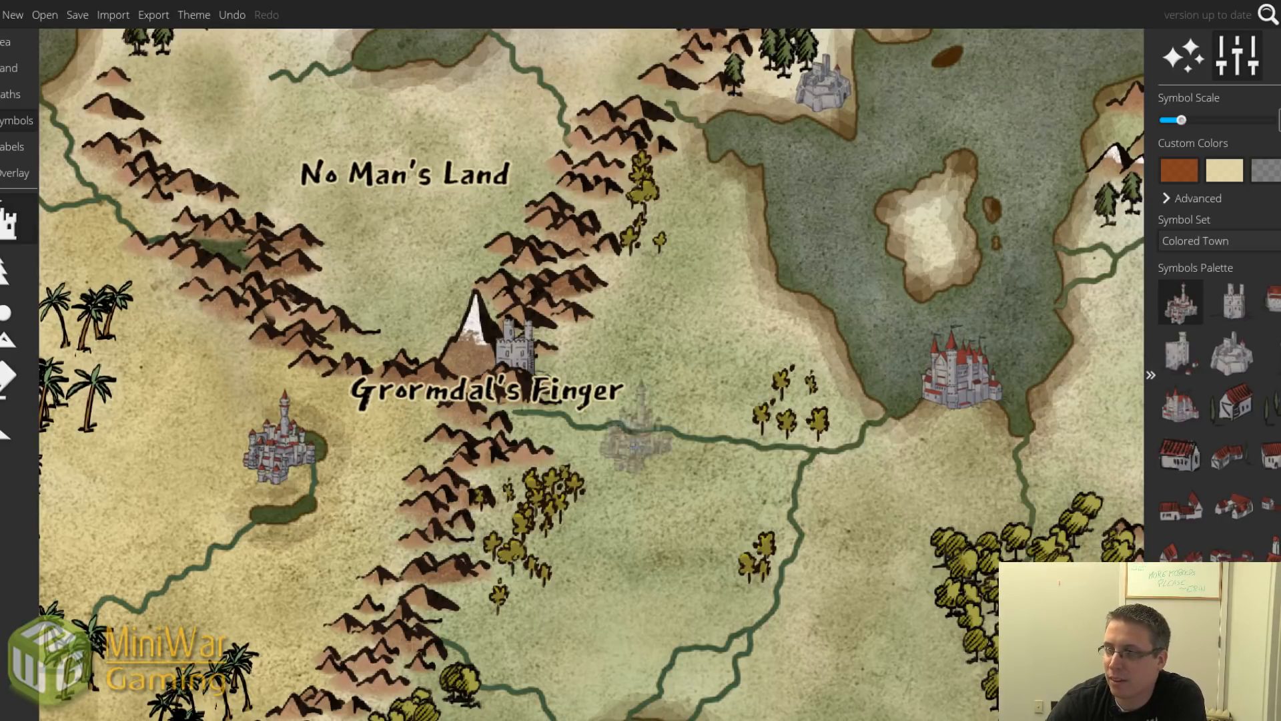
{"action": "left_click_drag", "start_coordinate": [847, 323], "coordinate": [579, 450]}
{"action": "scroll", "coordinate": [624, 409], "scroll_direction": "down", "scroll_amount": 4}
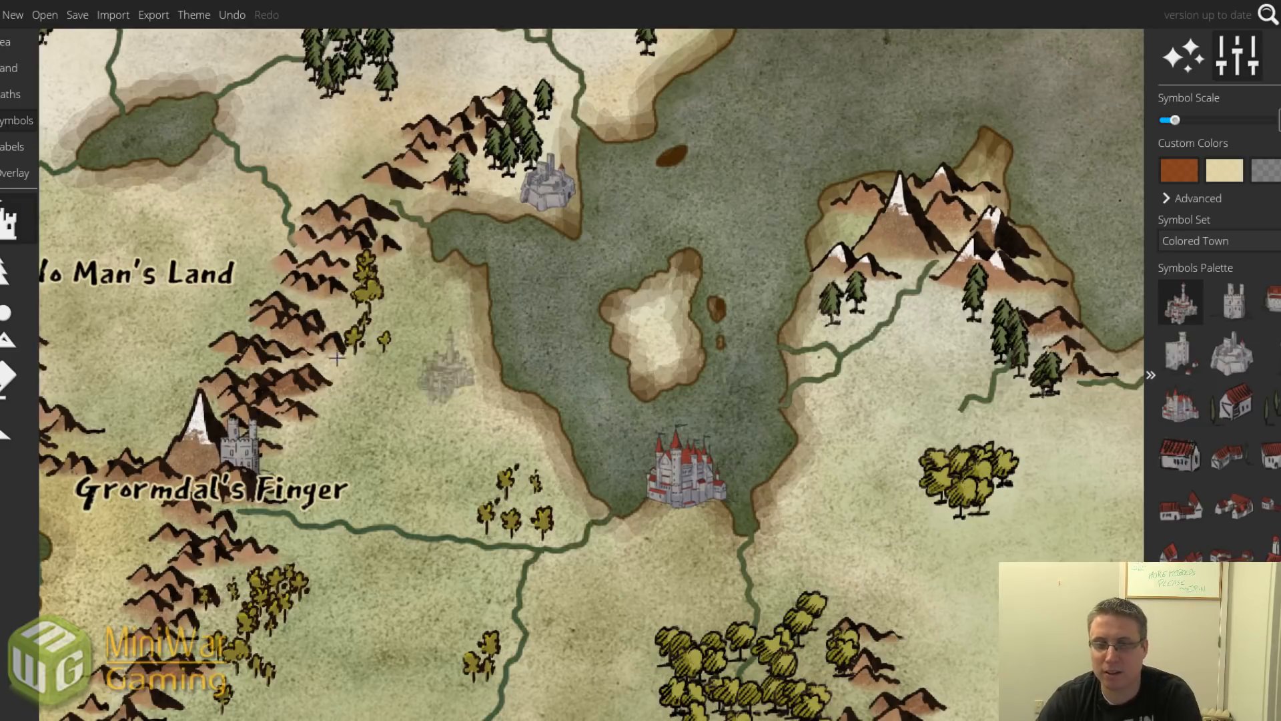
{"action": "left_click", "coordinate": [19, 174]}
{"action": "left_click", "coordinate": [17, 146]}
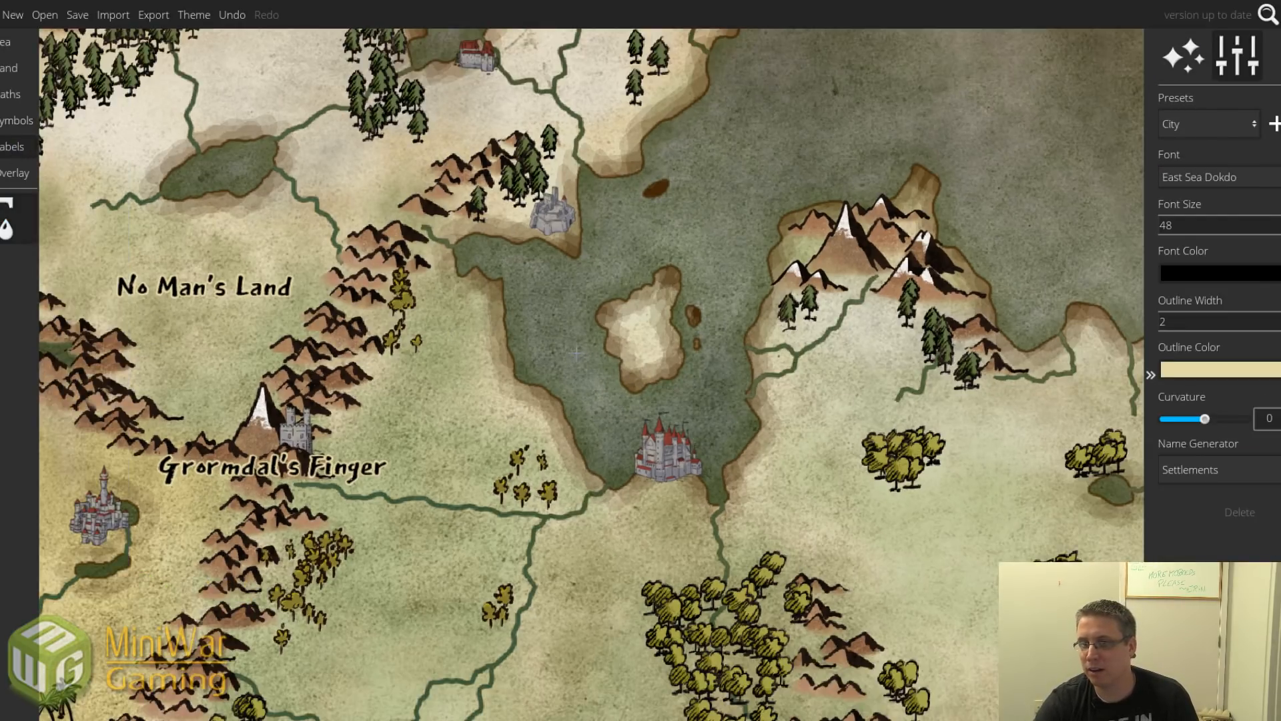
{"action": "scroll", "coordinate": [575, 353], "scroll_direction": "down", "scroll_amount": 1}
{"action": "left_click", "coordinate": [564, 343]}
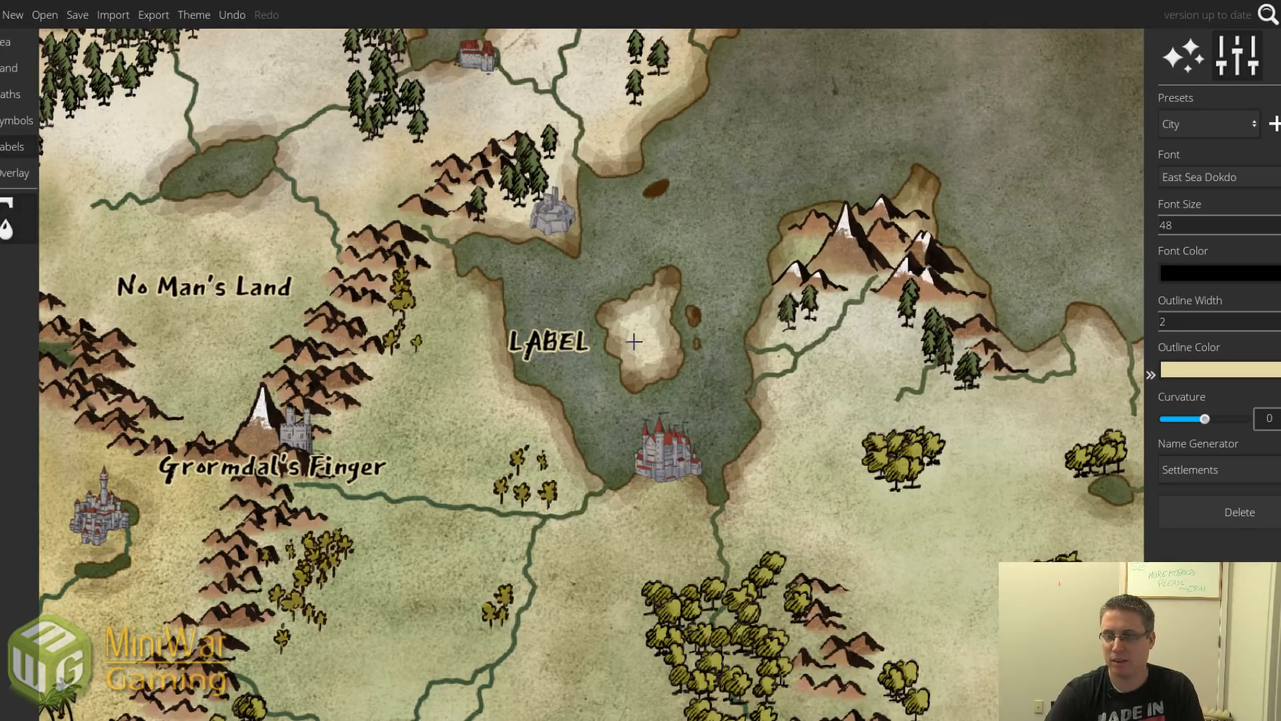
{"action": "left_click", "coordinate": [549, 351]}
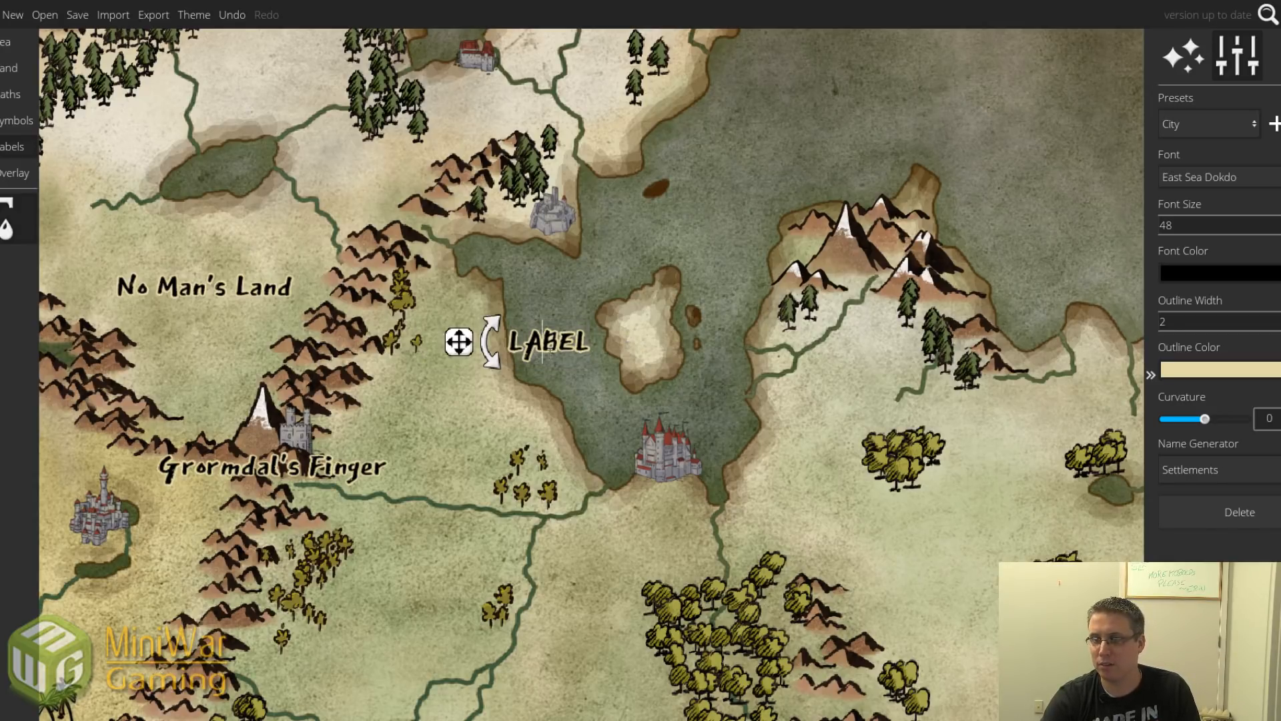
{"action": "key", "text": "BackSpace"}
{"action": "key", "text": "BackSpace"}
{"action": "key", "text": "Delete"}
{"action": "key", "text": "Delete"}
{"action": "key", "text": "Delete"}
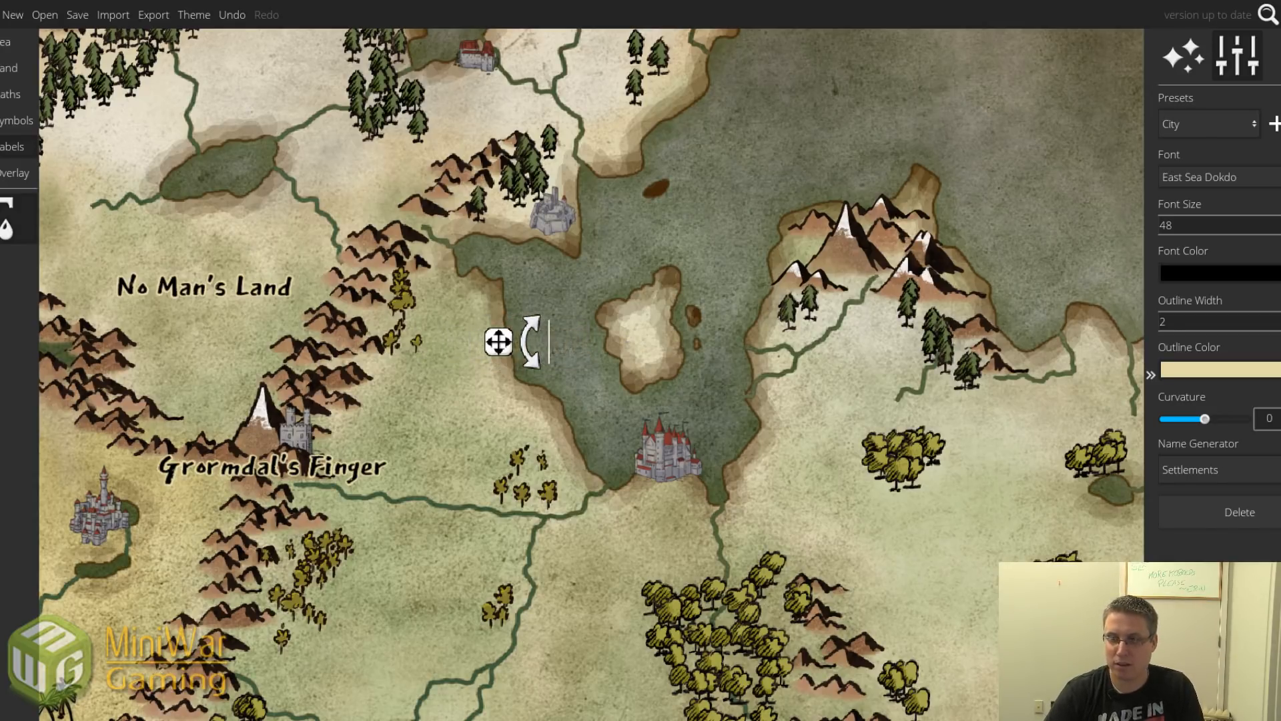
{"action": "type", "text": "Noose Bay"}
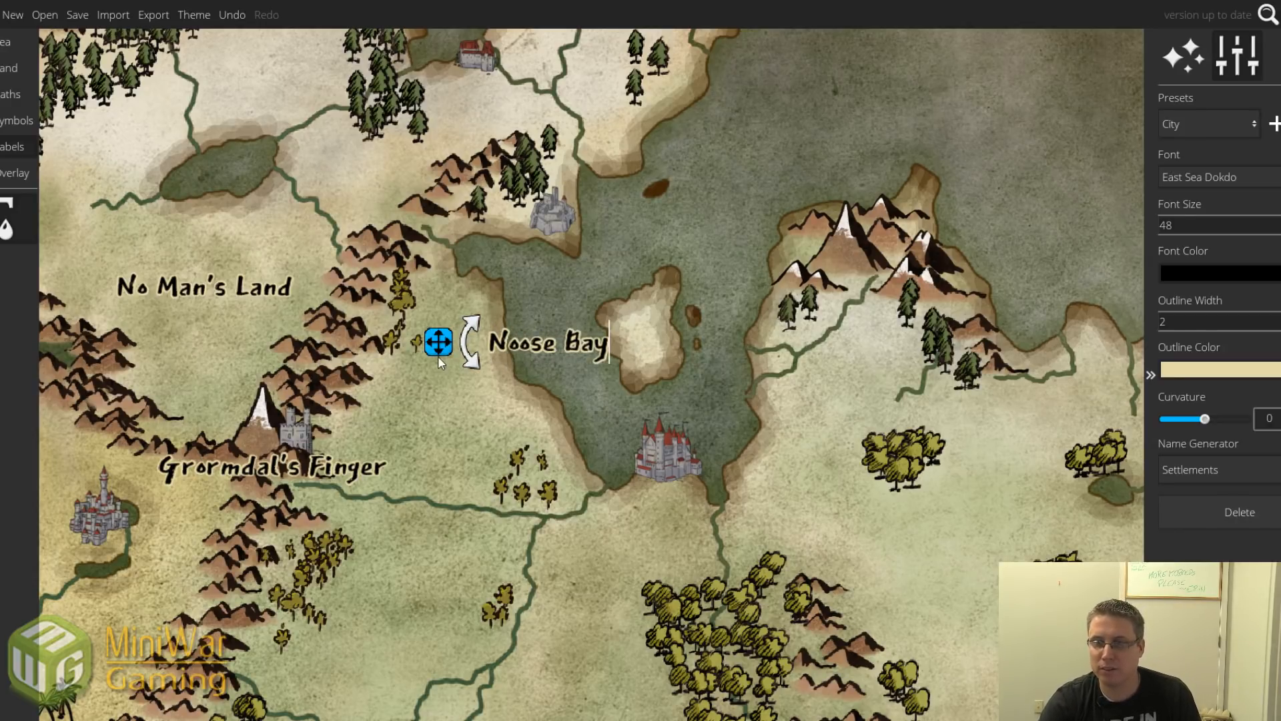
{"action": "left_click_drag", "start_coordinate": [438, 351], "coordinate": [518, 327]}
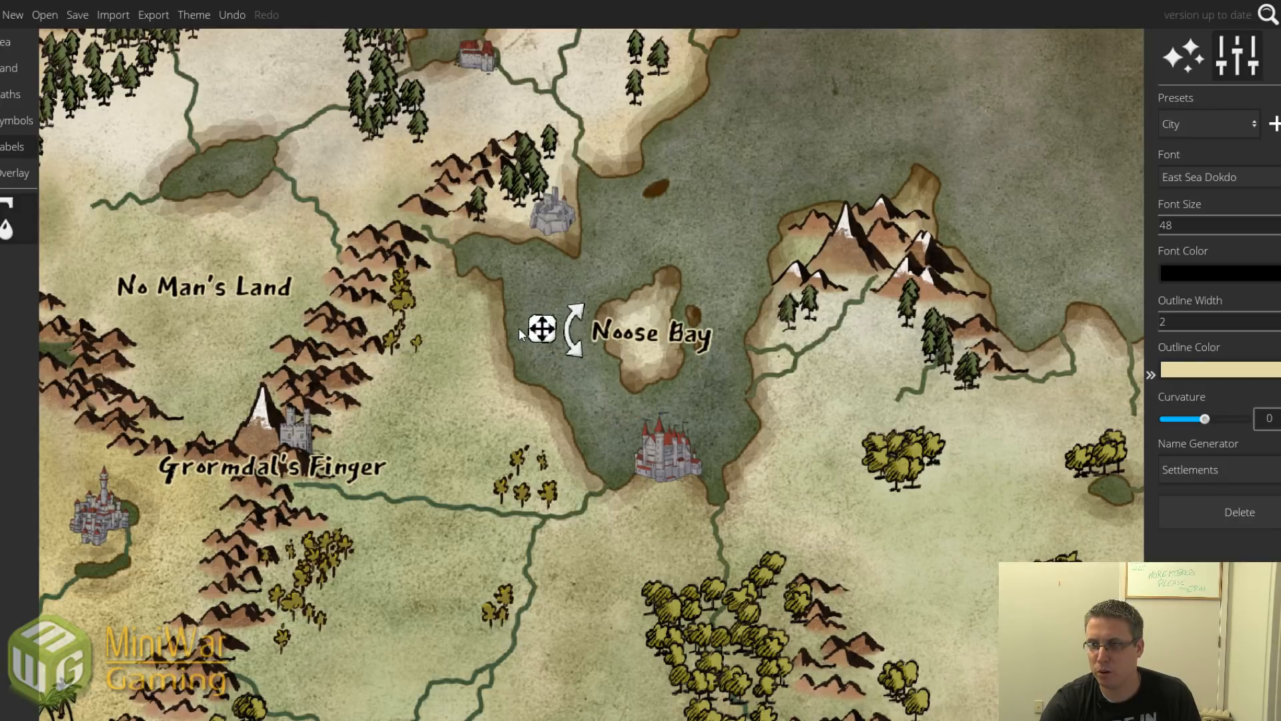
{"action": "scroll", "coordinate": [542, 351], "scroll_direction": "down", "scroll_amount": 3}
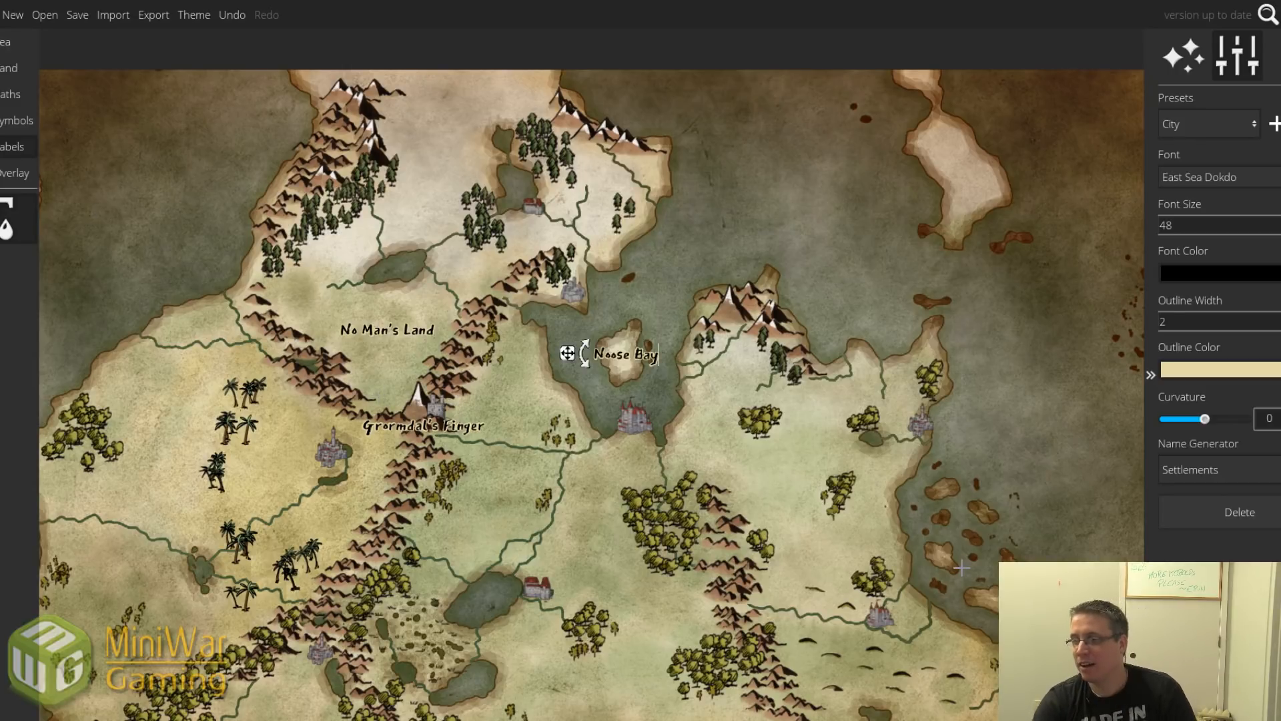
Add a 'The Broken Isles' label beside the eastern islands and tidy its text.
{"action": "left_click", "coordinate": [948, 532]}
{"action": "type", "text": "The"}
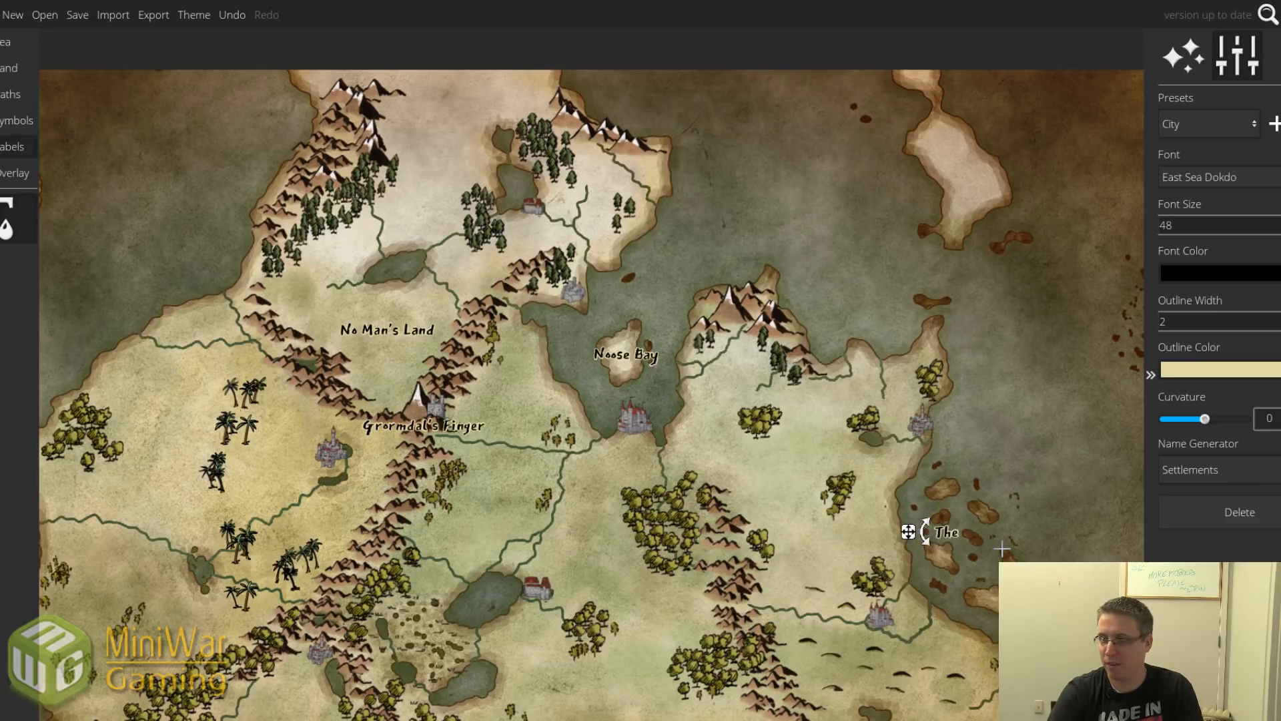
{"action": "type", "text": " Broken Isles"}
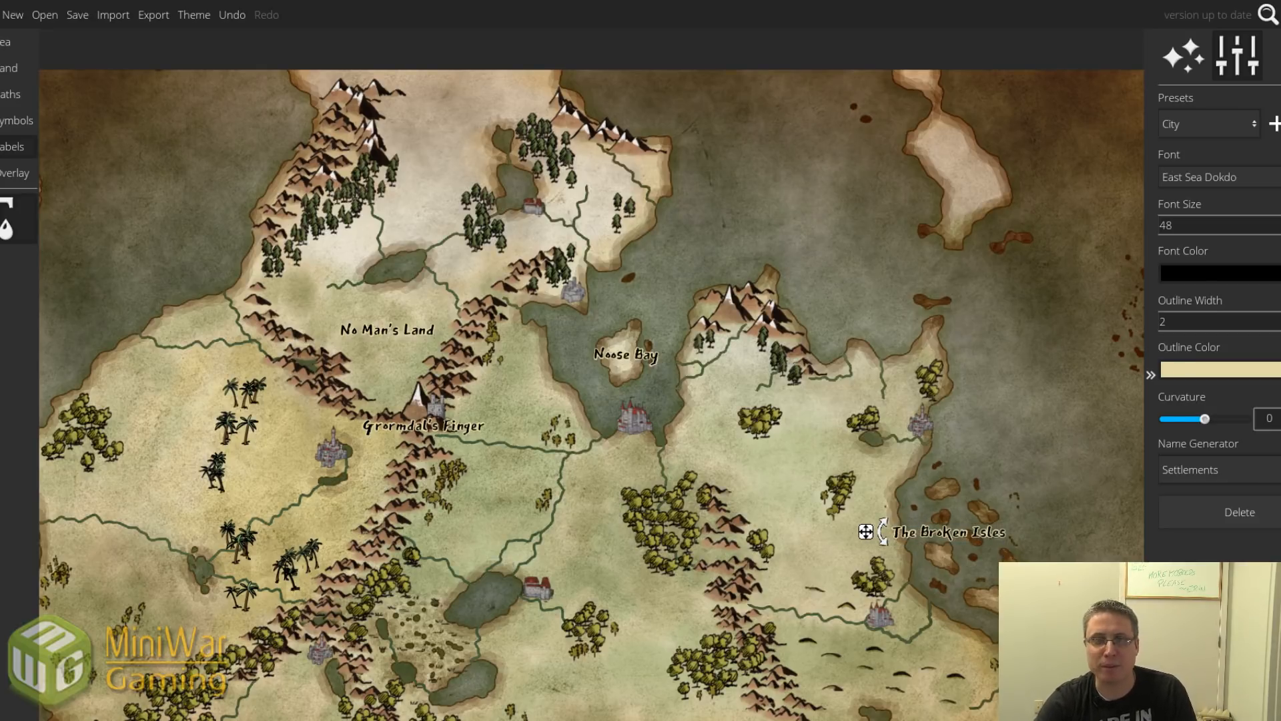
{"action": "left_click_drag", "start_coordinate": [866, 532], "coordinate": [899, 534]}
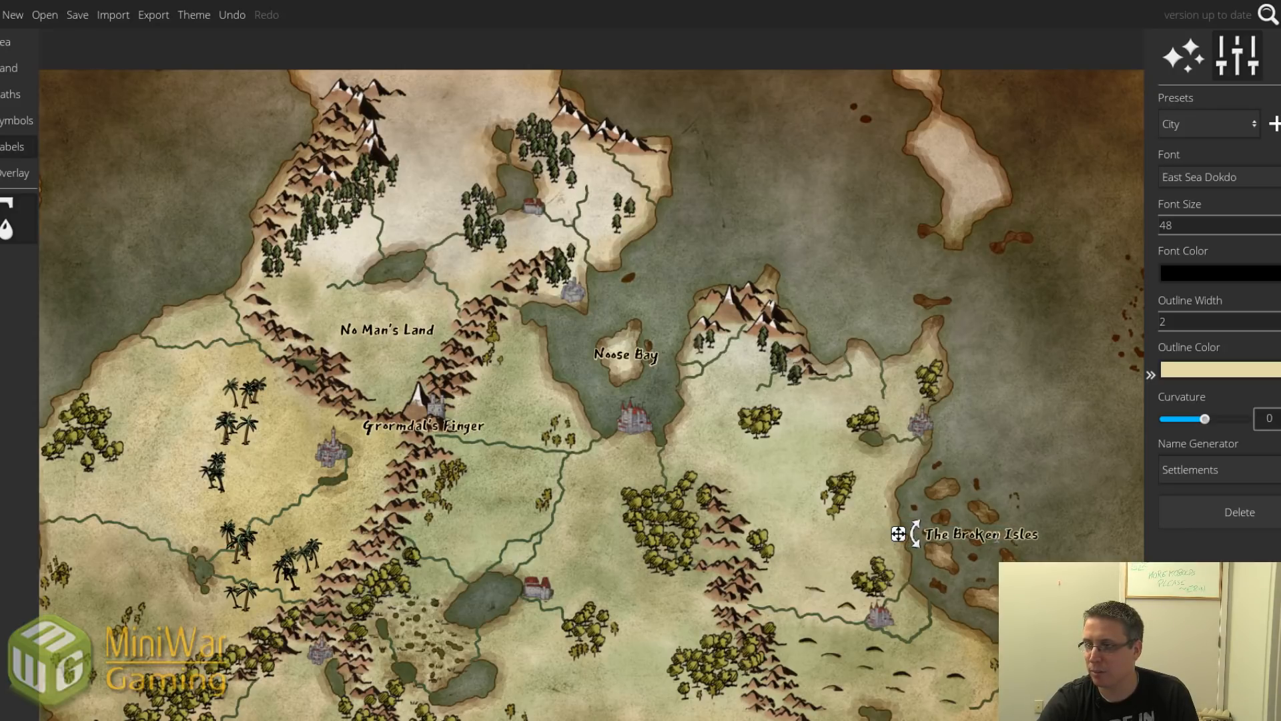
{"action": "key", "text": "Right"}
{"action": "key", "text": "Delete"}
{"action": "key", "text": "Return"}
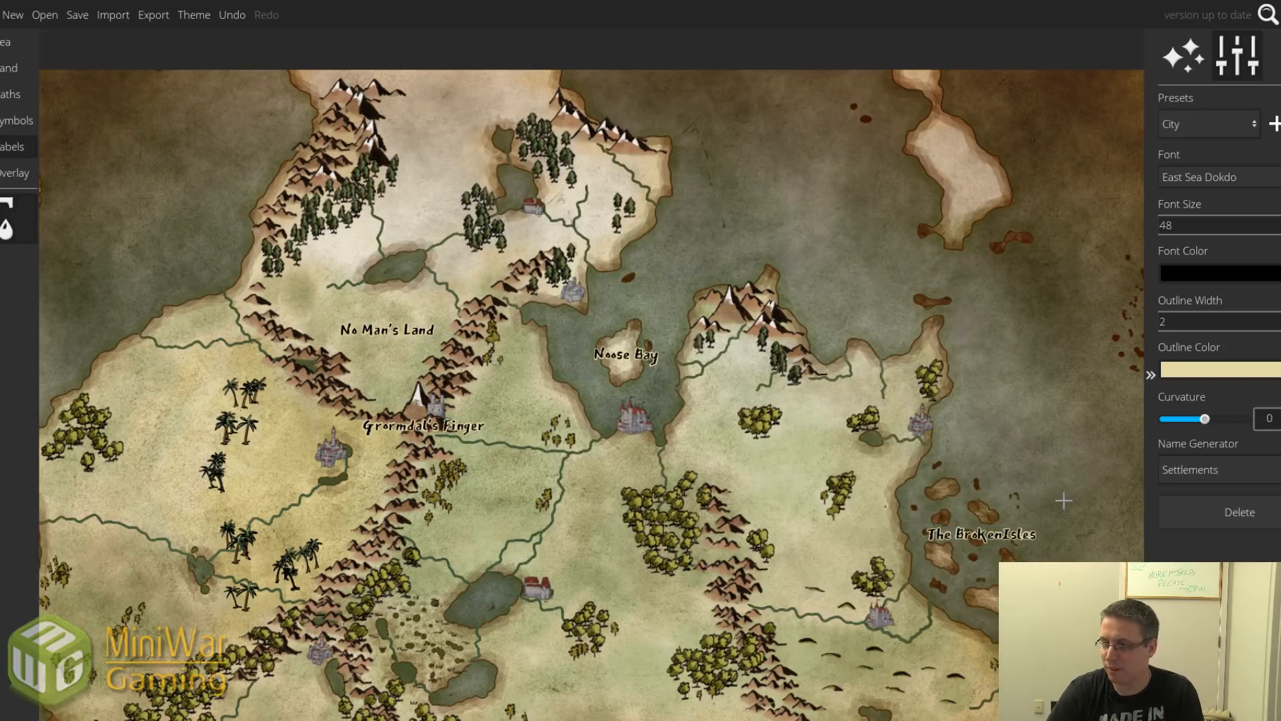
Rotate The Broken Isles label about 50° and move it up into the eastern sea.
{"action": "left_click", "coordinate": [1000, 537]}
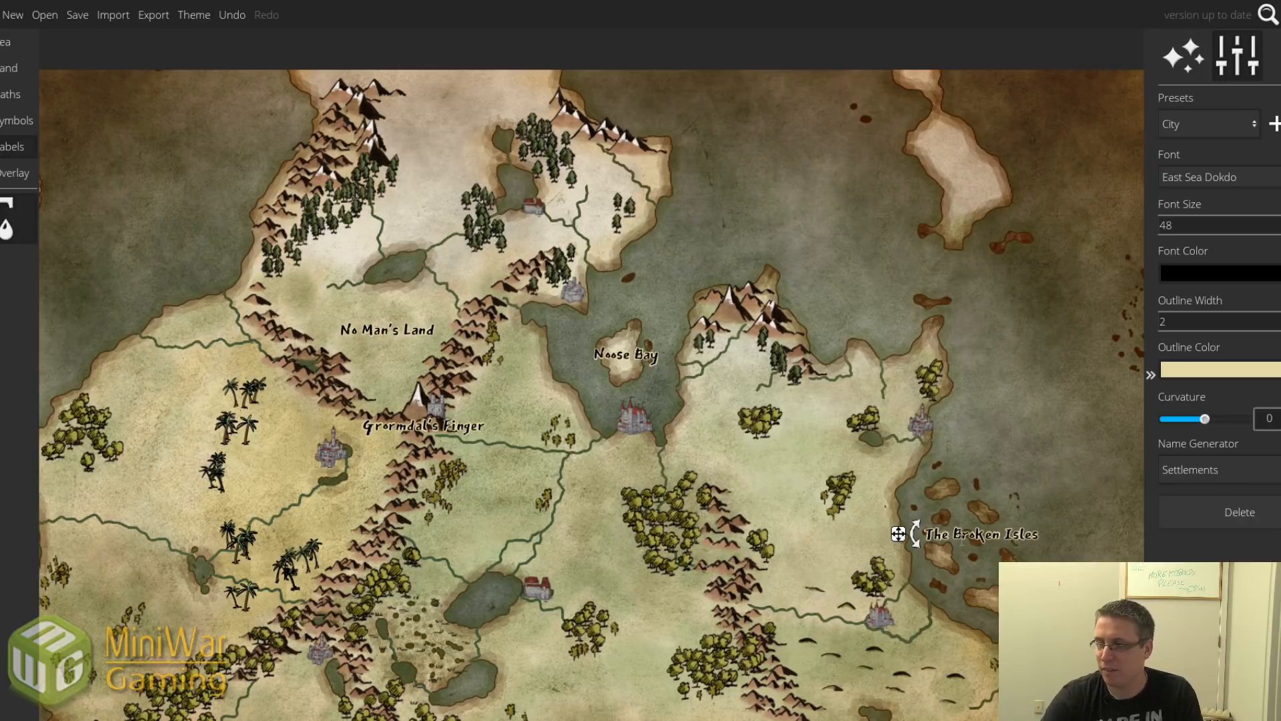
{"action": "left_click_drag", "start_coordinate": [914, 537], "coordinate": [931, 494]}
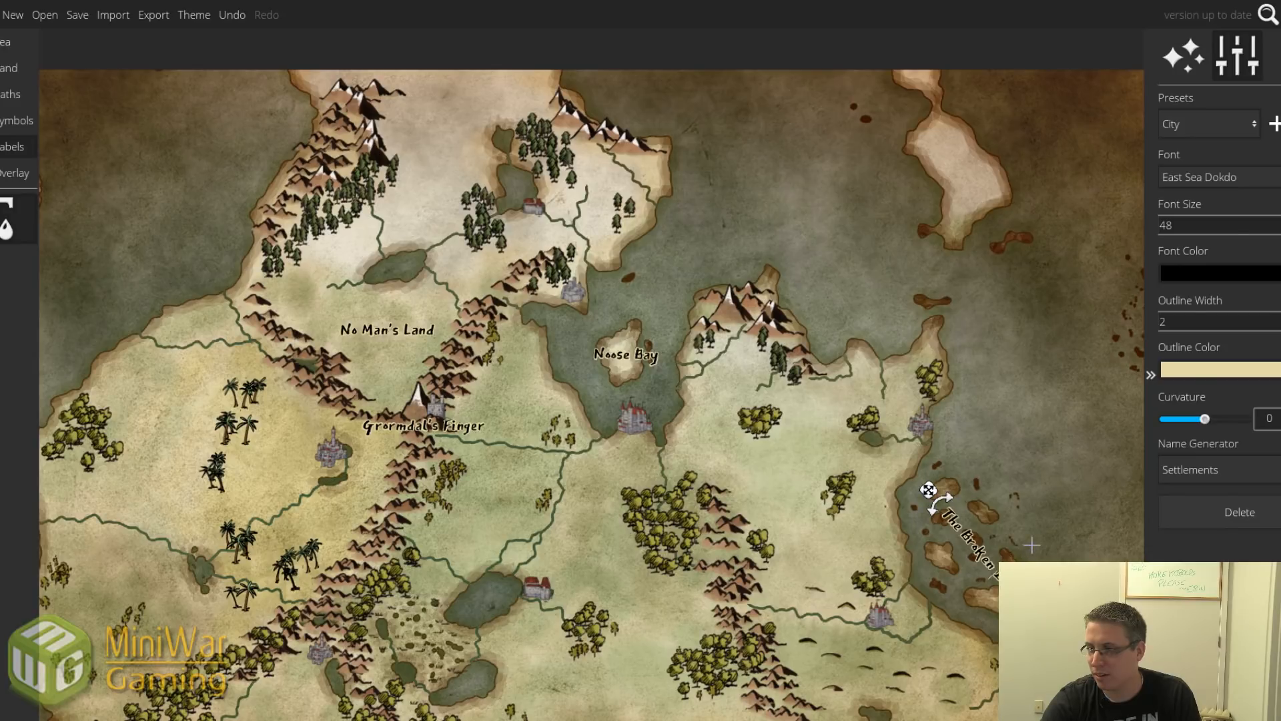
{"action": "scroll", "coordinate": [1032, 545], "scroll_direction": "down", "scroll_amount": 3}
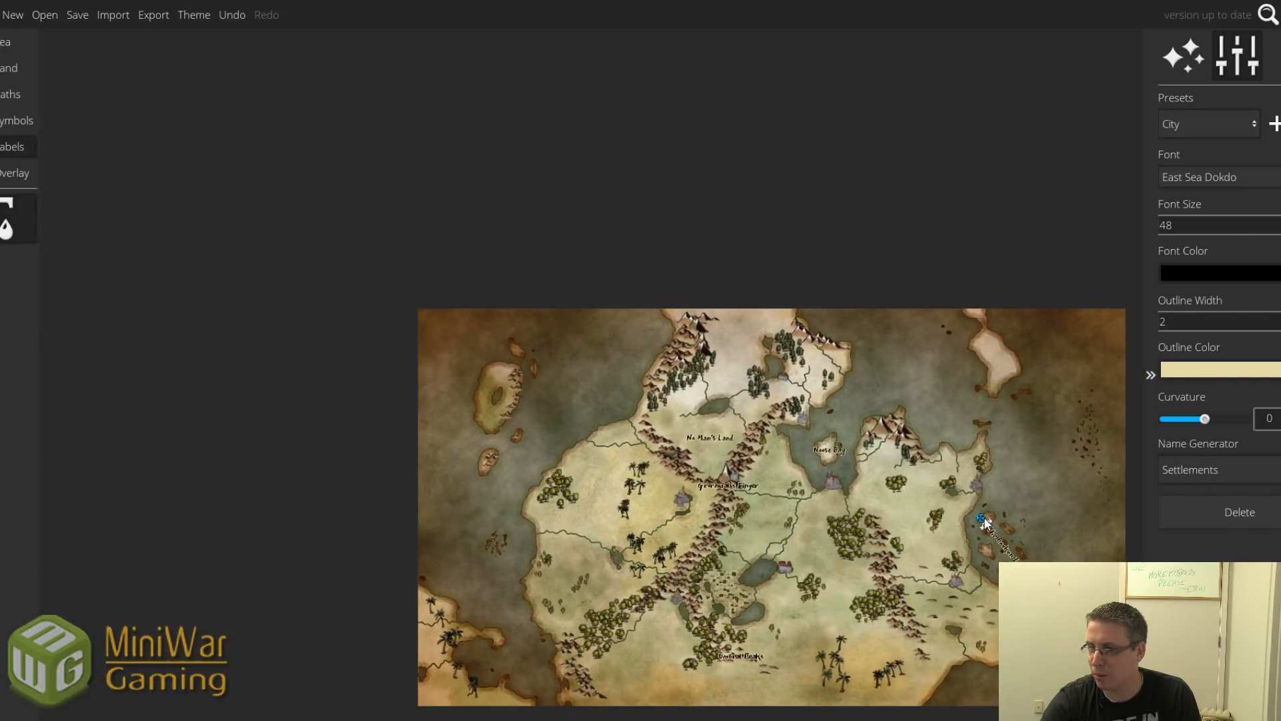
{"action": "left_click_drag", "start_coordinate": [981, 520], "coordinate": [1069, 415]}
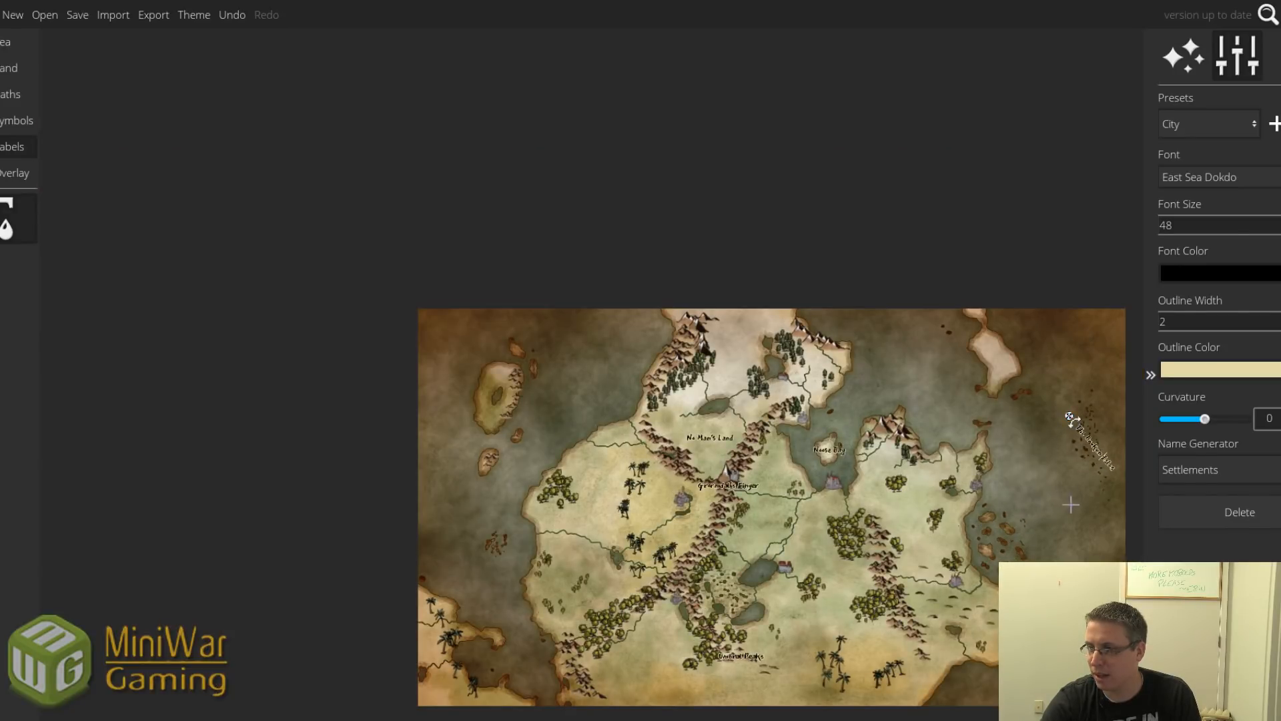
{"action": "scroll", "coordinate": [1079, 497], "scroll_direction": "up", "scroll_amount": 3}
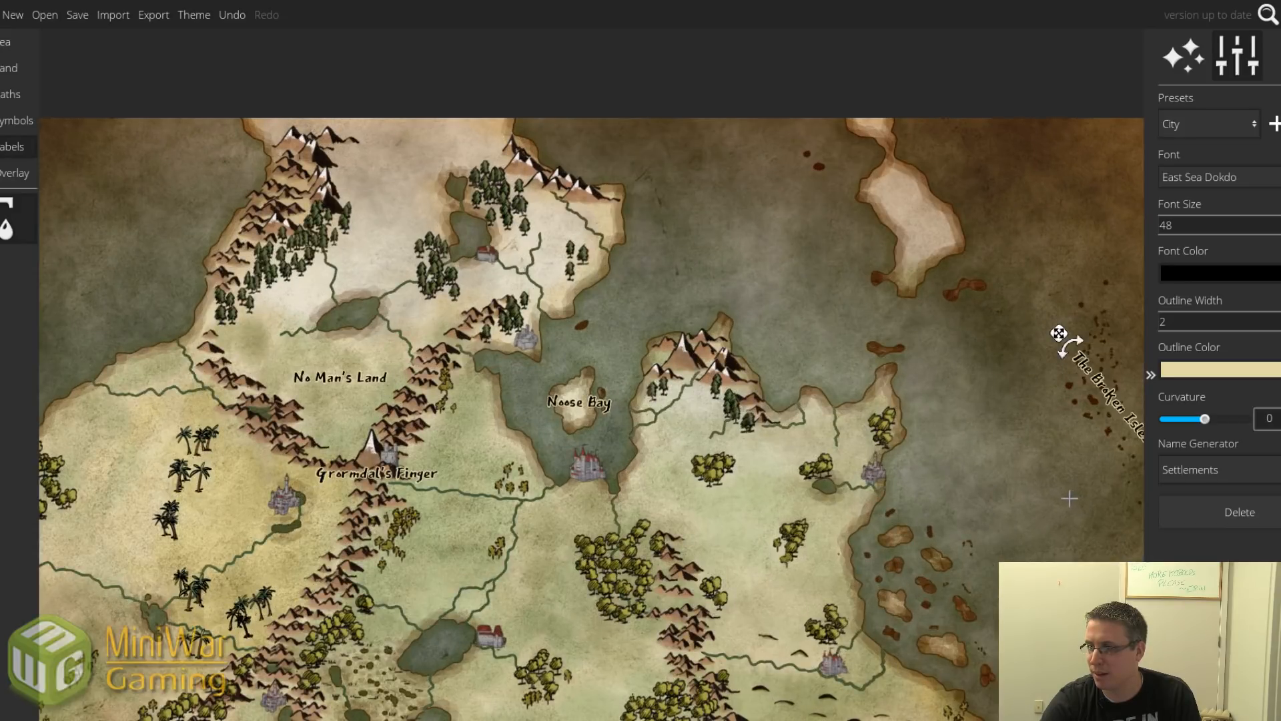
{"action": "left_click_drag", "start_coordinate": [1068, 492], "coordinate": [995, 498]}
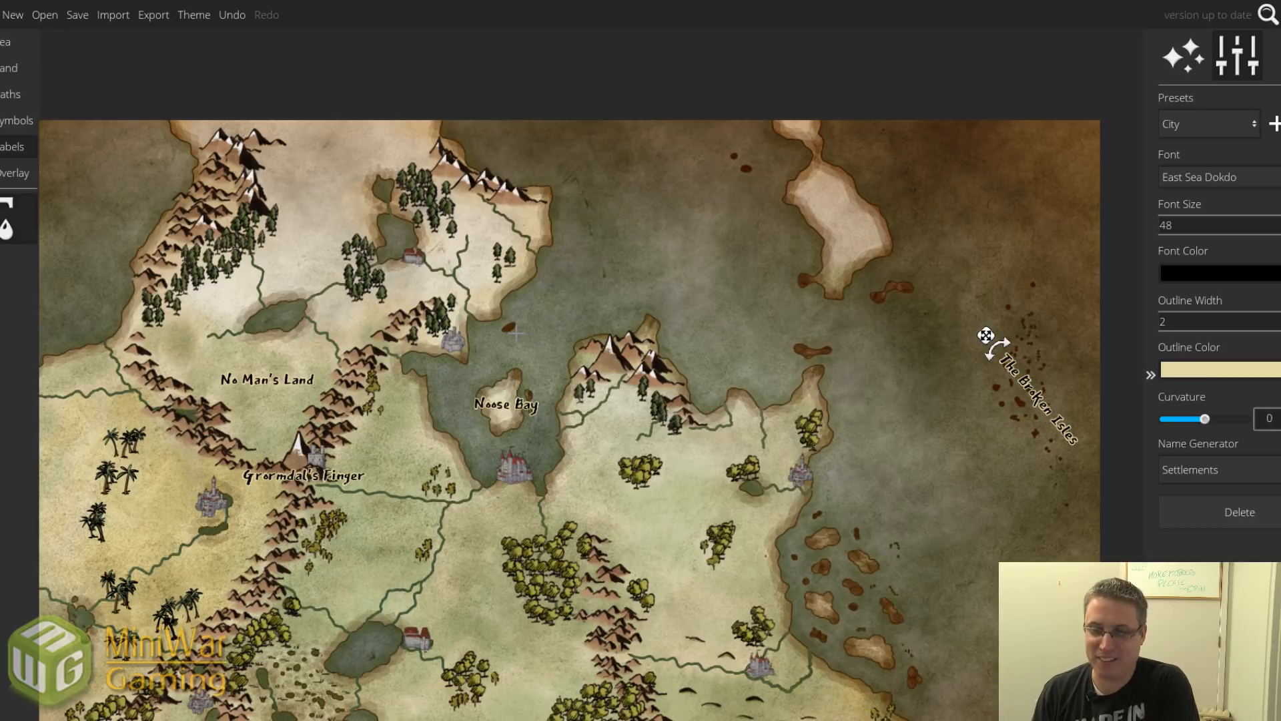
{"action": "left_click_drag", "start_coordinate": [380, 432], "coordinate": [430, 328]}
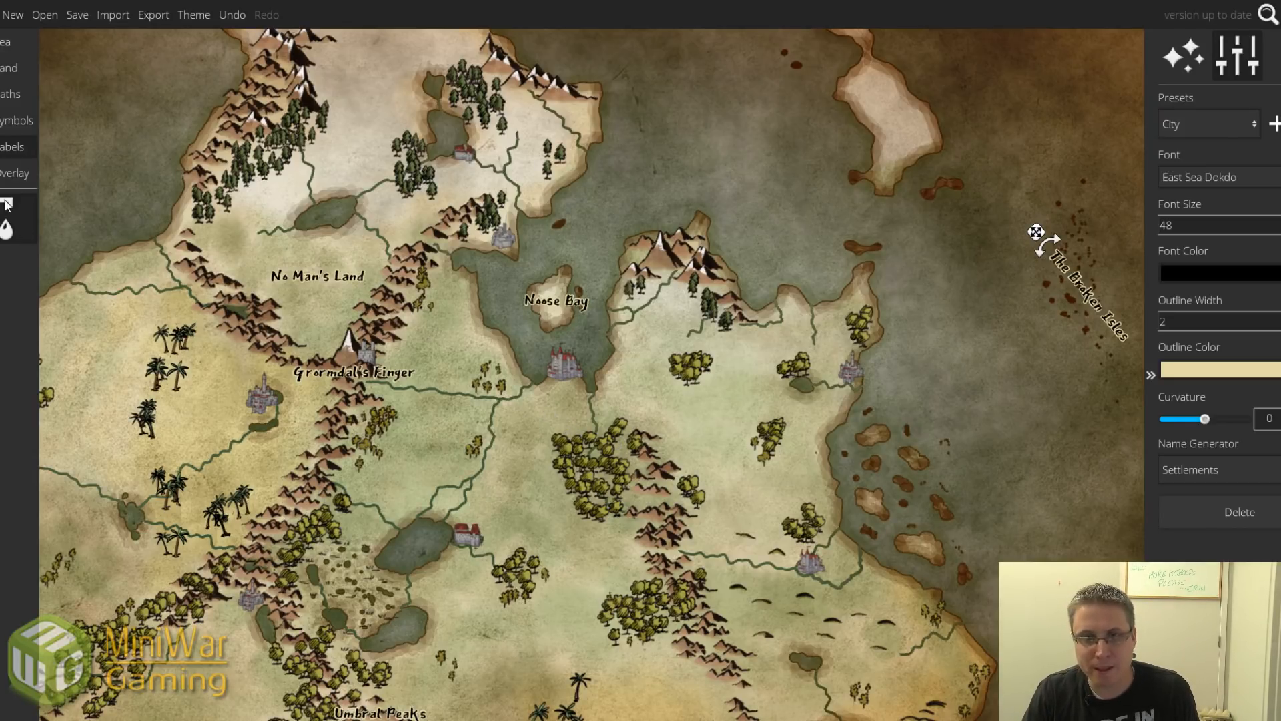
Add a 'Harinburg' label next to the castle at the southern tip of Noose Bay.
{"action": "left_click", "coordinate": [542, 387]}
{"action": "type", "text": "Harinburg"}
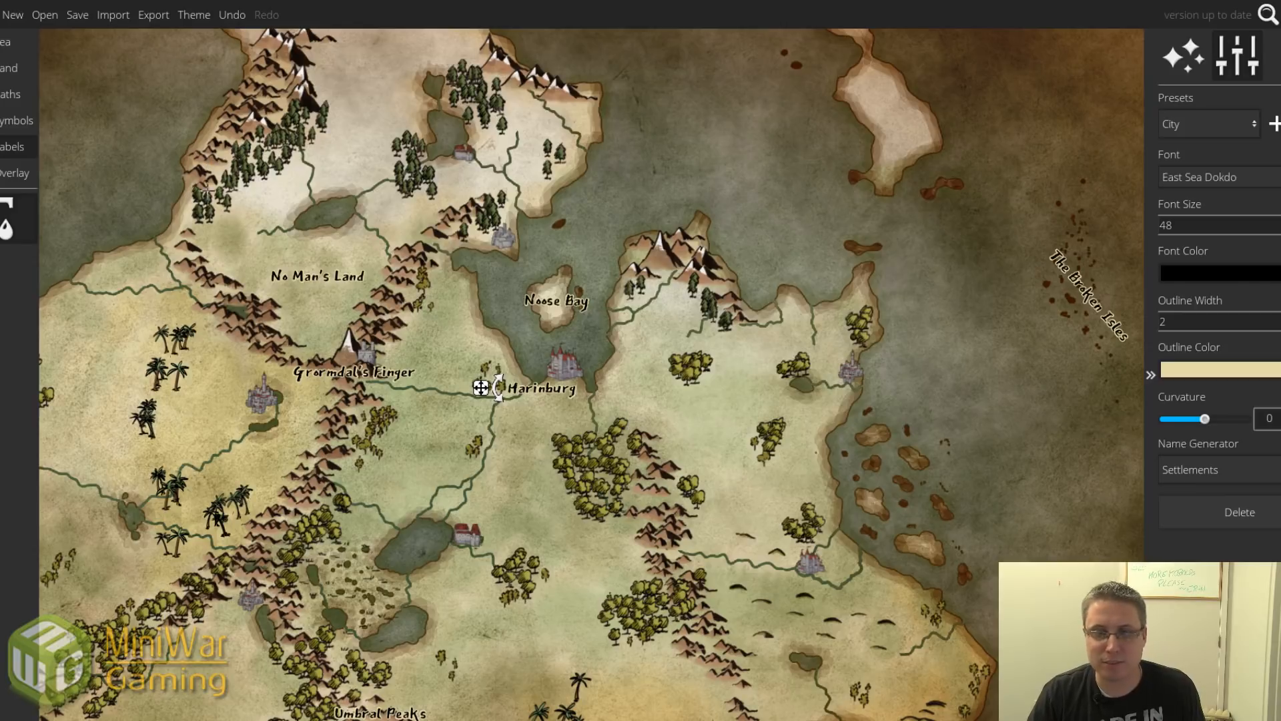
{"action": "left_click_drag", "start_coordinate": [481, 389], "coordinate": [502, 385]}
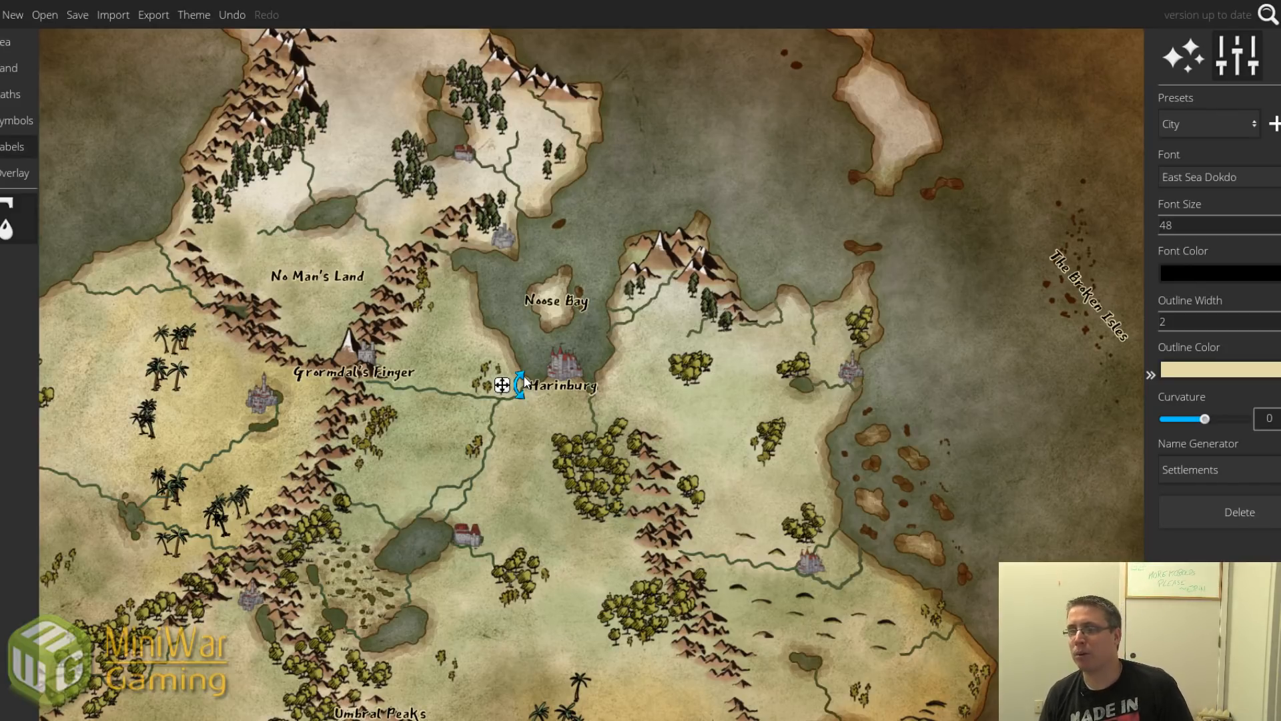
{"action": "scroll", "coordinate": [650, 446], "scroll_direction": "down", "scroll_amount": 3}
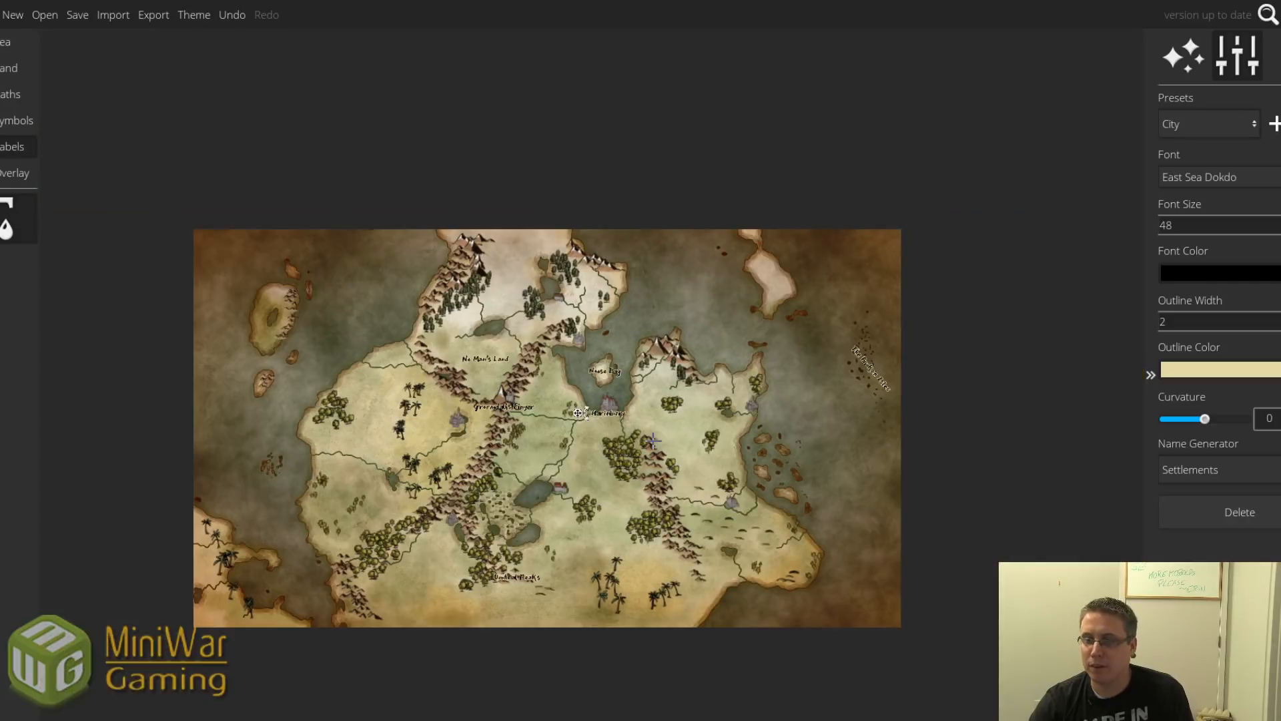
{"action": "scroll", "coordinate": [616, 433], "scroll_direction": "up", "scroll_amount": 2}
{"action": "left_click_drag", "start_coordinate": [548, 460], "coordinate": [650, 402]}
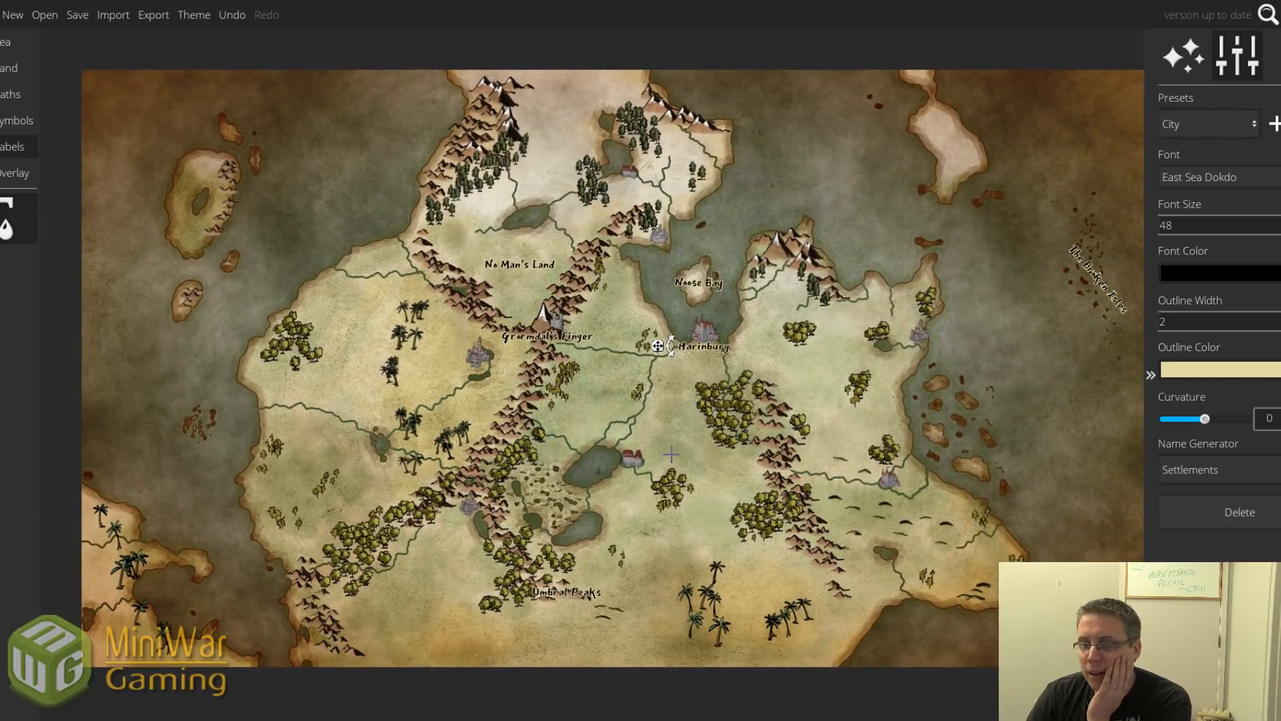
{"action": "left_click_drag", "start_coordinate": [665, 204], "coordinate": [690, 295]}
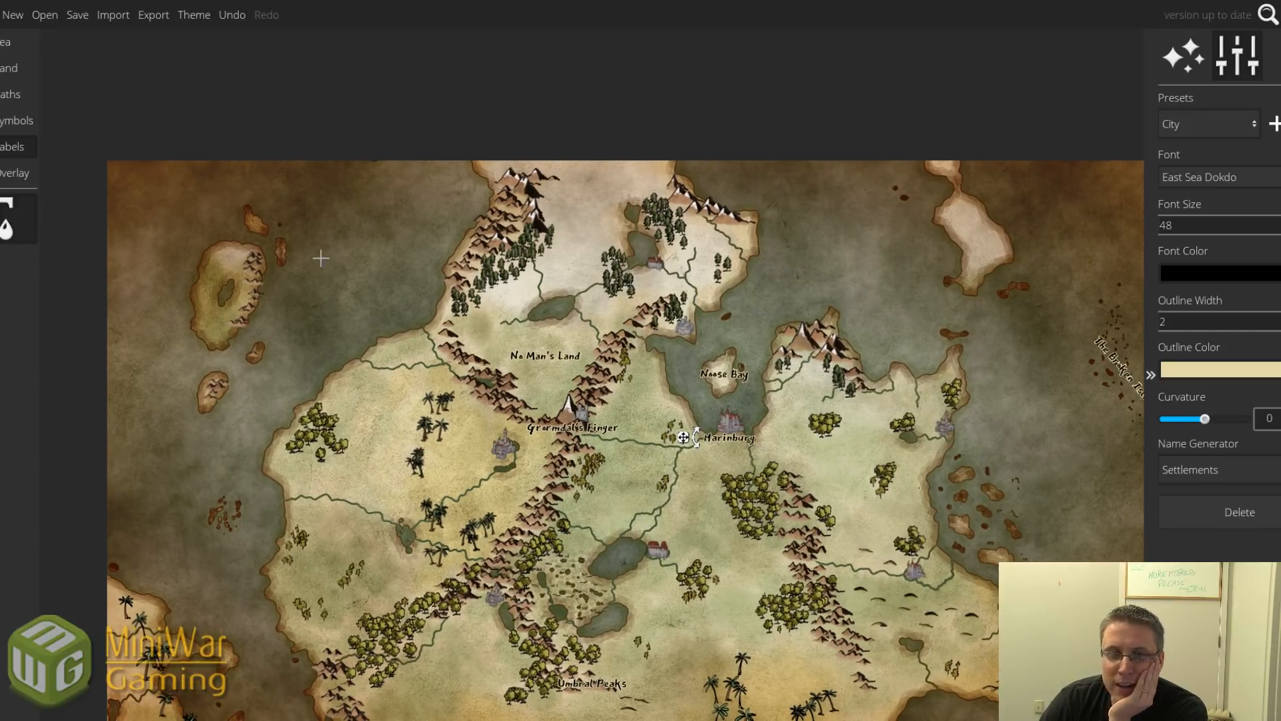
Add a 'Kingdom of Moralune' label in the northern lands and nudge it into position.
{"action": "left_click", "coordinate": [629, 255]}
{"action": "type", "text": "Kingdom of"}
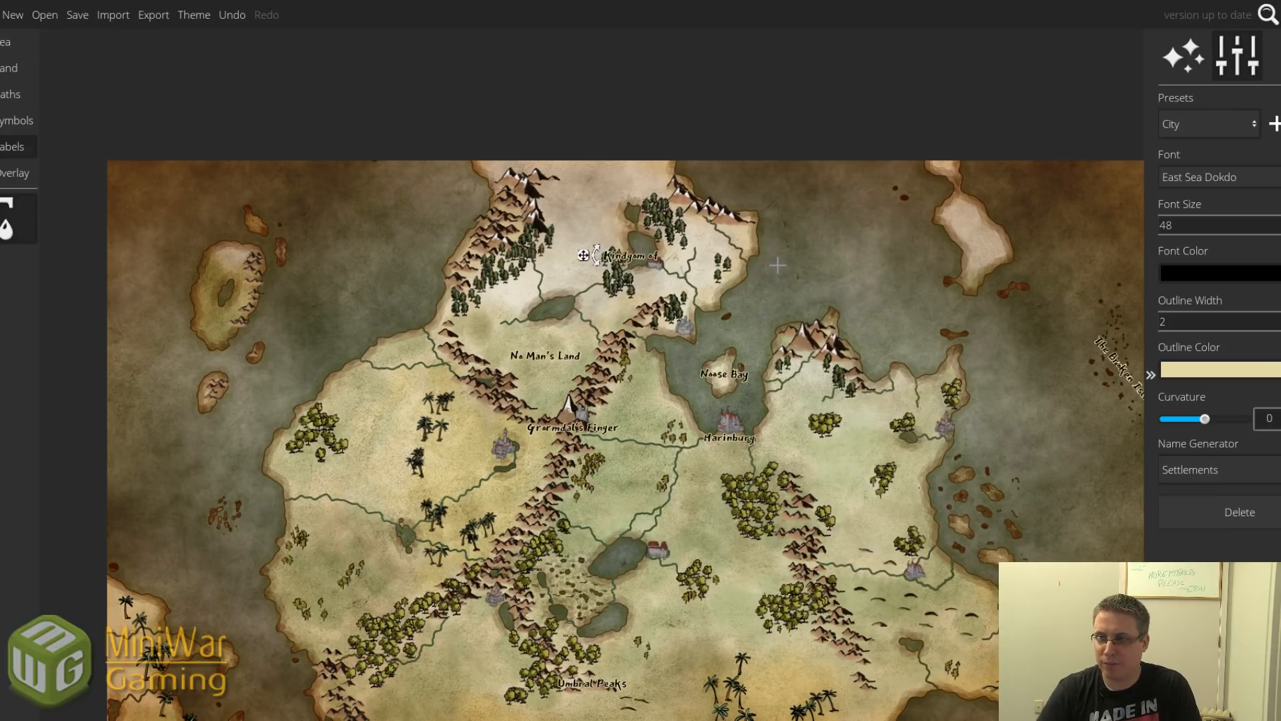
{"action": "type", "text": " Moralune"}
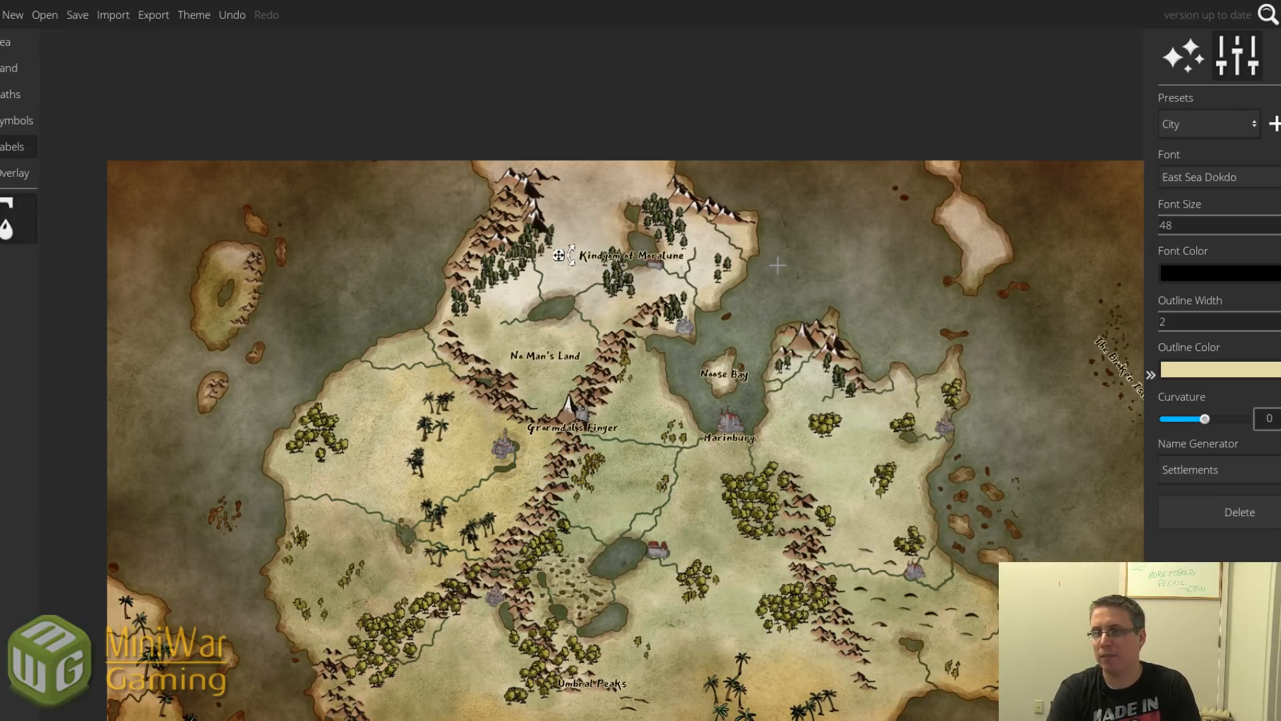
{"action": "left_click", "coordinate": [777, 265]}
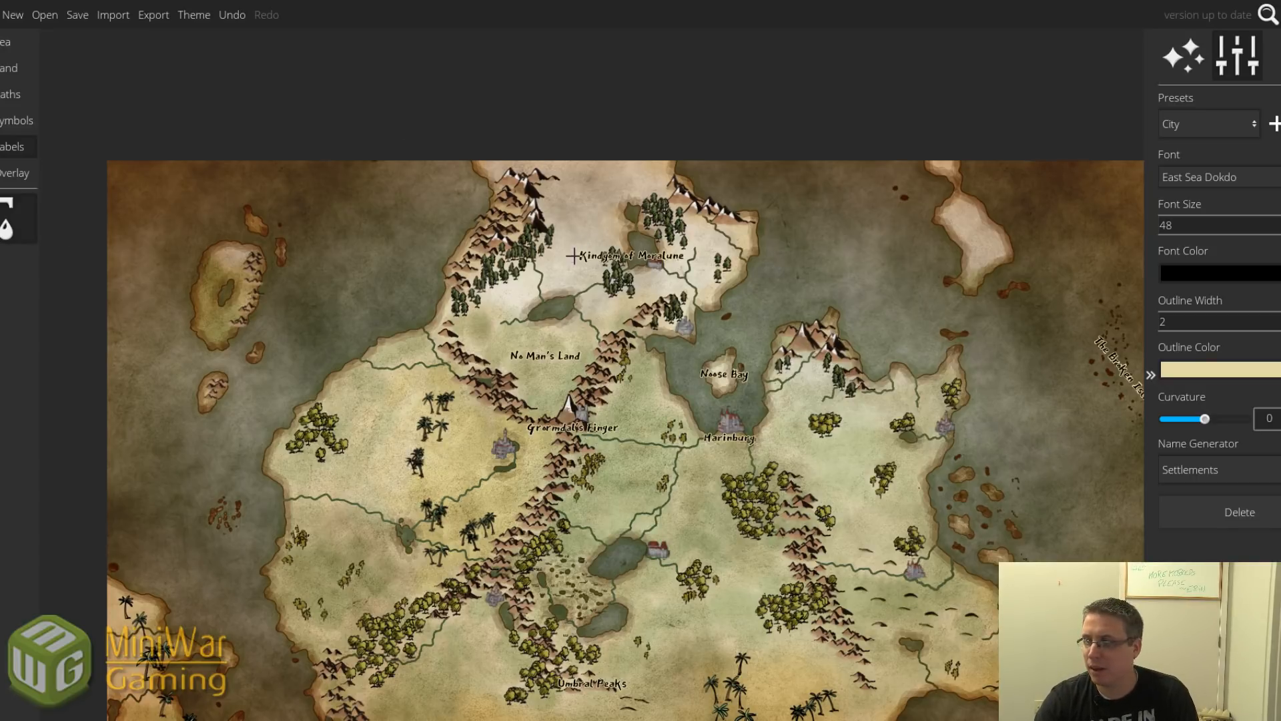
{"action": "left_click", "coordinate": [606, 255]}
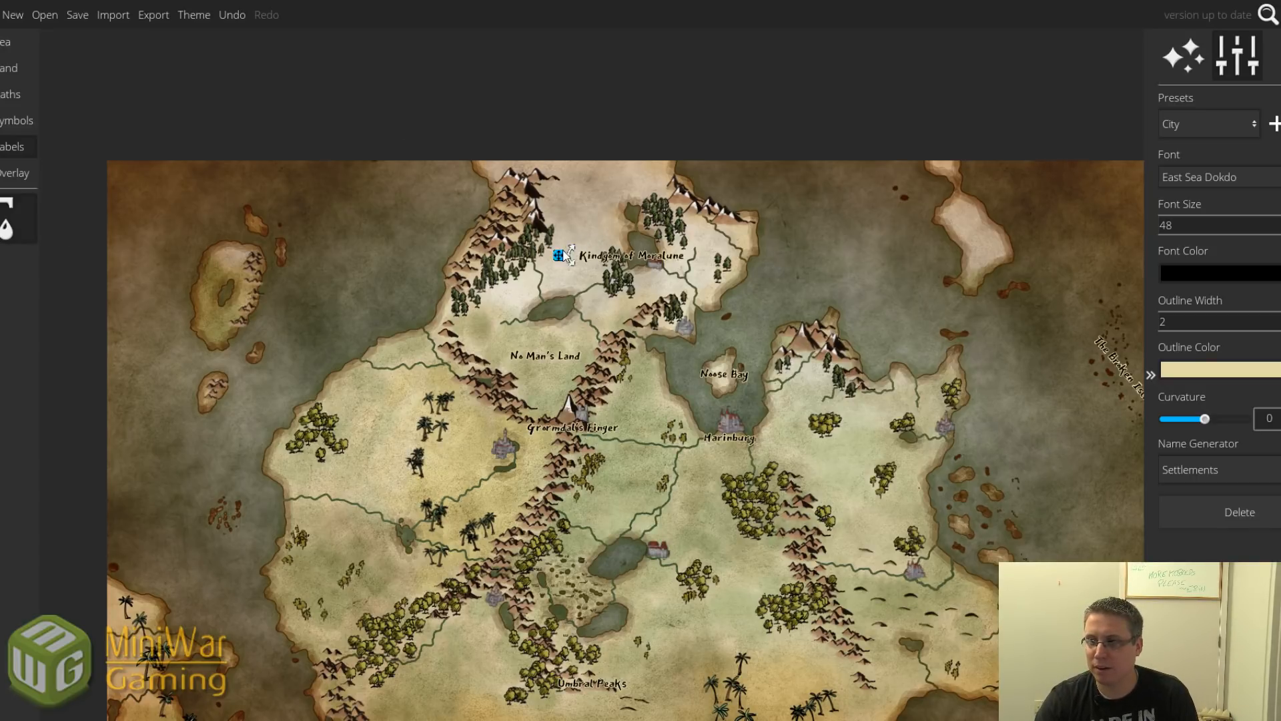
{"action": "left_click_drag", "start_coordinate": [564, 255], "coordinate": [584, 263]}
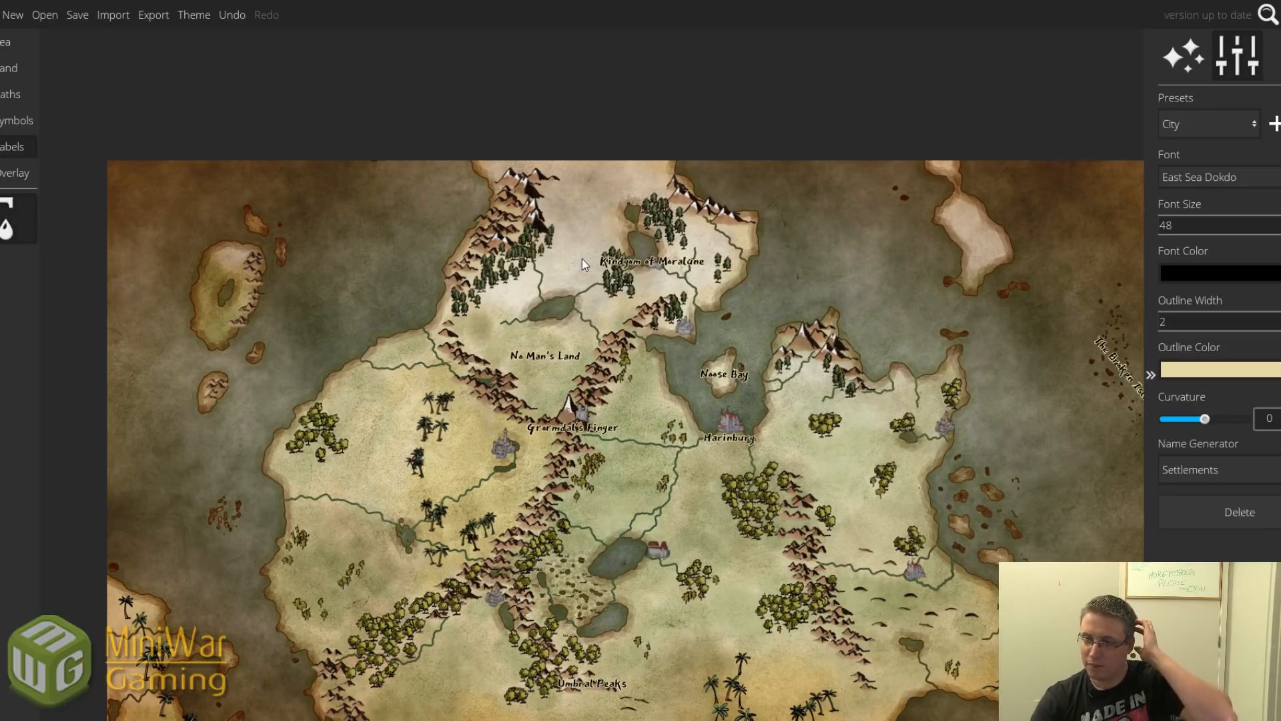
{"action": "left_click", "coordinate": [582, 261]}
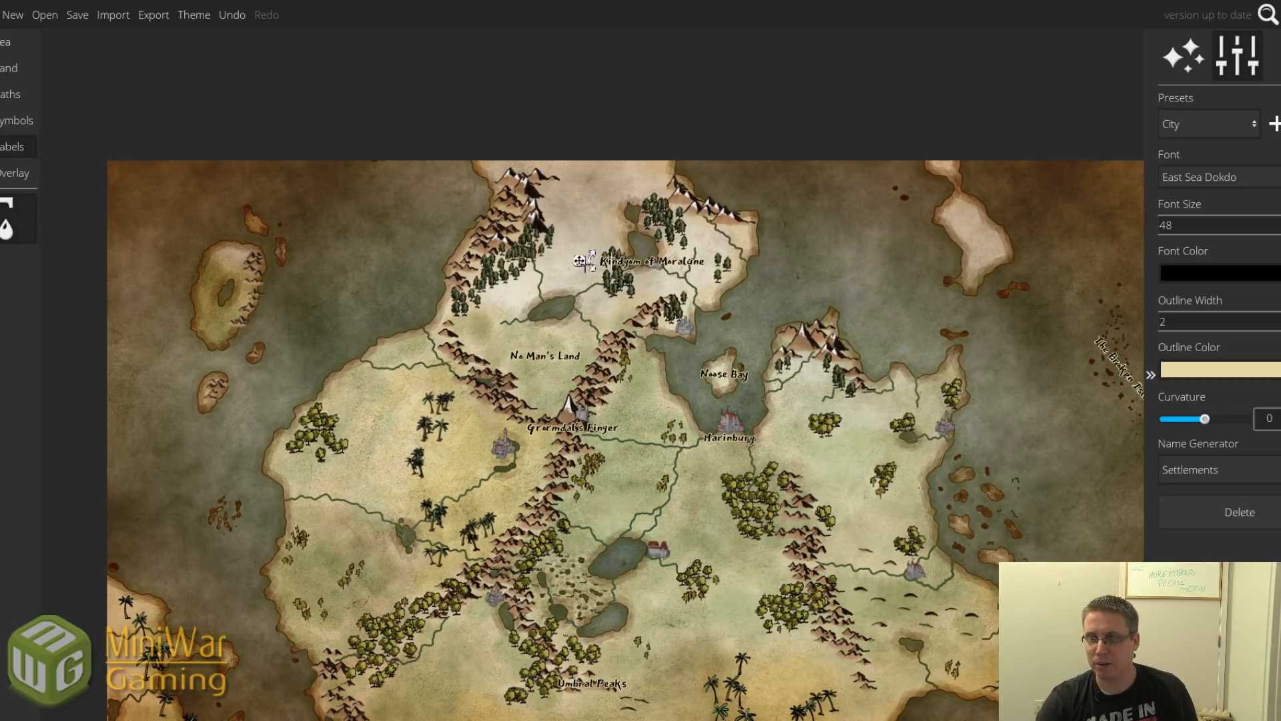
{"action": "left_click_drag", "start_coordinate": [581, 261], "coordinate": [586, 256]}
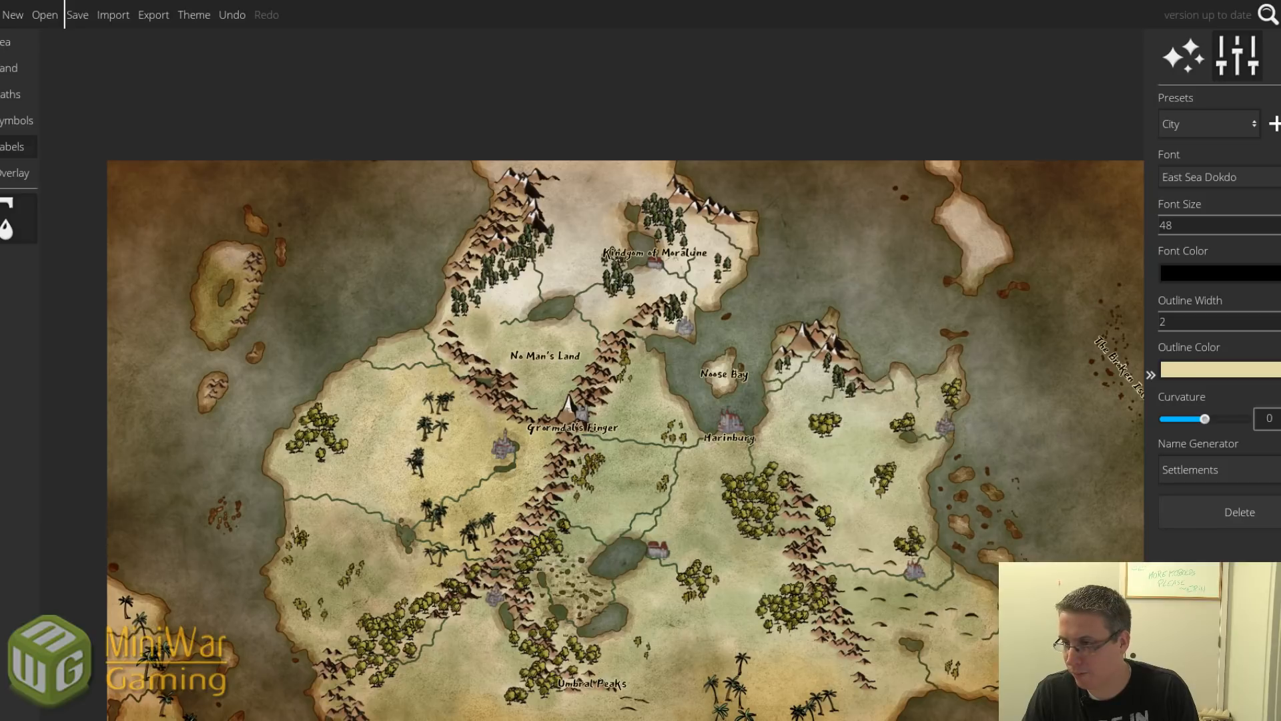
{"action": "left_click_drag", "start_coordinate": [954, 443], "coordinate": [798, 439]}
{"action": "scroll", "coordinate": [798, 439], "scroll_direction": "up", "scroll_amount": 4}
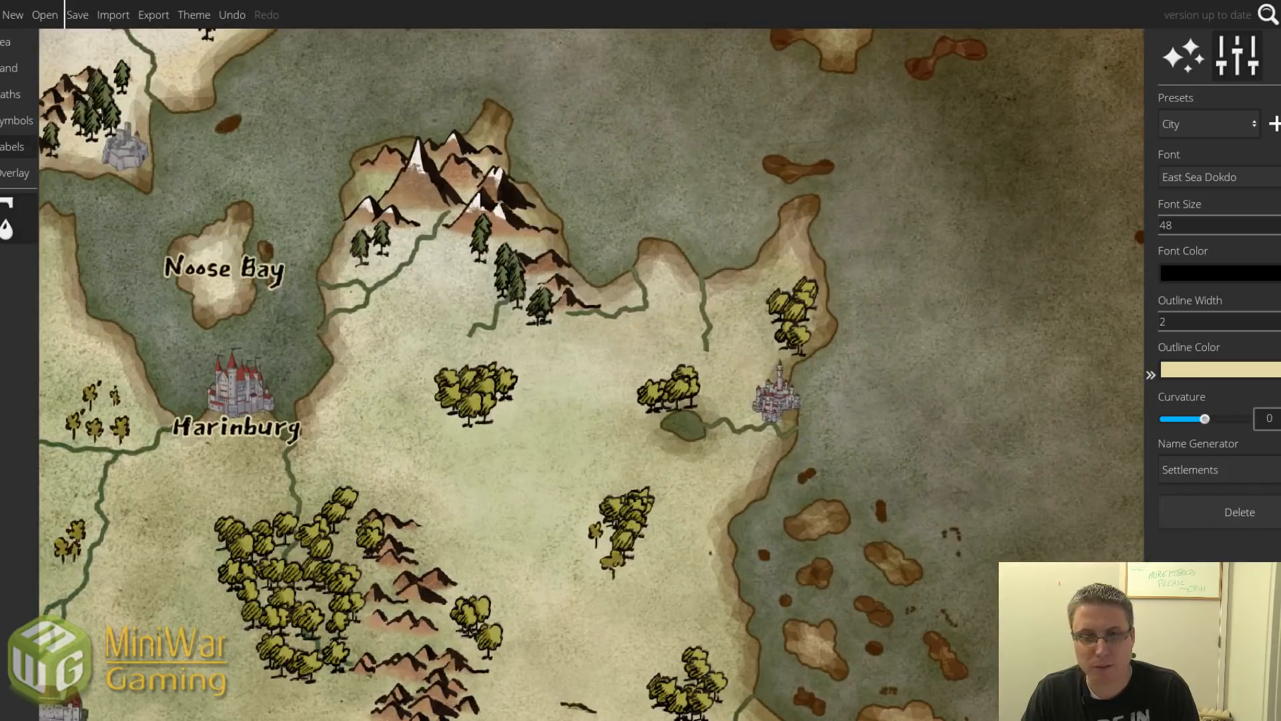